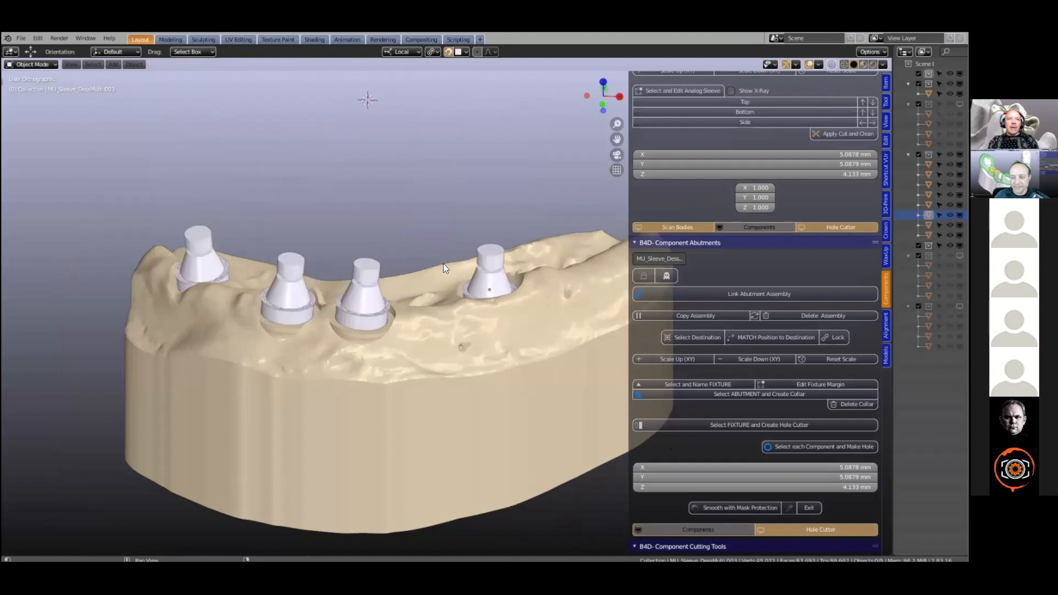
# Step: Look over the abutment sleeves and the component tools, and bring up the WaxUP tooth library tools
pyautogui.scroll(2, 382, 298)
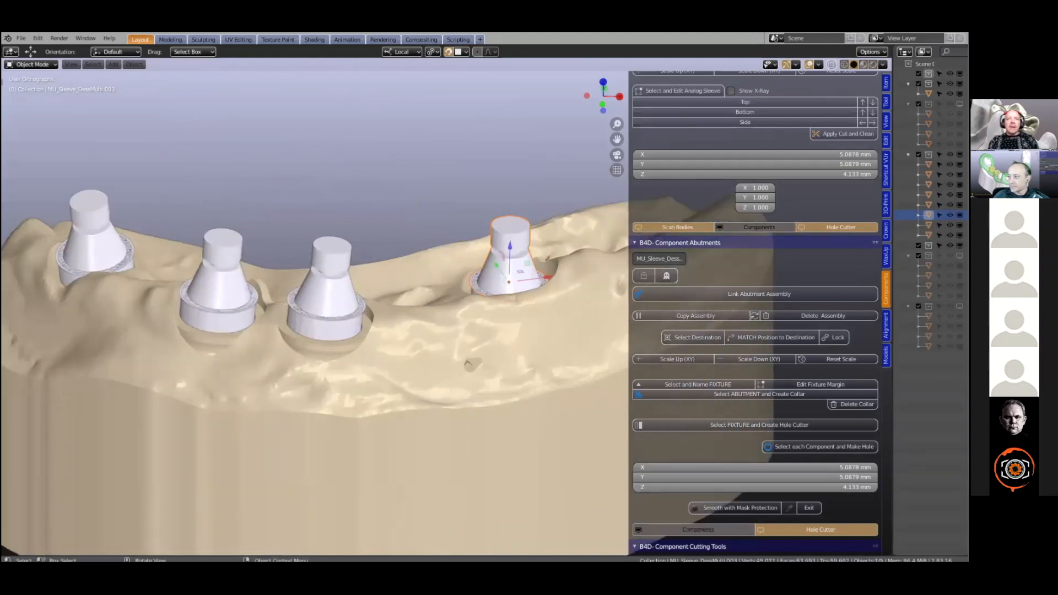
pyautogui.scroll(1, 438, 301)
pyautogui.scroll(-1, 475, 310)
pyautogui.moveTo(893, 281)
pyautogui.mouseDown()
pyautogui.moveTo(922, 285)
pyautogui.moveTo(902, 278)
pyautogui.mouseUp()
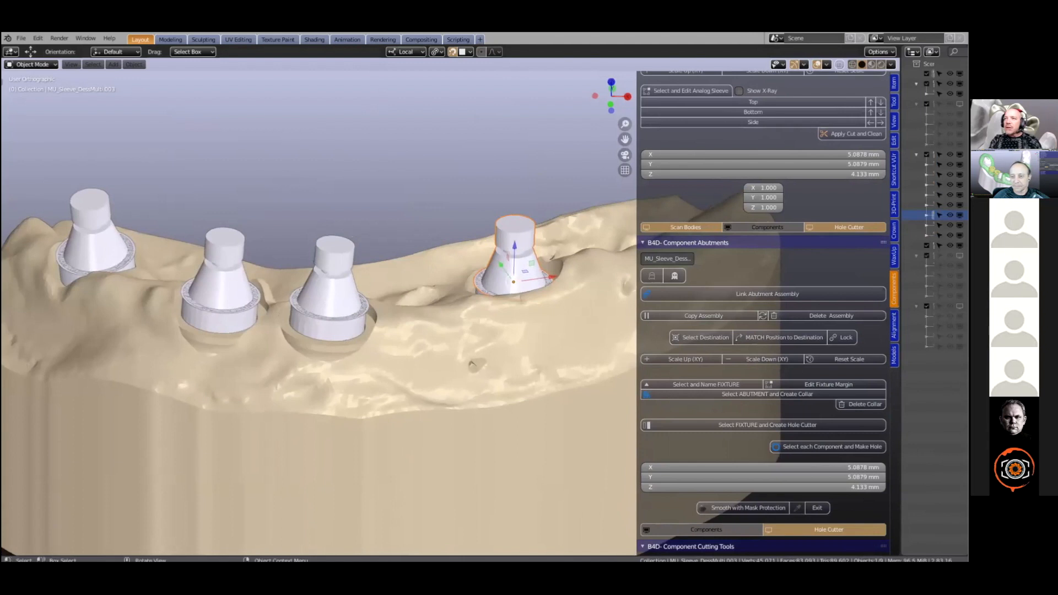
pyautogui.scroll(-1, 450, 308)
pyautogui.scroll(2, 737, 188)
pyautogui.scroll(10, 737, 189)
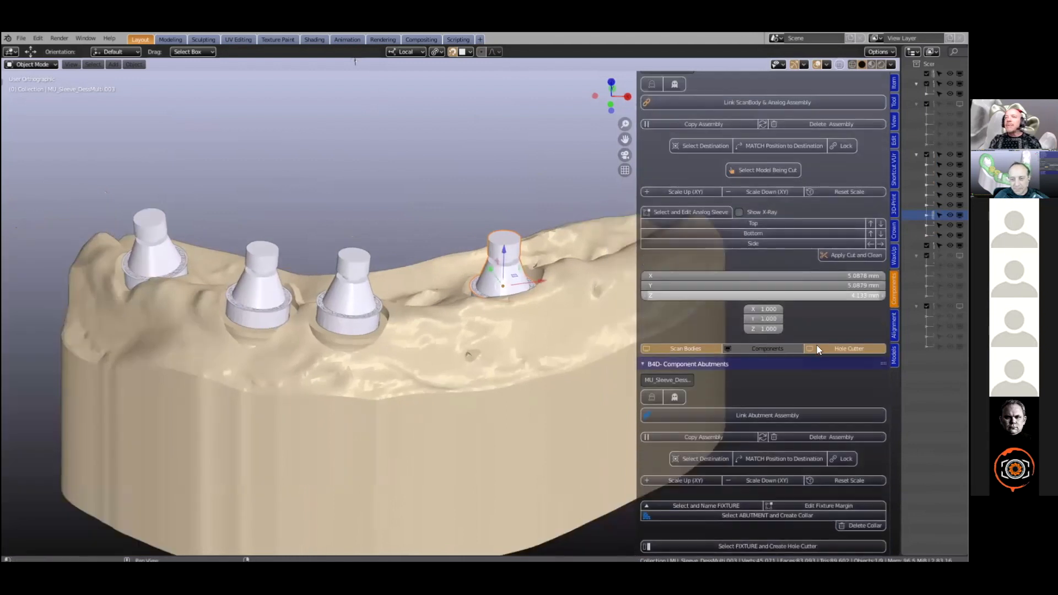
pyautogui.scroll(3, 737, 189)
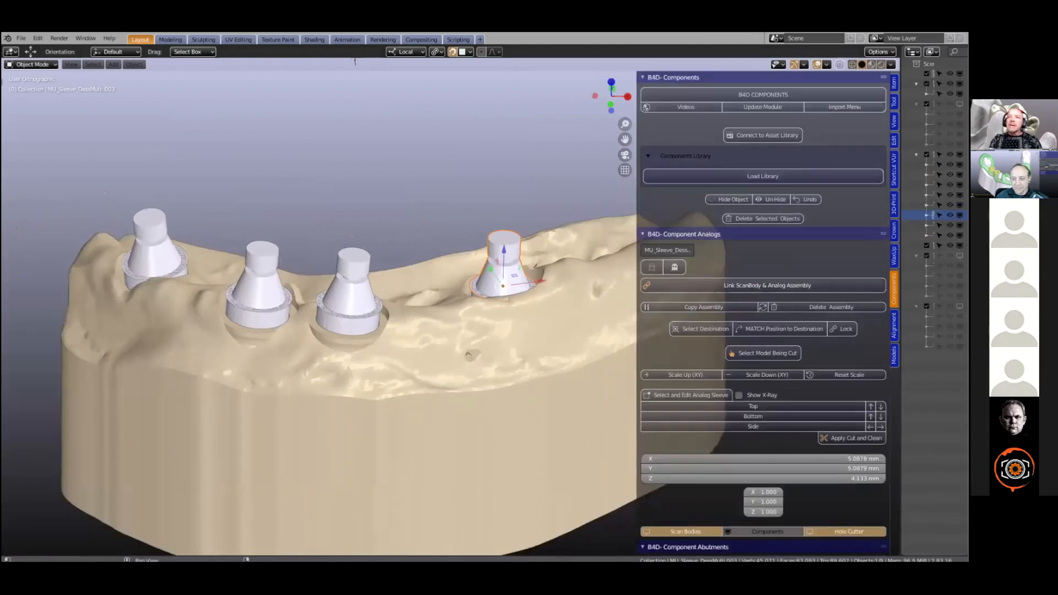
pyautogui.keyDown('ctrl'); pyautogui.scroll(1, 657, 228); pyautogui.keyUp('ctrl')
pyautogui.click(679, 193)
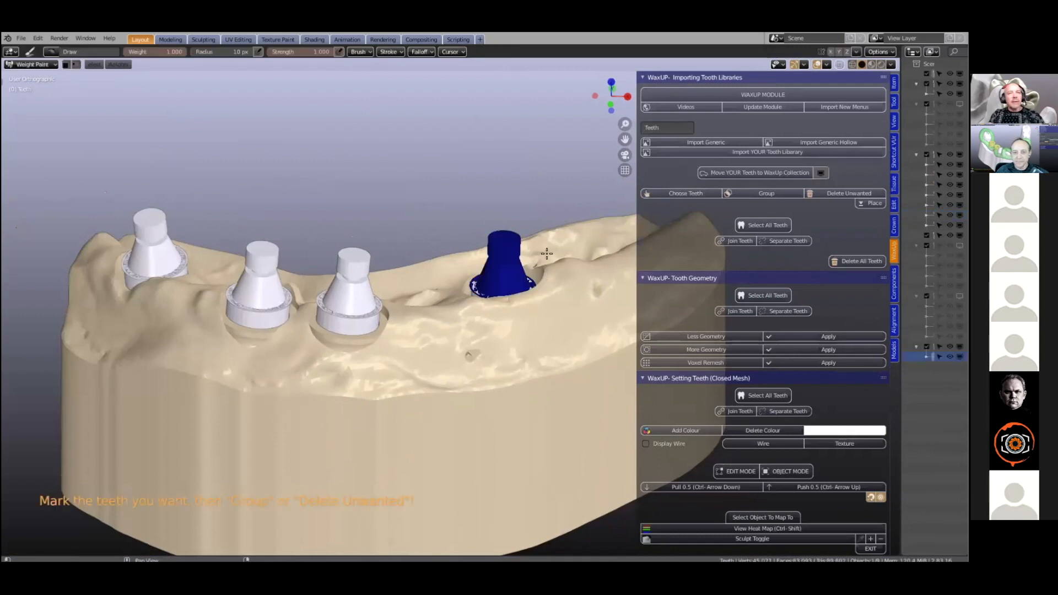
pyautogui.hotkey('ctrl', 'z')
pyautogui.rightClick(558, 177)
pyautogui.hotkey('ctrl', 'z')
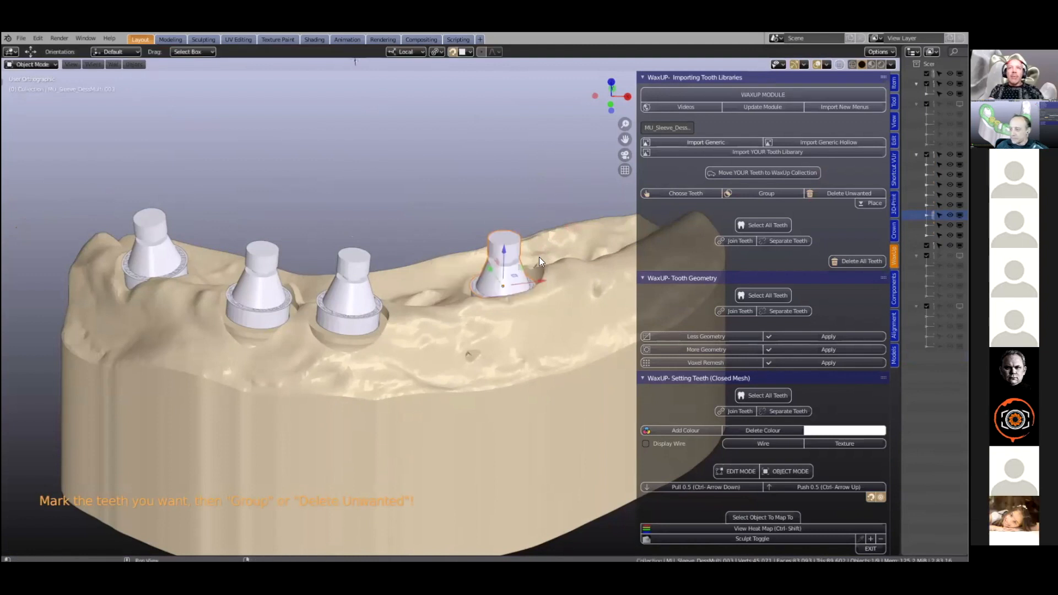
# Step: Import the generic tooth library above the jaw model
pyautogui.hotkey('ctrl', 'z')
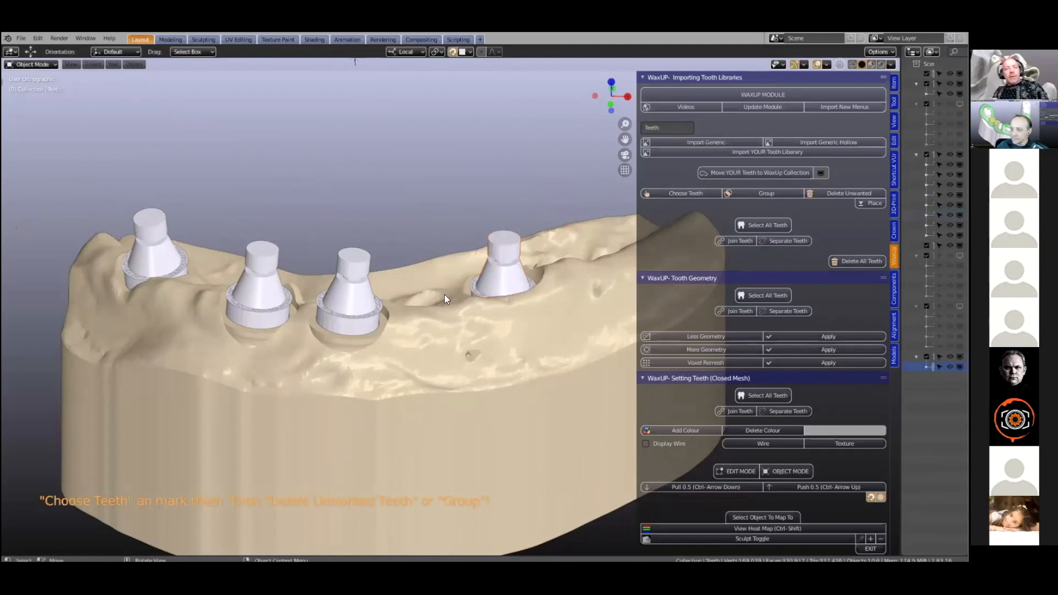
pyautogui.scroll(-8, 444, 295)
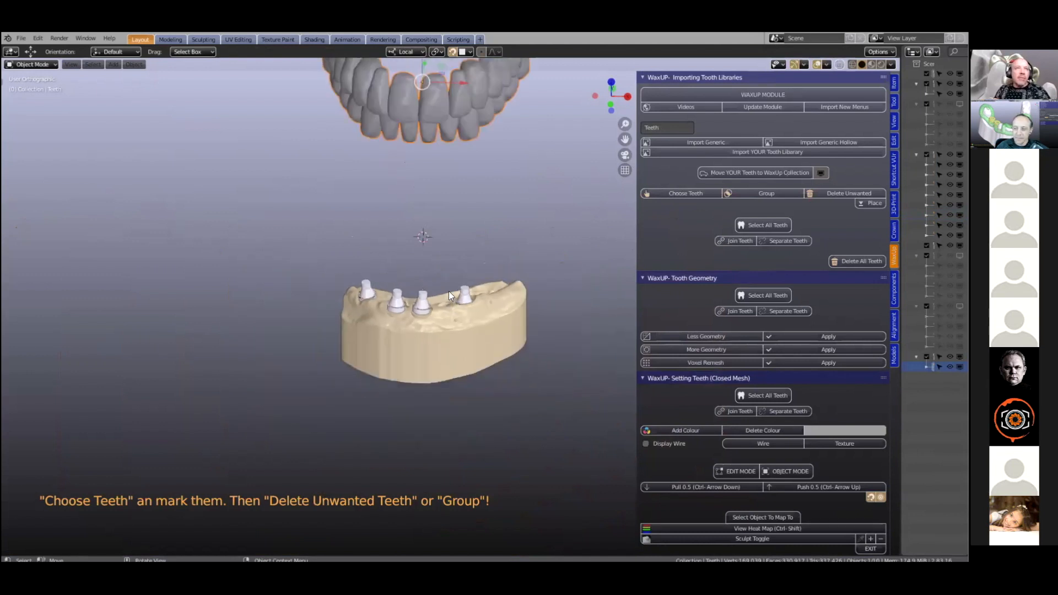
pyautogui.moveTo(455, 270); pyautogui.dragTo(455, 263, button='middle')
pyautogui.keyDown('shift'); pyautogui.moveTo(455, 265); pyautogui.dragTo(460, 382, button='middle'); pyautogui.keyUp('shift')
pyautogui.scroll(2, 461, 381)
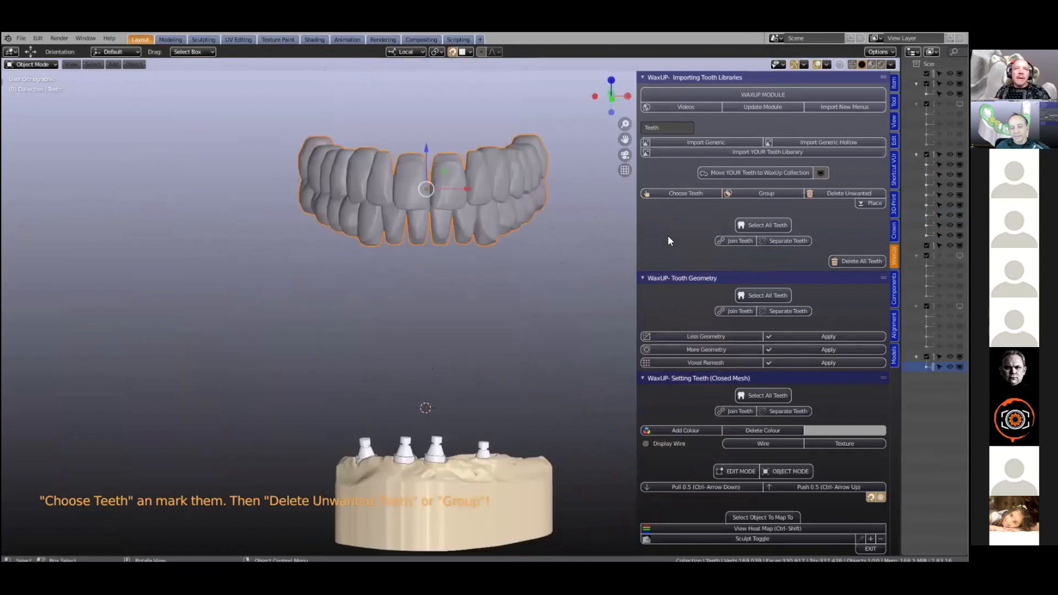
# Step: Mark the six lower front teeth, canine to canine, and delete the unwanted teeth
pyautogui.click(684, 195)
pyautogui.moveTo(375, 226)
pyautogui.mouseDown()
pyautogui.moveTo(366, 229)
pyautogui.moveTo(485, 221)
pyautogui.mouseUp()
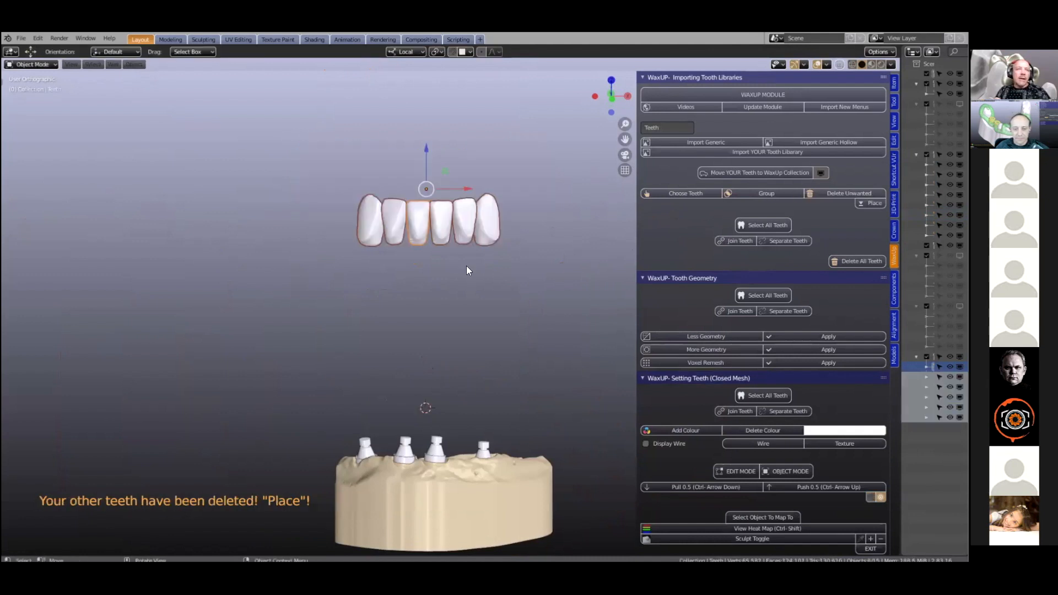
# Step: Select all the remaining teeth and move them straight down along Z onto the abutment sleeves
pyautogui.click(755, 225)
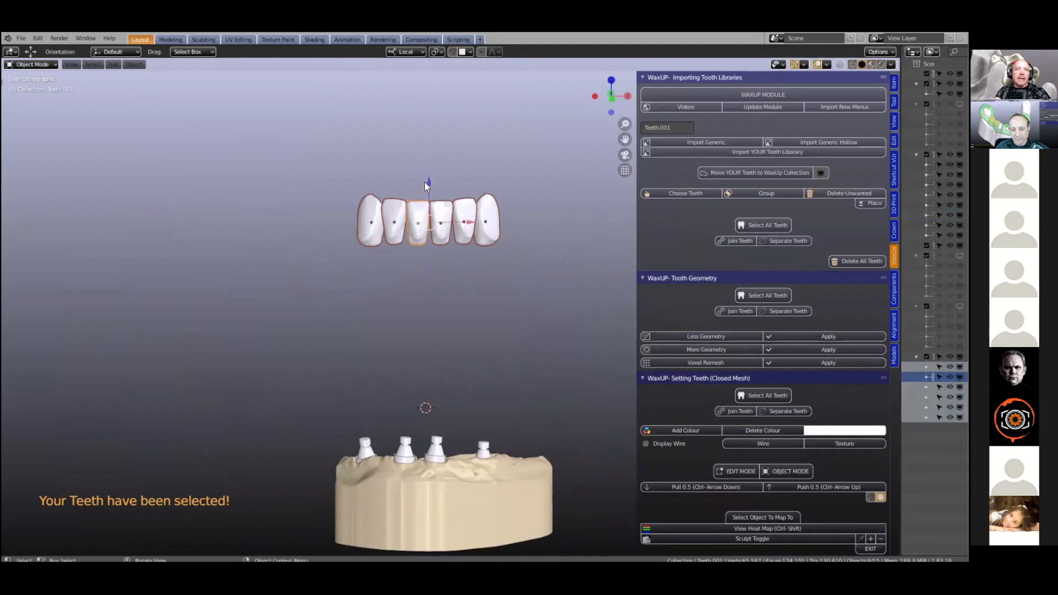
pyautogui.press('z')
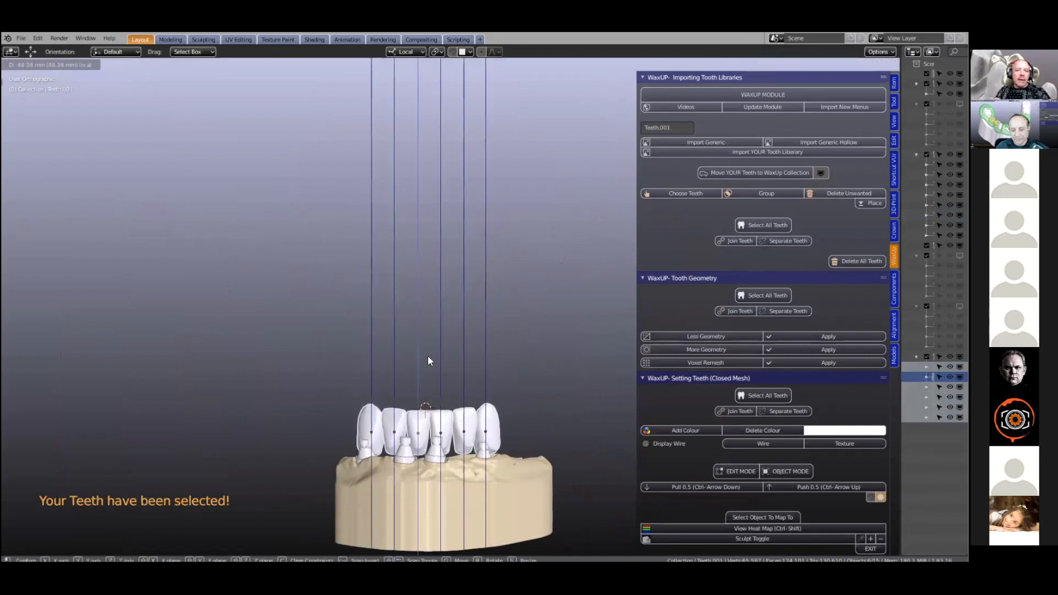
pyautogui.click(428, 356)
# Step: Move the six teeth along the Y axis so they follow the front of the ridge
pyautogui.scroll(3, 425, 386)
pyautogui.moveTo(425, 493); pyautogui.dragTo(406, 279, button='middle')
pyautogui.keyDown('shift'); pyautogui.moveTo(409, 335); pyautogui.dragTo(400, 130, button='middle'); pyautogui.keyUp('shift')
pyautogui.press('g')
pyautogui.press('y')
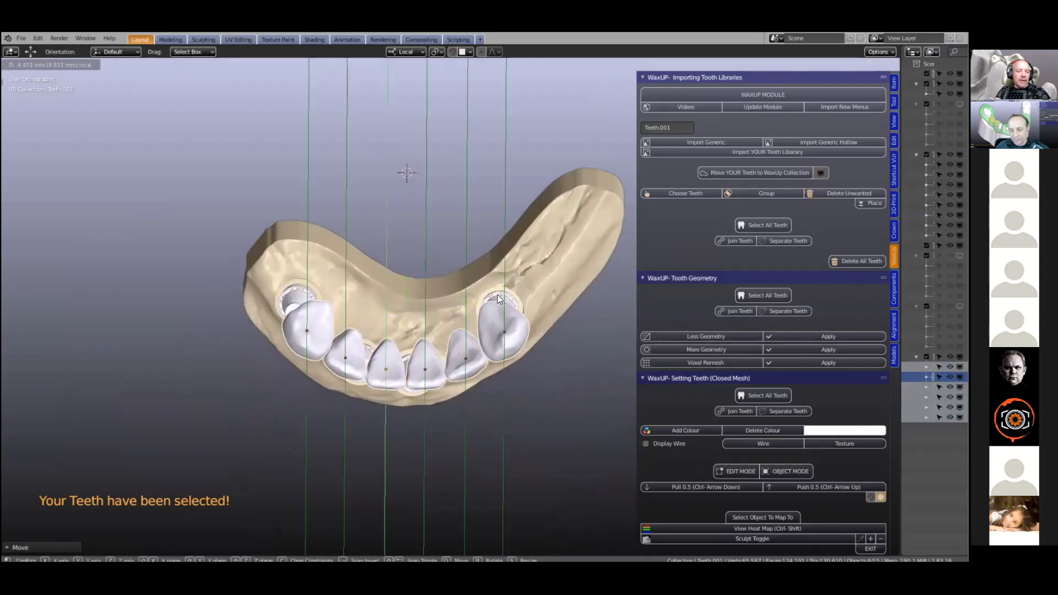
pyautogui.click(506, 289)
# Step: Scale the six teeth up slightly and shift the set to spread over the abutment sleeves
pyautogui.scroll(3, 506, 288)
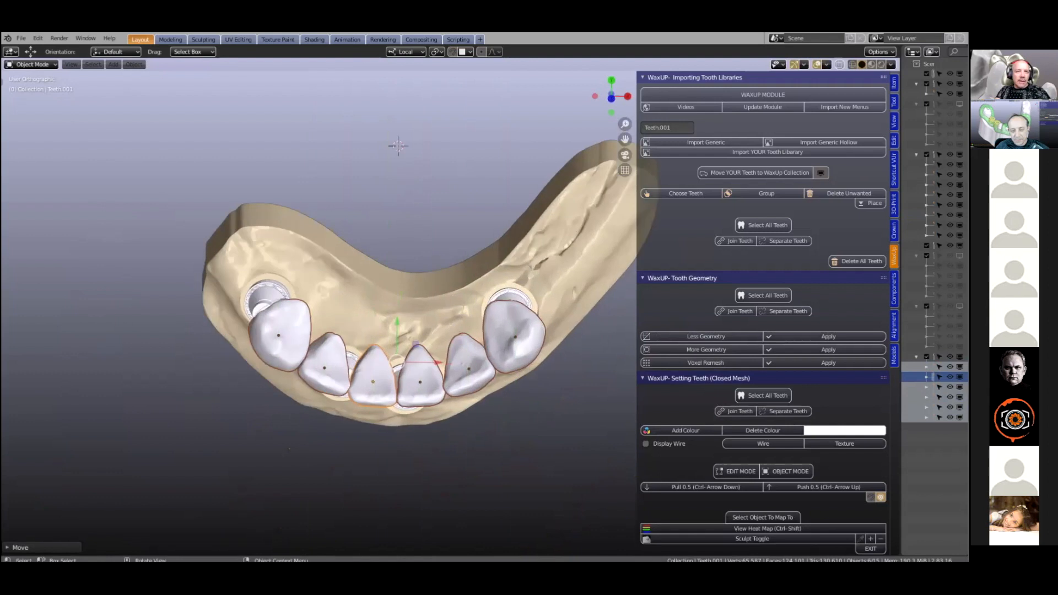
pyautogui.press('s')
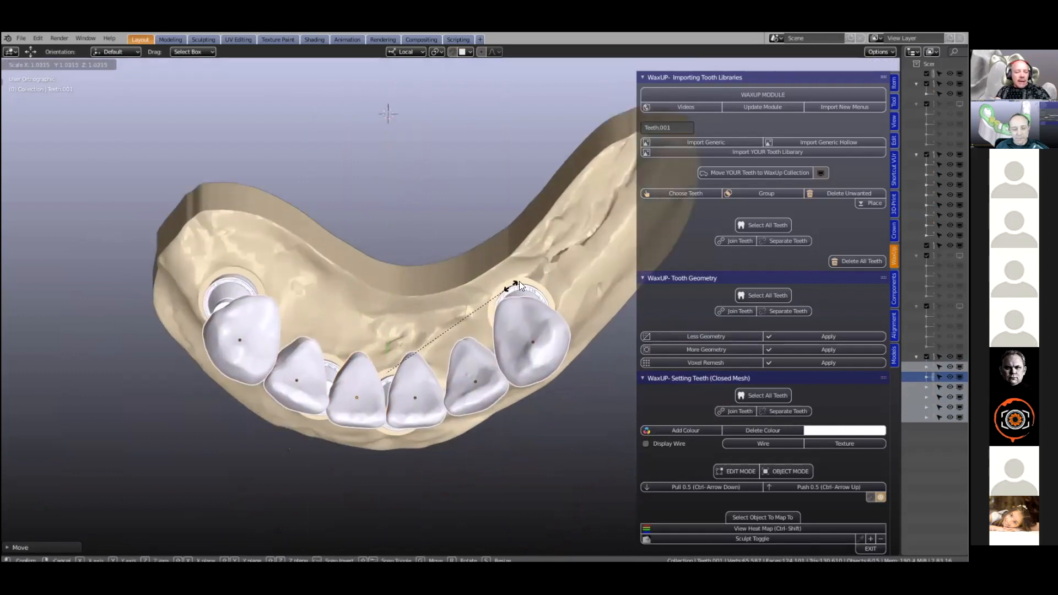
pyautogui.click(482, 367)
pyautogui.press('g')
pyautogui.click(482, 374)
# Step: Rotate the tooth set slightly and reposition it over the implant sites along the ridge
pyautogui.press('r')
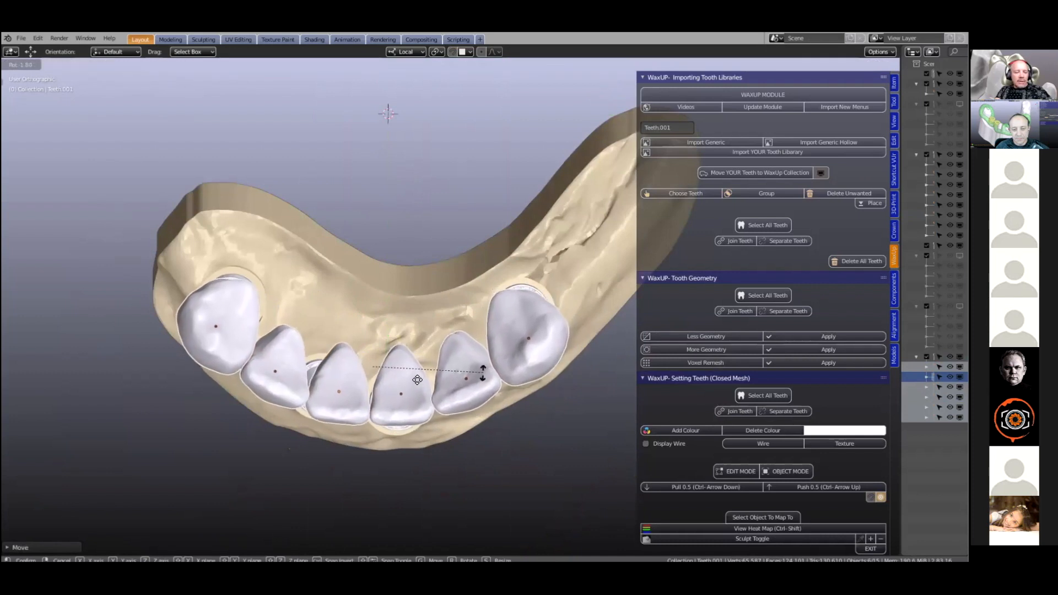
pyautogui.click(410, 391)
pyautogui.press('g')
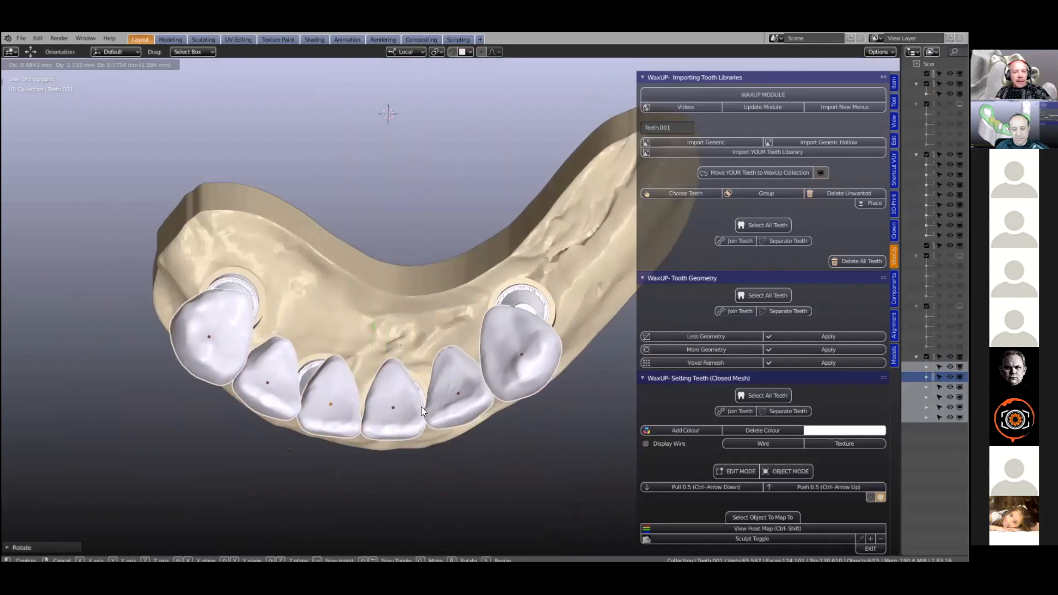
pyautogui.click(404, 331)
# Step: Adjust the height of the six teeth along Z relative to the ridge
pyautogui.moveTo(345, 361); pyautogui.dragTo(396, 338, button='middle')
pyautogui.scroll(1, 348, 353)
pyautogui.press('g')
pyautogui.press('z')
pyautogui.click(396, 338)
pyautogui.scroll(-2, 396, 339)
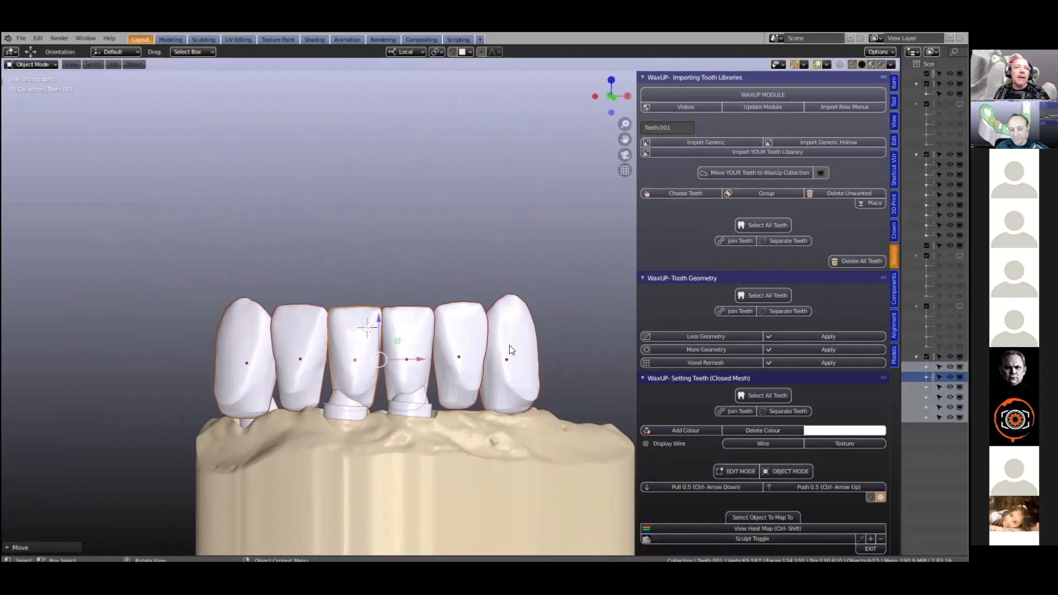
pyautogui.moveTo(510, 346); pyautogui.dragTo(509, 373, button='middle')
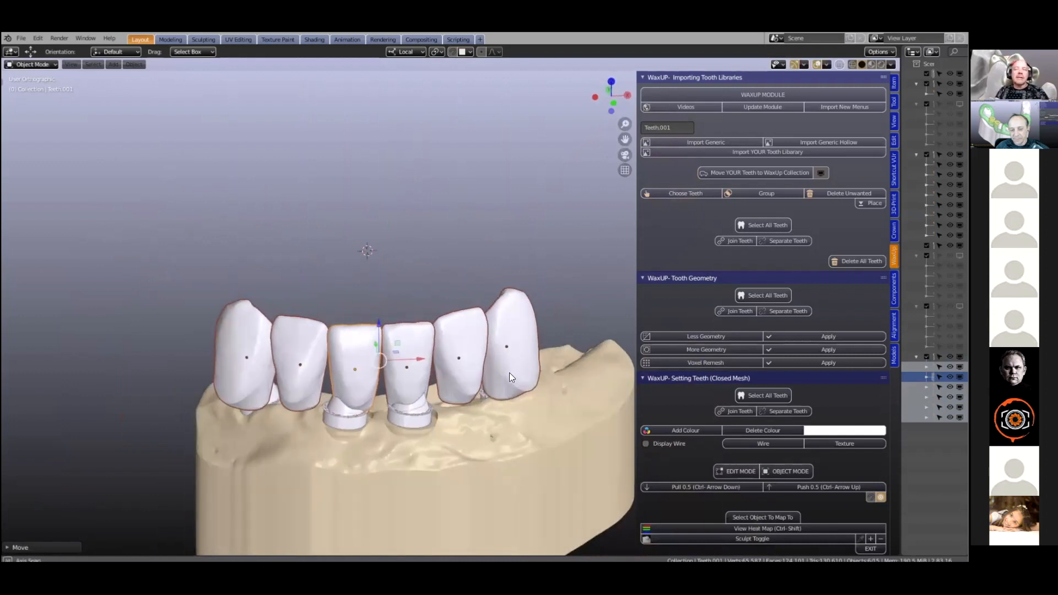
# Step: Bring up the Crown & Bridge tools and examine the mesh density of the teeth in Edit Mode
pyautogui.click(894, 230)
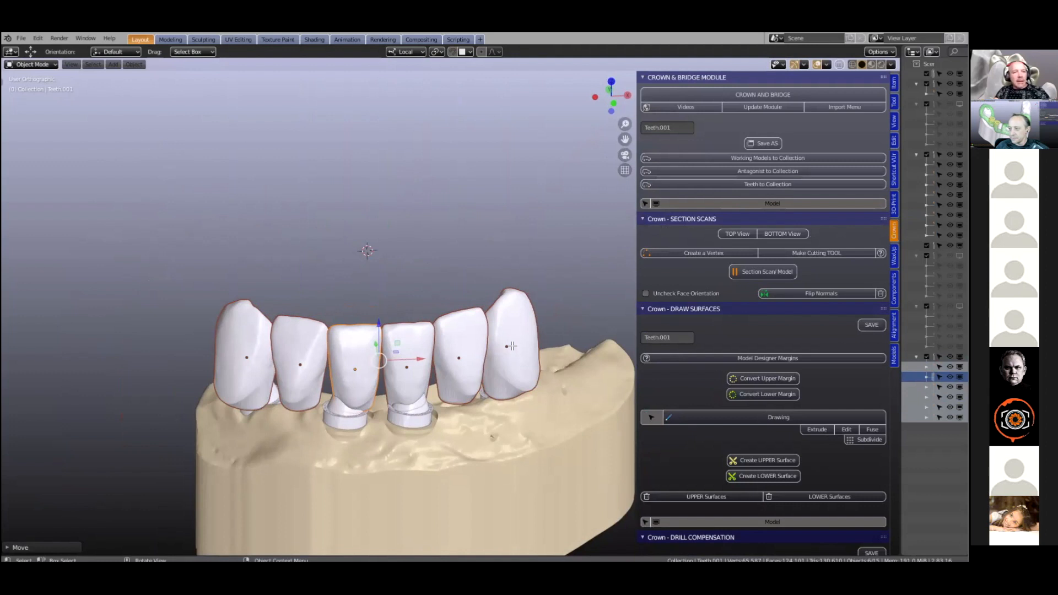
pyautogui.press('Tab')
pyautogui.scroll(1, 504, 354)
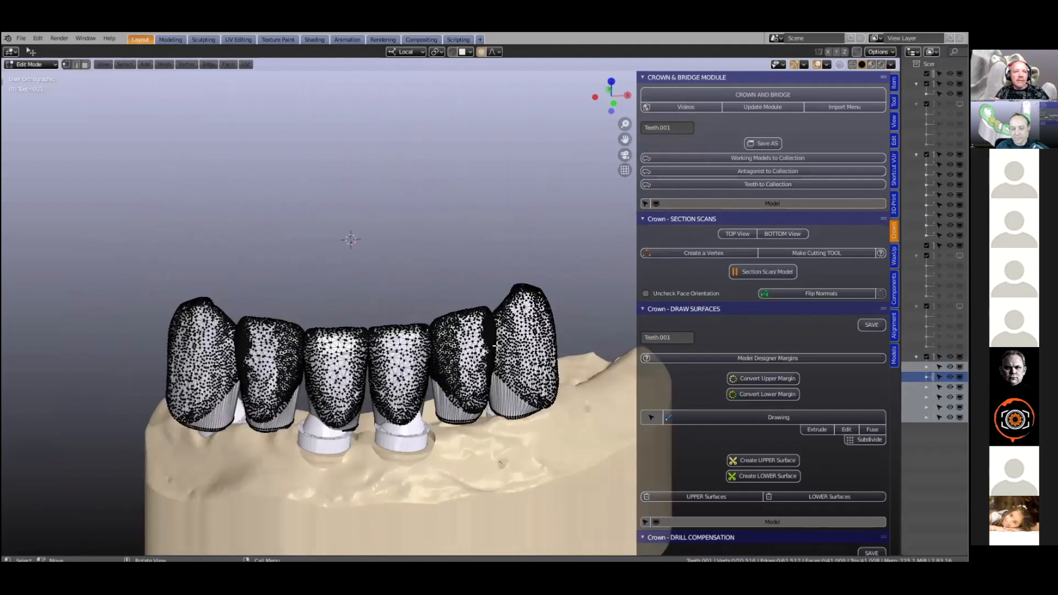
pyautogui.scroll(2, 497, 345)
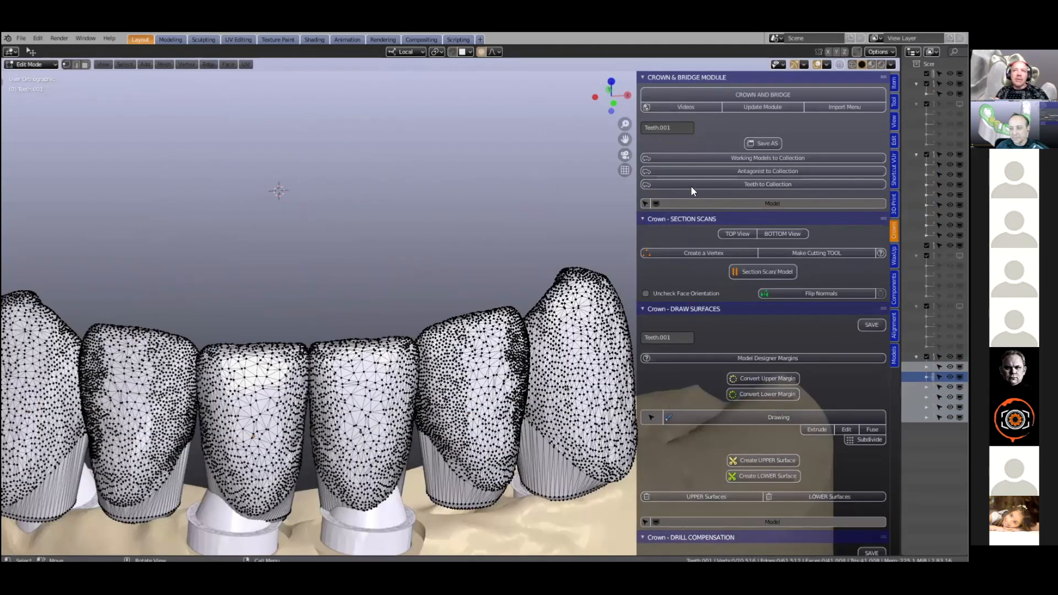
pyautogui.moveTo(381, 382); pyautogui.dragTo(377, 387, button='middle')
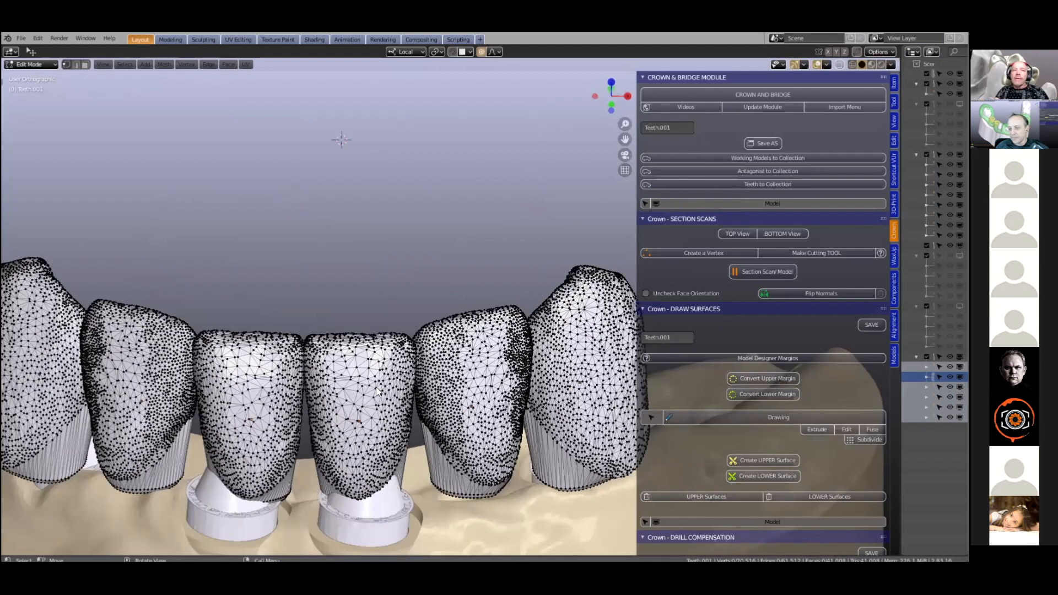
pyautogui.scroll(-2, 376, 387)
# Step: Move the teeth to the restorations collection and examine their mesh in Edit Mode
pyautogui.press('Tab')
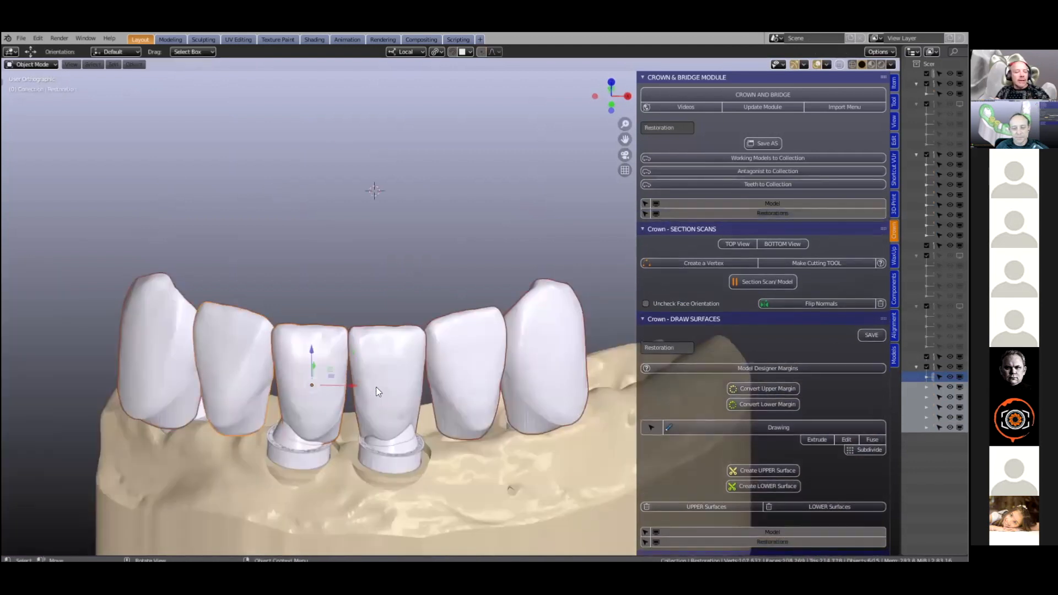
pyautogui.press('Tab')
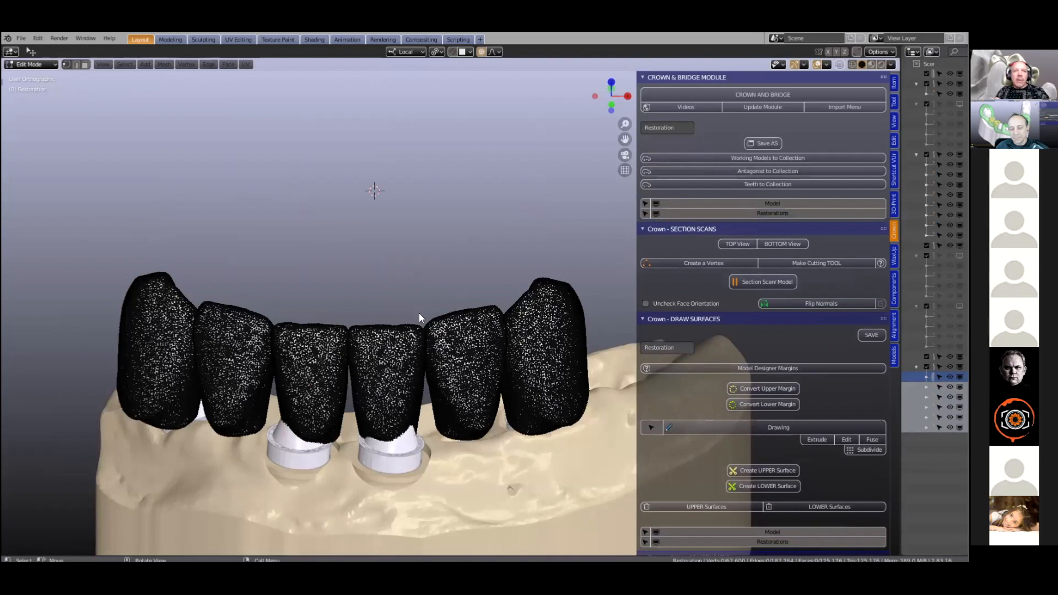
pyautogui.scroll(1, 419, 313)
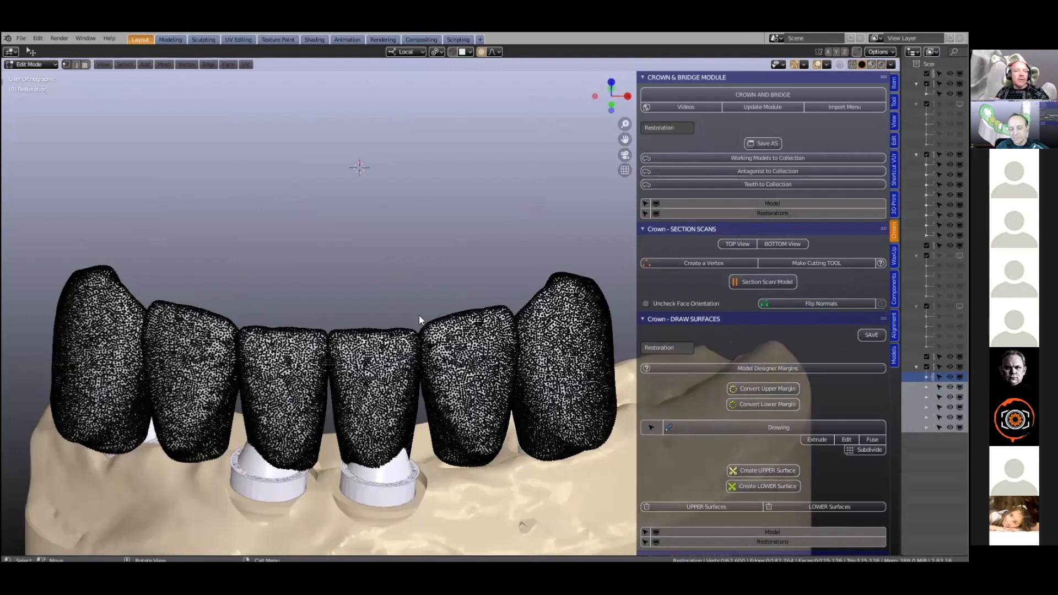
pyautogui.scroll(1, 413, 342)
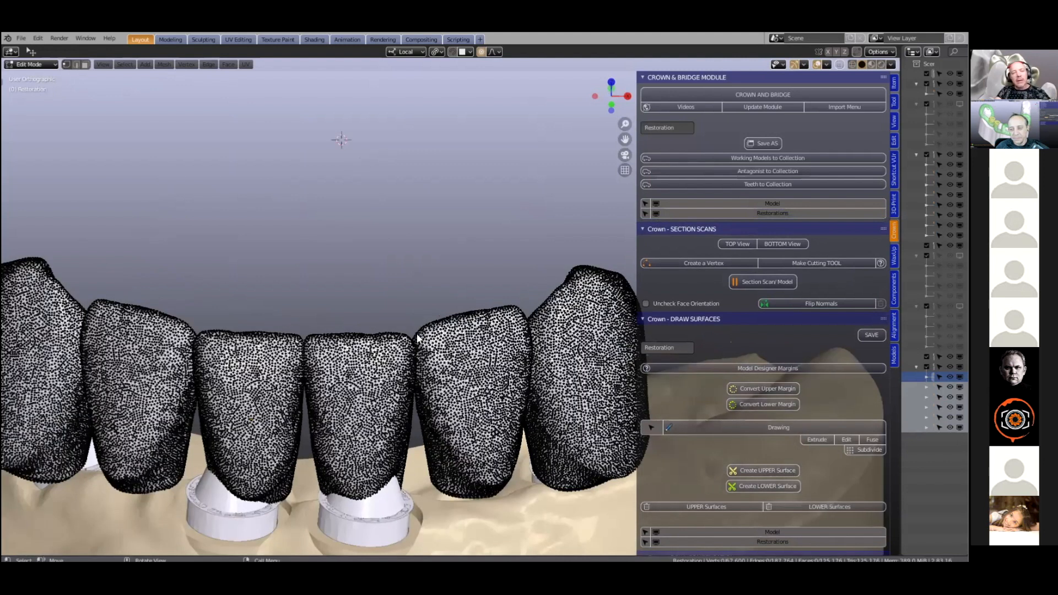
# Step: Move the jaw model to the working model collection and hide the restorations
pyautogui.moveTo(783, 215); pyautogui.dragTo(785, 212, button='middle')
pyautogui.click(785, 213)
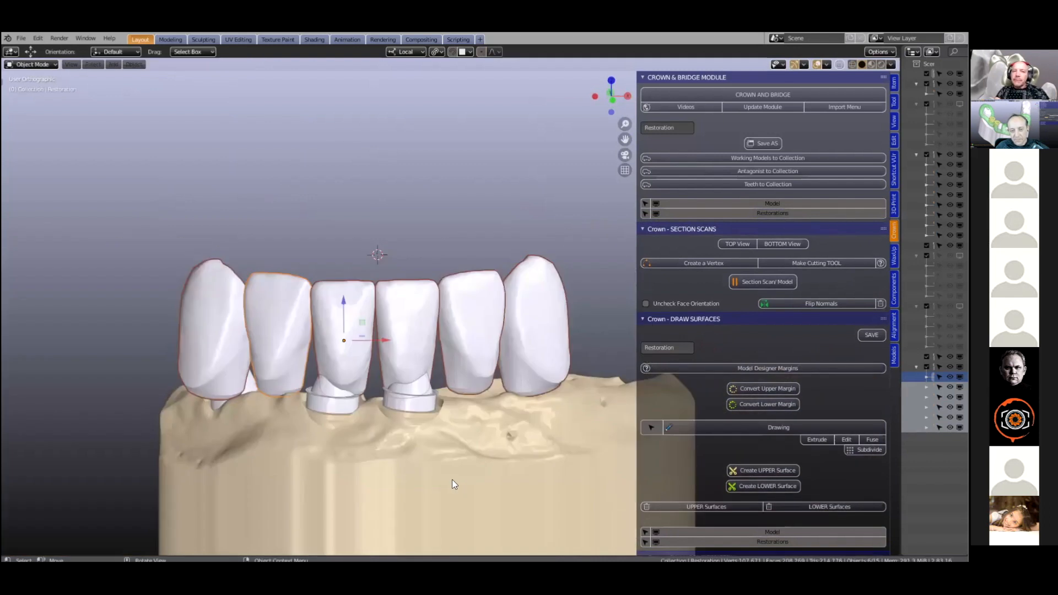
pyautogui.click(719, 184)
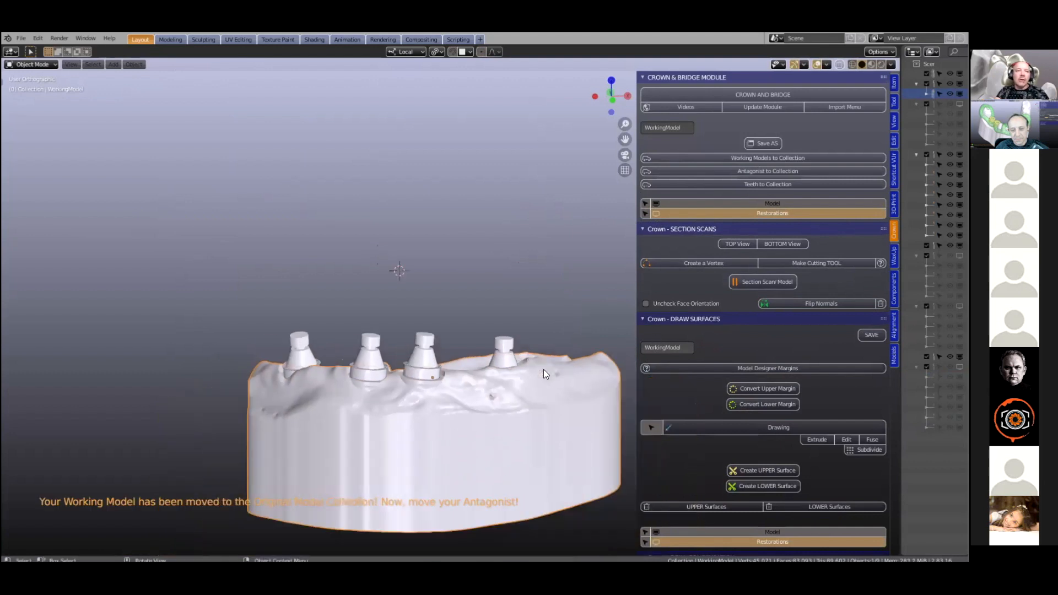
# Step: Select the abutment sleeve standing apart from the other three and bring up the Implant Crowns tools
pyautogui.click(513, 348)
pyautogui.moveTo(514, 346); pyautogui.dragTo(709, 341, button='middle')
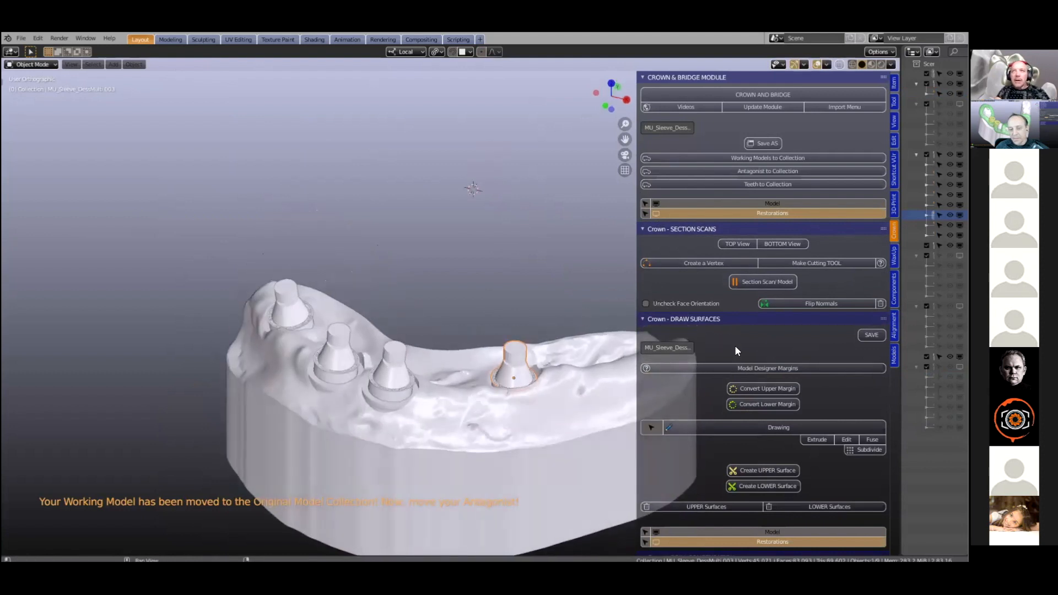
pyautogui.scroll(-10, 735, 345)
pyautogui.scroll(-8, 733, 357)
pyautogui.scroll(-15, 731, 355)
pyautogui.scroll(-20, 732, 355)
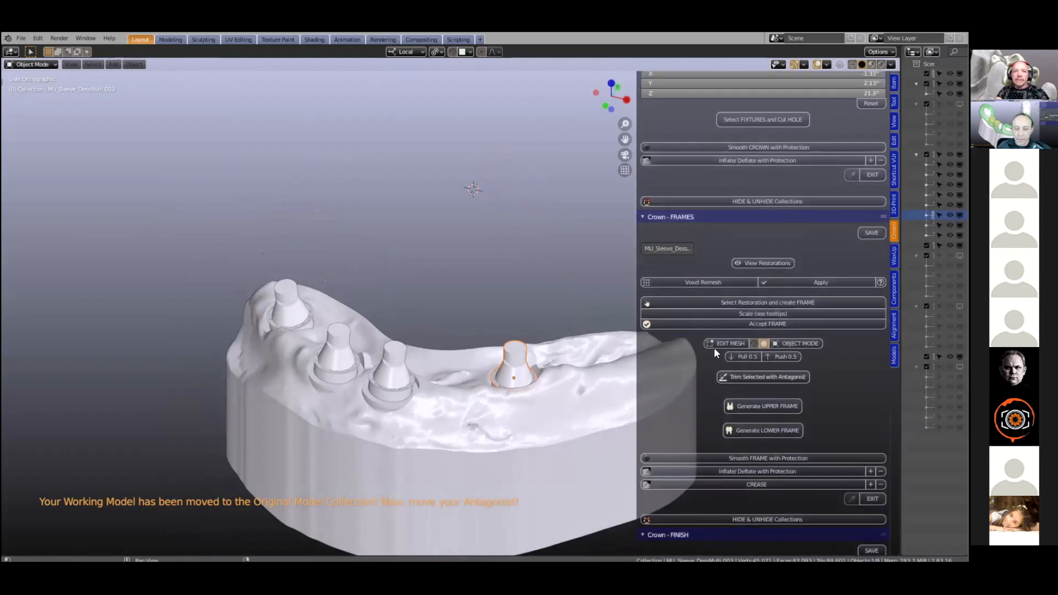
pyautogui.scroll(2, 715, 352)
pyautogui.scroll(16, 466, 348)
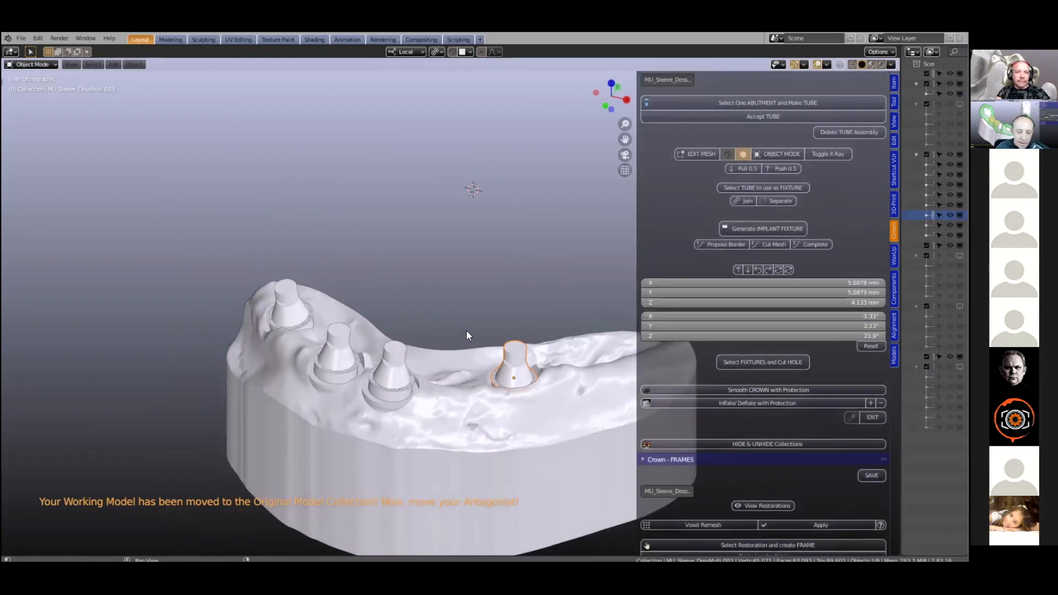
pyautogui.scroll(5, 440, 315)
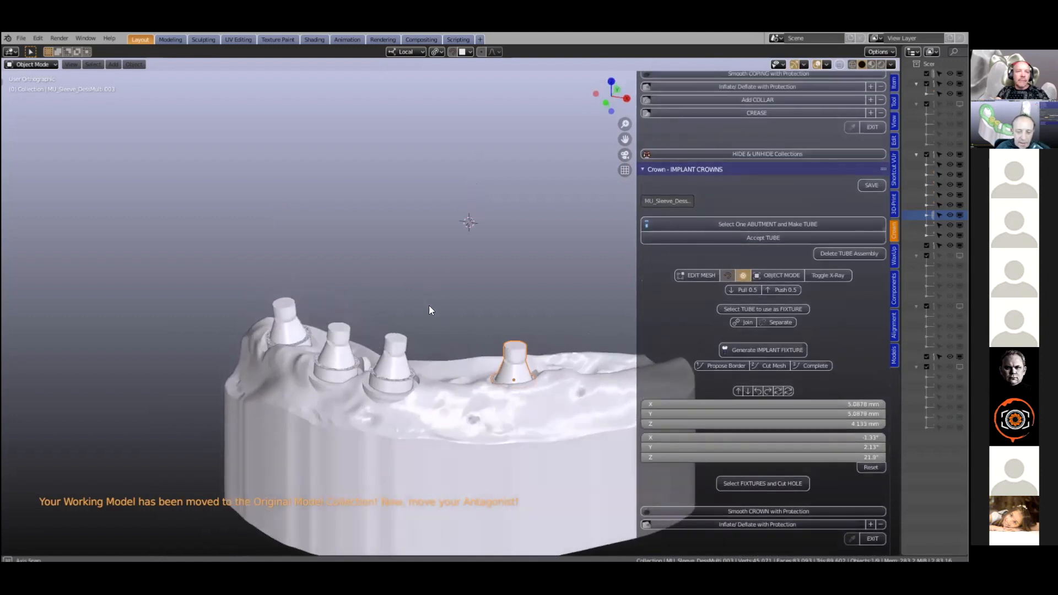
# Step: Select the working model
pyautogui.keyDown('shift'); pyautogui.moveTo(441, 377); pyautogui.dragTo(415, 322, button='middle'); pyautogui.keyUp('shift')
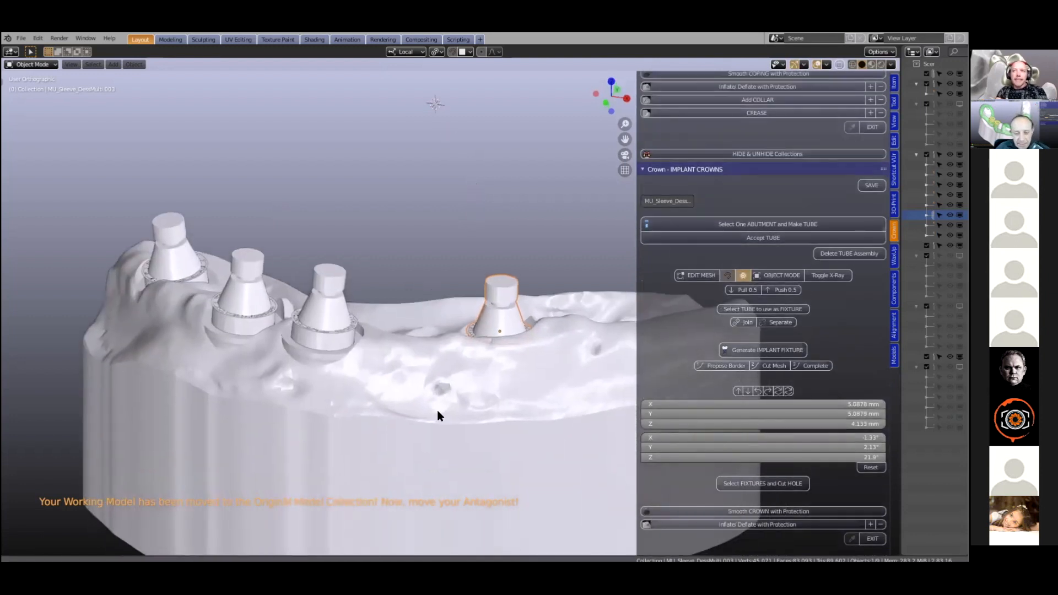
pyautogui.scroll(-1, 437, 413)
pyautogui.click(437, 412)
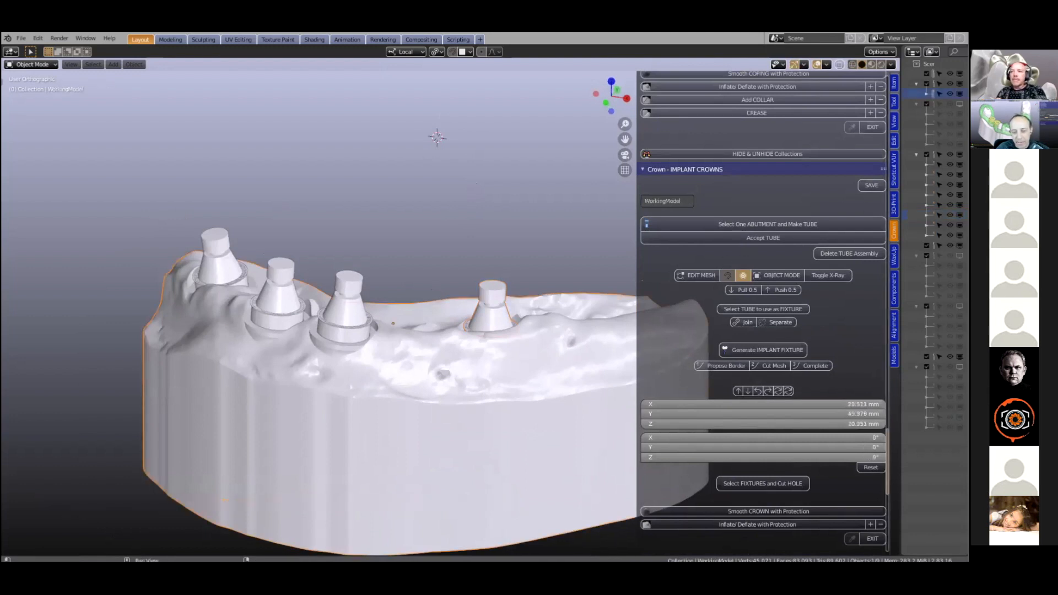
# Step: Colour the working model a light tan with the WaxUp colour setting
pyautogui.keyDown('ctrl'); pyautogui.scroll(-1, 814, 411); pyautogui.keyUp('ctrl')
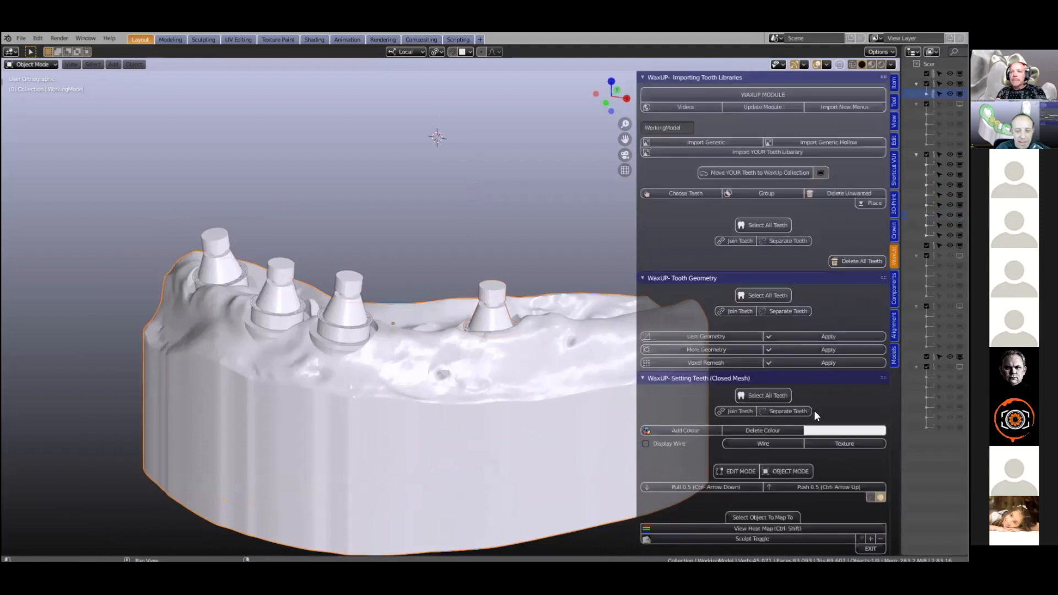
pyautogui.click(827, 431)
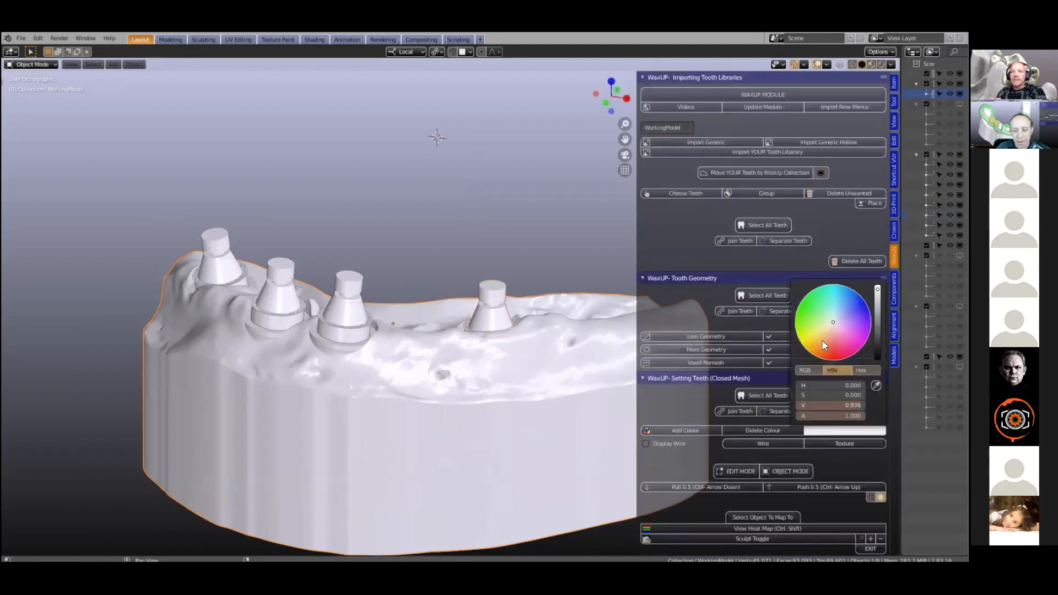
pyautogui.moveTo(833, 323); pyautogui.dragTo(824, 336)
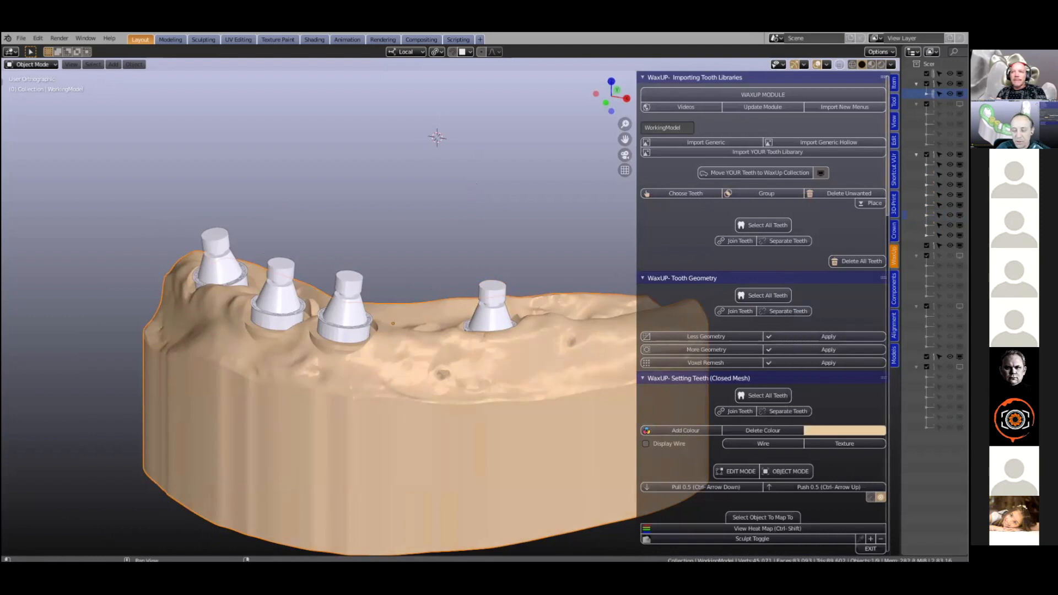
# Step: Isolate the abutment sleeve standing apart from the other three and examine its profile from the side
pyautogui.click(894, 230)
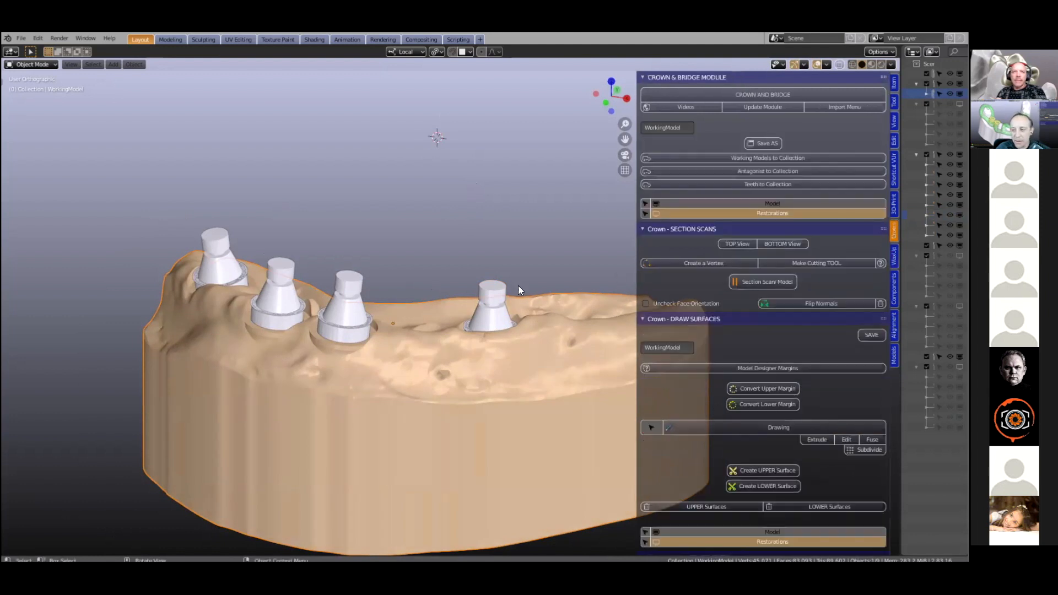
pyautogui.click(492, 283)
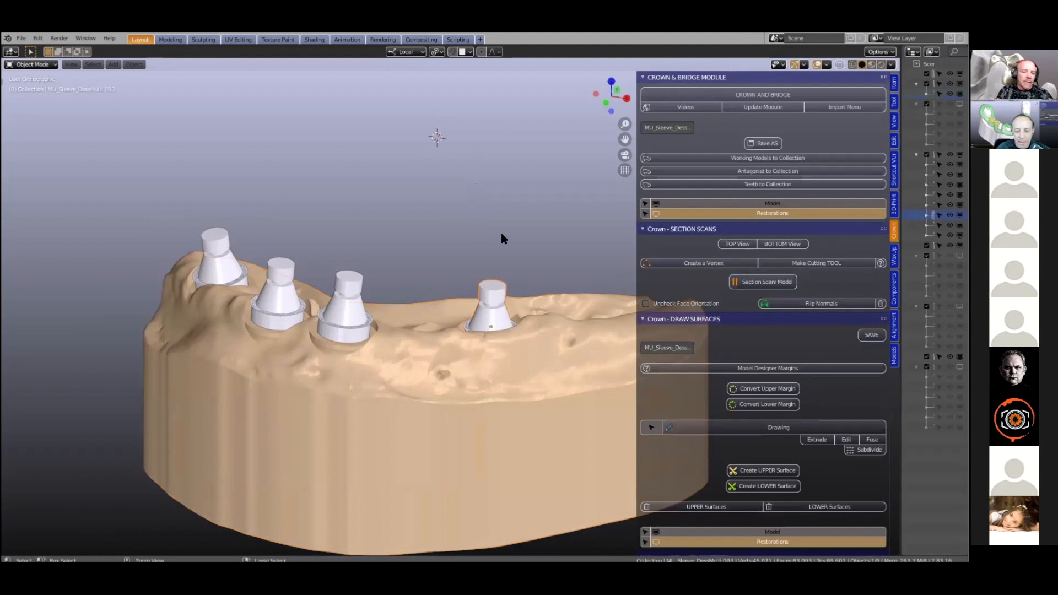
pyautogui.press('KP_Divide')
pyautogui.scroll(5, 503, 270)
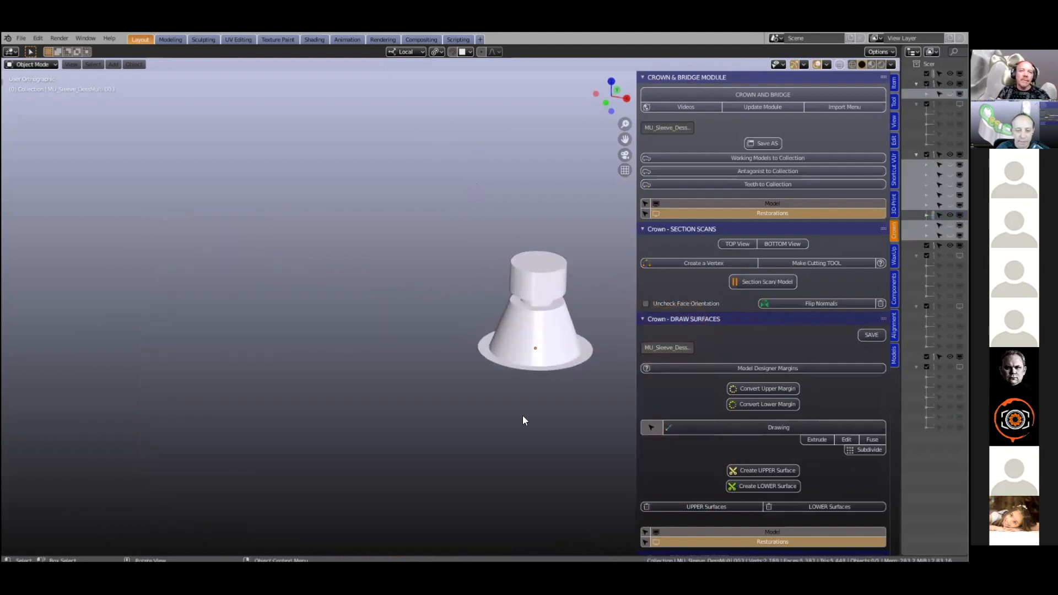
pyautogui.click(563, 350)
pyautogui.moveTo(558, 345); pyautogui.dragTo(361, 327, button='middle')
pyautogui.scroll(4, 372, 296)
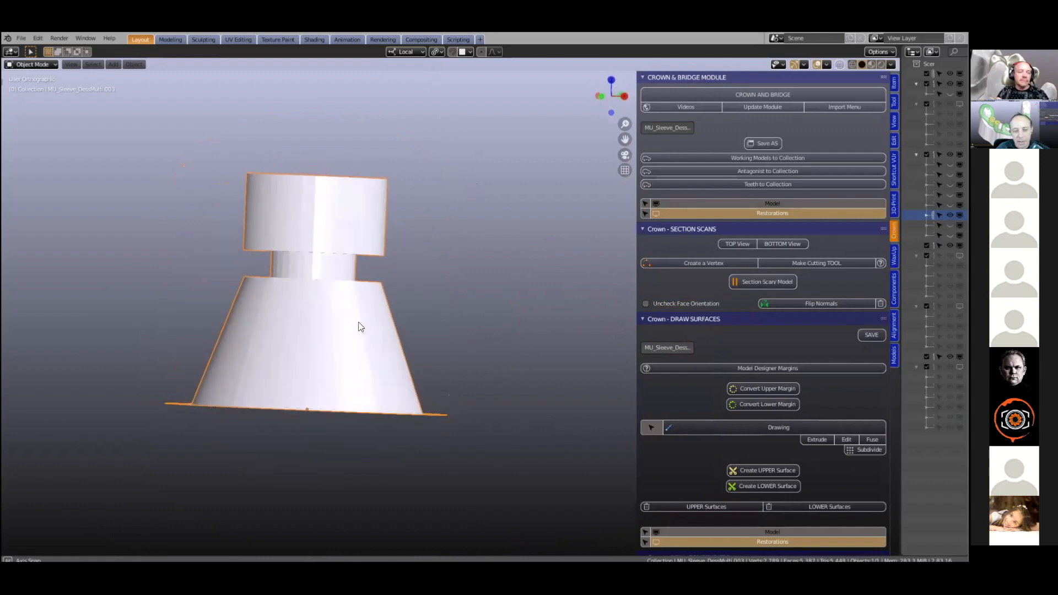
pyautogui.scroll(-1, 360, 327)
pyautogui.scroll(-2, 425, 278)
pyautogui.moveTo(424, 278); pyautogui.dragTo(420, 301, button='middle')
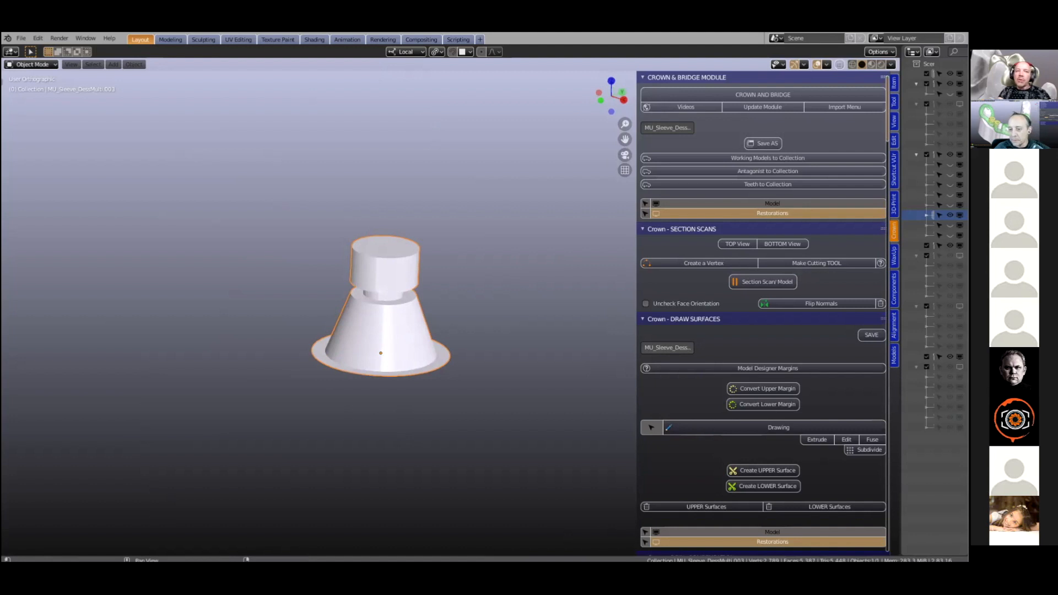
# Step: Load the components library and choose Medentika MULTI-UNIT PARTS from the MEDENTIKA - Abutment Library
pyautogui.click(894, 287)
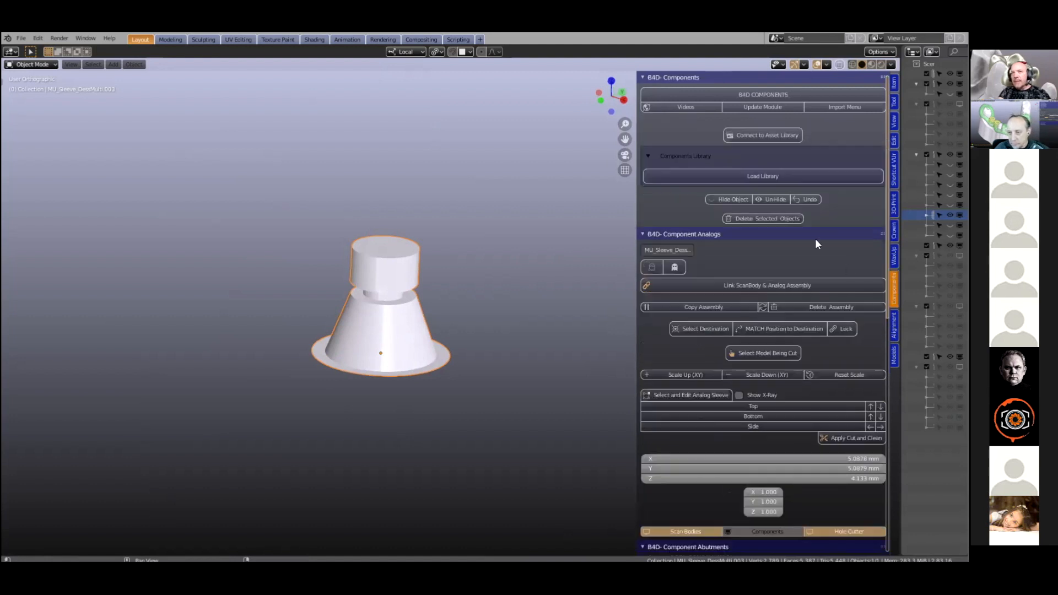
pyautogui.click(770, 176)
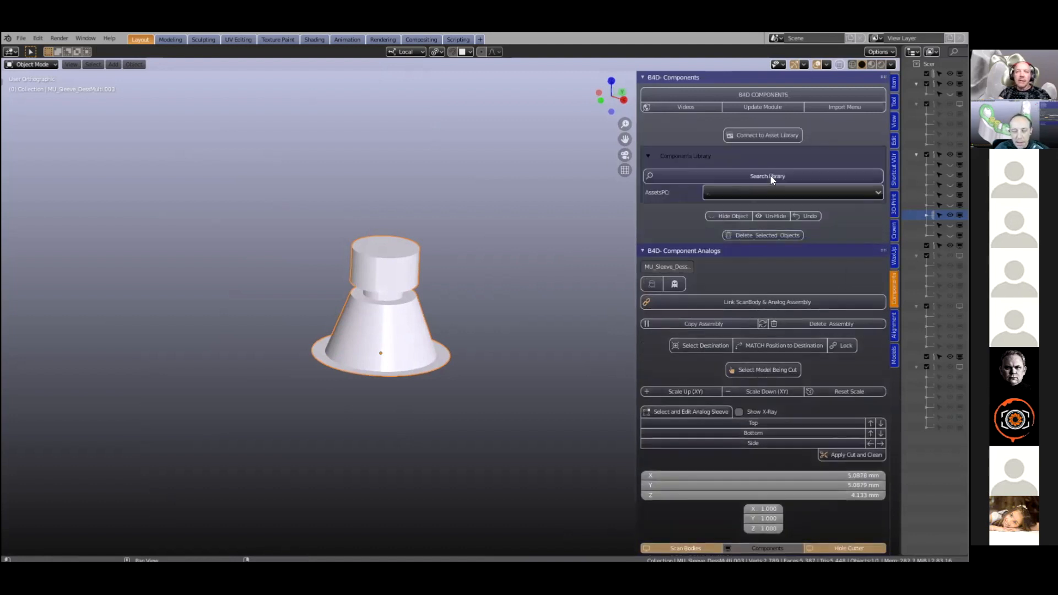
pyautogui.click(778, 191)
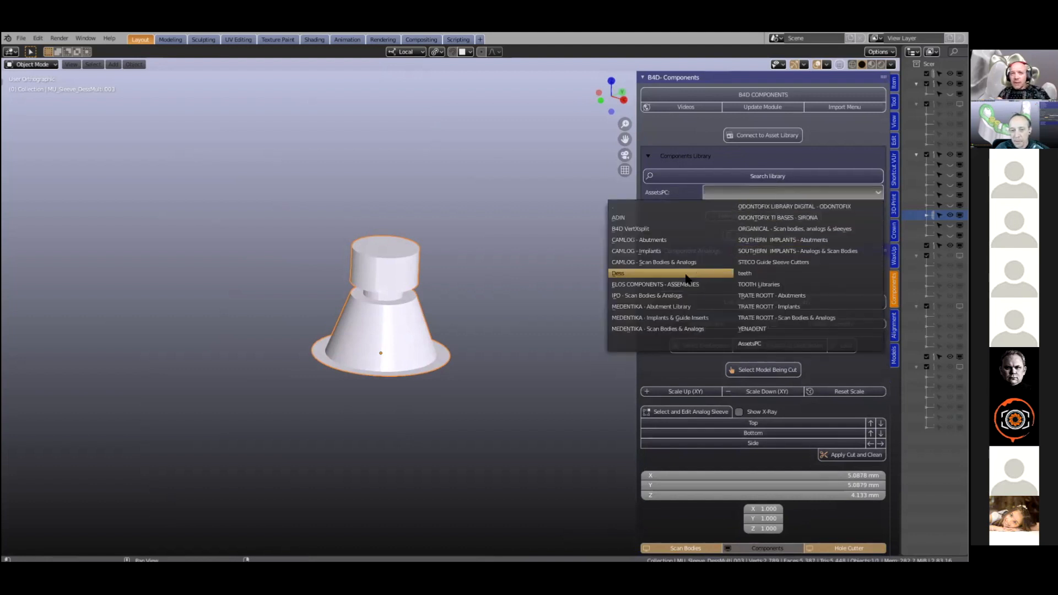
pyautogui.click(675, 307)
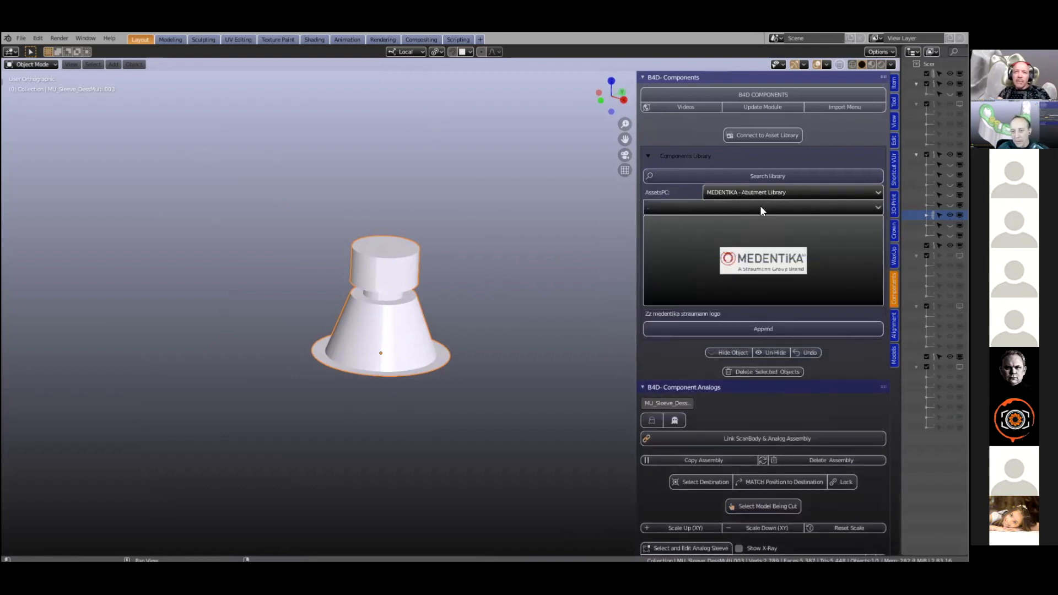
pyautogui.click(761, 207)
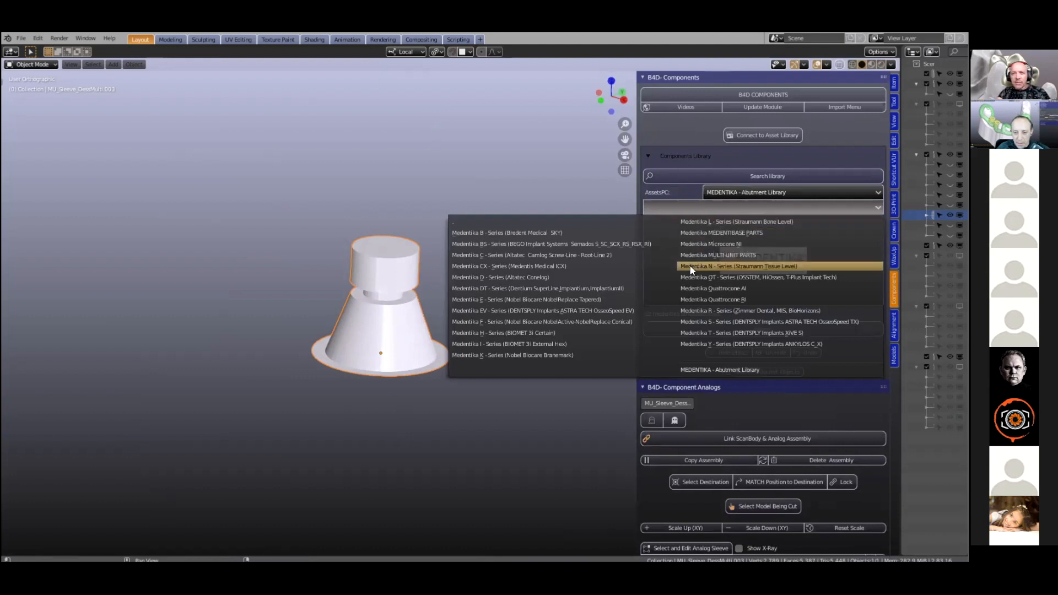
pyautogui.click(742, 256)
# Step: Append Screw - 8501 from the SCREWS category to the scene
pyautogui.click(756, 223)
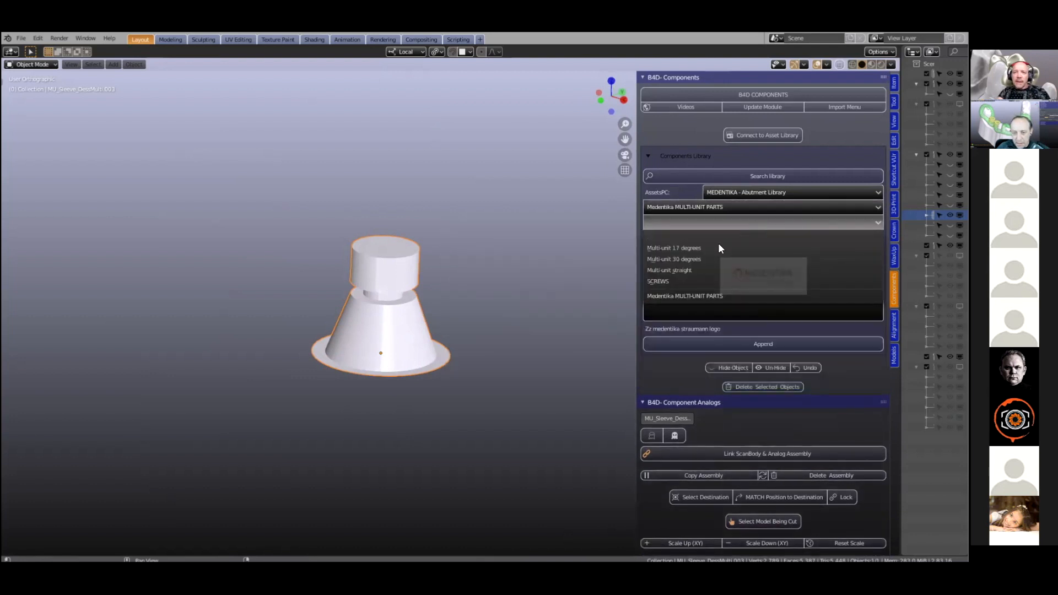
pyautogui.click(687, 282)
pyautogui.click(763, 272)
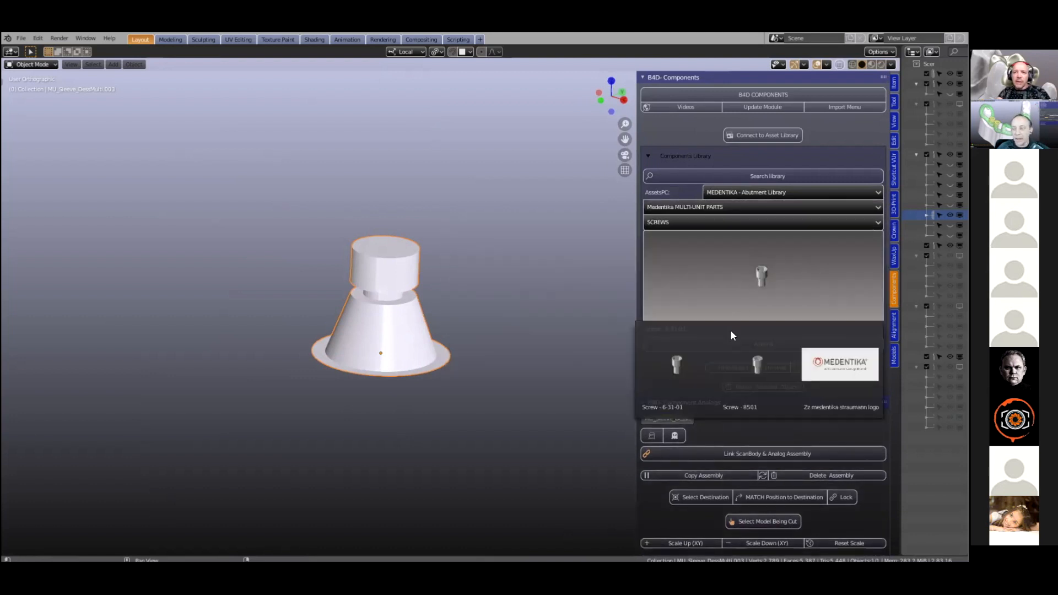
pyautogui.click(756, 364)
pyautogui.click(768, 346)
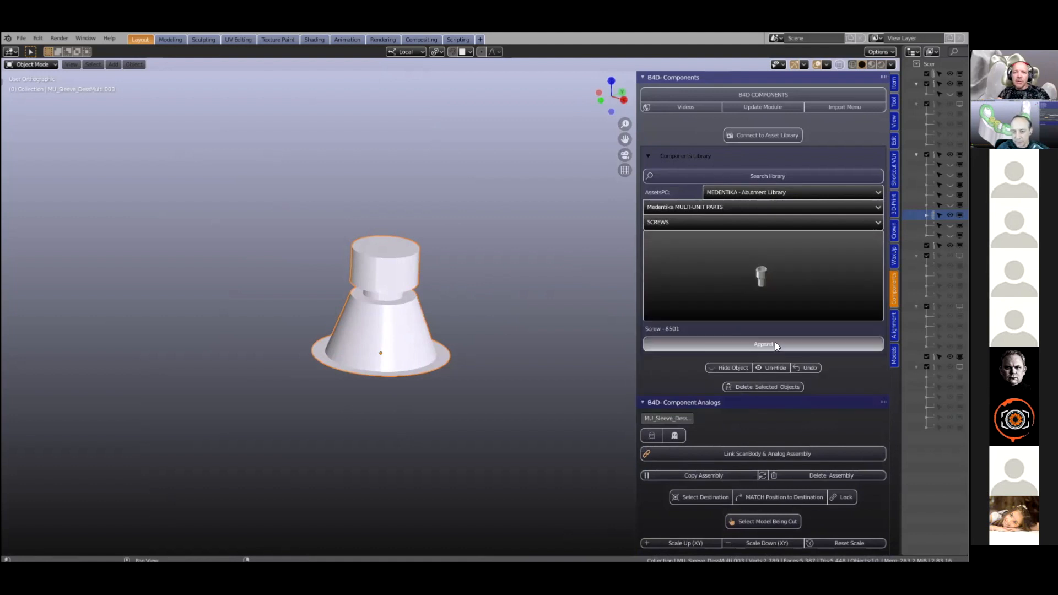
pyautogui.scroll(-3, 558, 323)
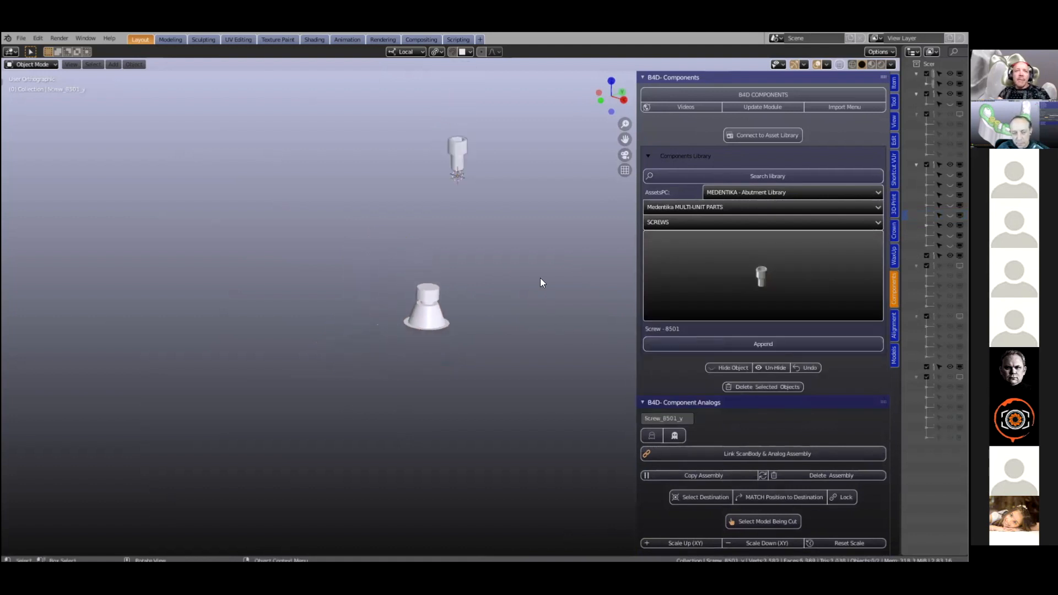
# Step: Match the screw's position to the isolated abutment sleeve as its destination
pyautogui.click(440, 302)
pyautogui.scroll(-5, 747, 364)
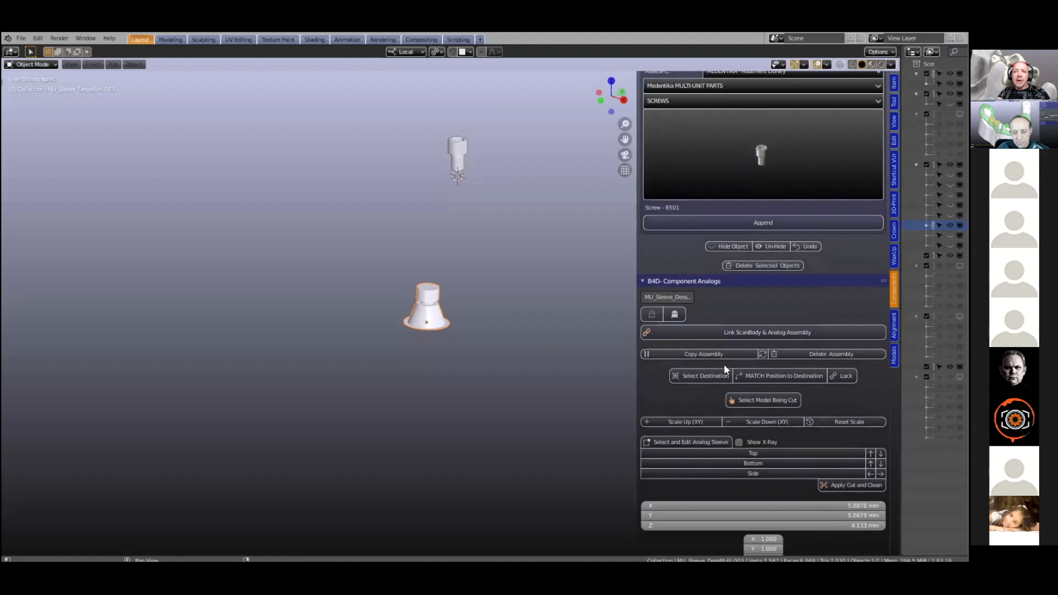
pyautogui.scroll(-2, 650, 367)
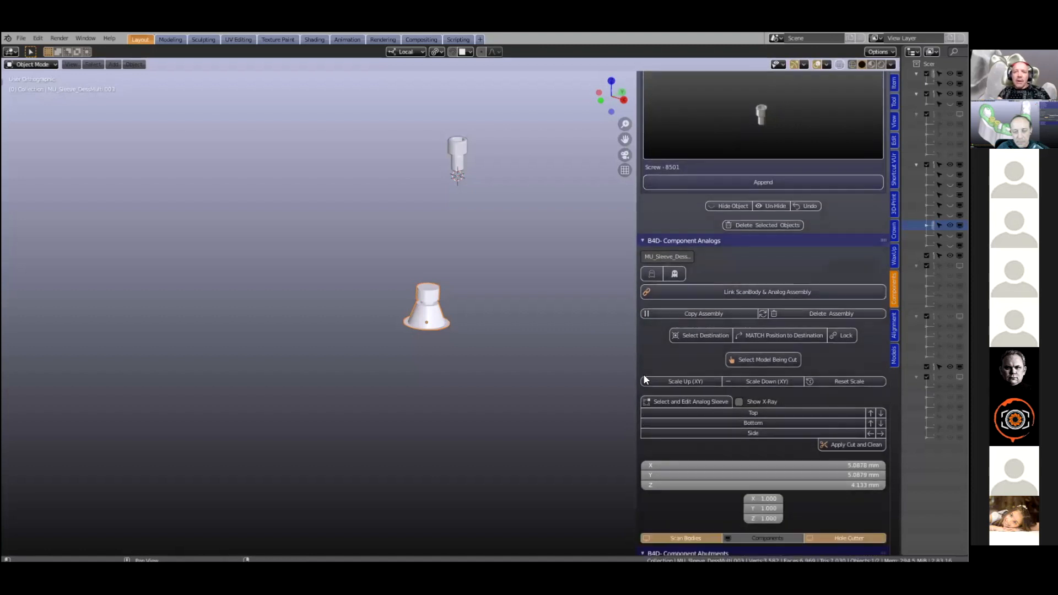
pyautogui.click(697, 336)
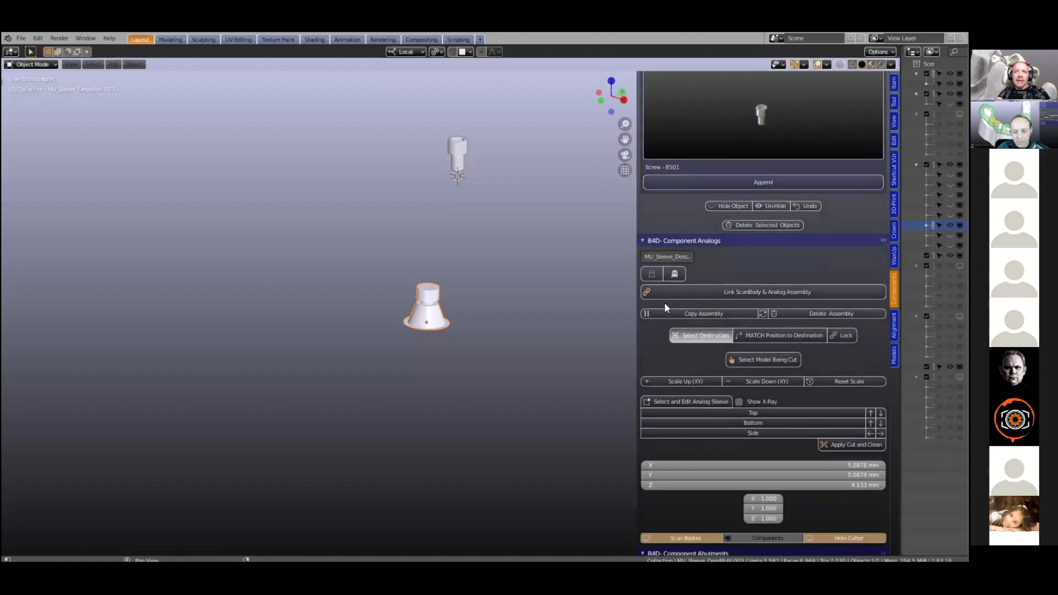
pyautogui.click(458, 145)
pyautogui.click(743, 334)
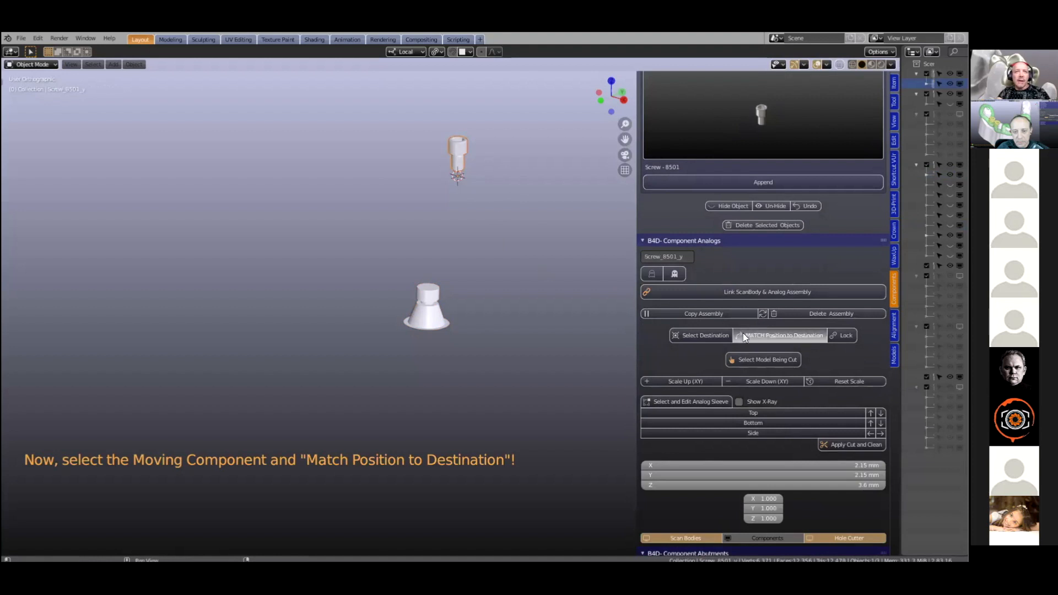
pyautogui.scroll(5, 398, 339)
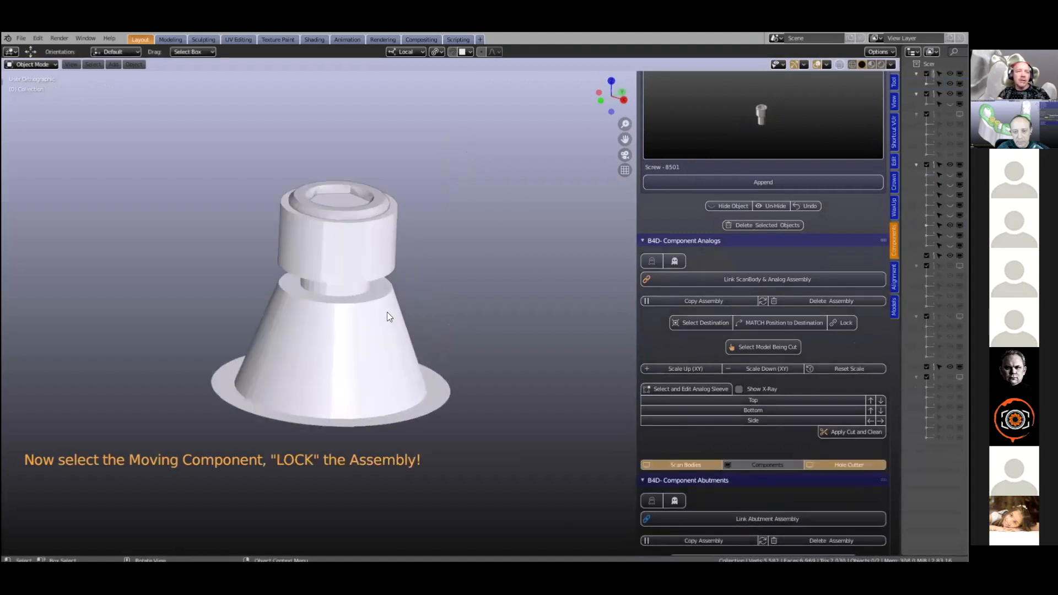
# Step: Set the screw's X and Y dimensions to 2.5 mm each
pyautogui.click(372, 208)
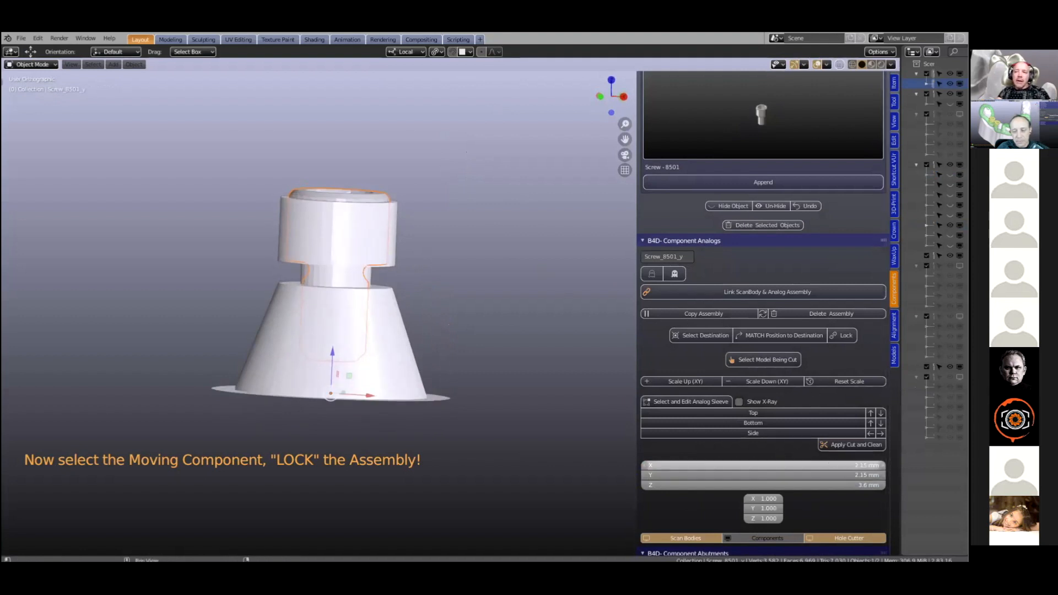
pyautogui.click(764, 465)
pyautogui.press('Tab')
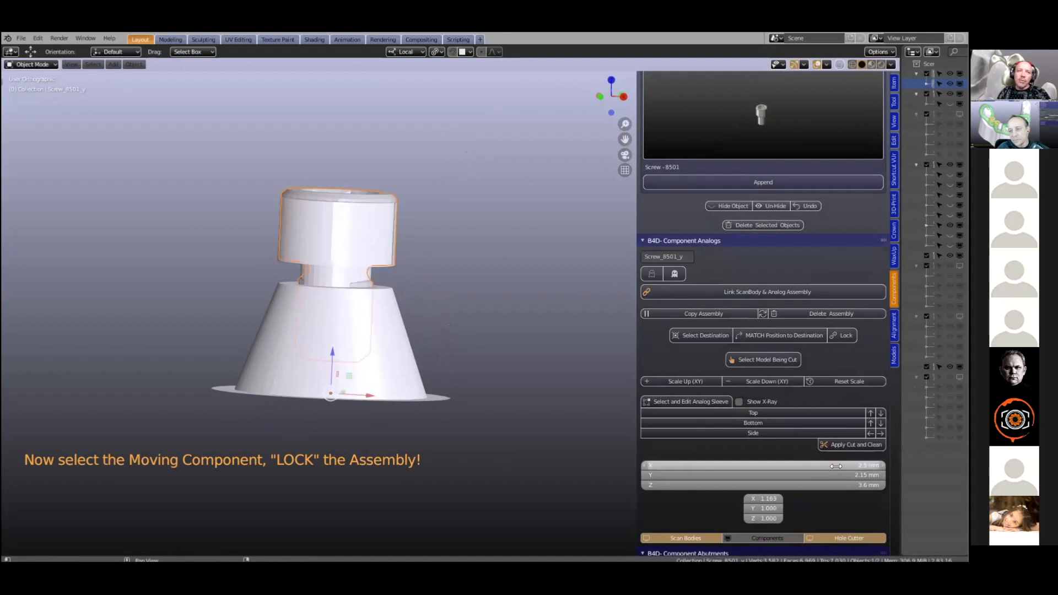
pyautogui.write('2')
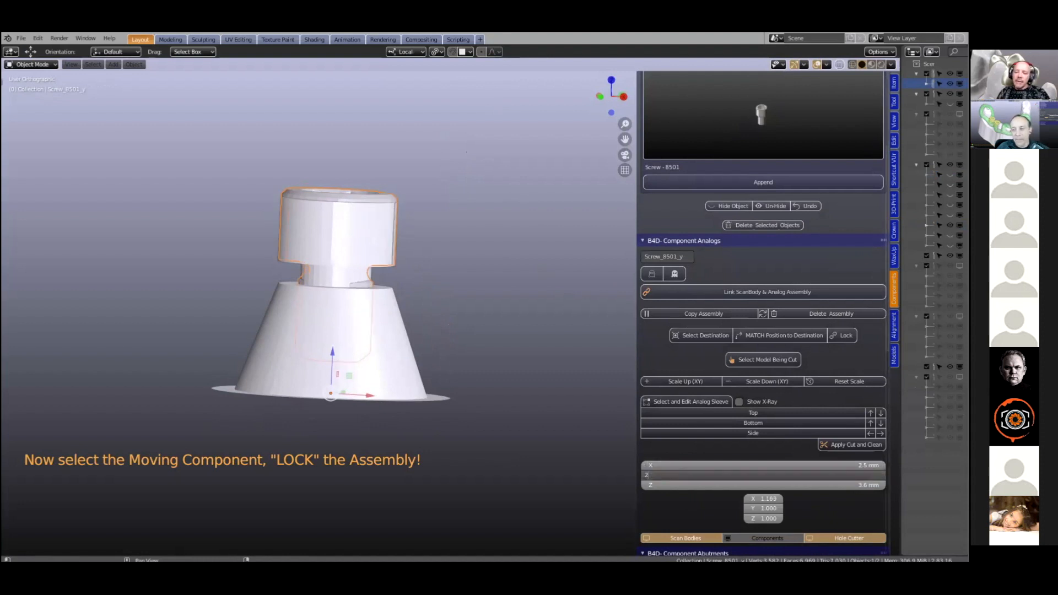
pyautogui.write('.5')
pyautogui.press('Return')
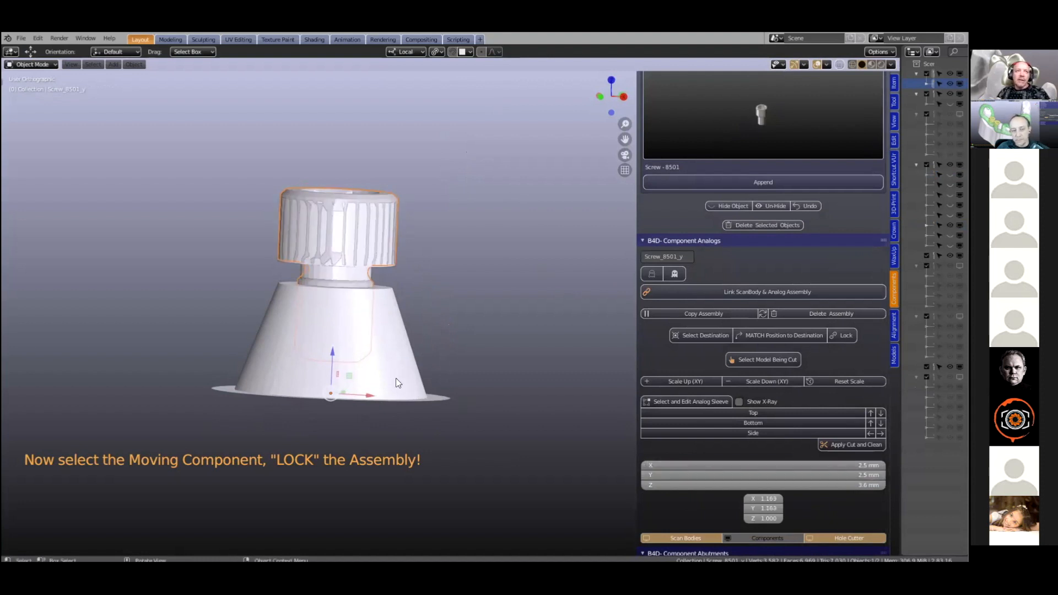
# Step: Check the resized screw's fit against the sleeve and unhide the jaw model and the other sleeves
pyautogui.moveTo(355, 305); pyautogui.dragTo(351, 314, button='middle')
pyautogui.scroll(3, 350, 314)
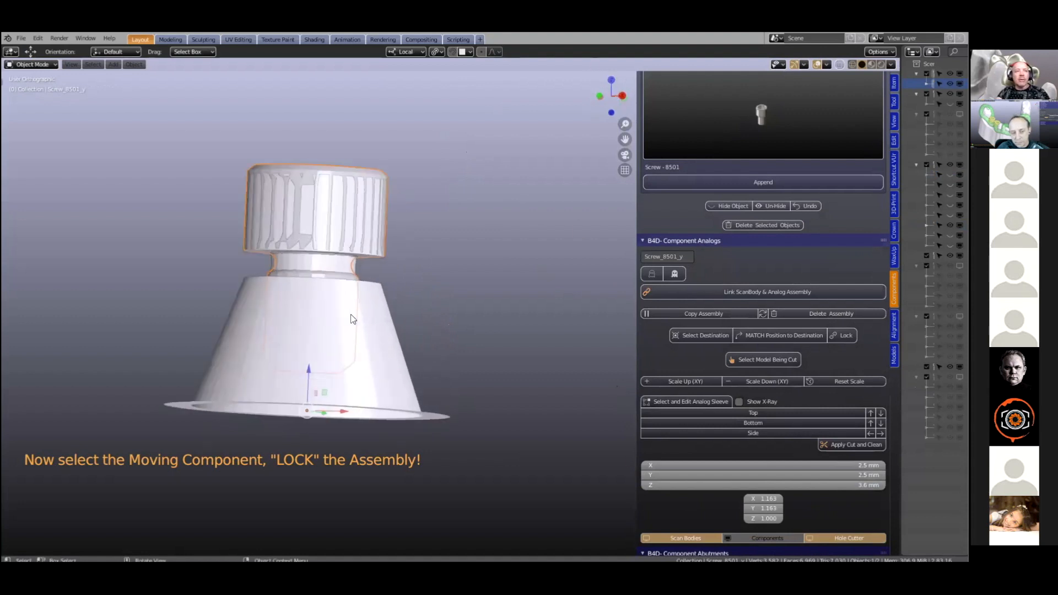
pyautogui.scroll(-1, 347, 169)
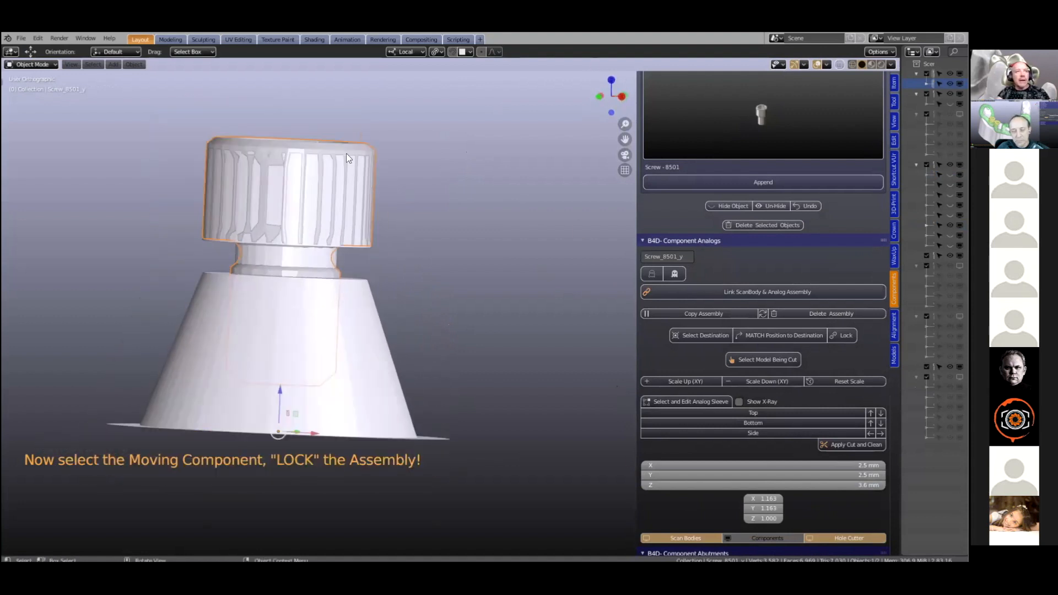
pyautogui.scroll(-2, 347, 182)
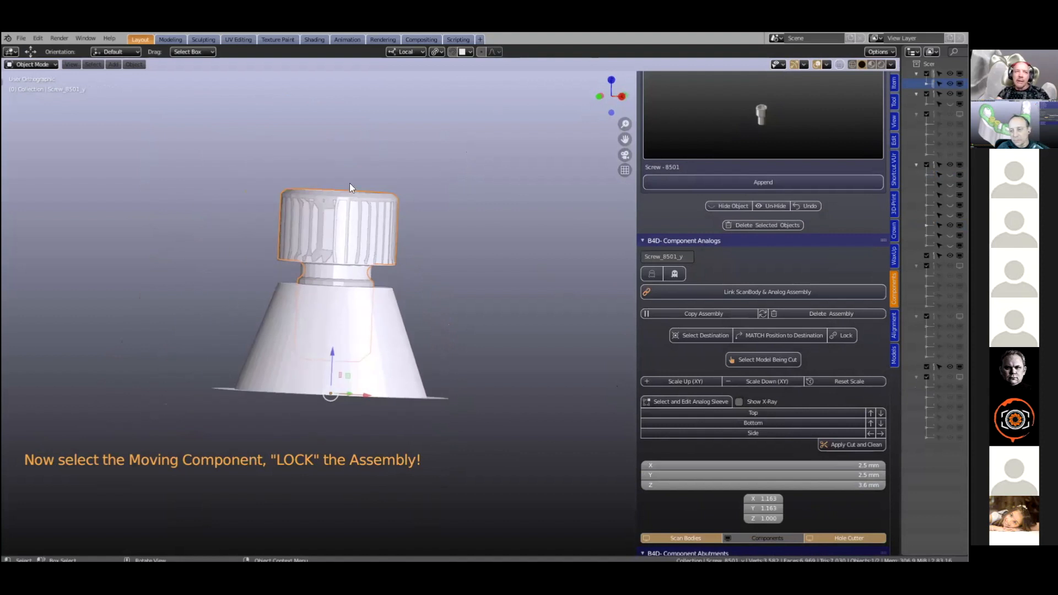
pyautogui.moveTo(357, 199); pyautogui.dragTo(358, 229, button='middle')
pyautogui.scroll(-2, 357, 228)
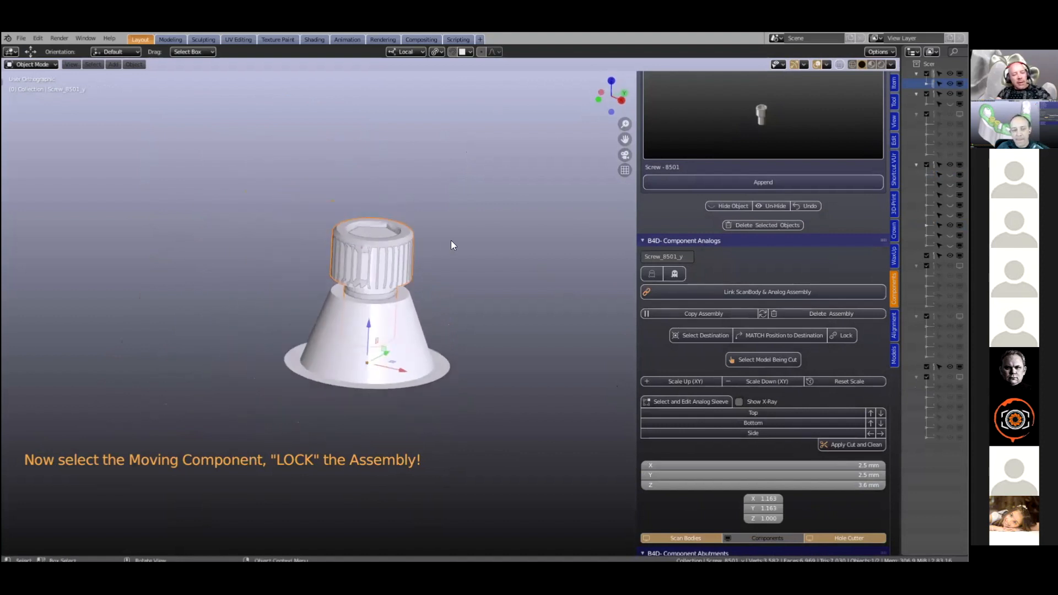
pyautogui.hotkey('alt', 'h')
pyautogui.scroll(-3, 449, 265)
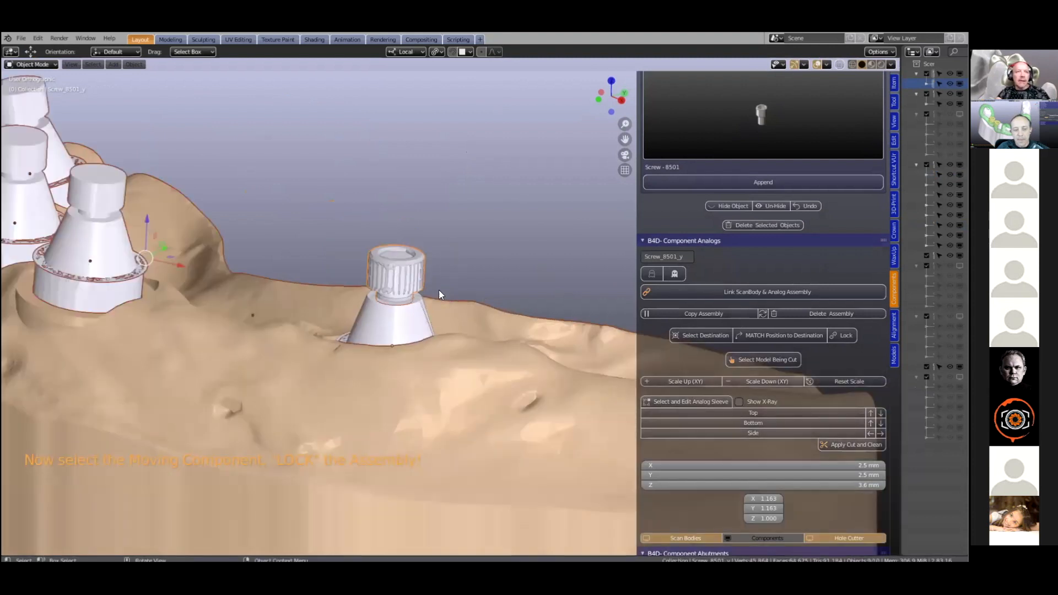
pyautogui.click(418, 312)
pyautogui.scroll(-4, 428, 305)
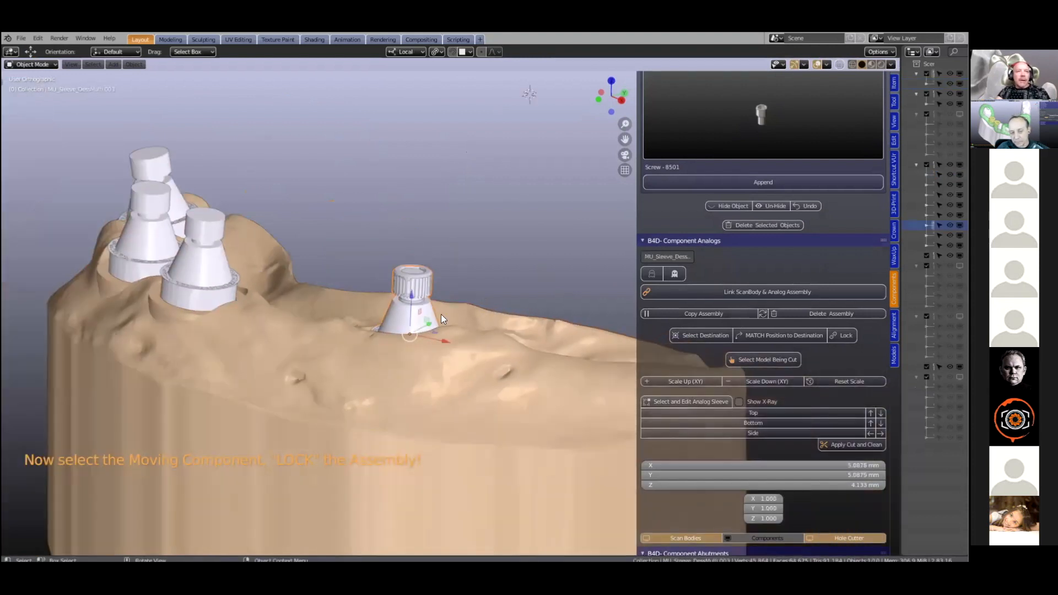
# Step: Hide the resized screw and select the abutment sleeve it was fitted to
pyautogui.click(429, 292)
pyautogui.scroll(4, 401, 262)
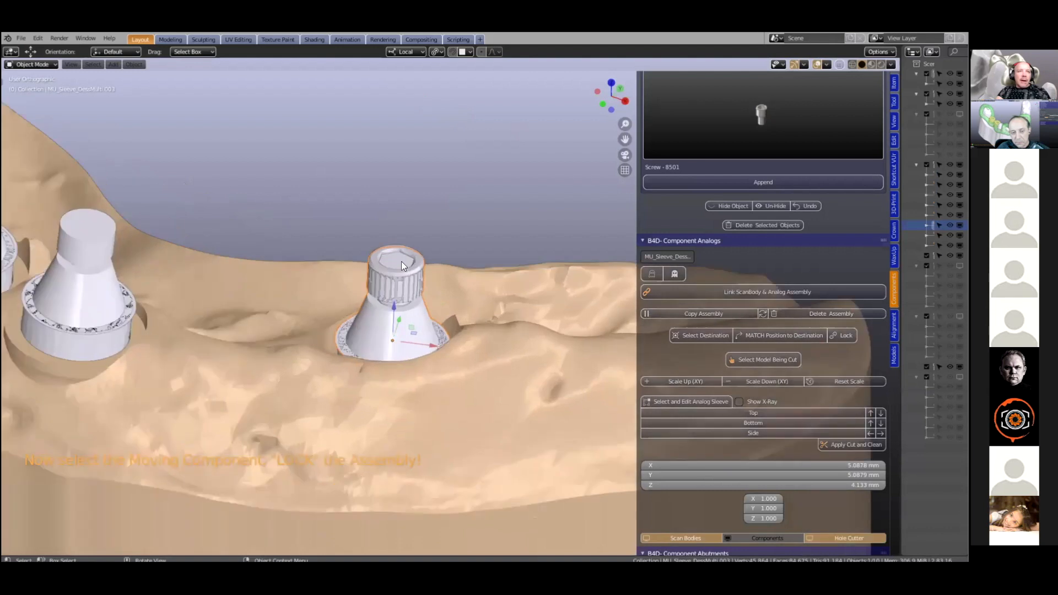
pyautogui.press('h')
pyautogui.click(412, 305)
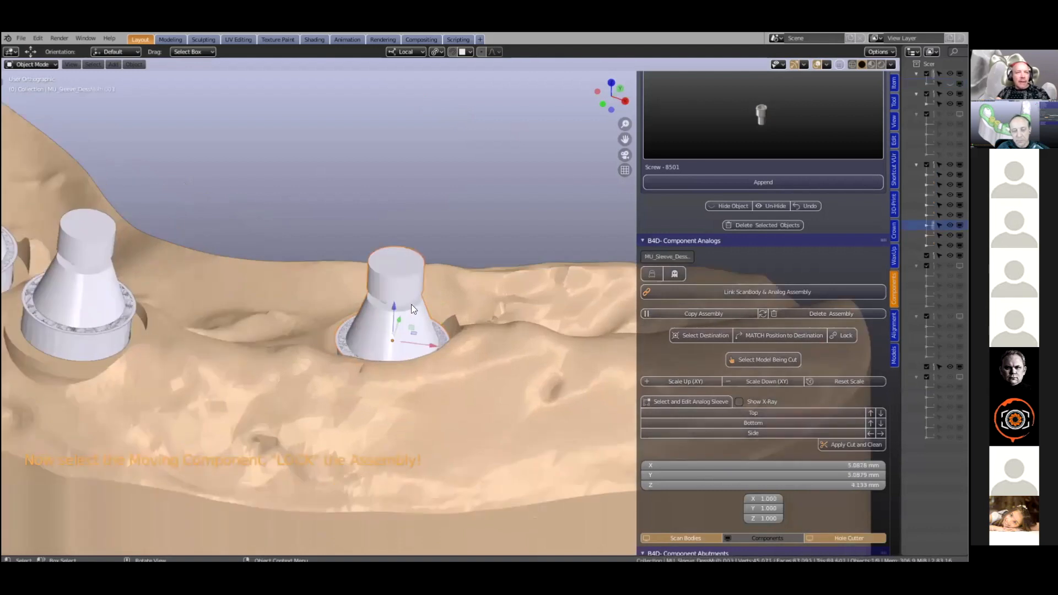
pyautogui.scroll(-3, 412, 304)
pyautogui.scroll(-10, 839, 343)
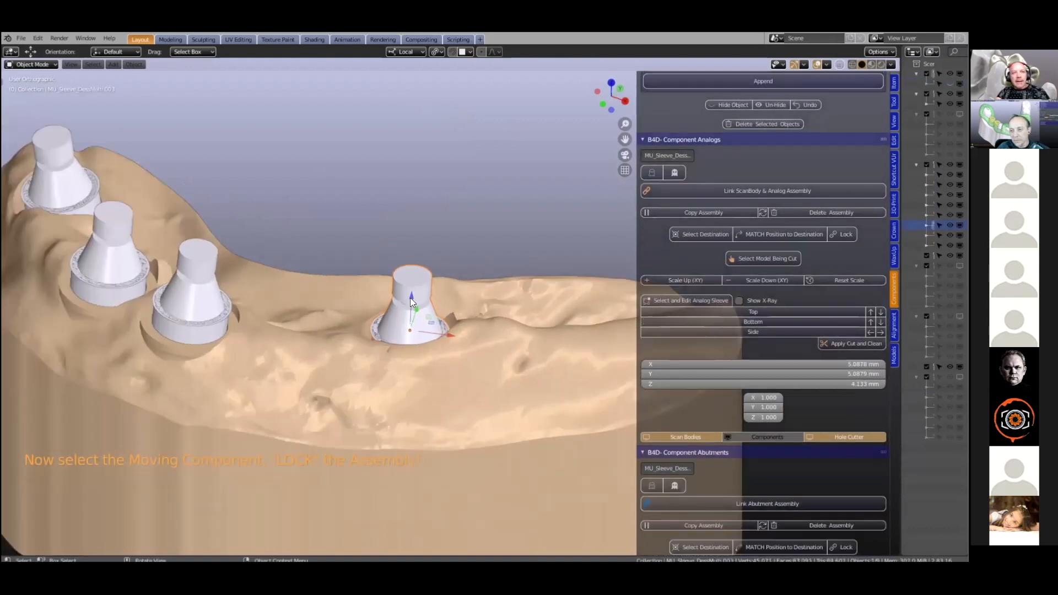
# Step: Make a tube around the selected abutment sleeve with the implant crown tools
pyautogui.scroll(-5, 793, 284)
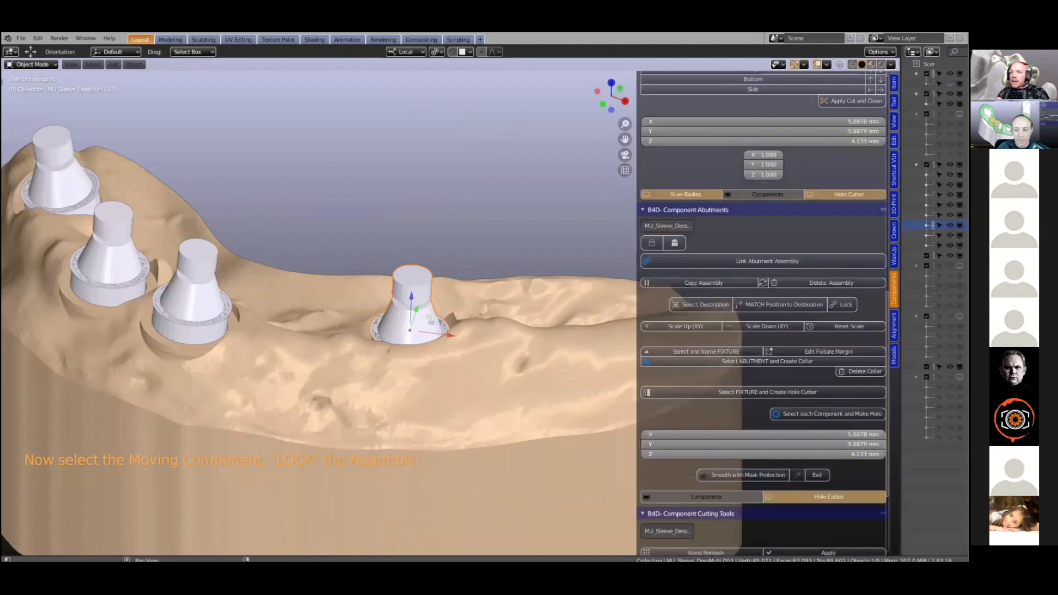
pyautogui.keyDown('ctrl'); pyautogui.scroll(2, 769, 329); pyautogui.keyUp('ctrl')
pyautogui.scroll(-10, 769, 330)
pyautogui.scroll(-20, 768, 328)
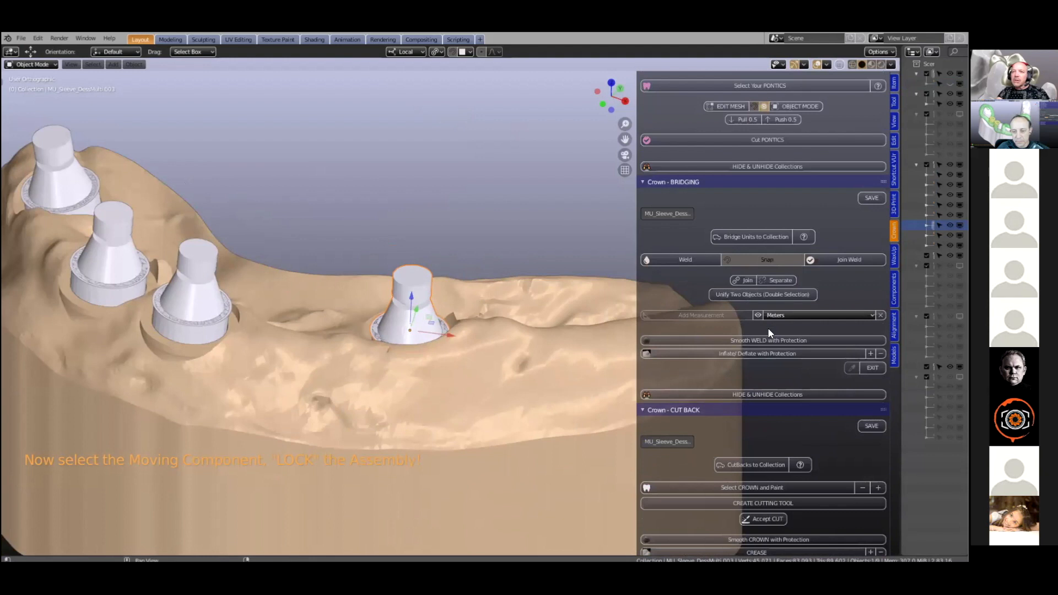
pyautogui.scroll(15, 770, 332)
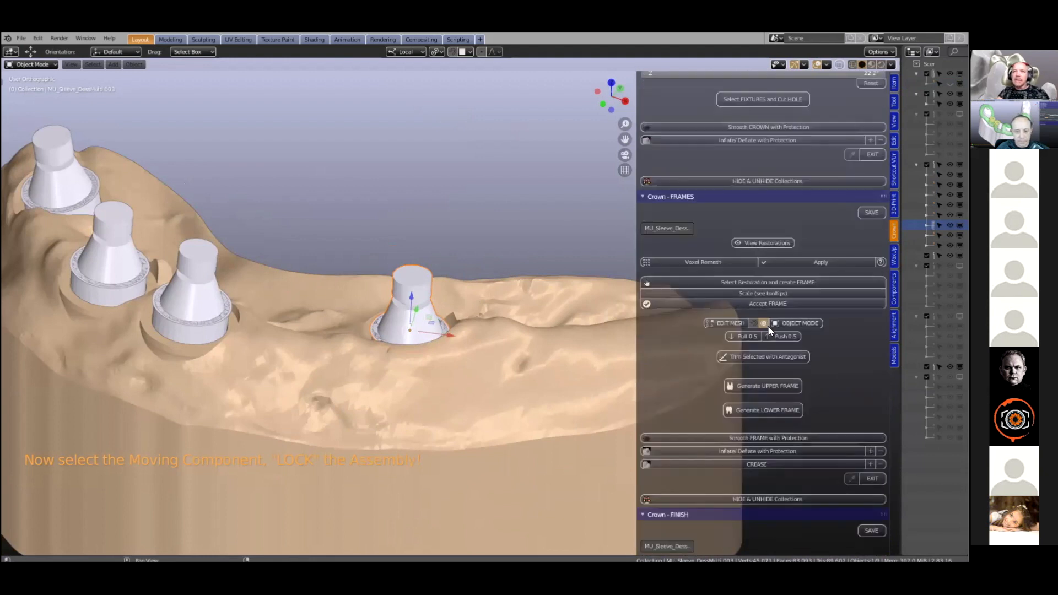
pyautogui.scroll(3, 770, 329)
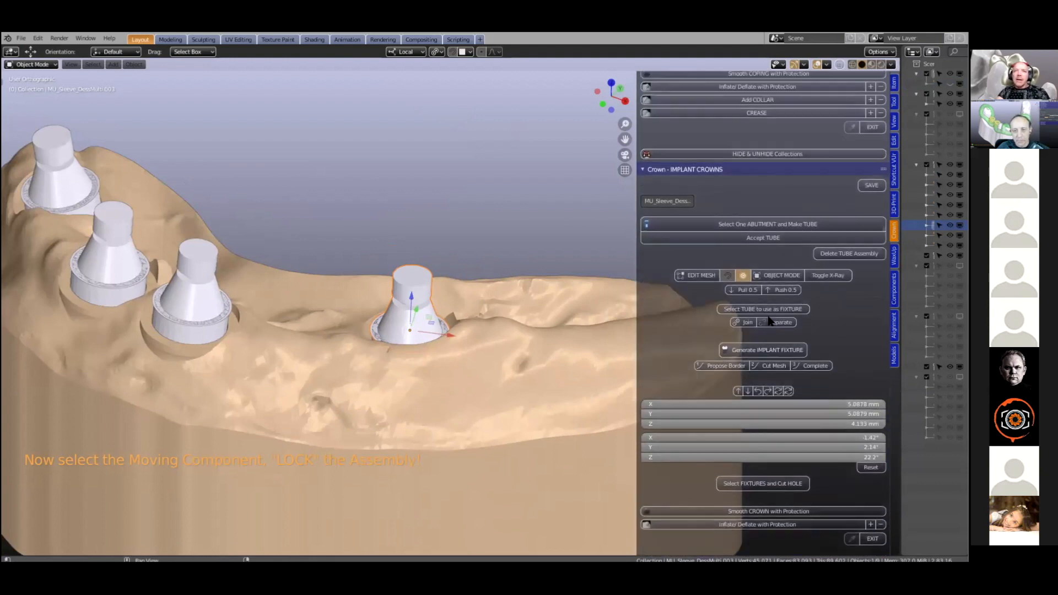
pyautogui.click(745, 247)
pyautogui.scroll(2, 421, 370)
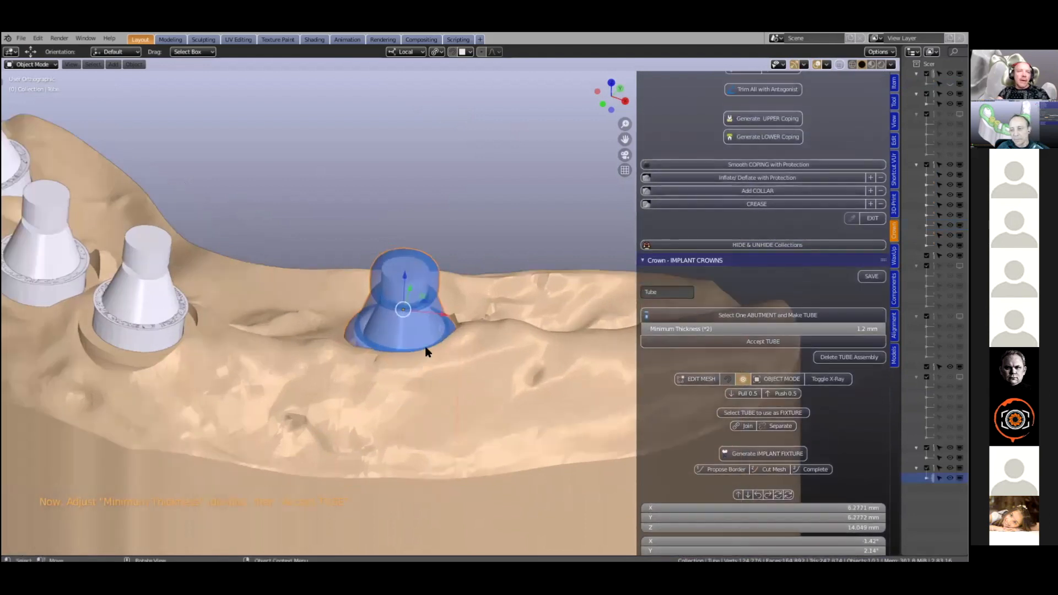
# Step: Examine the tube around the abutment sleeve and try a minimum thickness of 1.4 mm
pyautogui.scroll(3, 427, 351)
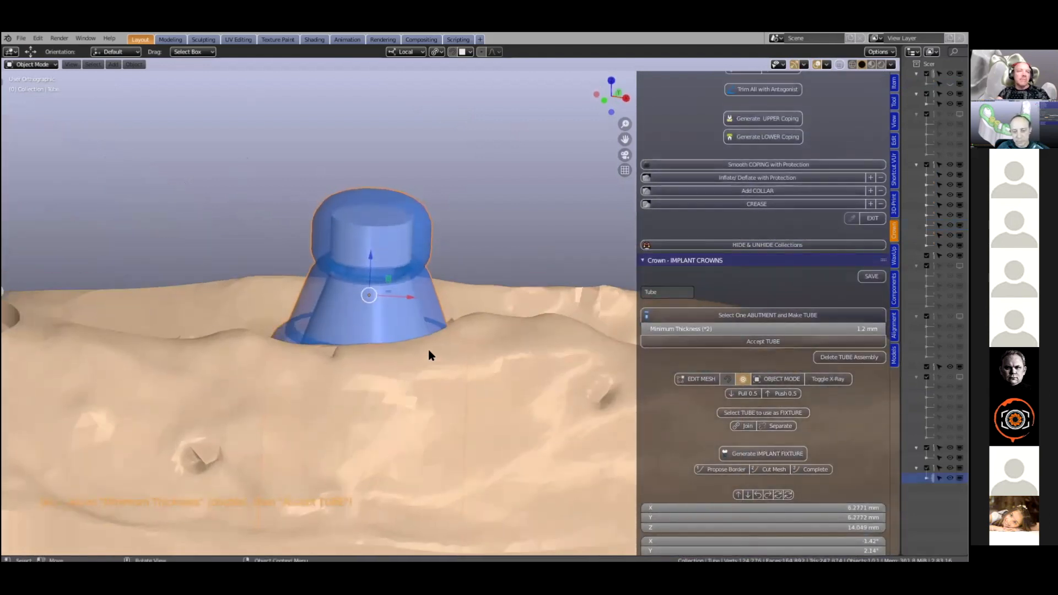
pyautogui.scroll(-3, 428, 350)
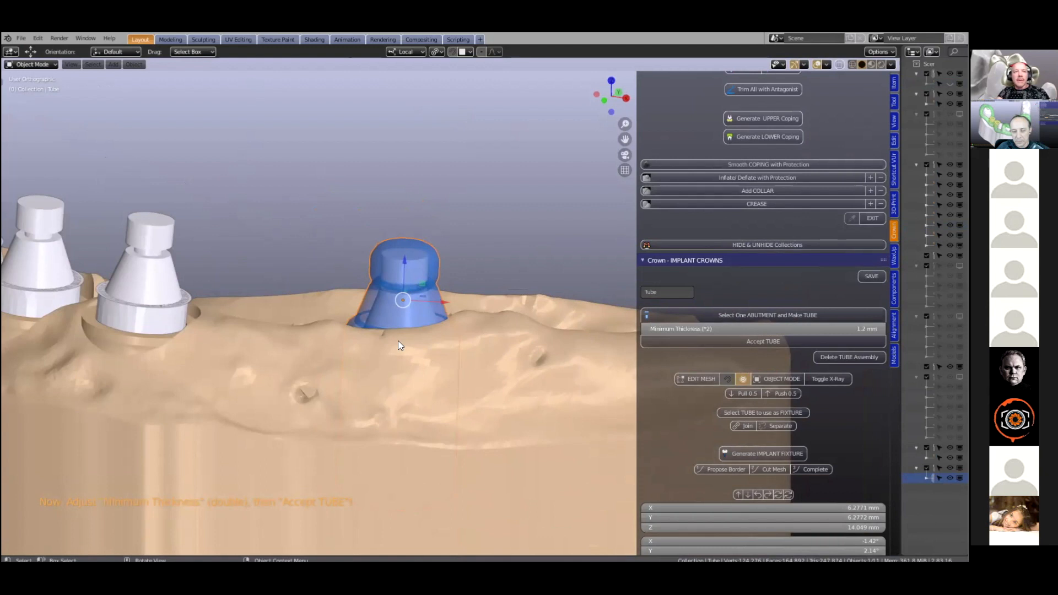
pyautogui.scroll(3, 398, 340)
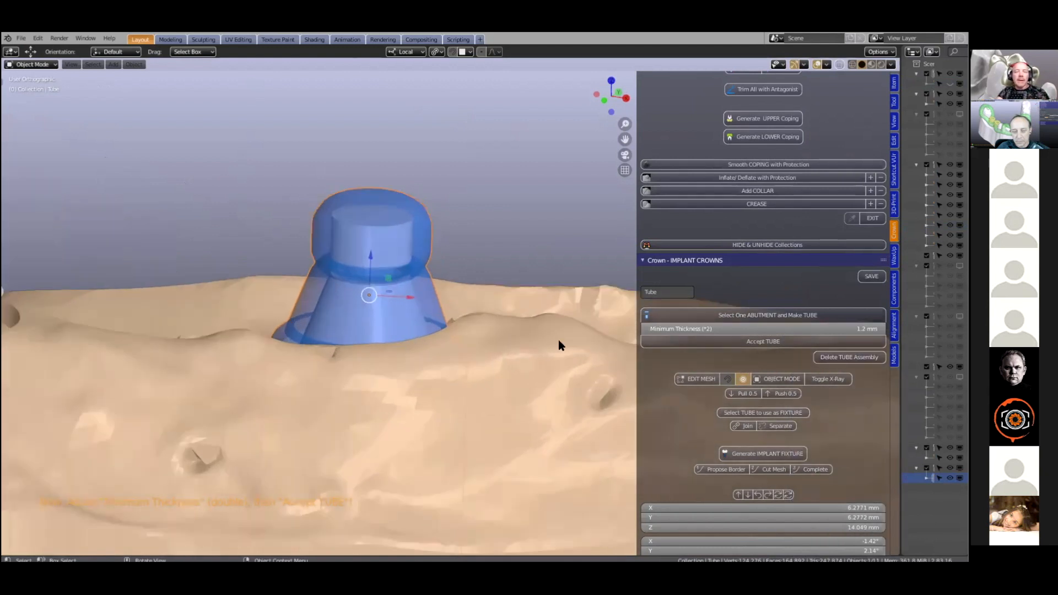
pyautogui.scroll(-3, 560, 347)
pyautogui.doubleClick(694, 329)
pyautogui.write('1')
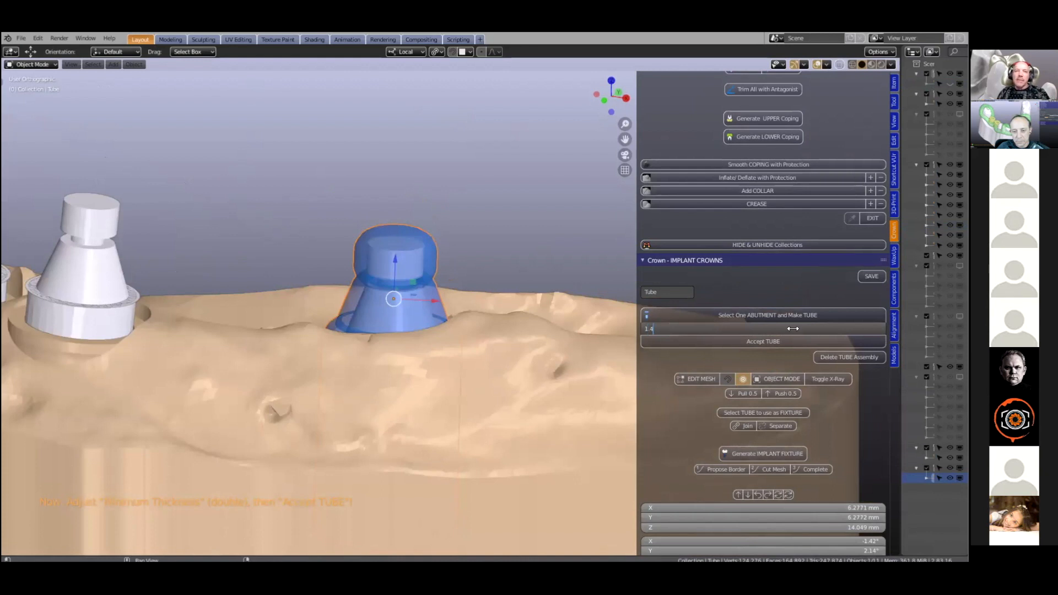
pyautogui.write('.4')
pyautogui.press('Return')
# Step: Set the tube's minimum thickness to 1.2 mm and accept the tube
pyautogui.doubleClick(794, 329)
pyautogui.write('1.2')
pyautogui.press('Return')
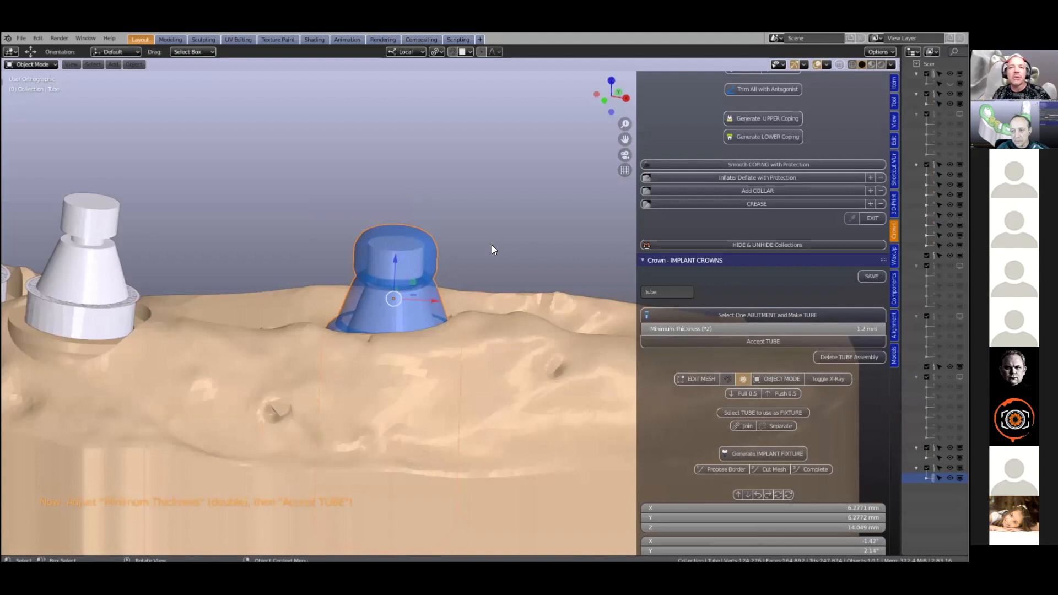
pyautogui.click(722, 342)
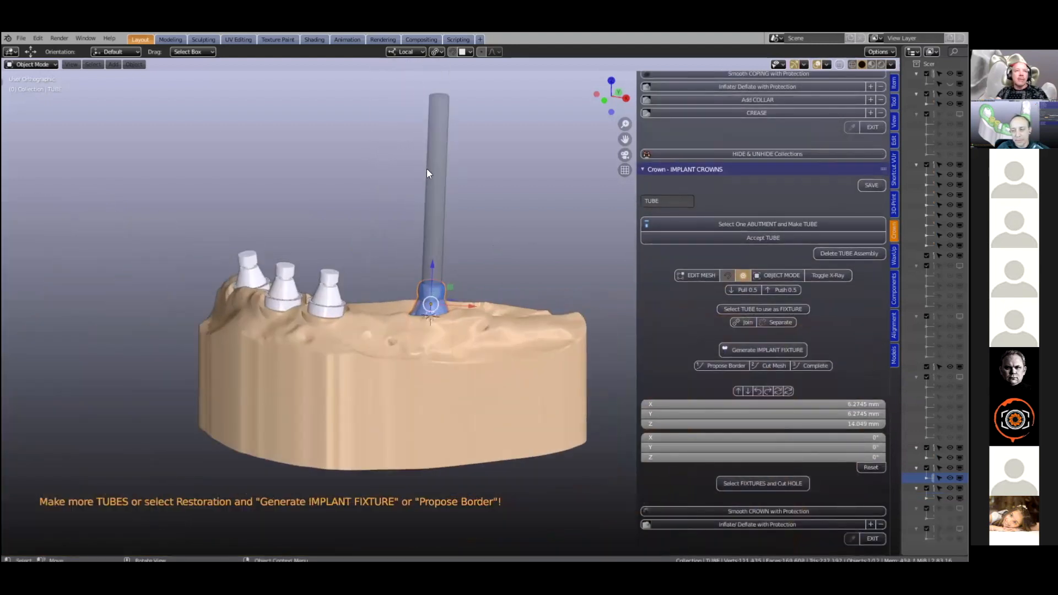
# Step: Make and accept a 1.2 mm minimum thickness tube on the nearest neighbouring abutment sleeve
pyautogui.click(332, 271)
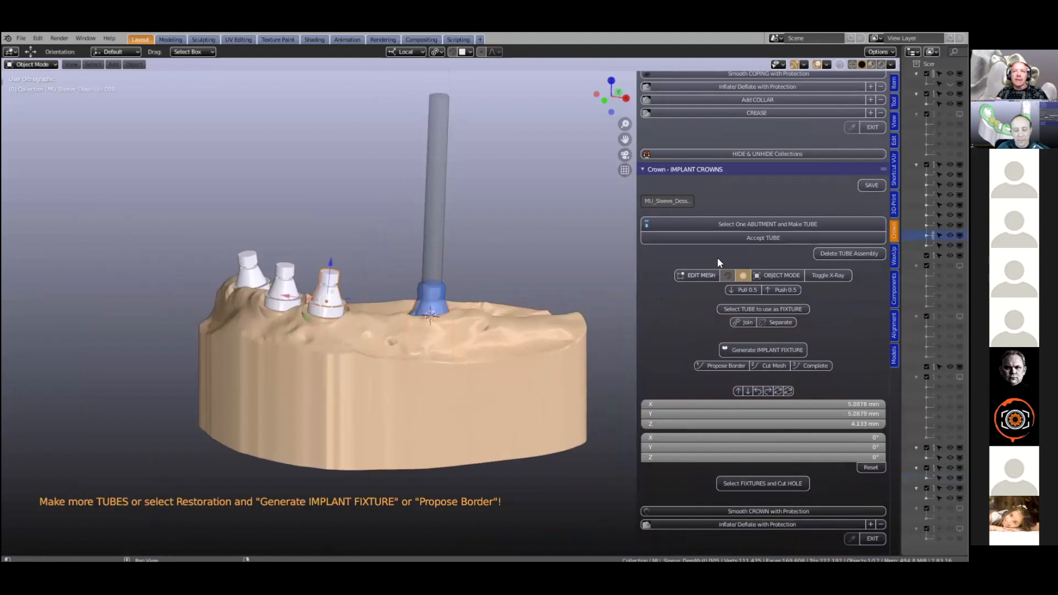
pyautogui.click(736, 226)
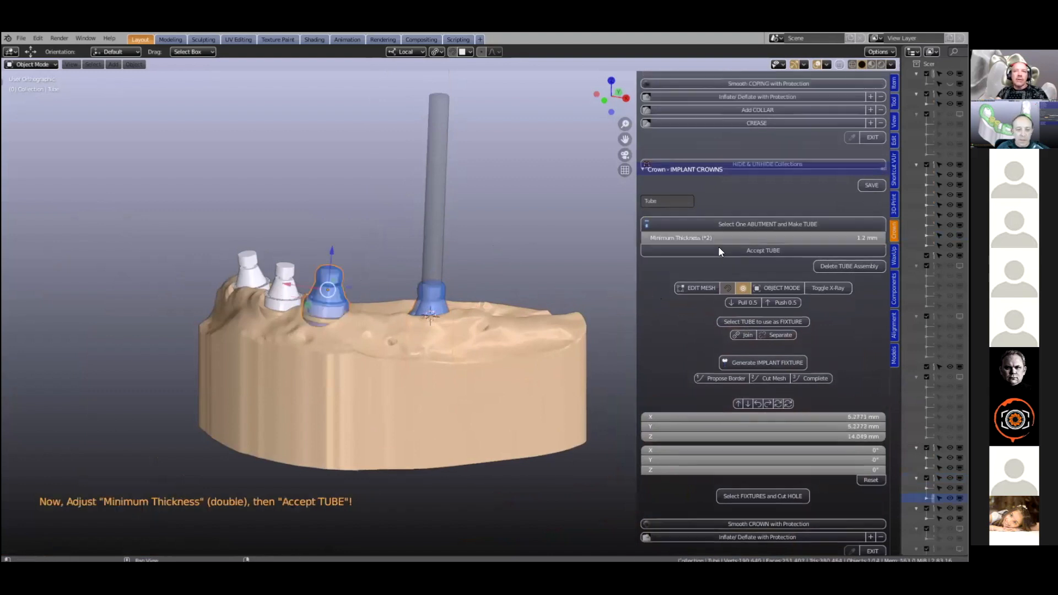
pyautogui.click(756, 324)
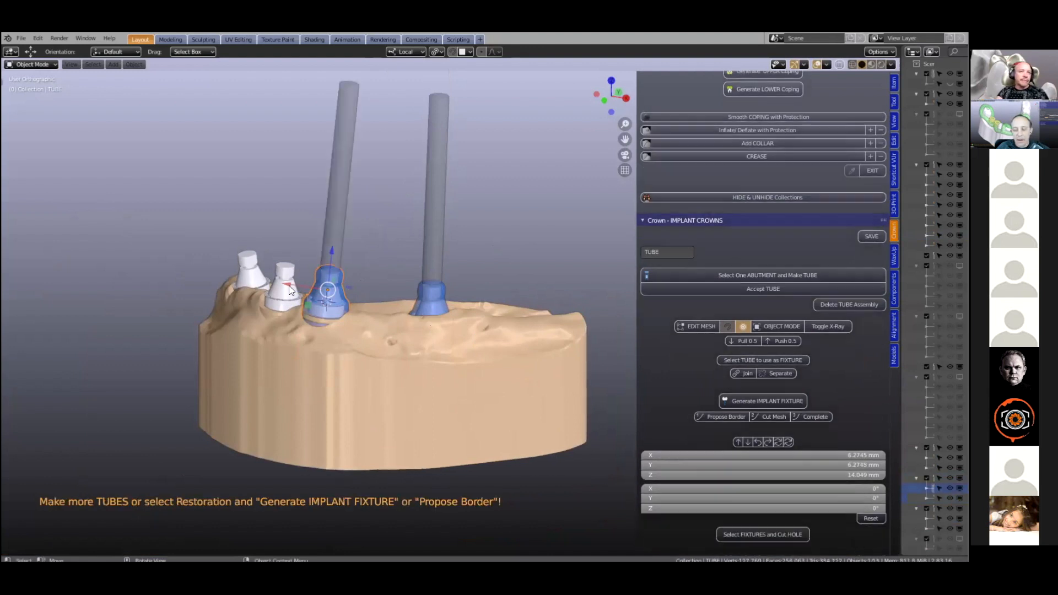
# Step: Make and accept tubes with 1.2 mm minimum thickness on the two remaining abutment sleeves
pyautogui.click(290, 308)
pyautogui.scroll(3, 290, 315)
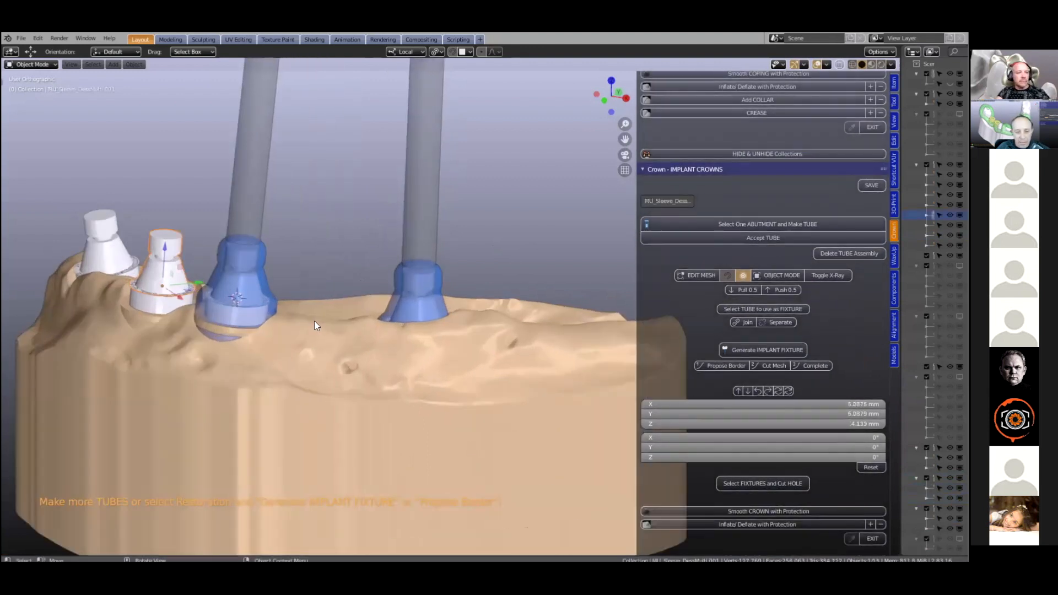
pyautogui.scroll(-1, 353, 331)
pyautogui.moveTo(386, 335); pyautogui.dragTo(445, 341, button='middle')
pyautogui.scroll(2, 446, 337)
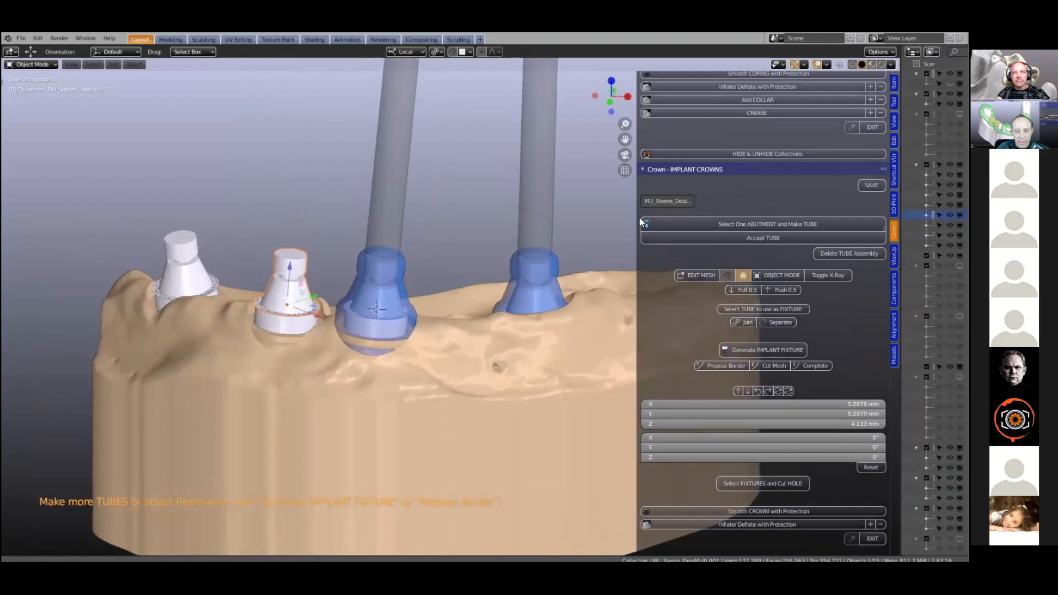
pyautogui.click(736, 225)
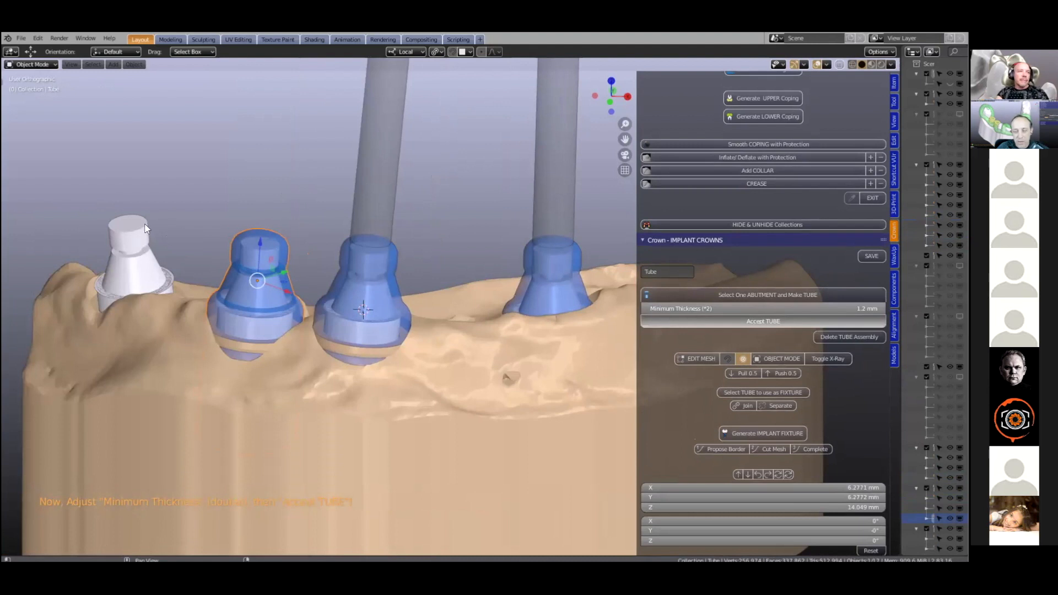
pyautogui.click(725, 224)
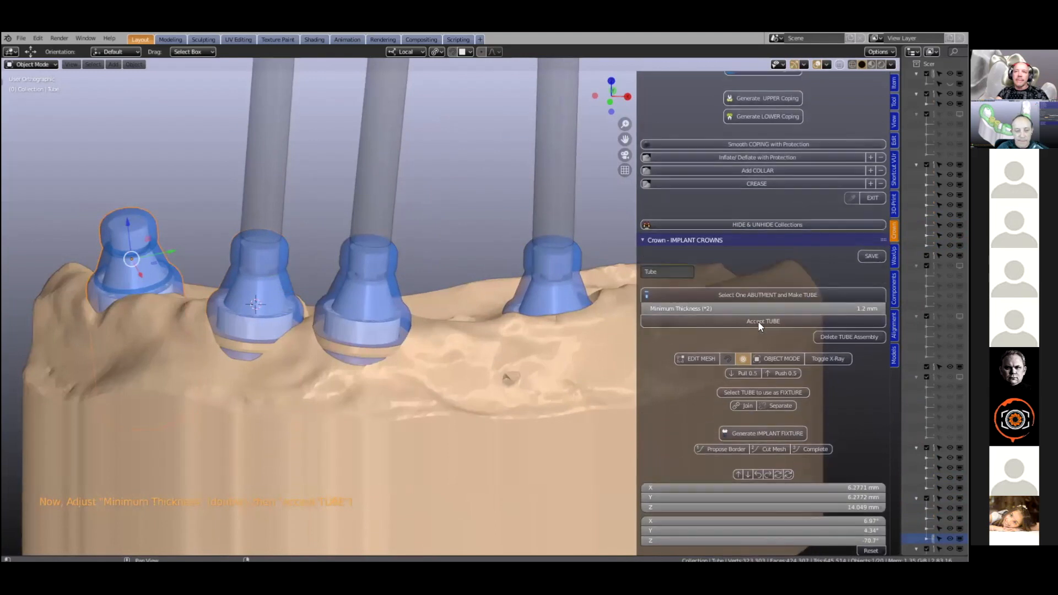
pyautogui.click(758, 321)
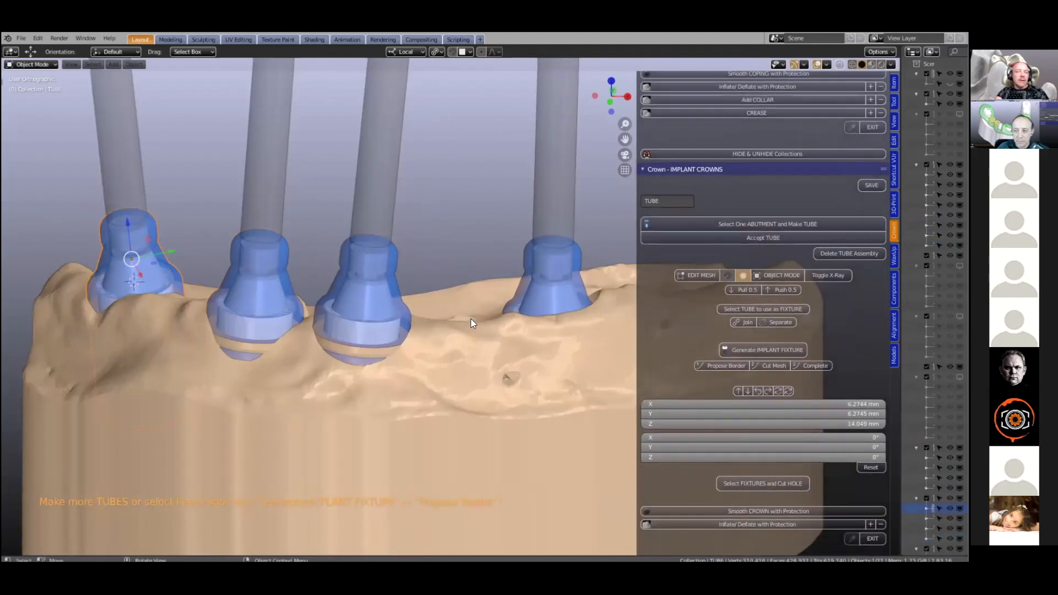
# Step: Unhide the Restorations collection to display the lower front teeth over the tubes
pyautogui.scroll(-3, 472, 319)
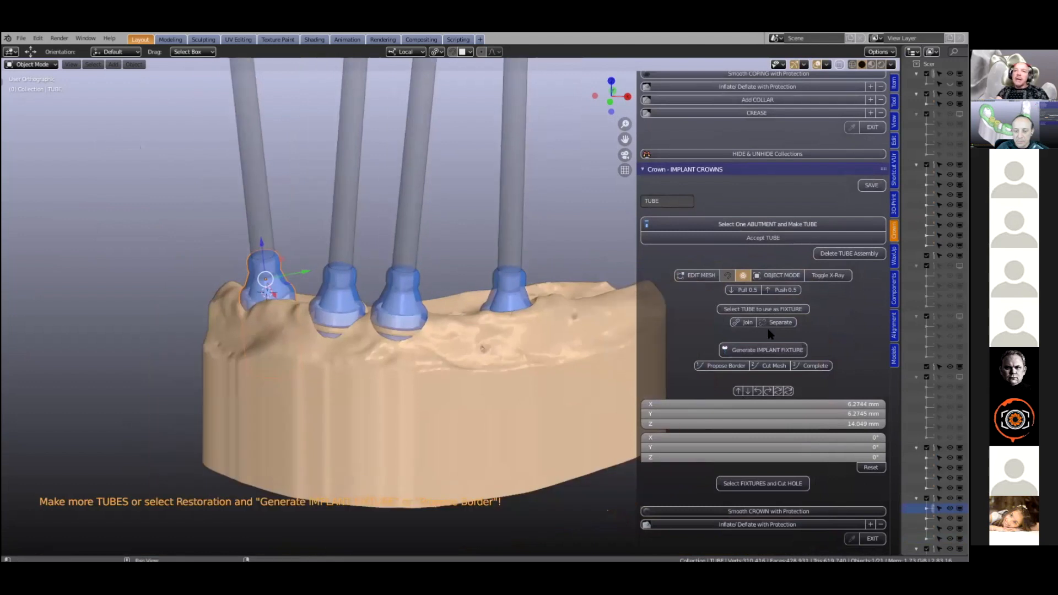
pyautogui.scroll(-5, 770, 331)
pyautogui.click(754, 447)
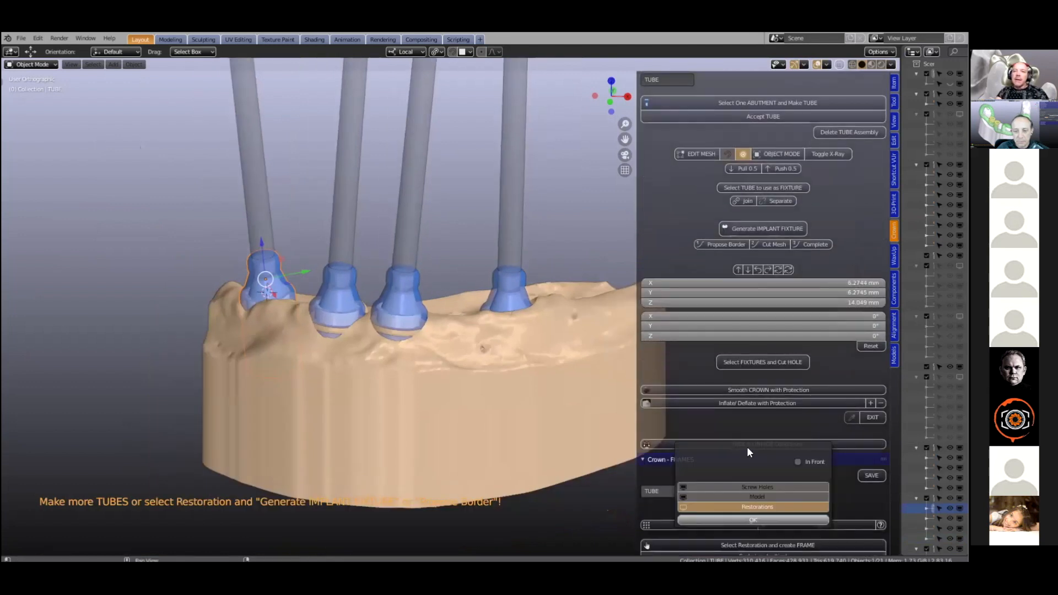
pyautogui.click(748, 507)
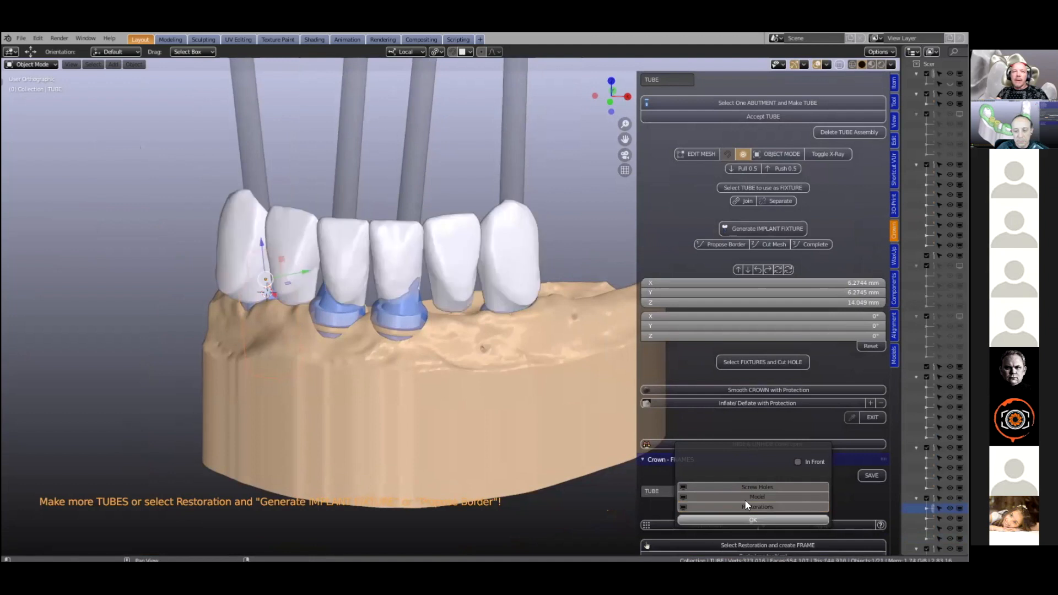
# Step: Select the lower incisor over the second tube from the end and open its mesh for editing where the tube protrudes
pyautogui.moveTo(353, 328); pyautogui.dragTo(349, 294, button='middle')
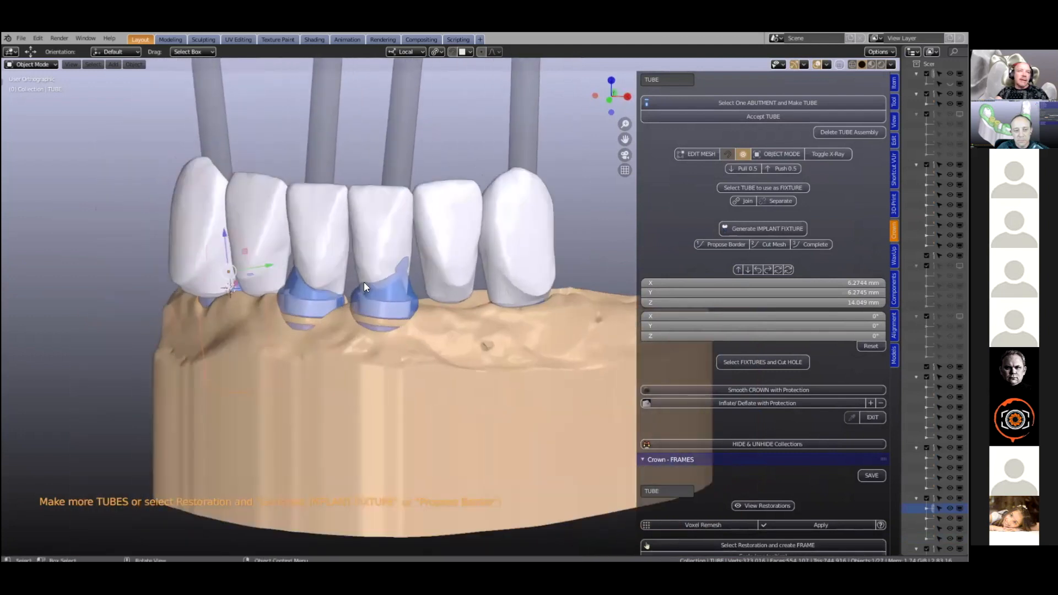
pyautogui.scroll(5, 364, 282)
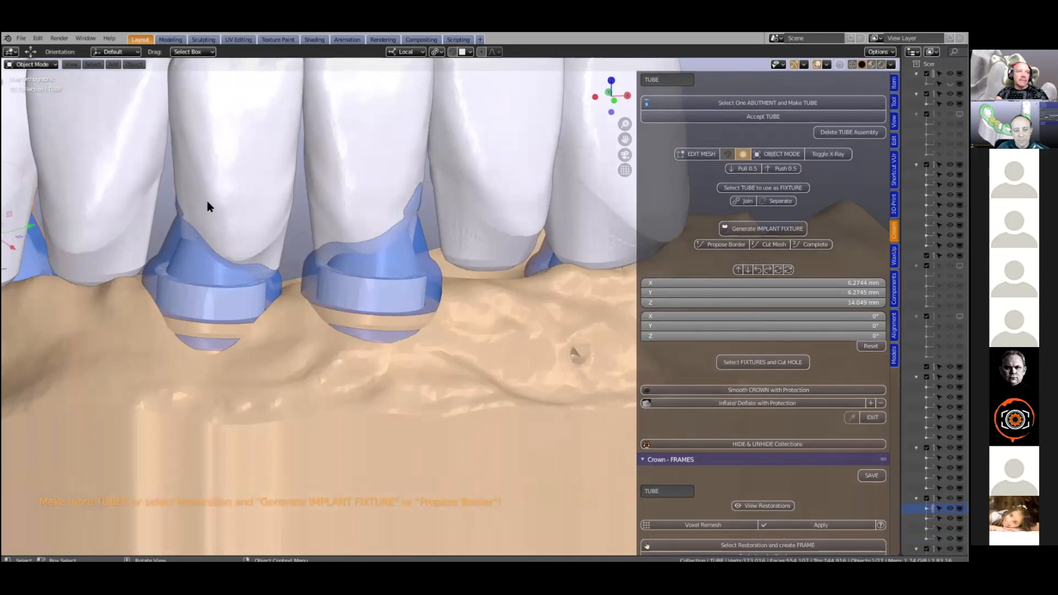
pyautogui.moveTo(210, 236); pyautogui.dragTo(235, 199, button='middle')
pyautogui.click(240, 200)
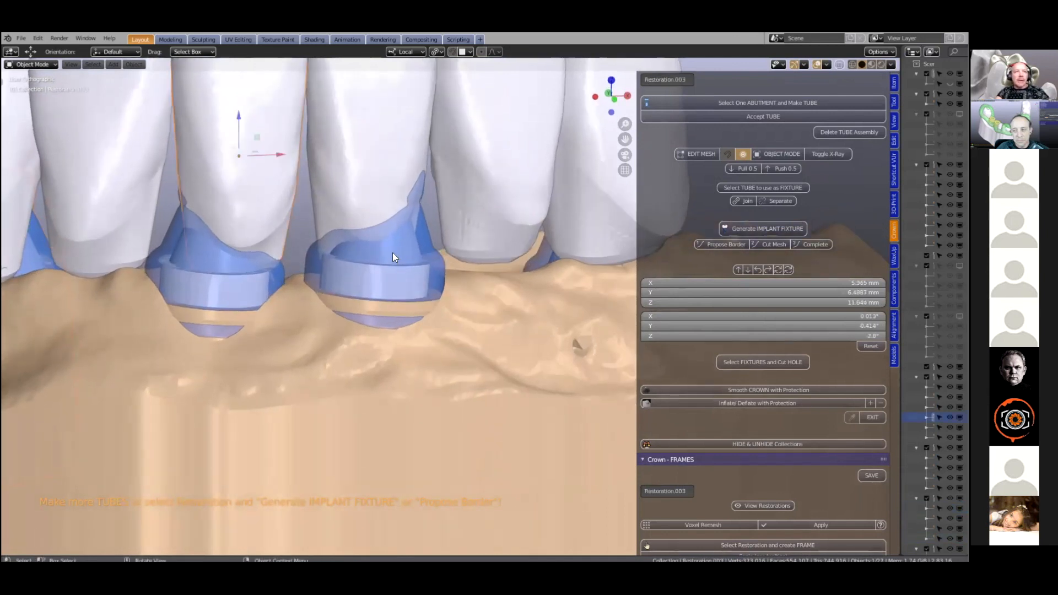
pyautogui.keyDown('shift'); pyautogui.moveTo(400, 260); pyautogui.dragTo(546, 283, button='middle'); pyautogui.keyUp('shift')
pyautogui.keyDown('shift'); pyautogui.moveTo(305, 232); pyautogui.dragTo(690, 153, button='middle'); pyautogui.keyUp('shift')
pyautogui.scroll(-1, 341, 254)
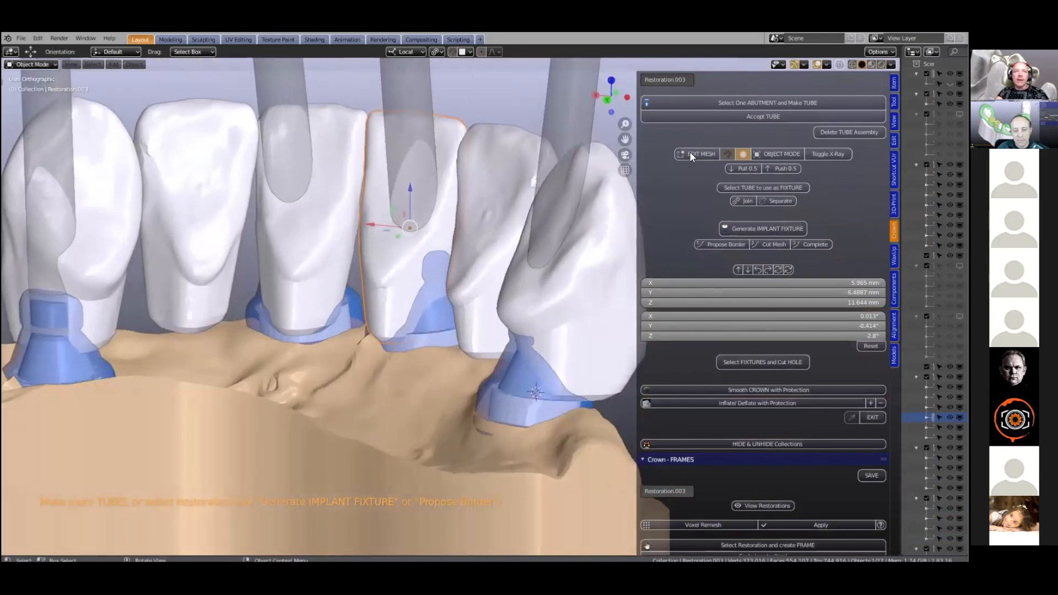
pyautogui.scroll(1, 691, 152)
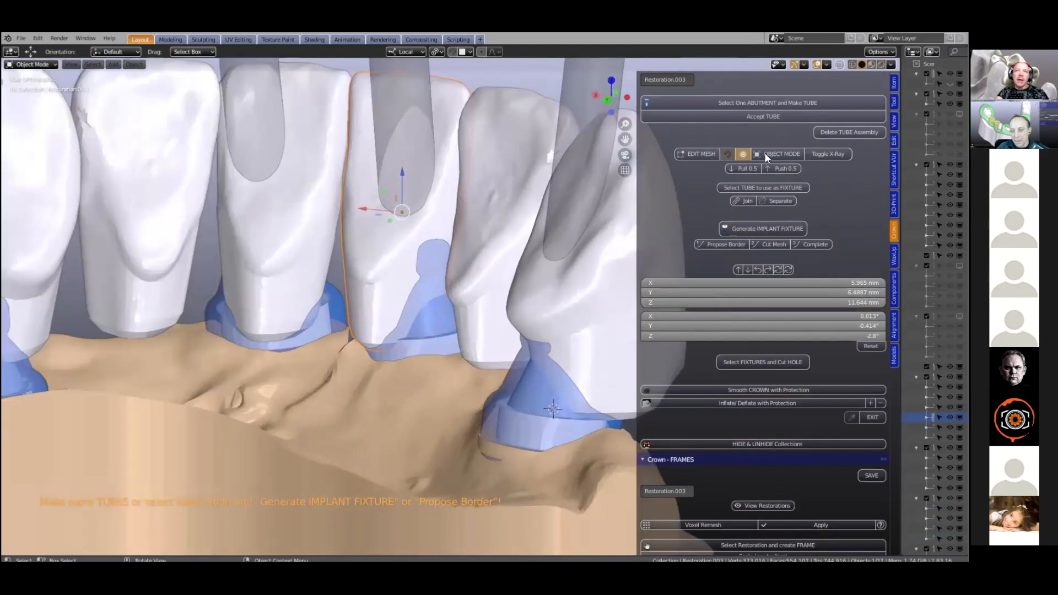
pyautogui.scroll(2, 728, 156)
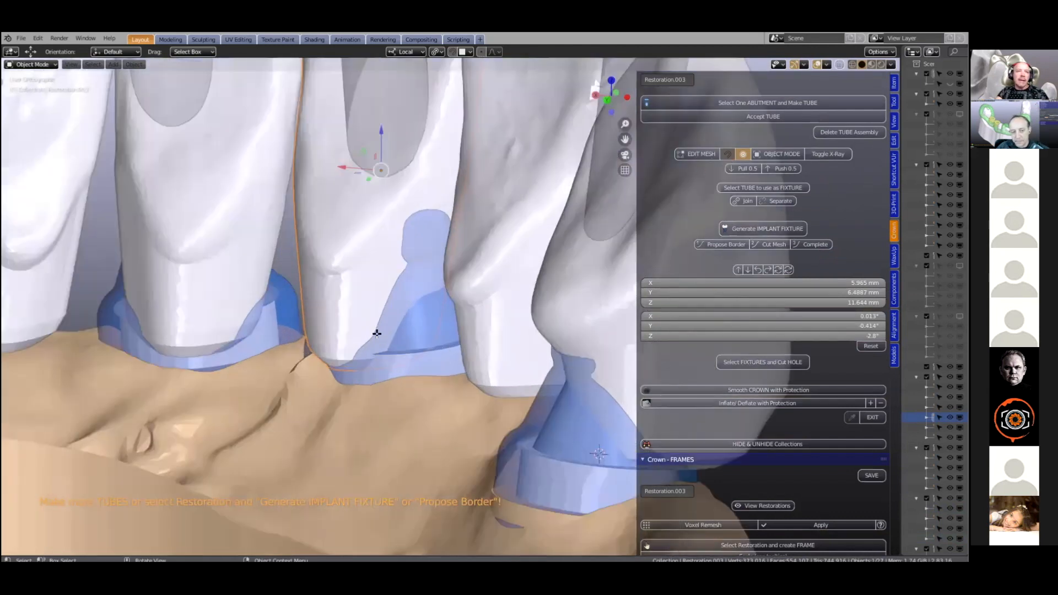
pyautogui.scroll(2, 359, 335)
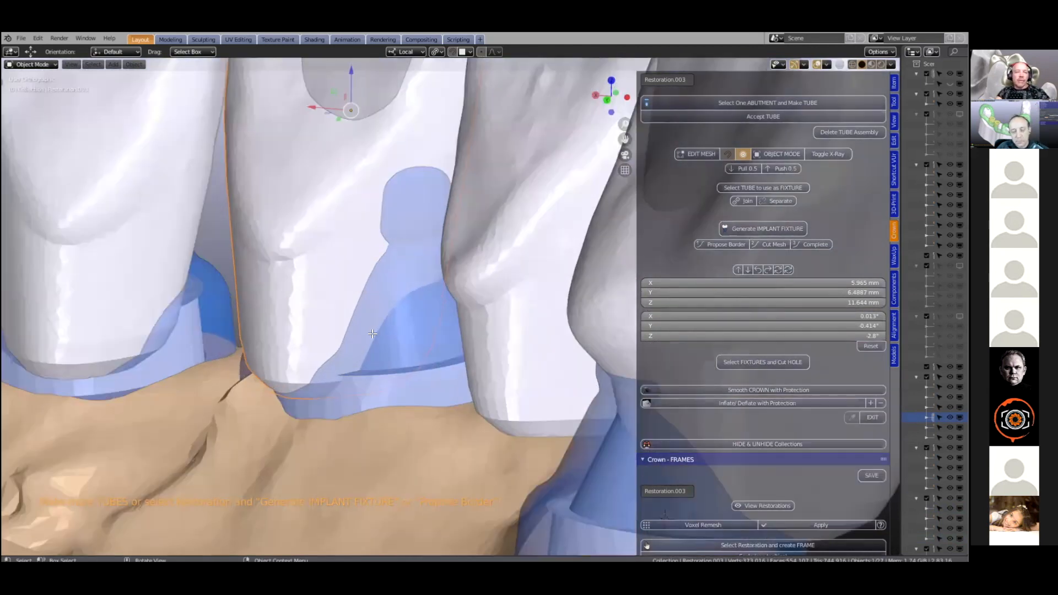
pyautogui.scroll(-3, 373, 334)
pyautogui.moveTo(383, 335); pyautogui.dragTo(407, 323, button='middle')
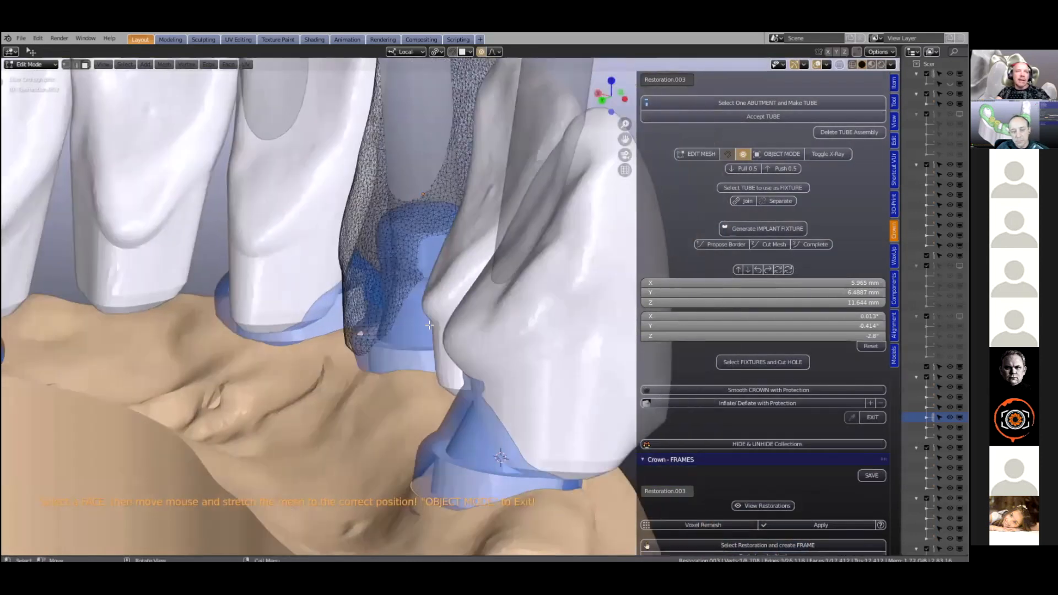
# Step: Stretch the incisor's lingual base over the protruding tube with proportional editing, turning on snapping for the further pull
pyautogui.press('g')
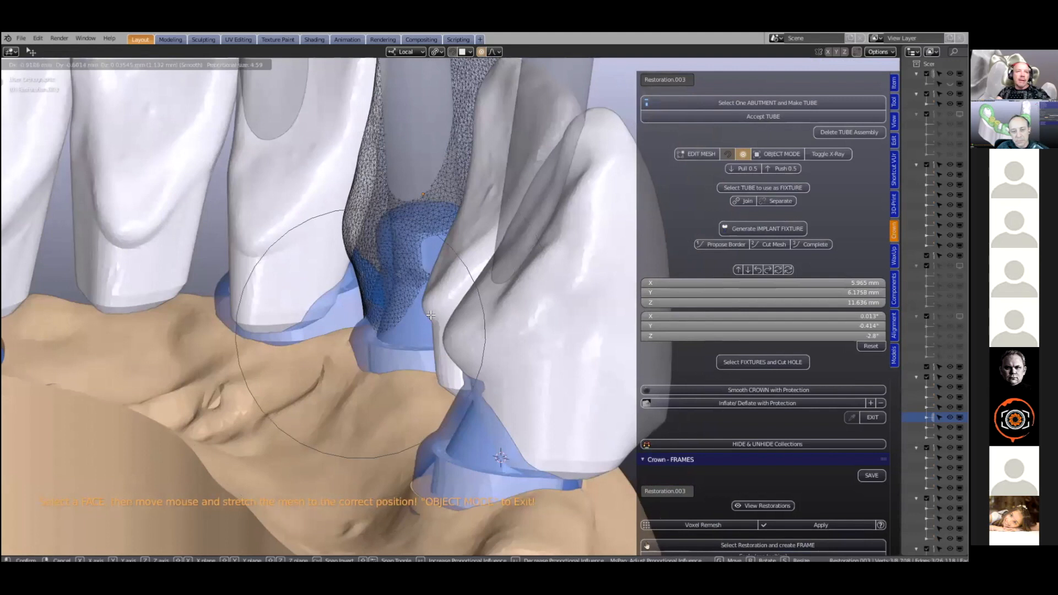
pyautogui.click(444, 311)
pyautogui.moveTo(425, 314); pyautogui.dragTo(438, 308, button='middle')
pyautogui.hotkey('shift', 'Tab')
pyautogui.click(429, 311)
pyautogui.press('g')
pyautogui.click(349, 333)
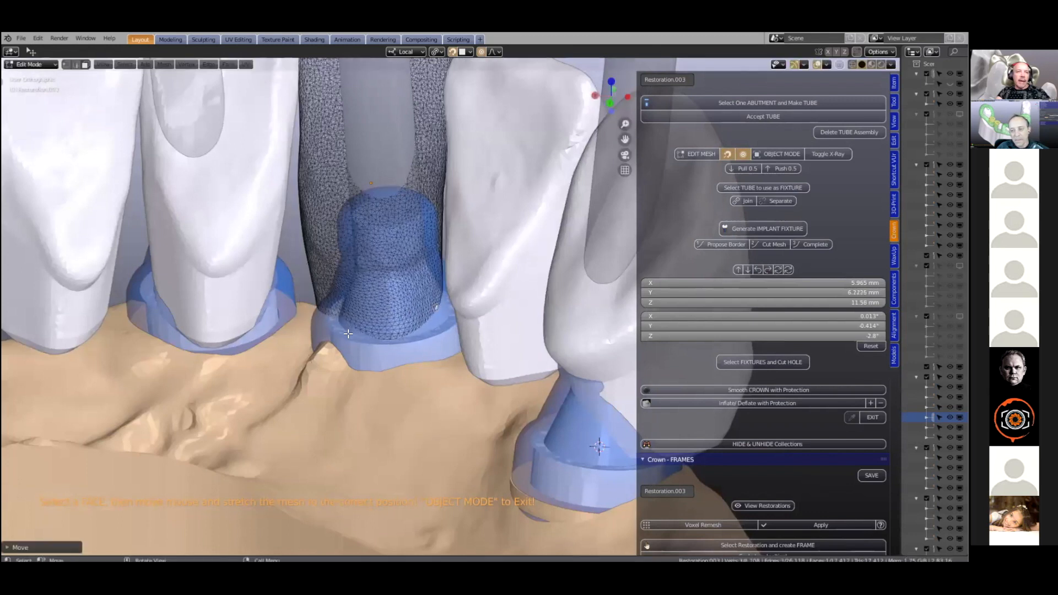
# Step: Pull the side of the incisor's lingual base down toward the tube's margin
pyautogui.moveTo(346, 338); pyautogui.dragTo(224, 336, button='middle')
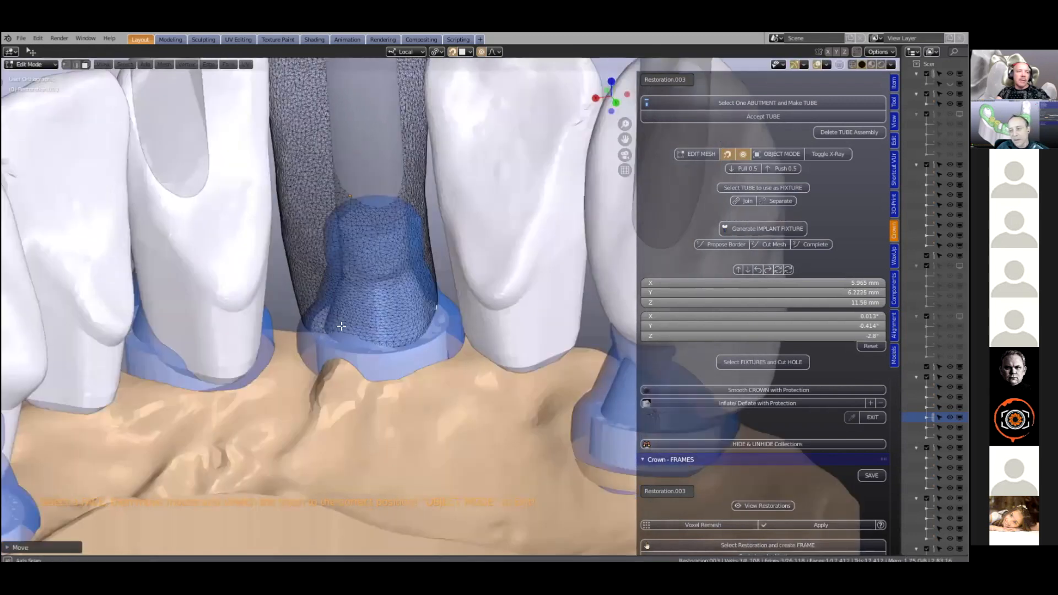
pyautogui.moveTo(341, 326); pyautogui.dragTo(370, 323, button='middle')
pyautogui.press('g')
pyautogui.click(319, 335)
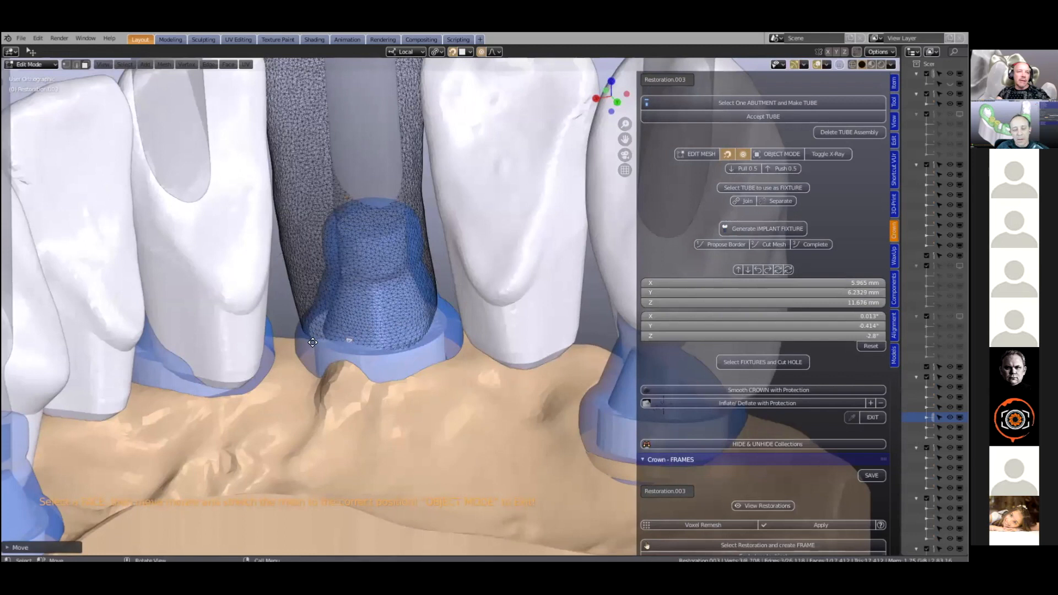
# Step: Stretch the outer side of the incisor's base over the tube toward its margin, then return to object mode
pyautogui.moveTo(306, 358); pyautogui.dragTo(298, 367, button='middle')
pyautogui.moveTo(361, 350); pyautogui.dragTo(336, 374, button='middle')
pyautogui.press('g')
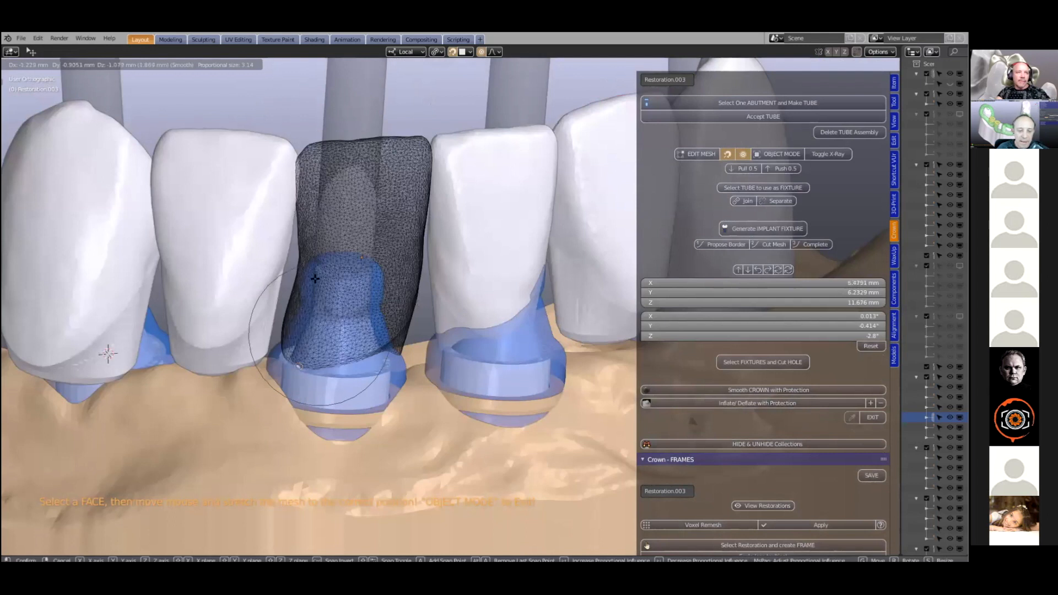
pyautogui.click(315, 278)
pyautogui.moveTo(392, 266); pyautogui.dragTo(680, 191, button='middle')
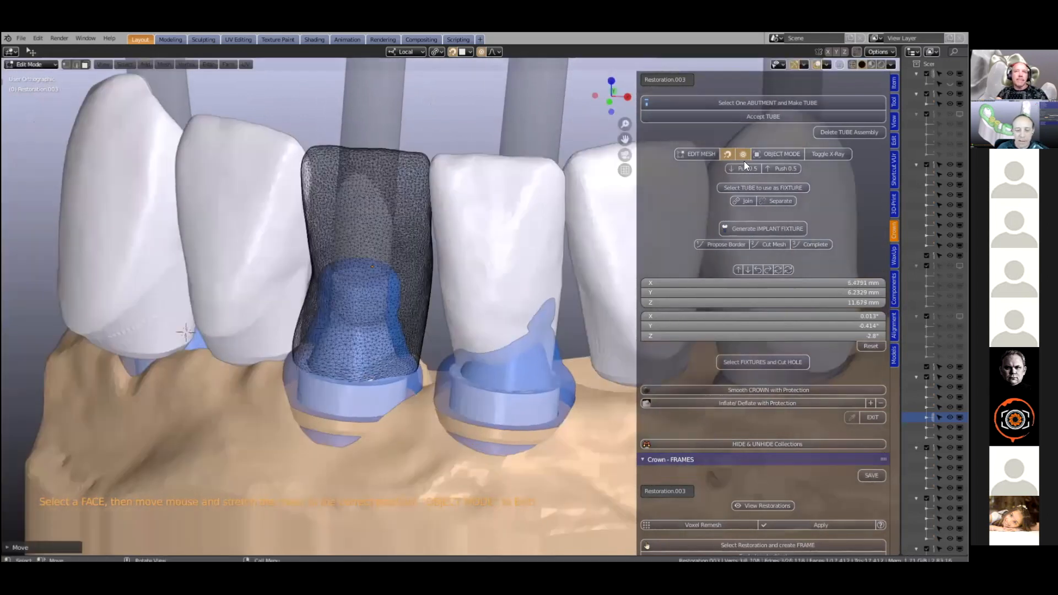
pyautogui.moveTo(404, 319); pyautogui.dragTo(404, 319, button='middle')
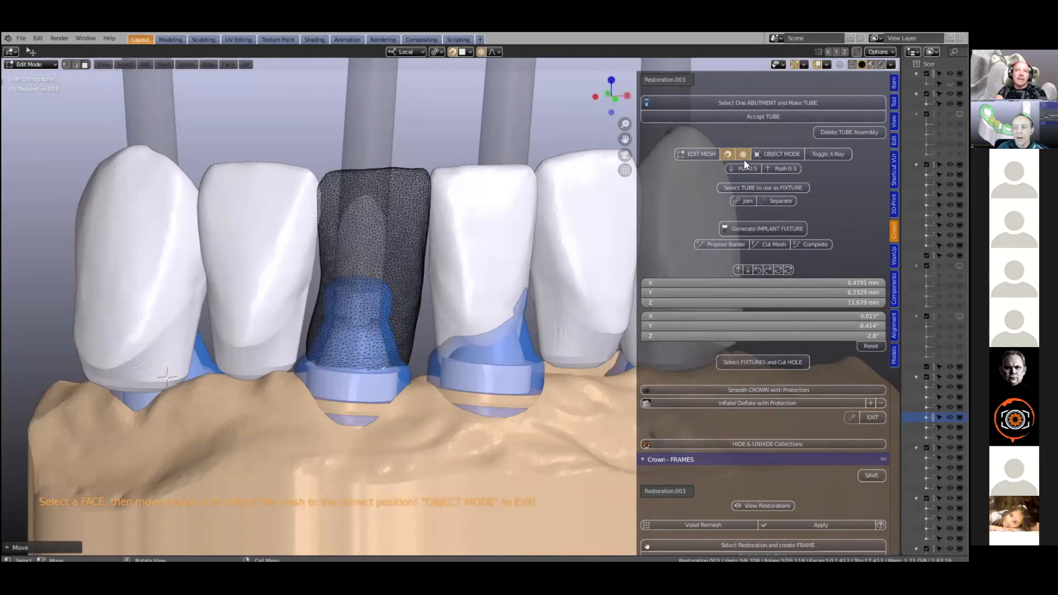
pyautogui.click(766, 152)
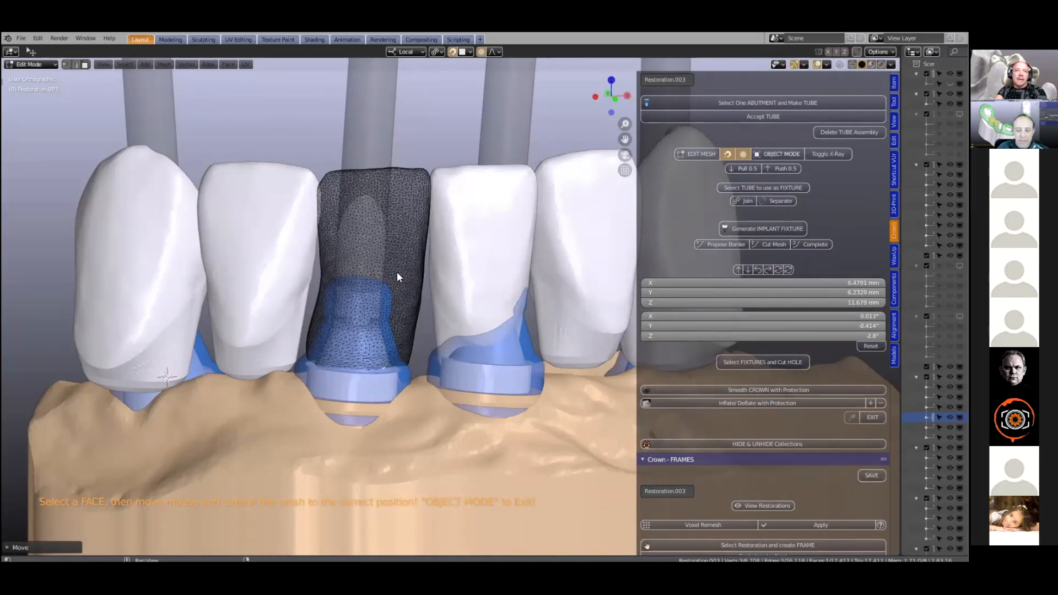
# Step: Generate the implant fixture for the reshaped incisor
pyautogui.scroll(-1, 348, 276)
pyautogui.scroll(-1, 348, 276)
pyautogui.moveTo(348, 286)
pyautogui.mouseDown(button='middle')
pyautogui.moveTo(348, 274)
pyautogui.moveTo(349, 286)
pyautogui.mouseUp(button='middle')
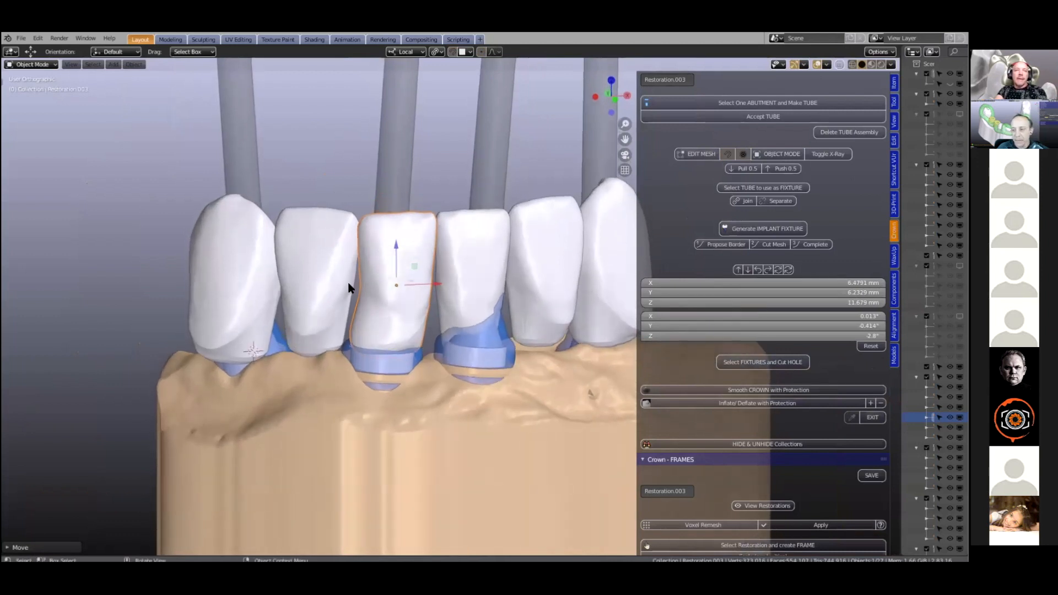
pyautogui.scroll(2, 349, 287)
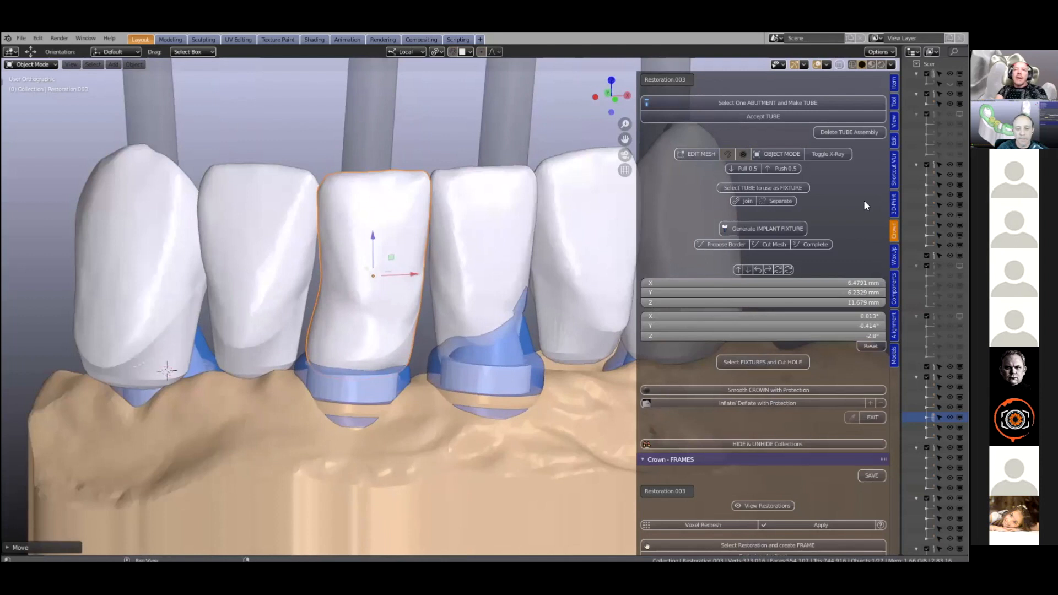
pyautogui.click(768, 228)
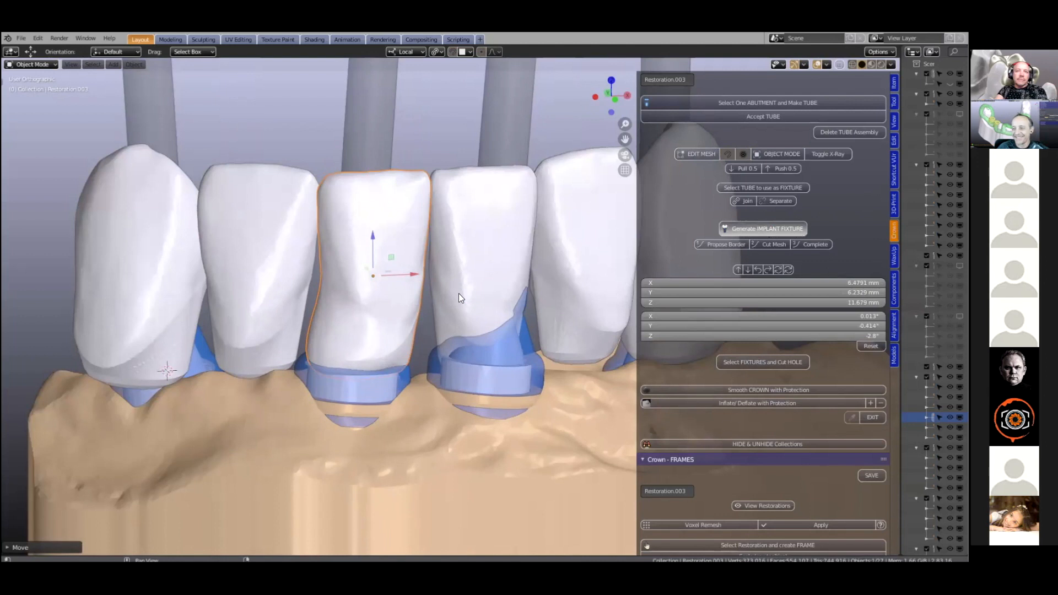
# Step: Examine how the incisor's base meets the sleeve from the front and from a lower angle
pyautogui.scroll(4, 382, 310)
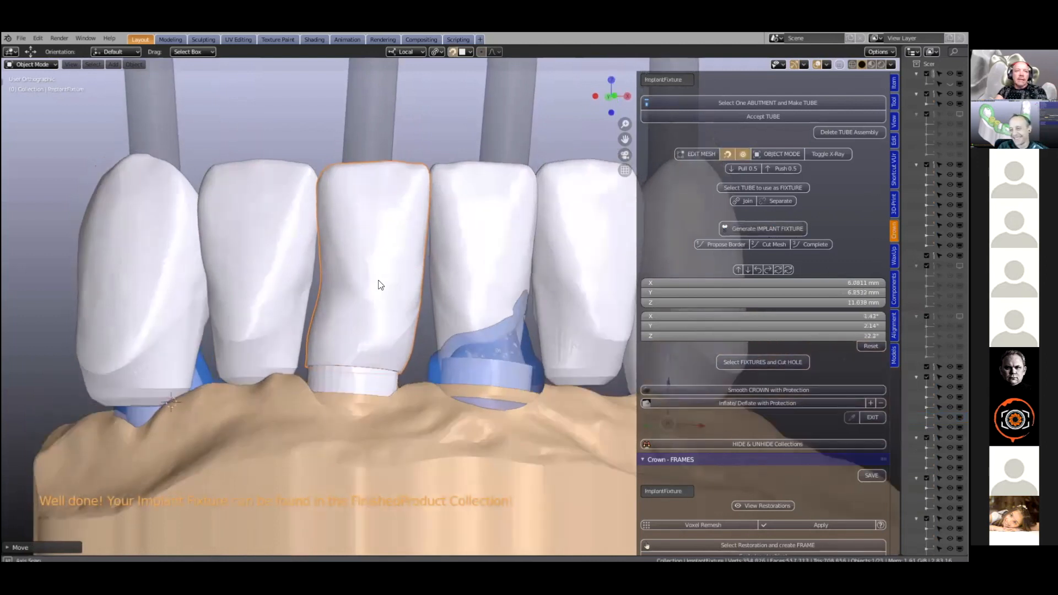
pyautogui.scroll(2, 342, 319)
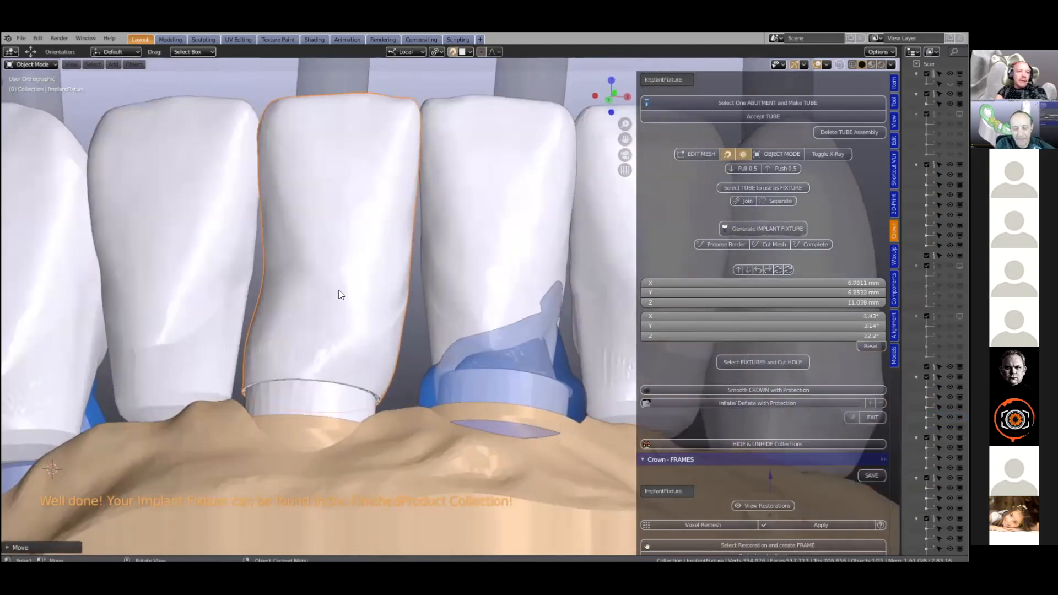
pyautogui.scroll(2, 351, 363)
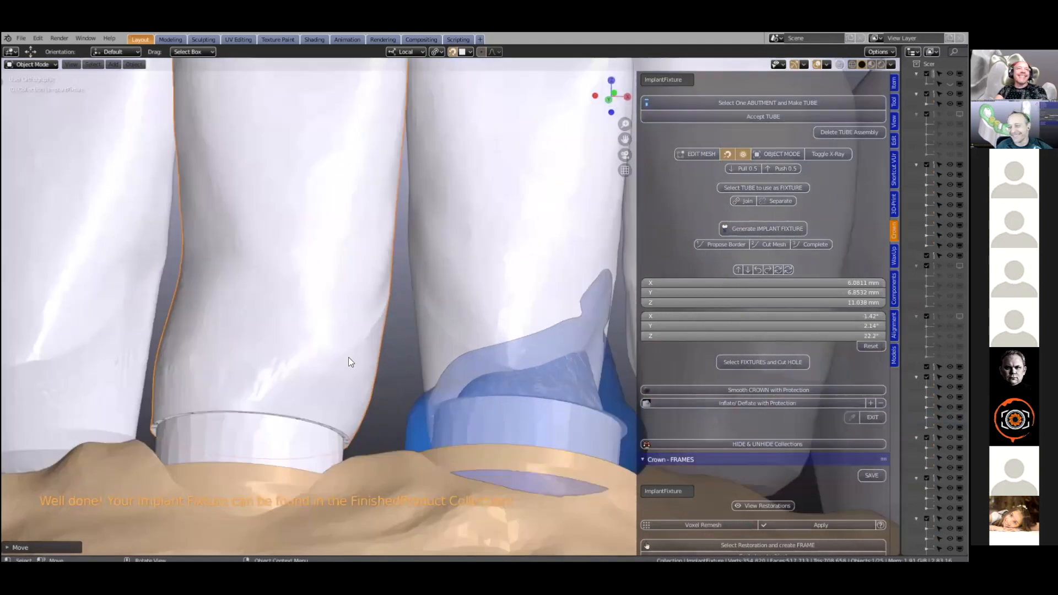
pyautogui.moveTo(347, 343); pyautogui.dragTo(335, 325, button='middle')
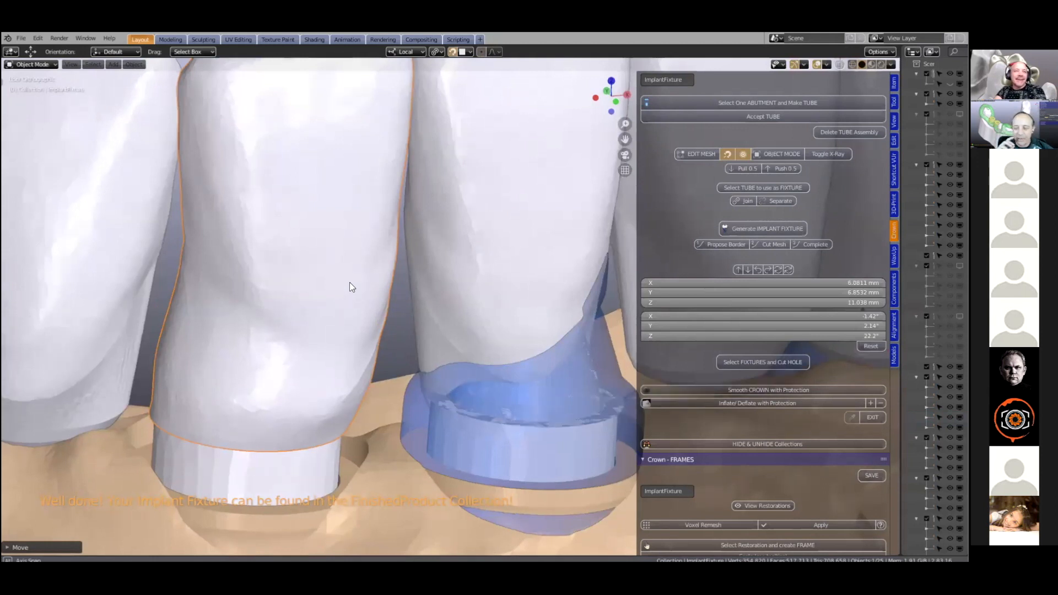
pyautogui.scroll(-3, 352, 290)
pyautogui.moveTo(330, 306); pyautogui.dragTo(495, 277, button='middle')
pyautogui.moveTo(478, 292); pyautogui.dragTo(437, 259, button='middle')
# Step: Select the neighbouring incisor whose tube protrudes, open its mesh for editing with snapping off, and pick a face at its lingual base
pyautogui.click(429, 258)
pyautogui.scroll(-1, 429, 259)
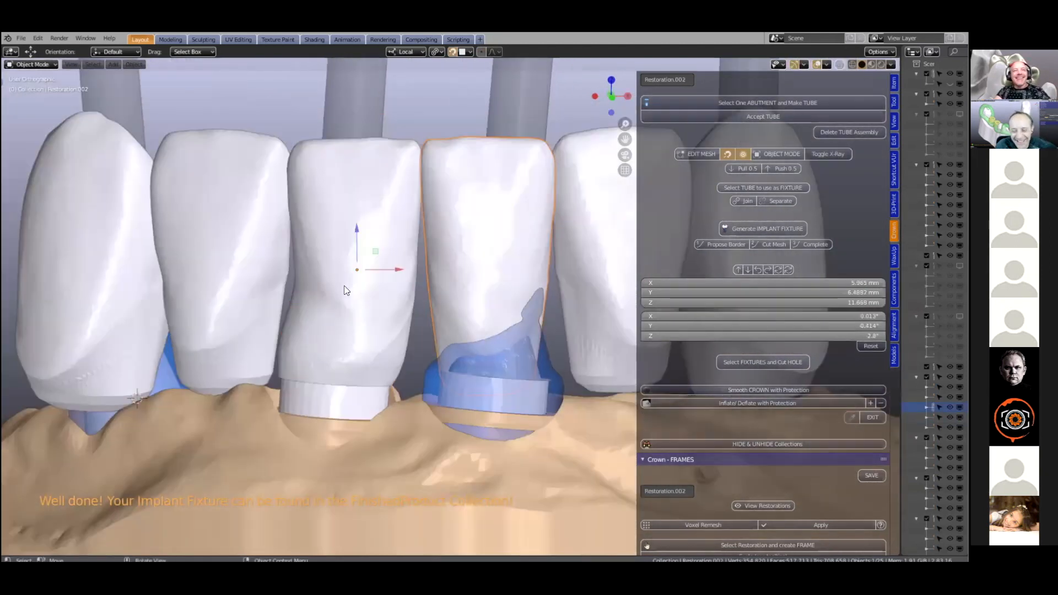
pyautogui.moveTo(444, 309); pyautogui.dragTo(404, 335, button='middle')
pyautogui.click(406, 340)
pyautogui.scroll(2, 406, 341)
pyautogui.click(728, 154)
pyautogui.click(699, 154)
pyautogui.click(389, 370)
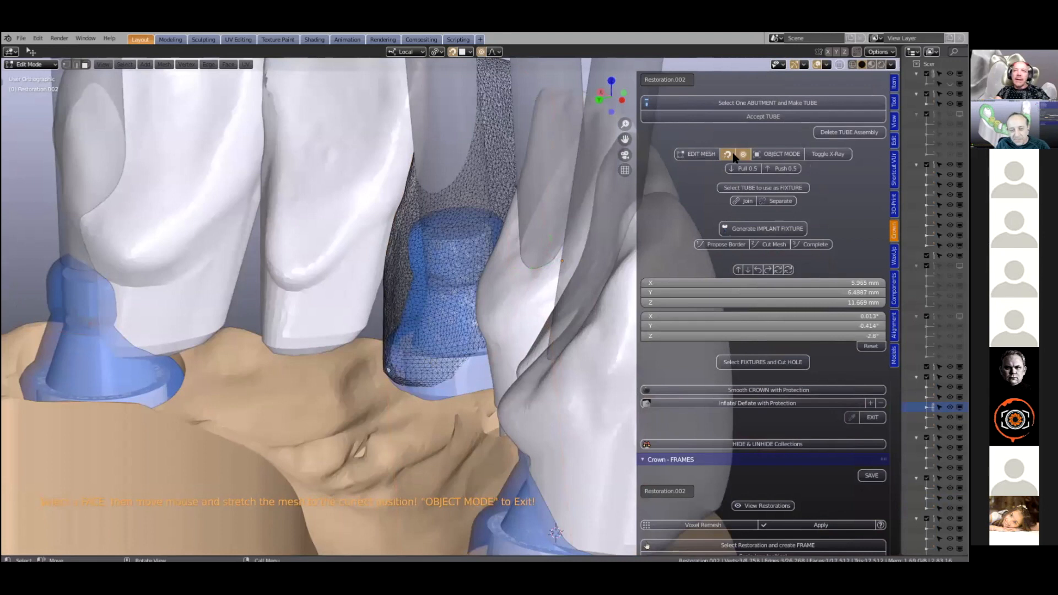
# Step: Move the selected part of this incisor's lingual base over the tube with proportional editing
pyautogui.moveTo(403, 362); pyautogui.dragTo(480, 330, button='middle')
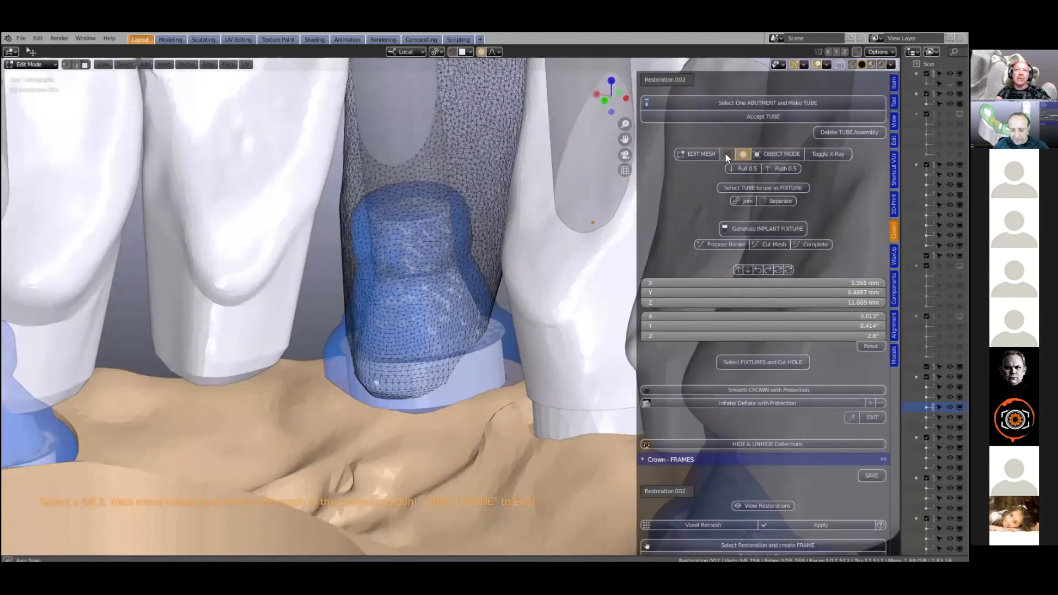
pyautogui.press('g')
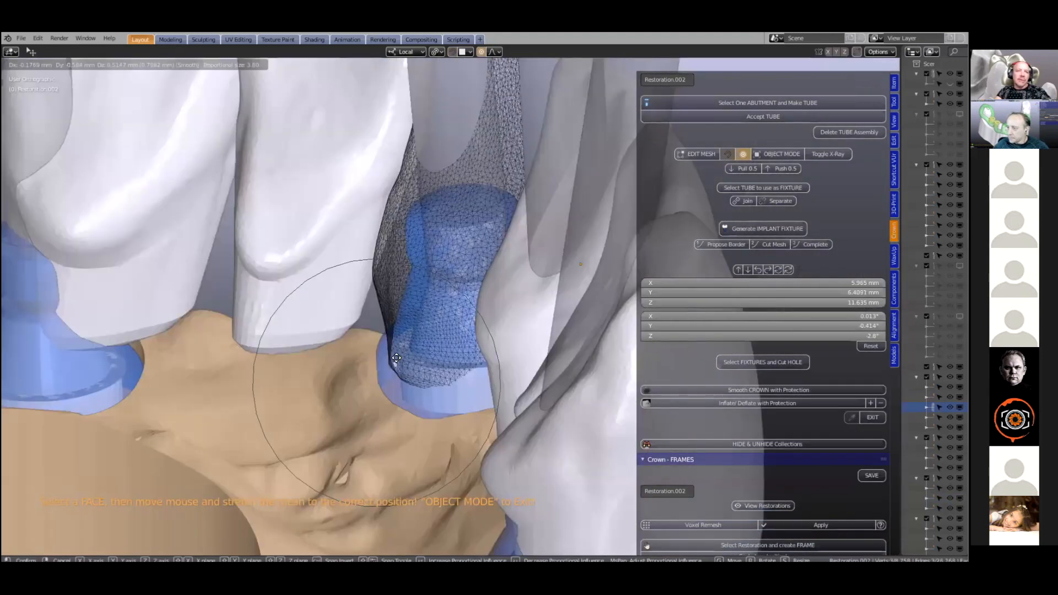
pyautogui.click(348, 332)
pyautogui.moveTo(348, 331); pyautogui.dragTo(339, 340, button='middle')
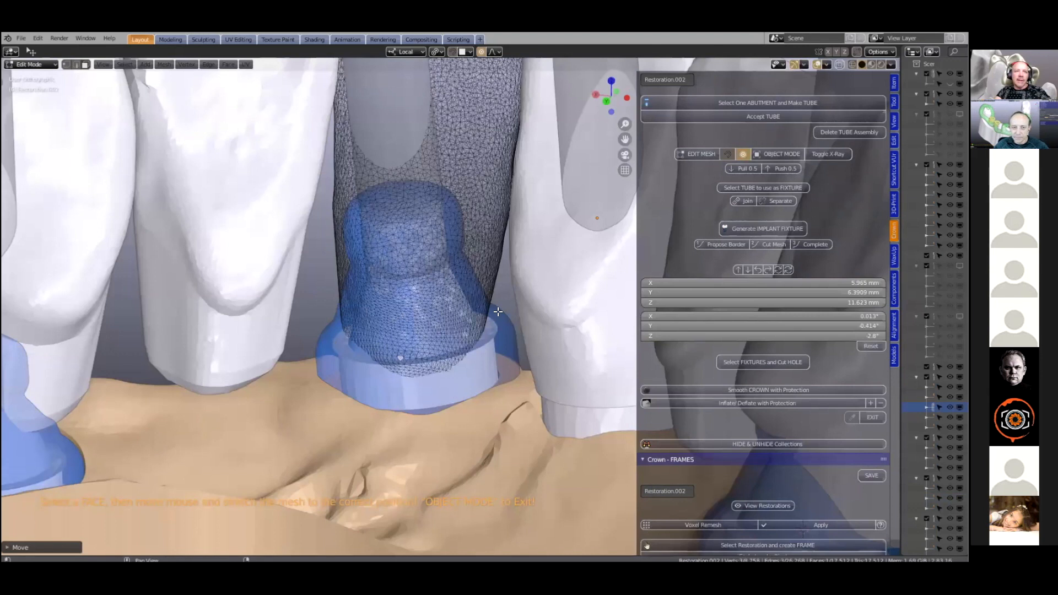
# Step: Turn snapping on and pull the side of the incisor's lingual base out to the tube's margin
pyautogui.hotkey('shift', 'Tab')
pyautogui.hotkey('ctrl', 'z')
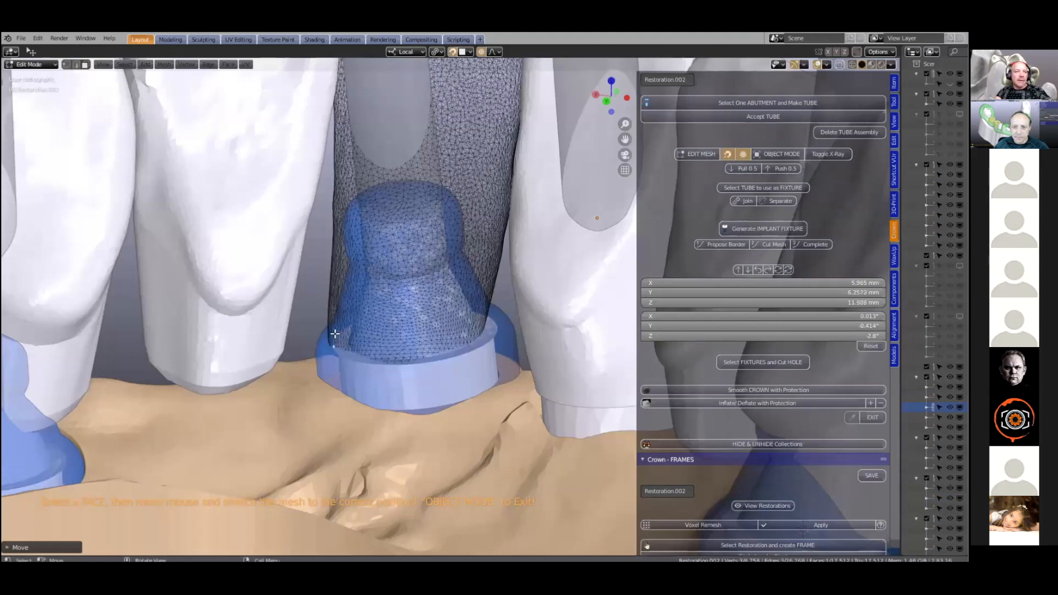
pyautogui.moveTo(284, 388); pyautogui.dragTo(284, 416, button='middle')
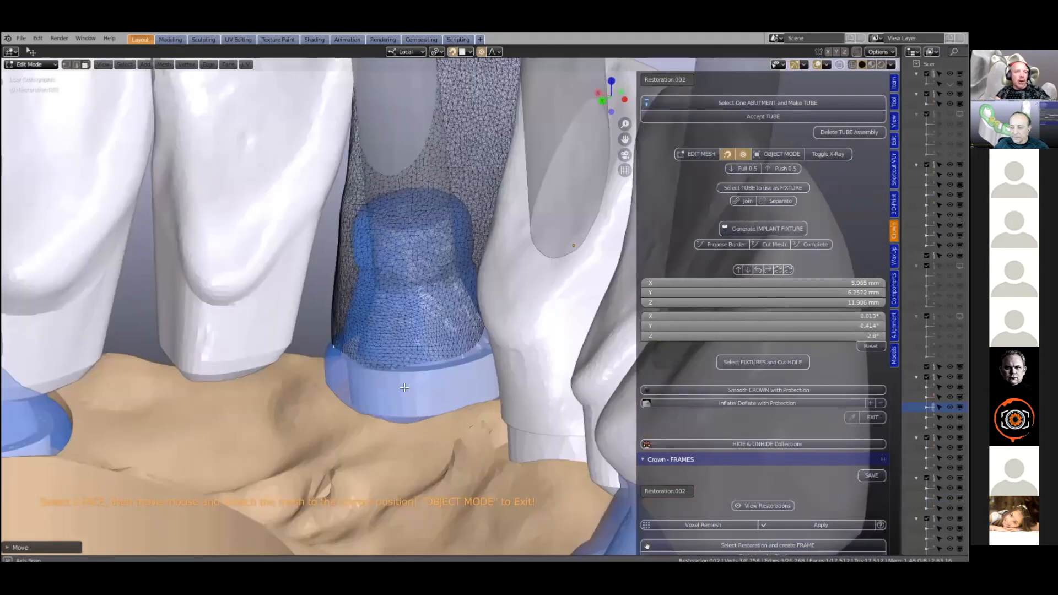
pyautogui.moveTo(404, 388); pyautogui.dragTo(339, 383, button='middle')
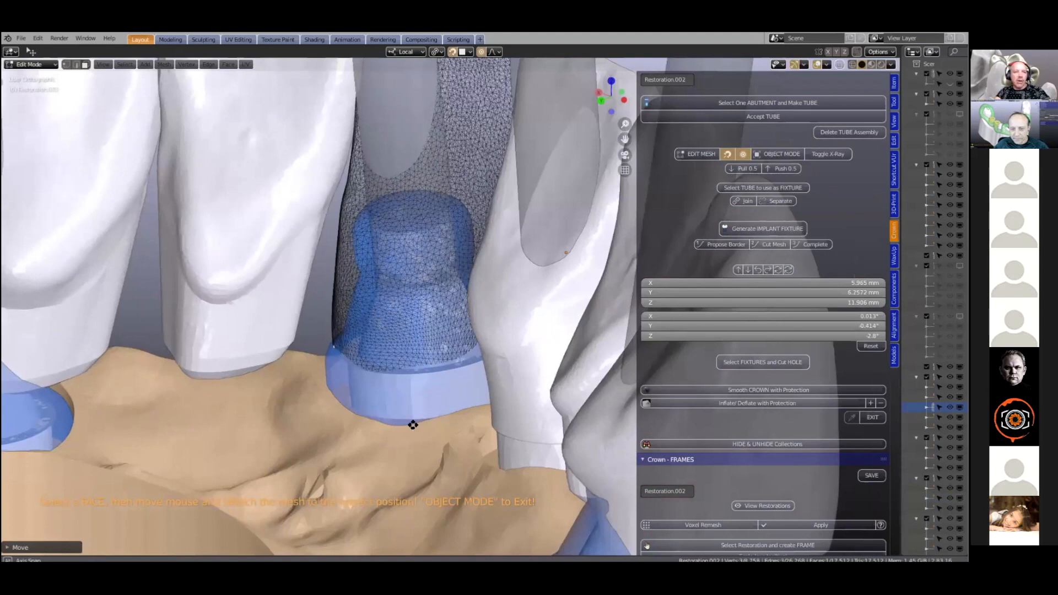
# Step: Stretch the incisor's labial base over the exposed tube and generate its implant fixture
pyautogui.press('g')
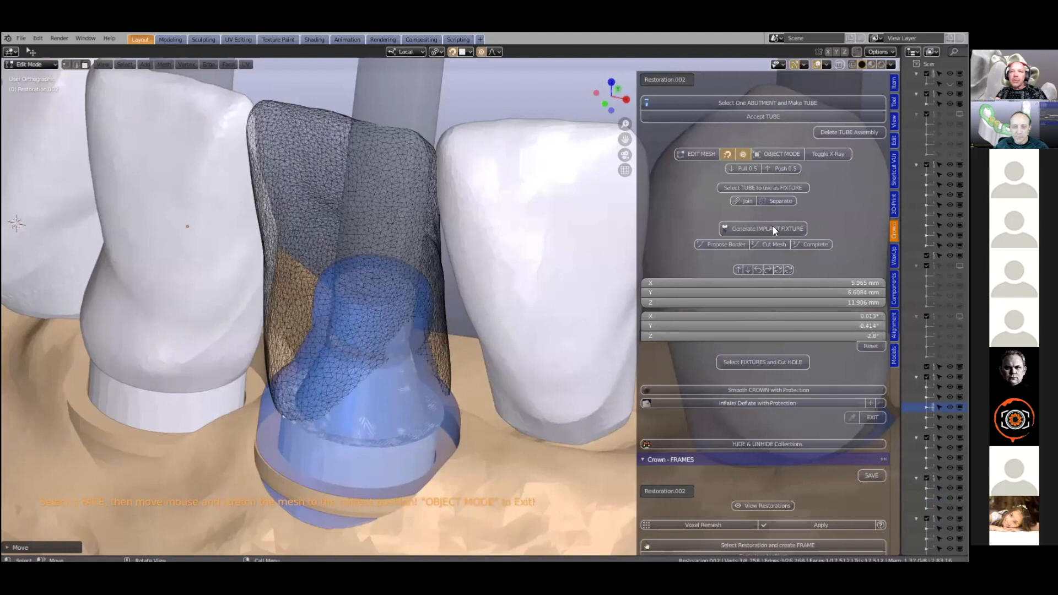
pyautogui.hotkey('ctrl', 'z')
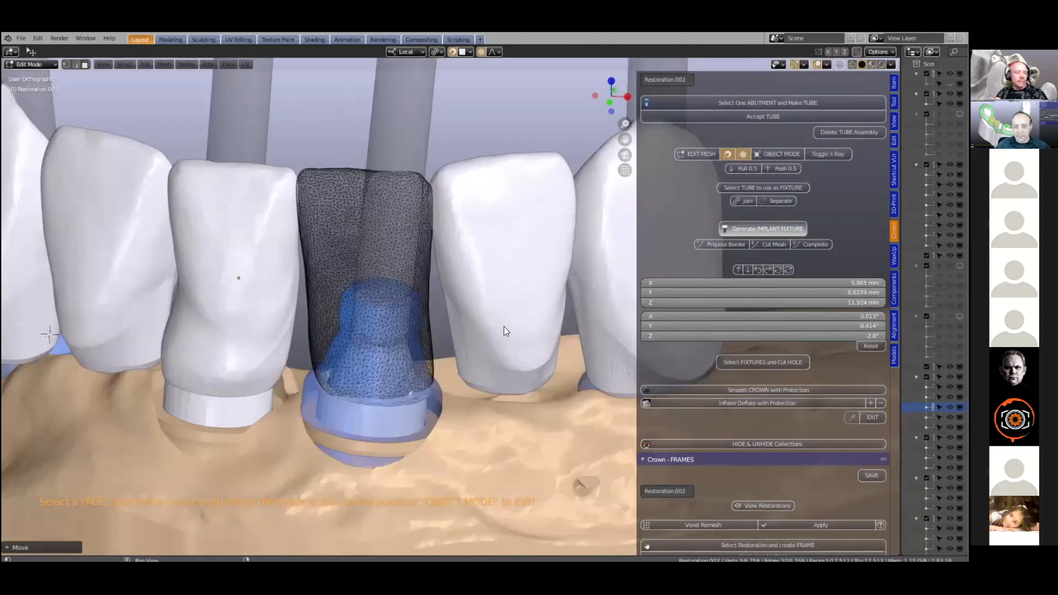
pyautogui.click(504, 327)
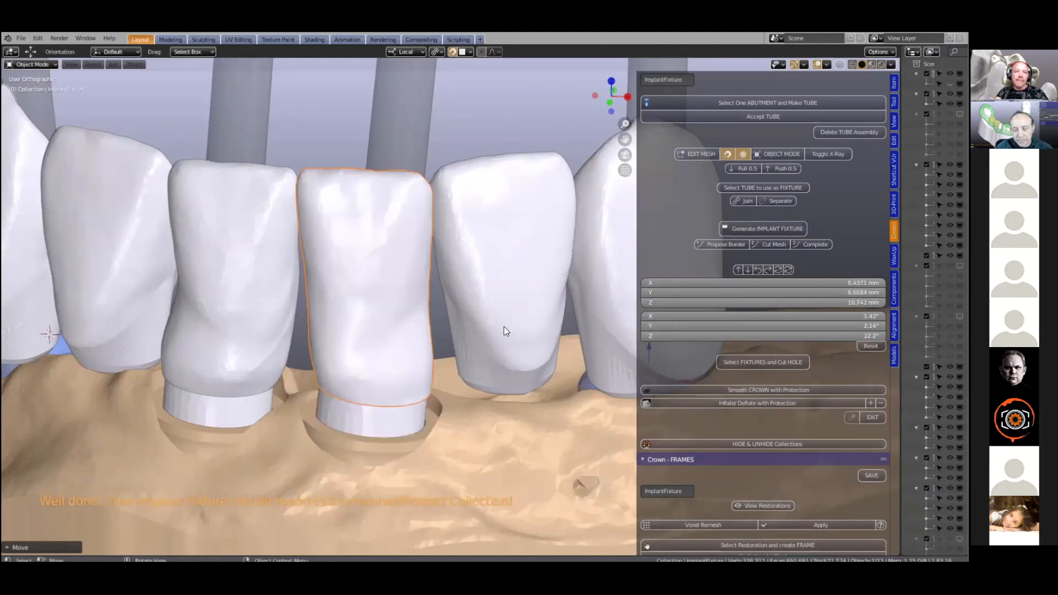
# Step: Isolate the new incisor fixture, check its shape and hollow base, and unhide the remaining objects
pyautogui.scroll(-1, 429, 268)
pyautogui.moveTo(420, 285); pyautogui.dragTo(387, 317, button='middle')
pyautogui.scroll(1, 382, 268)
pyautogui.click(382, 268)
pyautogui.click(331, 200)
pyautogui.hotkey('shift', 'h')
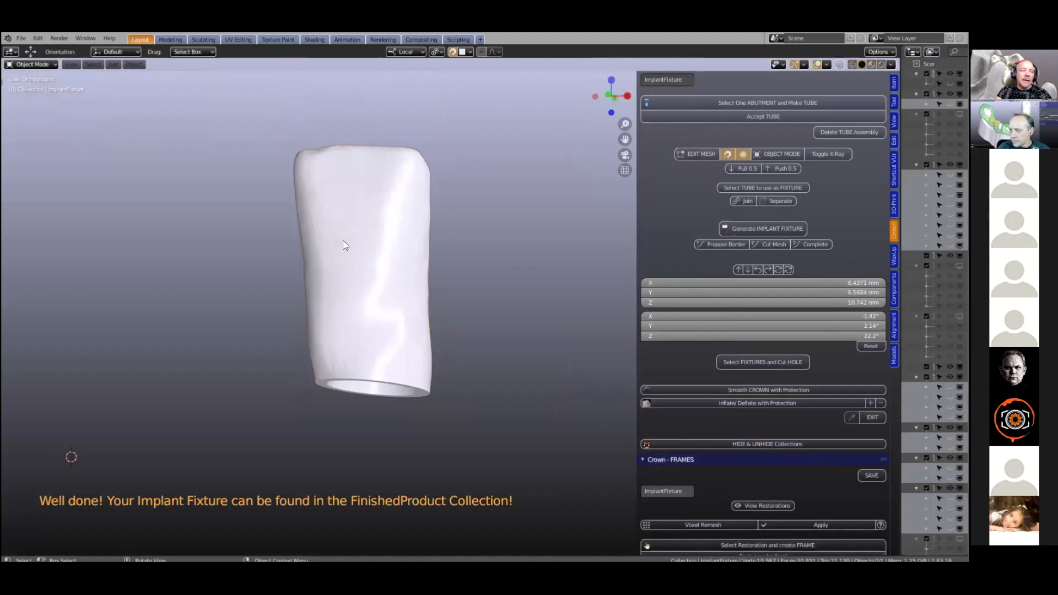
pyautogui.moveTo(343, 245); pyautogui.dragTo(354, 286, button='middle')
pyautogui.scroll(3, 334, 259)
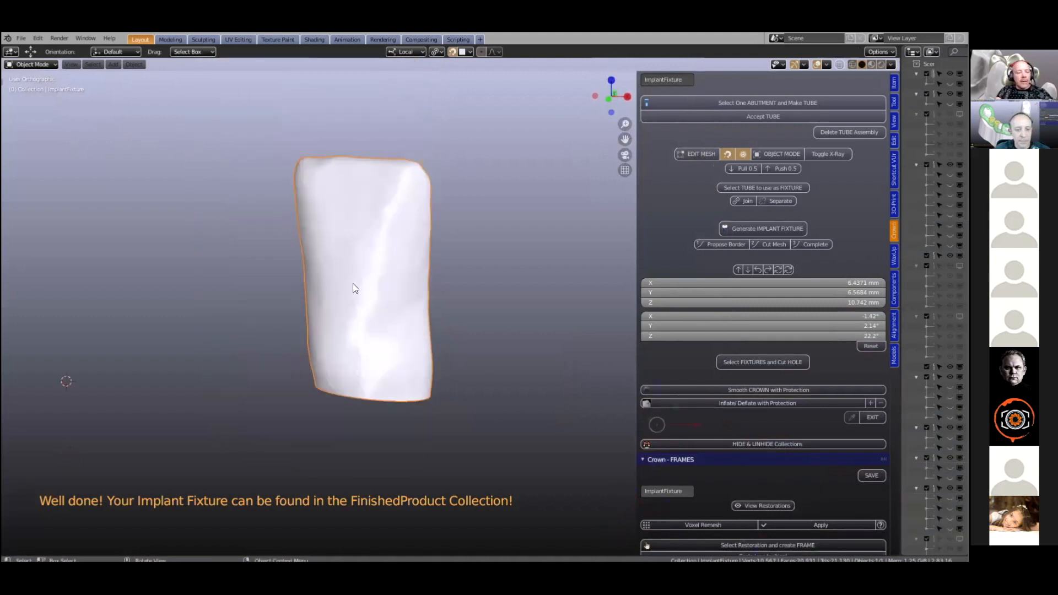
pyautogui.hotkey('alt', 'h')
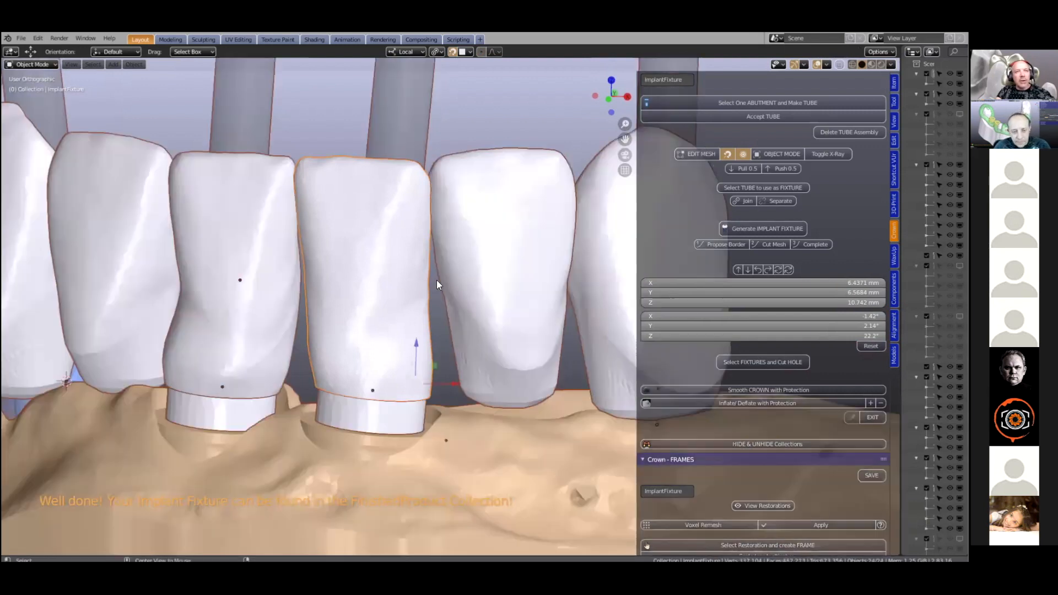
# Step: Select the canine at the end of the arch and open its mesh for editing where the tube protrudes lingually
pyautogui.scroll(-2, 566, 296)
pyautogui.click(570, 295)
pyautogui.moveTo(505, 295); pyautogui.dragTo(415, 446, button='middle')
pyautogui.moveTo(333, 440); pyautogui.dragTo(527, 319, button='middle')
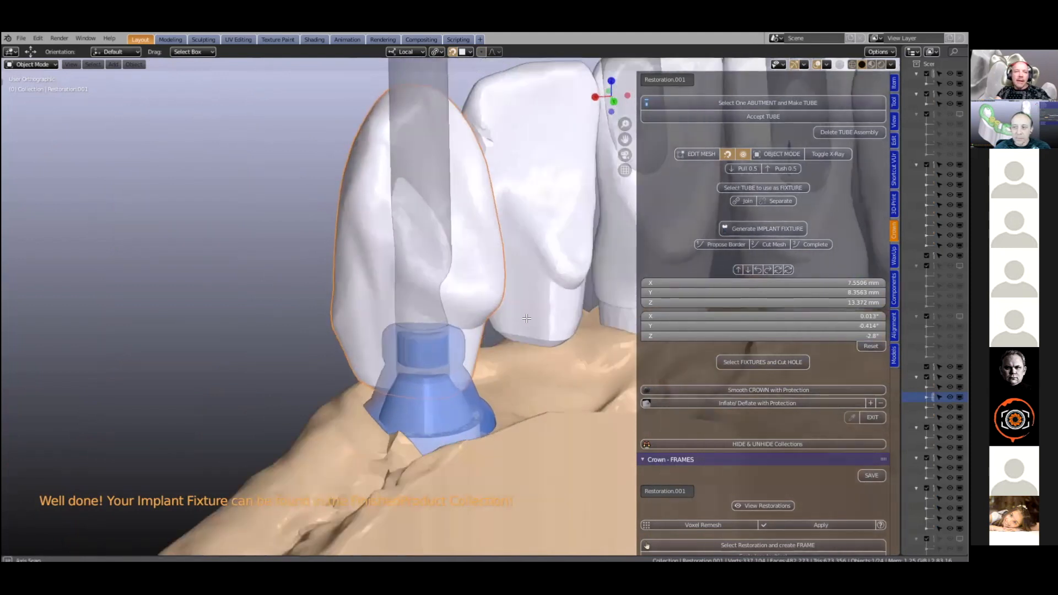
pyautogui.moveTo(407, 386); pyautogui.dragTo(406, 385, button='middle')
pyautogui.scroll(3, 405, 385)
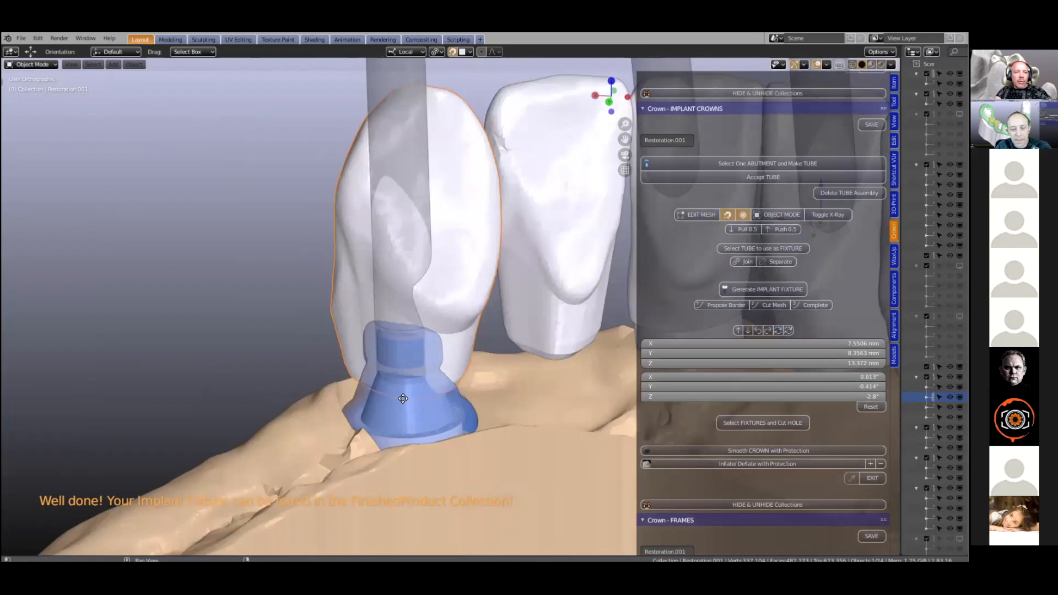
pyautogui.press('Tab')
# Step: Stretch the canine's lingual base down over the tube using snapping and proportional editing, and generate its implant fixture
pyautogui.moveTo(410, 386); pyautogui.dragTo(444, 432)
pyautogui.scroll(-5, 433, 408)
pyautogui.moveTo(380, 398); pyautogui.dragTo(361, 420)
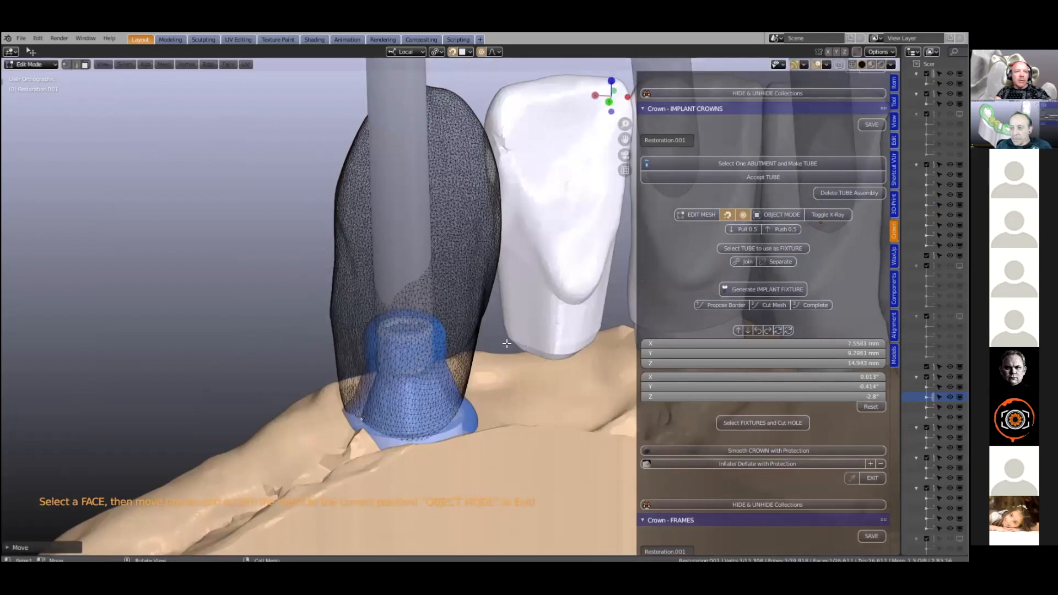
pyautogui.moveTo(786, 292); pyautogui.dragTo(773, 295, button='middle')
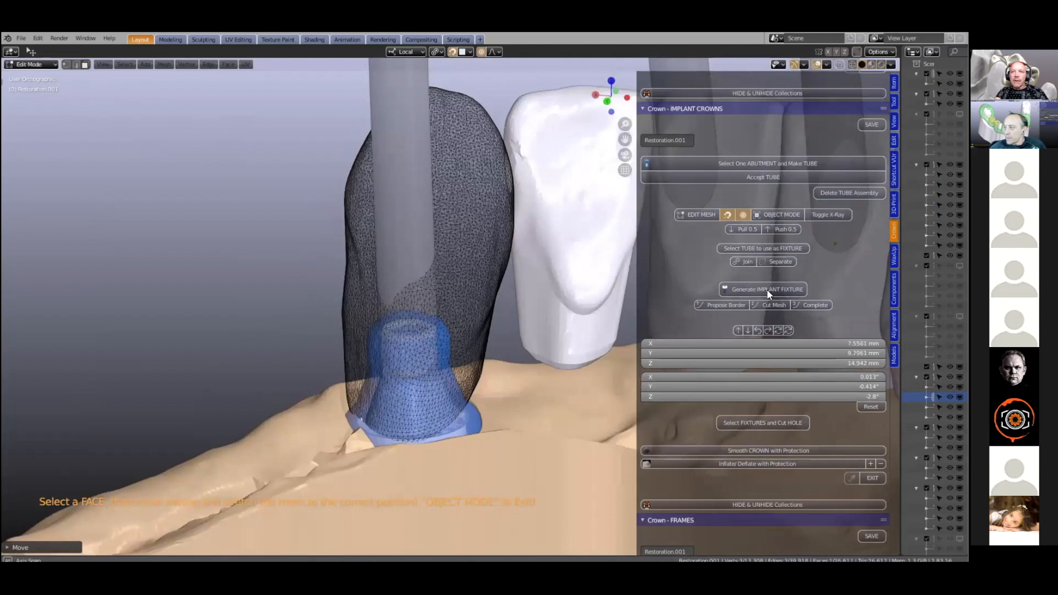
pyautogui.moveTo(596, 331); pyautogui.dragTo(596, 332, button='middle')
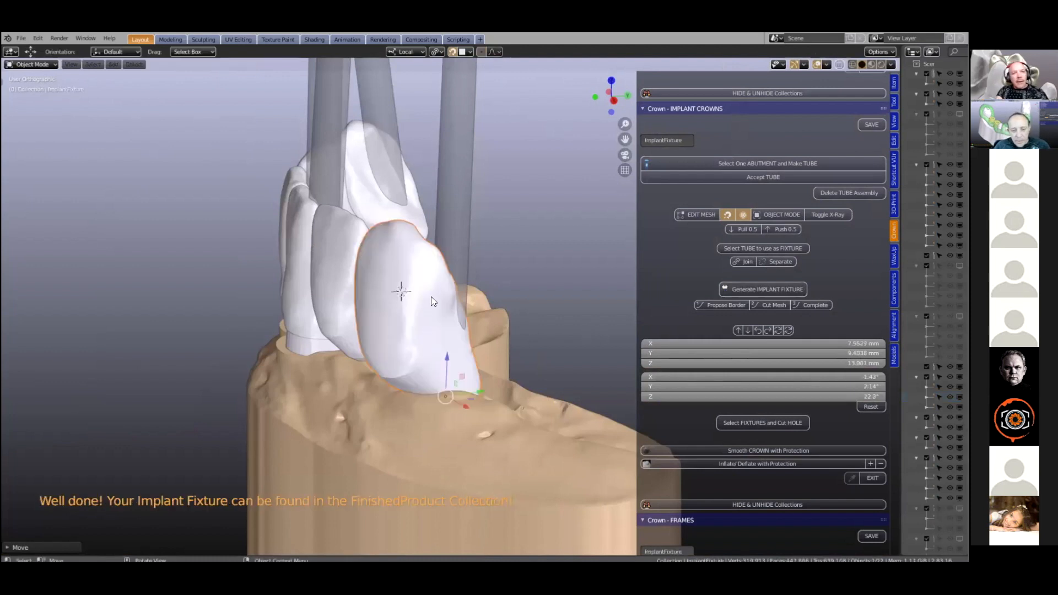
# Step: Clip the view to a box around the canine's base and examine the fixture's interior from below
pyautogui.moveTo(434, 211); pyautogui.dragTo(366, 354, button='middle')
pyautogui.press('b')
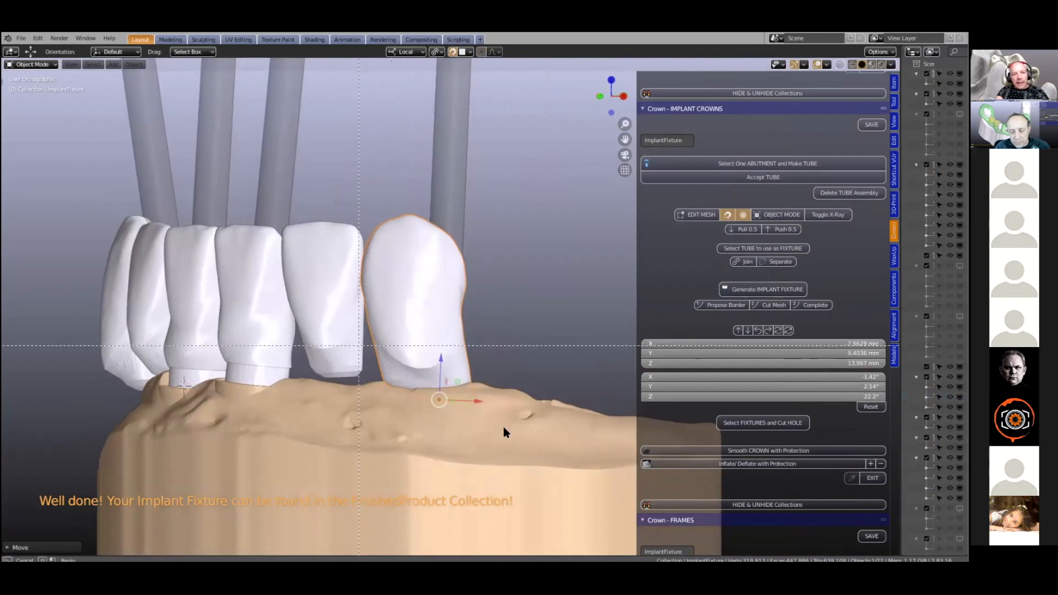
pyautogui.moveTo(361, 346); pyautogui.dragTo(491, 428)
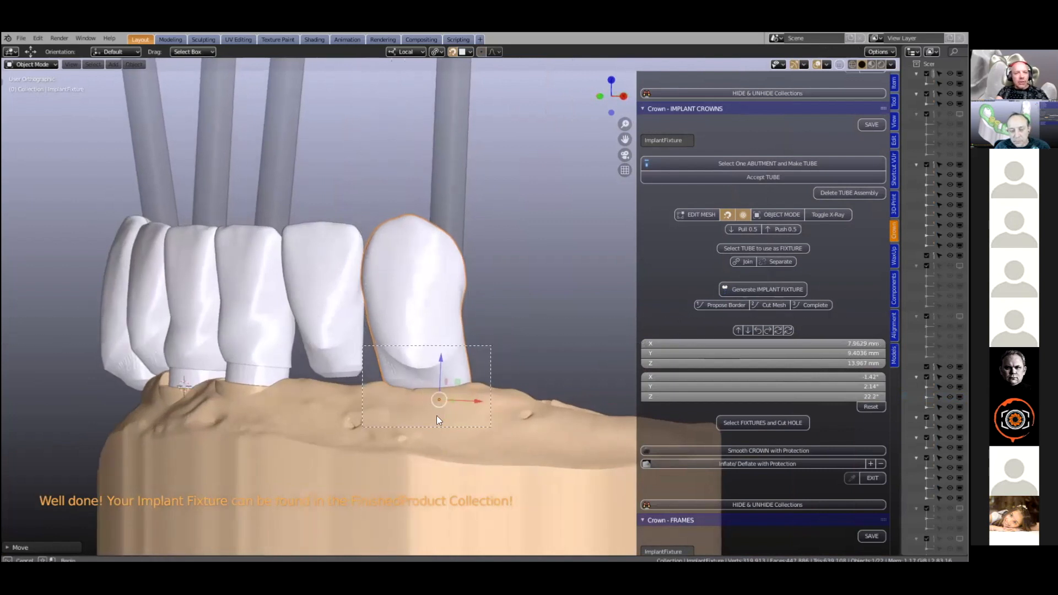
pyautogui.scroll(3, 443, 354)
pyautogui.moveTo(445, 340); pyautogui.dragTo(324, 353, button='middle')
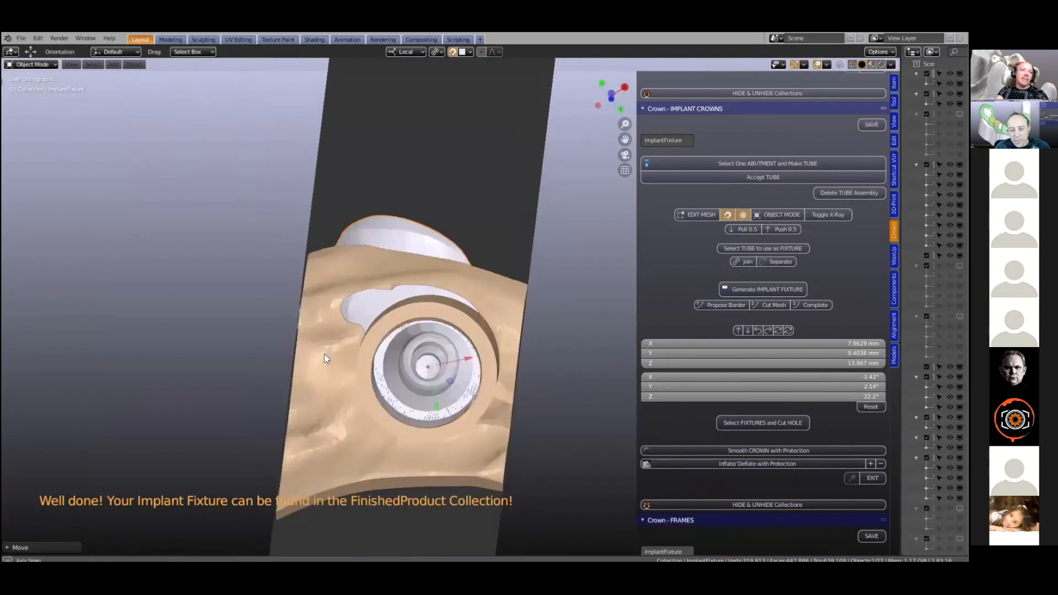
pyautogui.scroll(1, 326, 355)
pyautogui.scroll(1, 341, 367)
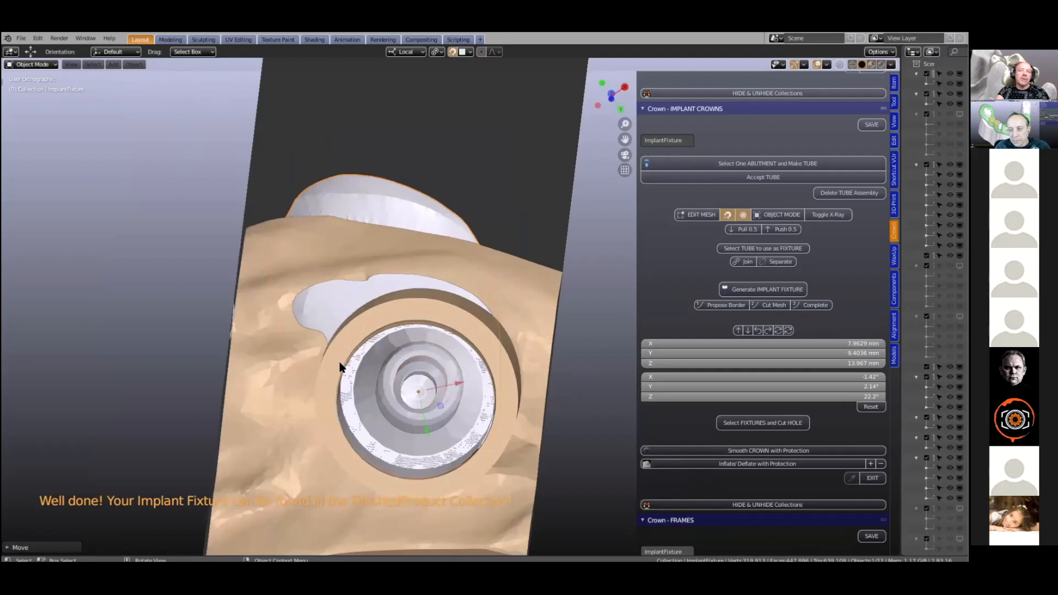
pyautogui.moveTo(340, 367); pyautogui.dragTo(444, 354, button='middle')
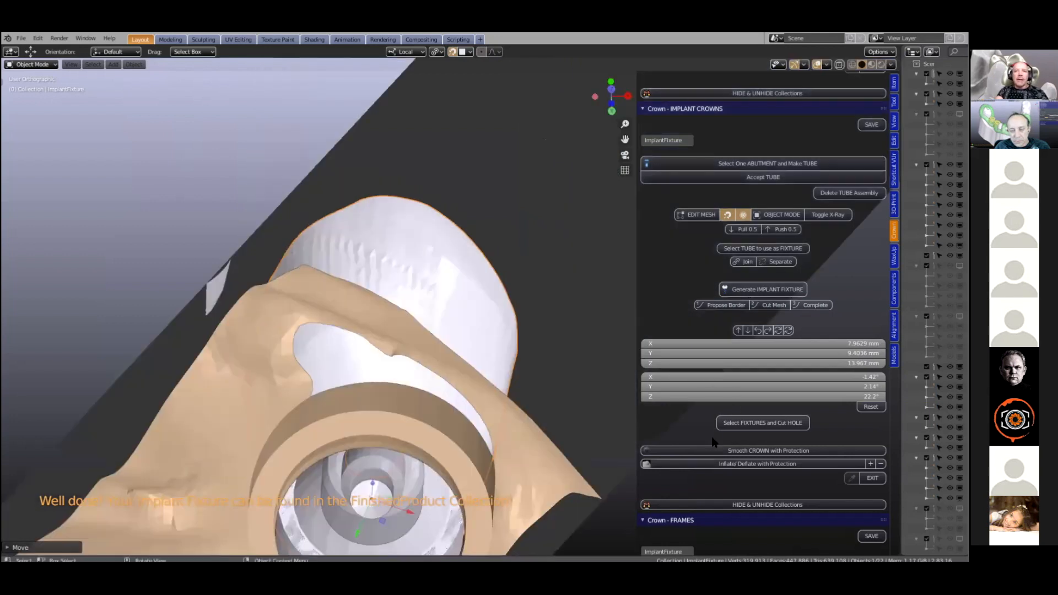
# Step: Sculpt the canine fixture where it surrounds the tube with the protected Inflate/Deflate brush and exit sculpting
pyautogui.scroll(-2, 723, 421)
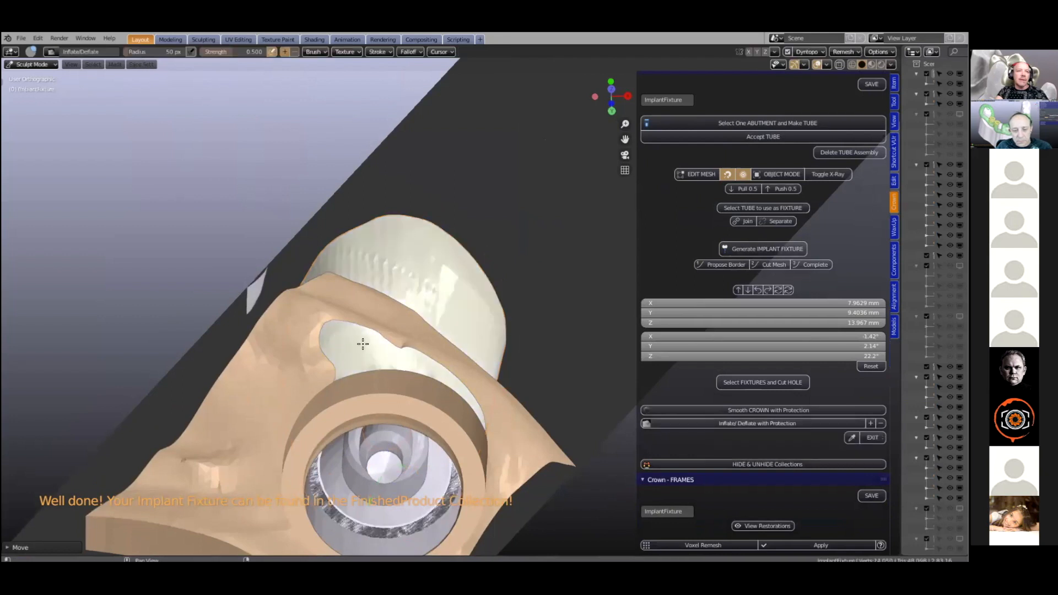
pyautogui.moveTo(379, 347)
pyautogui.mouseDown()
pyautogui.moveTo(337, 341)
pyautogui.moveTo(399, 352)
pyautogui.moveTo(363, 346)
pyautogui.moveTo(377, 347)
pyautogui.mouseUp()
pyautogui.scroll(-2, 402, 331)
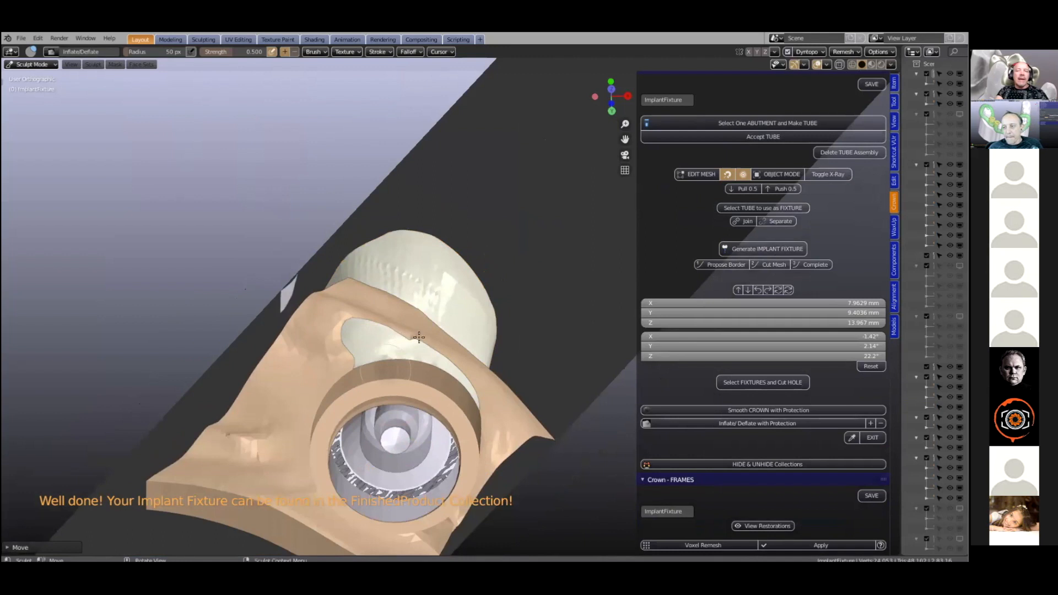
pyautogui.scroll(-1, 384, 328)
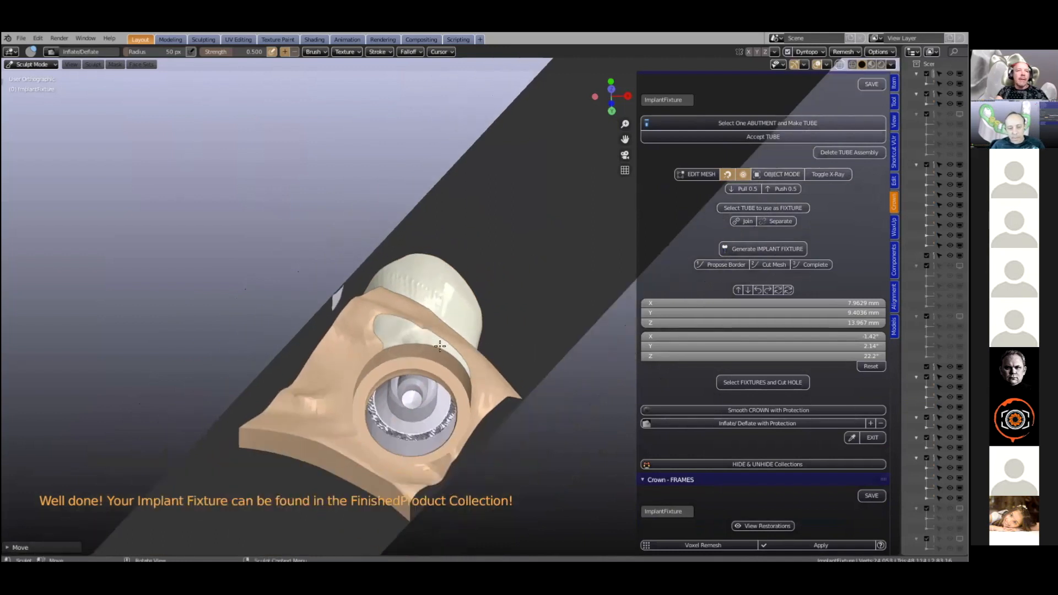
pyautogui.moveTo(384, 328)
pyautogui.mouseDown()
pyautogui.moveTo(424, 333)
pyautogui.moveTo(385, 328)
pyautogui.moveTo(415, 325)
pyautogui.moveTo(371, 335)
pyautogui.moveTo(435, 339)
pyautogui.moveTo(482, 385)
pyautogui.moveTo(433, 349)
pyautogui.mouseUp()
pyautogui.moveTo(386, 389); pyautogui.dragTo(398, 389, button='middle')
pyautogui.moveTo(386, 331); pyautogui.dragTo(362, 328, button='middle')
pyautogui.moveTo(362, 329); pyautogui.dragTo(525, 340)
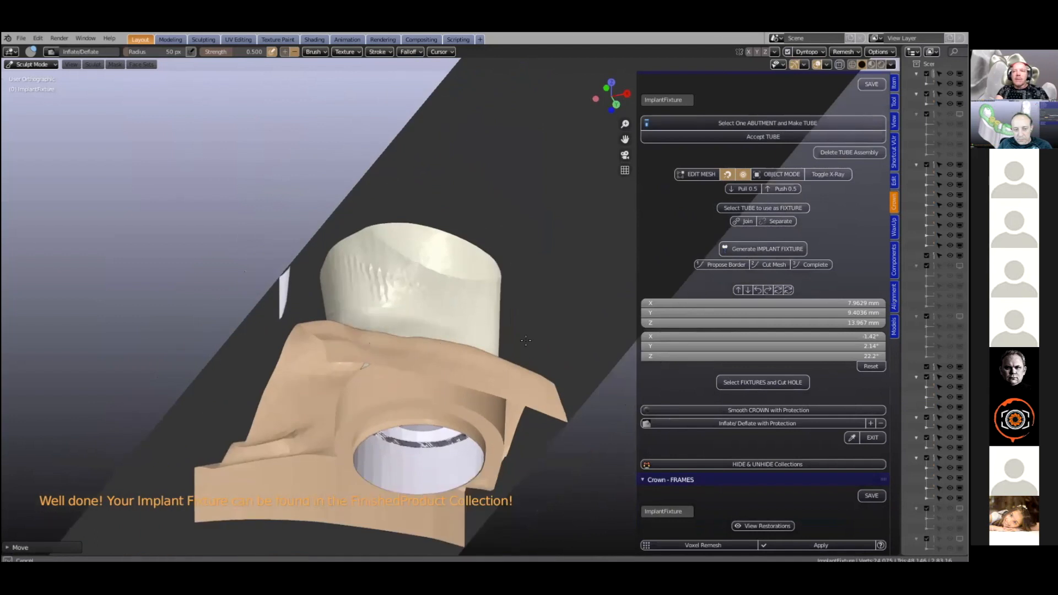
pyautogui.moveTo(491, 369); pyautogui.dragTo(509, 368, button='middle')
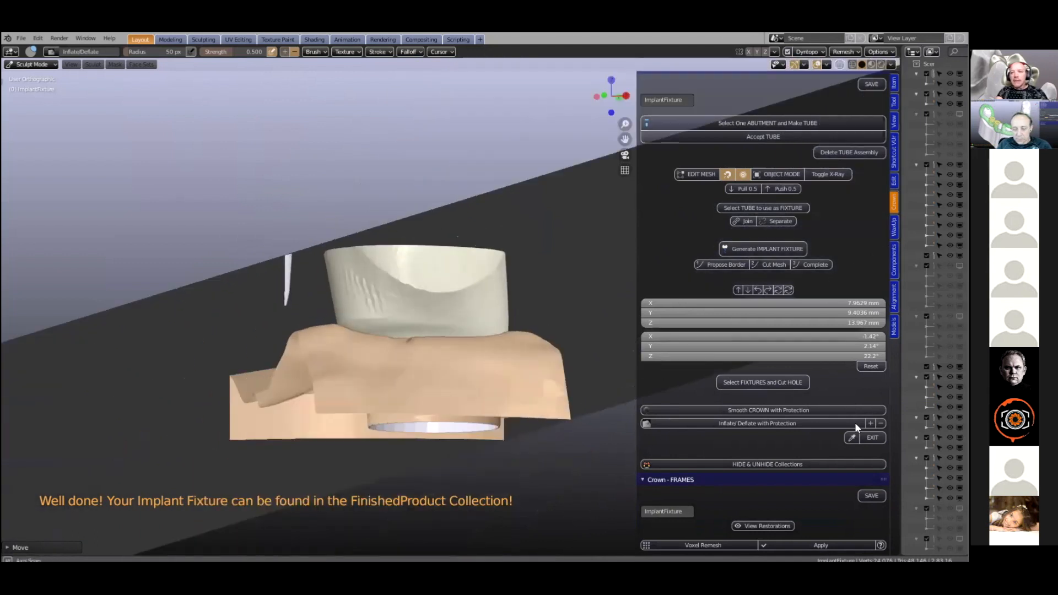
pyautogui.scroll(1, 857, 429)
pyautogui.moveTo(380, 328)
pyautogui.mouseDown()
pyautogui.moveTo(463, 331)
pyautogui.moveTo(469, 343)
pyautogui.moveTo(383, 339)
pyautogui.mouseUp()
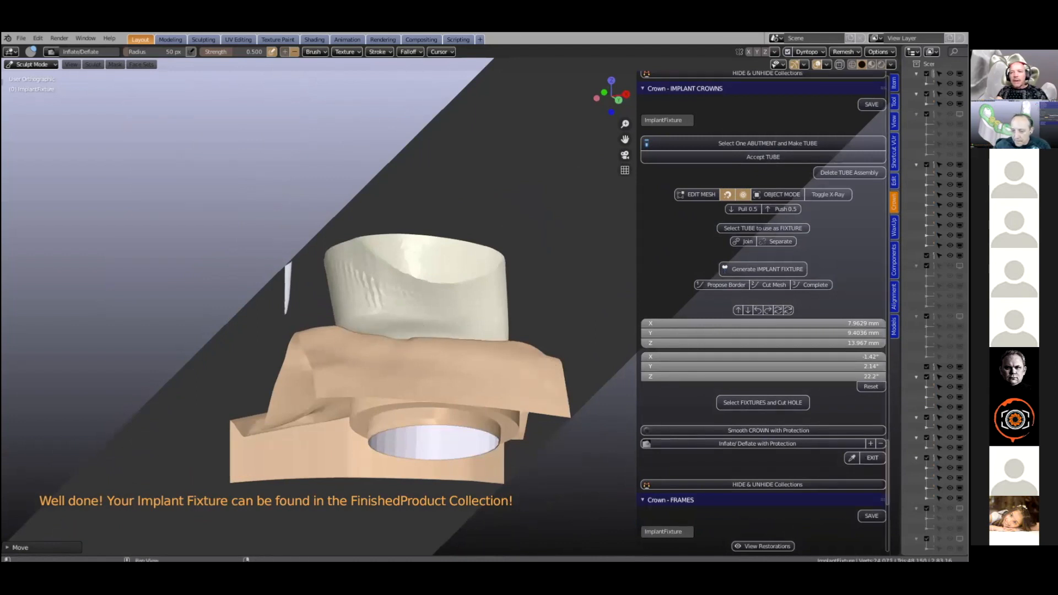
pyautogui.click(873, 458)
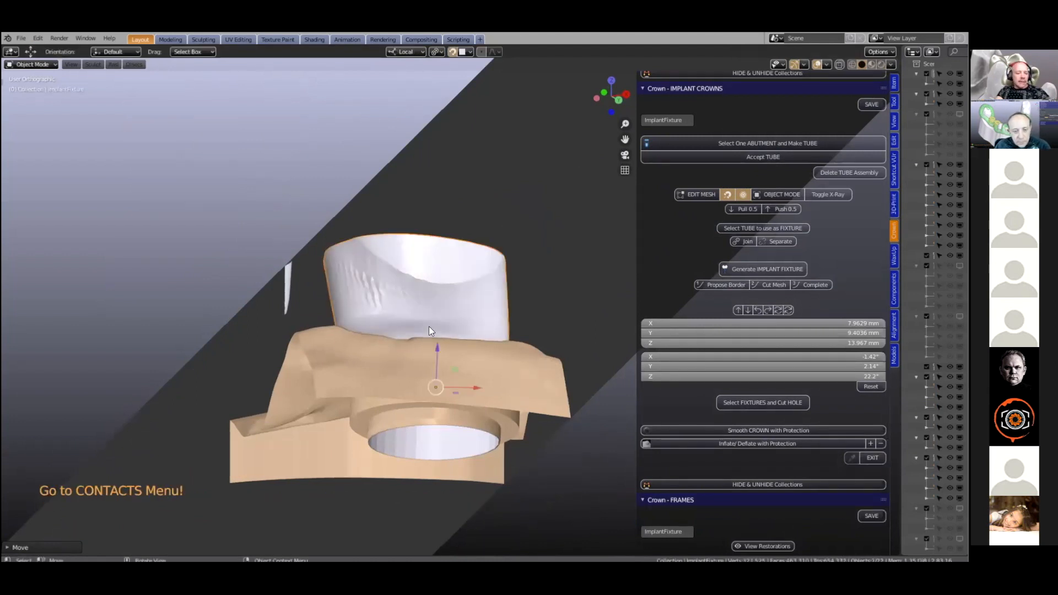
# Step: Clear the view clipping and select the canine at the opposite end of the arch, above the blue abutment
pyautogui.scroll(-3, 424, 313)
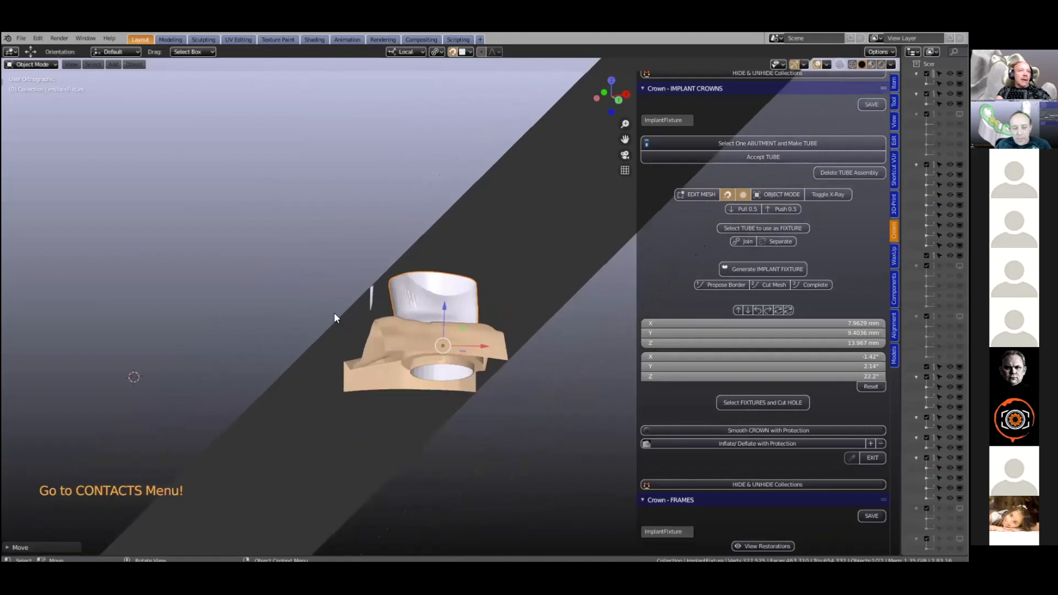
pyautogui.hotkey('alt', 'b')
pyautogui.scroll(-2, 314, 309)
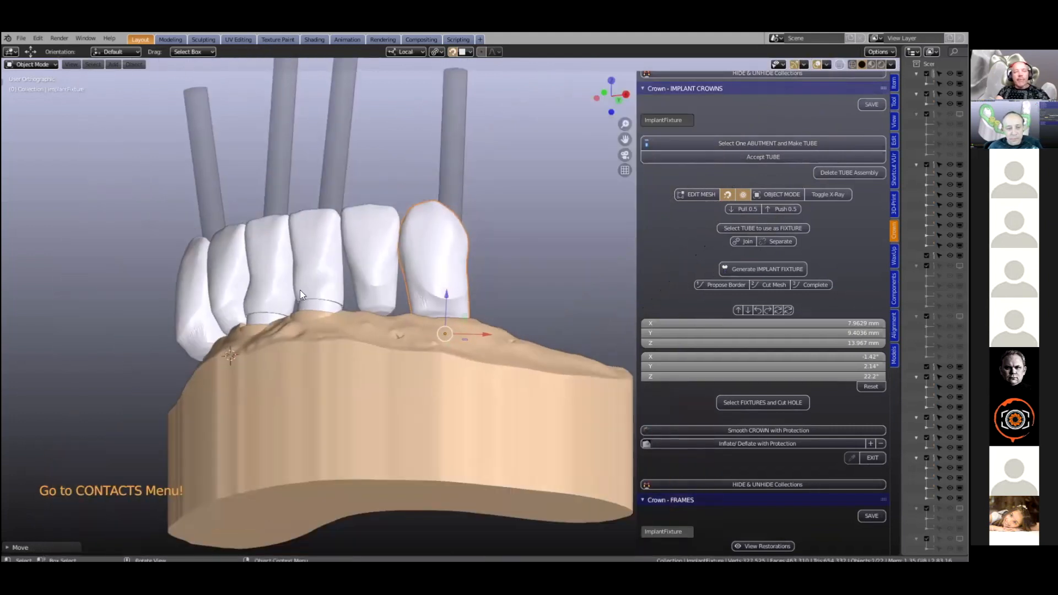
pyautogui.moveTo(240, 281); pyautogui.dragTo(300, 290, button='middle')
pyautogui.scroll(3, 317, 283)
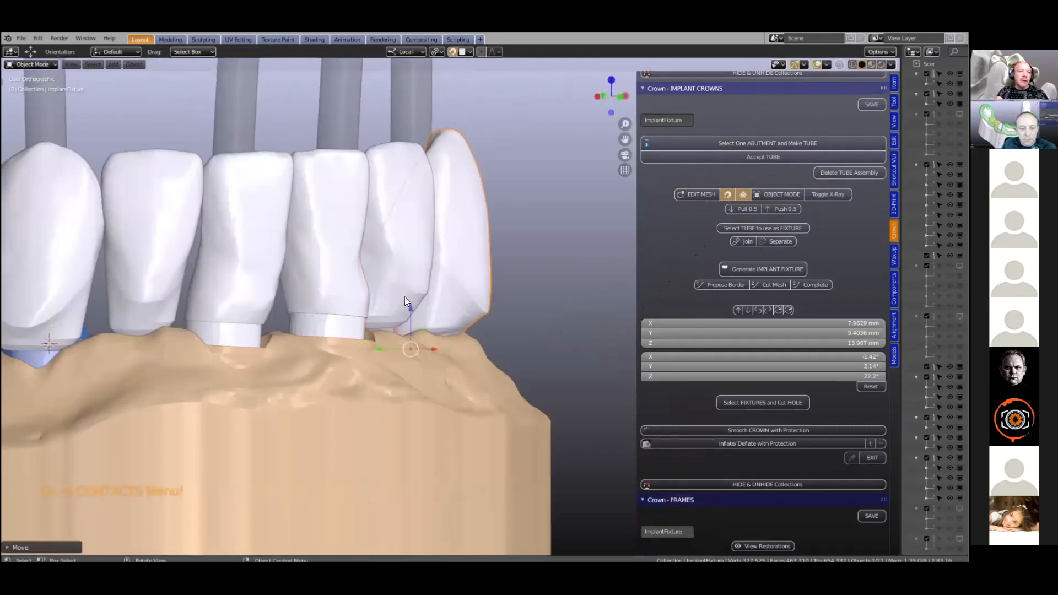
pyautogui.click(82, 292)
pyautogui.keyDown('shift'); pyautogui.moveTo(183, 308); pyautogui.dragTo(430, 299, button='middle'); pyautogui.keyUp('shift')
pyautogui.moveTo(281, 298); pyautogui.dragTo(674, 243, button='middle')
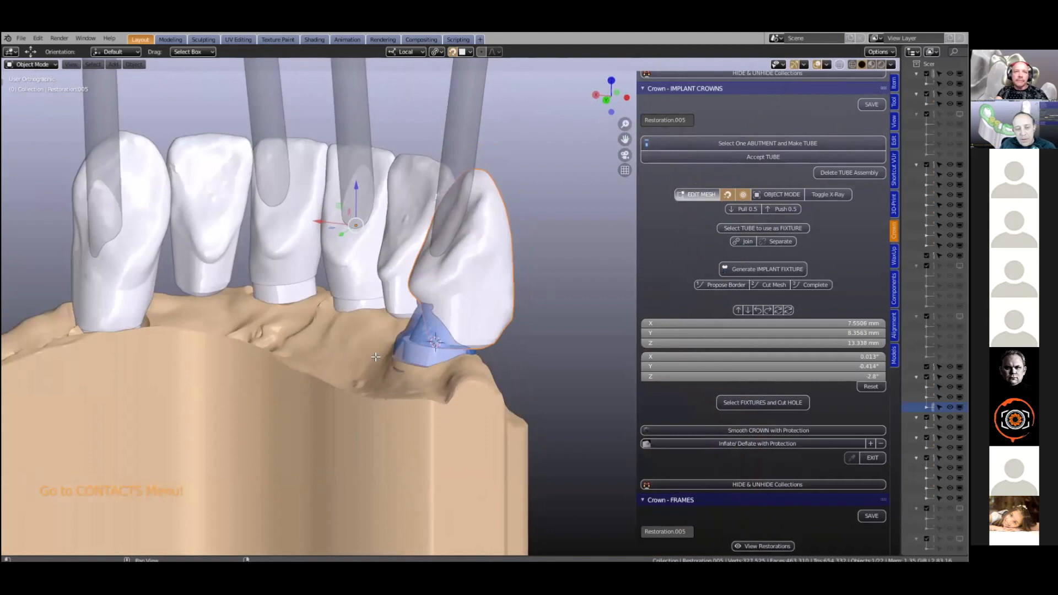
# Step: Open this canine's mesh for editing and stretch its lingual base down over the abutment with proportional editing
pyautogui.press('Tab')
pyautogui.scroll(4, 416, 334)
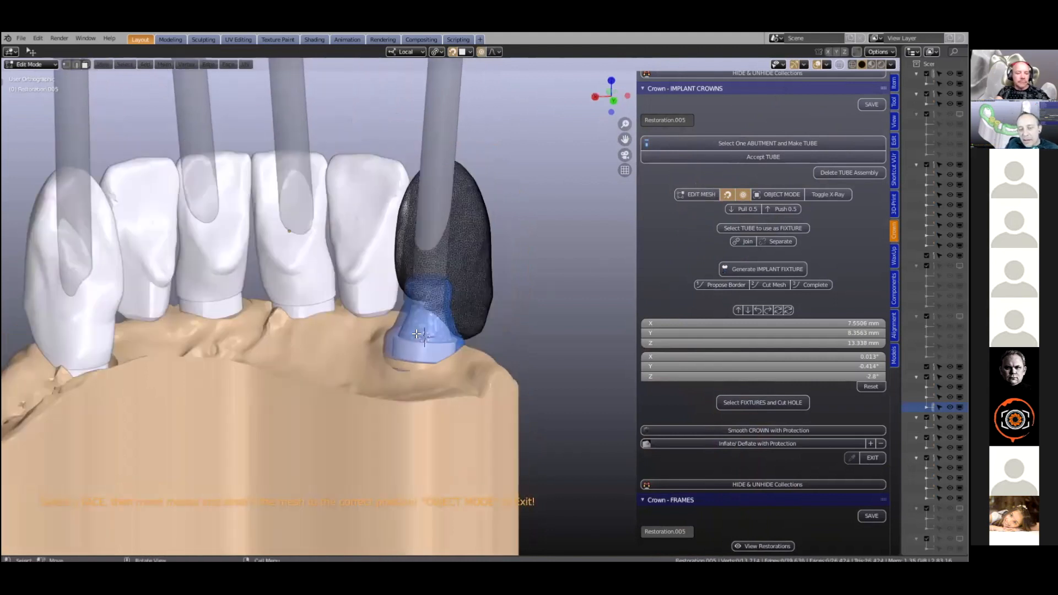
pyautogui.moveTo(412, 339); pyautogui.dragTo(425, 320, button='middle')
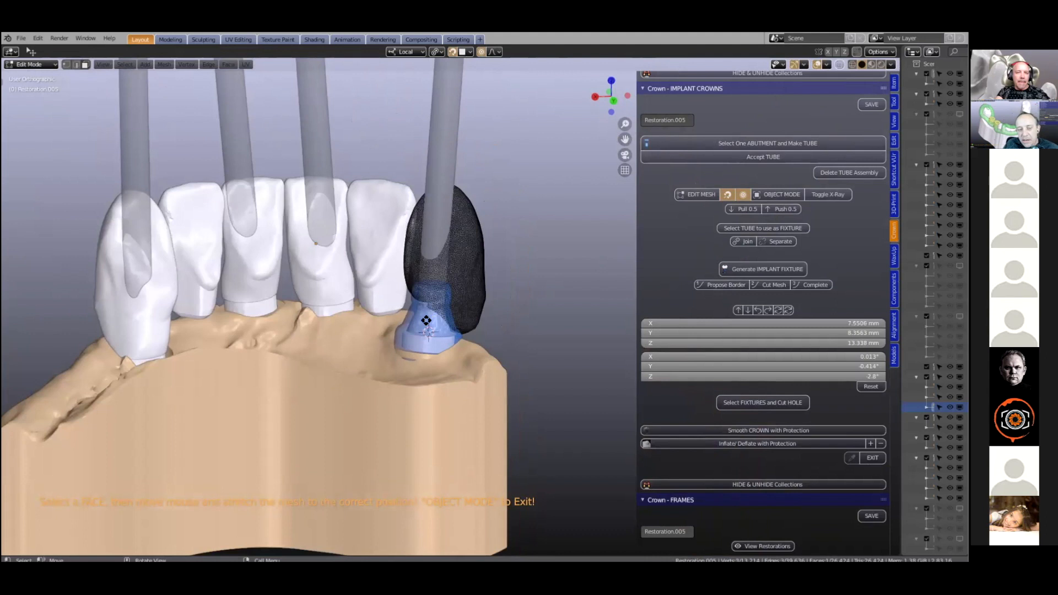
pyautogui.press('g')
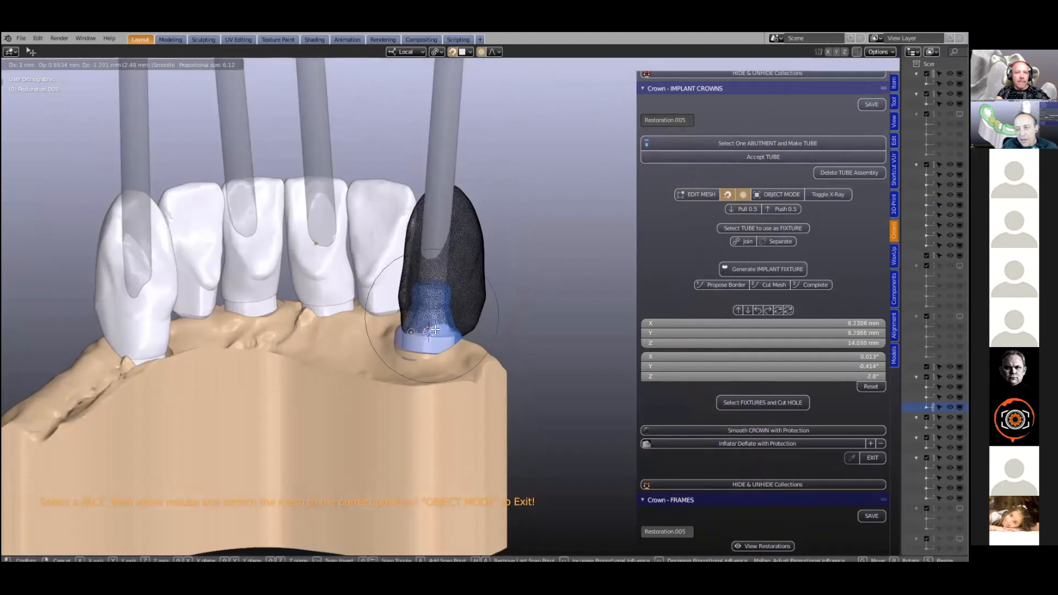
pyautogui.click(439, 330)
pyautogui.moveTo(459, 333); pyautogui.dragTo(416, 353, button='middle')
# Step: Pull the canine's base further over the abutment, check the coverage from the side and leave mesh editing
pyautogui.press('g')
pyautogui.click(439, 336)
pyautogui.scroll(2, 424, 351)
pyautogui.moveTo(430, 345); pyautogui.dragTo(449, 336)
pyautogui.scroll(-1, 375, 329)
pyautogui.moveTo(372, 329); pyautogui.dragTo(415, 331, button='middle')
pyautogui.moveTo(319, 322); pyautogui.dragTo(370, 311, button='middle')
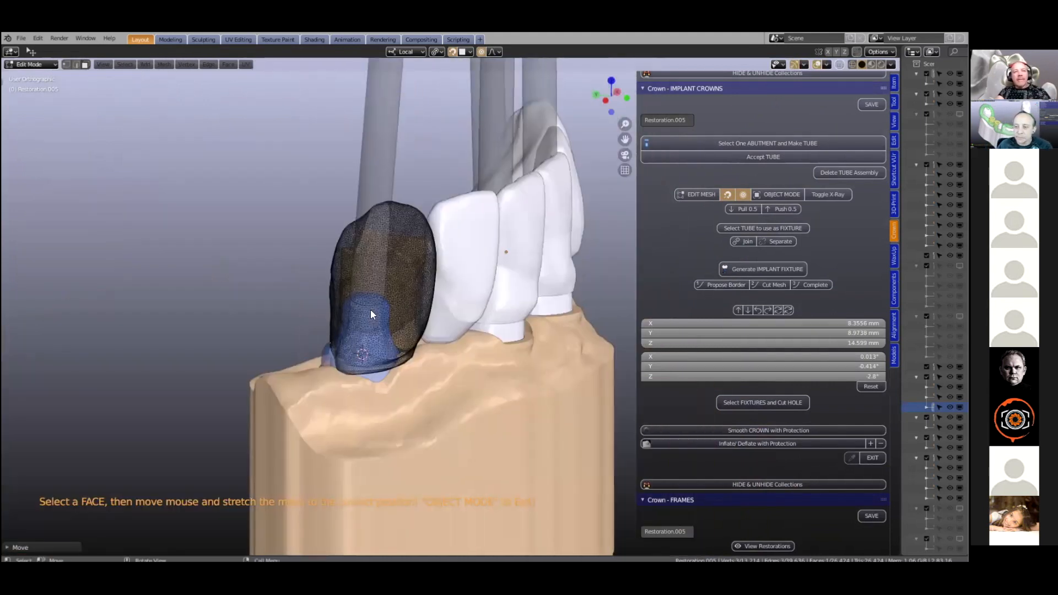
pyautogui.press('Tab')
pyautogui.scroll(1, 367, 308)
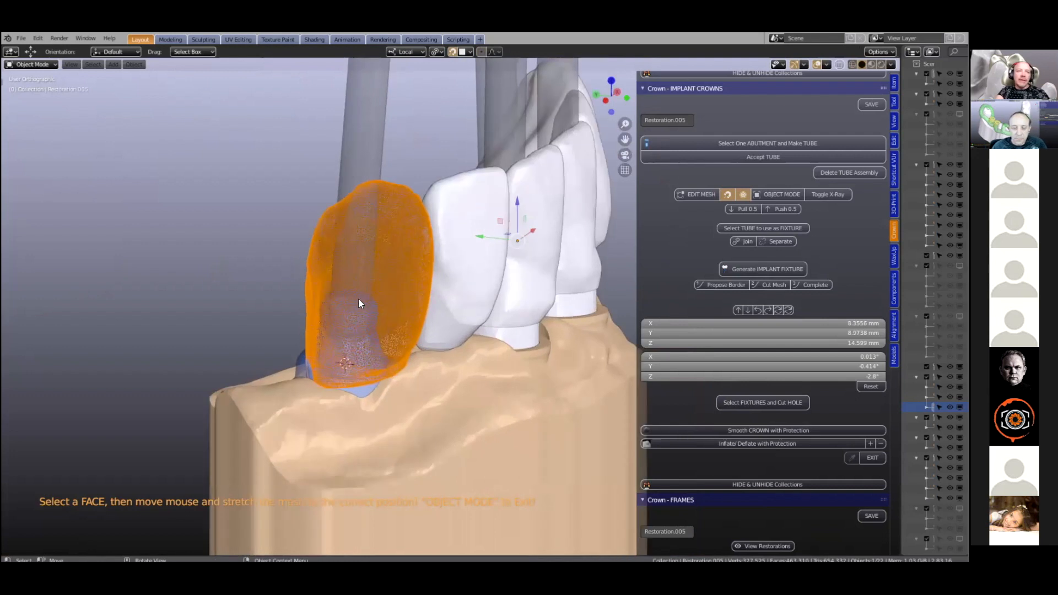
pyautogui.scroll(1, 417, 397)
pyautogui.moveTo(315, 360); pyautogui.dragTo(351, 337, button='middle')
# Step: Delete the stretched canine standing on the blue abutment
pyautogui.press('Tab')
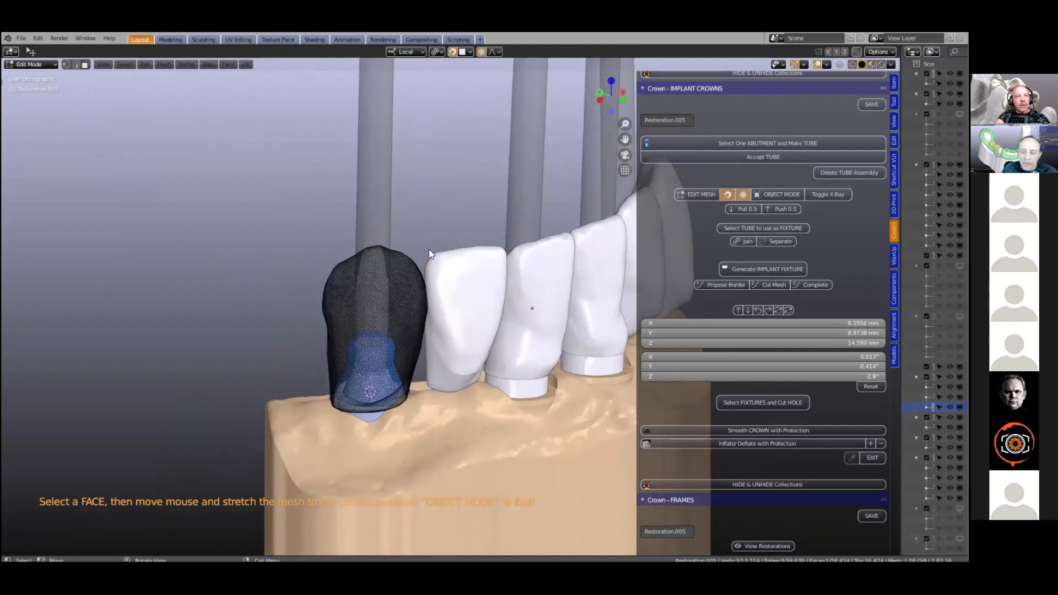
pyautogui.press('Tab')
pyautogui.moveTo(429, 250); pyautogui.dragTo(421, 250, button='middle')
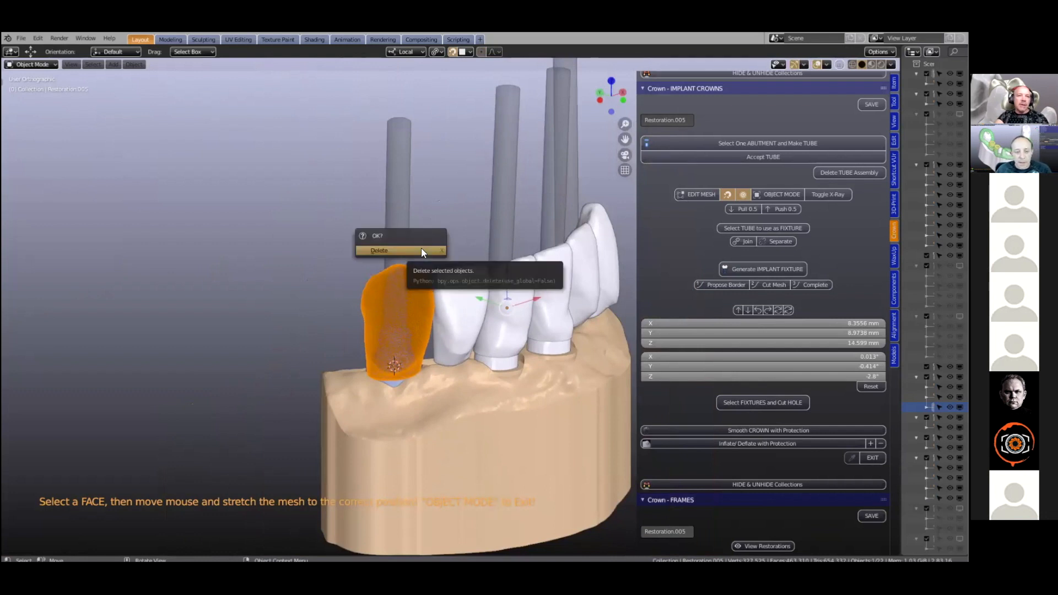
pyautogui.click(421, 250)
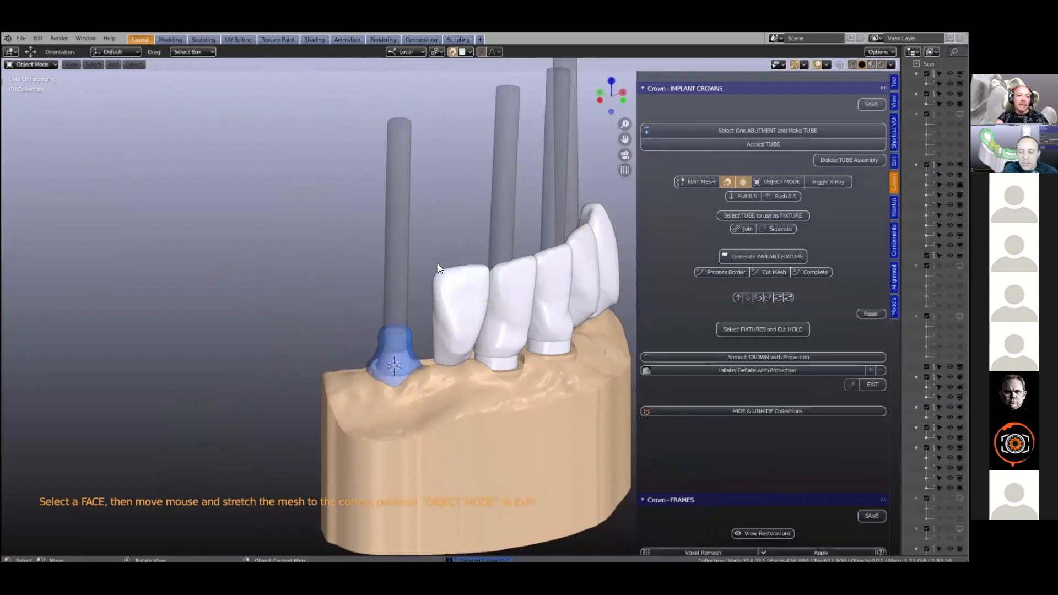
# Step: Try deleting the incisor next to the exposed abutment, and undo the deletion
pyautogui.click(460, 306)
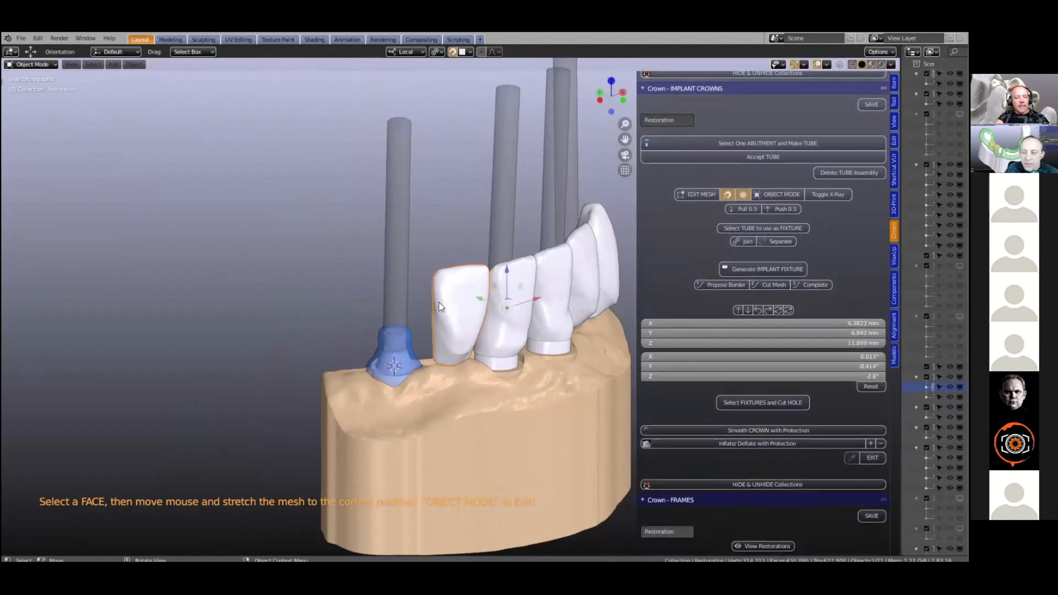
pyautogui.scroll(2, 441, 307)
pyautogui.scroll(1, 439, 302)
pyautogui.press('Delete')
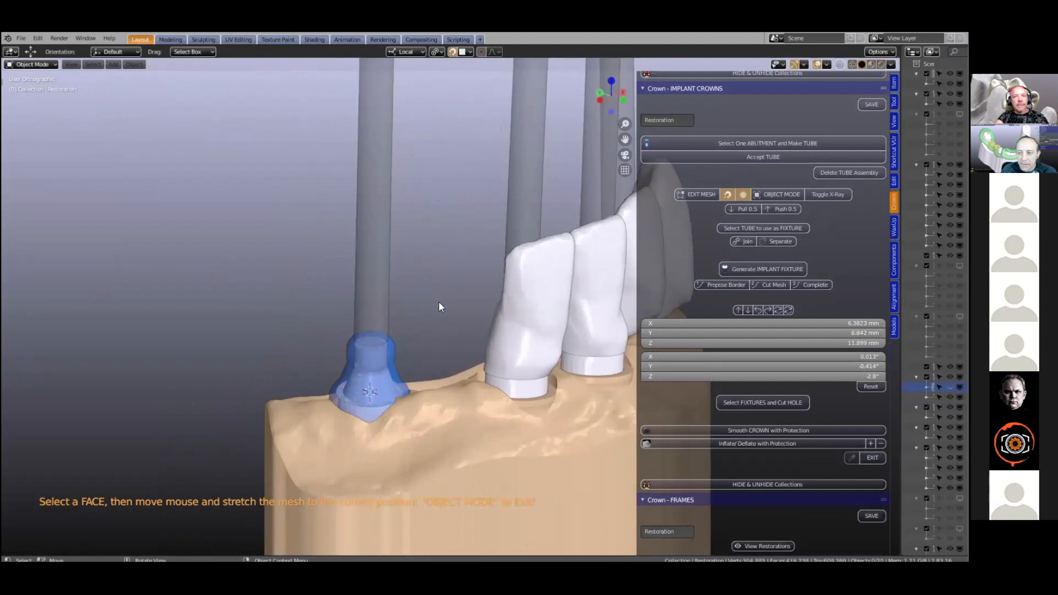
pyautogui.hotkey('ctrl', 'z')
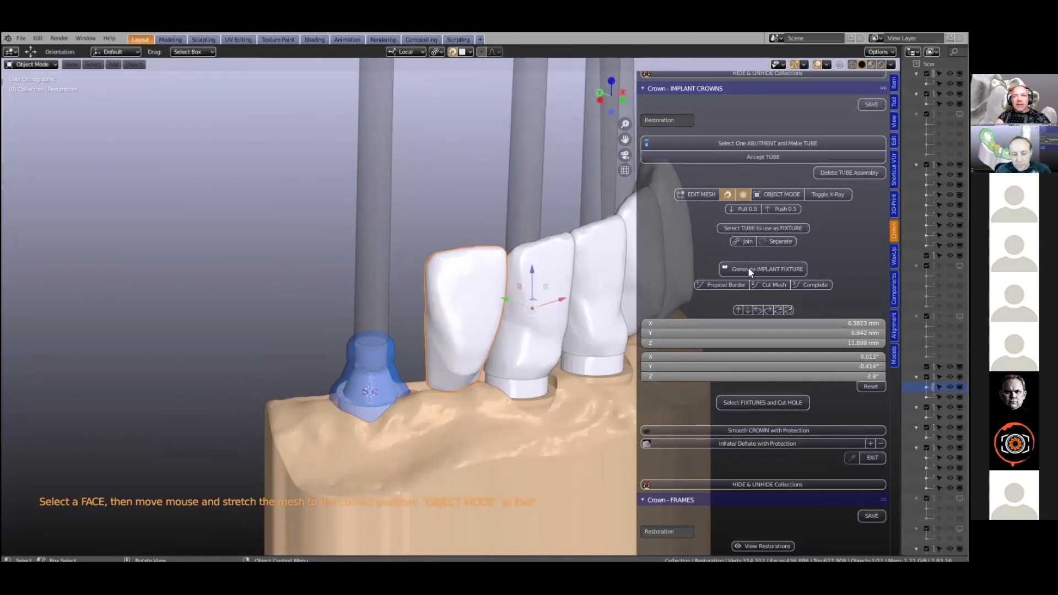
# Step: Import an arch of library teeth with the WaxUp tooth library tools
pyautogui.scroll(10, 748, 271)
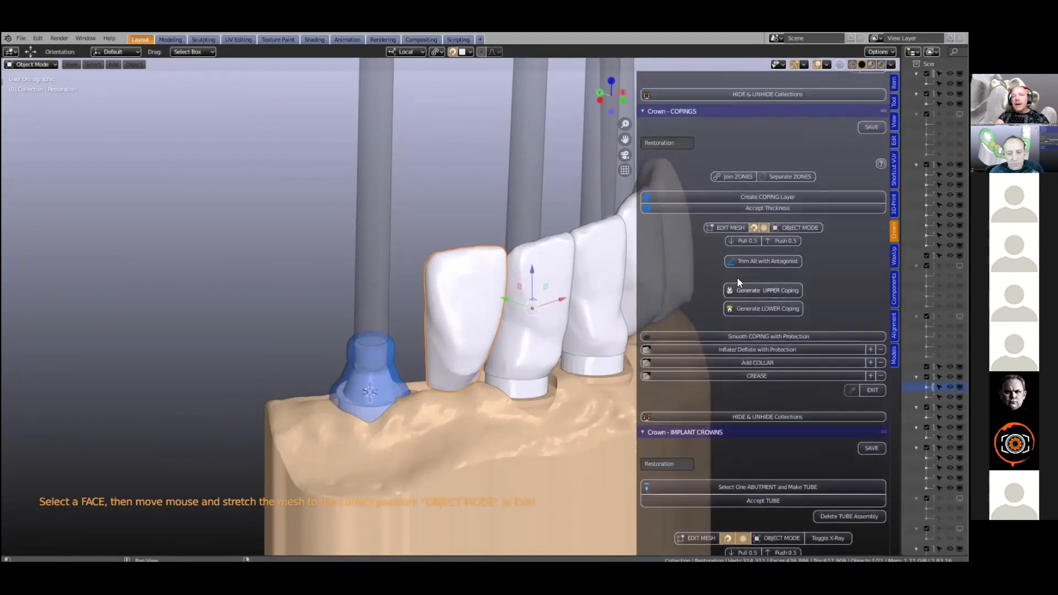
pyautogui.scroll(10, 737, 283)
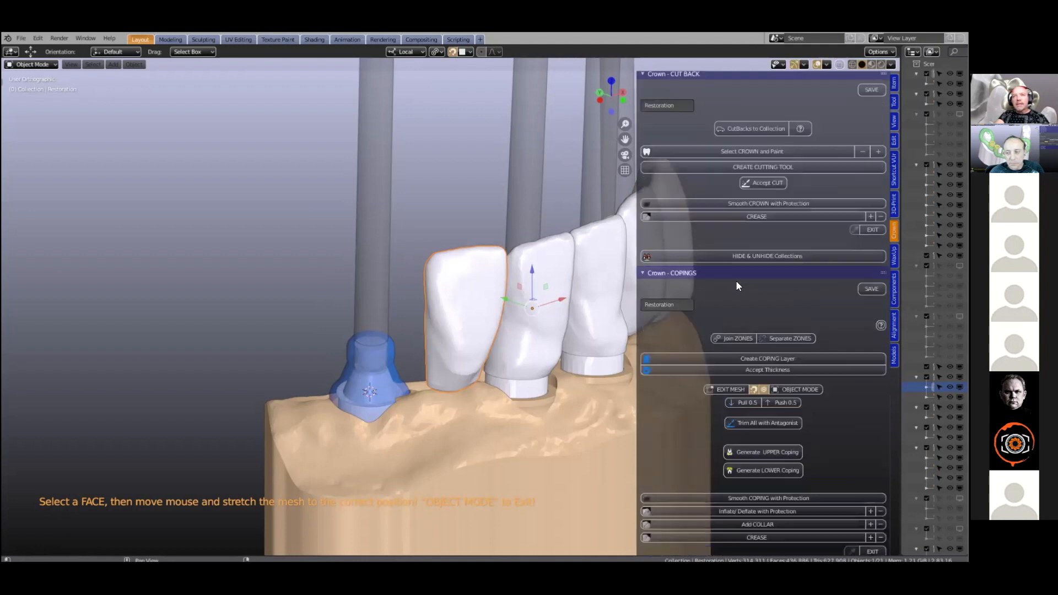
pyautogui.scroll(8, 740, 295)
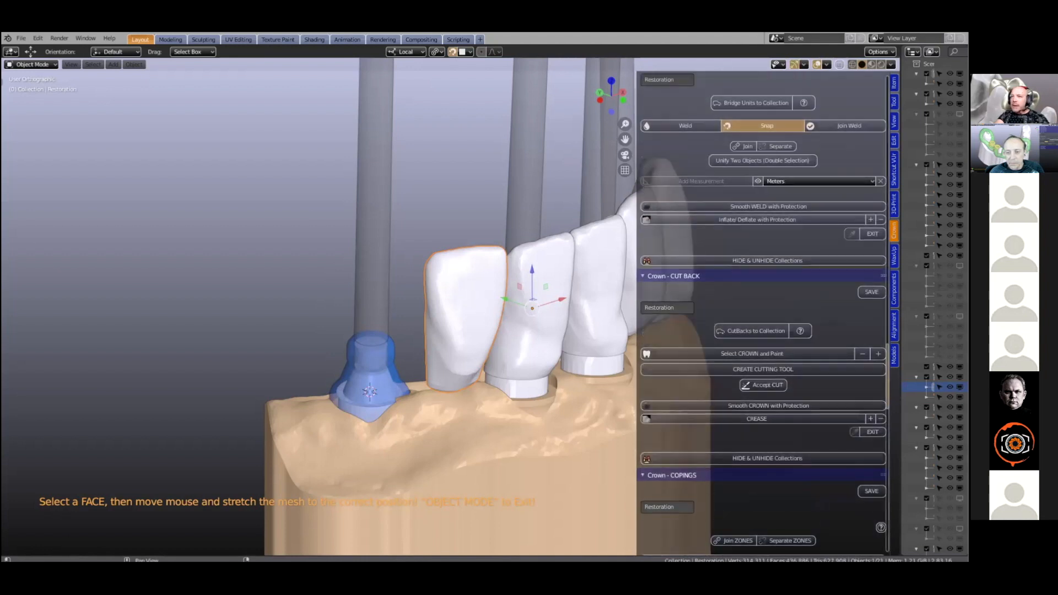
pyautogui.click(894, 255)
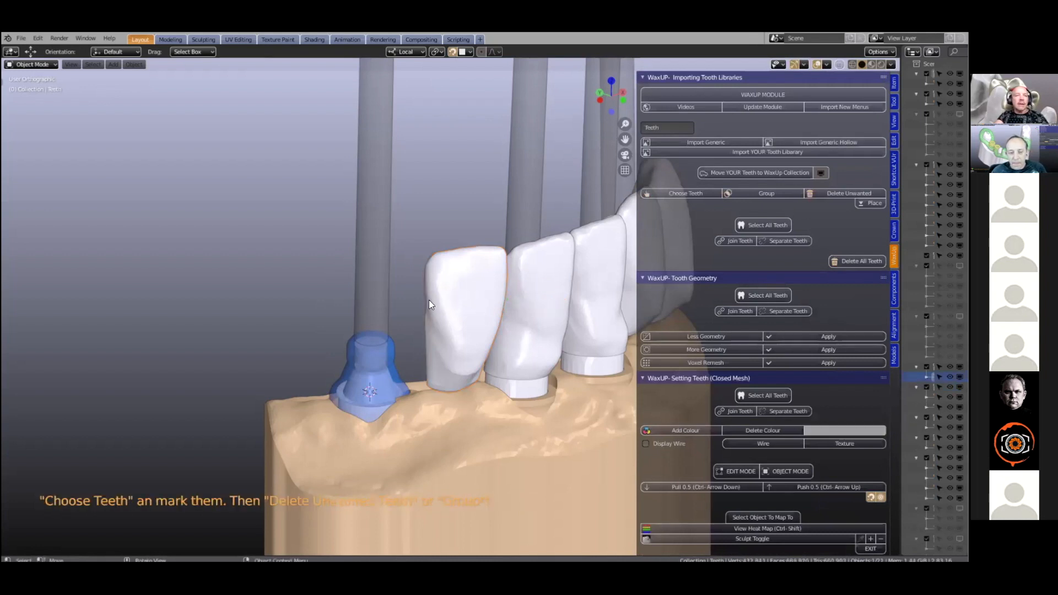
pyautogui.scroll(-5, 429, 303)
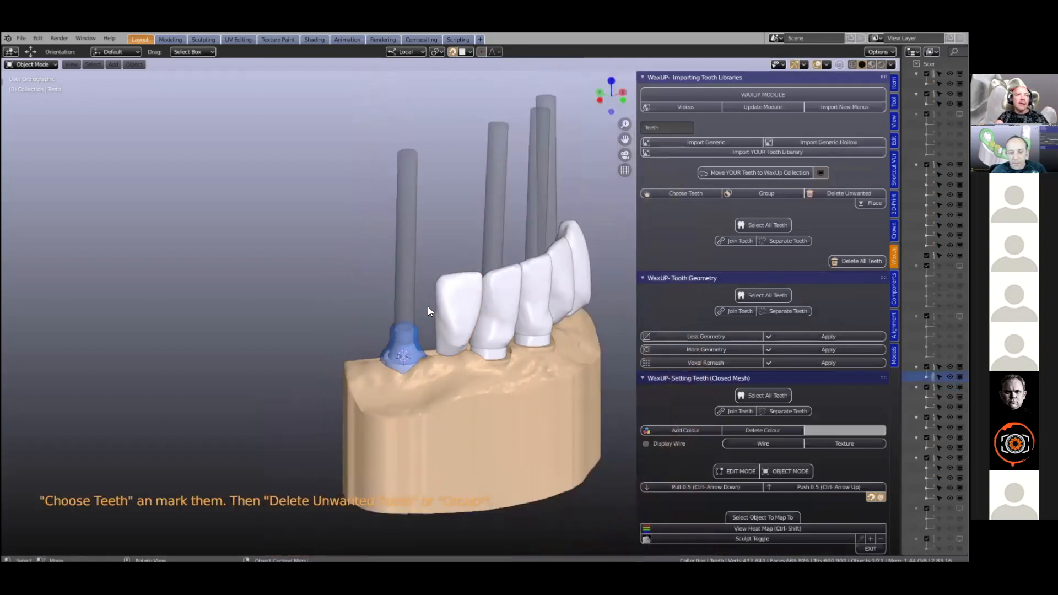
pyautogui.moveTo(436, 300); pyautogui.dragTo(439, 299, button='middle')
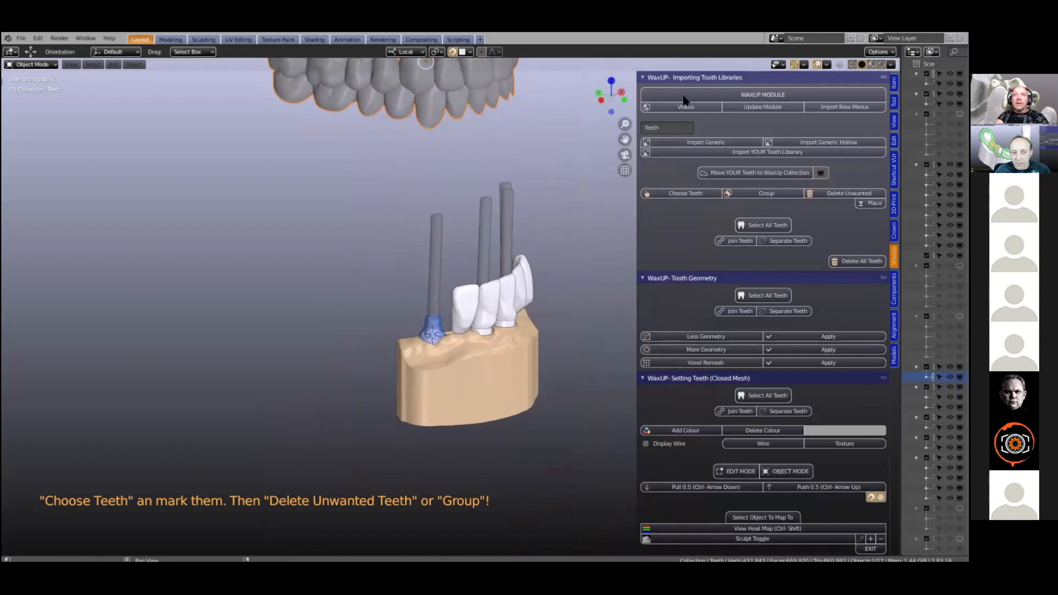
pyautogui.moveTo(537, 226); pyautogui.dragTo(455, 247, button='middle')
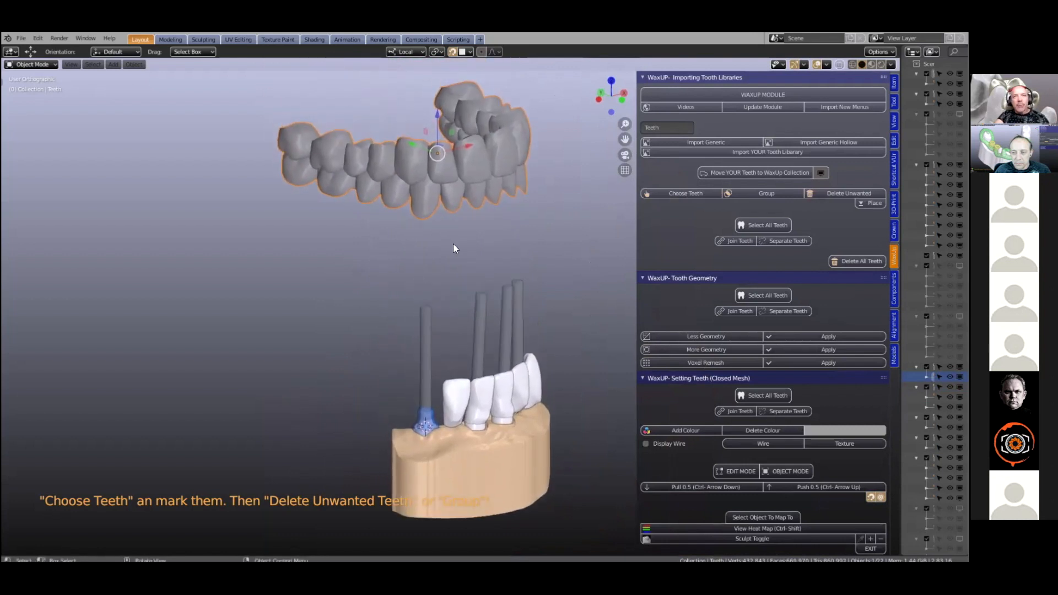
# Step: Mark only the canine in the imported arch, delete the unwanted teeth and select the remaining tooth
pyautogui.click(671, 194)
pyautogui.click(427, 204)
pyautogui.click(828, 193)
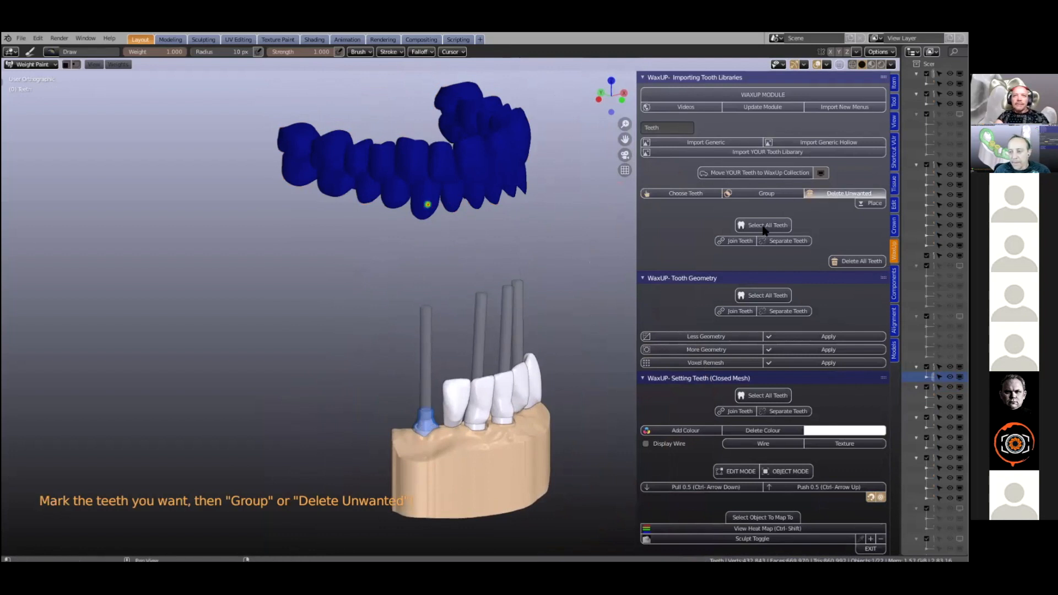
pyautogui.click(765, 230)
# Step: Lower the library canine along its Z axis towards the exposed abutment
pyautogui.press('g')
pyautogui.press('z')
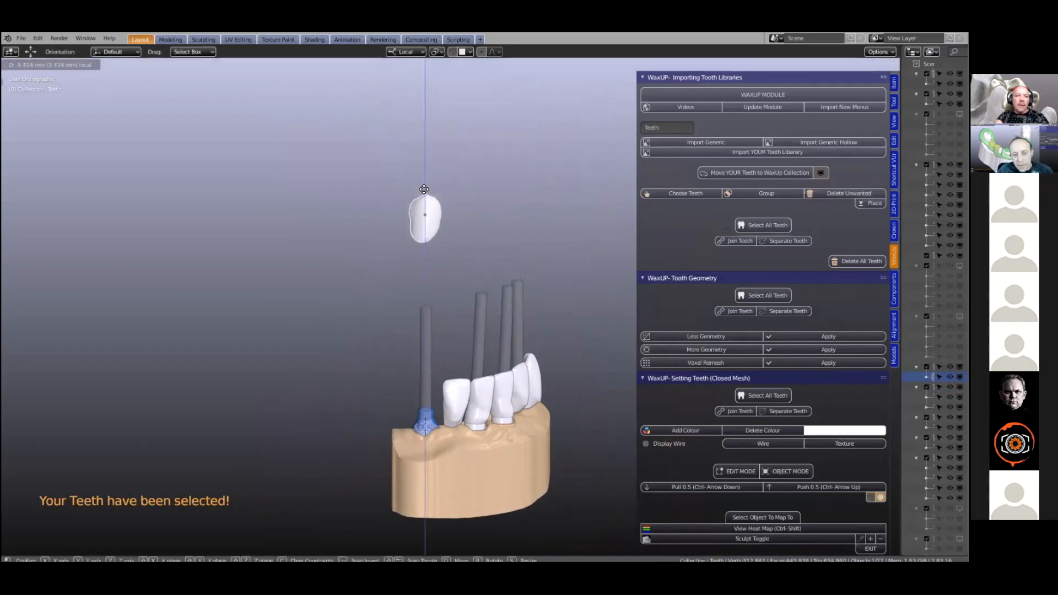
pyautogui.click(425, 299)
pyautogui.moveTo(425, 299); pyautogui.dragTo(406, 400, button='middle')
pyautogui.scroll(6, 407, 399)
pyautogui.moveTo(472, 175); pyautogui.dragTo(448, 237, button='middle')
# Step: Position the library canine over the abutment at the end of the arch, in line with the neighbouring incisors
pyautogui.press('g')
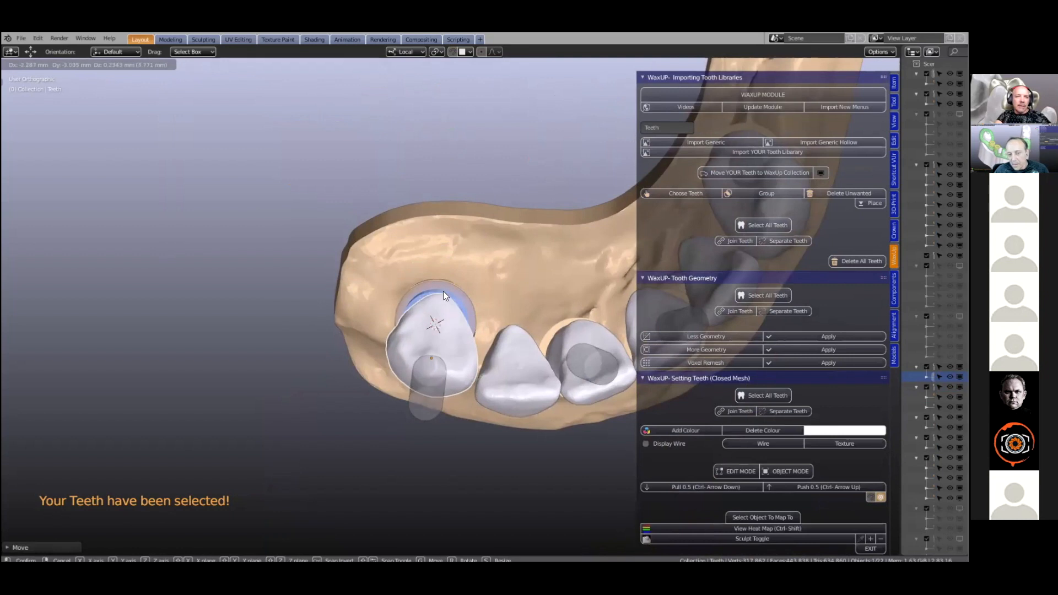
pyautogui.click(443, 291)
pyautogui.moveTo(445, 293)
pyautogui.mouseDown(button='middle')
pyautogui.moveTo(448, 247)
pyautogui.moveTo(432, 311)
pyautogui.moveTo(433, 384)
pyautogui.moveTo(454, 318)
pyautogui.moveTo(458, 338)
pyautogui.moveTo(448, 281)
pyautogui.mouseUp(button='middle')
pyautogui.keyDown('shift'); pyautogui.moveTo(424, 364); pyautogui.dragTo(415, 303, button='middle'); pyautogui.keyUp('shift')
pyautogui.scroll(1, 415, 314)
pyautogui.moveTo(414, 326); pyautogui.dragTo(392, 356)
pyautogui.moveTo(440, 273); pyautogui.dragTo(491, 419, button='middle')
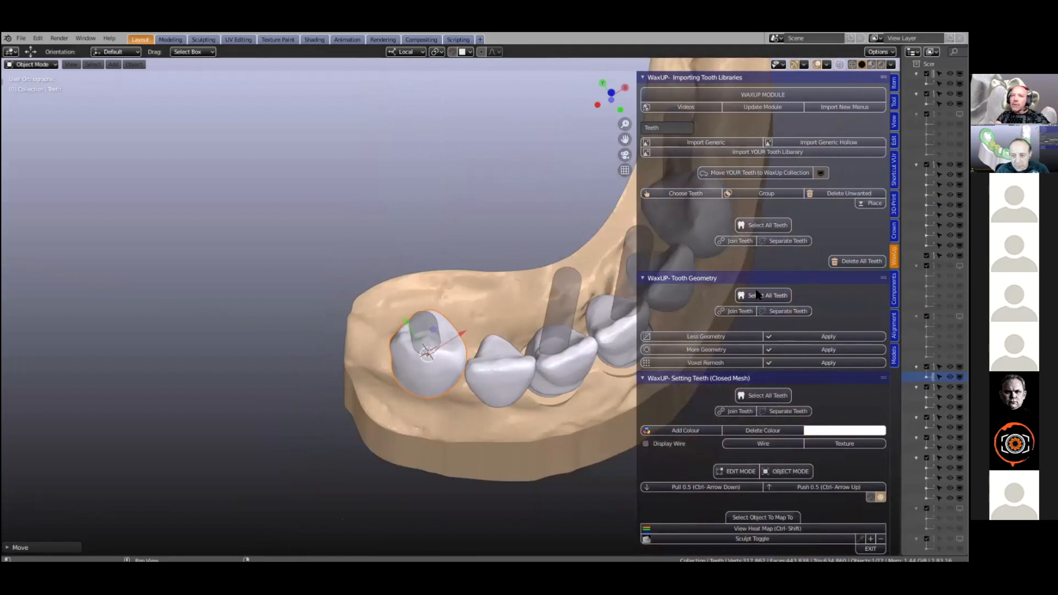
pyautogui.scroll(-15, 757, 290)
pyautogui.scroll(-15, 755, 284)
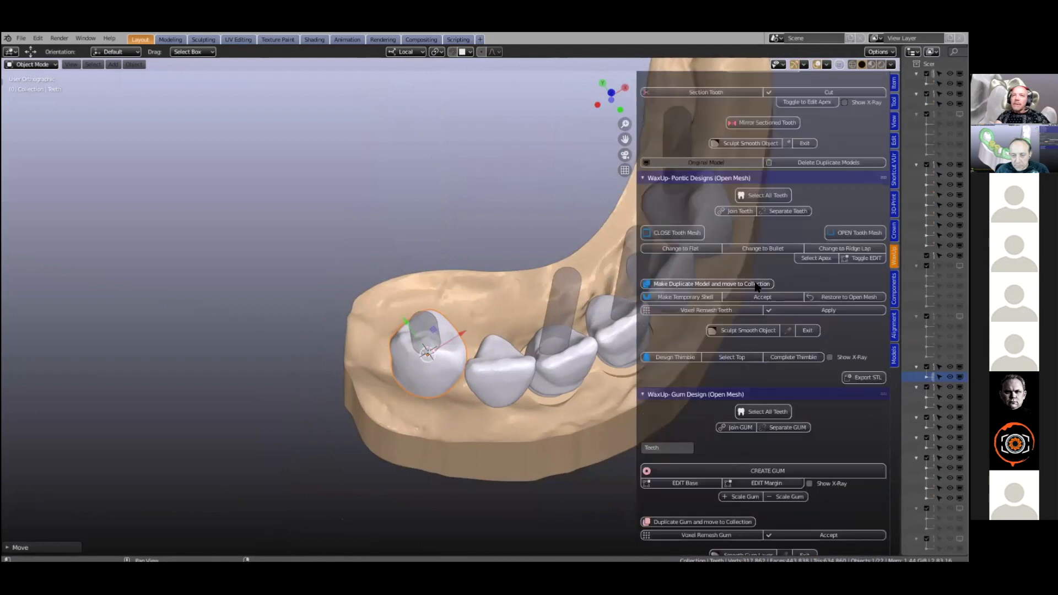
pyautogui.moveTo(533, 262); pyautogui.dragTo(518, 282, button='middle')
pyautogui.scroll(3, 518, 282)
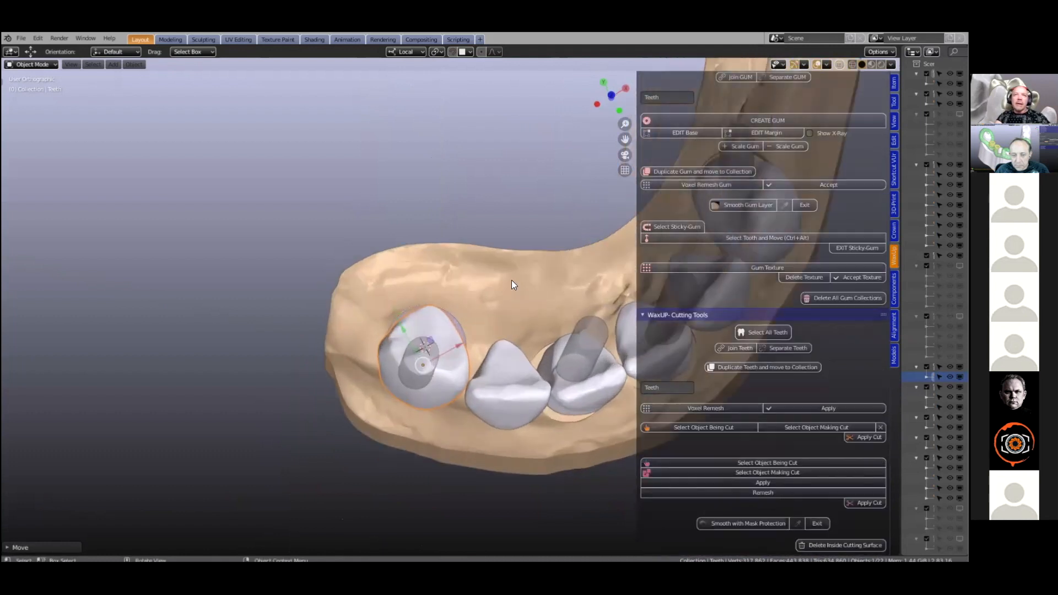
# Step: Create a gum around the base of the library canine and scale it down slightly
pyautogui.click(759, 120)
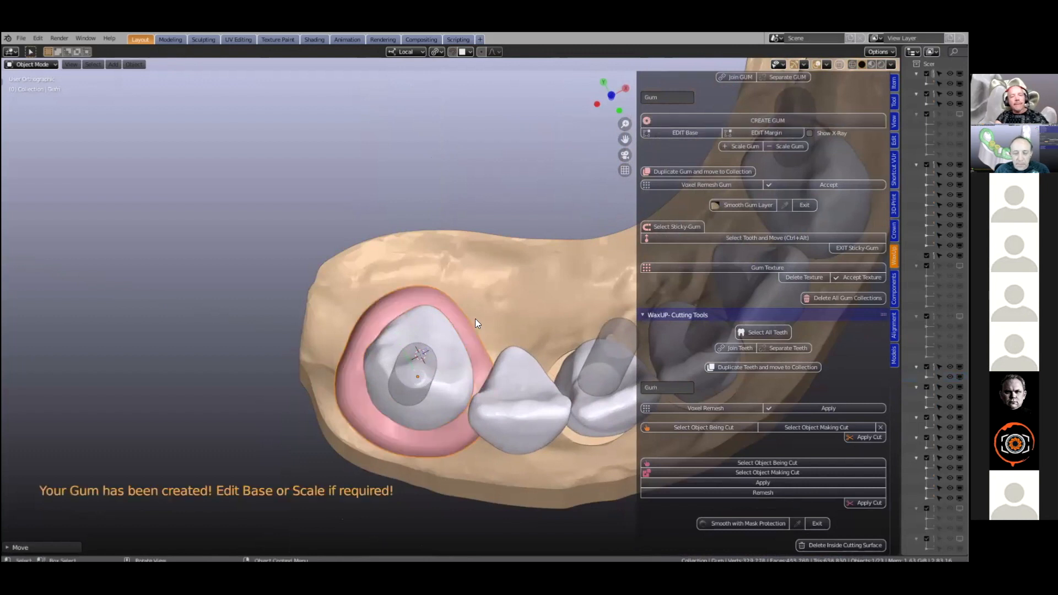
pyautogui.moveTo(473, 312); pyautogui.dragTo(776, 157, button='middle')
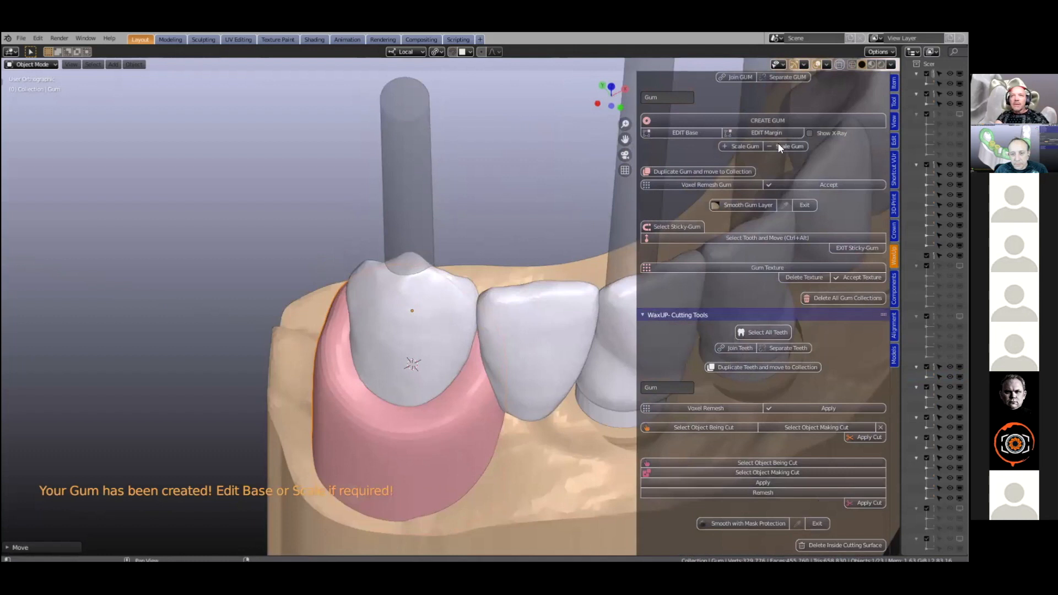
pyautogui.click(782, 147)
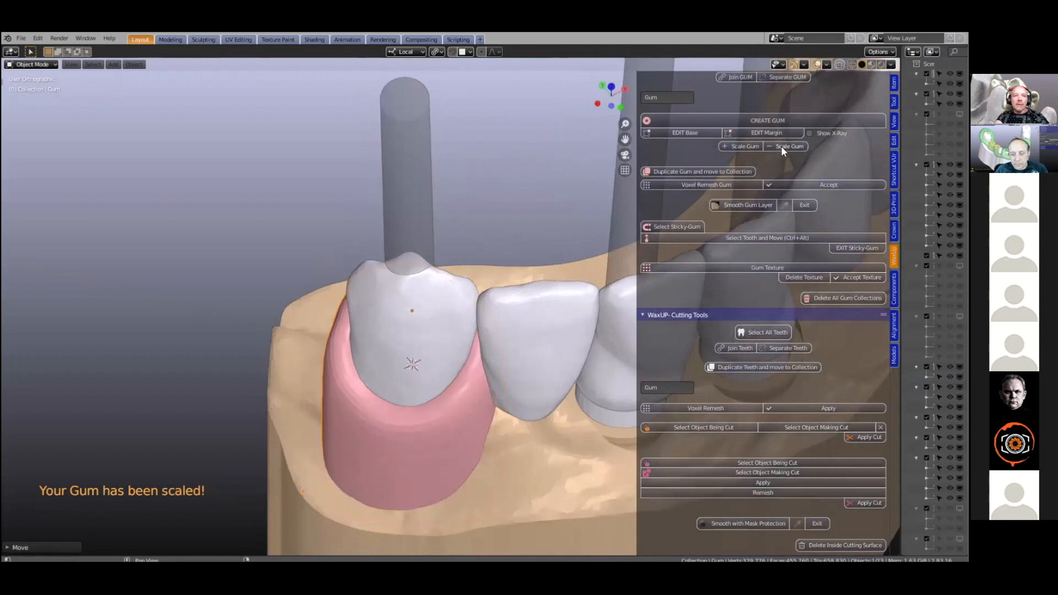
pyautogui.moveTo(422, 378); pyautogui.dragTo(414, 331, button='middle')
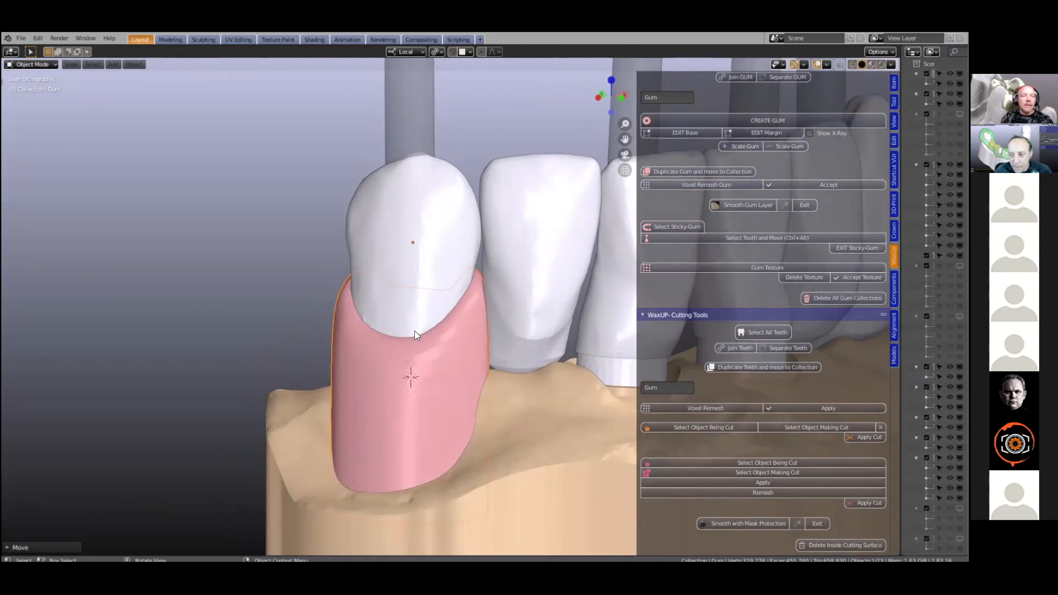
# Step: Select the library canine with its gum and voxel-remesh the gum
pyautogui.click(347, 214)
pyautogui.click(404, 379)
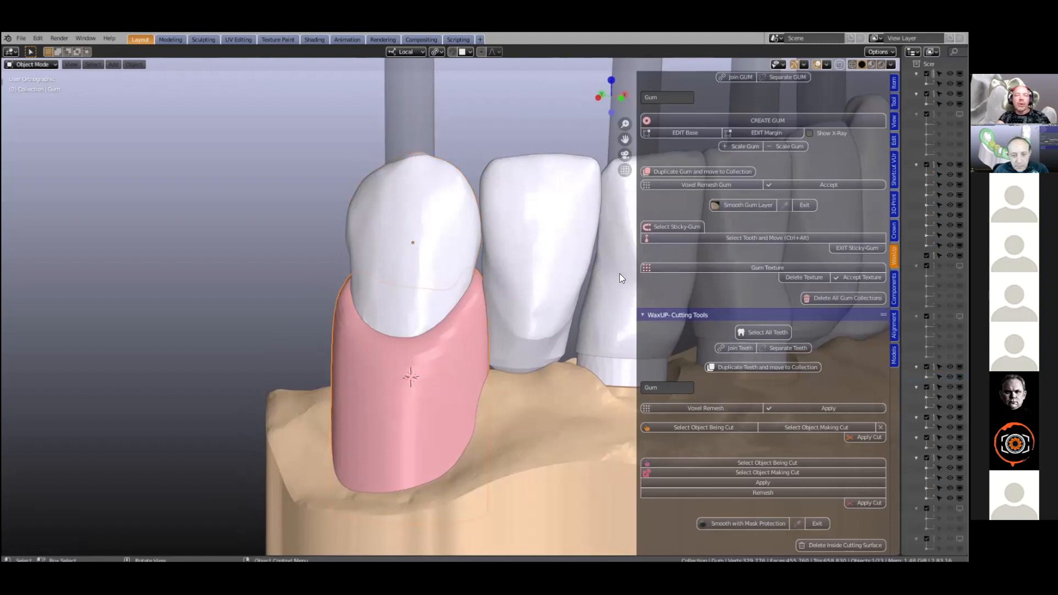
pyautogui.click(681, 185)
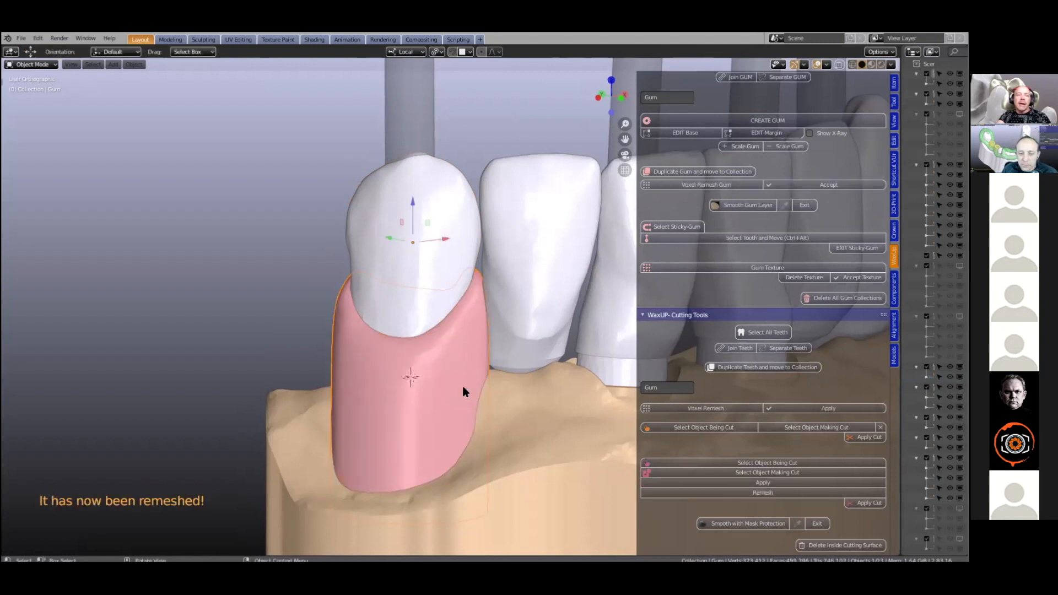
pyautogui.moveTo(461, 386); pyautogui.dragTo(479, 370, button='middle')
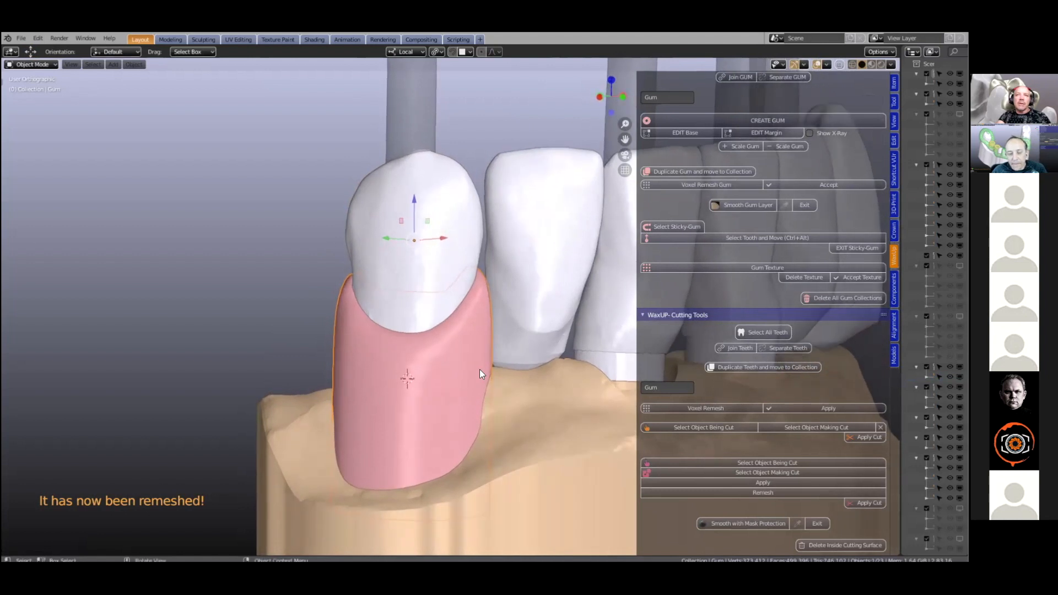
# Step: Move the remeshed gum to the Crown module's working models collection and reassign it to the teeth collection as a restoration
pyautogui.click(894, 231)
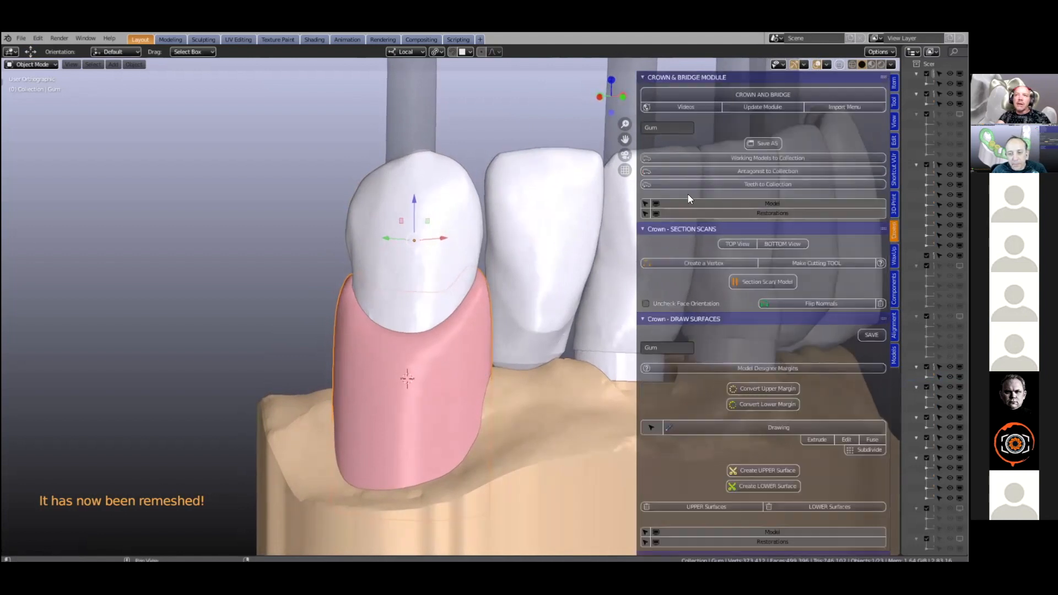
pyautogui.click(738, 158)
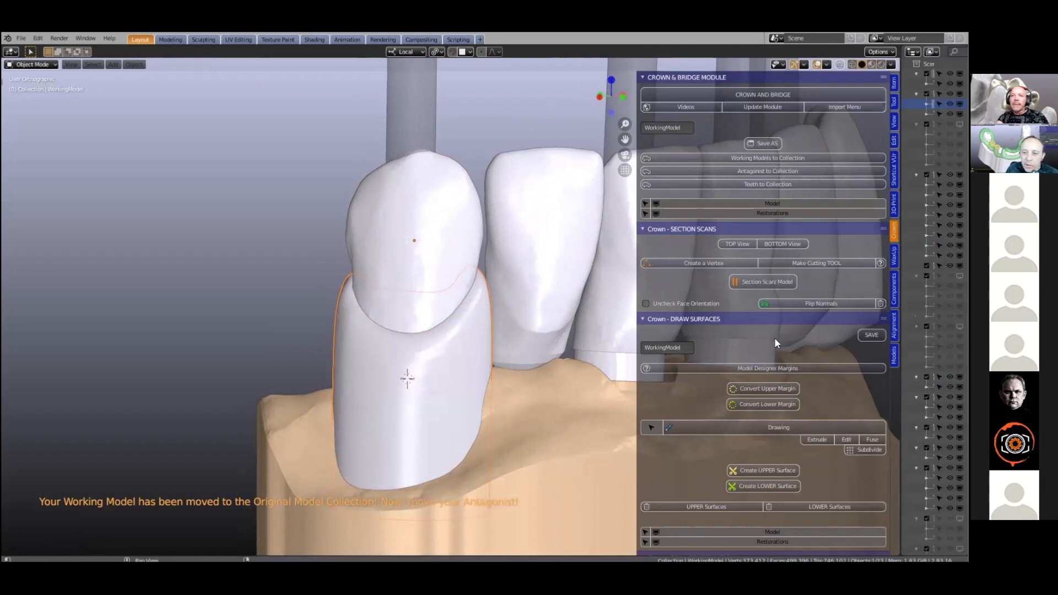
pyautogui.scroll(-20, 775, 337)
pyautogui.scroll(-15, 771, 347)
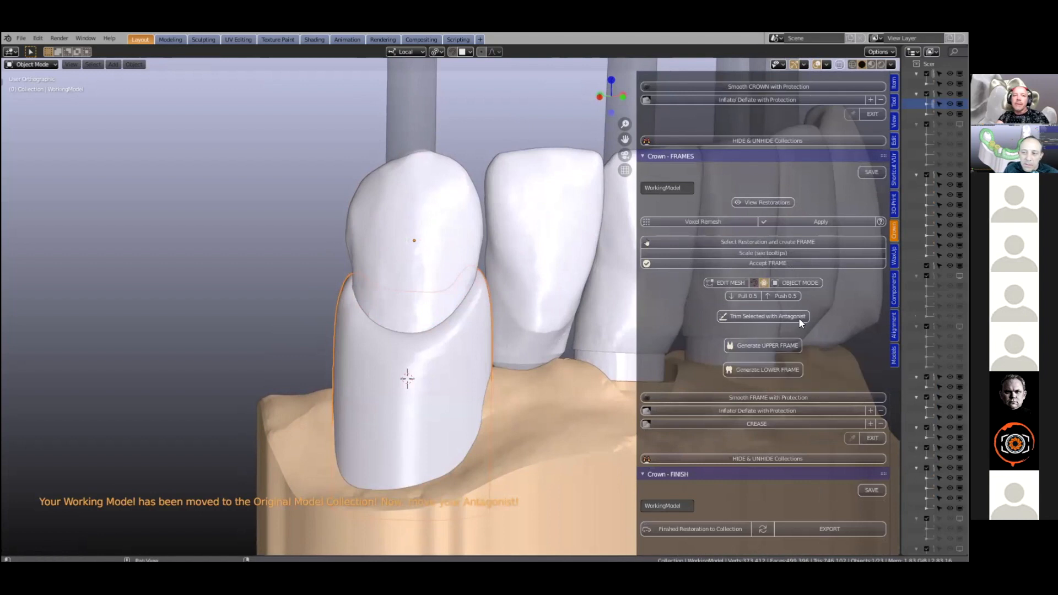
pyautogui.scroll(9, 798, 319)
pyautogui.scroll(10, 797, 319)
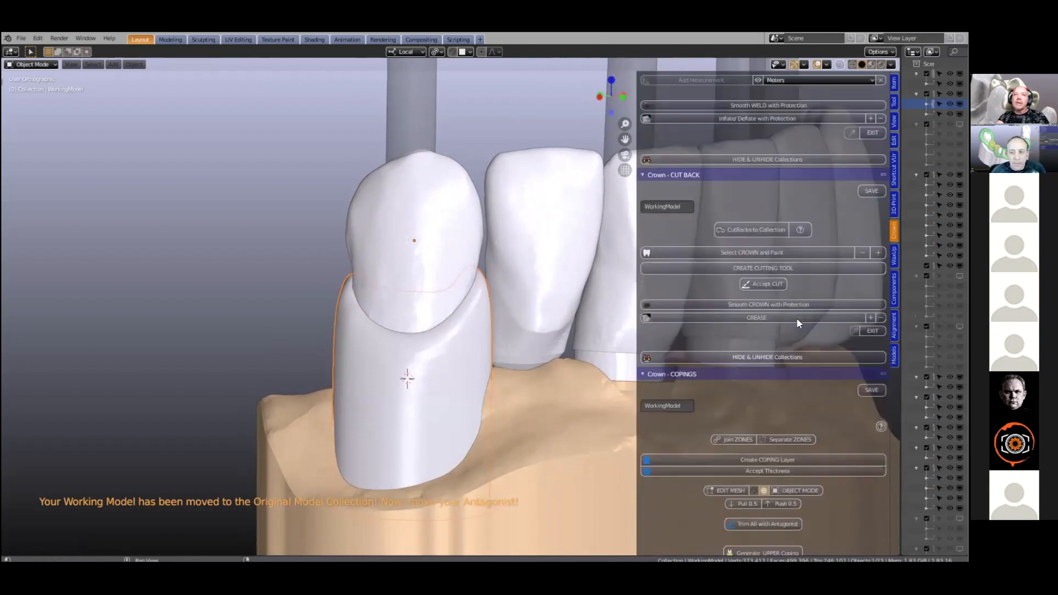
pyautogui.scroll(10, 796, 321)
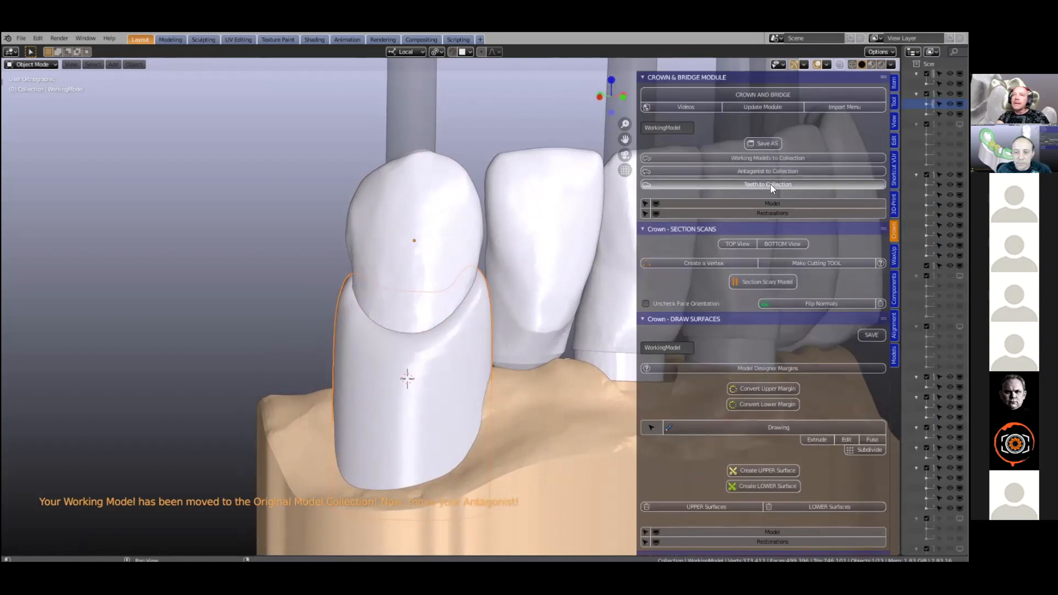
# Step: Select the neighbouring incisor together with the canine's gum and propose a border for cutting the mesh
pyautogui.click(496, 332)
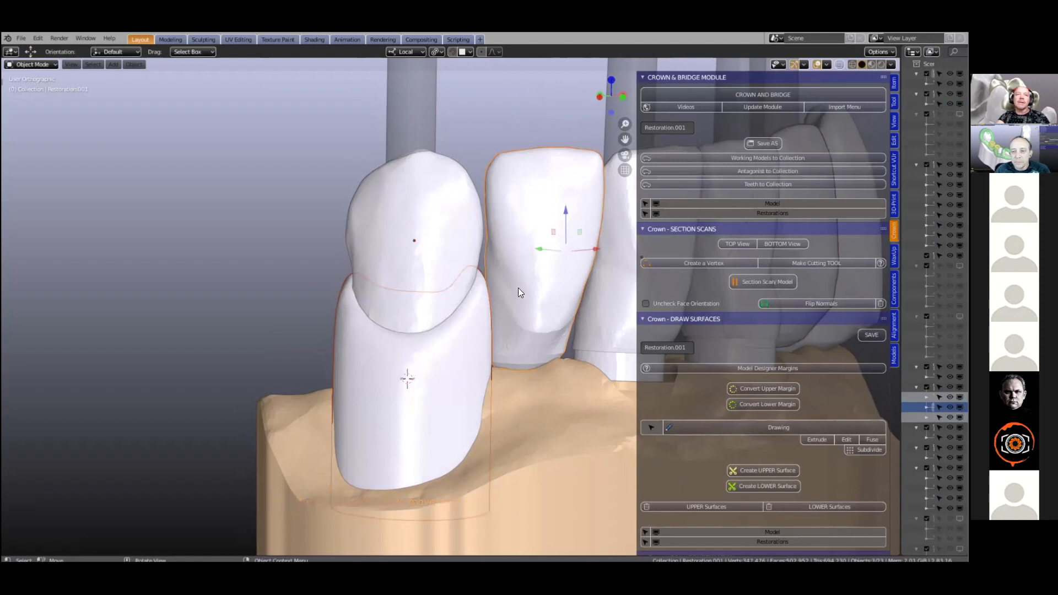
pyautogui.click(430, 377)
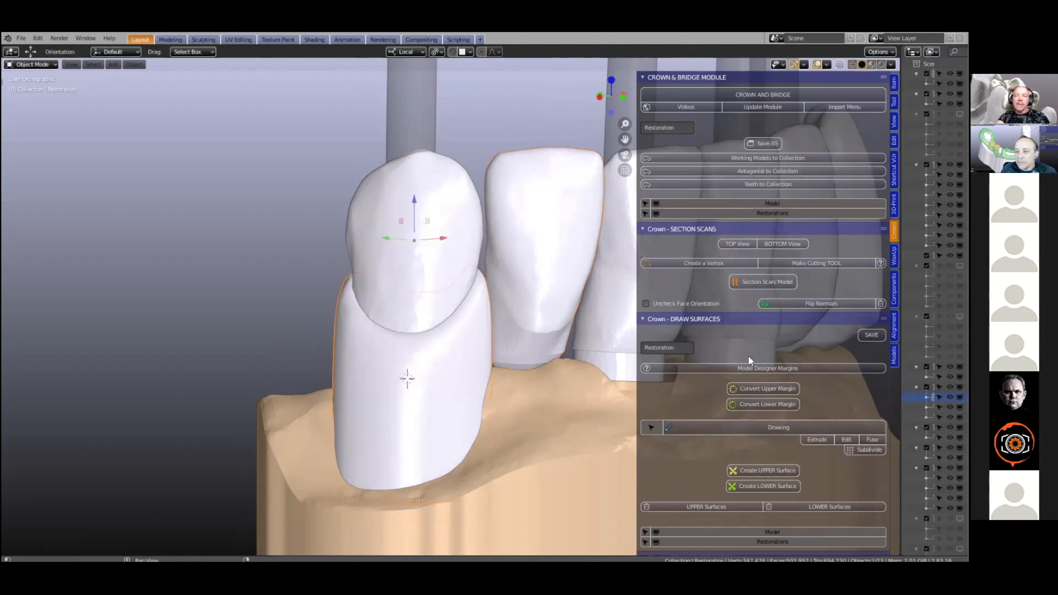
pyautogui.press('Tab')
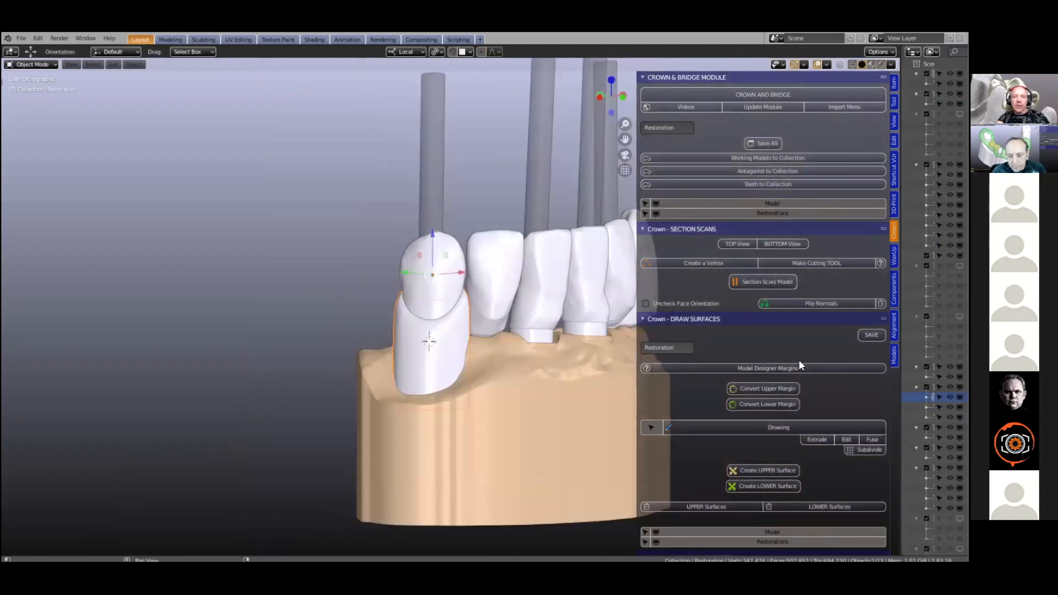
pyautogui.scroll(-15, 797, 359)
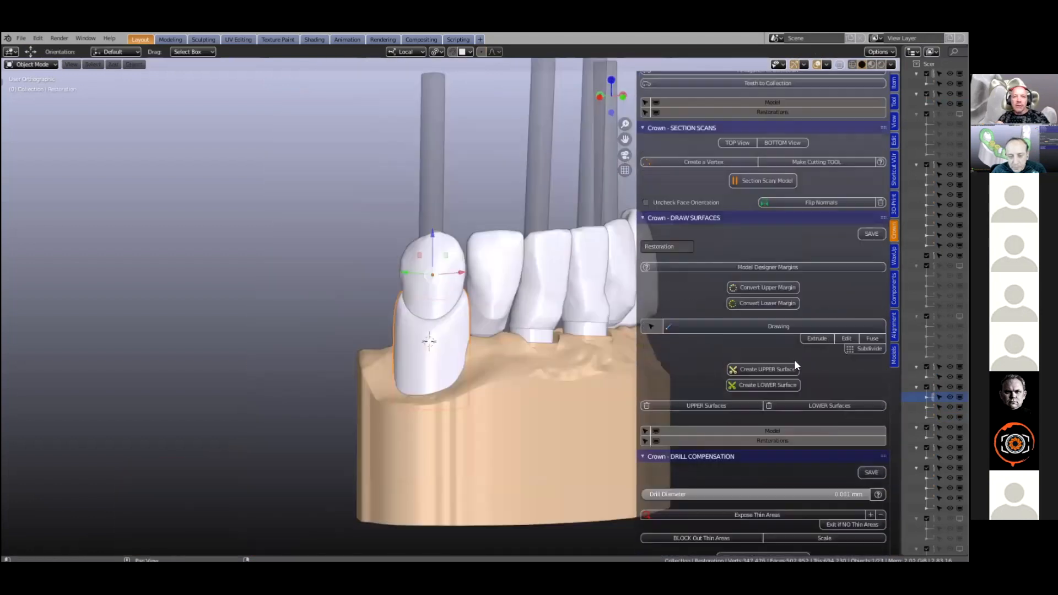
pyautogui.scroll(-20, 792, 359)
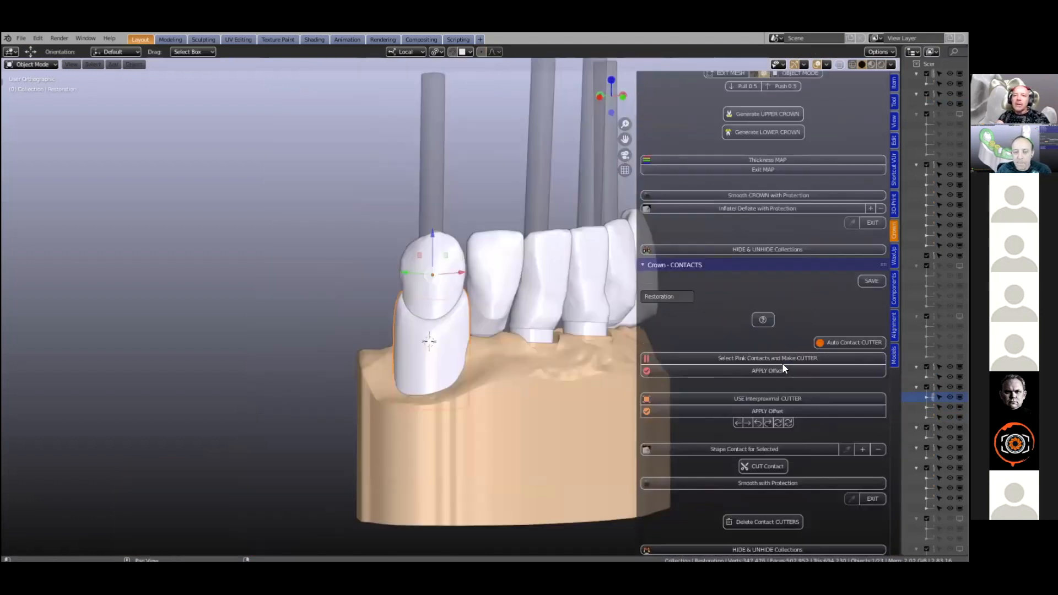
pyautogui.scroll(-10, 782, 364)
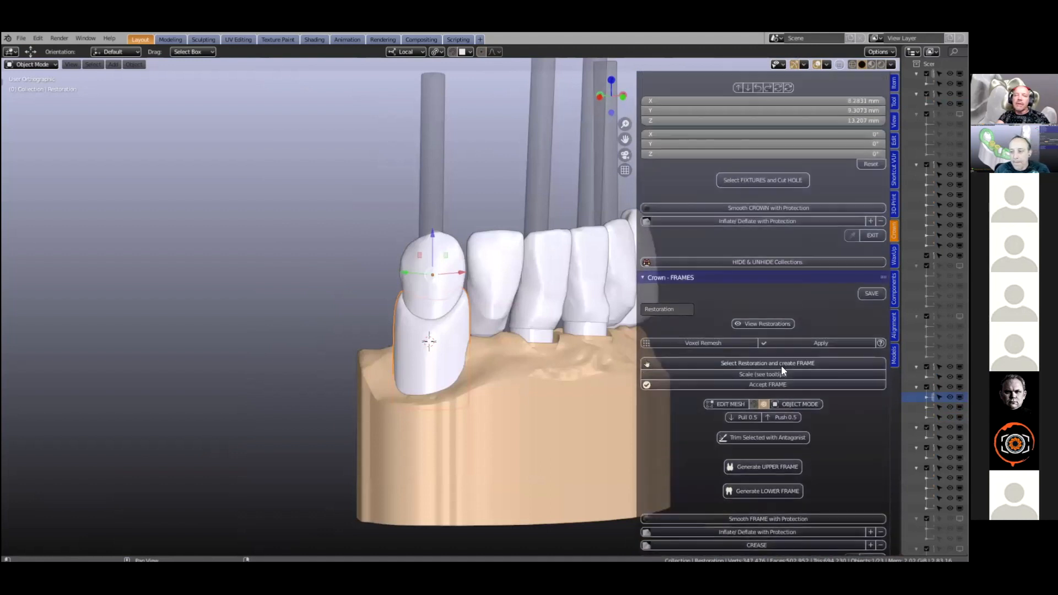
pyautogui.scroll(5, 778, 362)
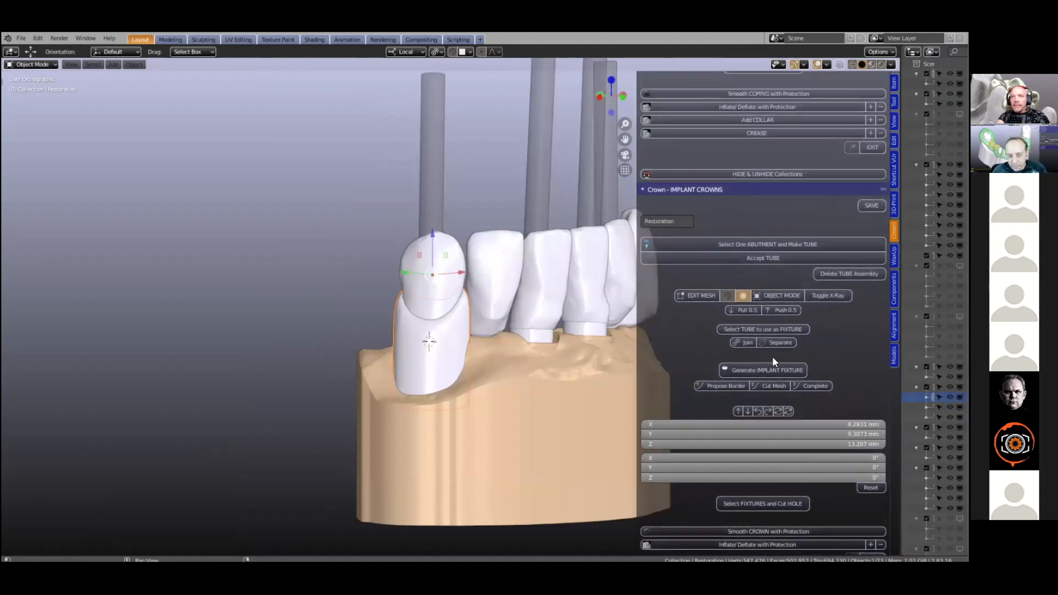
pyautogui.scroll(-1, 772, 356)
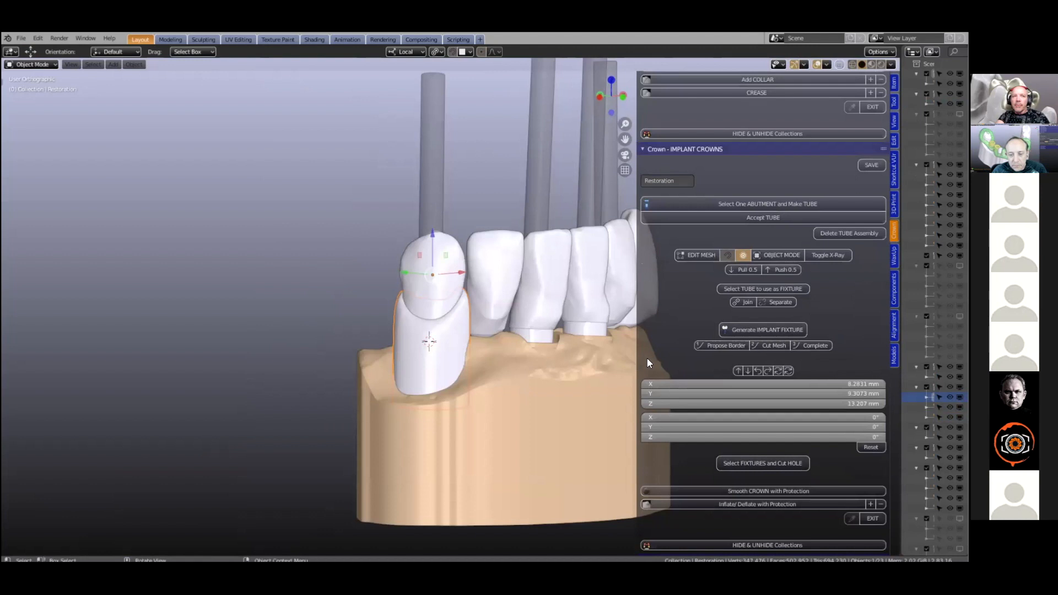
pyautogui.click(718, 347)
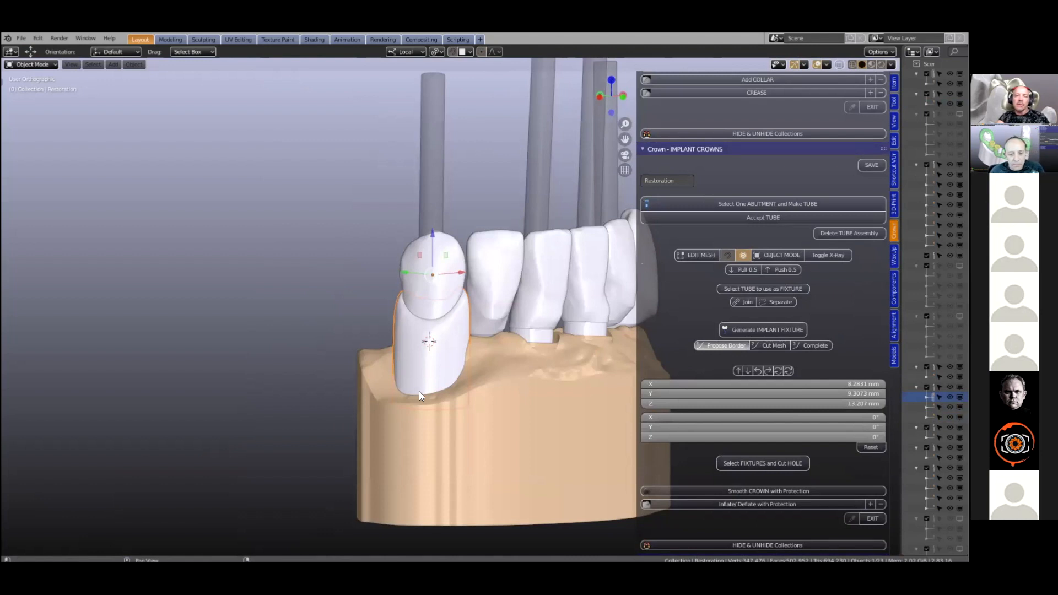
# Step: Raise the border markers on the side facing the neighbouring incisor and check the cut line in X-ray view
pyautogui.scroll(5, 420, 391)
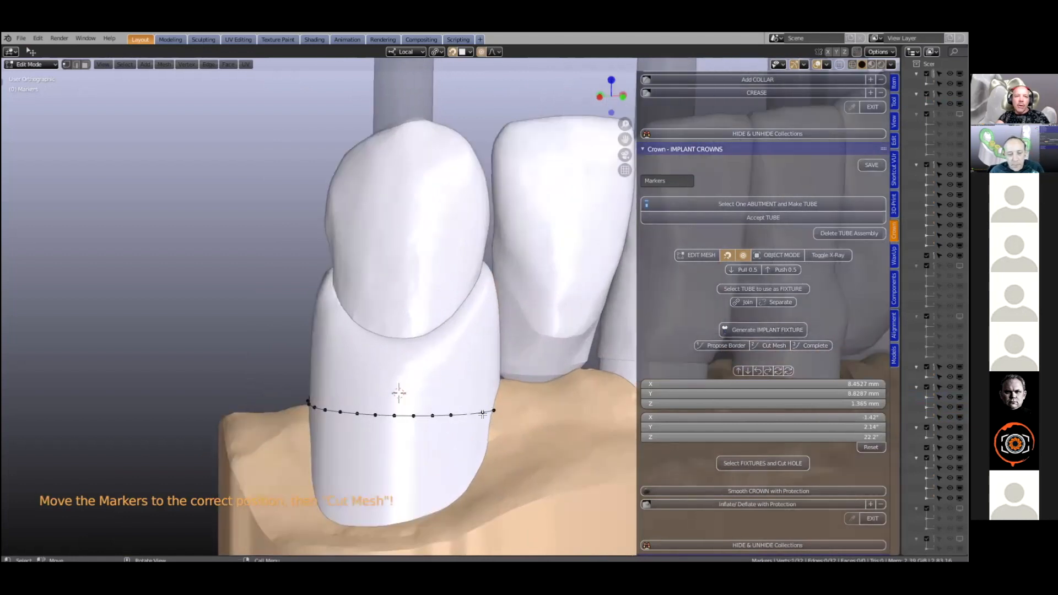
pyautogui.moveTo(484, 414); pyautogui.dragTo(473, 409, button='middle')
pyautogui.moveTo(473, 409)
pyautogui.mouseDown()
pyautogui.moveTo(480, 371)
pyautogui.moveTo(497, 361)
pyautogui.mouseUp()
pyautogui.moveTo(483, 400)
pyautogui.mouseDown(button='middle')
pyautogui.moveTo(319, 413)
pyautogui.moveTo(727, 192)
pyautogui.moveTo(832, 114)
pyautogui.mouseUp(button='middle')
pyautogui.click(838, 65)
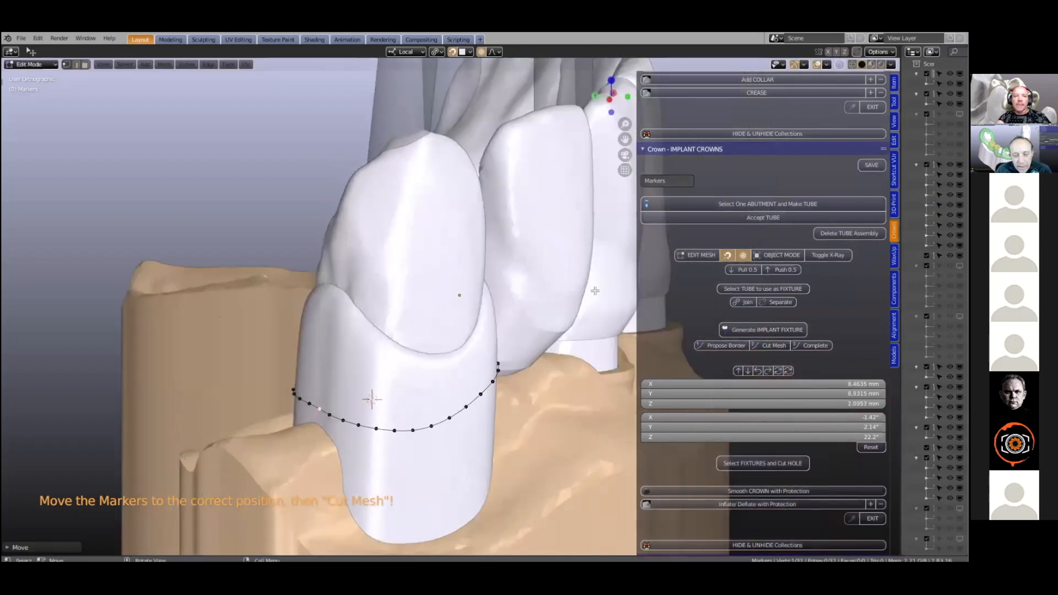
pyautogui.moveTo(501, 334)
pyautogui.mouseDown(button='middle')
pyautogui.moveTo(466, 370)
pyautogui.moveTo(473, 420)
pyautogui.moveTo(606, 254)
pyautogui.moveTo(826, 88)
pyautogui.mouseUp(button='middle')
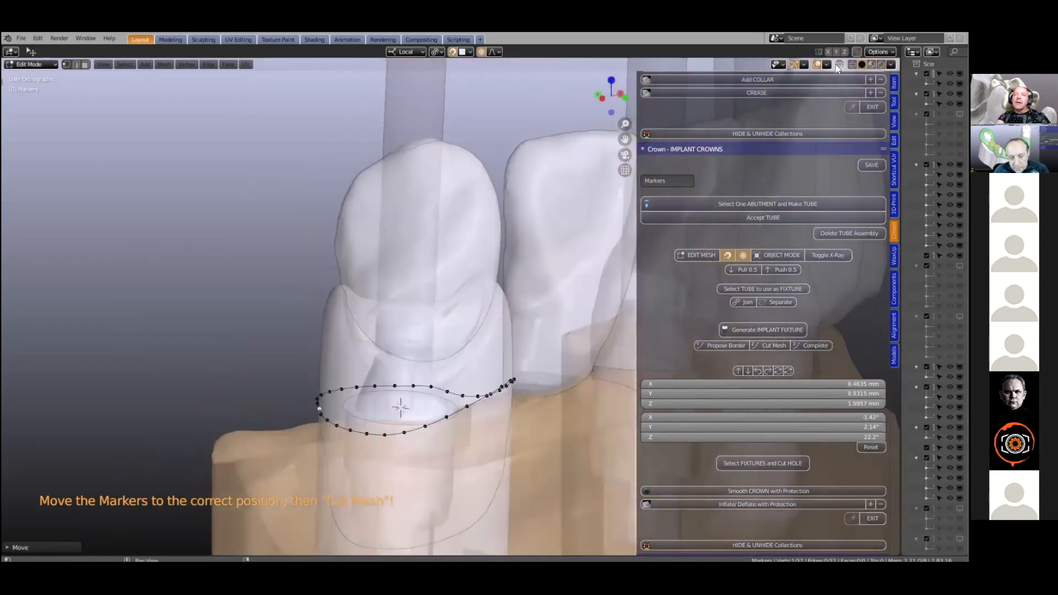
pyautogui.click(839, 65)
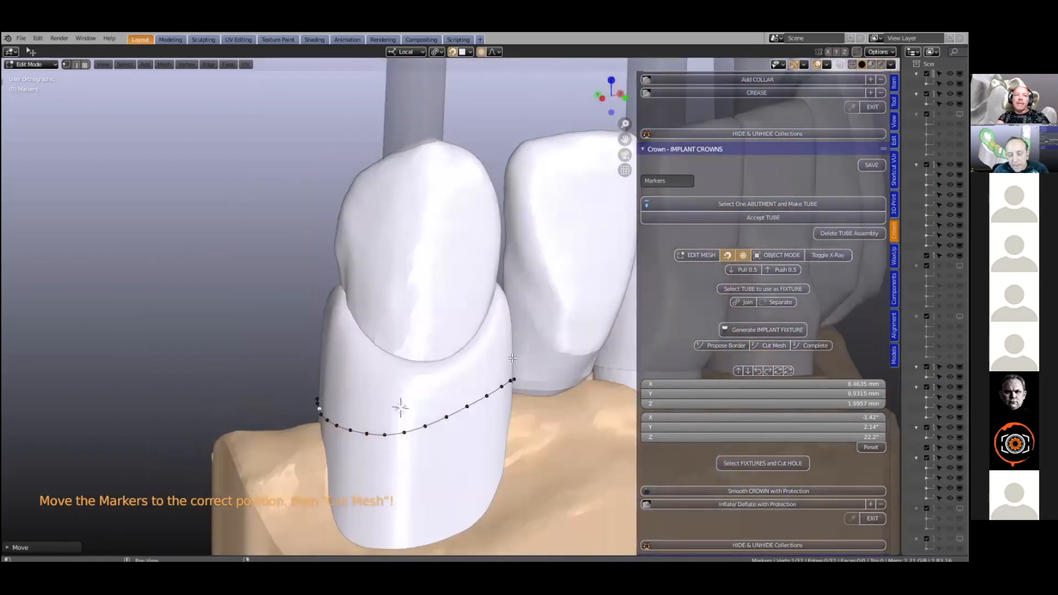
pyautogui.moveTo(458, 421); pyautogui.dragTo(439, 404, button='middle')
pyautogui.moveTo(503, 399)
pyautogui.mouseDown(button='middle')
pyautogui.moveTo(465, 402)
pyautogui.moveTo(490, 384)
pyautogui.mouseUp(button='middle')
pyautogui.scroll(3, 539, 318)
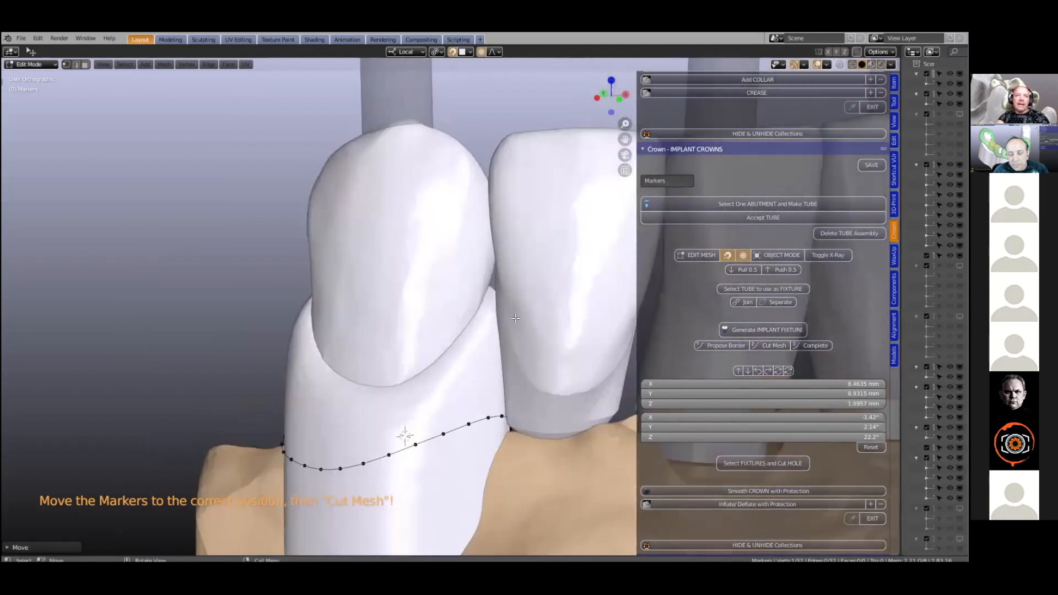
pyautogui.scroll(-3, 538, 276)
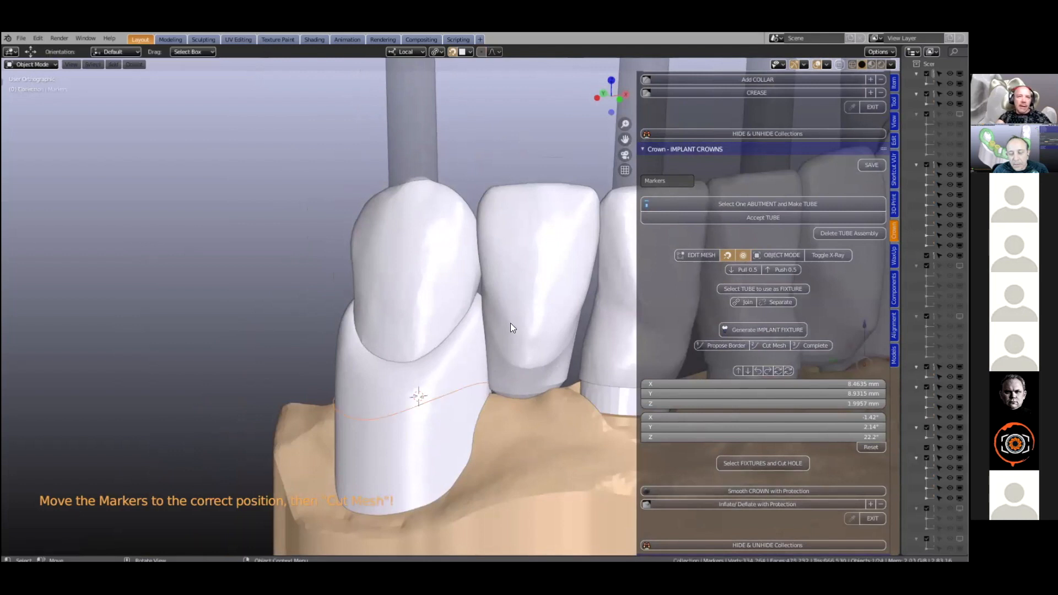
pyautogui.moveTo(474, 356); pyautogui.dragTo(513, 359, button='middle')
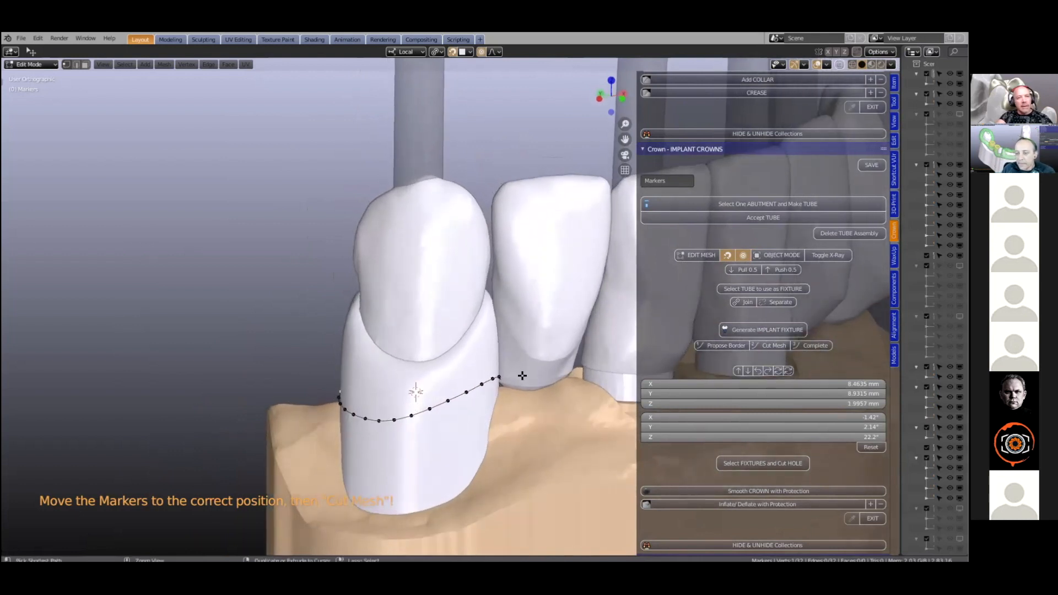
# Step: Undo the marker adjustments and the proposed border around the gum
pyautogui.hotkey('ctrl', 'z')
pyautogui.hotkey('ctrl', 'z')
pyautogui.hotkey('ctrl', 'z')
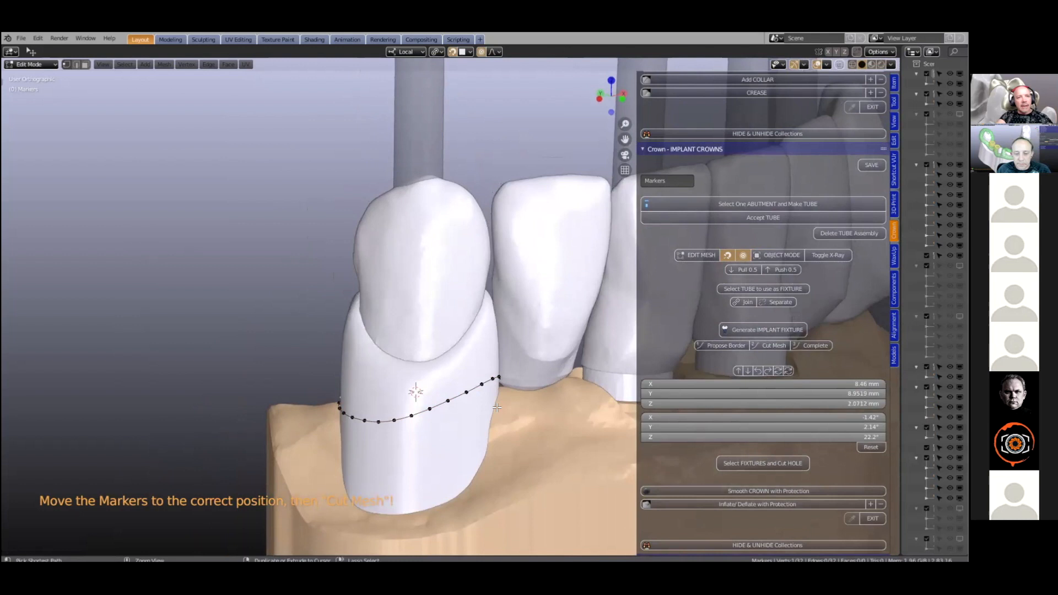
pyautogui.hotkey('ctrl', 'z')
pyautogui.hotkey('ctrl', 'z')
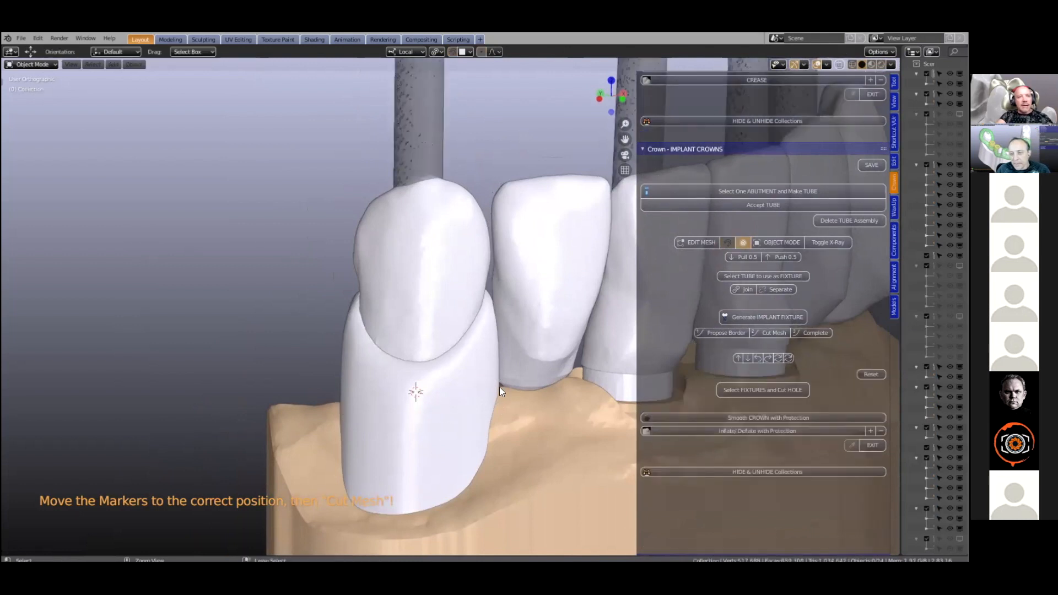
# Step: Select the neighbouring incisor together with the canine's gum and inspect both meshes in Edit Mode
pyautogui.click(529, 305)
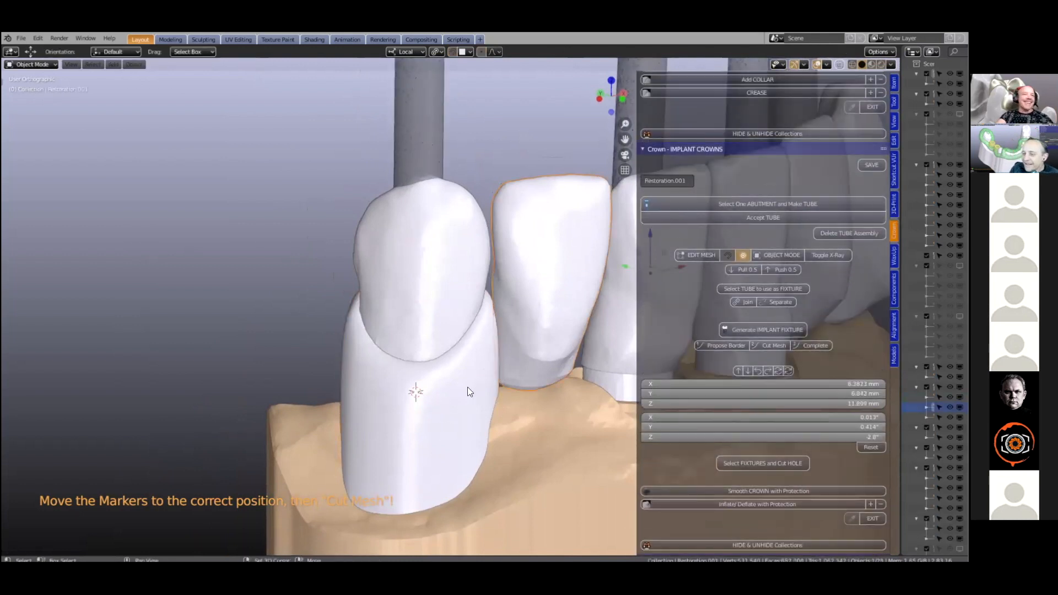
pyautogui.keyDown('shift'); pyautogui.click(468, 387); pyautogui.keyUp('shift')
pyautogui.moveTo(513, 348); pyautogui.dragTo(440, 344, button='middle')
pyautogui.scroll(2, 440, 346)
pyautogui.scroll(2, 447, 337)
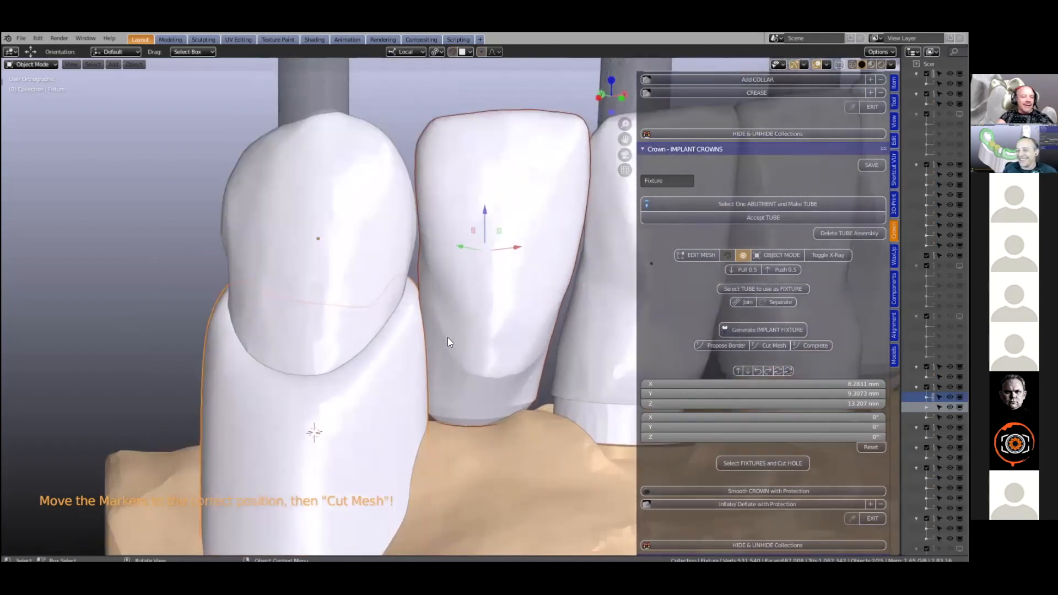
pyautogui.press('Tab')
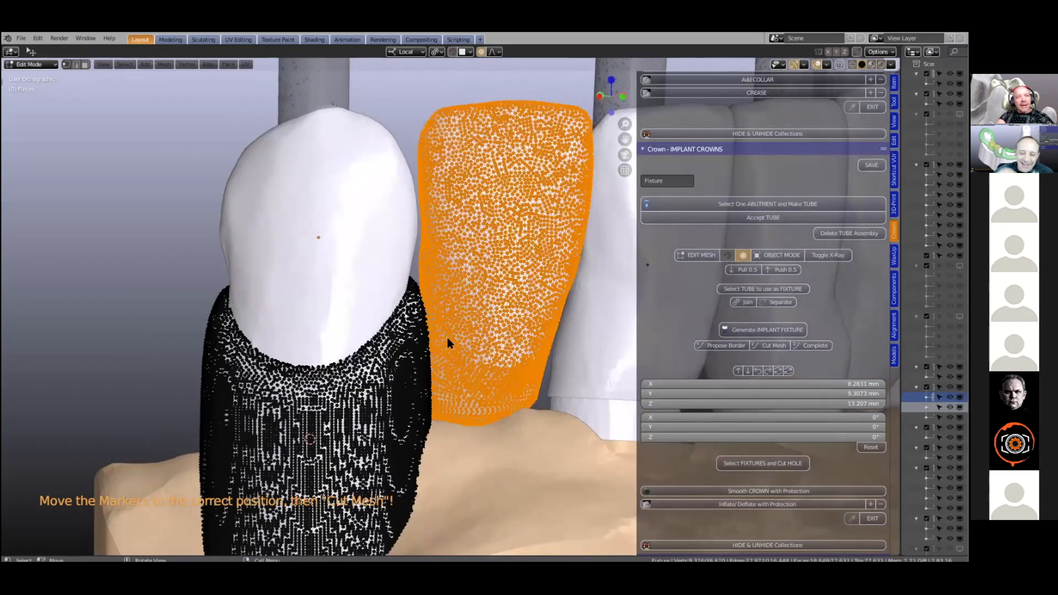
pyautogui.press('Tab')
# Step: Leave Edit Mode, select the neighbouring incisor together with the canine's gum, and merge them with an auto Boolean Union
pyautogui.click(443, 342)
pyautogui.press('Tab')
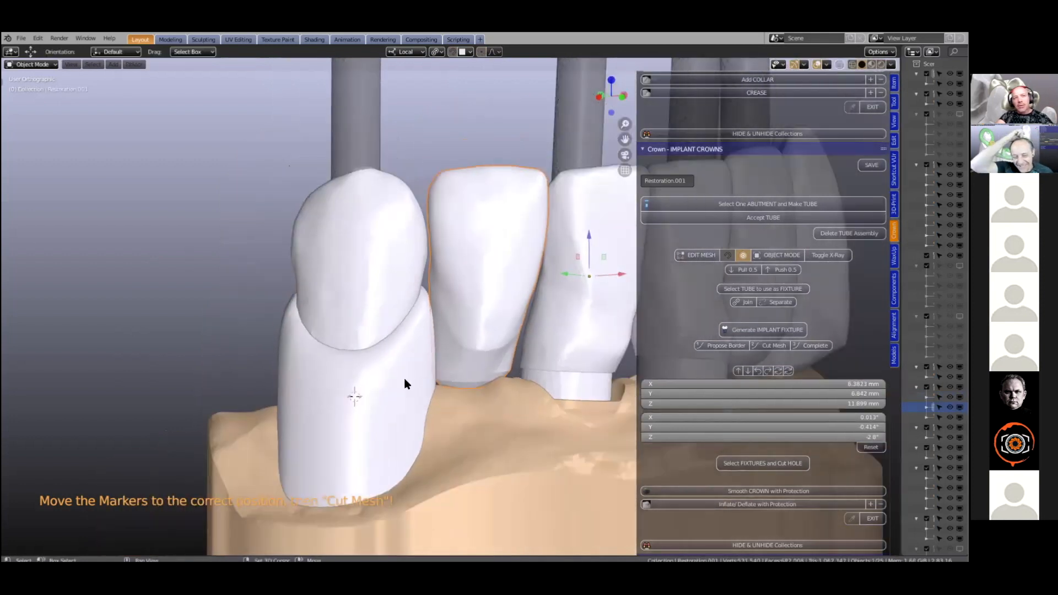
pyautogui.keyDown('shift'); pyautogui.click(405, 379); pyautogui.keyUp('shift')
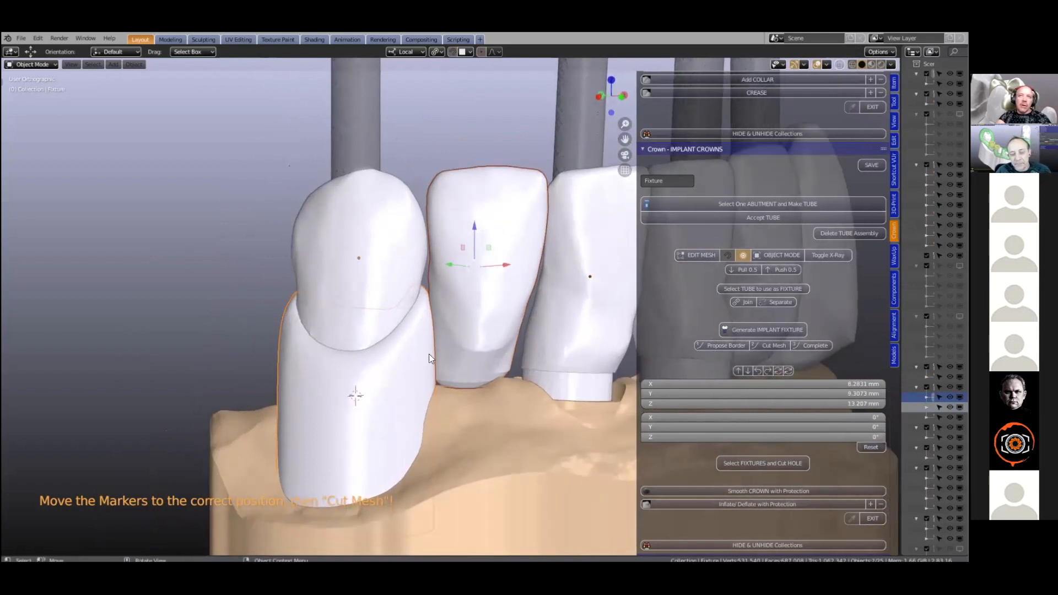
pyautogui.click(894, 140)
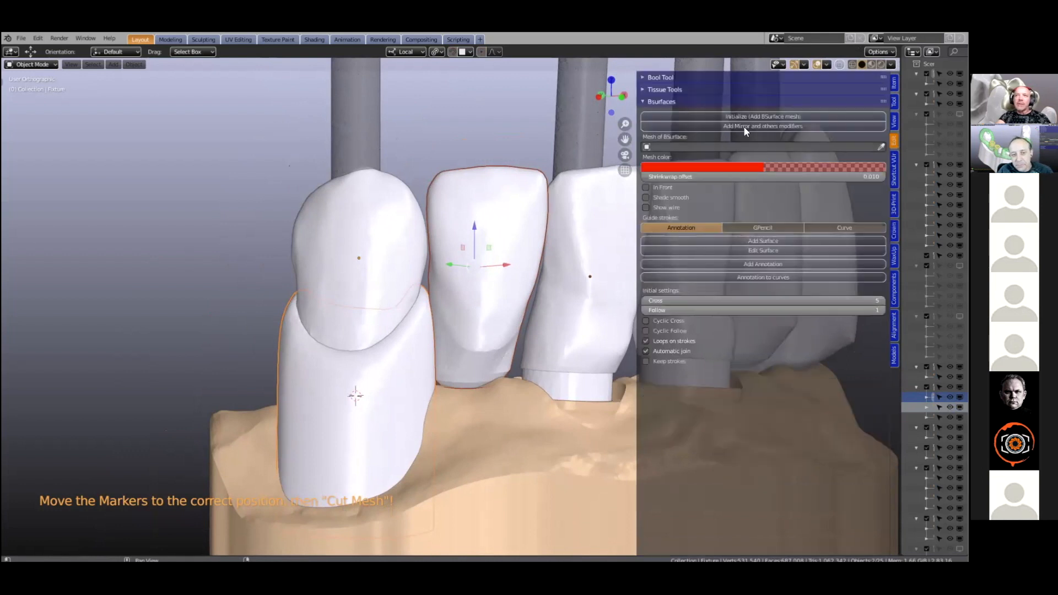
pyautogui.click(651, 78)
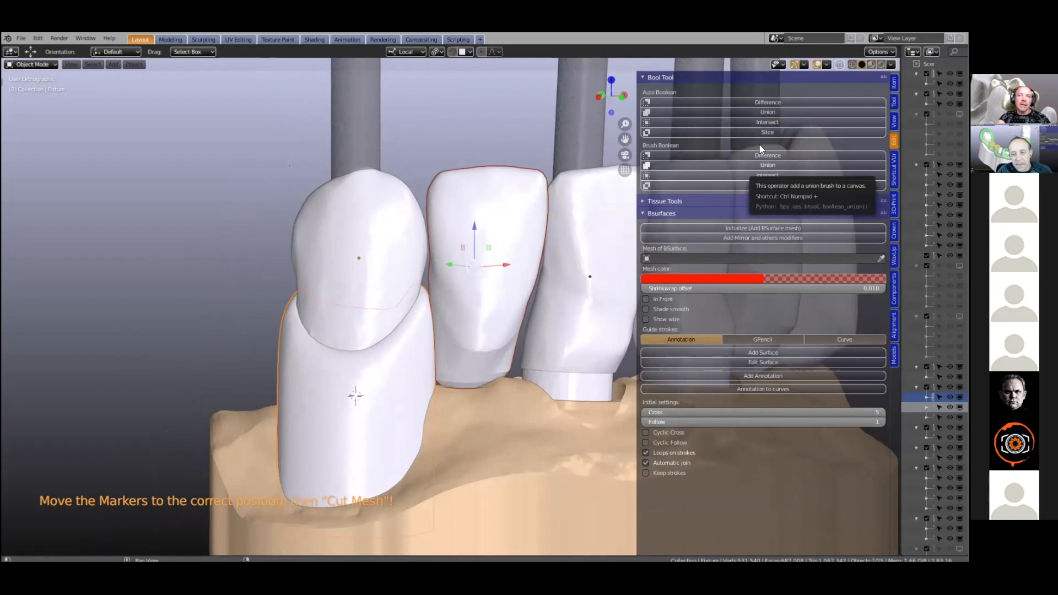
pyautogui.click(761, 113)
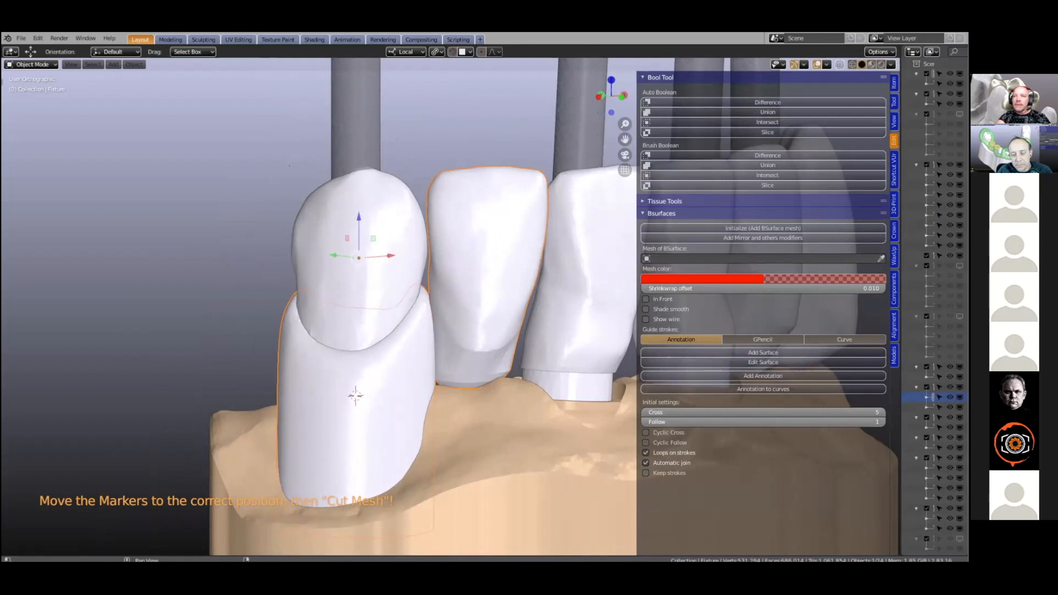
# Step: Propose a cutting border around the gum of the merged incisor-and-gum fixture
pyautogui.click(894, 231)
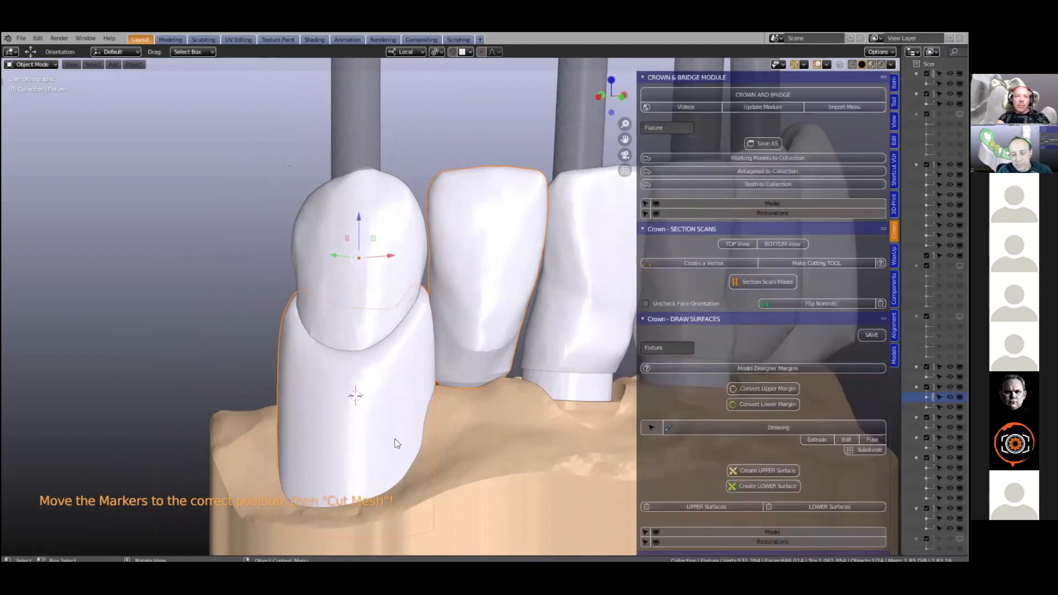
pyautogui.moveTo(400, 462); pyautogui.dragTo(401, 424, button='middle')
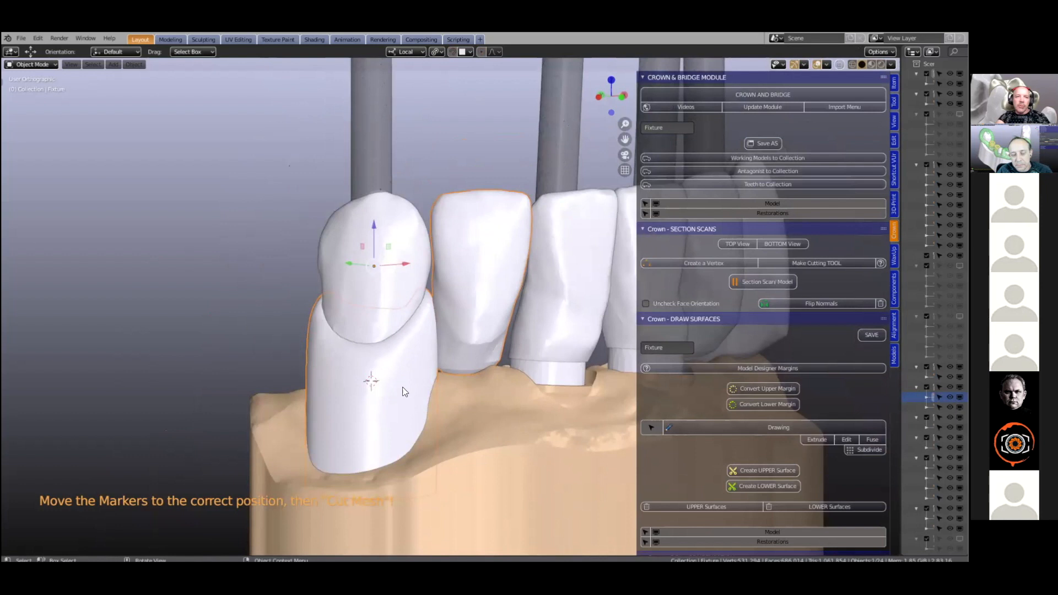
pyautogui.moveTo(409, 401); pyautogui.dragTo(419, 397, button='middle')
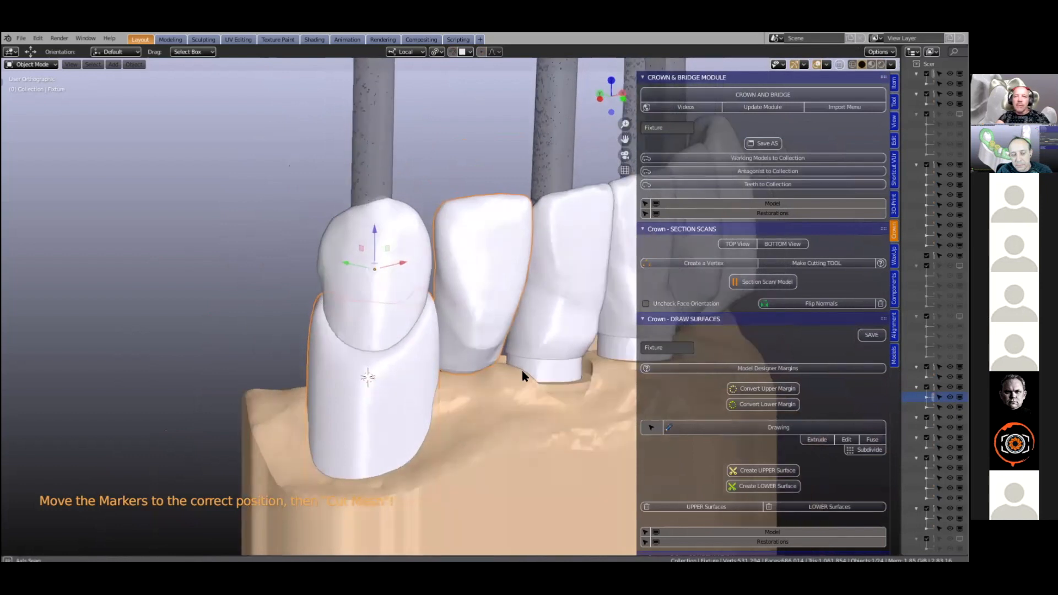
pyautogui.scroll(-5, 751, 405)
pyautogui.scroll(-20, 744, 408)
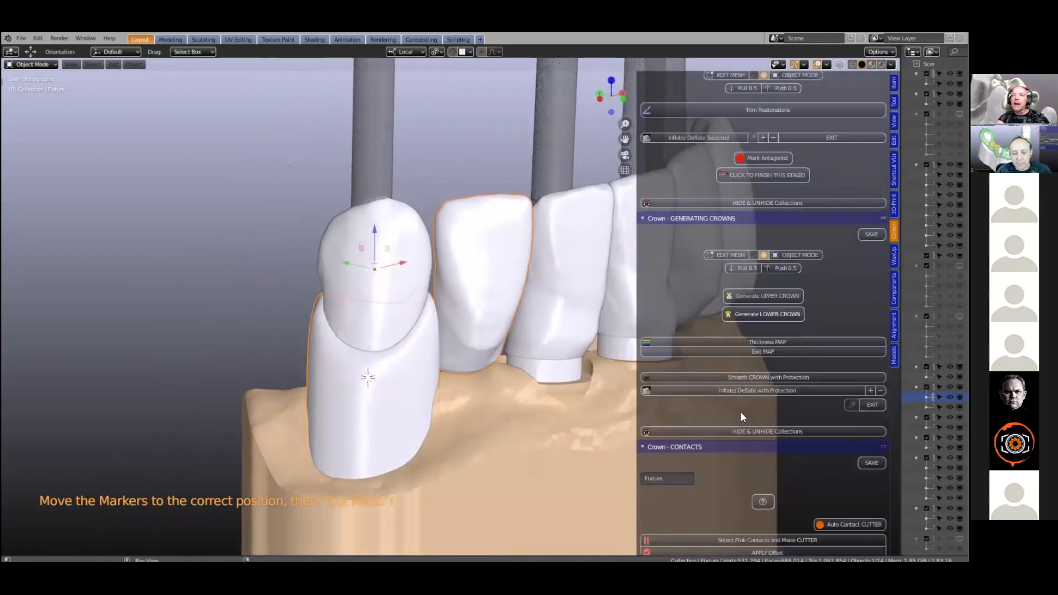
pyautogui.scroll(-8, 739, 410)
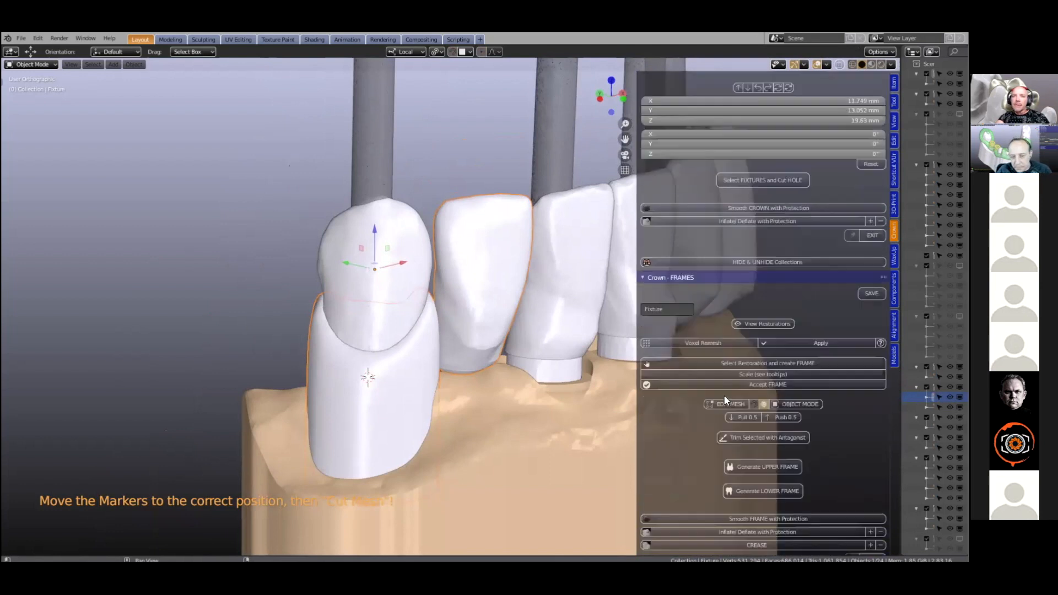
pyautogui.scroll(2, 717, 396)
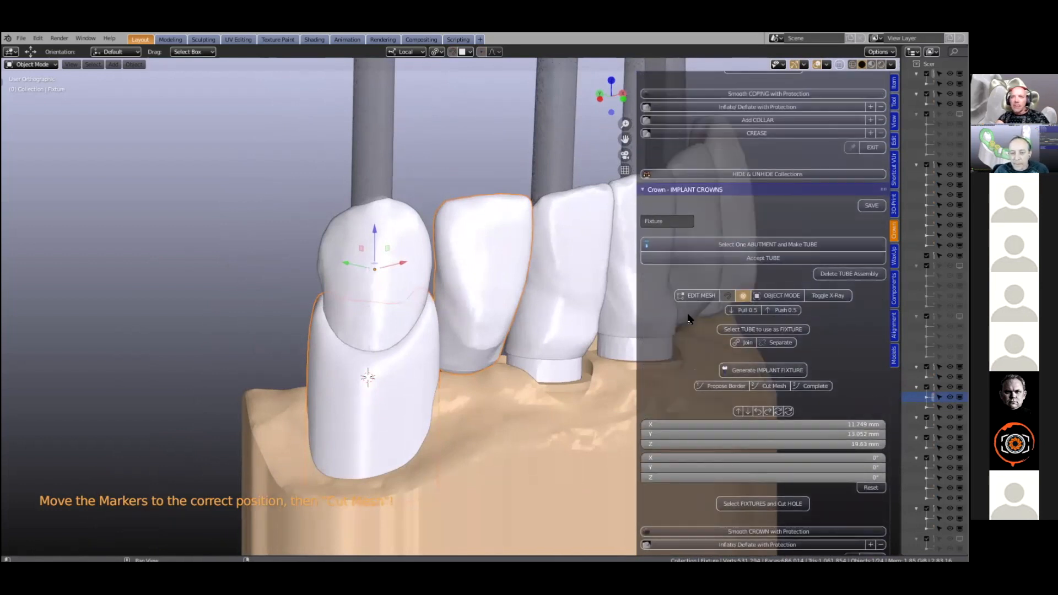
pyautogui.click(725, 385)
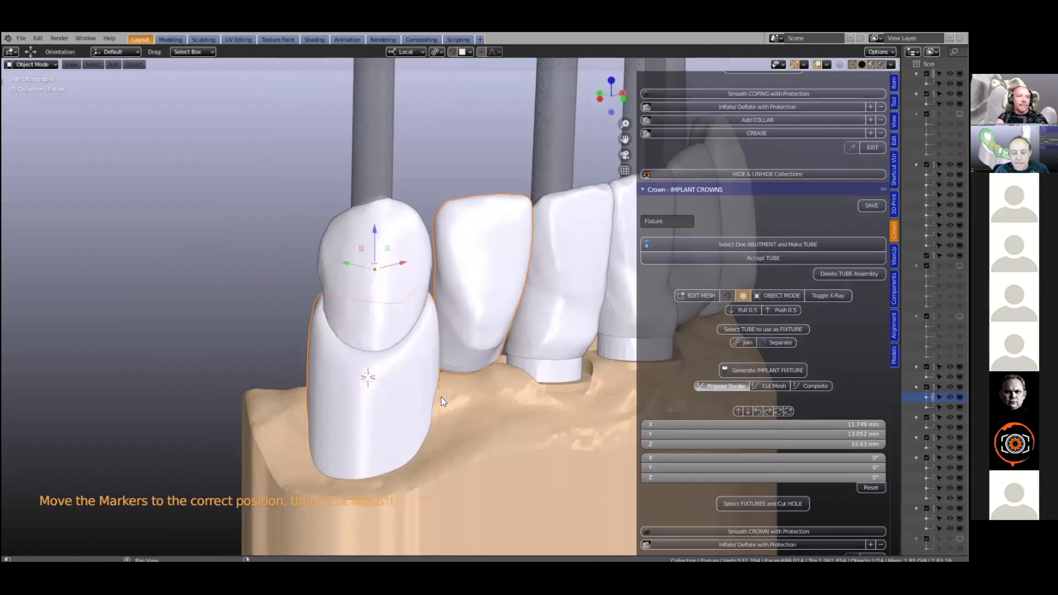
pyautogui.moveTo(384, 400); pyautogui.dragTo(439, 401, button='middle')
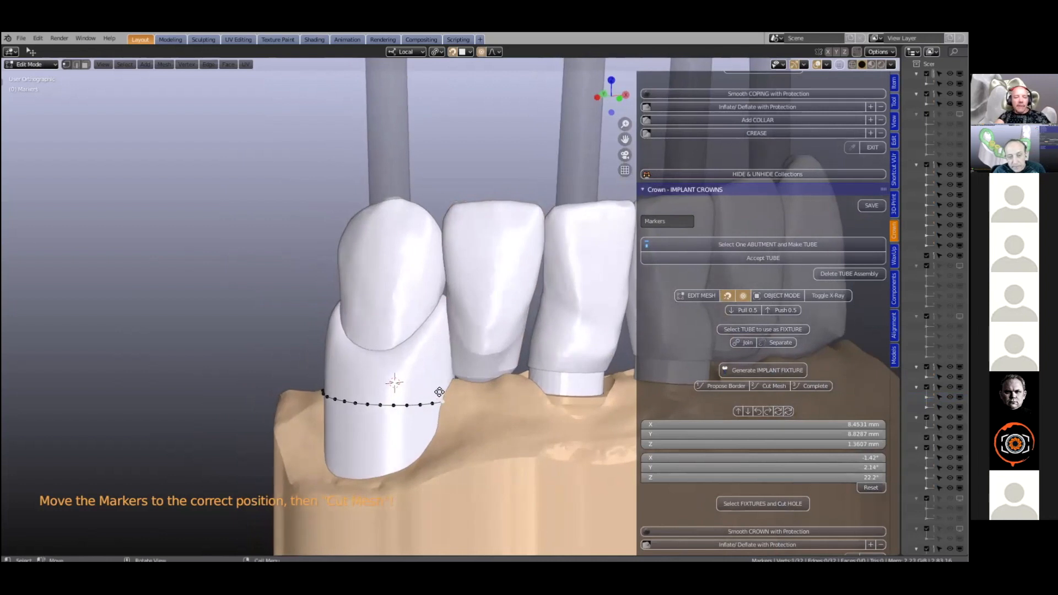
# Step: Raise the border markers on the gum's side facing the incisor and adjust them around the back of the gum
pyautogui.press('g')
pyautogui.click(426, 386)
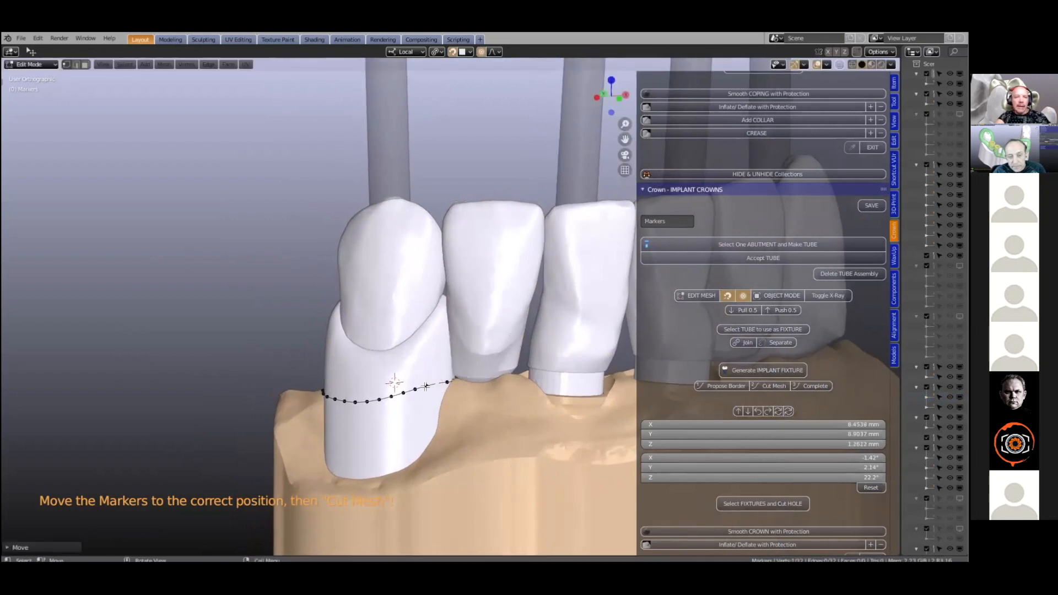
pyautogui.moveTo(361, 411)
pyautogui.mouseDown(button='middle')
pyautogui.moveTo(289, 429)
pyautogui.moveTo(240, 416)
pyautogui.mouseUp(button='middle')
pyautogui.press('g')
pyautogui.click(326, 412)
pyautogui.moveTo(239, 411); pyautogui.dragTo(239, 401)
# Step: Cut the mesh along the adjusted border, complete the implant fixture and check its trimmed base
pyautogui.moveTo(322, 412)
pyautogui.mouseDown(button='middle')
pyautogui.moveTo(355, 413)
pyautogui.moveTo(340, 404)
pyautogui.mouseUp(button='middle')
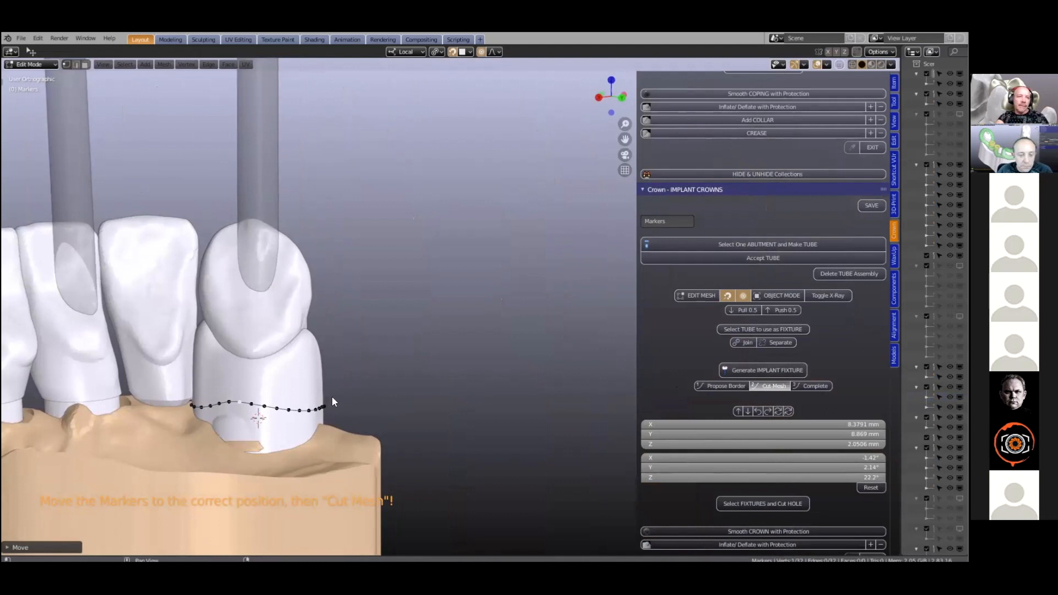
pyautogui.keyDown('shift'); pyautogui.moveTo(303, 390); pyautogui.dragTo(423, 345, button='middle'); pyautogui.keyUp('shift')
pyautogui.scroll(1, 401, 371)
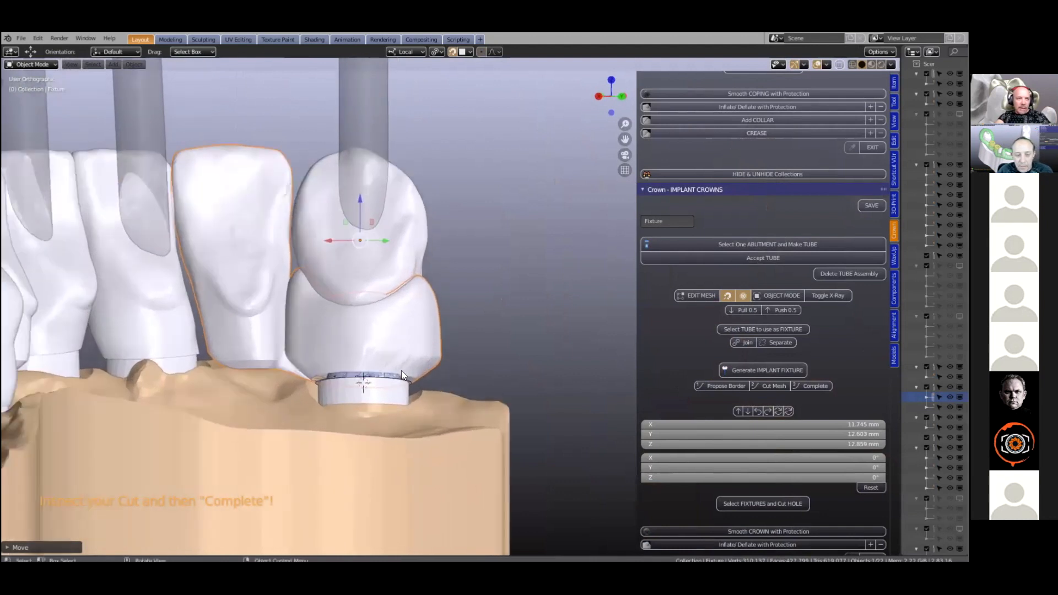
pyautogui.scroll(2, 402, 370)
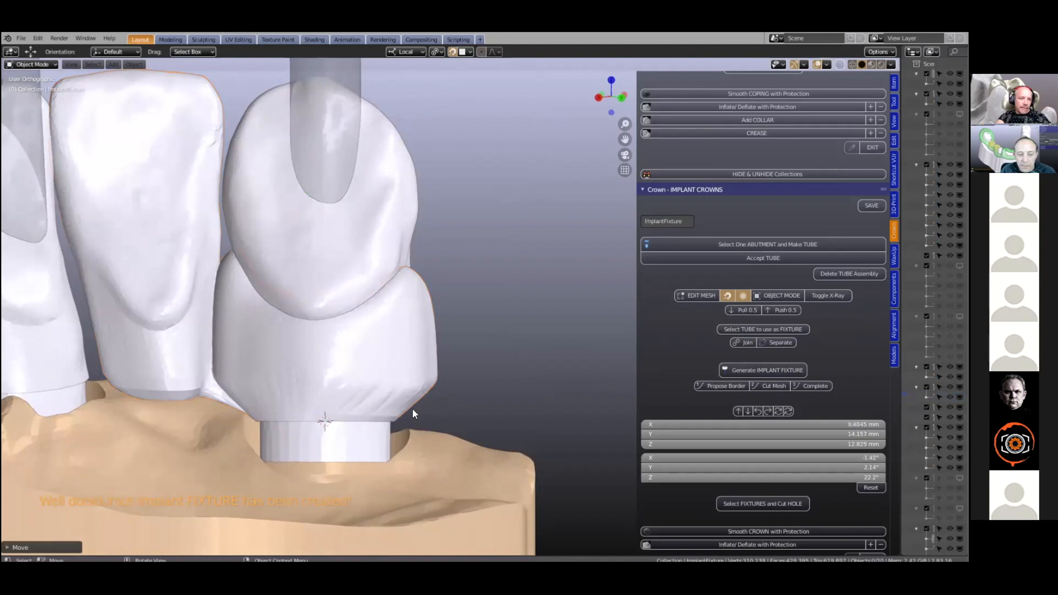
pyautogui.moveTo(407, 409)
pyautogui.mouseDown(button='middle')
pyautogui.moveTo(232, 408)
pyautogui.moveTo(423, 400)
pyautogui.moveTo(371, 388)
pyautogui.moveTo(394, 399)
pyautogui.mouseUp(button='middle')
pyautogui.scroll(-3, 370, 389)
pyautogui.keyDown('shift'); pyautogui.moveTo(472, 402); pyautogui.dragTo(363, 407, button='middle'); pyautogui.keyUp('shift')
pyautogui.scroll(2, 364, 410)
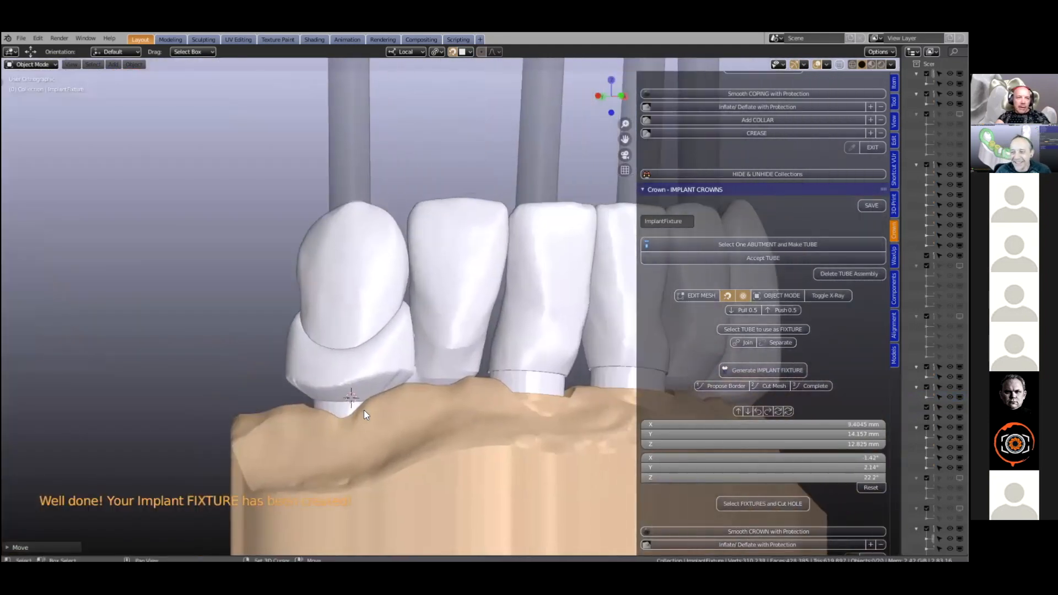
# Step: Smooth the trimmed lower edge of the merged fixture with protection, front and back, and exit sculpting
pyautogui.click(418, 358)
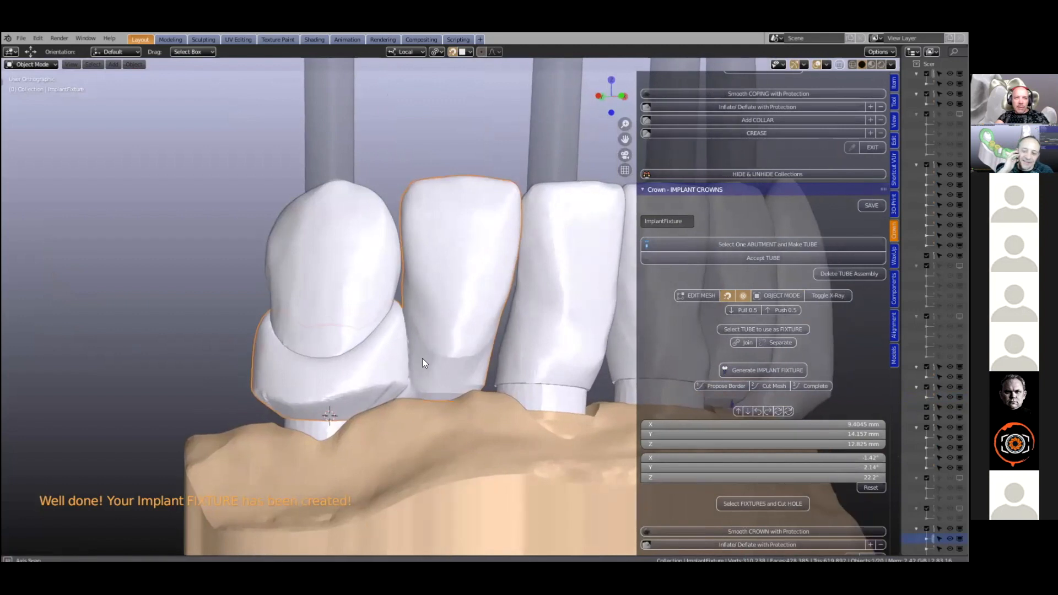
pyautogui.scroll(-6, 715, 404)
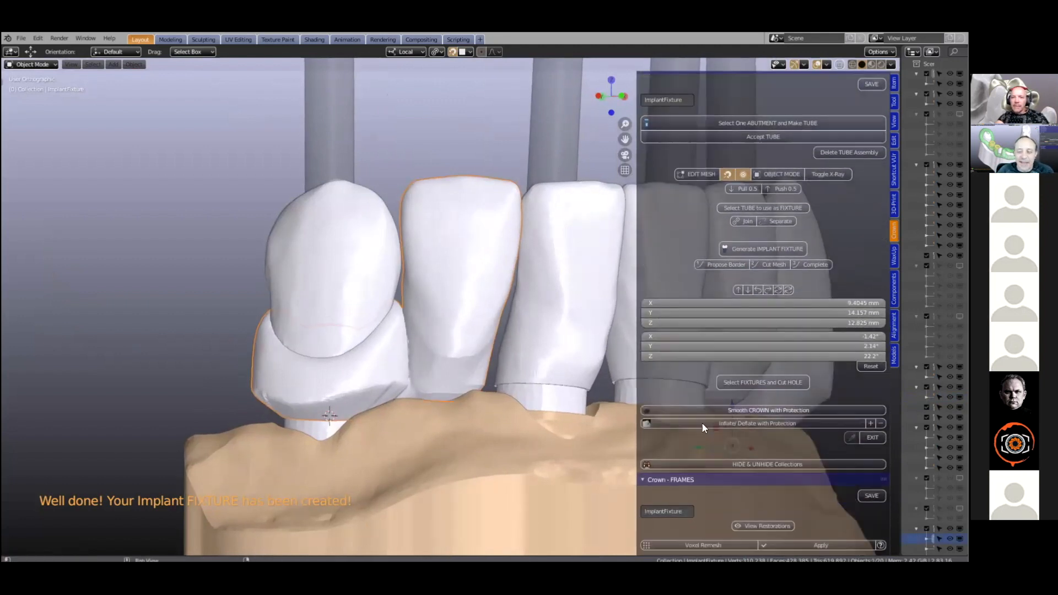
pyautogui.click(724, 369)
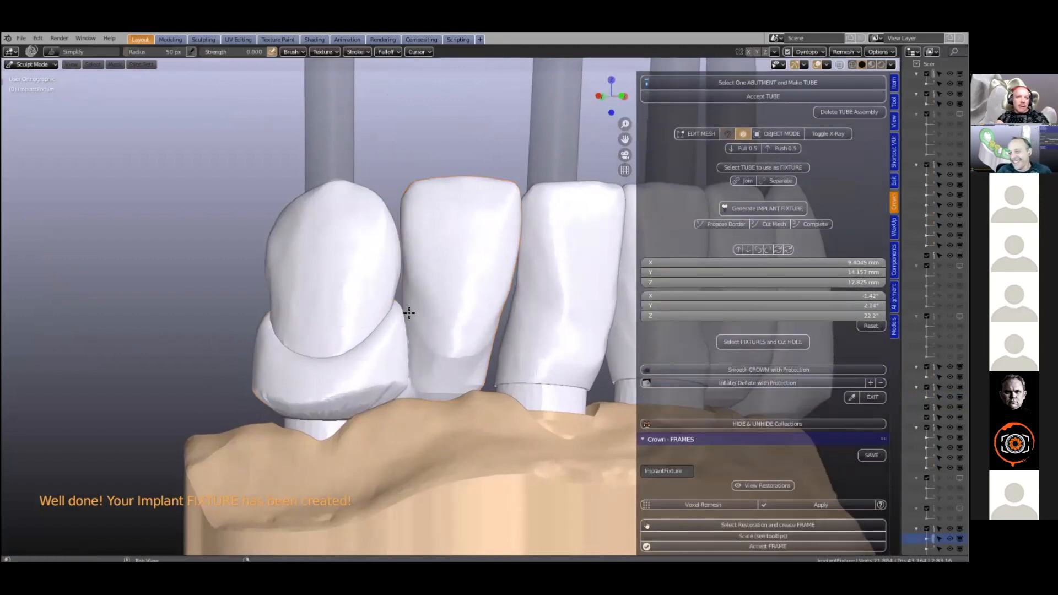
pyautogui.moveTo(304, 411)
pyautogui.mouseDown()
pyautogui.moveTo(331, 395)
pyautogui.moveTo(264, 401)
pyautogui.moveTo(282, 412)
pyautogui.mouseUp()
pyautogui.moveTo(343, 418)
pyautogui.mouseDown(button='middle')
pyautogui.moveTo(358, 419)
pyautogui.moveTo(330, 432)
pyautogui.moveTo(255, 392)
pyautogui.mouseUp(button='middle')
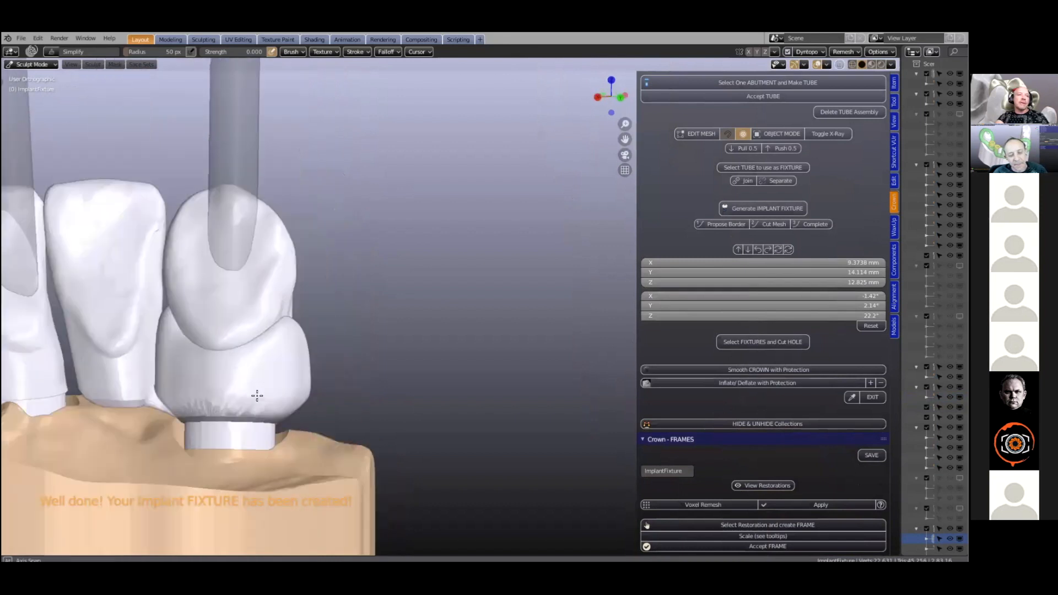
pyautogui.moveTo(160, 405)
pyautogui.mouseDown()
pyautogui.moveTo(171, 432)
pyautogui.moveTo(147, 327)
pyautogui.moveTo(89, 339)
pyautogui.moveTo(156, 420)
pyautogui.moveTo(167, 419)
pyautogui.mouseUp()
pyautogui.moveTo(401, 421)
pyautogui.mouseDown(button='middle')
pyautogui.moveTo(282, 441)
pyautogui.moveTo(195, 422)
pyautogui.mouseUp(button='middle')
pyautogui.scroll(-2, 281, 433)
pyautogui.moveTo(325, 425); pyautogui.dragTo(272, 434, button='middle')
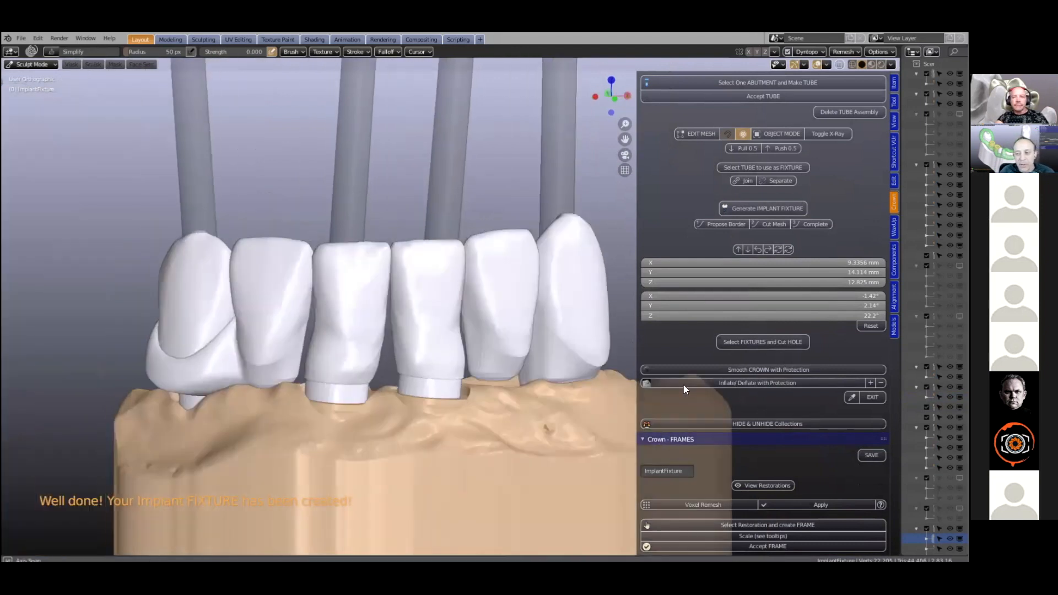
pyautogui.scroll(1, 271, 433)
pyautogui.click(851, 398)
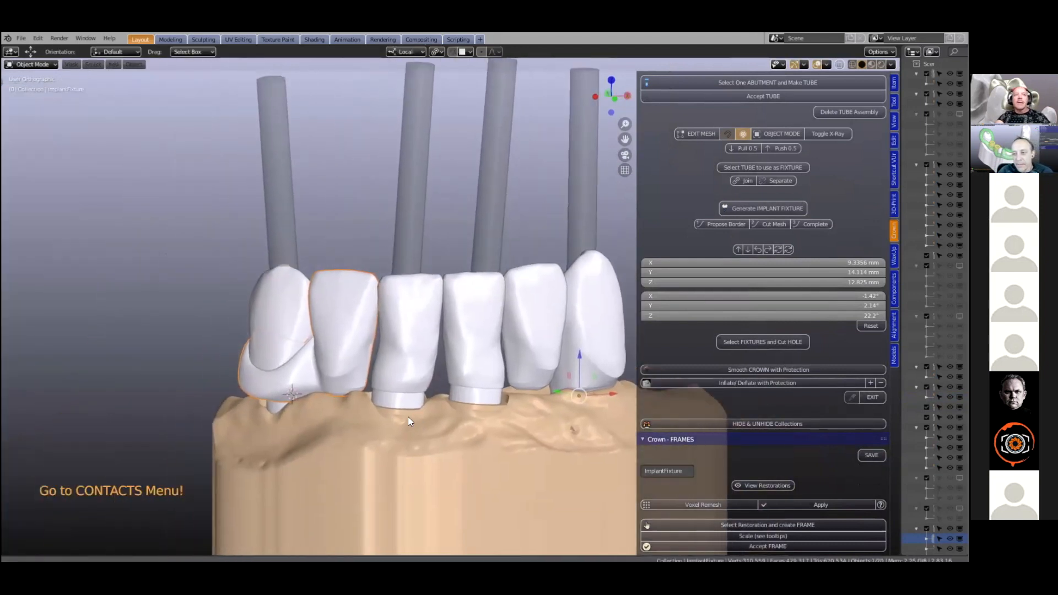
# Step: Examine the bridge from several angles, selecting individual teeth to check which parts form one unit
pyautogui.moveTo(408, 423); pyautogui.dragTo(347, 322, button='middle')
pyautogui.click(340, 279)
pyautogui.moveTo(340, 282); pyautogui.dragTo(478, 316, button='middle')
pyautogui.click(464, 343)
pyautogui.scroll(2, 521, 373)
pyautogui.scroll(-1, 521, 374)
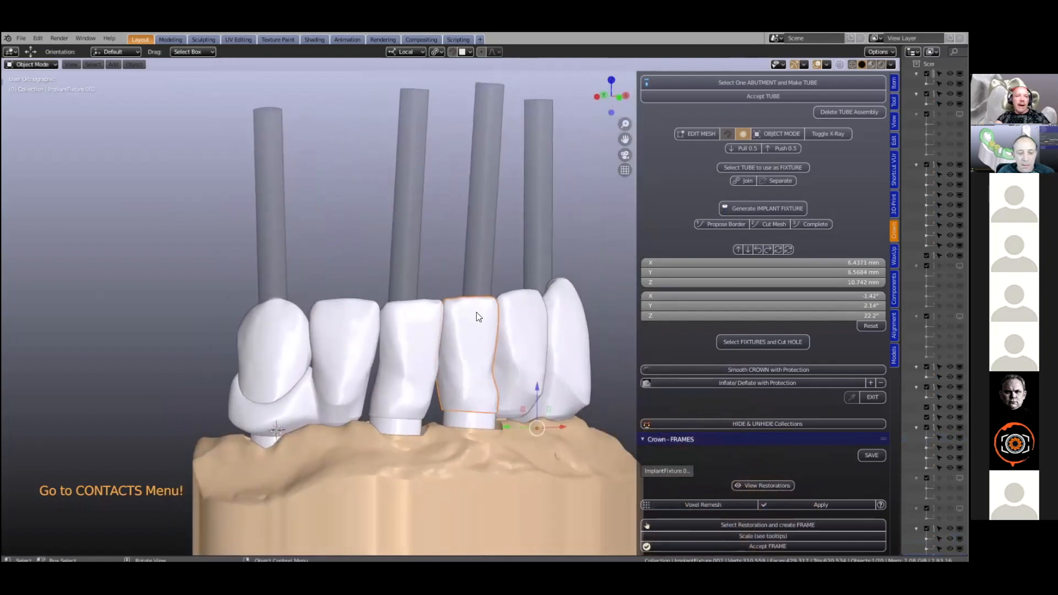
pyautogui.click(377, 363)
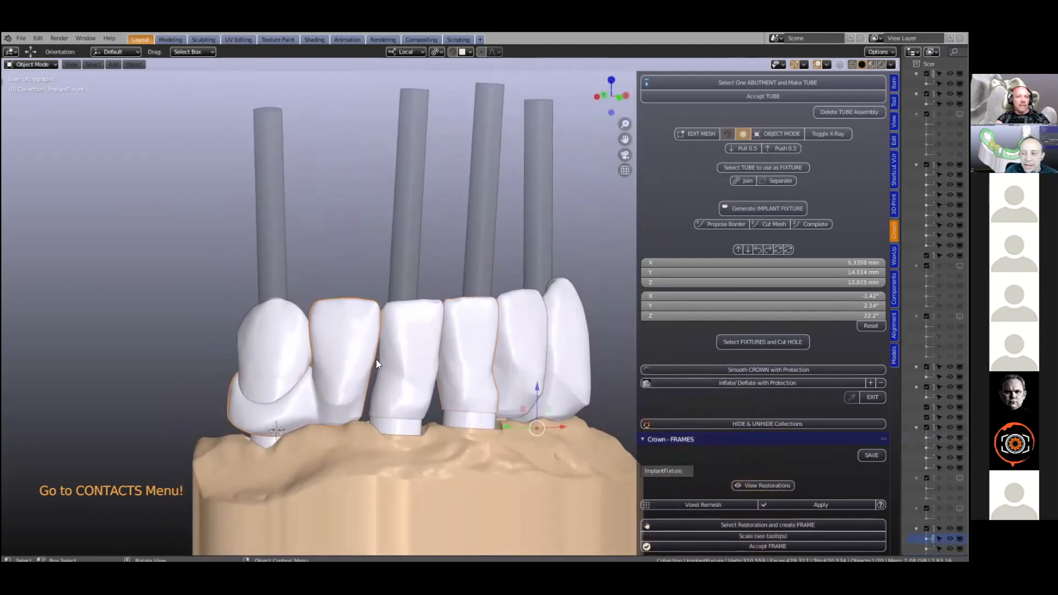
pyautogui.moveTo(377, 361); pyautogui.dragTo(358, 363, button='middle')
# Step: Temporarily hide the library canine to examine the gum base beneath it, and unhide it again
pyautogui.click(291, 342)
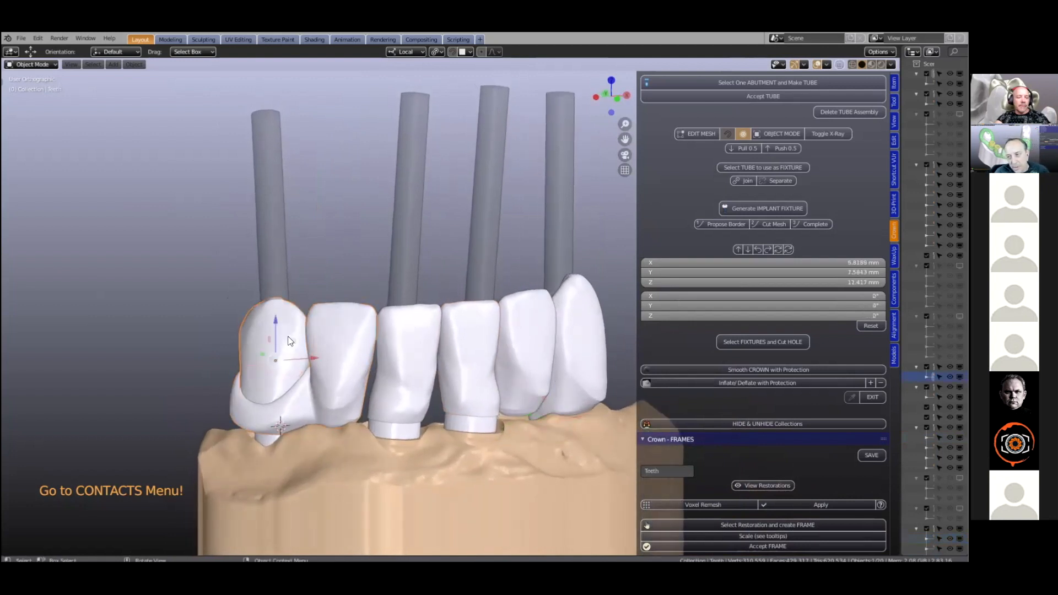
pyautogui.press('h')
pyautogui.moveTo(290, 340); pyautogui.dragTo(332, 341, button='middle')
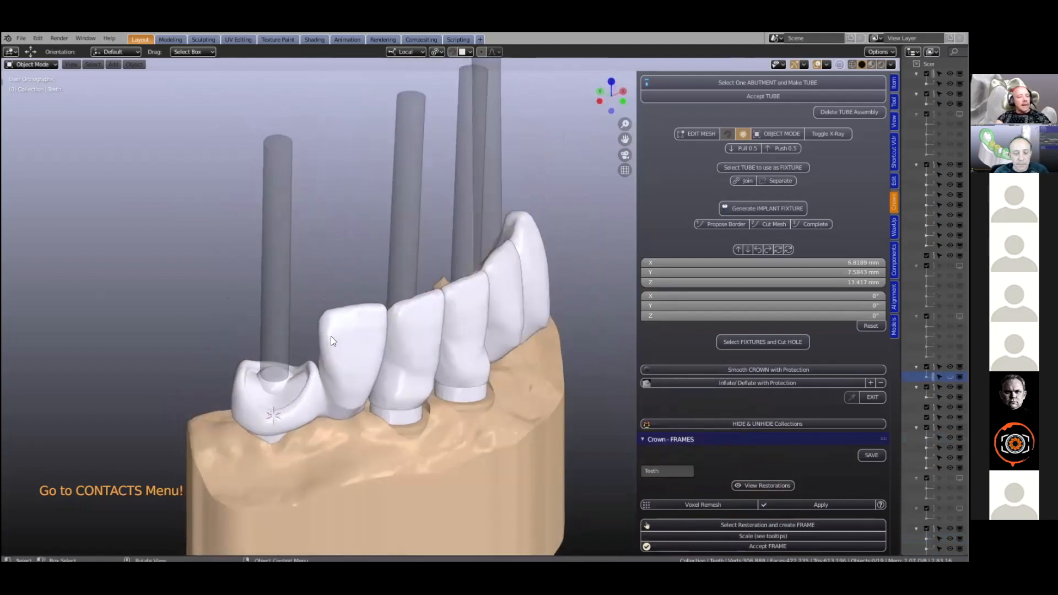
pyautogui.hotkey('alt', 'h')
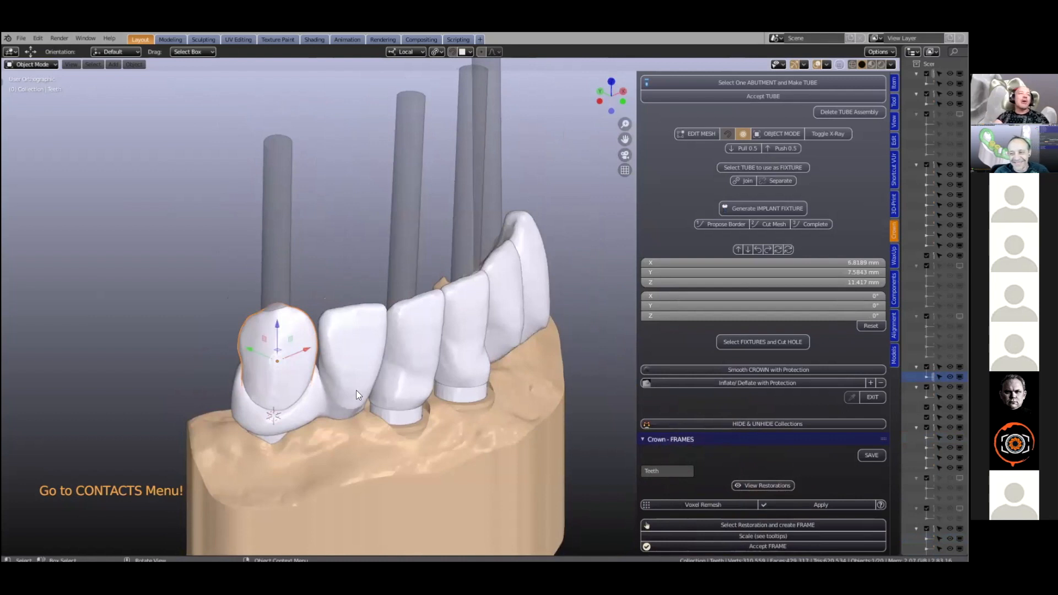
# Step: Select the merged incisor-and-gum fixture with the adjacent incisor fixture and send them to the collection as bridge units
pyautogui.moveTo(336, 385); pyautogui.dragTo(355, 357, button='middle')
pyautogui.keyDown('shift'); pyautogui.click(360, 356); pyautogui.keyUp('shift')
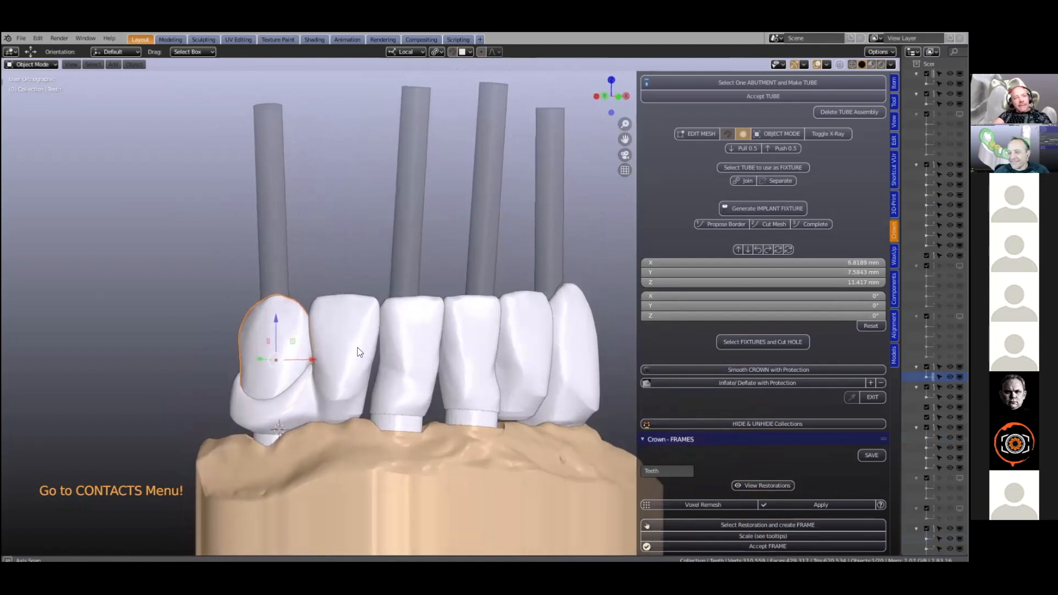
pyautogui.keyDown('shift'); pyautogui.click(419, 327); pyautogui.keyUp('shift')
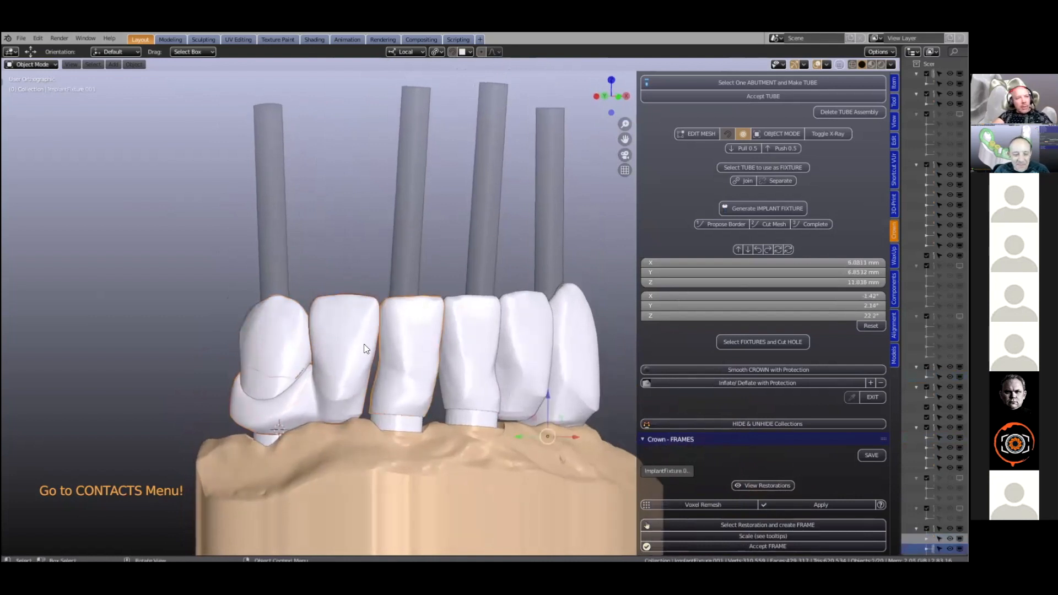
pyautogui.moveTo(418, 343); pyautogui.dragTo(440, 351, button='middle')
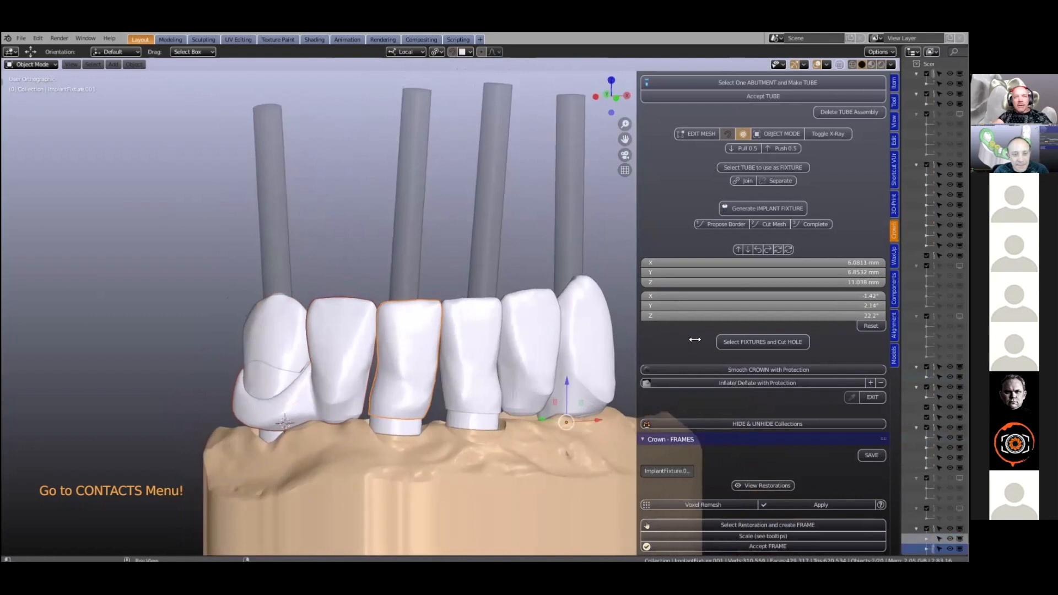
pyautogui.scroll(5, 693, 339)
pyautogui.scroll(15, 695, 341)
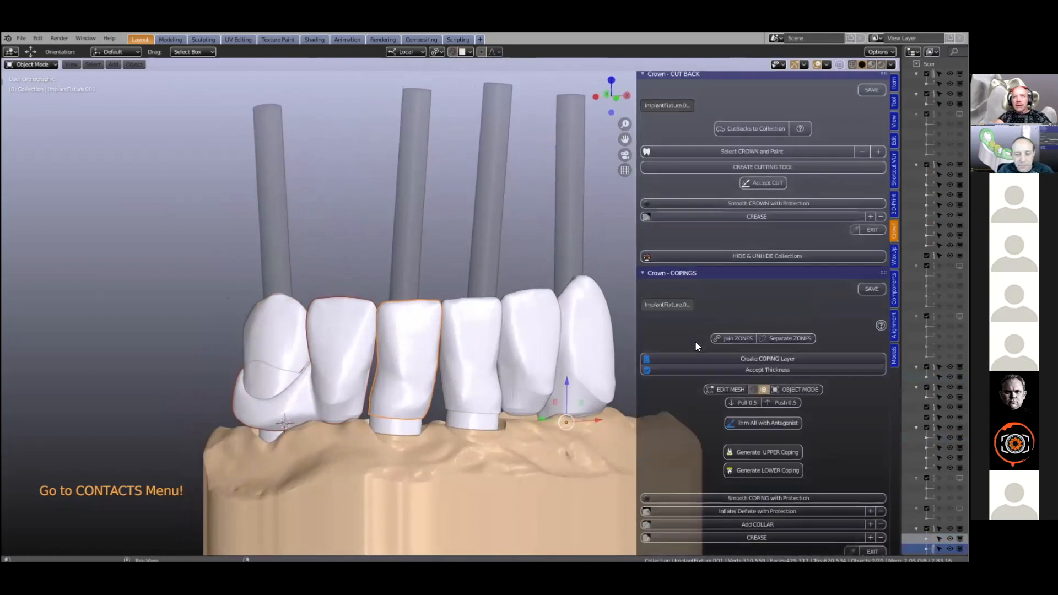
pyautogui.scroll(14, 697, 356)
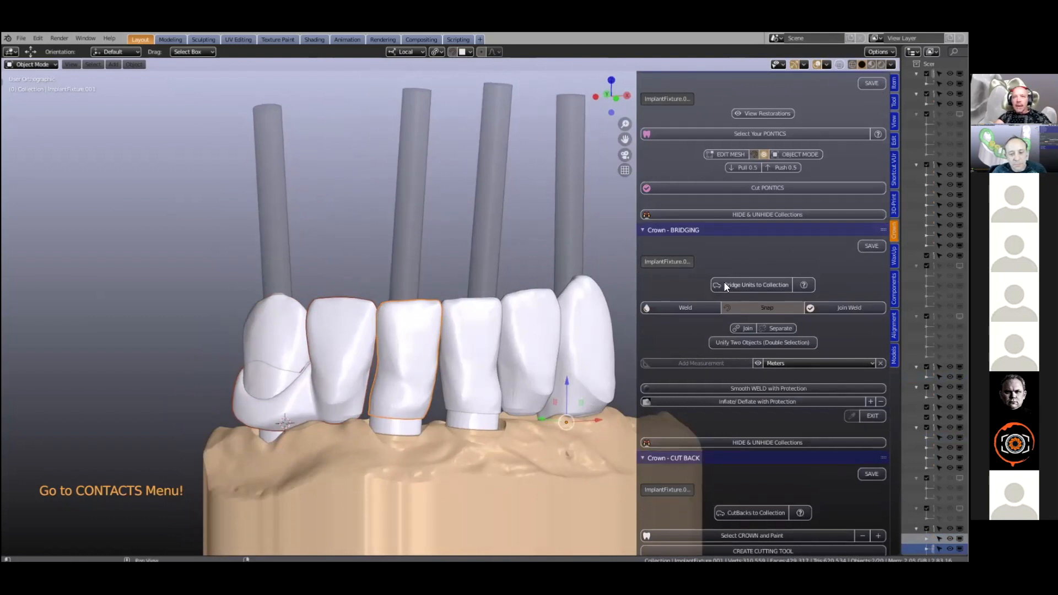
pyautogui.click(739, 285)
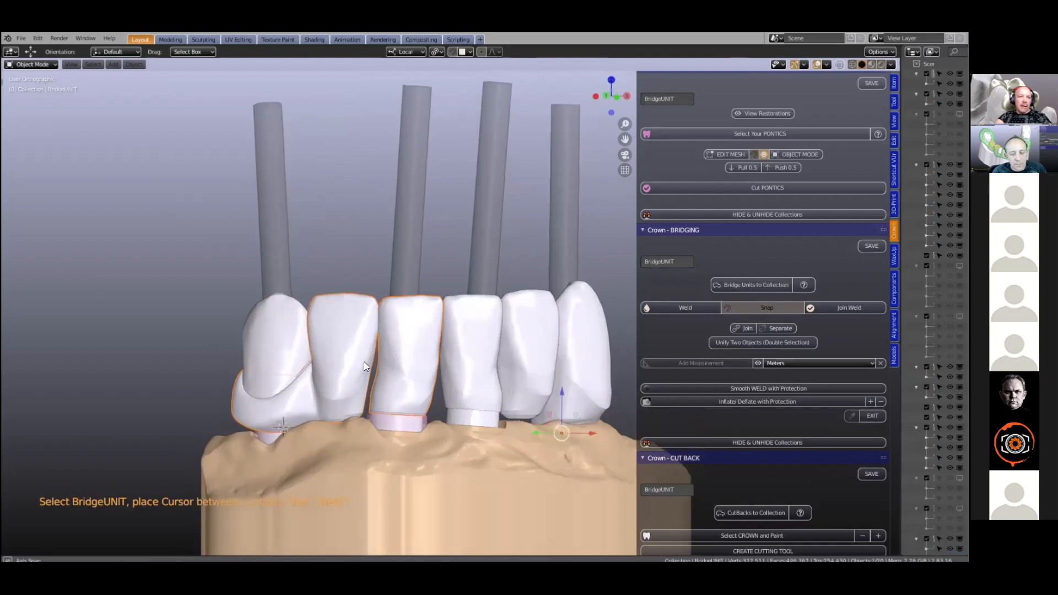
# Step: Place the 3D cursor at the contact between the two selected bridge units and create a weld connector there
pyautogui.scroll(6, 356, 397)
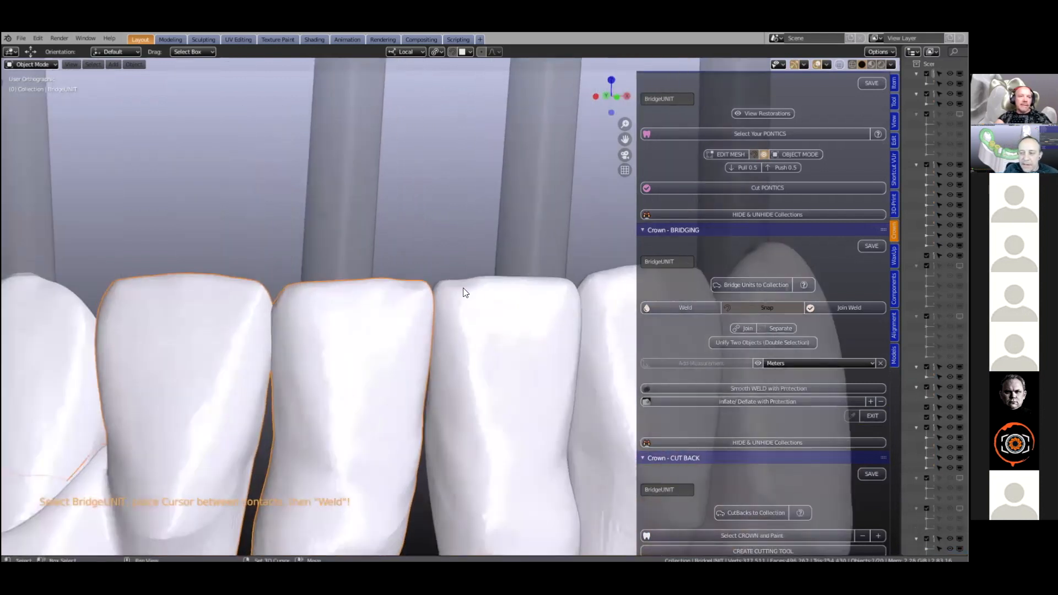
pyautogui.keyDown('shift'); pyautogui.moveTo(290, 383); pyautogui.dragTo(408, 257, button='middle'); pyautogui.keyUp('shift')
pyautogui.scroll(-1, 403, 263)
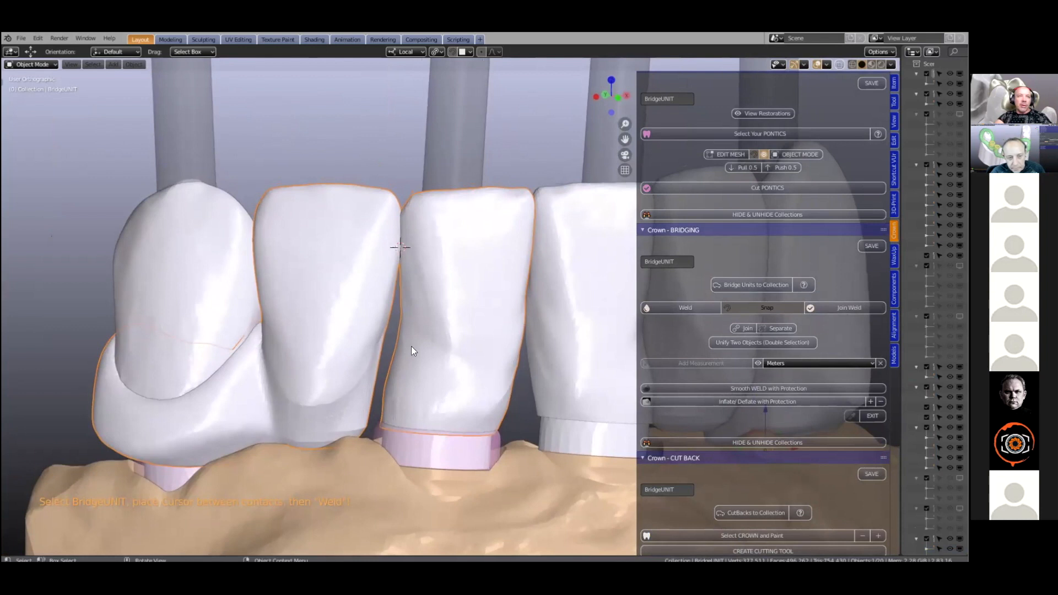
pyautogui.scroll(-3, 444, 279)
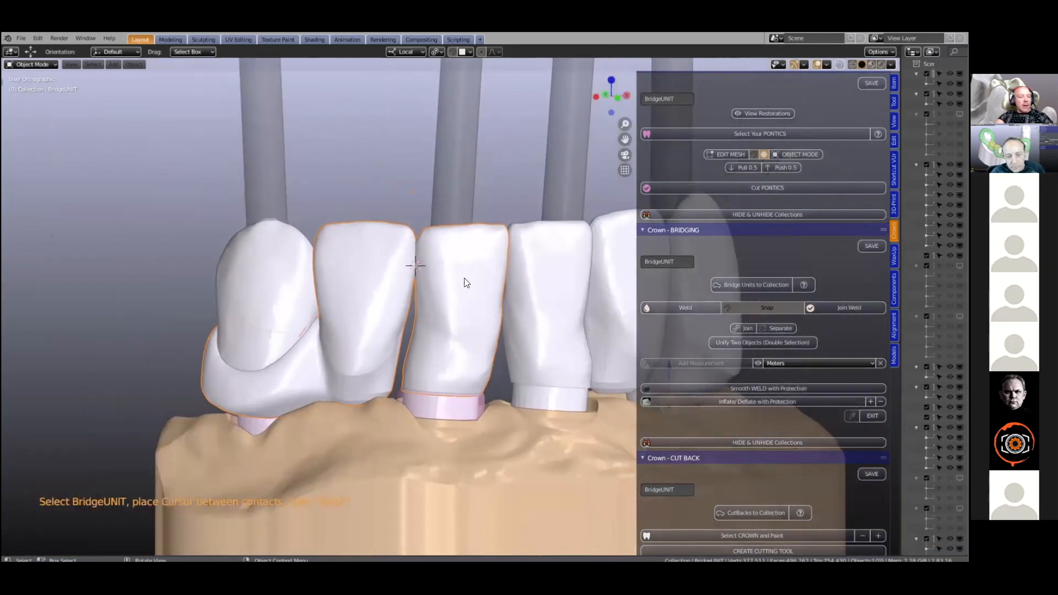
pyautogui.click(672, 309)
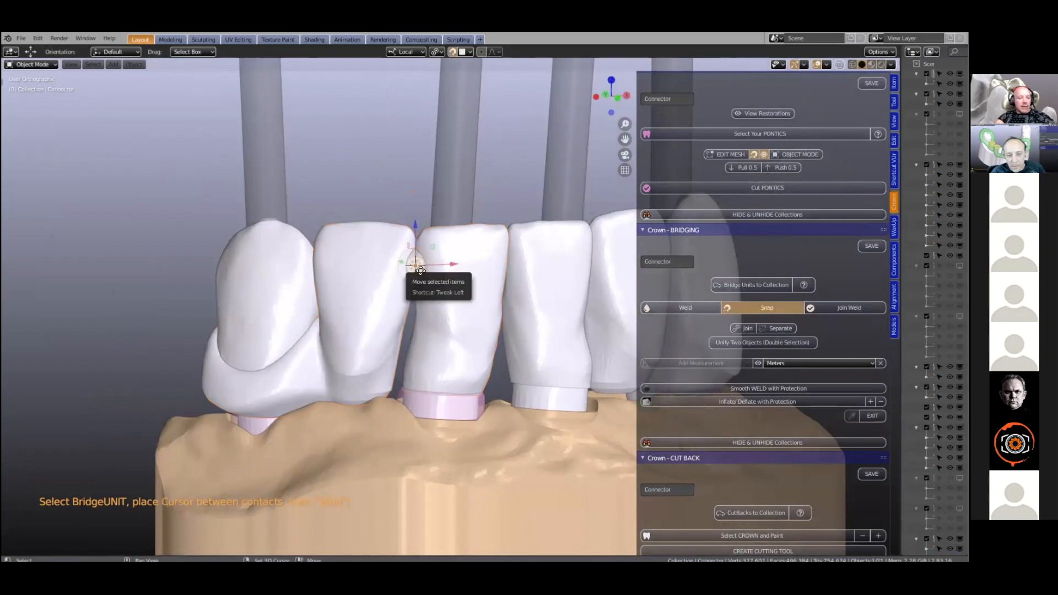
# Step: Duplicate the connector twice down the front of the contact between the incisors, extending the weld toward the gum
pyautogui.hotkey('shift', 'd')
pyautogui.click(419, 311)
pyautogui.hotkey('shift', 'd')
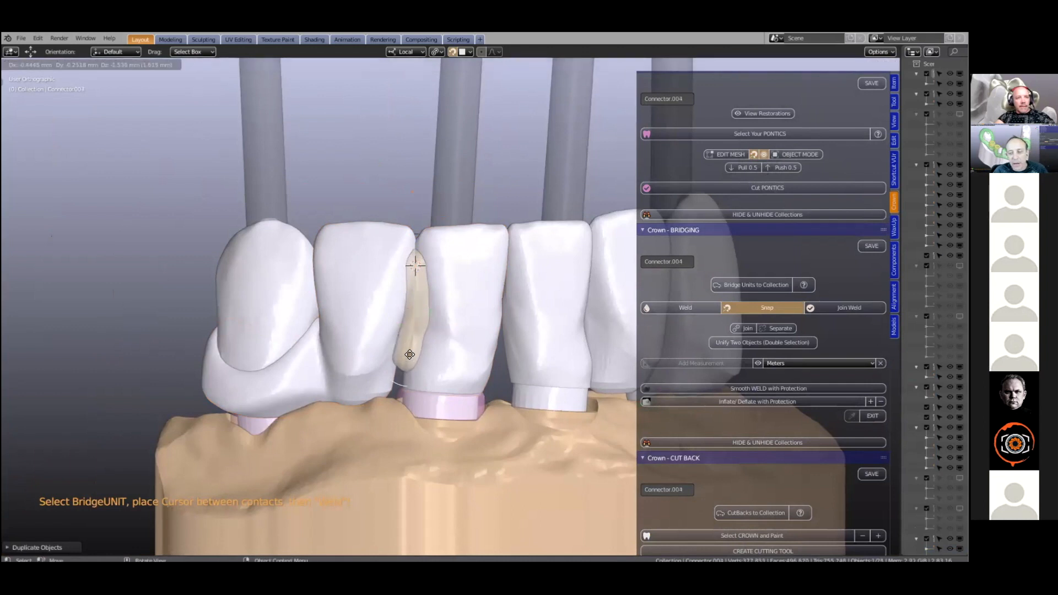
pyautogui.click(409, 357)
# Step: Duplicate the connector three times along the back of the contact, from the gum end up to the incisal edge
pyautogui.moveTo(382, 361); pyautogui.dragTo(421, 392, button='middle')
pyautogui.scroll(3, 421, 392)
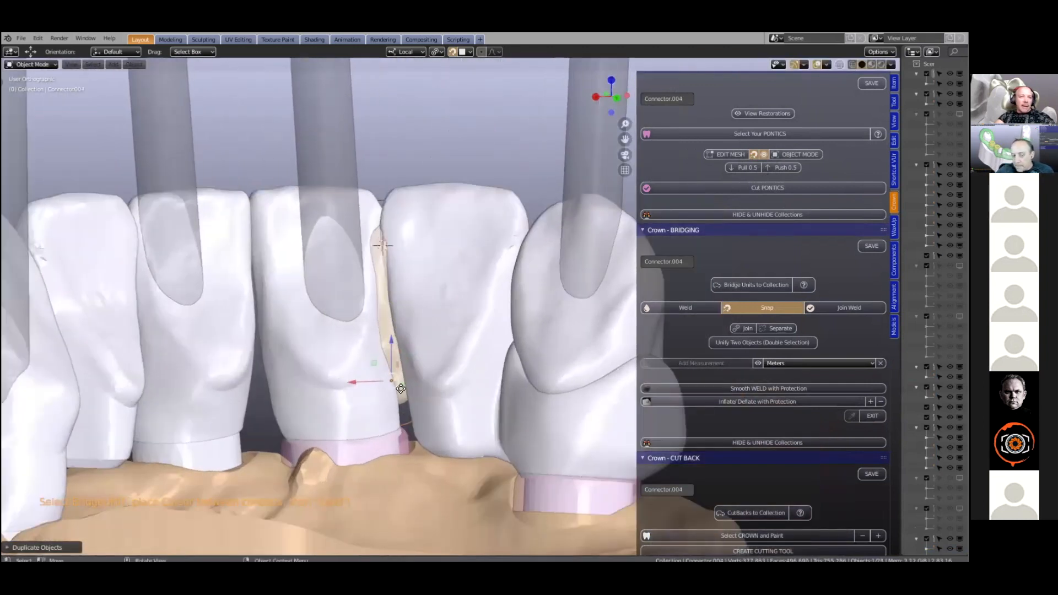
pyautogui.hotkey('shift', 'd')
pyautogui.click(404, 374)
pyautogui.hotkey('shift', 'd')
pyautogui.click(389, 333)
pyautogui.hotkey('shift', 'd')
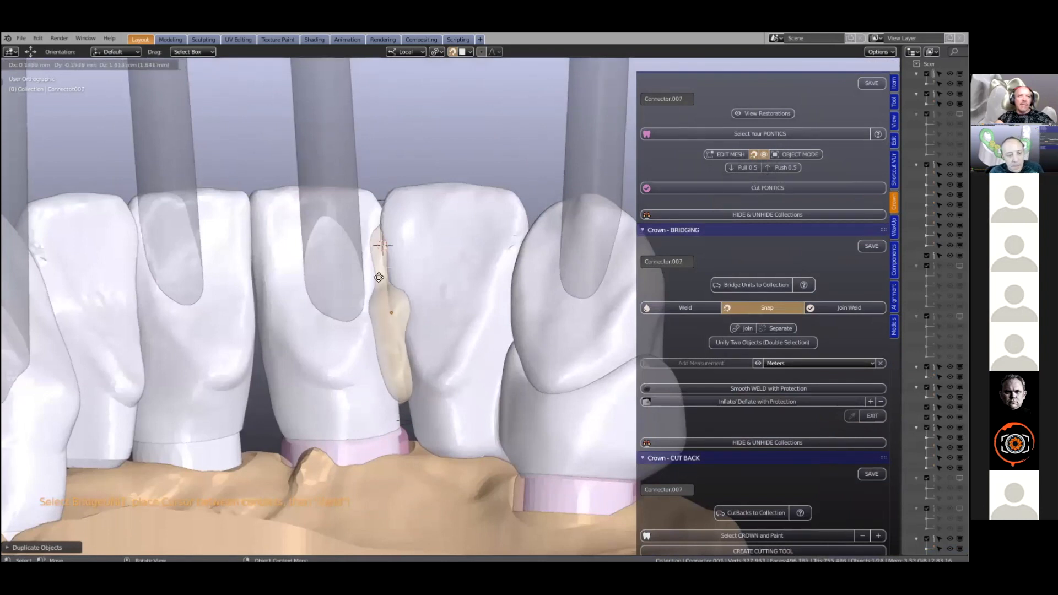
pyautogui.click(385, 218)
# Step: Scale down the connector copy near the incisal edge and place a duplicate of it at the front of the contact
pyautogui.moveTo(392, 241); pyautogui.dragTo(396, 260, button='middle')
pyautogui.press('s')
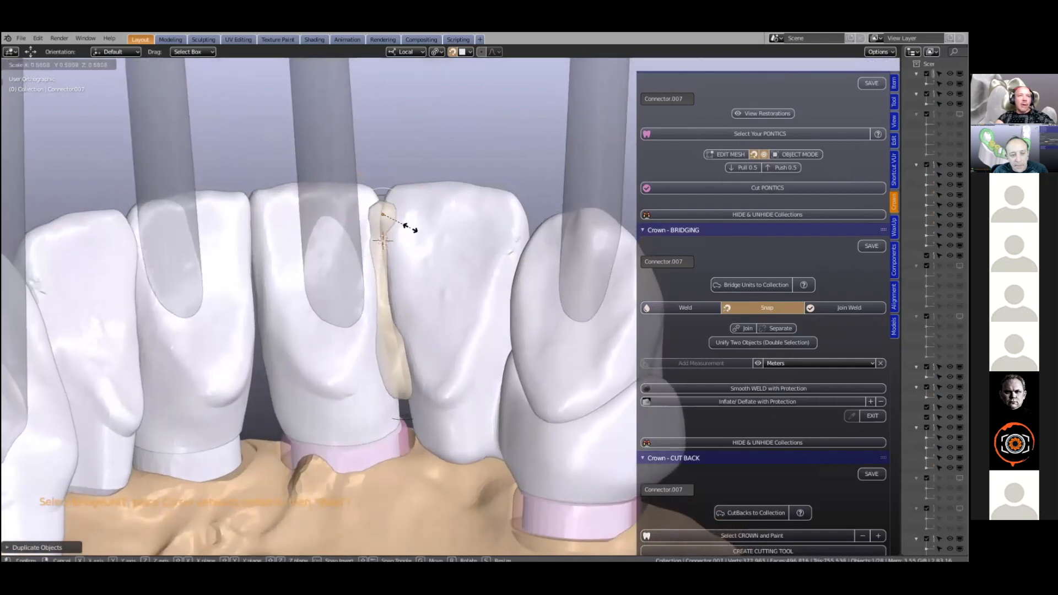
pyautogui.click(435, 231)
pyautogui.moveTo(439, 231); pyautogui.dragTo(491, 310, button='middle')
pyautogui.hotkey('shift', 'd')
pyautogui.click(399, 238)
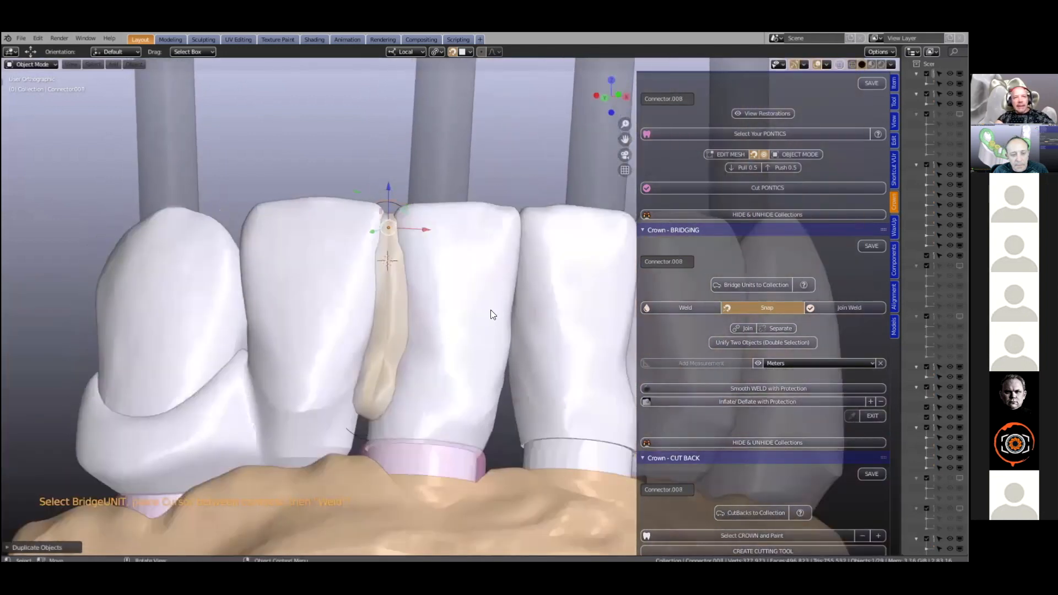
# Step: Examine the chain of connectors between the incisors up close, switching X-ray display on and off again
pyautogui.scroll(1, 423, 363)
pyautogui.scroll(1, 490, 287)
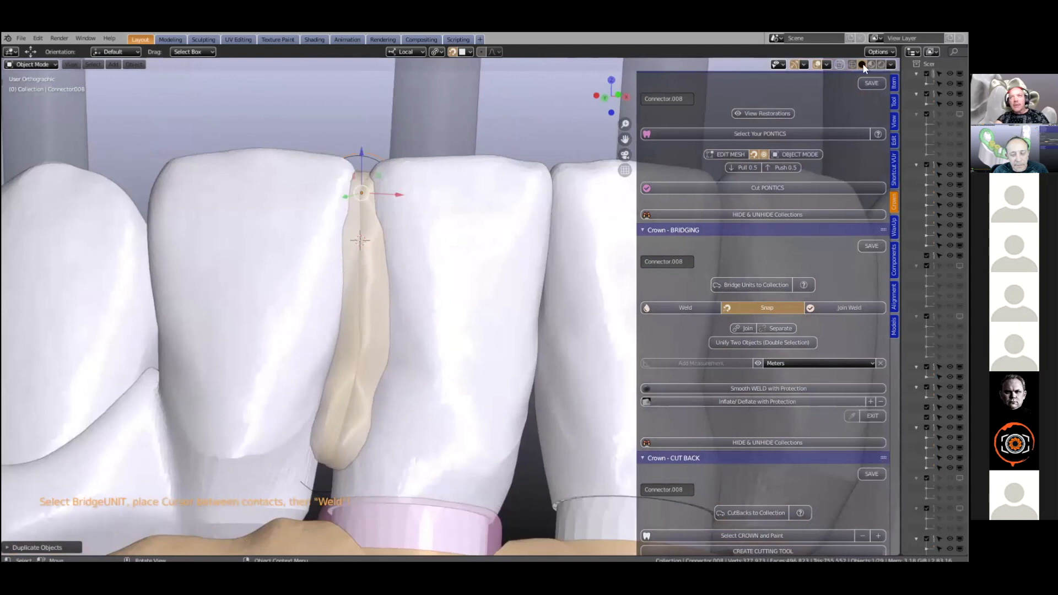
pyautogui.click(841, 64)
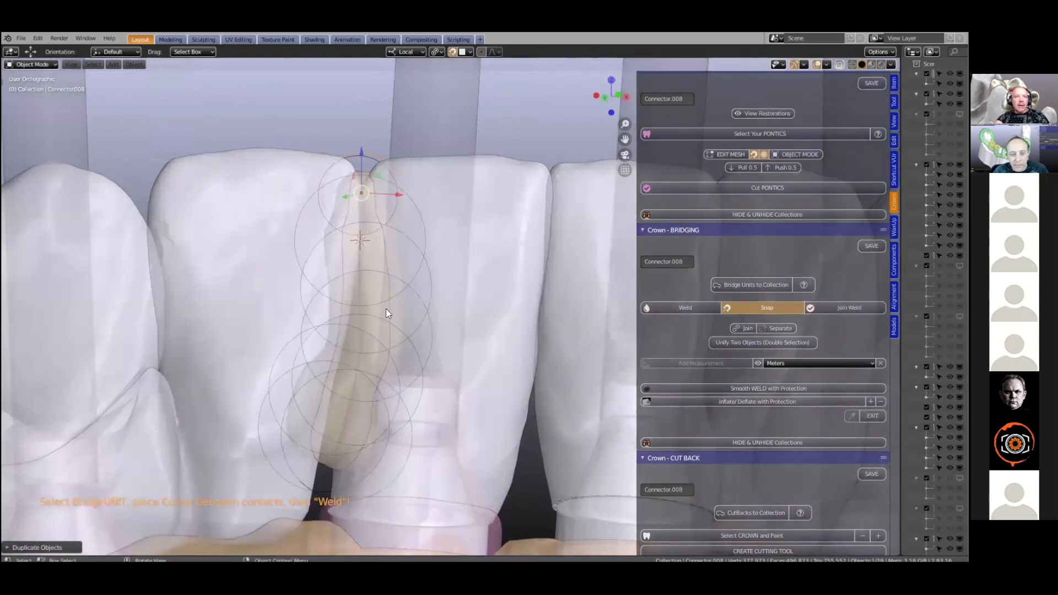
pyautogui.click(841, 65)
pyautogui.scroll(-1, 393, 285)
pyautogui.scroll(-1, 409, 276)
pyautogui.moveTo(409, 284); pyautogui.dragTo(451, 375, button='middle')
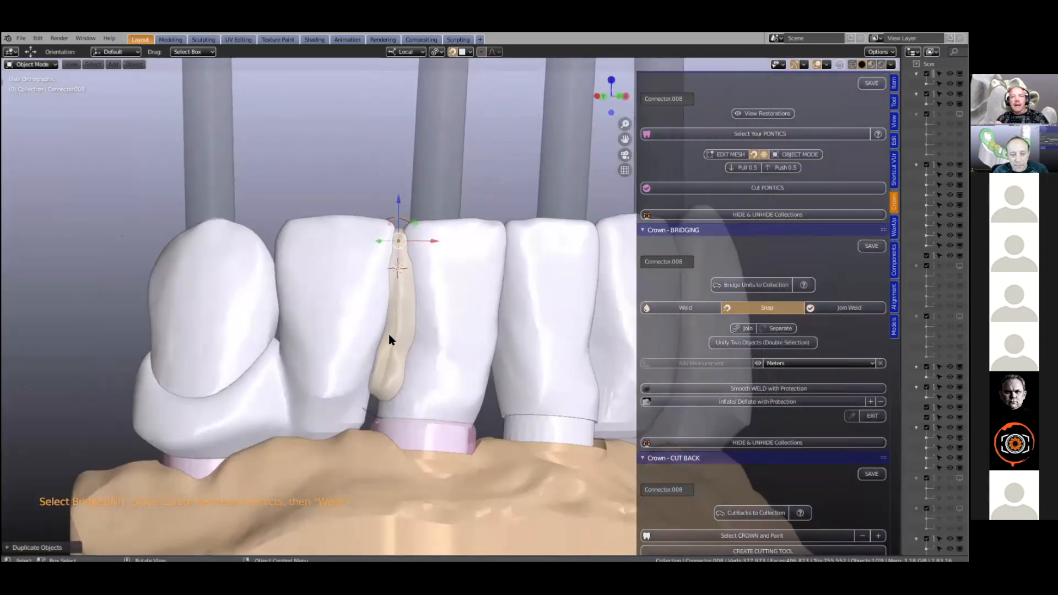
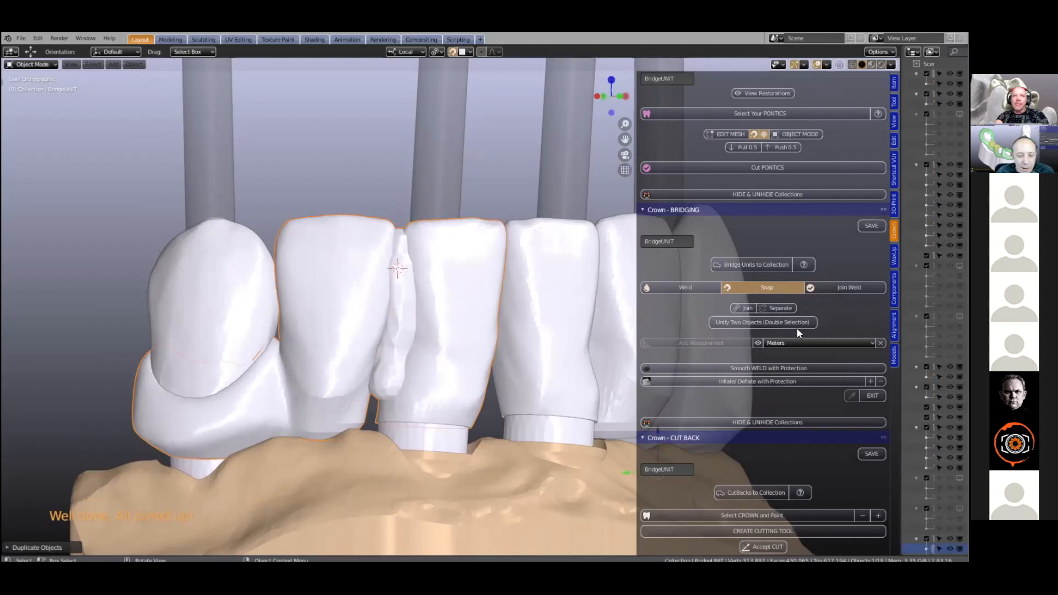
# Step: Smooth the joined weld between the two incisors with protection, front and back, and exit sculpting
pyautogui.scroll(-2, 781, 330)
pyautogui.scroll(-2, 724, 358)
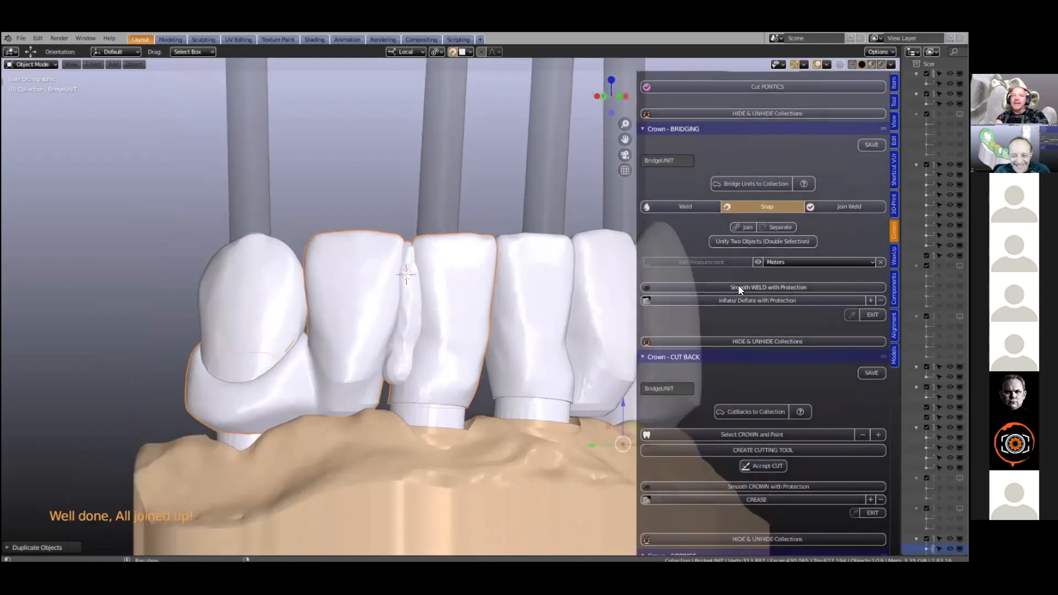
pyautogui.click(633, 287)
pyautogui.moveTo(414, 266)
pyautogui.mouseDown()
pyautogui.moveTo(414, 314)
pyautogui.moveTo(391, 383)
pyautogui.moveTo(352, 381)
pyautogui.moveTo(354, 354)
pyautogui.moveTo(366, 373)
pyautogui.moveTo(334, 361)
pyautogui.moveTo(335, 380)
pyautogui.mouseUp()
pyautogui.moveTo(335, 380)
pyautogui.mouseDown(button='middle')
pyautogui.moveTo(484, 402)
pyautogui.moveTo(433, 276)
pyautogui.mouseUp(button='middle')
pyautogui.moveTo(432, 277)
pyautogui.mouseDown()
pyautogui.moveTo(435, 462)
pyautogui.moveTo(444, 432)
pyautogui.mouseUp()
pyautogui.moveTo(443, 432)
pyautogui.mouseDown(button='middle')
pyautogui.moveTo(456, 371)
pyautogui.moveTo(428, 397)
pyautogui.moveTo(454, 406)
pyautogui.mouseUp(button='middle')
pyautogui.moveTo(454, 406)
pyautogui.mouseDown()
pyautogui.moveTo(473, 426)
pyautogui.moveTo(465, 415)
pyautogui.mouseUp()
pyautogui.moveTo(465, 416); pyautogui.dragTo(580, 367, button='middle')
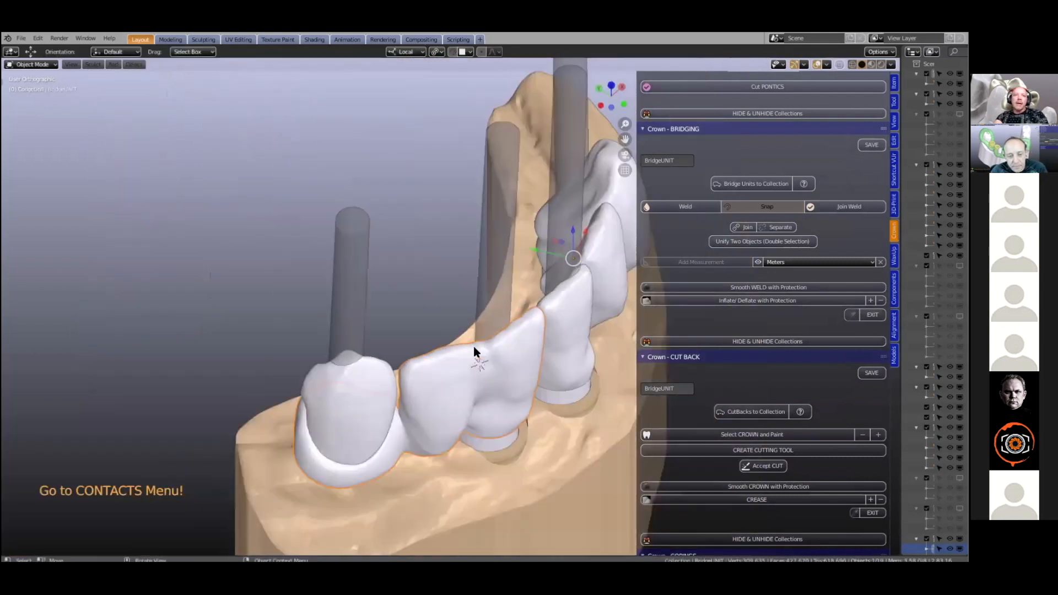
# Step: Select the welded bridge unit and cut the screw access holes through it
pyautogui.click(475, 350)
pyautogui.moveTo(430, 334); pyautogui.dragTo(434, 355, button='middle')
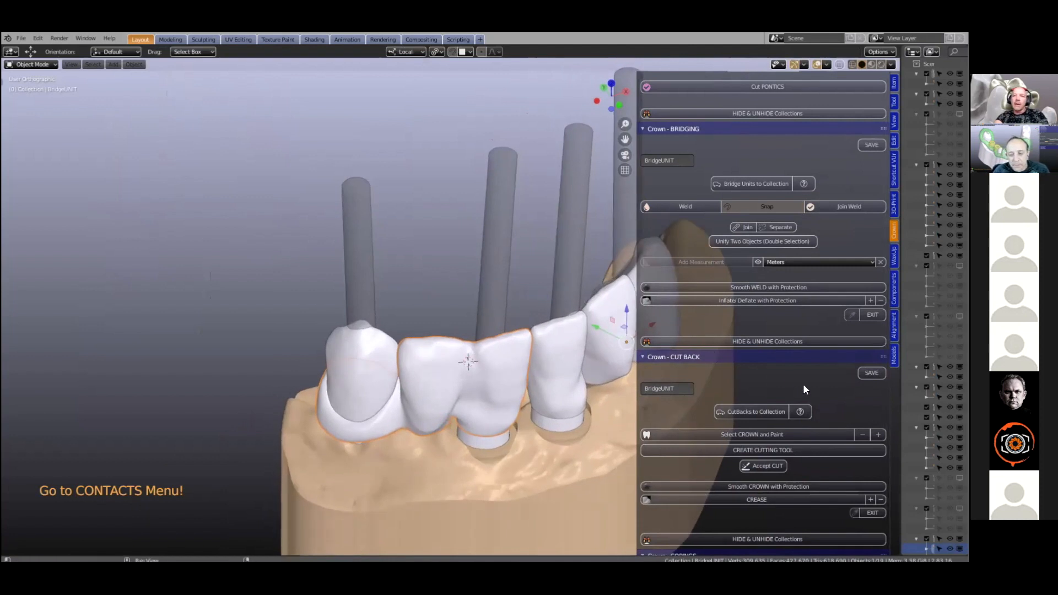
pyautogui.scroll(-15, 783, 365)
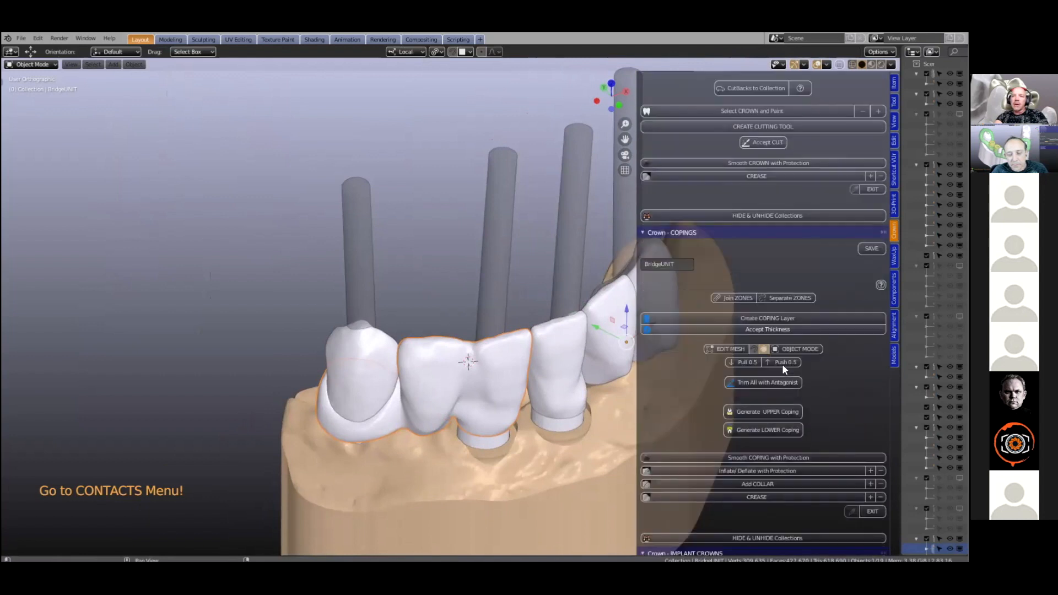
pyautogui.scroll(-8, 782, 365)
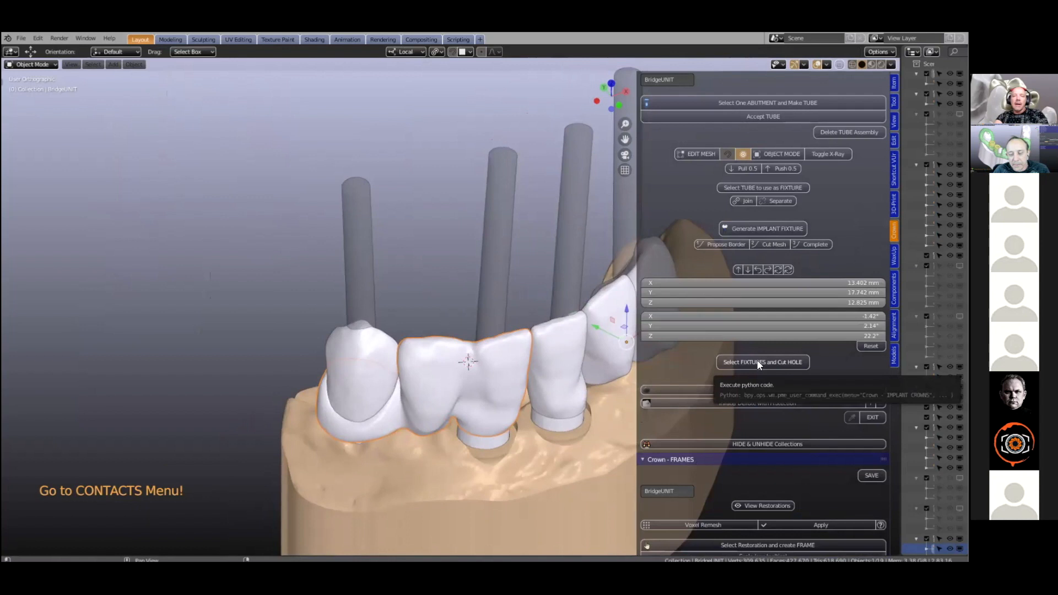
pyautogui.click(759, 364)
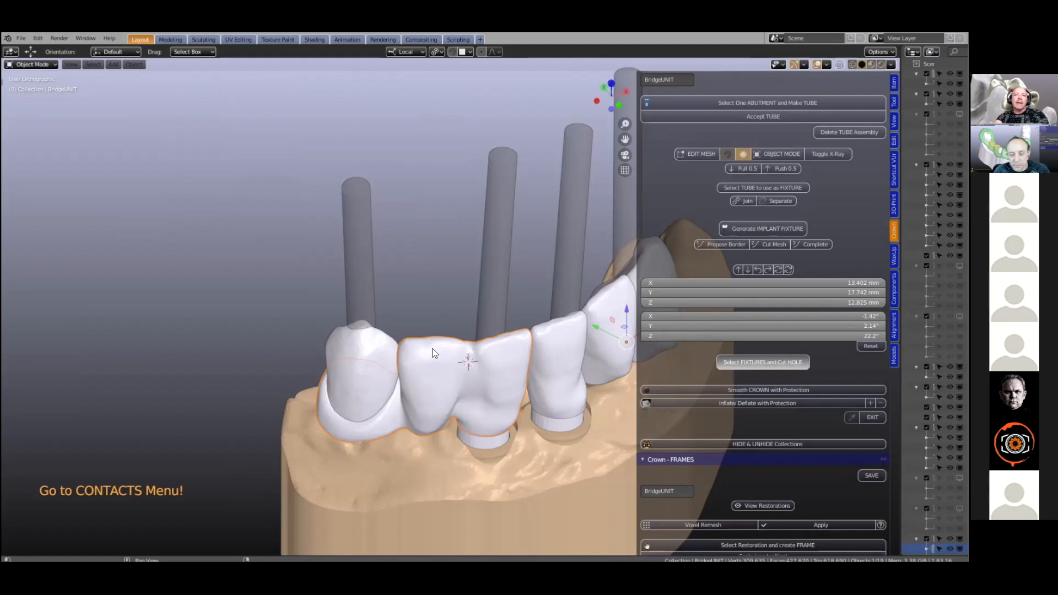
# Step: Temporarily hide the library canine and the abutment sleeve beneath it to examine the hole cut in the gum base
pyautogui.click(373, 344)
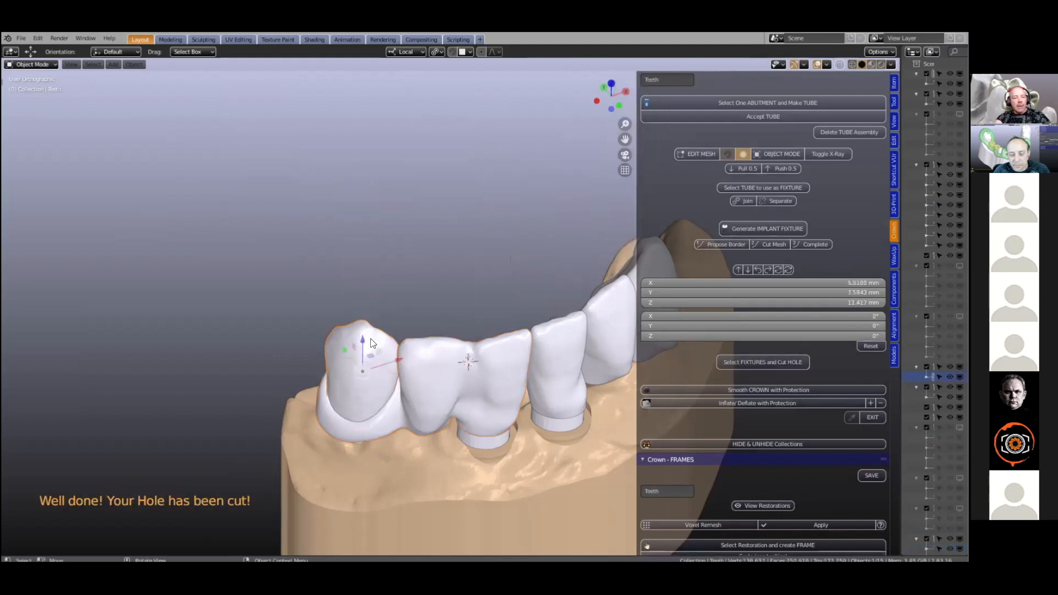
pyautogui.press('Delete')
pyautogui.moveTo(409, 359); pyautogui.dragTo(357, 337, button='middle')
pyautogui.click(359, 332)
pyautogui.press('h')
pyautogui.scroll(2, 393, 352)
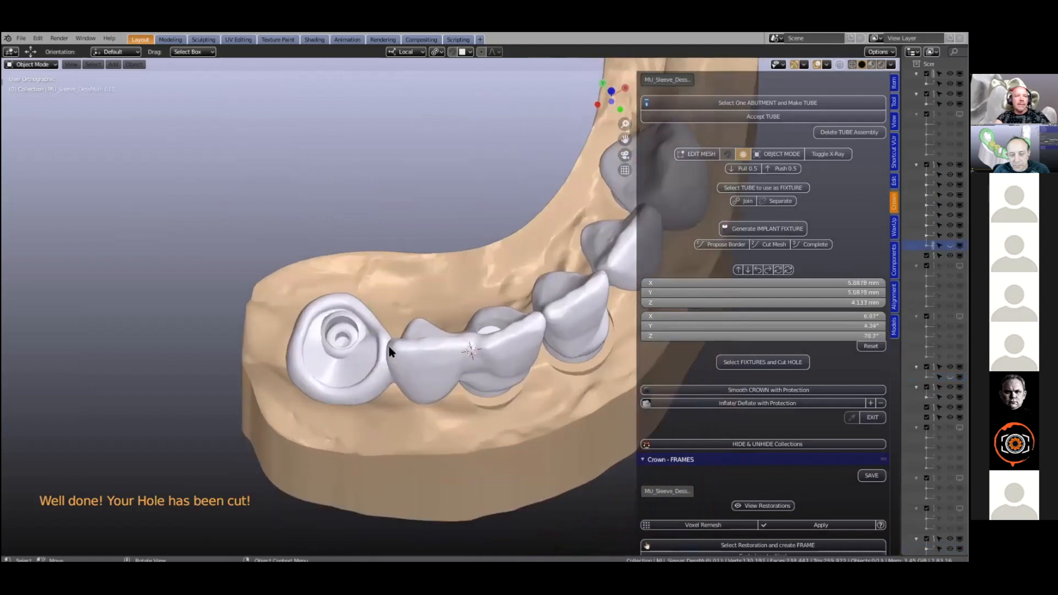
# Step: Hide the abutment sleeve inside the welded incisor and inspect its hole before bringing the hidden parts back
pyautogui.scroll(1, 473, 365)
pyautogui.moveTo(503, 369); pyautogui.dragTo(421, 314, button='middle')
pyautogui.click(517, 364)
pyautogui.press('h')
pyautogui.scroll(-3, 460, 335)
# Step: Select the neighbouring incisor fixture and make the Screw Holes collection visible again
pyautogui.click(406, 283)
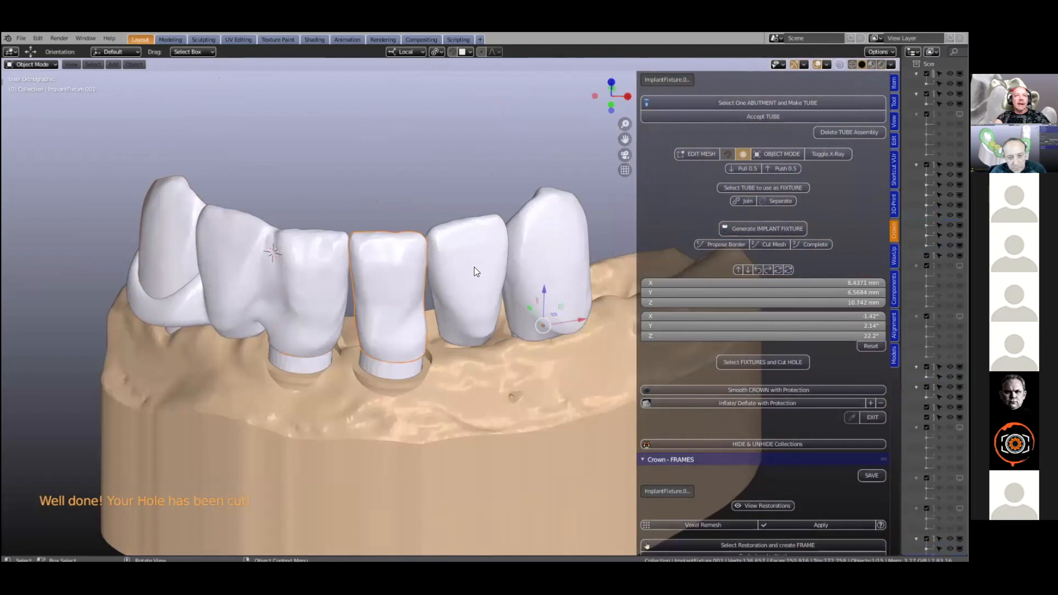
pyautogui.keyDown('shift'); pyautogui.moveTo(476, 267); pyautogui.dragTo(504, 276, button='middle'); pyautogui.keyUp('shift')
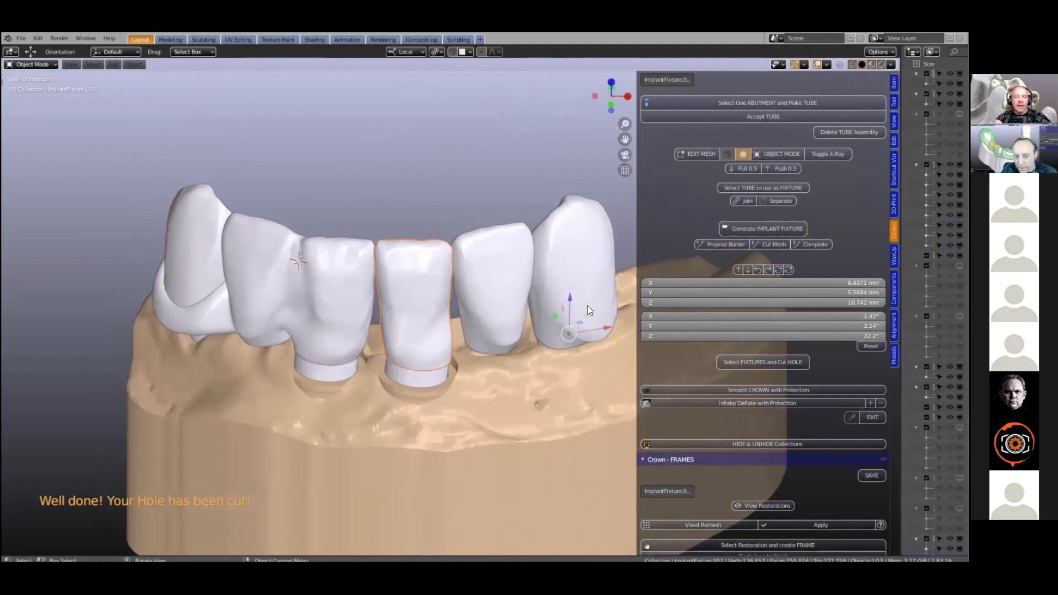
pyautogui.click(771, 444)
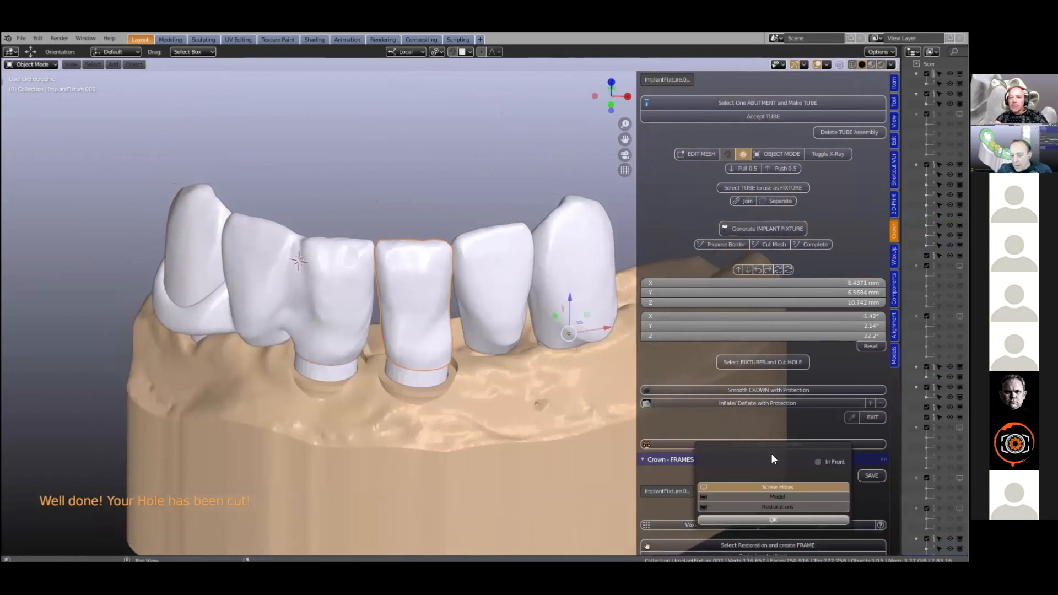
pyautogui.click(794, 490)
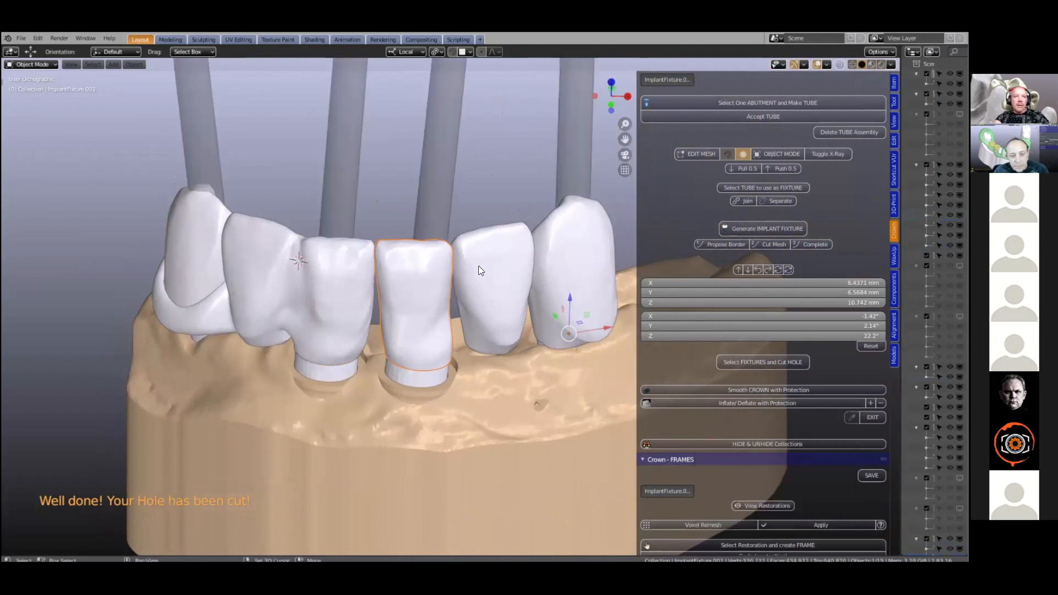
# Step: Hide the separate lateral incisor and the far canine fixture to expose the abutment with its tube
pyautogui.click(499, 258)
pyautogui.moveTo(495, 223); pyautogui.dragTo(488, 219, button='middle')
pyautogui.press('h')
pyautogui.click(447, 256)
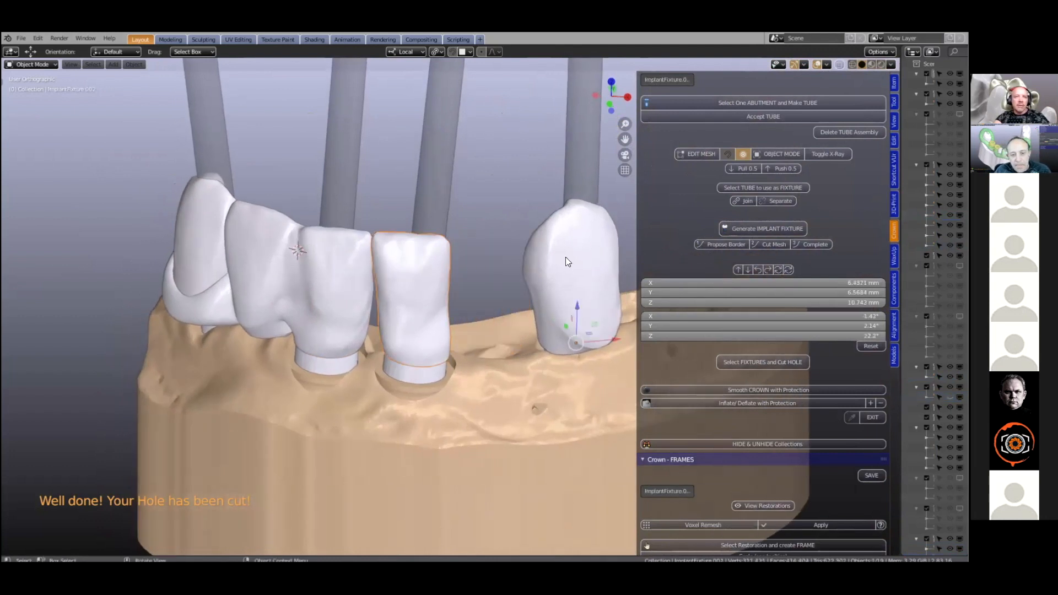
pyautogui.keyDown('shift'); pyautogui.moveTo(556, 253); pyautogui.dragTo(435, 298, button='middle'); pyautogui.keyUp('shift')
pyautogui.click(441, 298)
pyautogui.press('h')
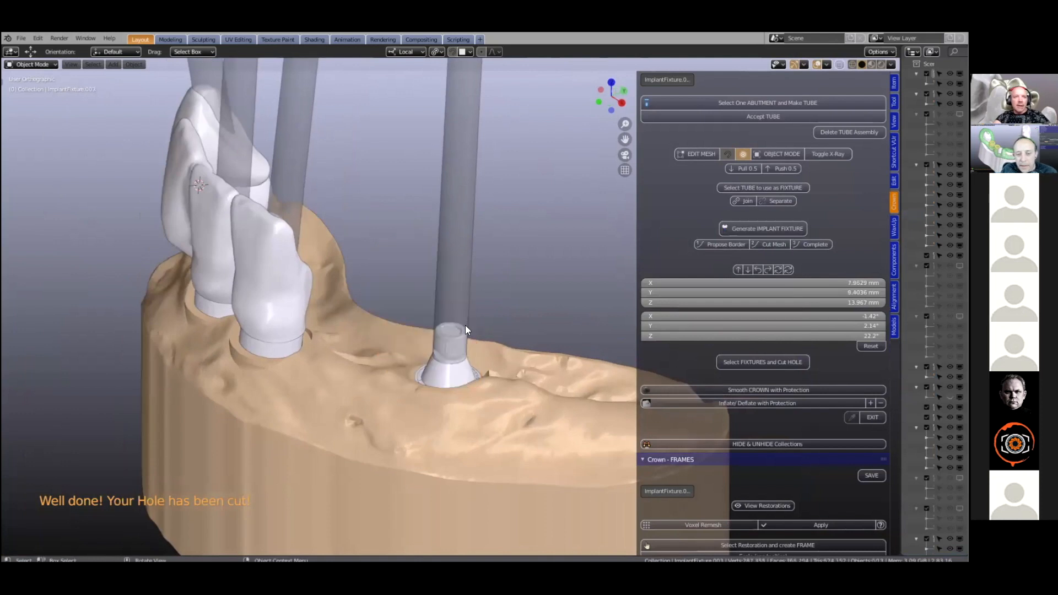
# Step: Hide the working model around the exposed abutment and select its screw-hole tube
pyautogui.scroll(5, 466, 329)
pyautogui.click(477, 358)
pyautogui.keyDown('shift'); pyautogui.moveTo(464, 352); pyautogui.dragTo(421, 222, button='middle'); pyautogui.keyUp('shift')
pyautogui.click(498, 406)
pyautogui.press('h')
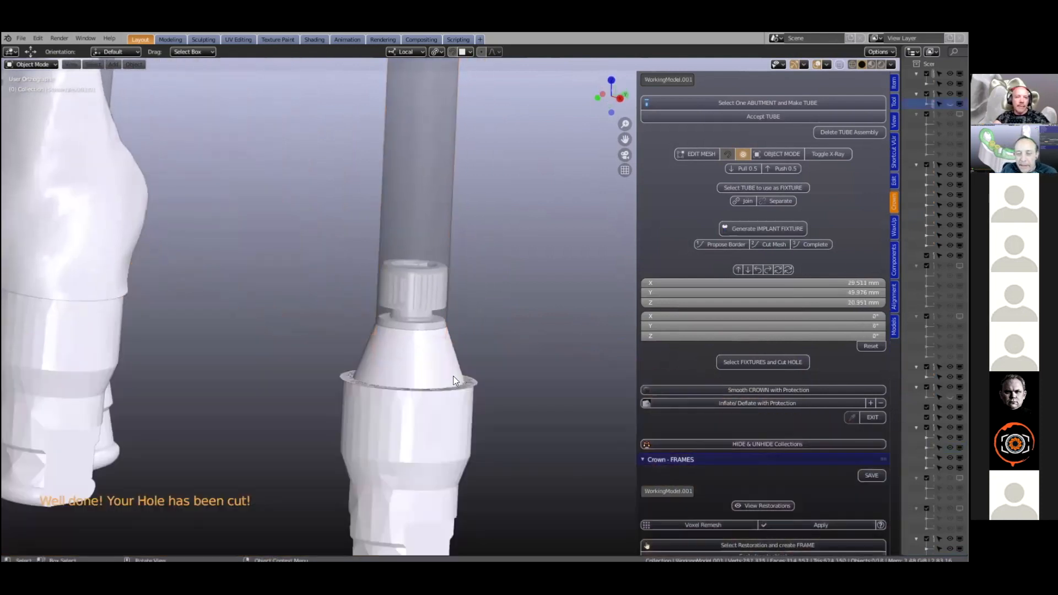
pyautogui.click(429, 258)
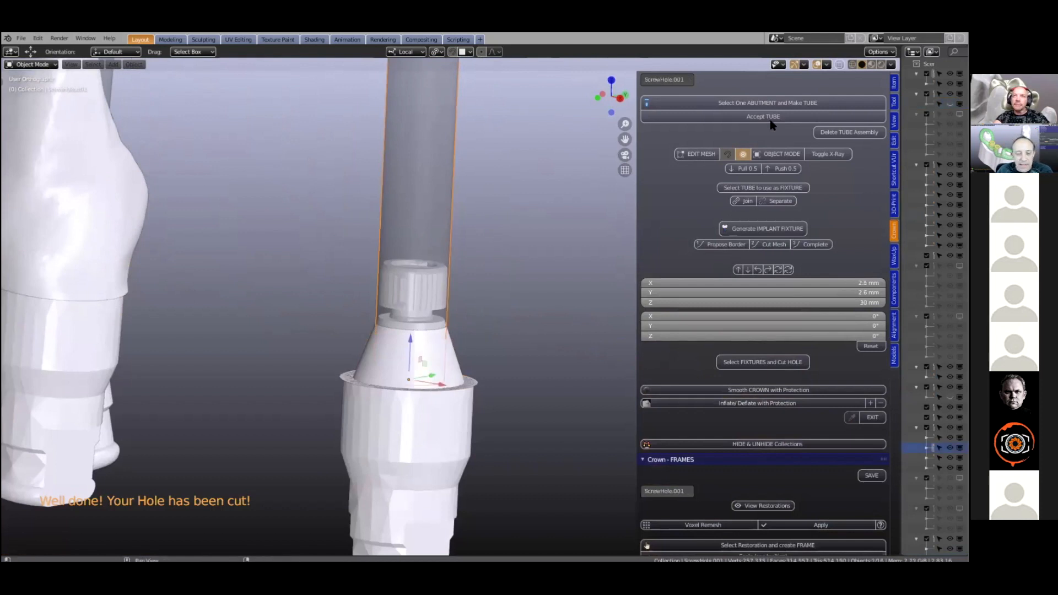
# Step: Turn on X-ray display and examine up close how the screw sits inside the tube and abutment
pyautogui.click(837, 64)
pyautogui.scroll(4, 474, 341)
pyautogui.moveTo(466, 342)
pyautogui.mouseDown(button='middle')
pyautogui.moveTo(435, 335)
pyautogui.moveTo(440, 223)
pyautogui.mouseUp(button='middle')
pyautogui.moveTo(440, 279); pyautogui.dragTo(444, 278, button='middle')
pyautogui.scroll(2, 441, 338)
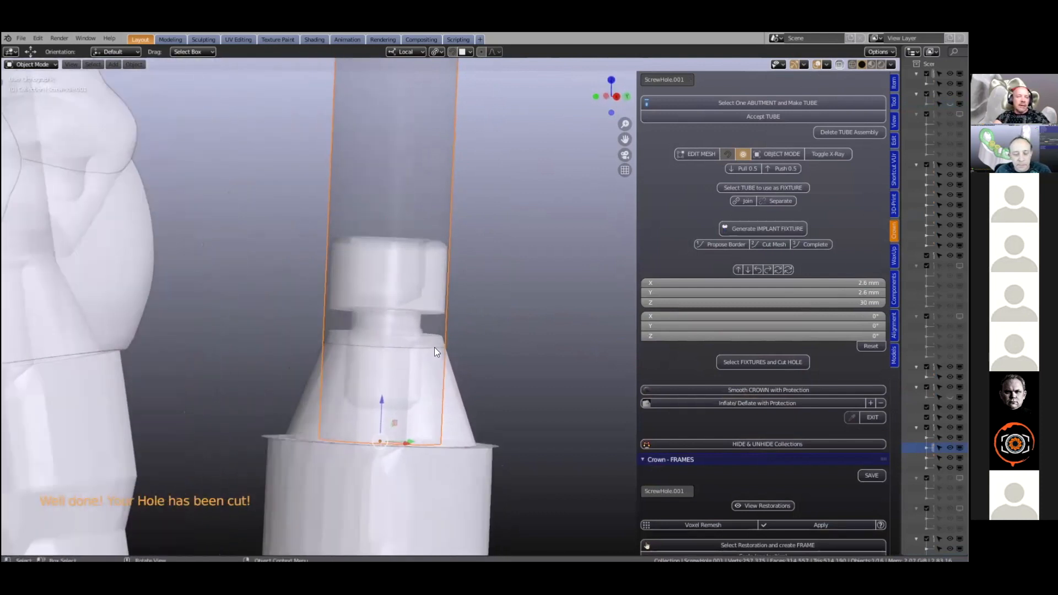
pyautogui.keyDown('shift'); pyautogui.moveTo(435, 347); pyautogui.dragTo(486, 363, button='middle'); pyautogui.keyUp('shift')
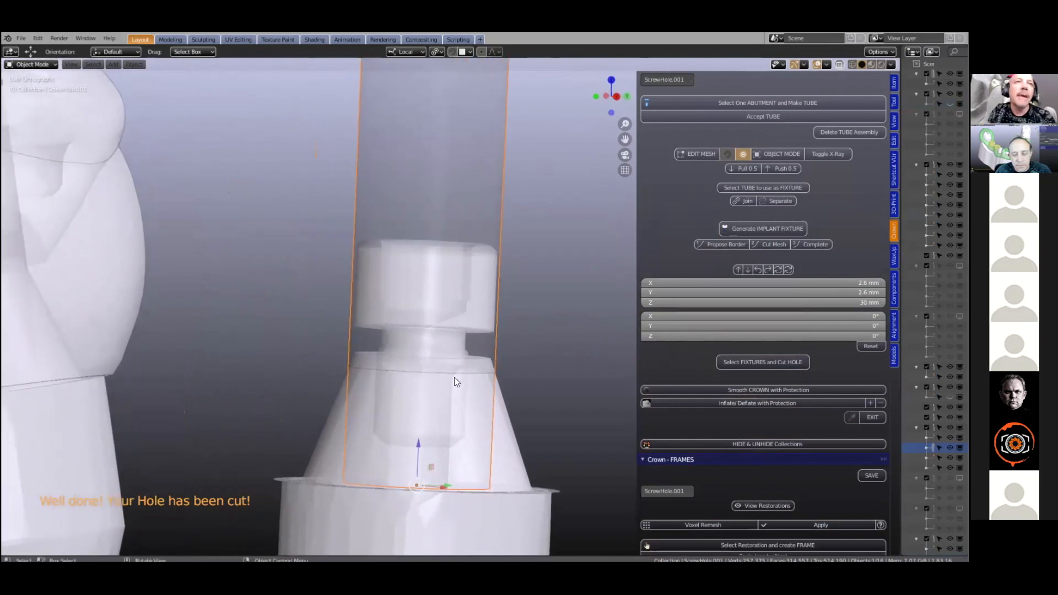
pyautogui.moveTo(432, 425)
pyautogui.mouseDown(button='middle')
pyautogui.moveTo(435, 398)
pyautogui.moveTo(439, 412)
pyautogui.mouseUp(button='middle')
pyautogui.scroll(-2, 504, 501)
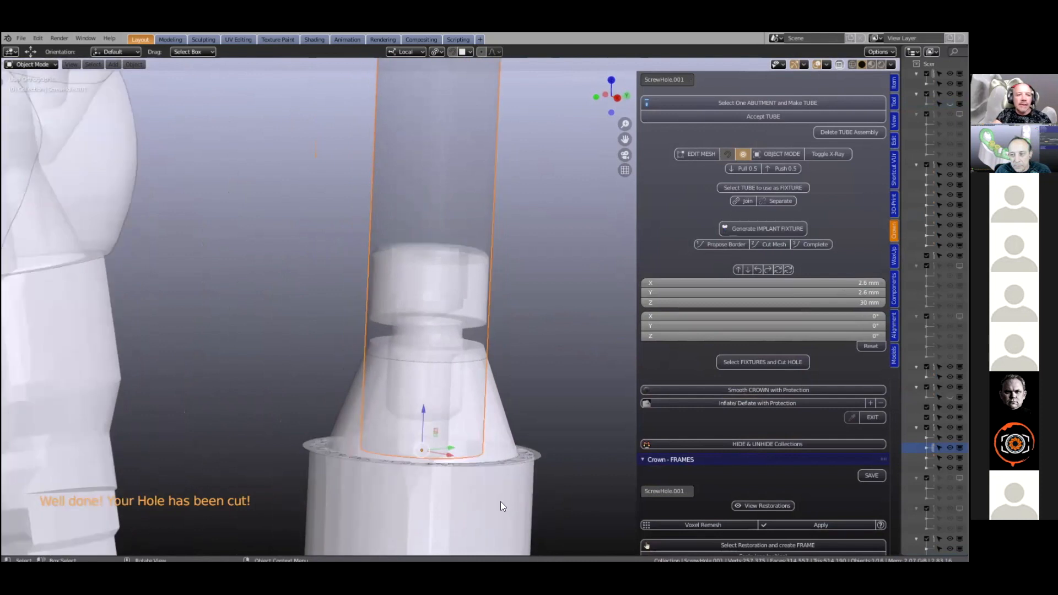
# Step: Hide the implant analog beneath the abutment and select the screw for a close inspection
pyautogui.click(500, 502)
pyautogui.press('h')
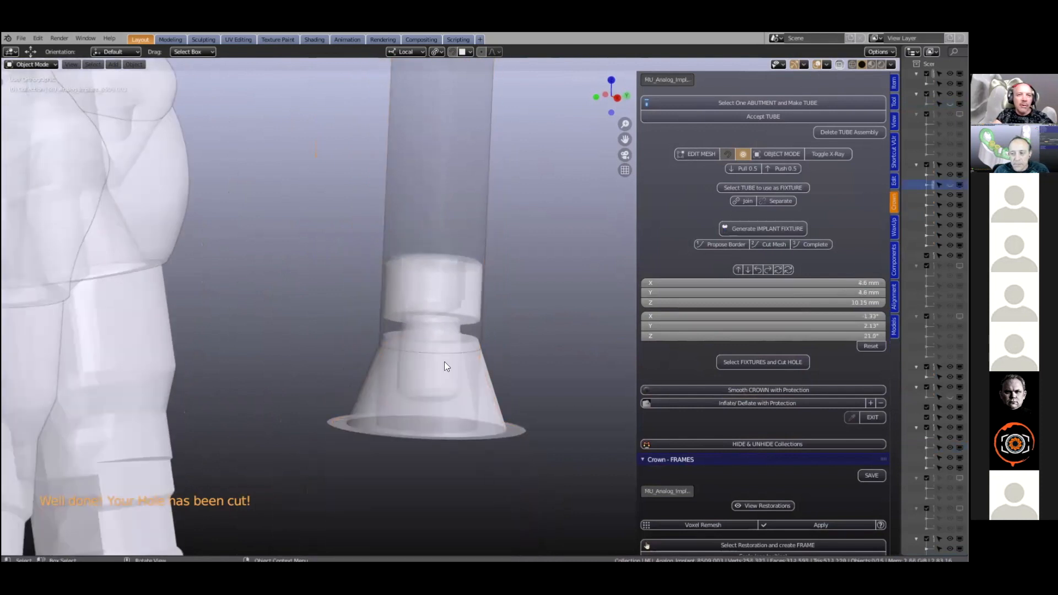
pyautogui.click(436, 286)
pyautogui.scroll(4, 435, 290)
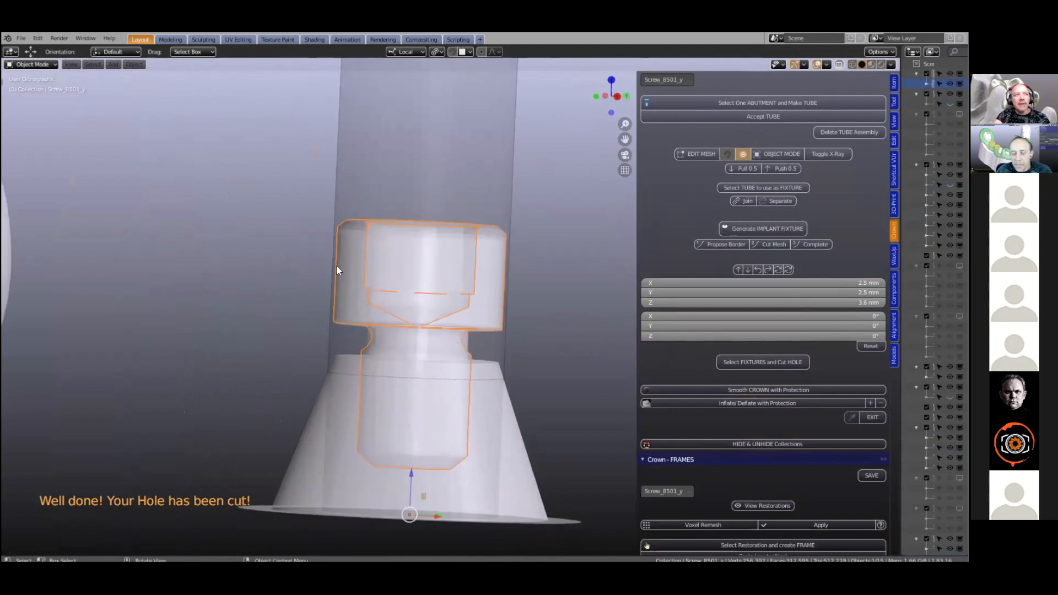
# Step: Annotate the undercuts beneath the screw head with freehand curves on both sides of the screw neck
pyautogui.press('t')
pyautogui.click(41, 195)
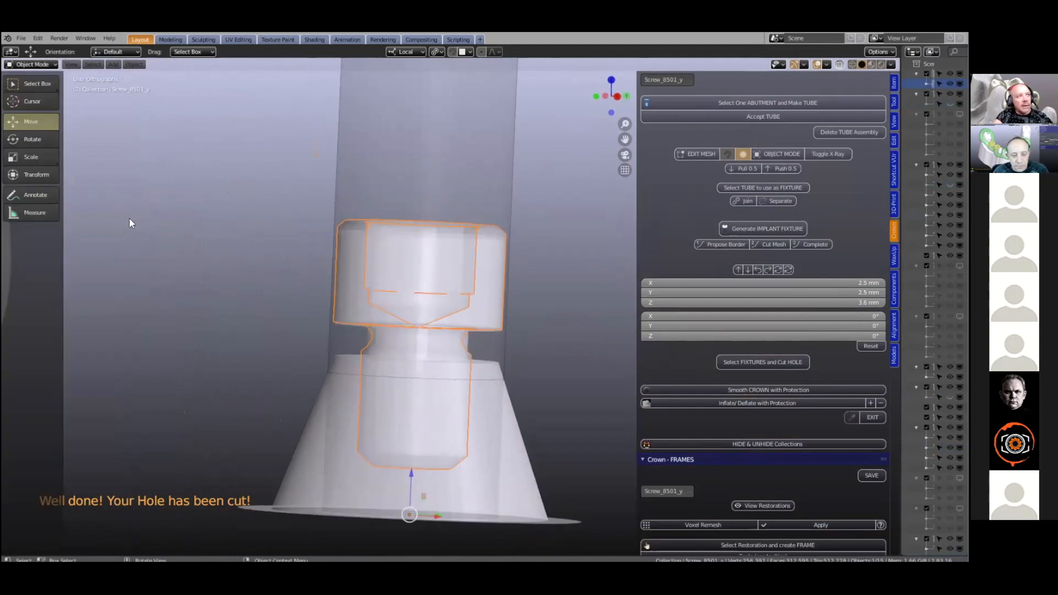
pyautogui.click(51, 193)
pyautogui.click(66, 215)
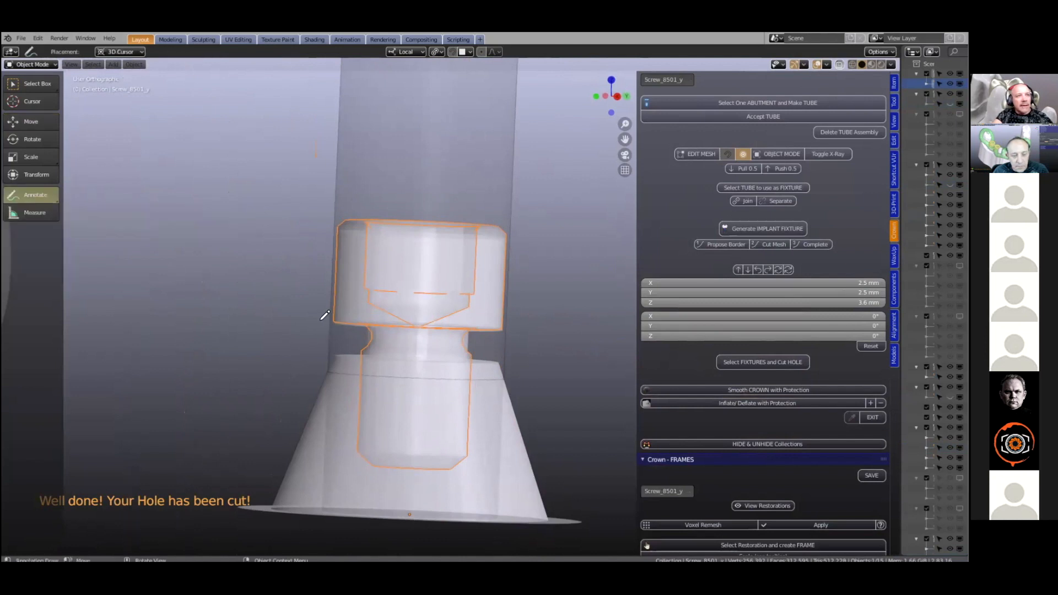
pyautogui.moveTo(321, 319); pyautogui.dragTo(338, 324)
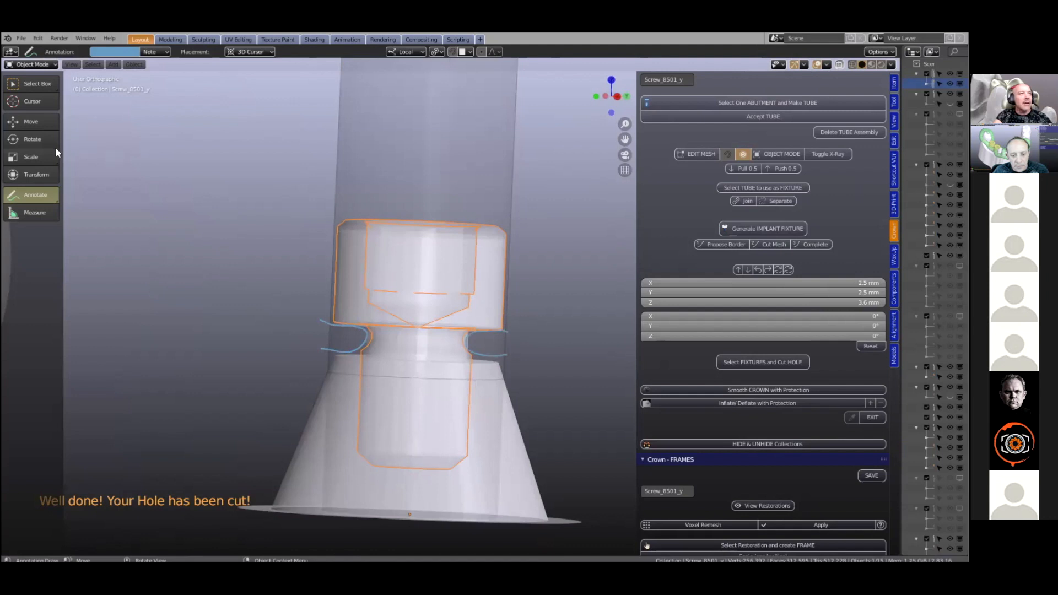
# Step: Erase the freehand annotations around the screw neck
pyautogui.click(23, 197)
pyautogui.click(36, 278)
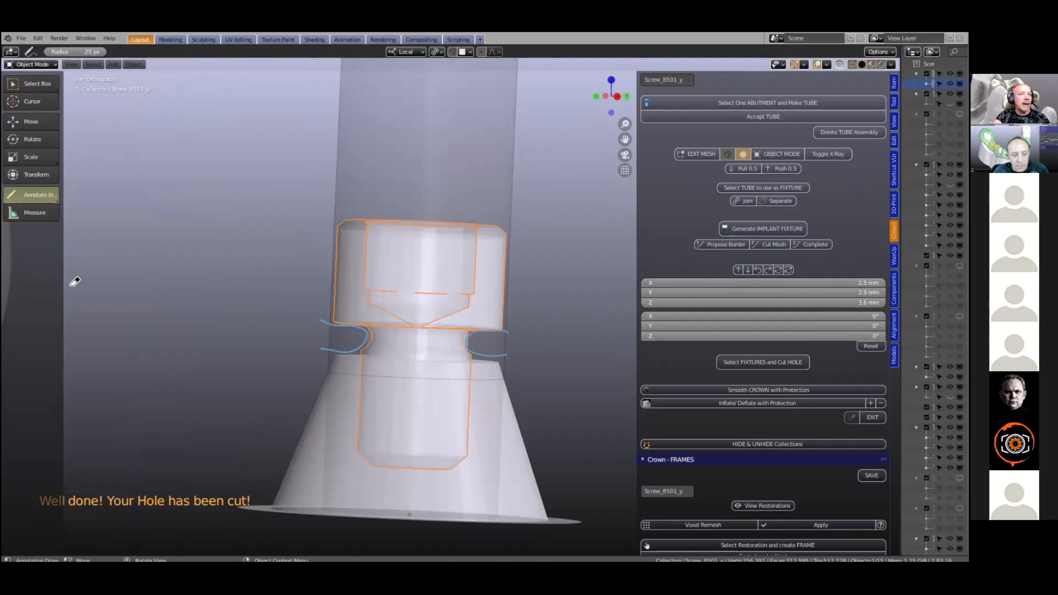
pyautogui.scroll(-2, 317, 313)
pyautogui.moveTo(397, 308)
pyautogui.mouseDown()
pyautogui.moveTo(442, 331)
pyautogui.moveTo(506, 337)
pyautogui.mouseUp()
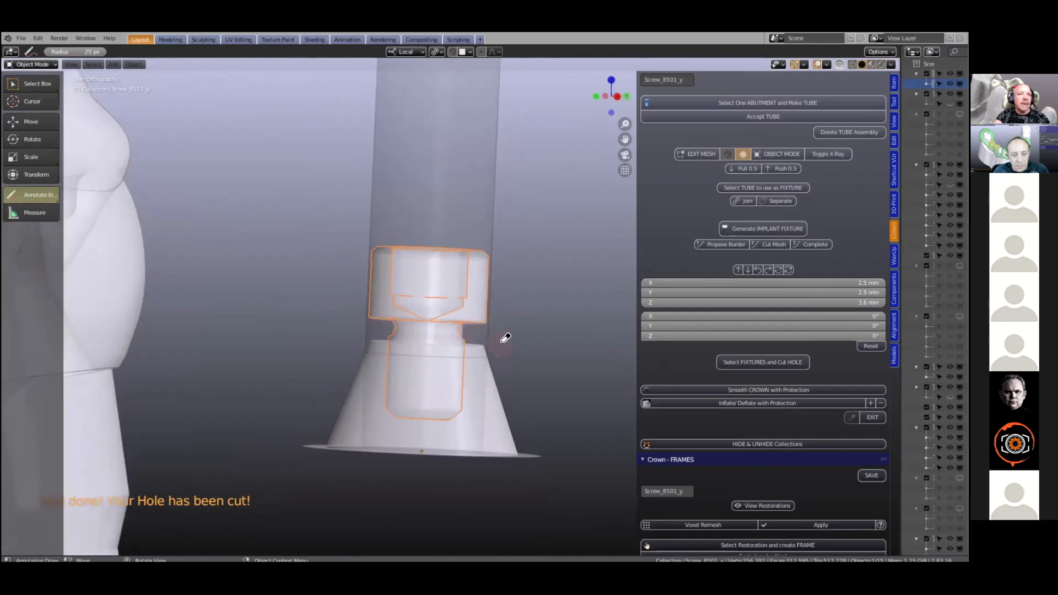
# Step: Raise the screw-hole tube along its own axis until its lower end sits near the top of the screw head
pyautogui.click(27, 81)
pyautogui.click(422, 188)
pyautogui.scroll(3, 438, 465)
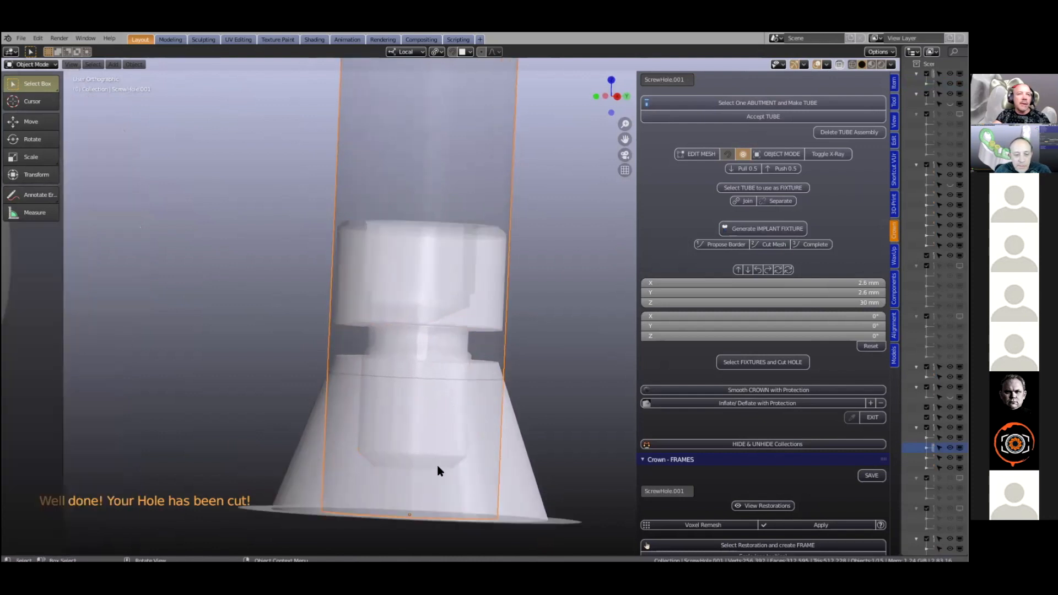
pyautogui.scroll(-3, 429, 411)
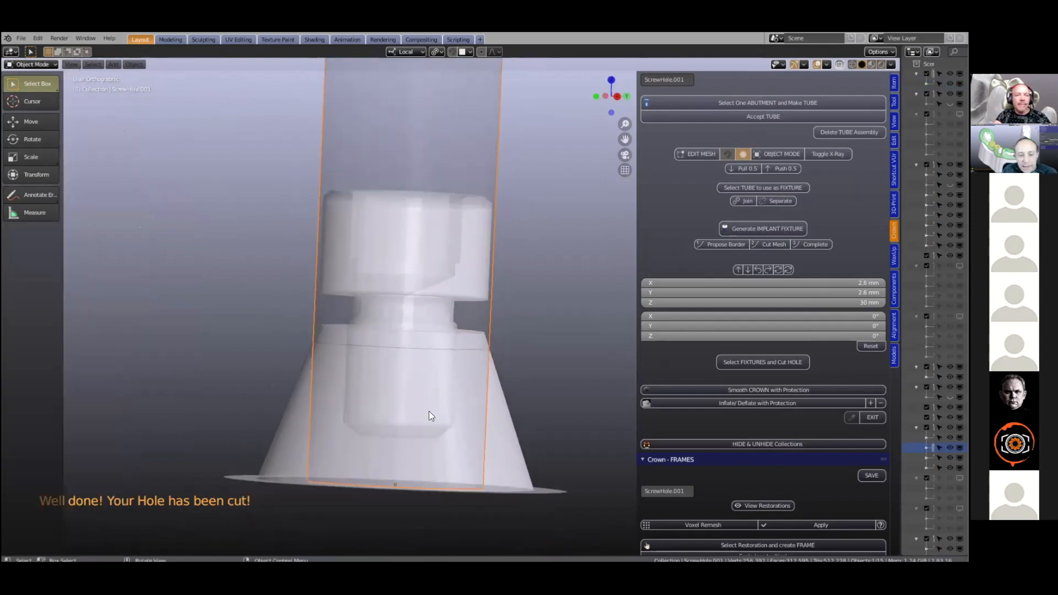
pyautogui.click(28, 121)
pyautogui.moveTo(404, 435); pyautogui.dragTo(405, 342)
pyautogui.scroll(3, 403, 341)
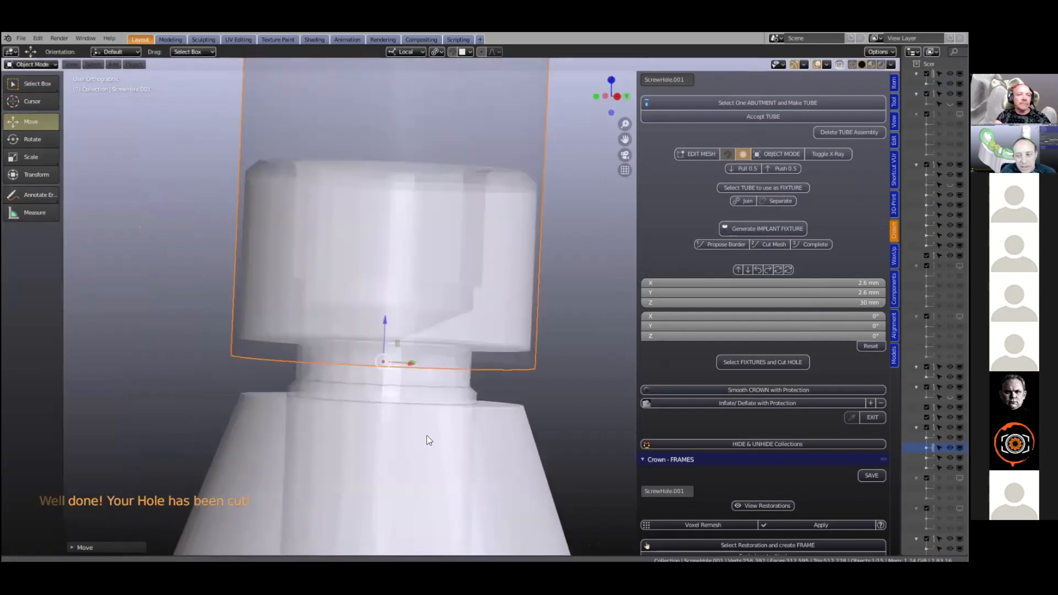
pyautogui.moveTo(399, 367); pyautogui.dragTo(413, 231)
pyautogui.scroll(-5, 463, 341)
# Step: Reveal the hidden objects, keeping the working model, implant analog and sleeve around the screw hidden
pyautogui.click(530, 366)
pyautogui.hotkey('alt', 'h')
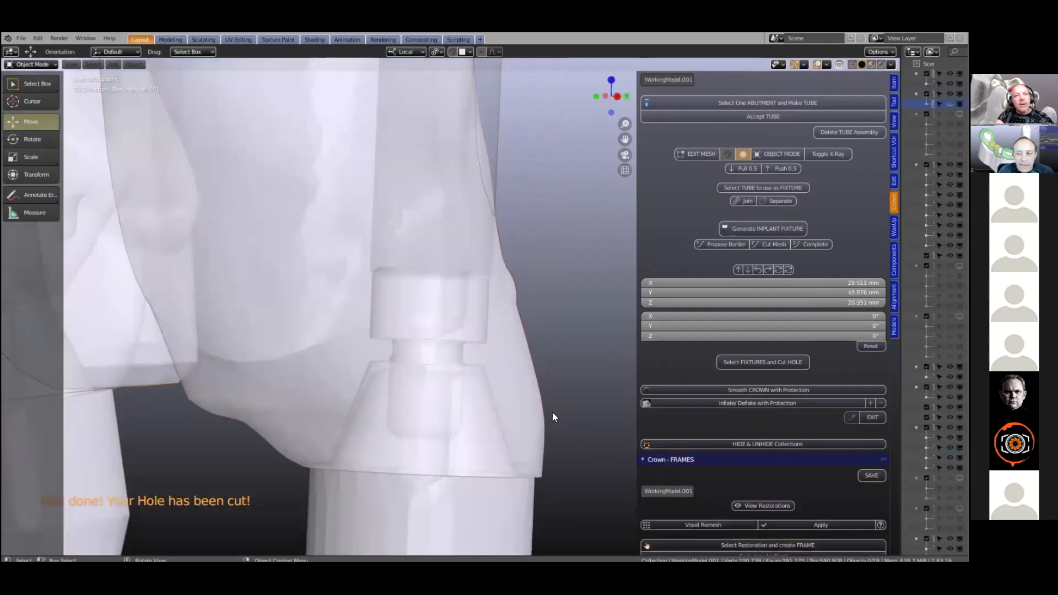
pyautogui.moveTo(553, 413); pyautogui.dragTo(469, 374, button='middle')
pyautogui.click(444, 232)
pyautogui.click(474, 476)
pyautogui.press('h')
pyautogui.click(467, 424)
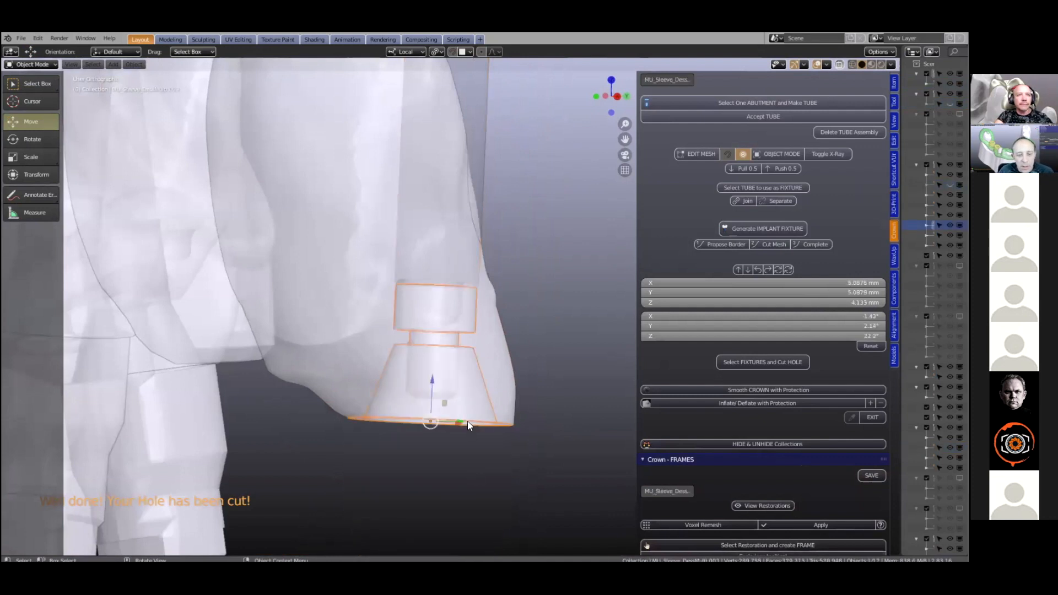
pyautogui.press('h')
# Step: Darken the screw's display colour to grey so it stands out inside the transparent fixture
pyautogui.click(445, 378)
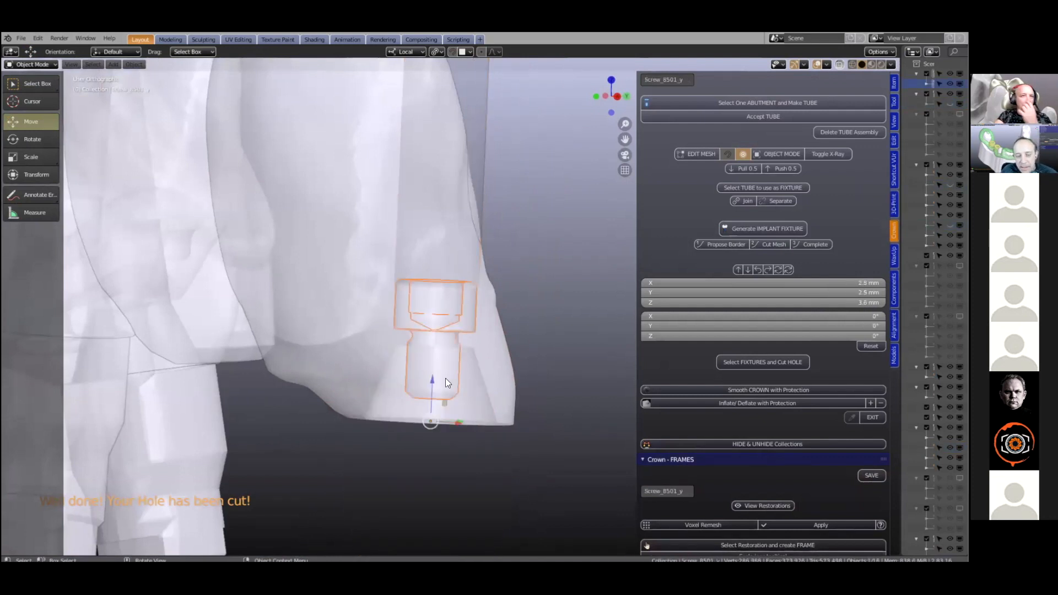
pyautogui.scroll(3, 445, 378)
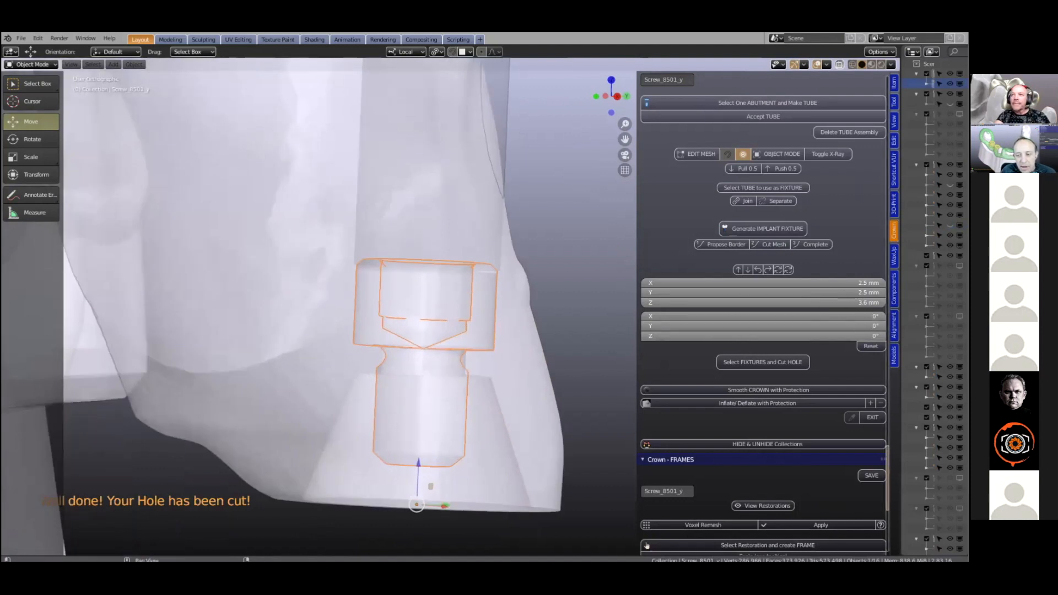
pyautogui.click(894, 355)
pyautogui.click(849, 252)
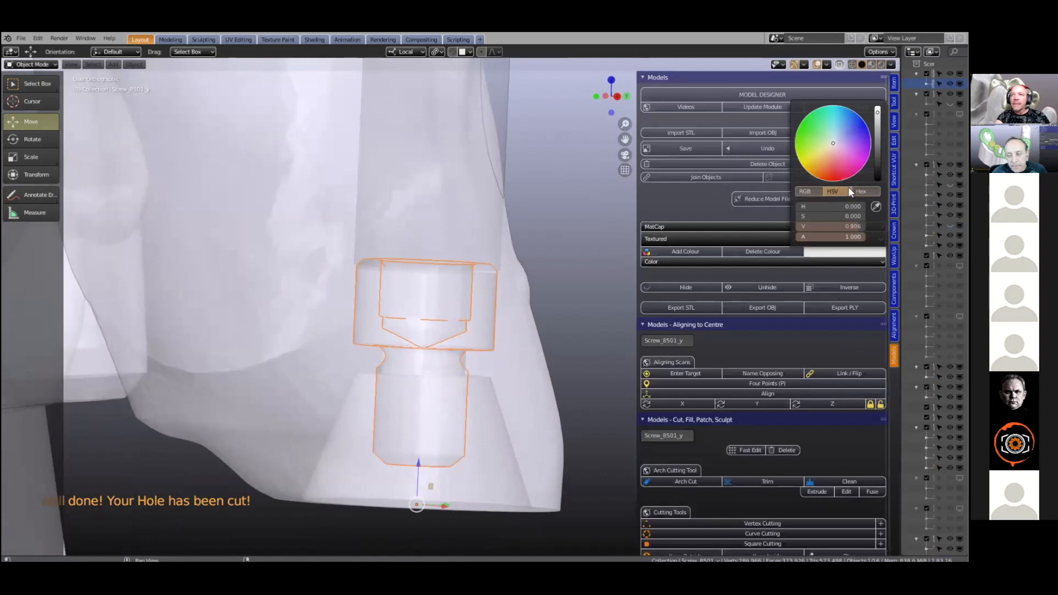
pyautogui.moveTo(878, 111); pyautogui.dragTo(877, 155)
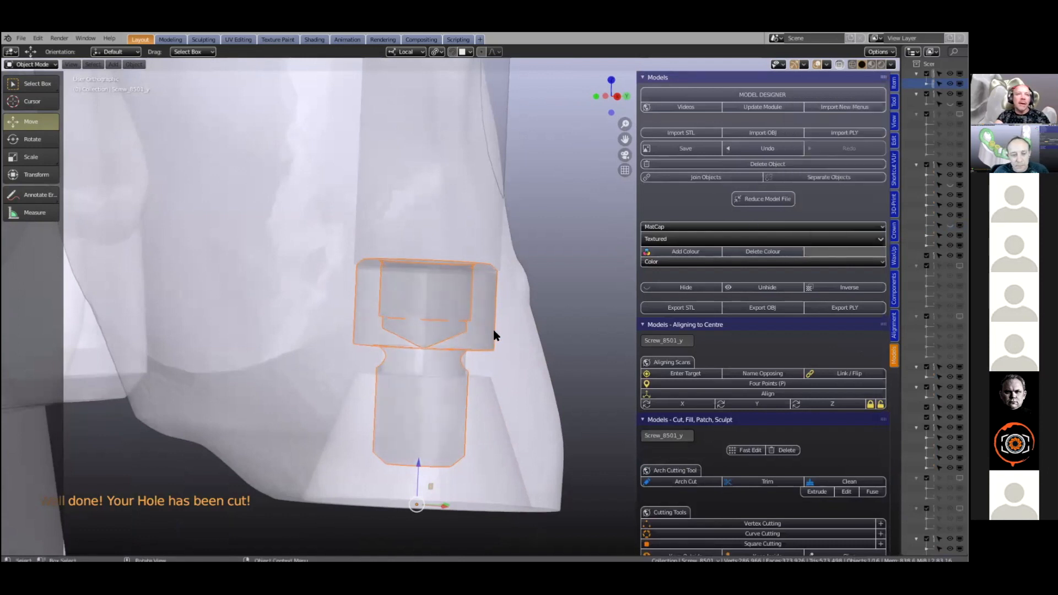
# Step: Fine-adjust the height of the screw-hole tube so its lower end meets the top of the screw head
pyautogui.click(487, 440)
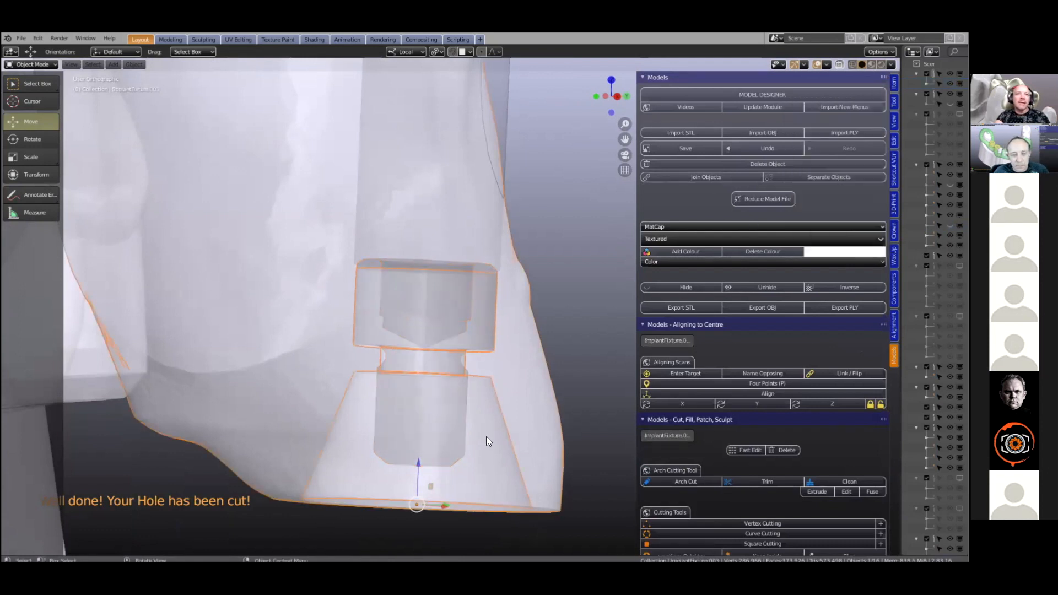
pyautogui.click(476, 235)
pyautogui.moveTo(430, 228)
pyautogui.mouseDown()
pyautogui.moveTo(408, 466)
pyautogui.moveTo(433, 235)
pyautogui.mouseUp()
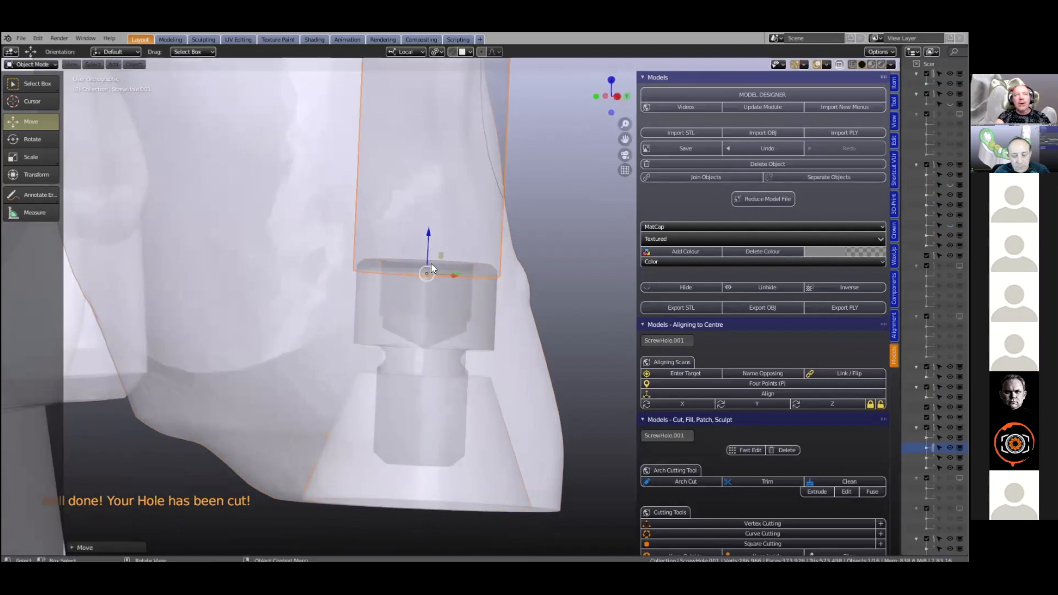
# Step: Cut the screw access hole through the far canine fixture with the raised tube
pyautogui.moveTo(424, 395); pyautogui.dragTo(359, 295, button='middle')
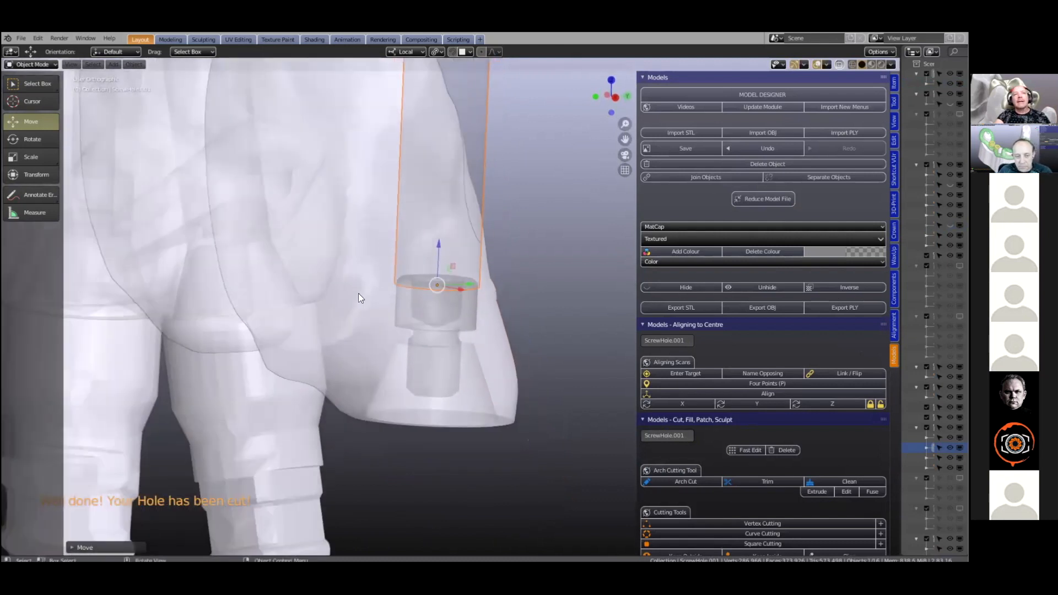
pyautogui.click(359, 295)
pyautogui.scroll(-6, 834, 422)
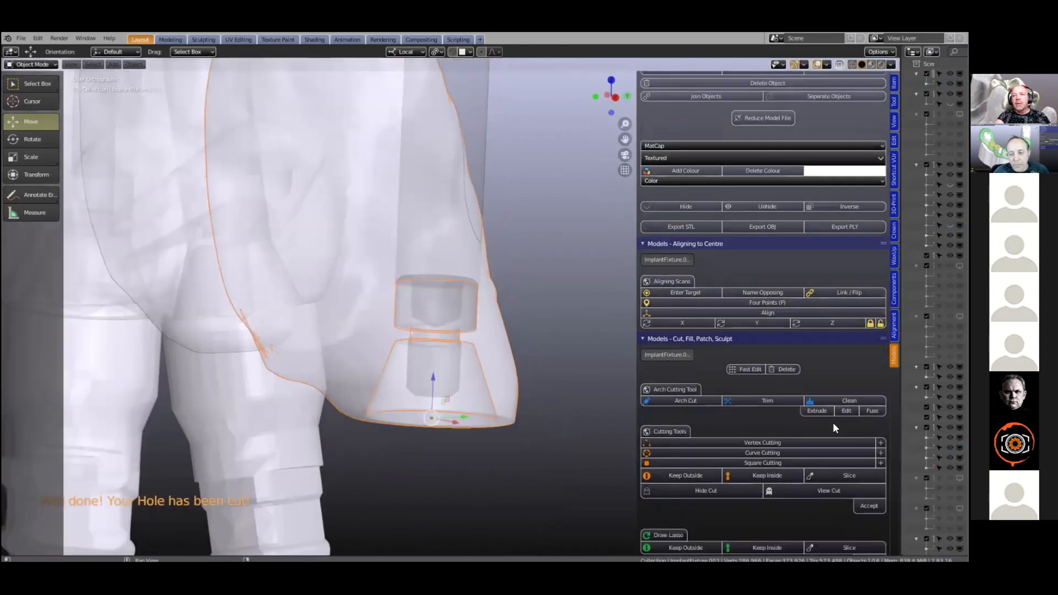
pyautogui.scroll(-4, 813, 374)
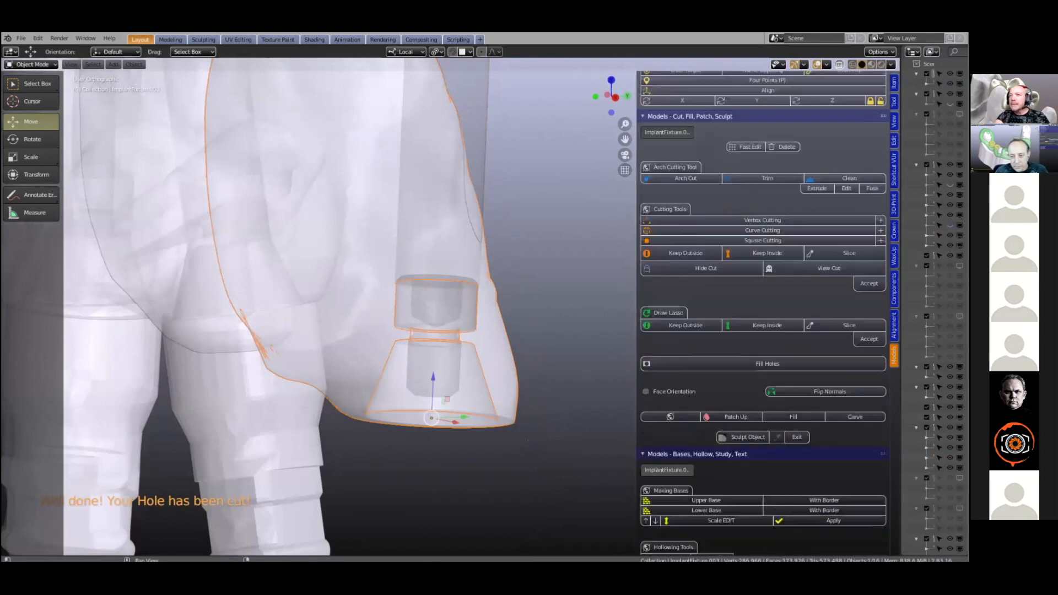
pyautogui.scroll(-12, 809, 384)
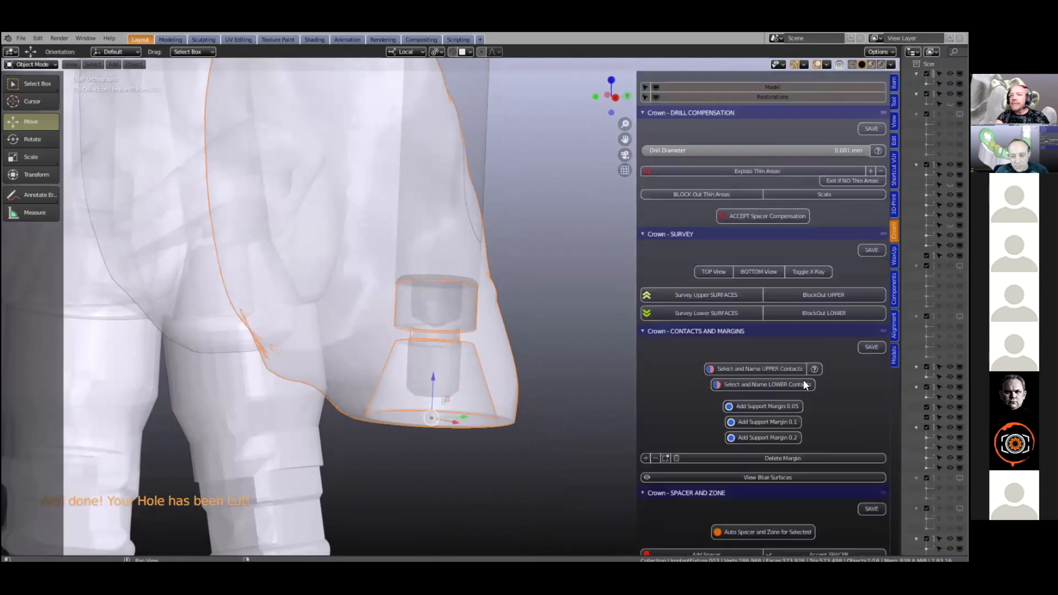
pyautogui.scroll(-15, 802, 381)
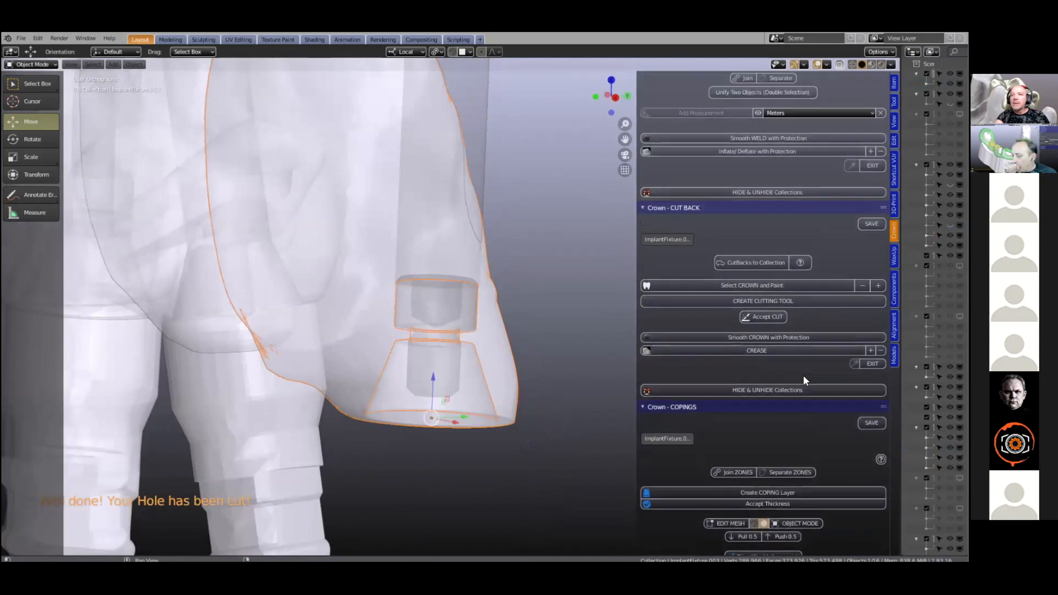
pyautogui.scroll(-12, 803, 380)
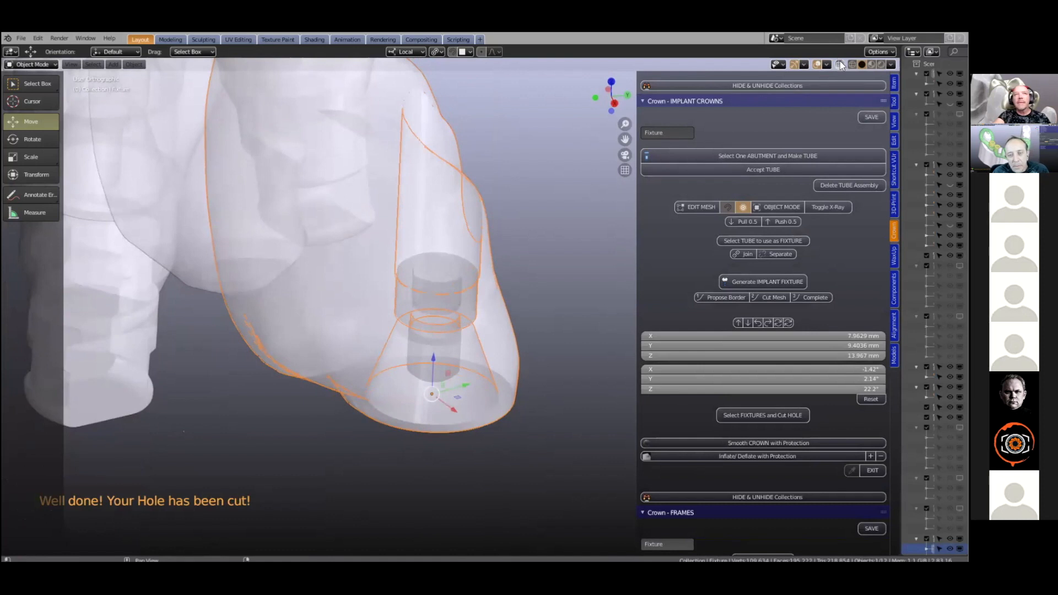
# Step: Turn off X-ray display and examine the cut screw hole in the canine fixture from several sides
pyautogui.click(839, 64)
pyautogui.scroll(-3, 422, 247)
pyautogui.moveTo(318, 282); pyautogui.dragTo(315, 302, button='middle')
pyautogui.scroll(5, 316, 303)
pyautogui.click(328, 247)
pyautogui.scroll(-4, 335, 266)
pyautogui.moveTo(335, 267); pyautogui.dragTo(381, 322, button='middle')
pyautogui.moveTo(382, 327); pyautogui.dragTo(393, 297)
pyautogui.click(416, 329)
pyautogui.moveTo(416, 316)
pyautogui.mouseDown(button='middle')
pyautogui.moveTo(411, 274)
pyautogui.moveTo(405, 308)
pyautogui.mouseUp(button='middle')
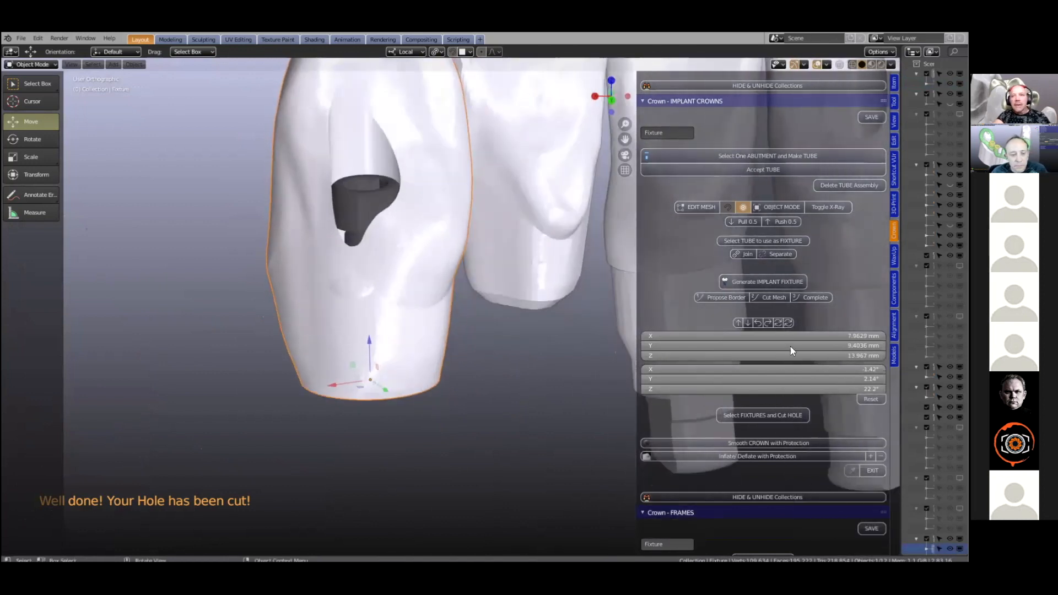
# Step: Smooth the canine fixture with protection around its screw hole and across its surface, finishing in Object Mode
pyautogui.scroll(-5, 793, 369)
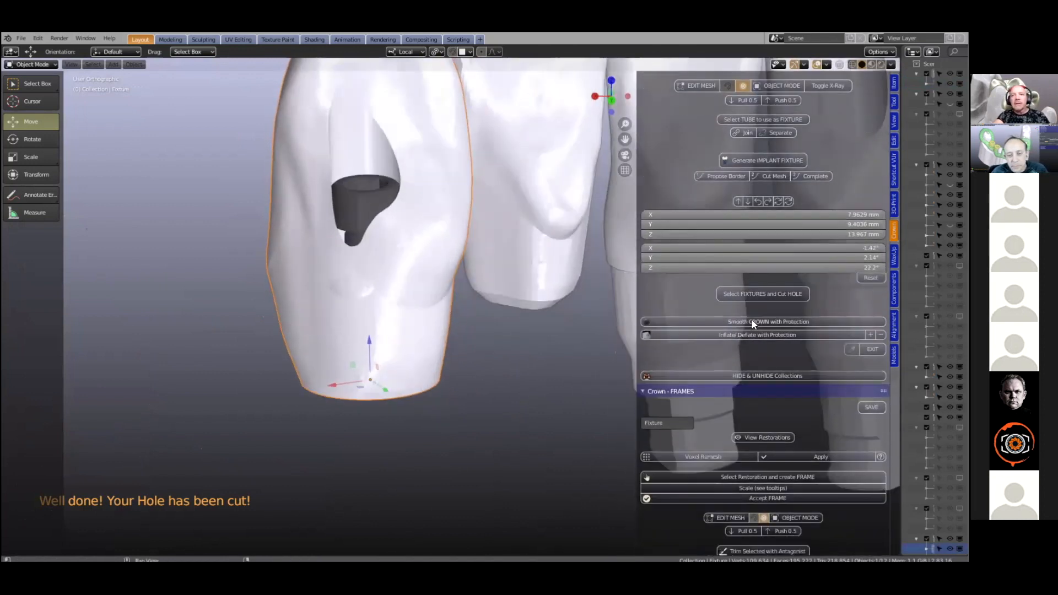
pyautogui.click(752, 322)
pyautogui.moveTo(361, 253)
pyautogui.mouseDown()
pyautogui.moveTo(371, 362)
pyautogui.moveTo(347, 291)
pyautogui.moveTo(304, 256)
pyautogui.mouseUp()
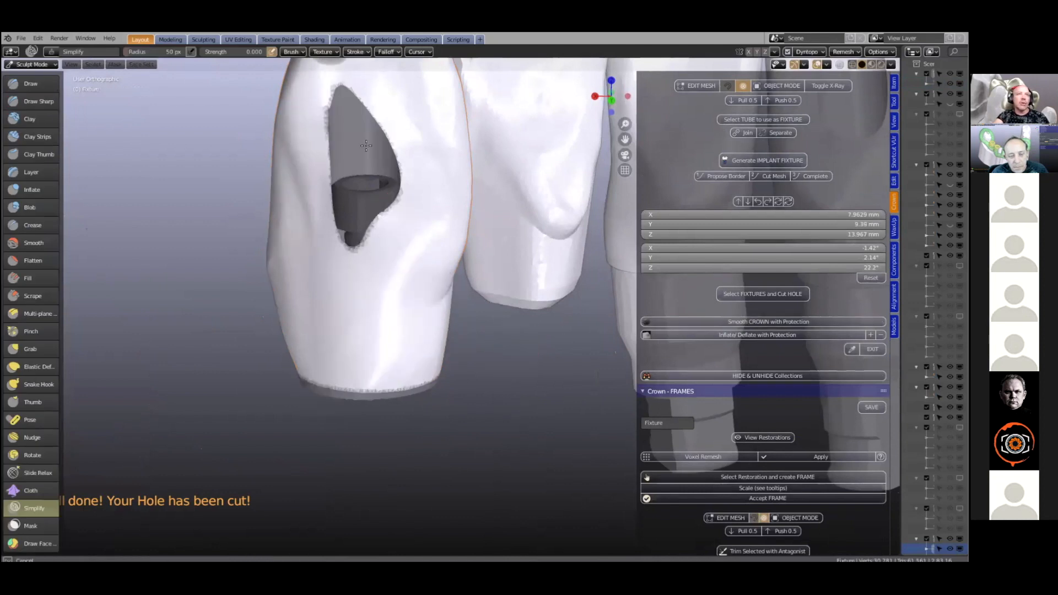
pyautogui.moveTo(331, 347)
pyautogui.mouseDown(button='middle')
pyautogui.moveTo(445, 326)
pyautogui.moveTo(409, 333)
pyautogui.moveTo(309, 316)
pyautogui.moveTo(322, 348)
pyautogui.moveTo(297, 278)
pyautogui.mouseUp(button='middle')
pyautogui.moveTo(315, 367)
pyautogui.mouseDown()
pyautogui.moveTo(286, 239)
pyautogui.moveTo(331, 296)
pyautogui.mouseUp()
pyautogui.moveTo(333, 296); pyautogui.dragTo(274, 346, button='middle')
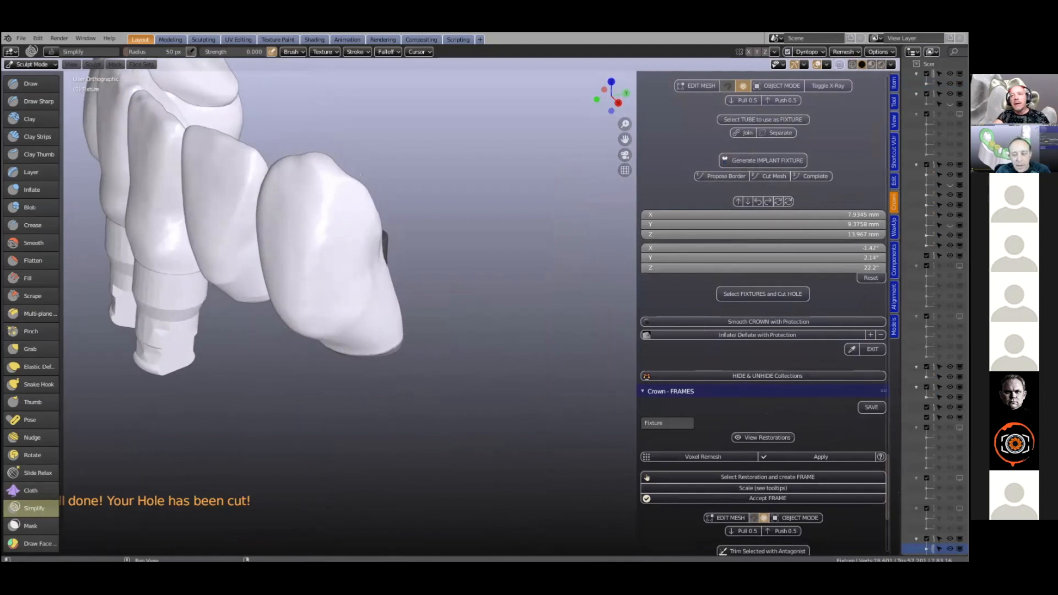
pyautogui.click(873, 349)
pyautogui.moveTo(411, 296); pyautogui.dragTo(284, 344, button='middle')
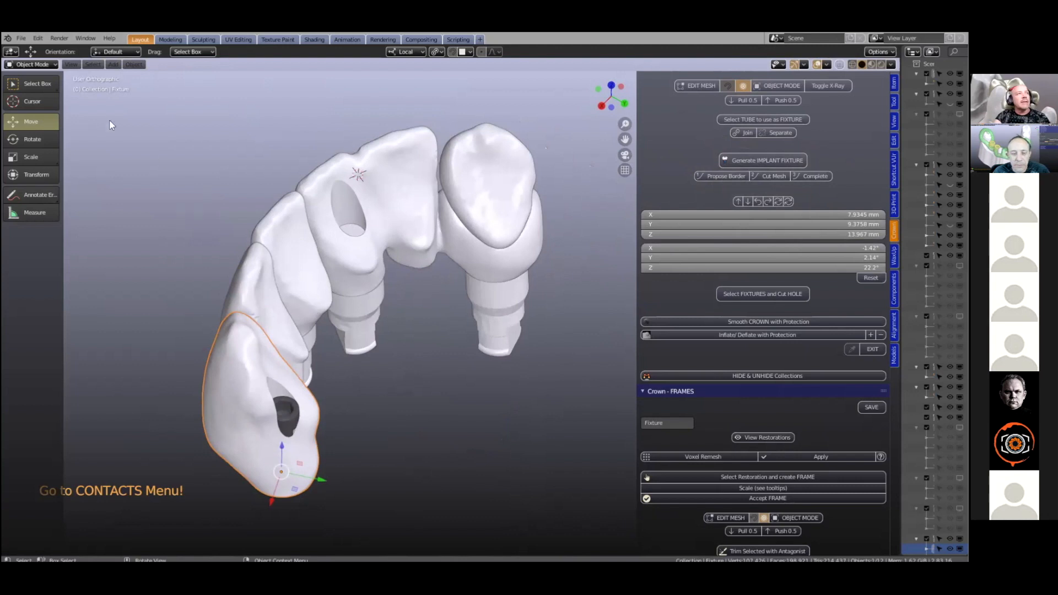
# Step: Open the file Medentika Learning.blend from the Zoom_crowns folder
pyautogui.click(23, 38)
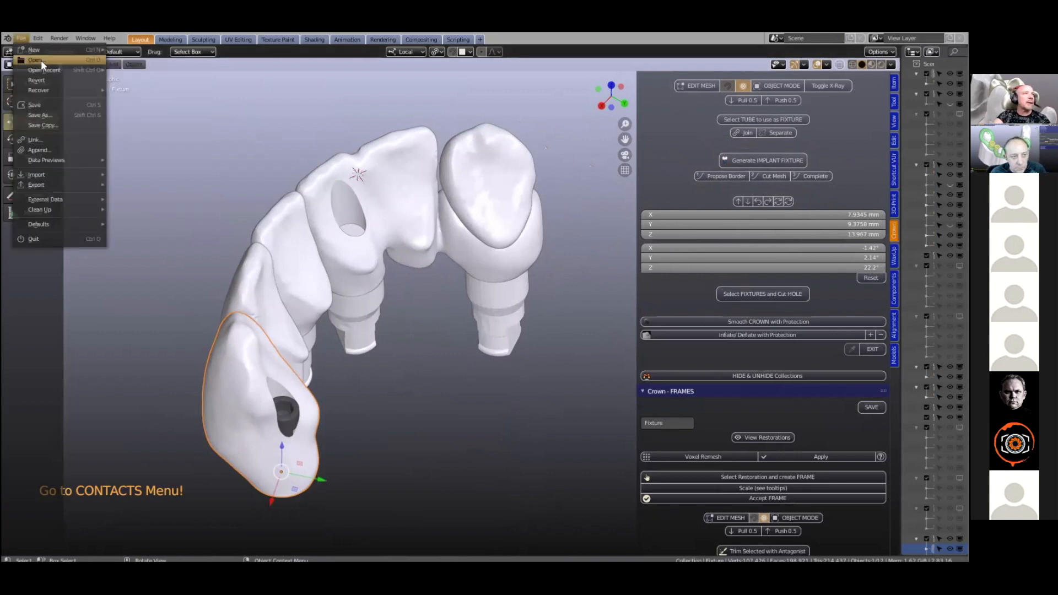
pyautogui.click(41, 61)
pyautogui.click(502, 316)
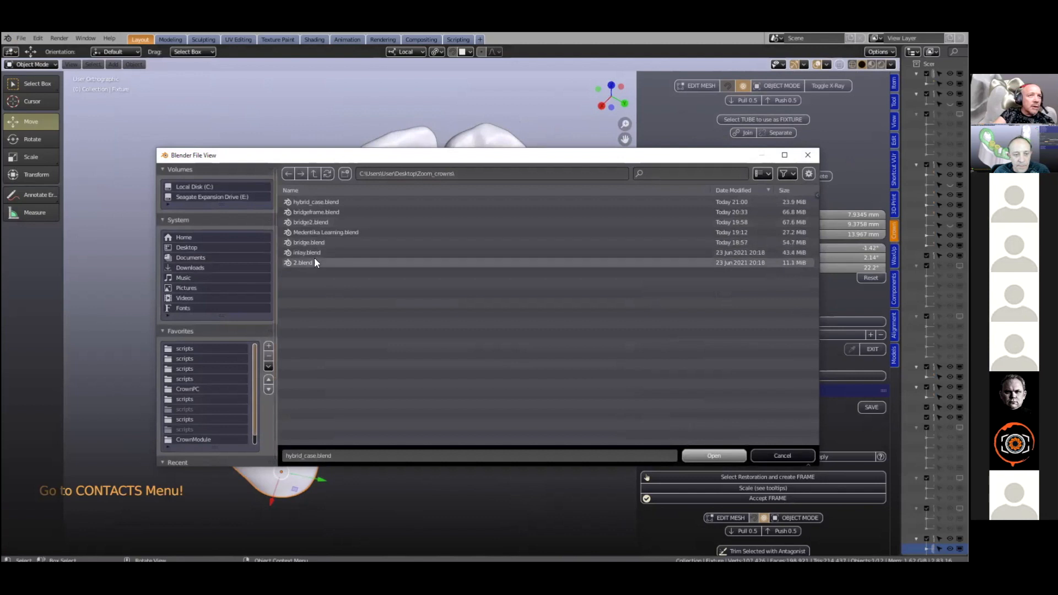
pyautogui.doubleClick(336, 230)
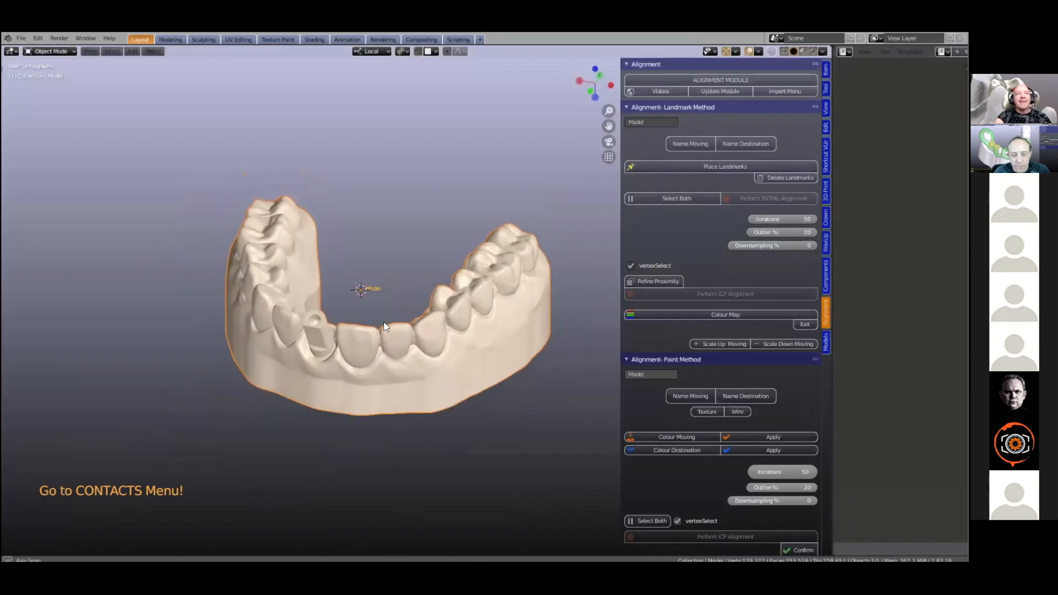
# Step: Zoom in on the lower arch model and display the Component Analogs and Component Abutments tools
pyautogui.scroll(3, 384, 322)
pyautogui.scroll(2, 389, 316)
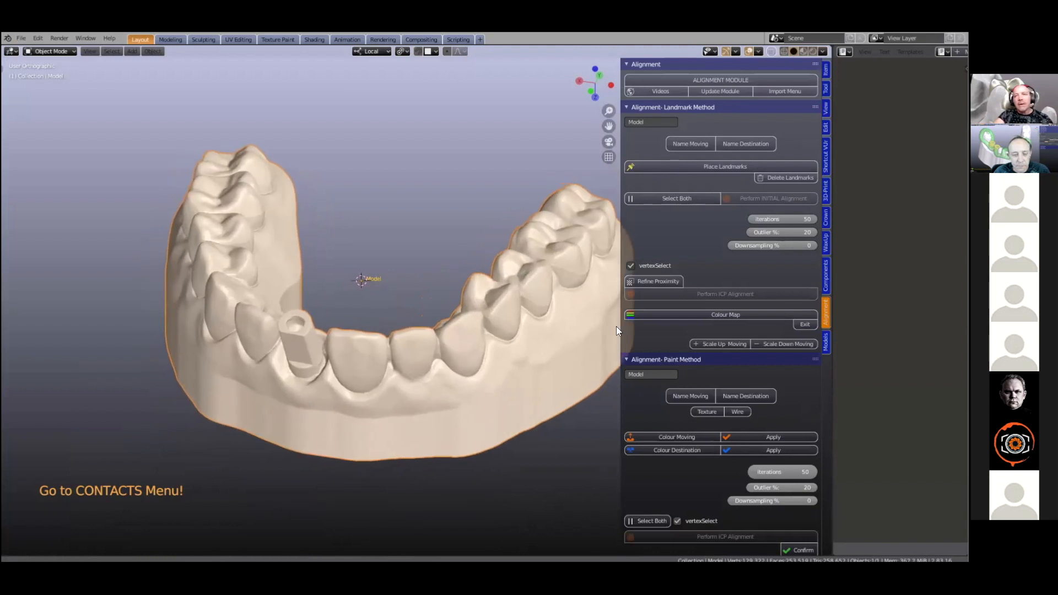
pyautogui.click(827, 276)
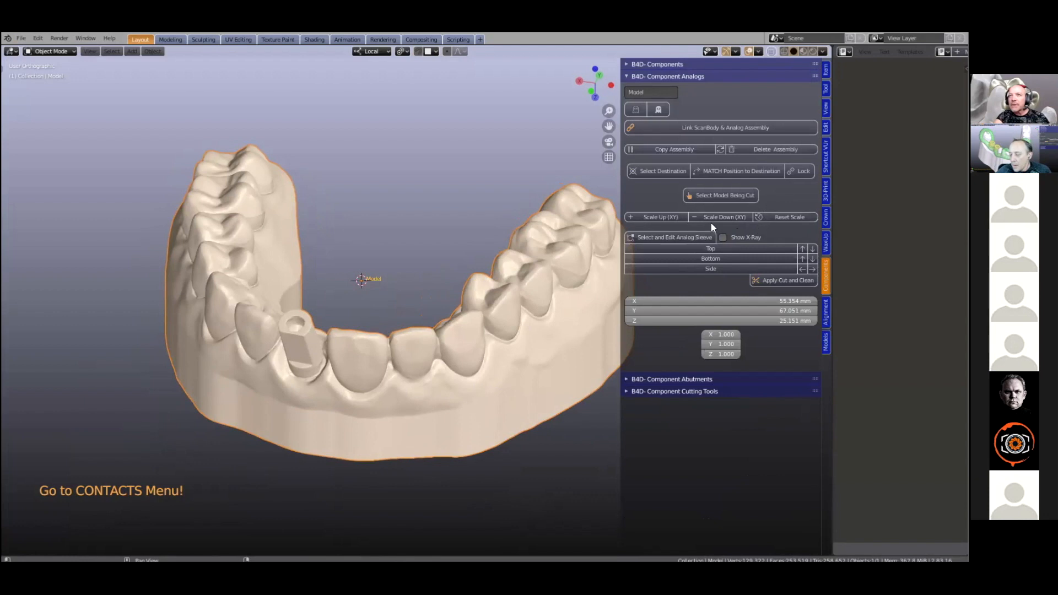
pyautogui.click(625, 379)
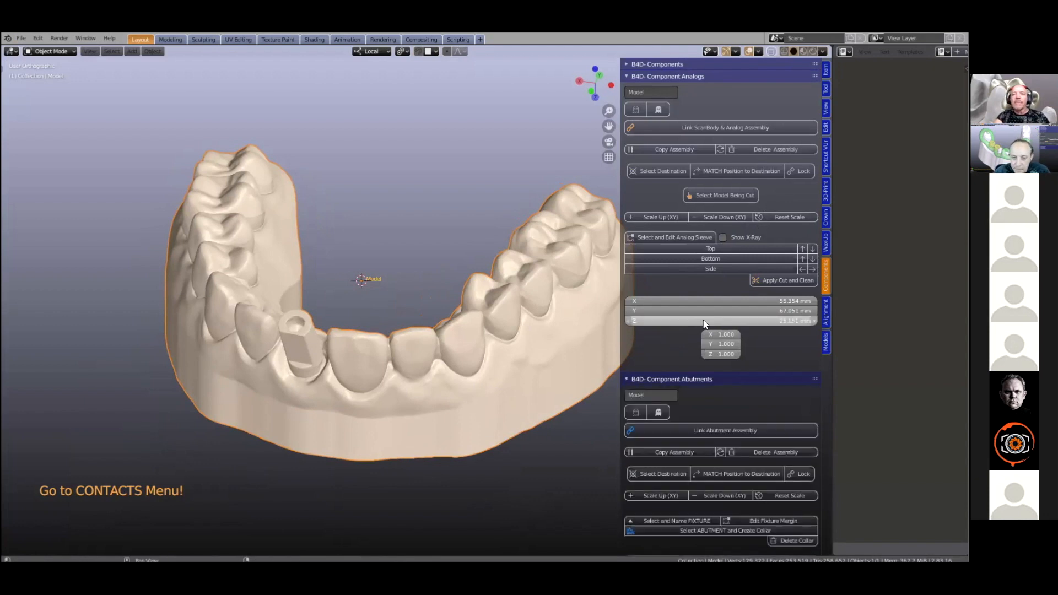
# Step: Set the components library to MEDENTIKA - Scan Bodies & Analogs with the category Medentika N - Series (Straumann Tissue Level)
pyautogui.scroll(-5, 706, 324)
pyautogui.scroll(5, 711, 325)
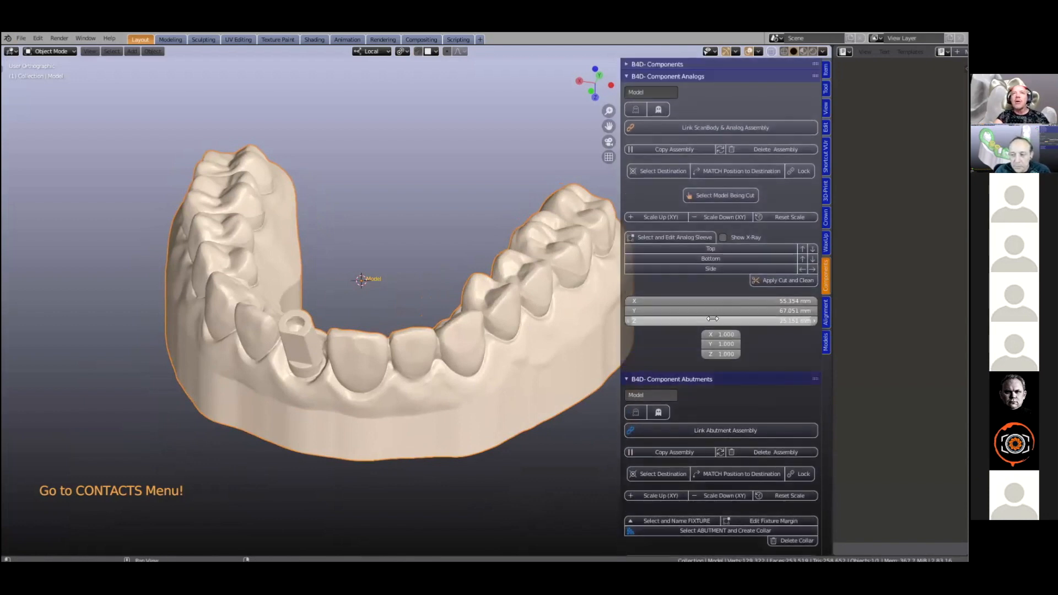
pyautogui.click(626, 63)
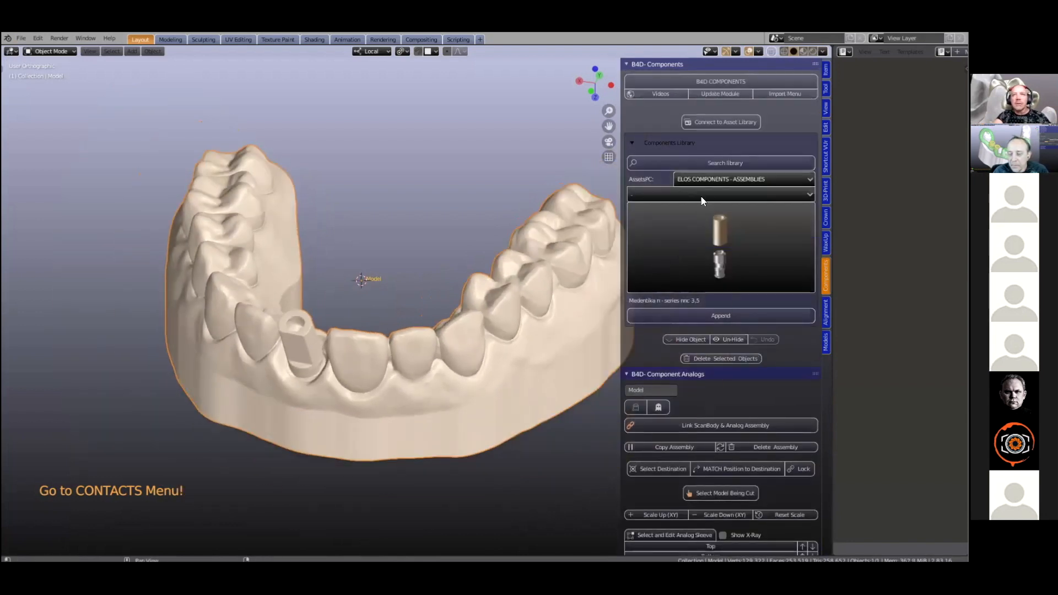
pyautogui.click(715, 179)
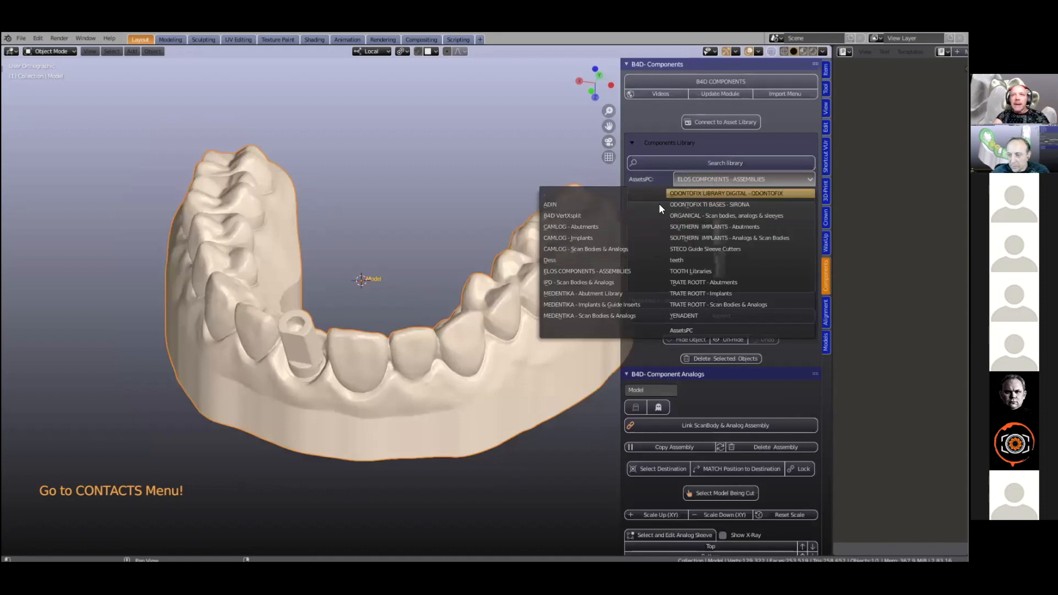
pyautogui.click(598, 316)
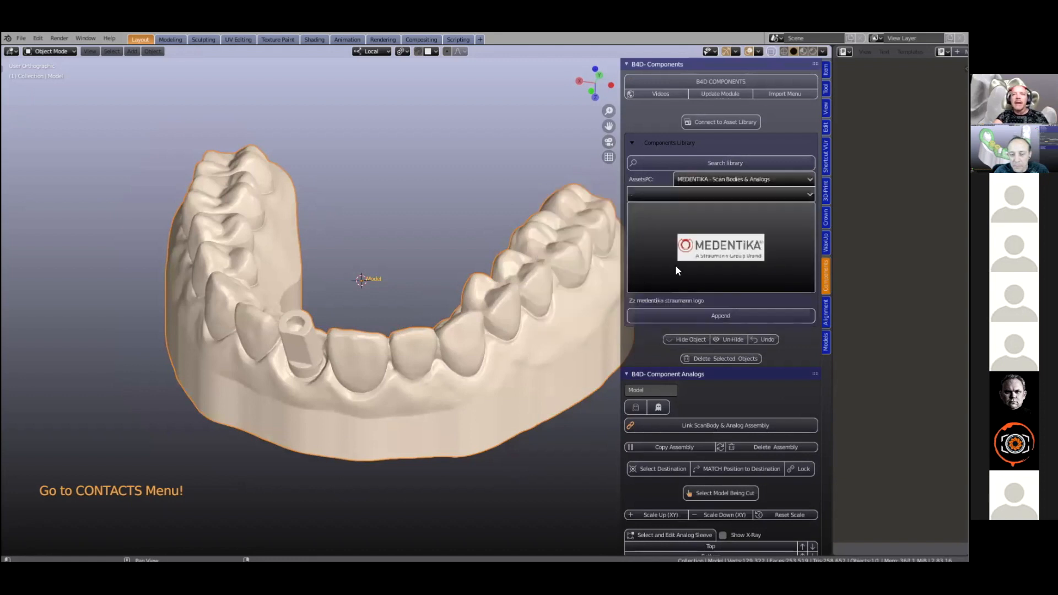
pyautogui.click(740, 196)
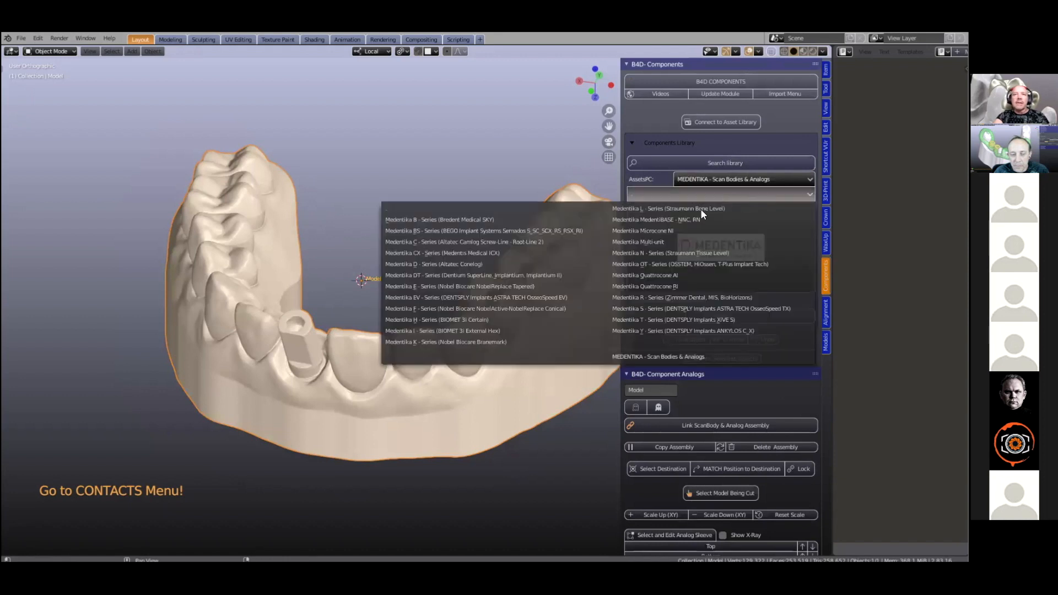
pyautogui.click(680, 253)
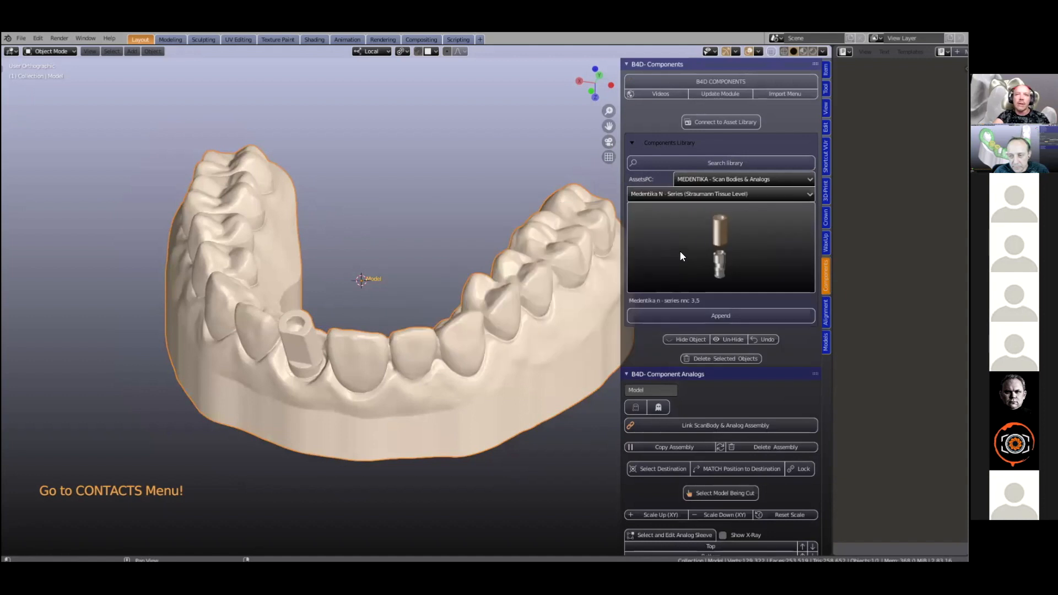
# Step: Append the Medentika n - series rn 4,8 scan body and analog from the components library
pyautogui.click(698, 287)
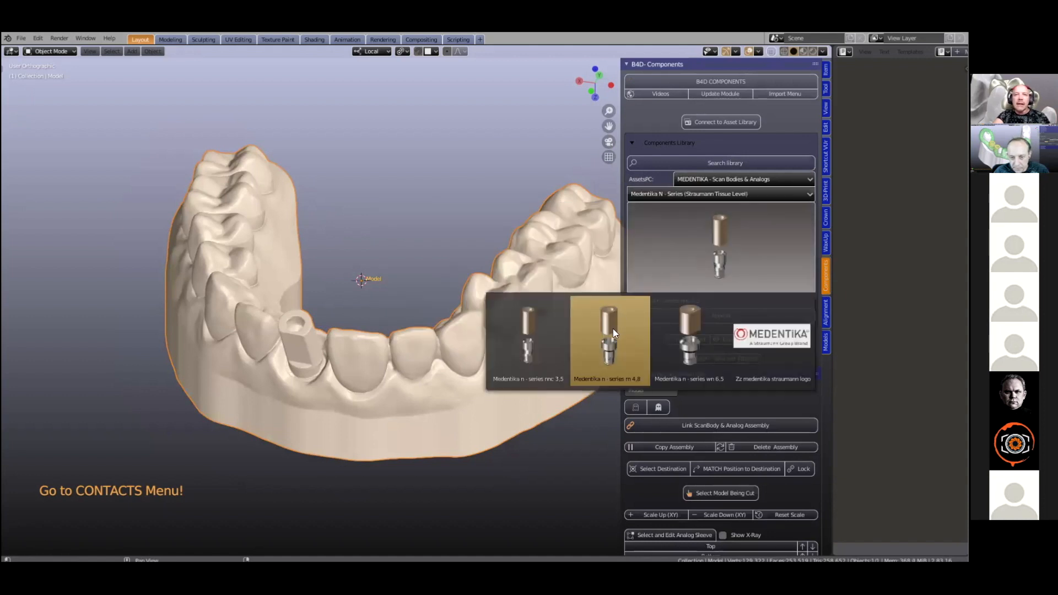
pyautogui.click(612, 338)
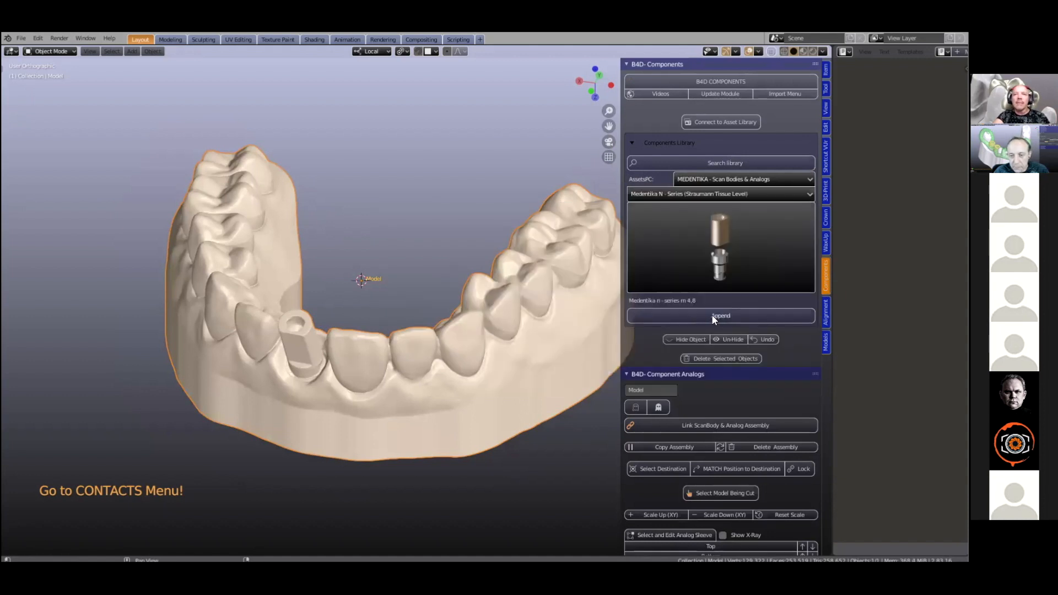
pyautogui.scroll(-1, 357, 292)
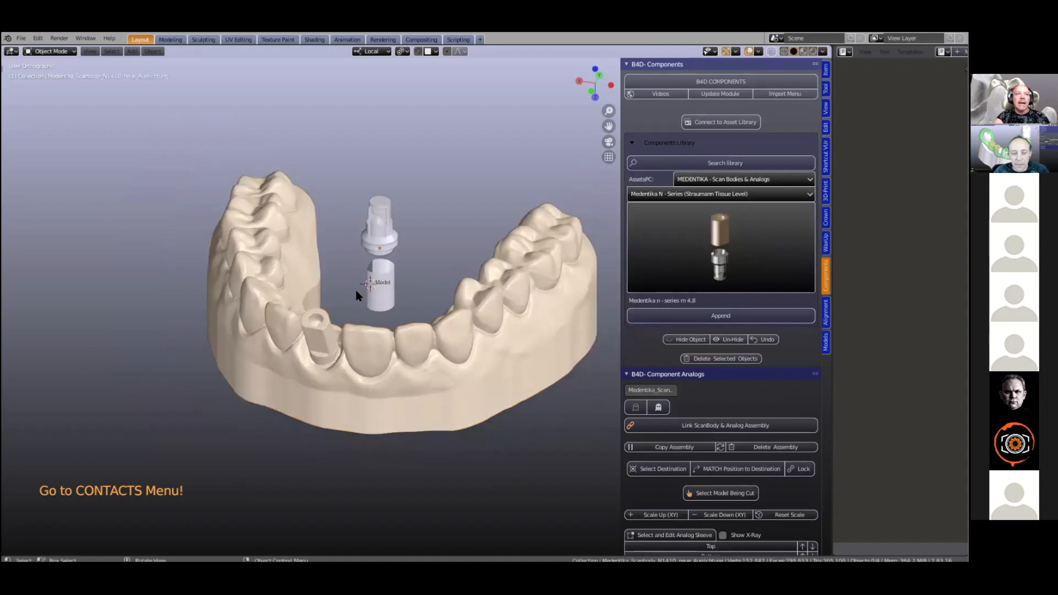
# Step: Turn on X-ray display, select the cylindrical scan body as the parent component and box-select the analog parts above it
pyautogui.scroll(2, 353, 295)
pyautogui.scroll(2, 355, 293)
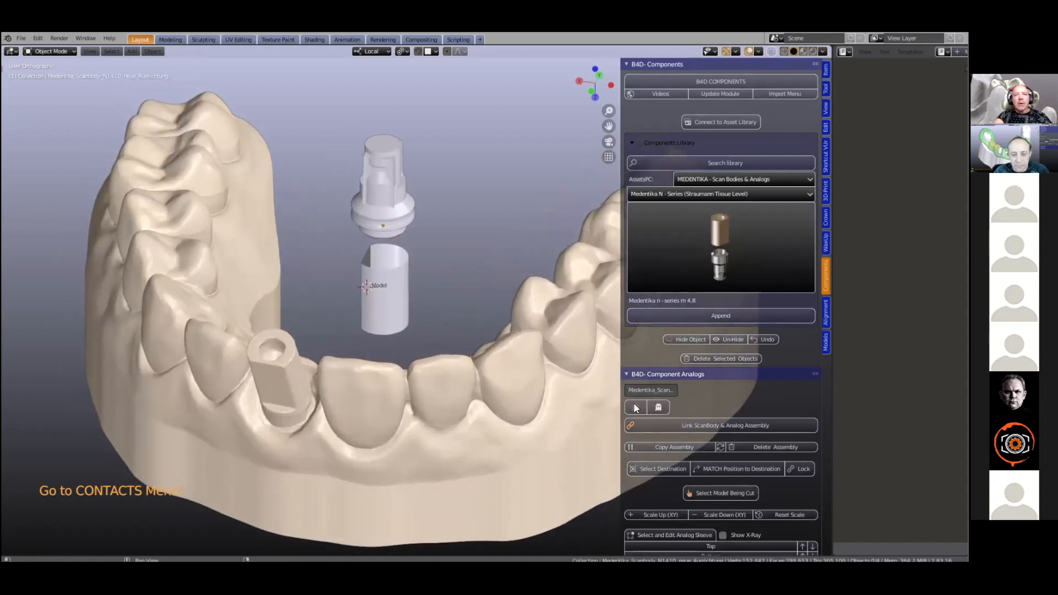
pyautogui.hotkey('alt', 'z')
pyautogui.click(374, 300)
pyautogui.press('b')
pyautogui.moveTo(336, 147); pyautogui.dragTo(434, 232)
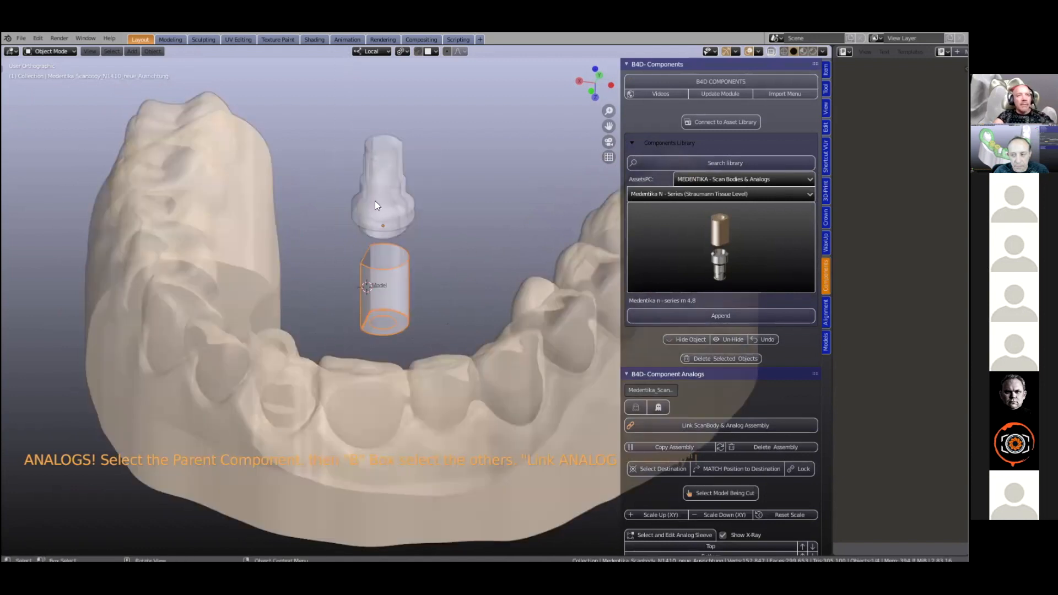
# Step: Link the scan body and its analog parts into one assembly and rotate the assembly by 180 degrees
pyautogui.press('b')
pyautogui.moveTo(343, 176); pyautogui.dragTo(433, 241)
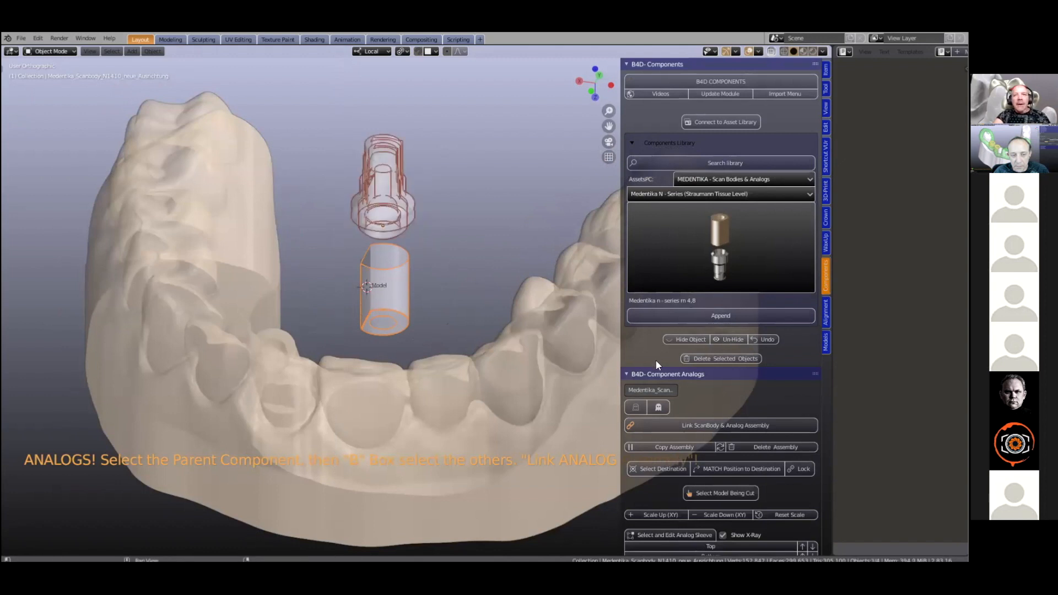
pyautogui.click(726, 426)
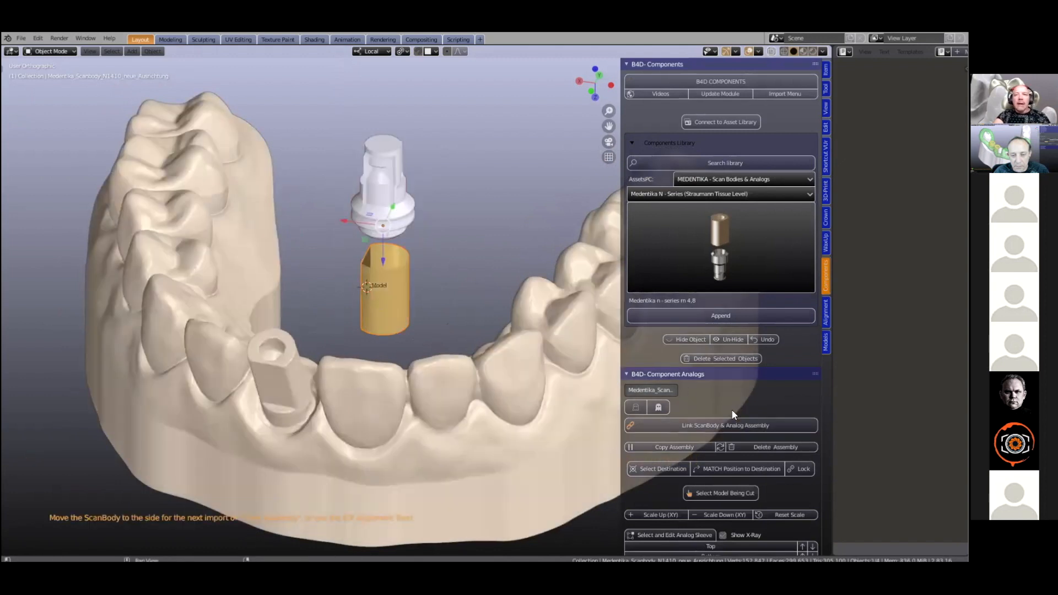
pyautogui.click(720, 447)
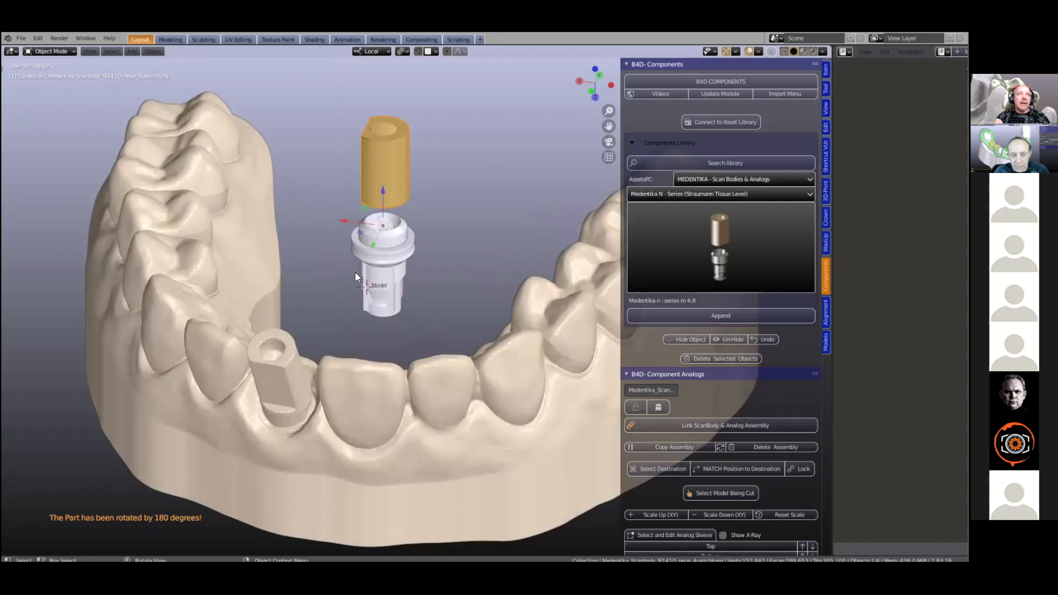
pyautogui.moveTo(381, 280); pyautogui.dragTo(413, 290, button='middle')
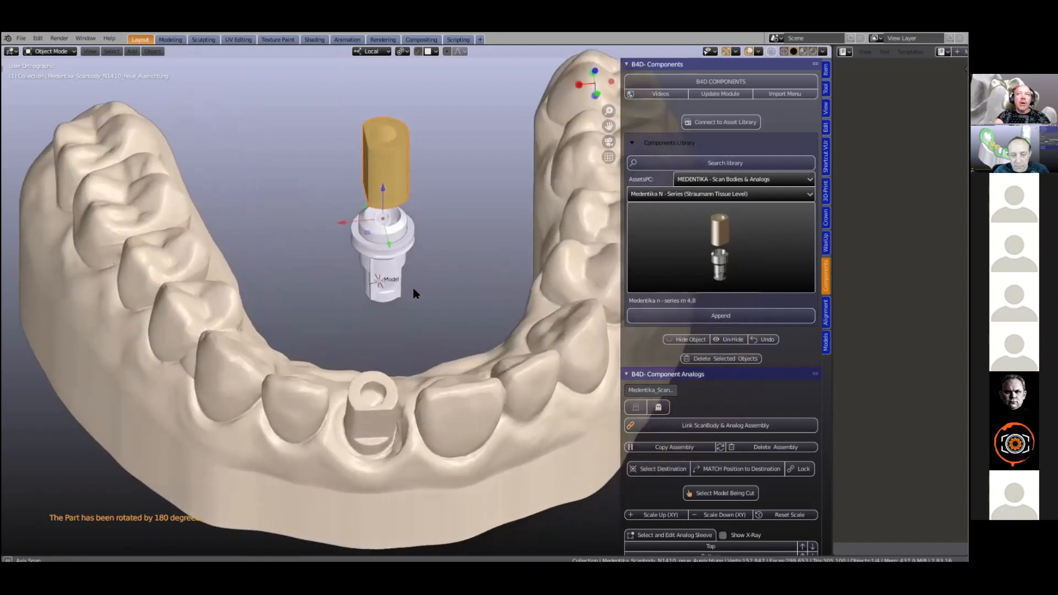
# Step: In the alignment module, name the library scan body as moving and the jaw model as destination
pyautogui.click(824, 310)
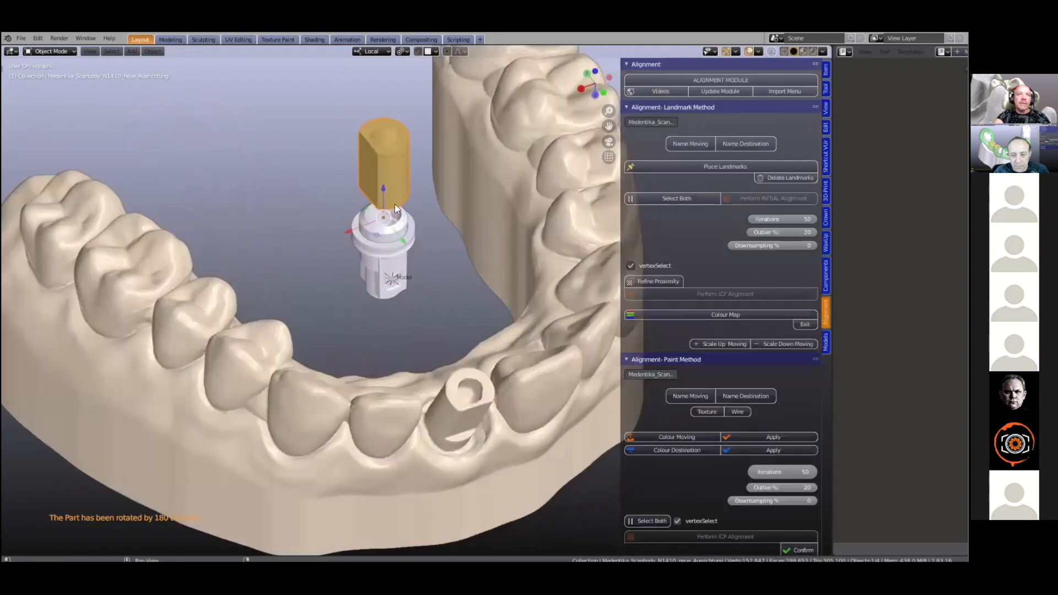
pyautogui.click(683, 144)
pyautogui.click(580, 346)
pyautogui.click(732, 145)
# Step: Place five landmarks on the library scan body: three around its upper rim and two at the base of its flat side
pyautogui.moveTo(368, 253); pyautogui.dragTo(615, 174, button='middle')
pyautogui.click(670, 164)
pyautogui.moveTo(359, 258); pyautogui.dragTo(336, 200, button='middle')
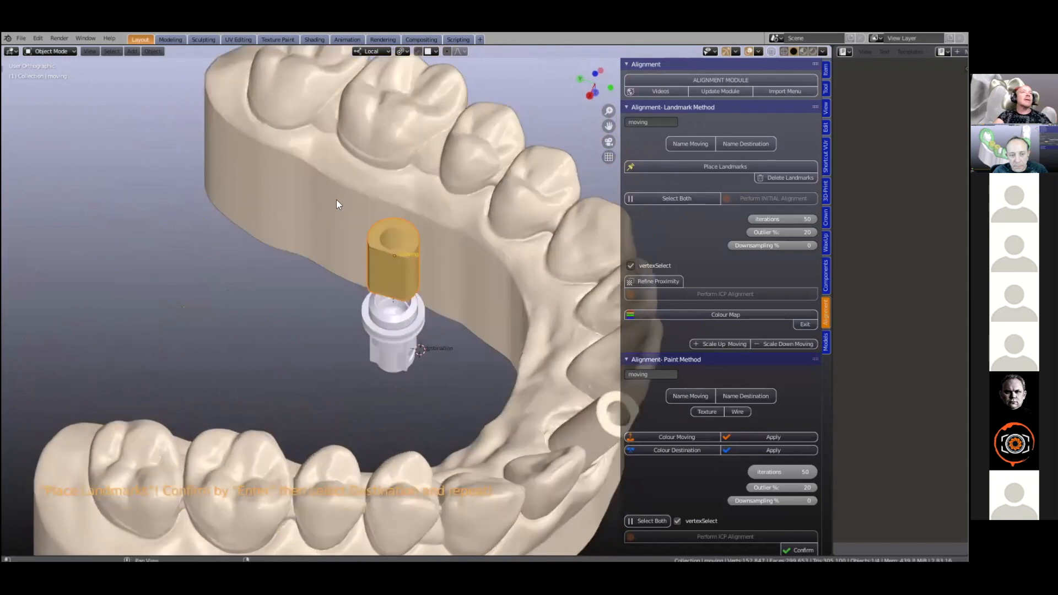
pyautogui.scroll(3, 337, 201)
pyautogui.click(339, 203)
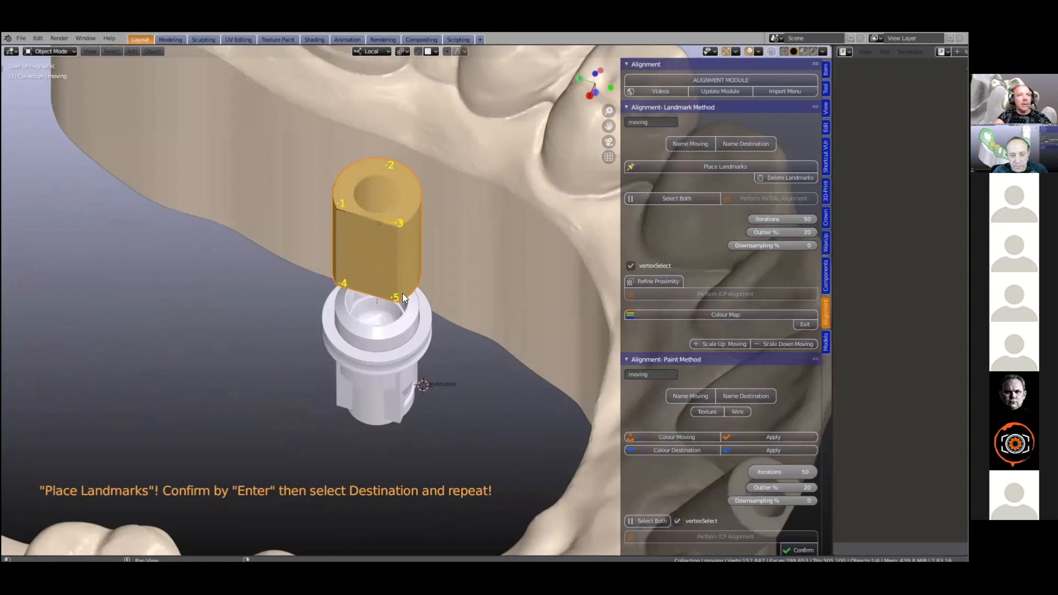
# Step: On the jaw model, place the first three matching landmarks around the upper rim of the scanned scan body
pyautogui.scroll(-5, 470, 293)
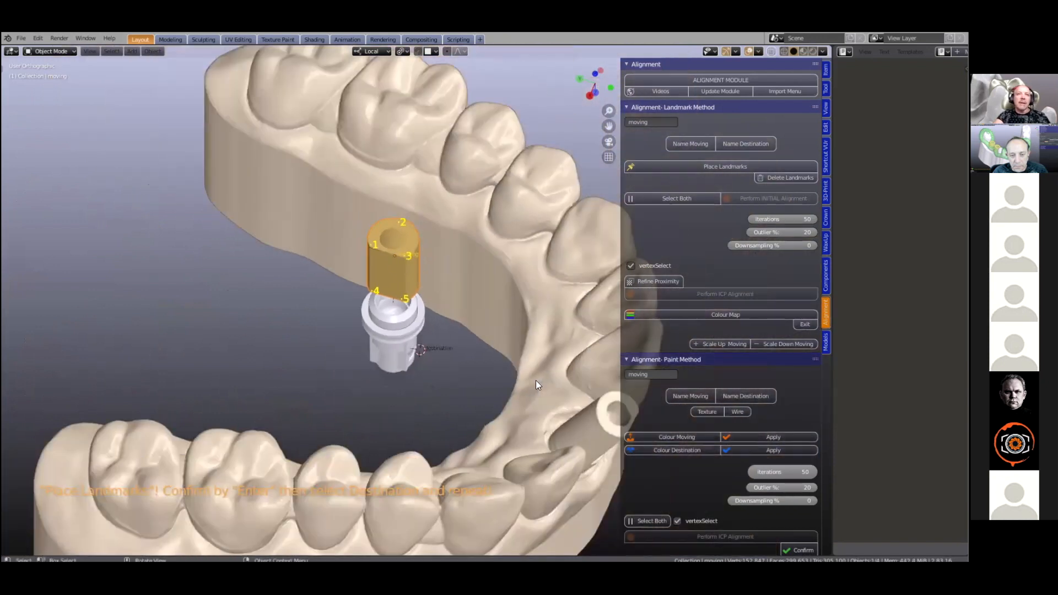
pyautogui.click(551, 324)
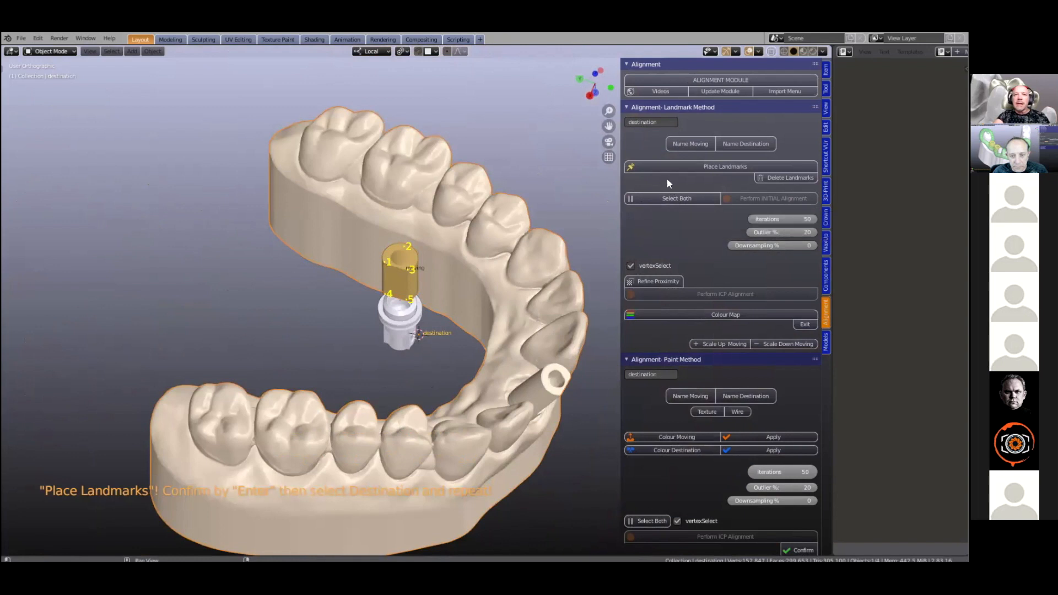
pyautogui.click(689, 167)
pyautogui.moveTo(560, 305); pyautogui.dragTo(391, 412, button='middle')
pyautogui.scroll(3, 415, 315)
pyautogui.scroll(2, 414, 316)
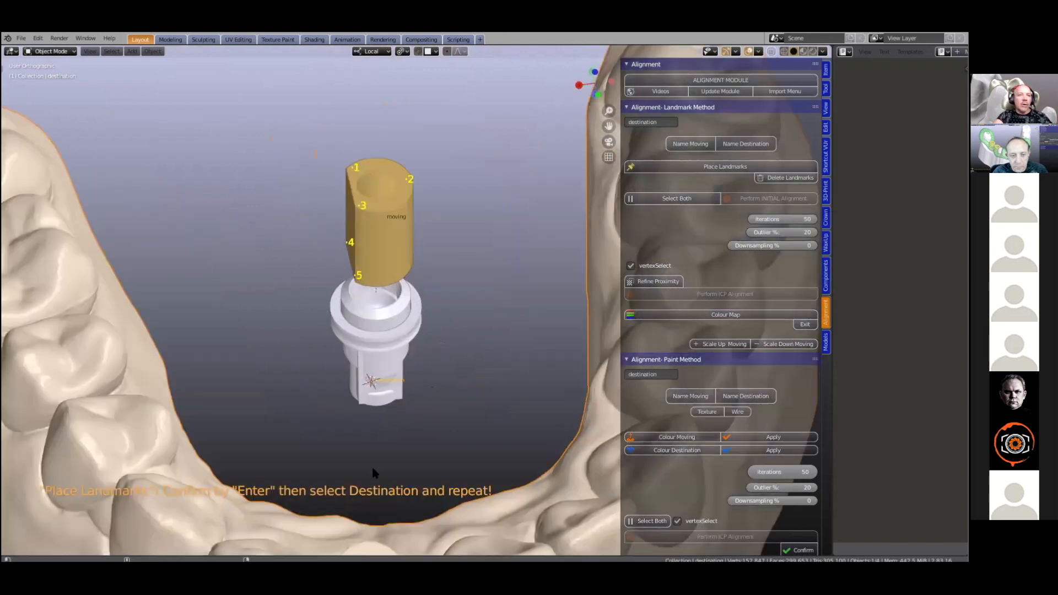
pyautogui.keyDown('shift'); pyautogui.moveTo(373, 473); pyautogui.dragTo(398, 379, button='middle'); pyautogui.keyUp('shift')
pyautogui.click(367, 503)
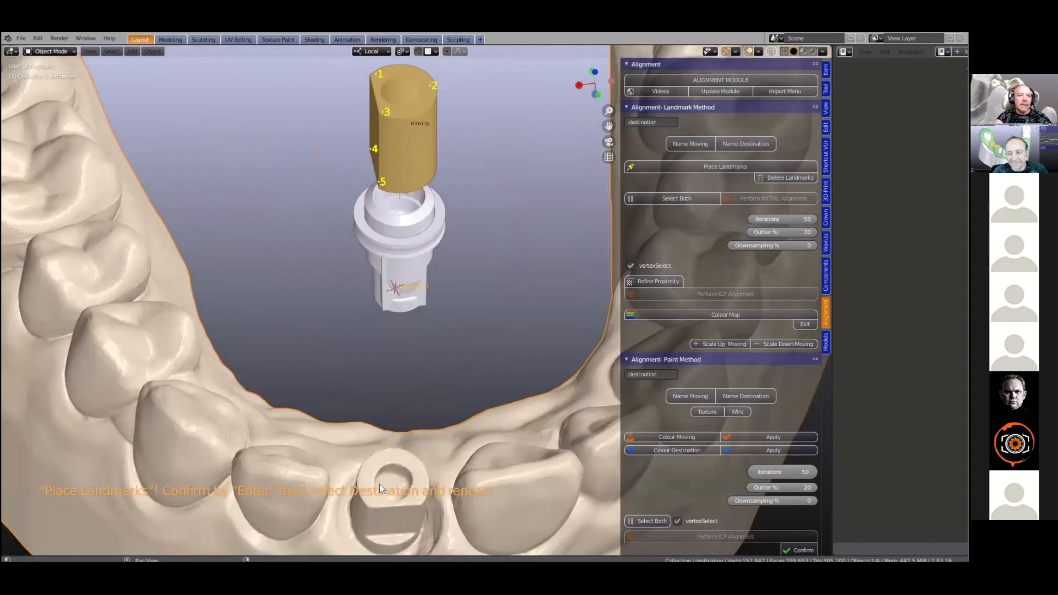
pyautogui.click(392, 454)
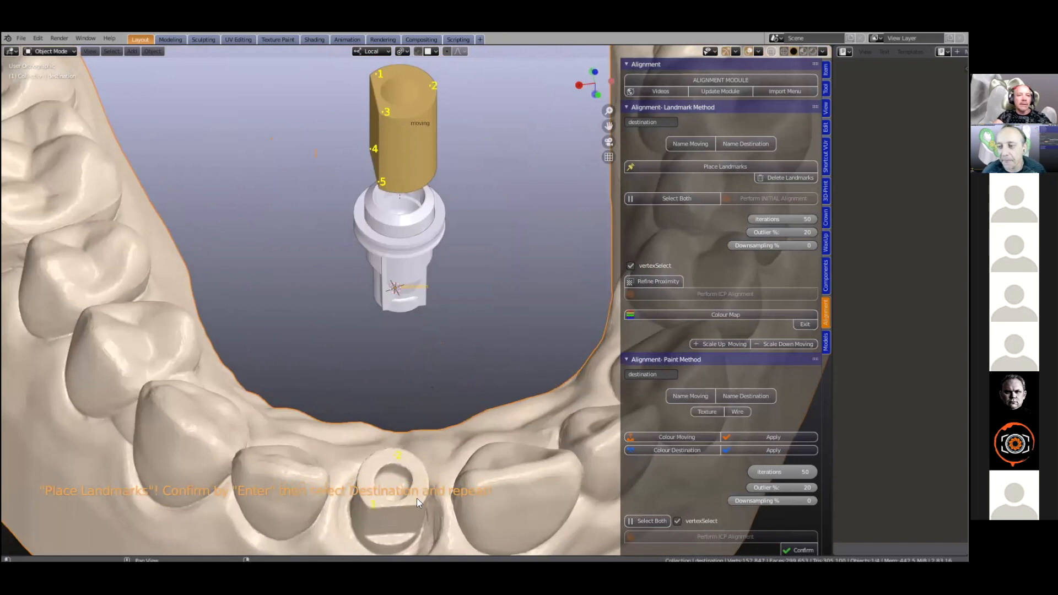
pyautogui.click(424, 499)
# Step: Place landmarks 4 and 5 at the base of the flat side of the scanned scan body
pyautogui.scroll(-1, 421, 452)
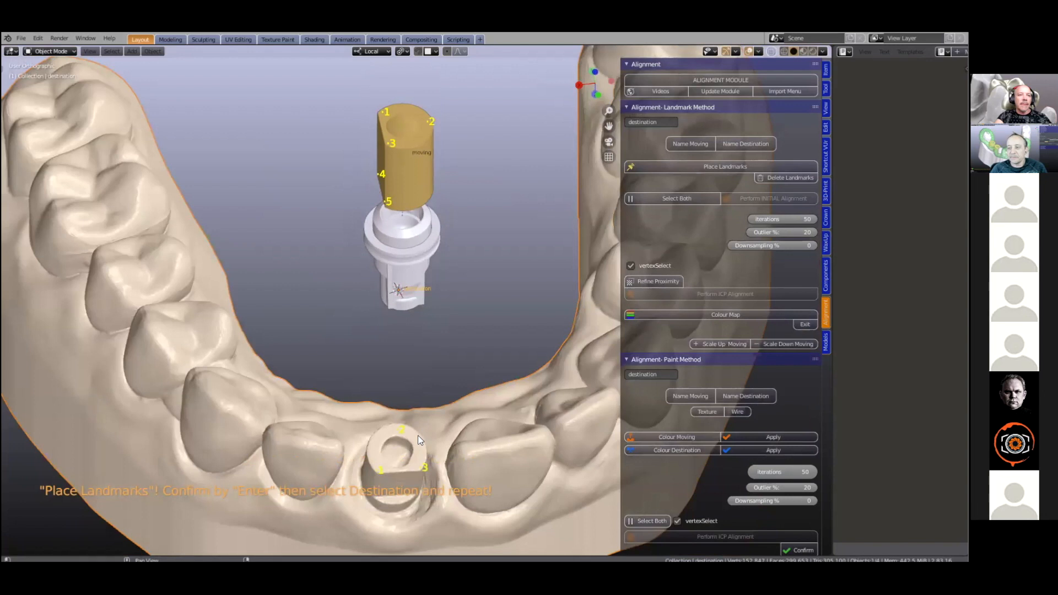
pyautogui.moveTo(421, 452); pyautogui.dragTo(417, 422, button='middle')
pyautogui.click(367, 410)
pyautogui.click(406, 407)
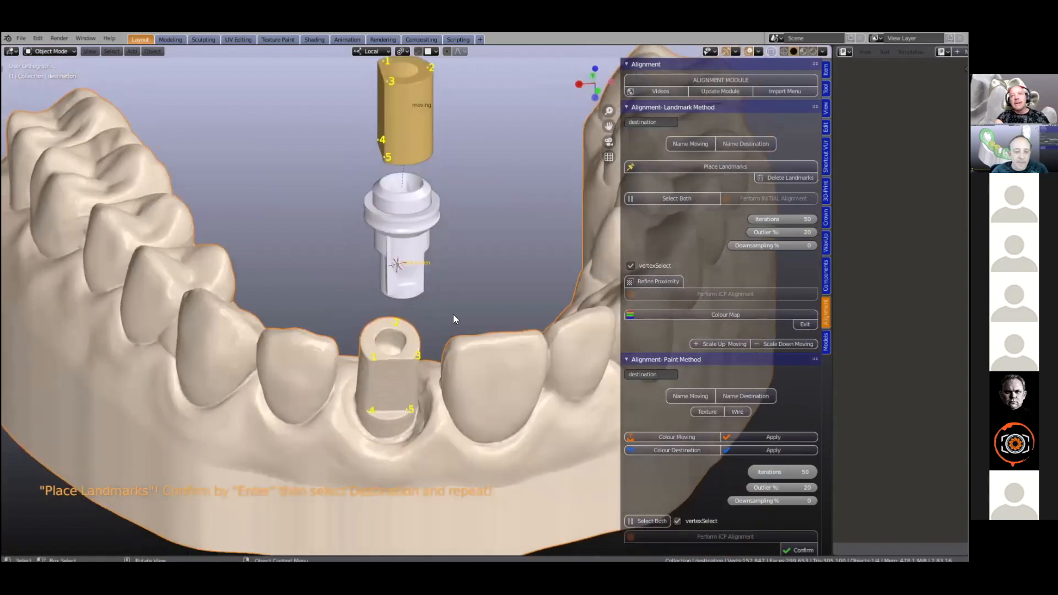
# Step: Select both objects and run the initial alignment followed by the ICP alignment of the scan body to the jaw scan
pyautogui.click(680, 200)
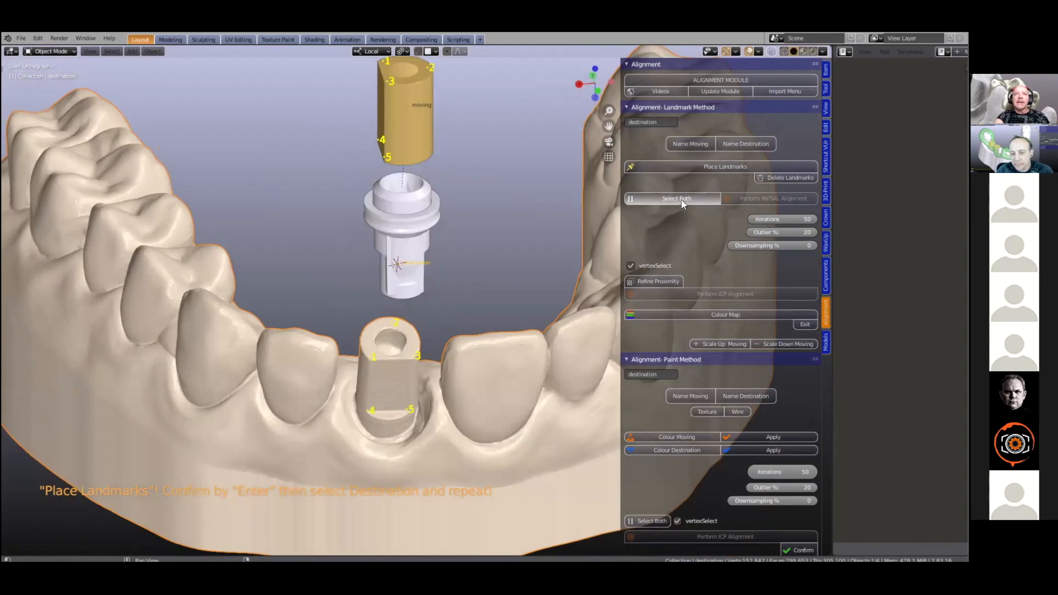
pyautogui.click(746, 198)
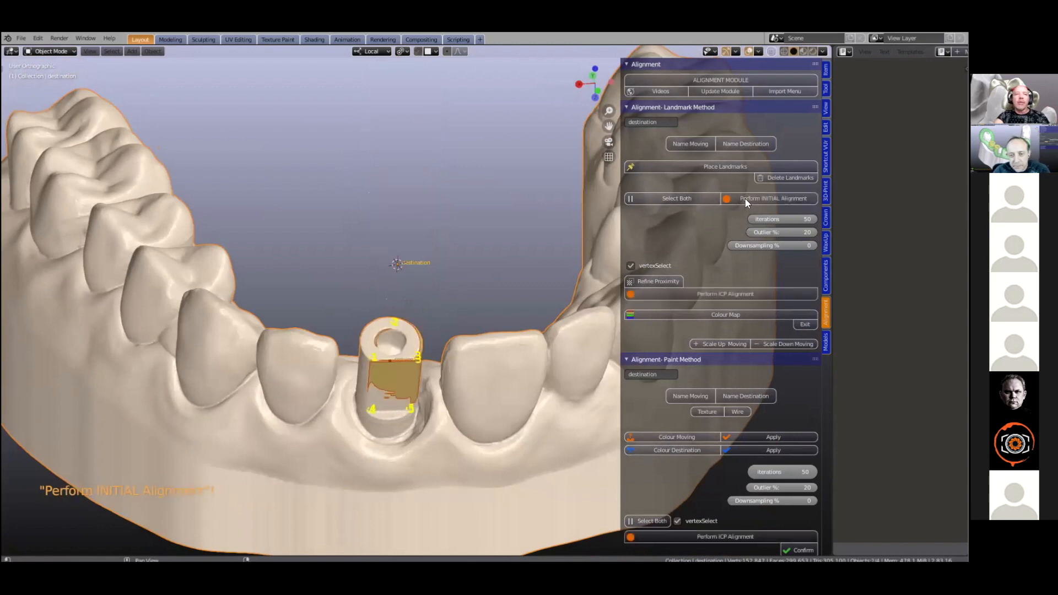
pyautogui.click(726, 294)
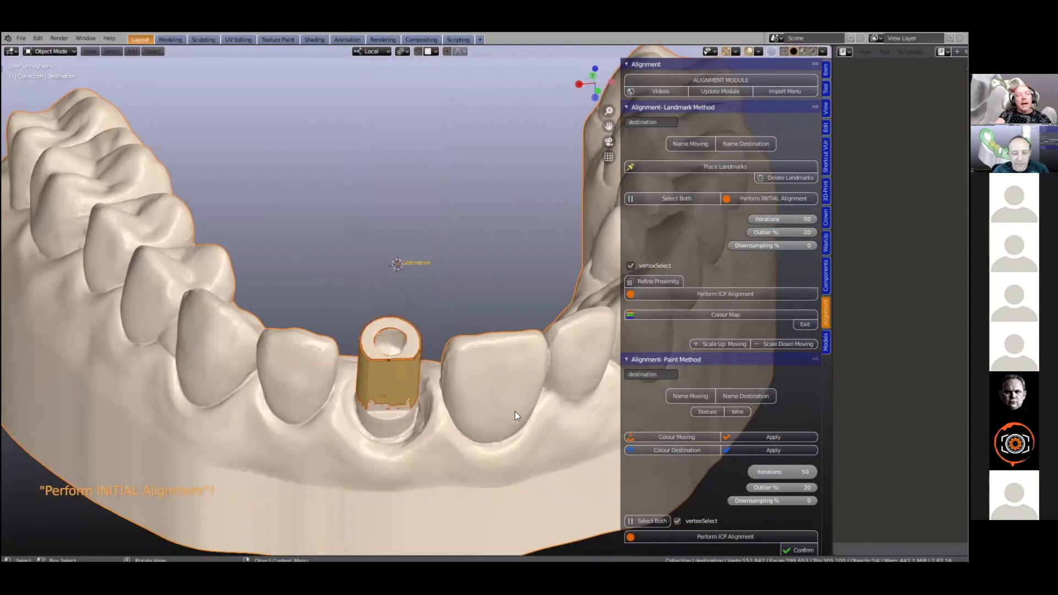
pyautogui.scroll(-4, 515, 411)
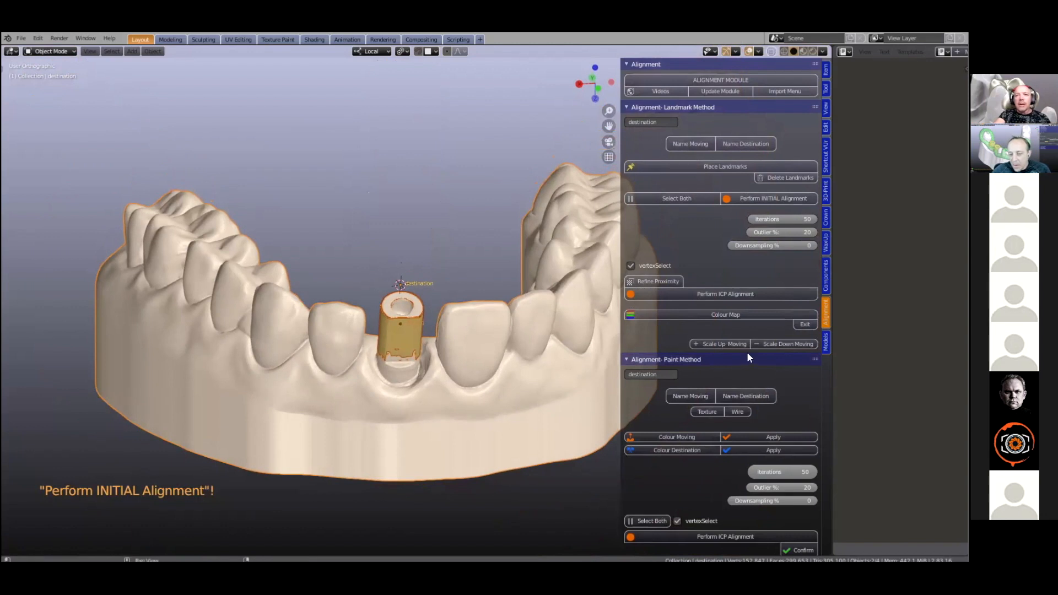
# Step: Show only the Component Analogs tools of the components module and set the jaw model as the model being cut
pyautogui.scroll(-2, 745, 357)
pyautogui.scroll(2, 743, 360)
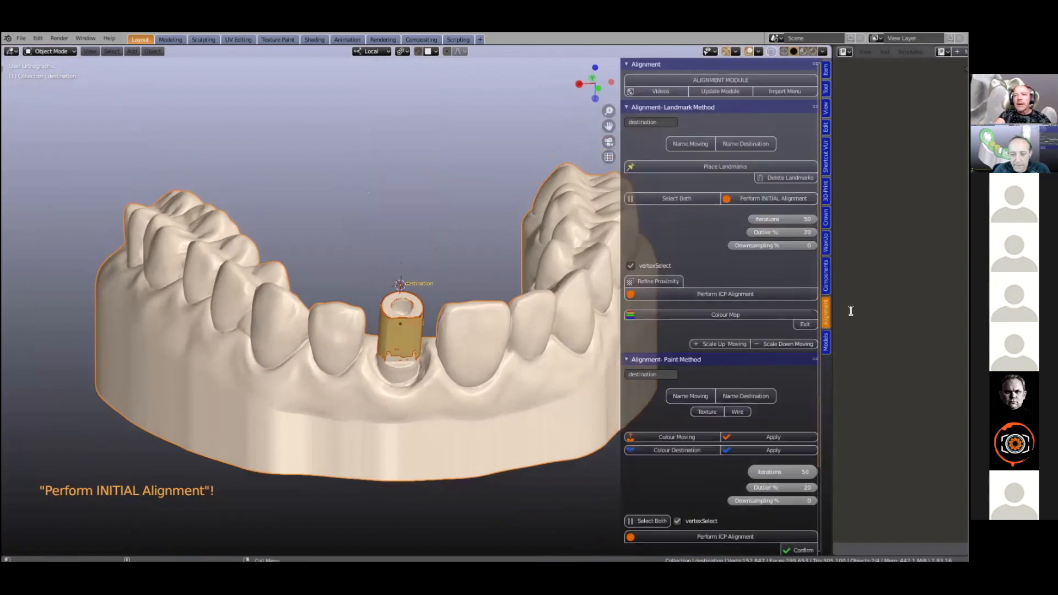
pyautogui.click(825, 275)
pyautogui.scroll(-2, 715, 271)
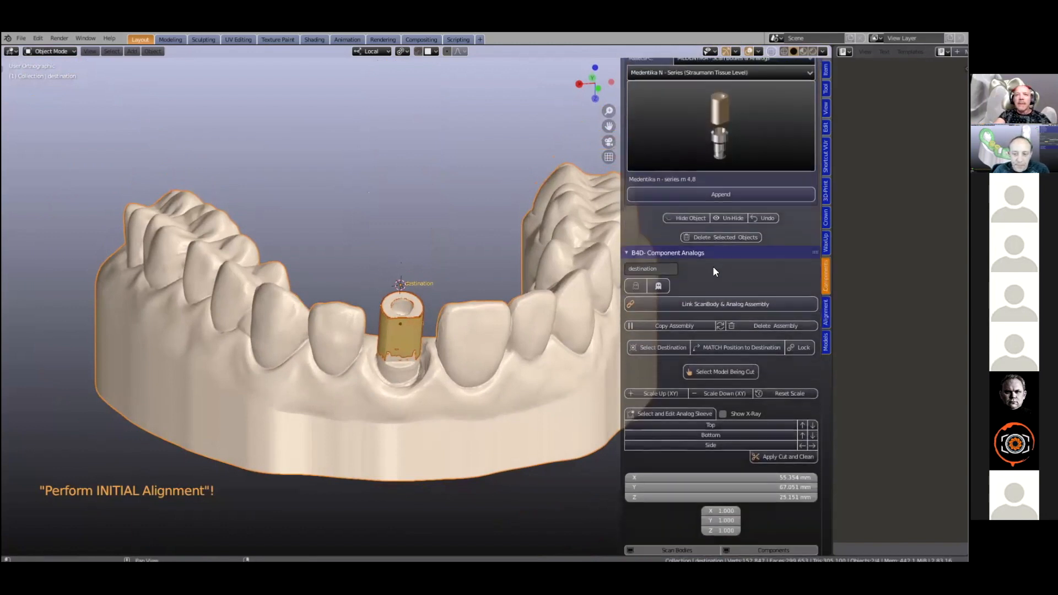
pyautogui.scroll(-8, 719, 264)
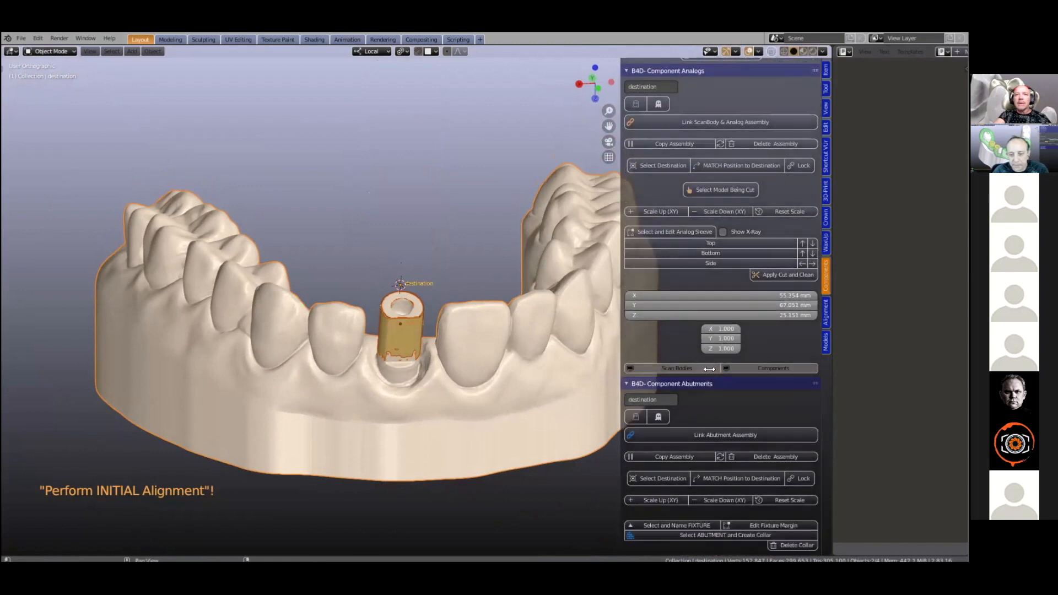
pyautogui.scroll(4, 710, 365)
pyautogui.keyDown('ctrl'); pyautogui.click(726, 148); pyautogui.keyUp('ctrl')
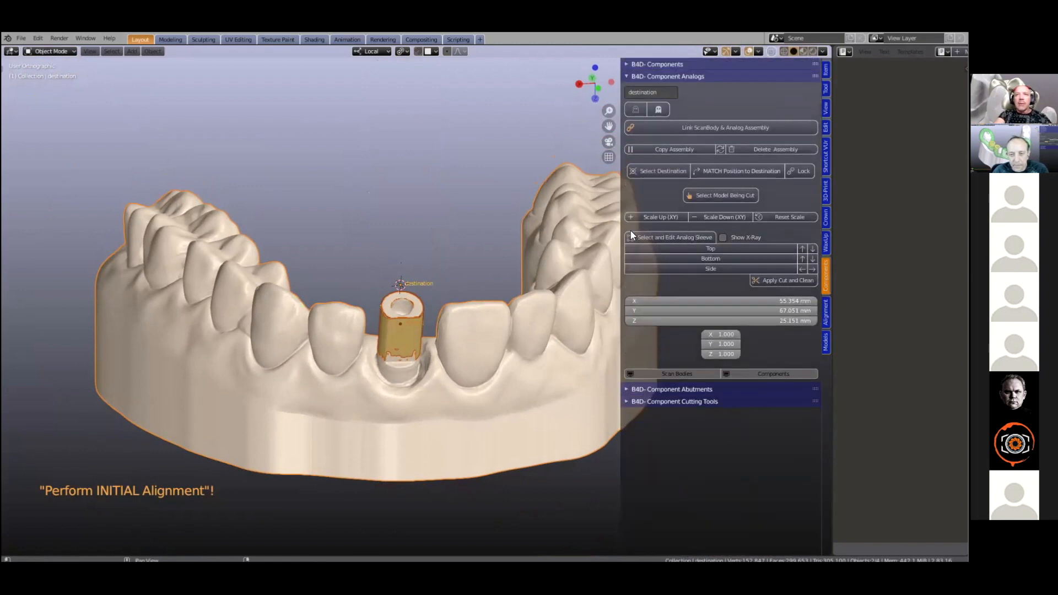
pyautogui.click(717, 197)
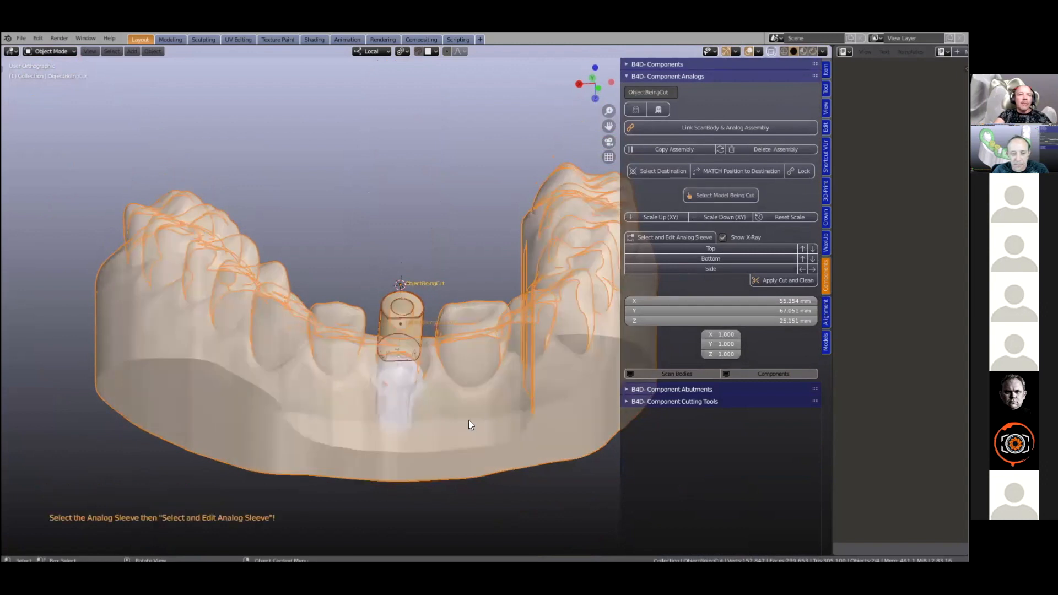
# Step: Select the analog sleeve around the implant analog and make it editable with Select and Edit Analog Sleeve
pyautogui.scroll(2, 453, 383)
pyautogui.moveTo(445, 398); pyautogui.dragTo(506, 304, button='middle')
pyautogui.scroll(2, 522, 337)
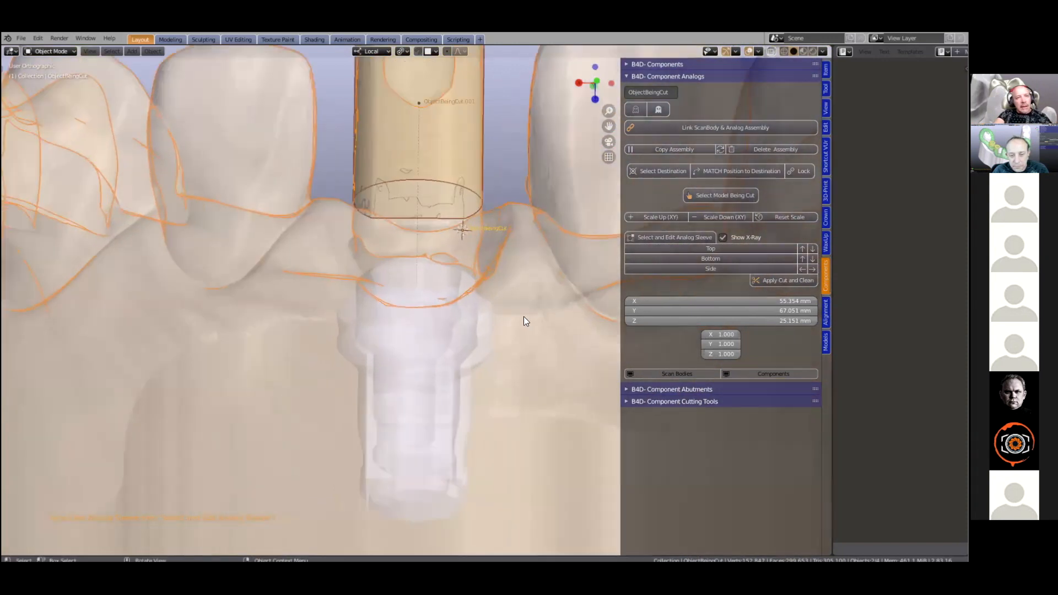
pyautogui.scroll(2, 332, 282)
pyautogui.click(385, 394)
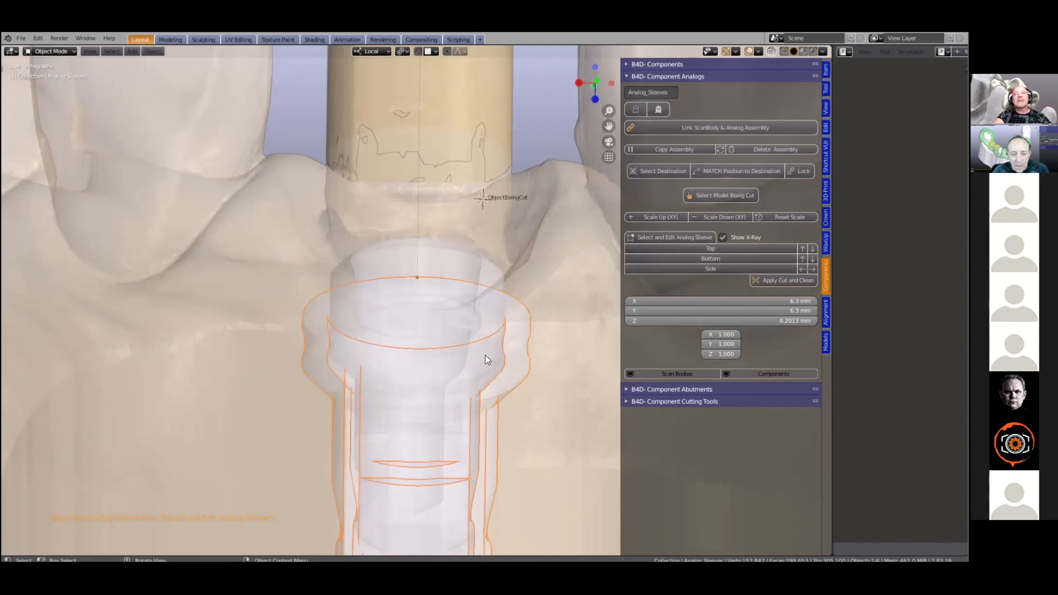
pyautogui.scroll(-1, 532, 303)
pyautogui.scroll(-1, 592, 262)
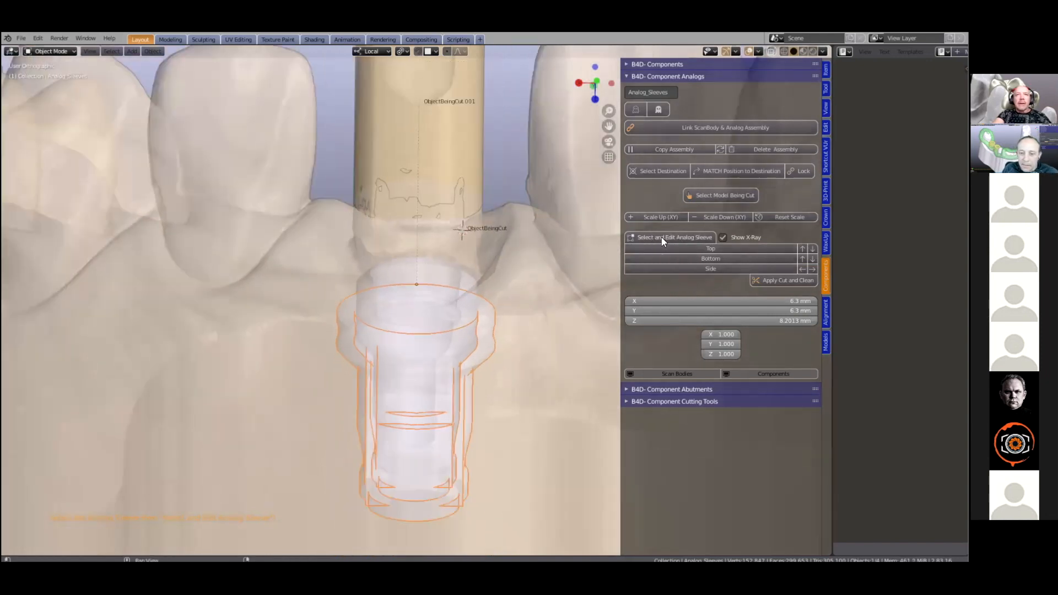
pyautogui.click(657, 237)
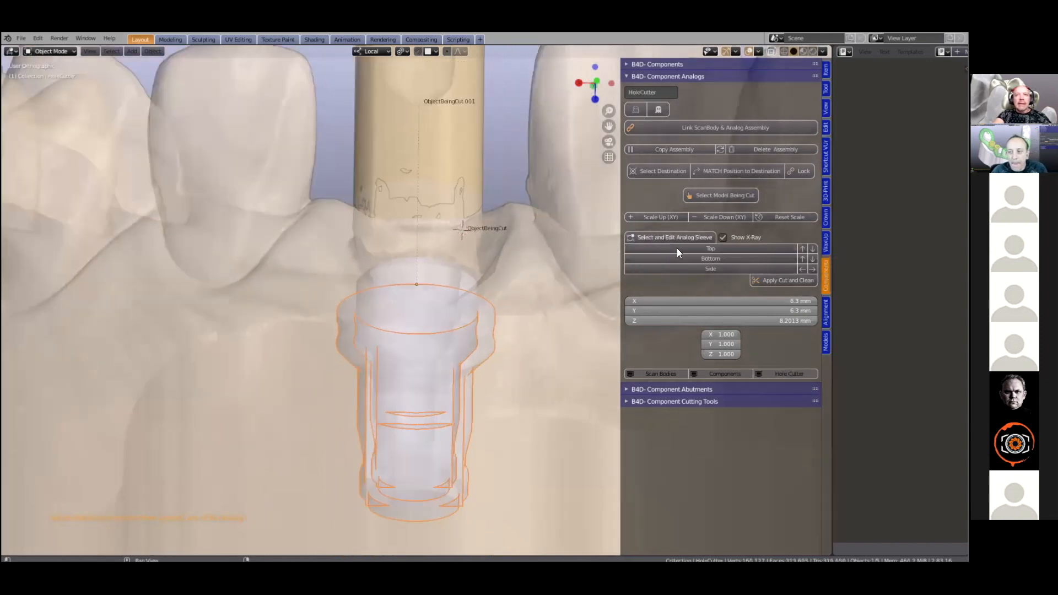
# Step: Extend the top of the hole cutter upward in four increments so it rises above the gum around the scan body
pyautogui.click(803, 249)
pyautogui.click(803, 249)
pyautogui.click(802, 249)
pyautogui.click(802, 249)
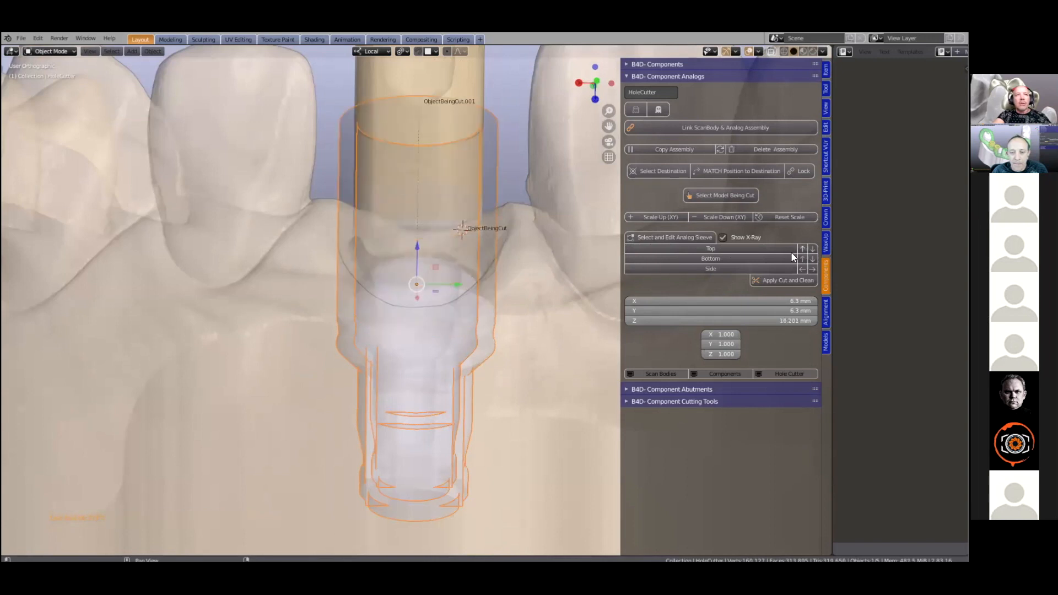
# Step: Turn off the X-ray display and cut the sleeve hole into the jaw model with Apply Cut and Clean
pyautogui.scroll(-1, 558, 242)
pyautogui.scroll(-1, 558, 246)
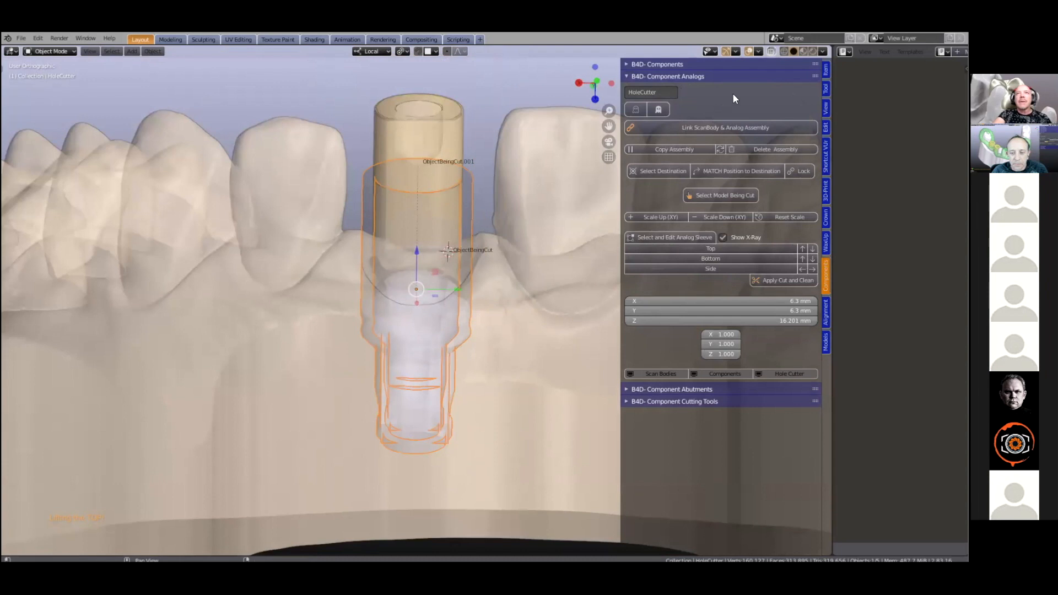
pyautogui.click(772, 53)
pyautogui.moveTo(469, 268); pyautogui.dragTo(467, 287, button='middle')
pyautogui.scroll(3, 468, 287)
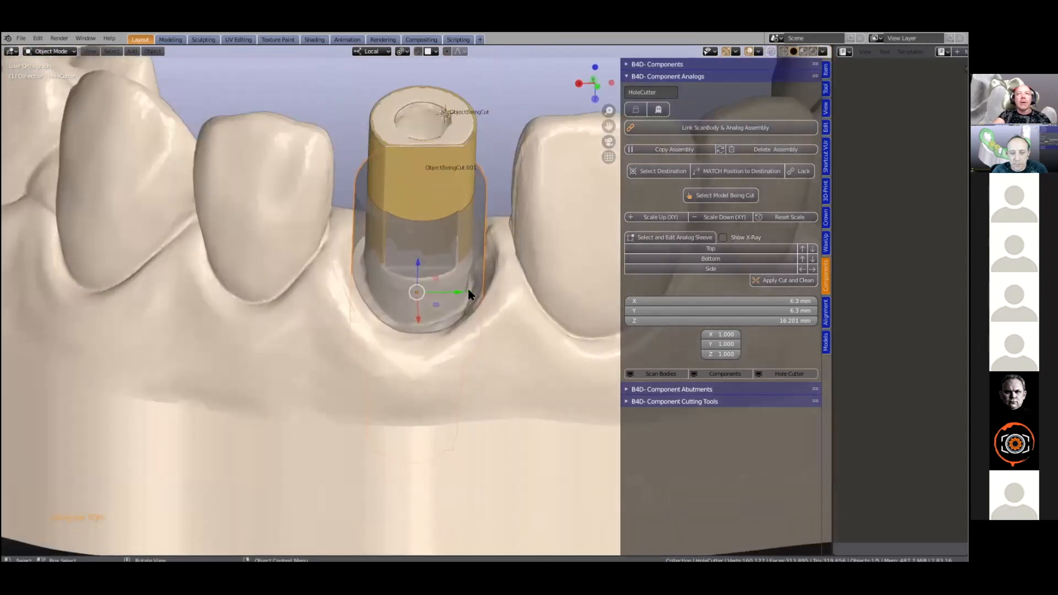
pyautogui.click(771, 281)
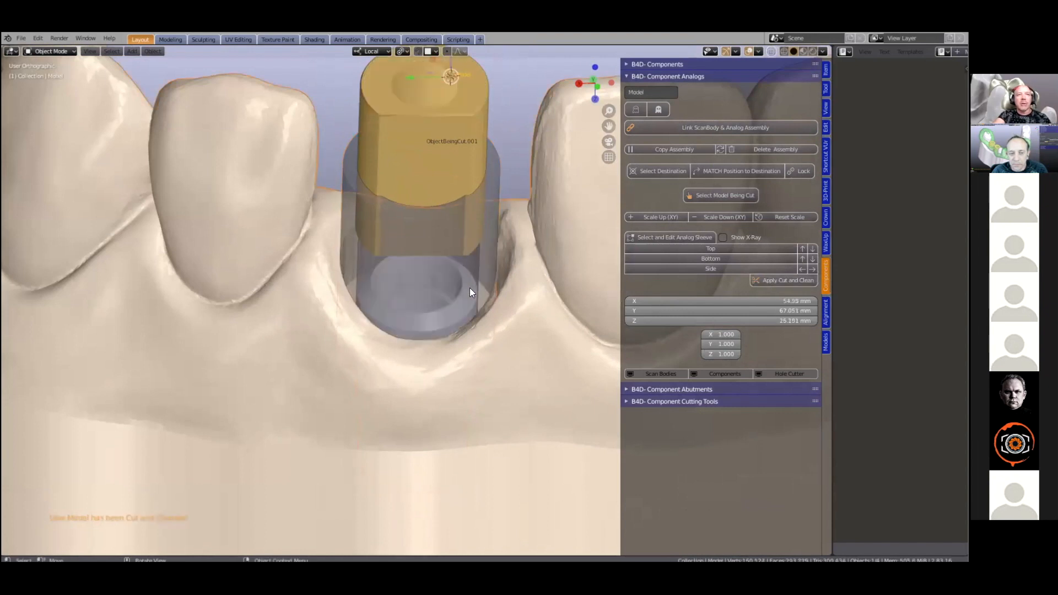
# Step: Inspect the cut analog hole by hiding and reshowing the scan bodies, components and hole cutter
pyautogui.scroll(-4, 470, 288)
pyautogui.moveTo(466, 307); pyautogui.dragTo(558, 322, button='middle')
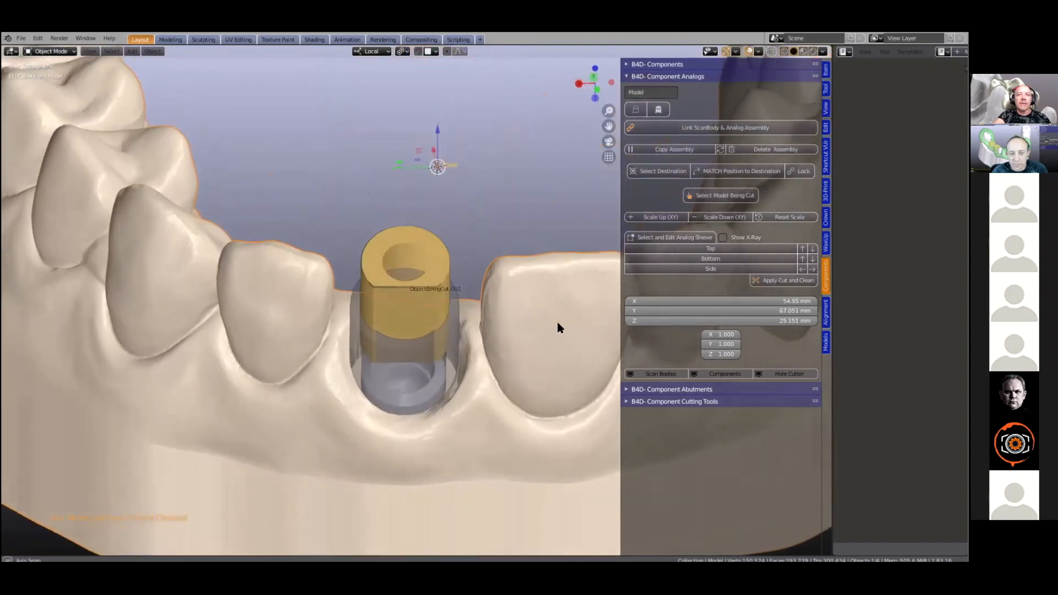
pyautogui.scroll(2, 557, 322)
pyautogui.click(659, 374)
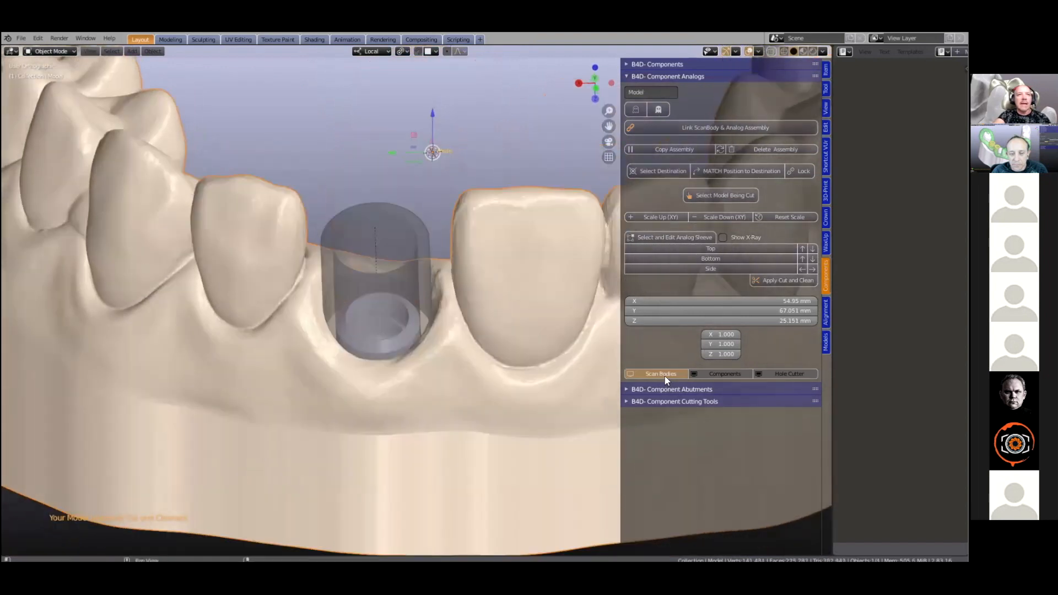
pyautogui.click(715, 374)
pyautogui.click(733, 373)
pyautogui.click(782, 374)
pyautogui.click(782, 373)
pyautogui.click(735, 374)
pyautogui.click(656, 374)
# Step: Select the aligned scan body seated in the jaw model
pyautogui.click(367, 207)
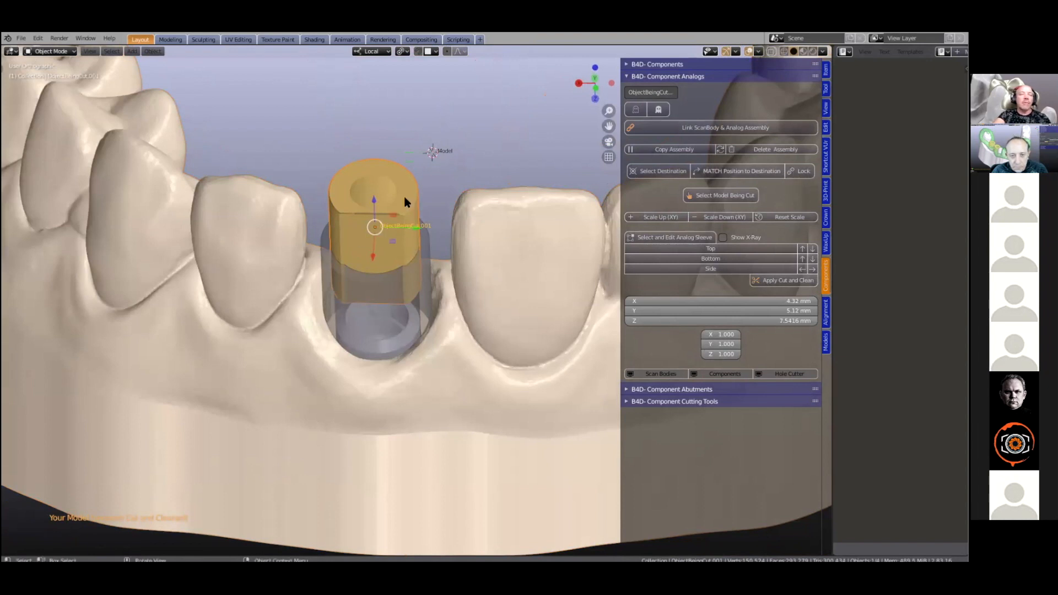
pyautogui.scroll(2, 411, 217)
pyautogui.scroll(-3, 408, 211)
pyautogui.scroll(1, 402, 165)
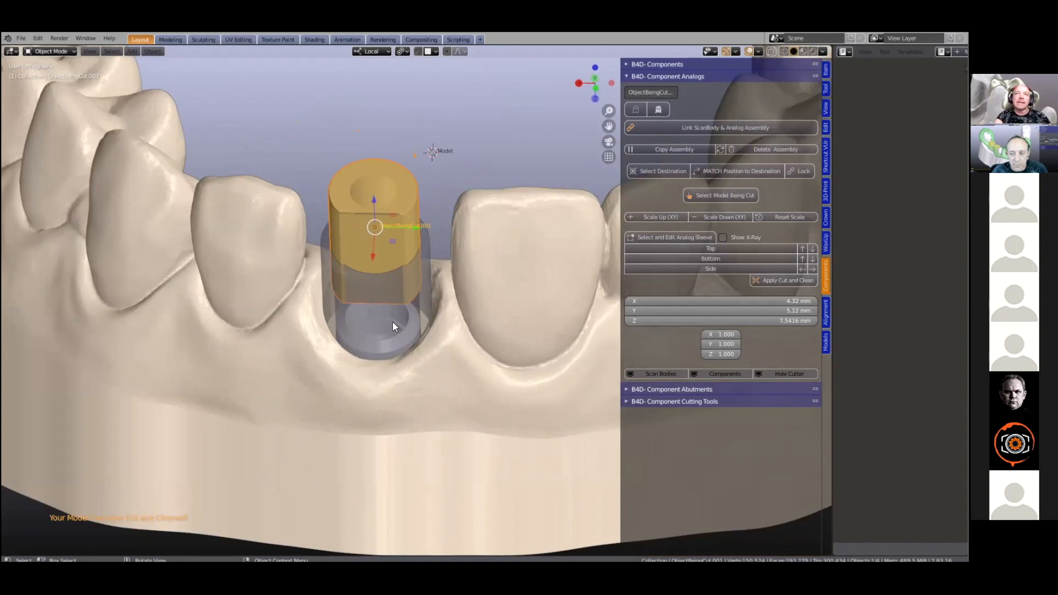
# Step: Lock the scan body and analog assembly, then hide the scan bodies and hole cutter so only the analog stays in the model
pyautogui.click(800, 171)
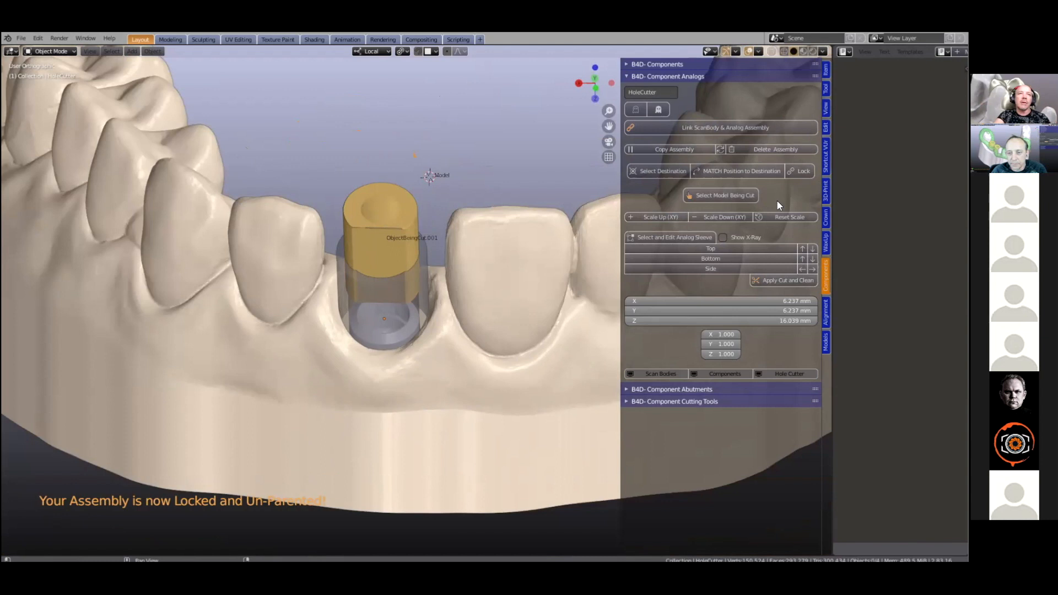
pyautogui.click(661, 374)
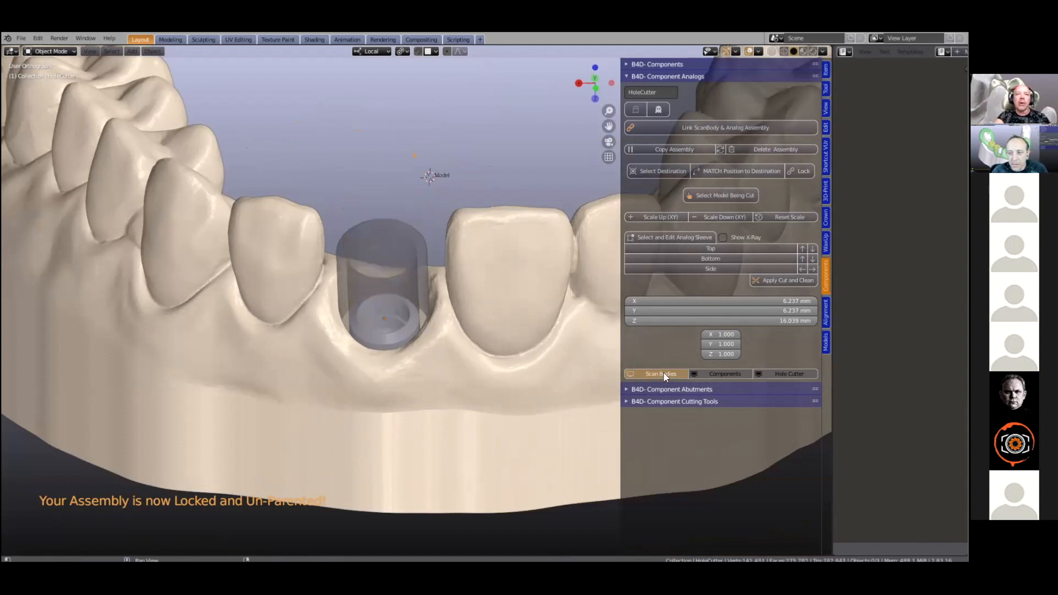
pyautogui.click(718, 373)
pyautogui.click(711, 373)
pyautogui.click(776, 375)
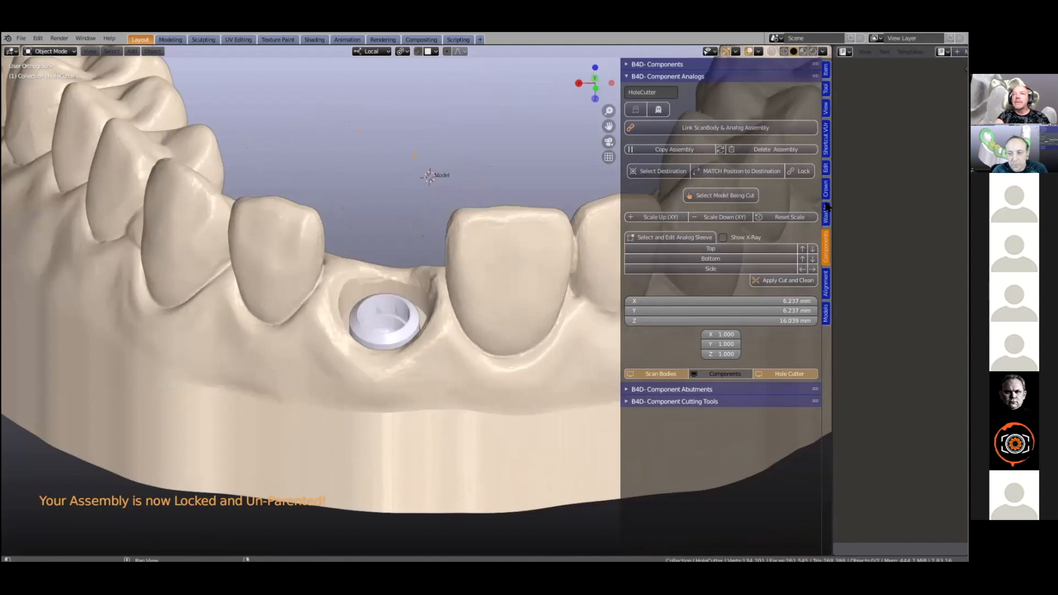
# Step: Set the components library to MEDENTIKA - Abutment Library, Medentika N - Series (Straumann Tissue Level), CONNECTION - RN 4,8
pyautogui.click(626, 64)
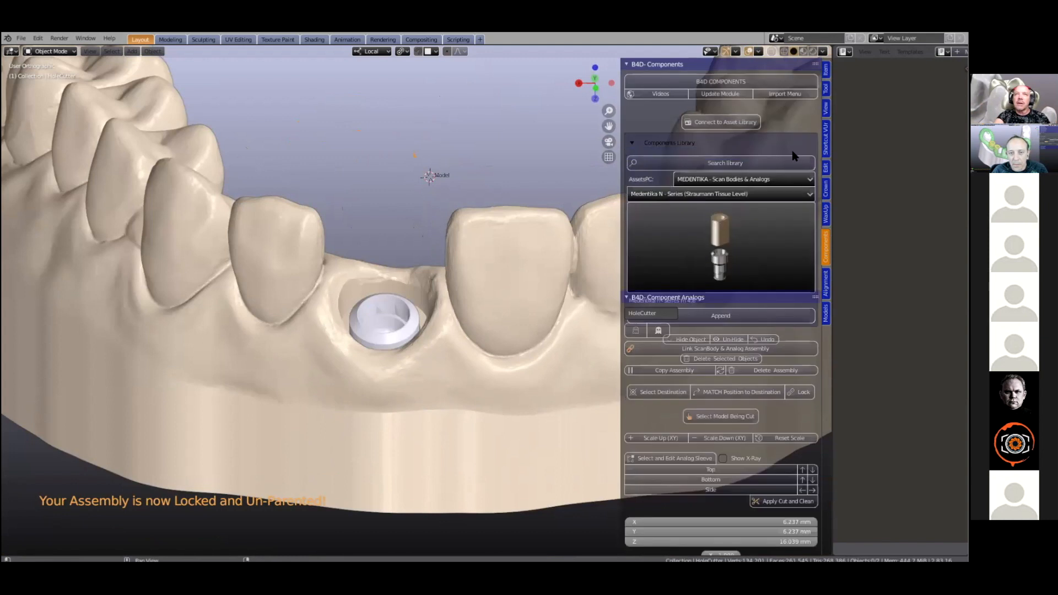
pyautogui.click(730, 181)
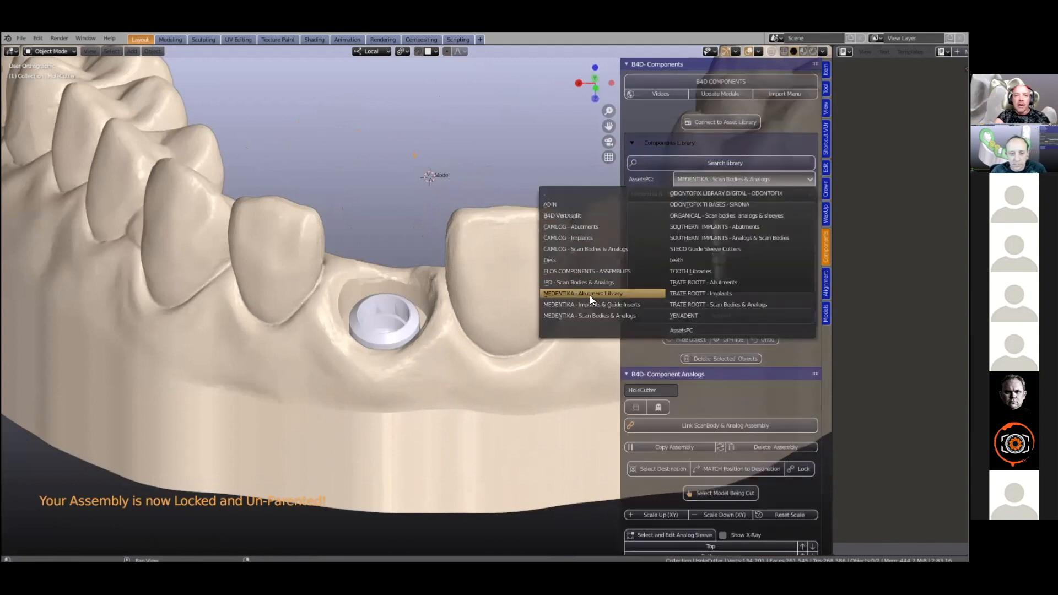
pyautogui.click(615, 292)
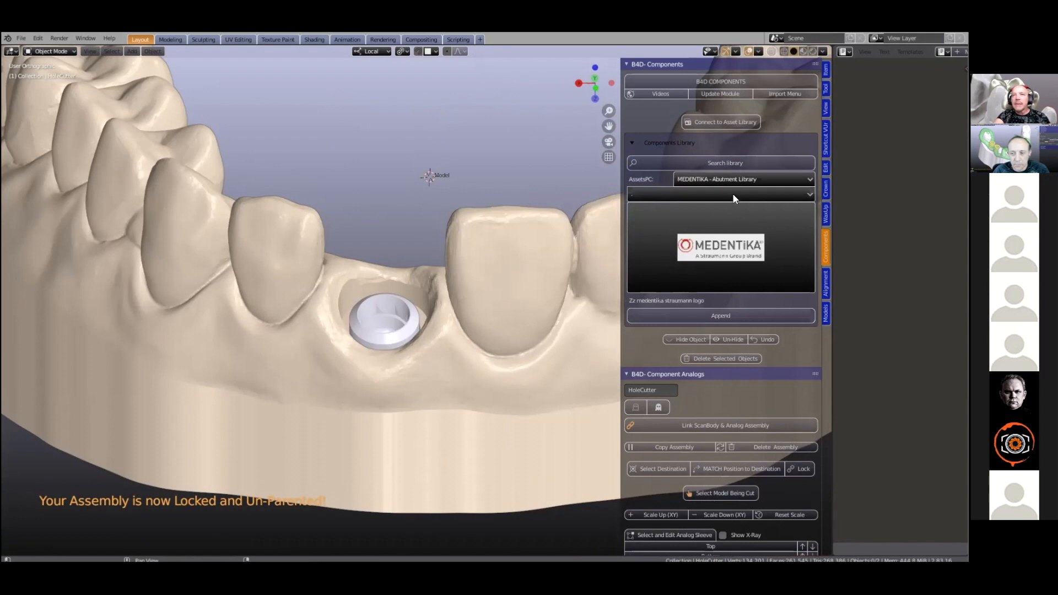
pyautogui.click(726, 194)
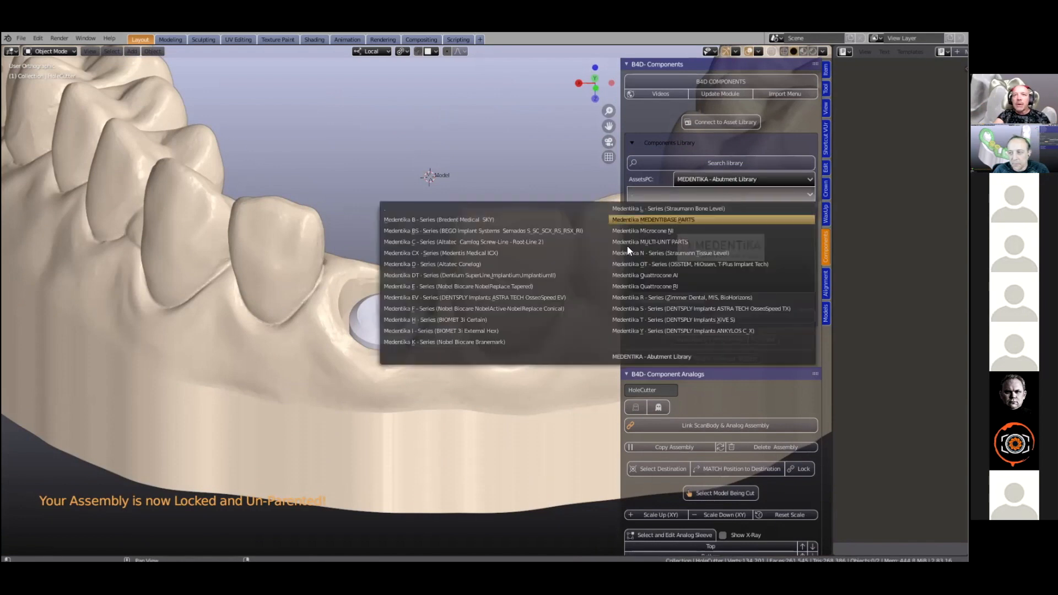
pyautogui.click(668, 254)
pyautogui.click(726, 215)
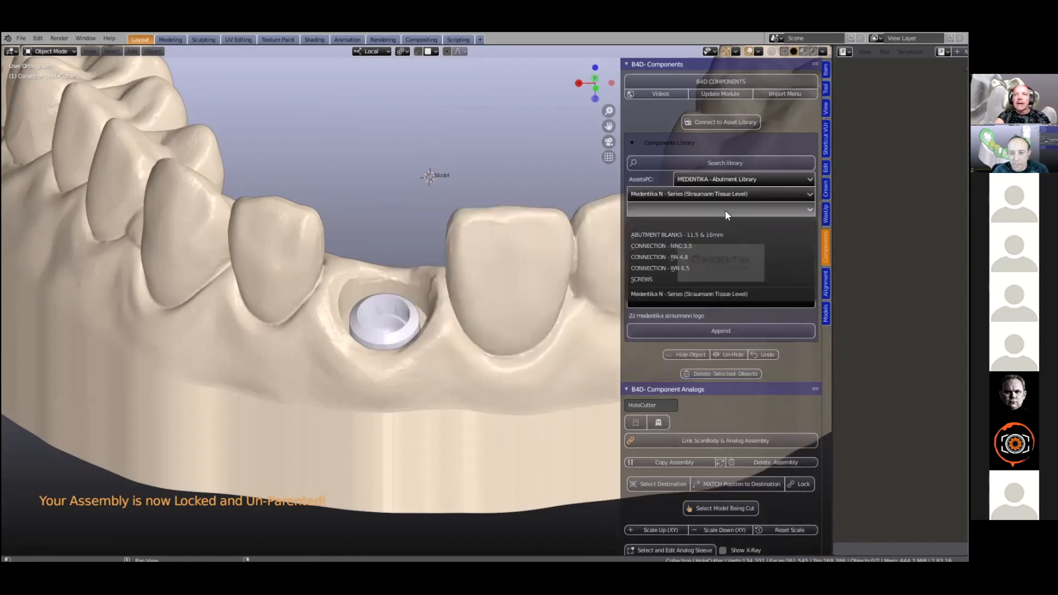
pyautogui.click(686, 257)
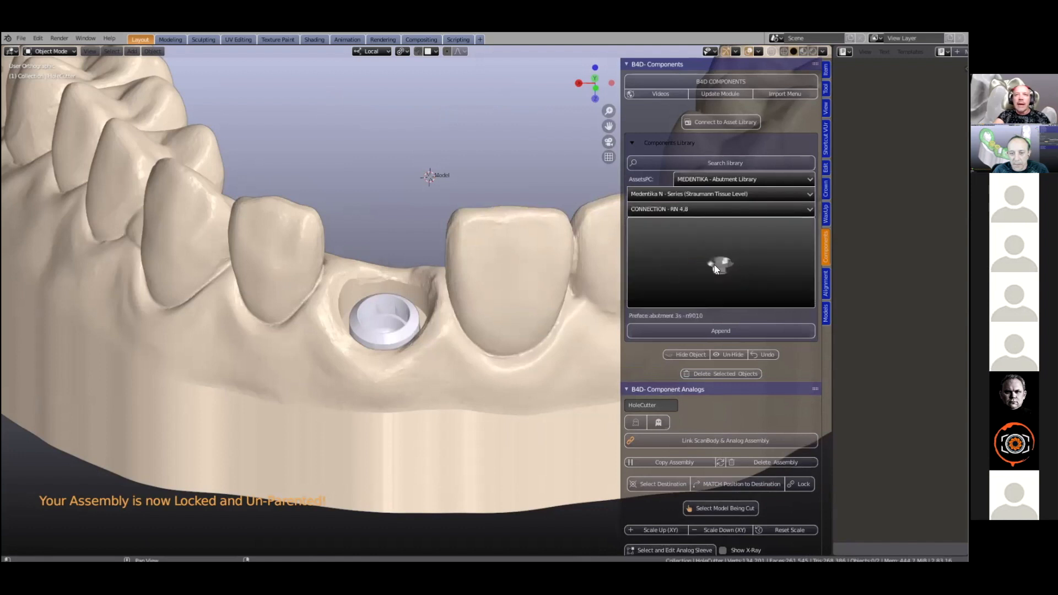
# Step: Append the Tibase asc-flex 3,5mm - n1610-1 abutment from the library to the scene
pyautogui.click(647, 276)
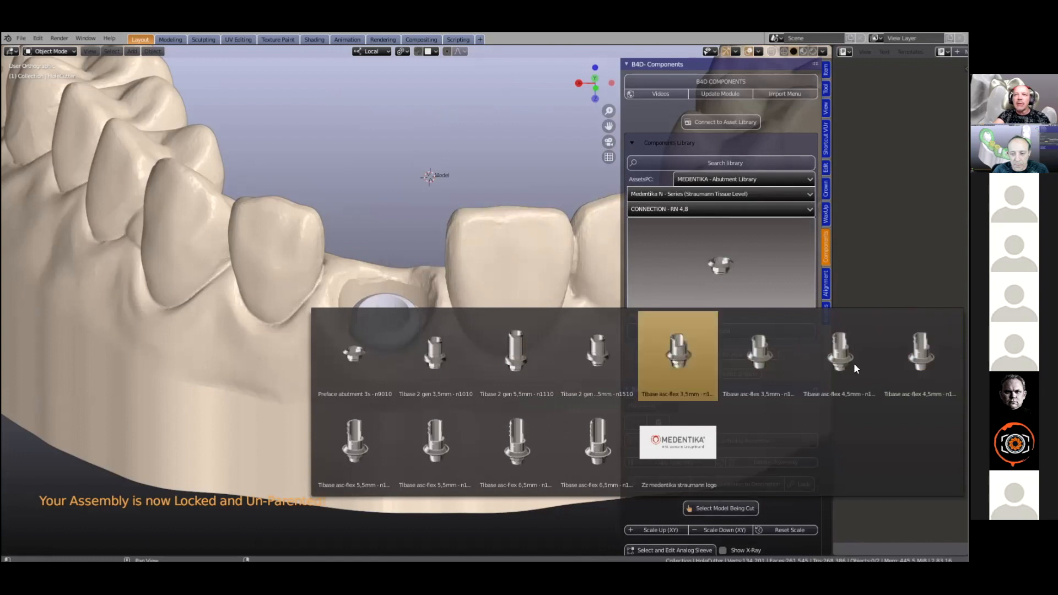
pyautogui.click(683, 345)
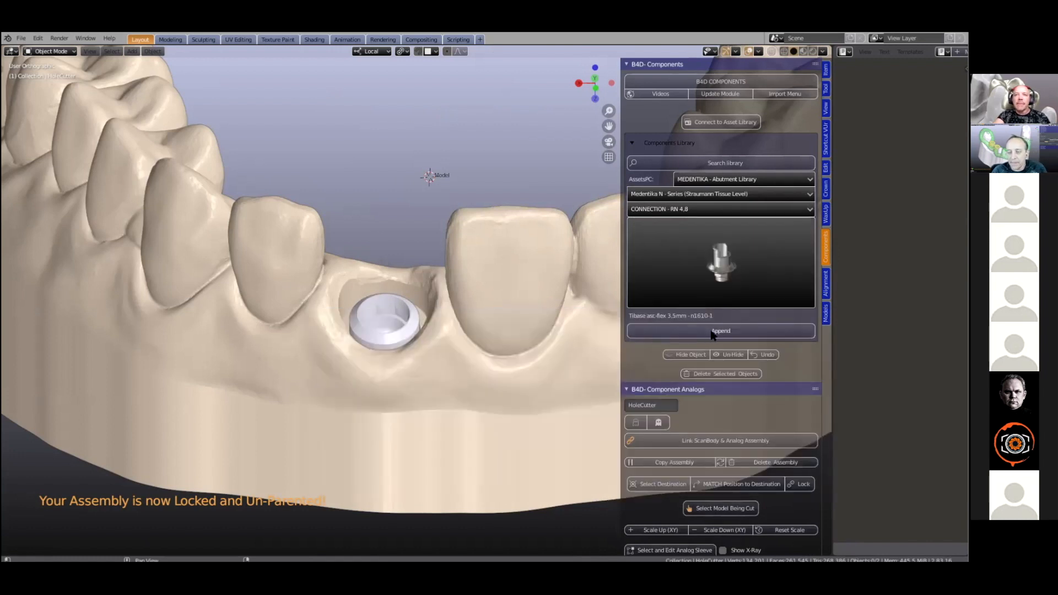
pyautogui.click(711, 331)
pyautogui.scroll(-3, 425, 304)
pyautogui.moveTo(427, 200); pyautogui.dragTo(455, 205, button='middle')
pyautogui.click(479, 170)
pyautogui.keyDown('shift'); pyautogui.moveTo(501, 257); pyautogui.dragTo(457, 309, button='middle'); pyautogui.keyUp('shift')
pyautogui.scroll(1, 443, 290)
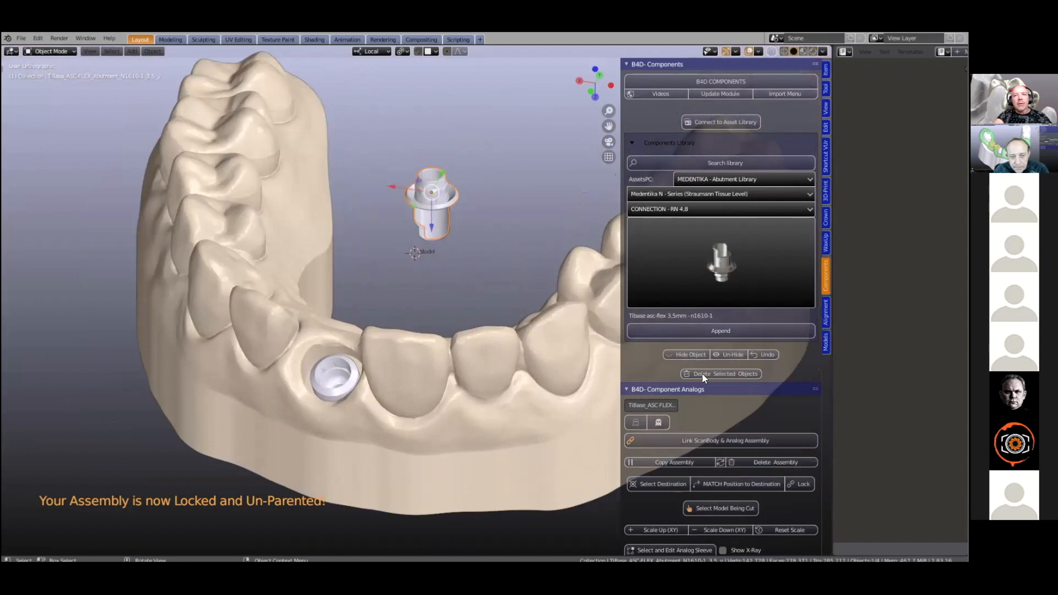
# Step: Link the abutment assembly with the TiBase sleeve as parent, using X-ray display to include all of its parts
pyautogui.scroll(-5, 650, 503)
pyautogui.click(632, 537)
pyautogui.scroll(-6, 695, 438)
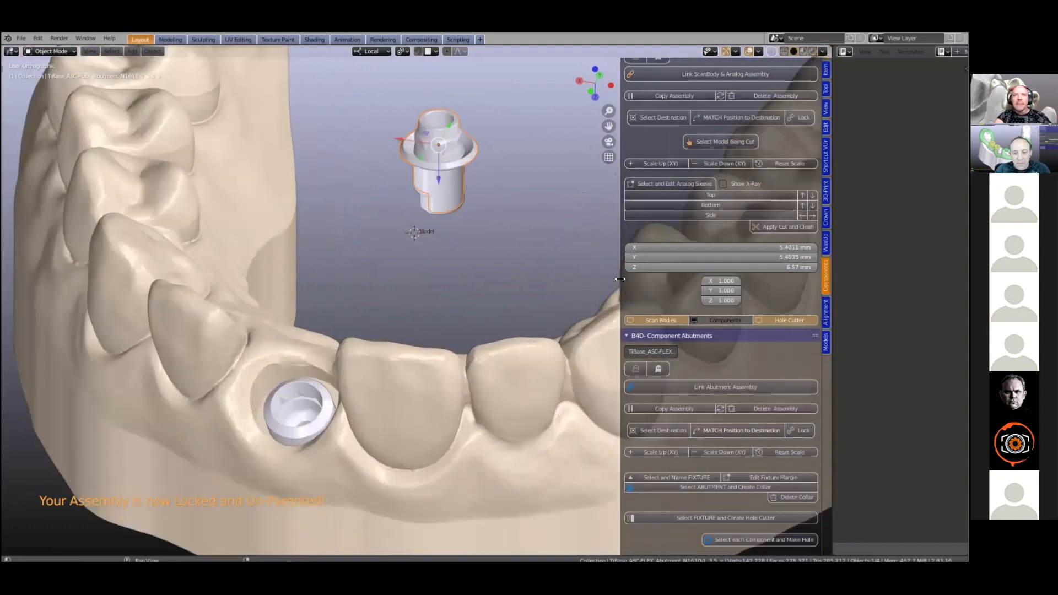
pyautogui.scroll(-3, 628, 279)
pyautogui.hotkey('alt', 'z')
pyautogui.click(456, 207)
pyautogui.moveTo(466, 210); pyautogui.dragTo(466, 312, button='middle')
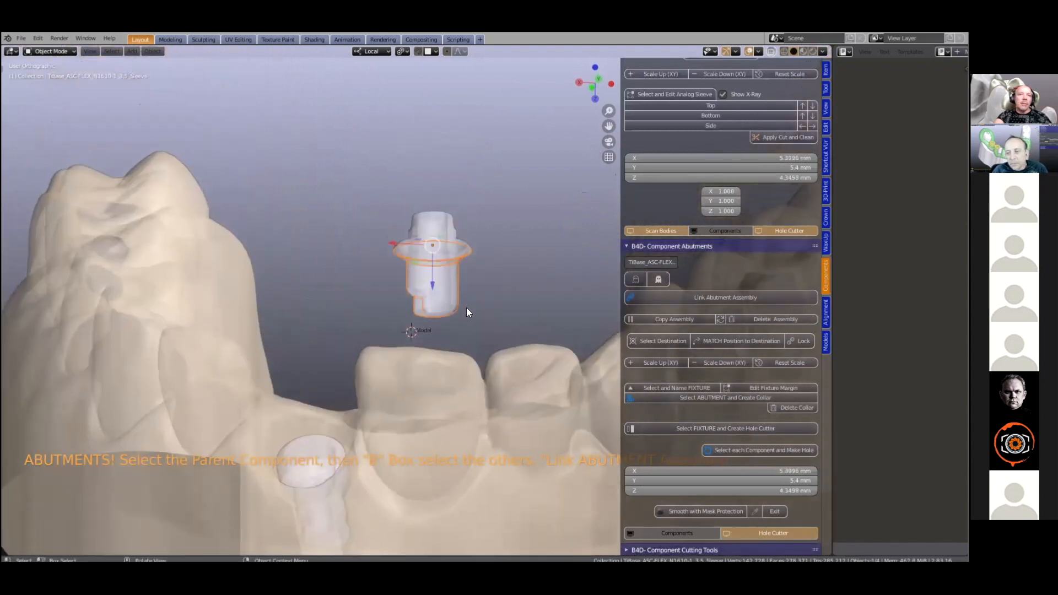
pyautogui.scroll(2, 394, 170)
pyautogui.press('b')
pyautogui.moveTo(361, 142); pyautogui.dragTo(507, 254)
pyautogui.click(721, 299)
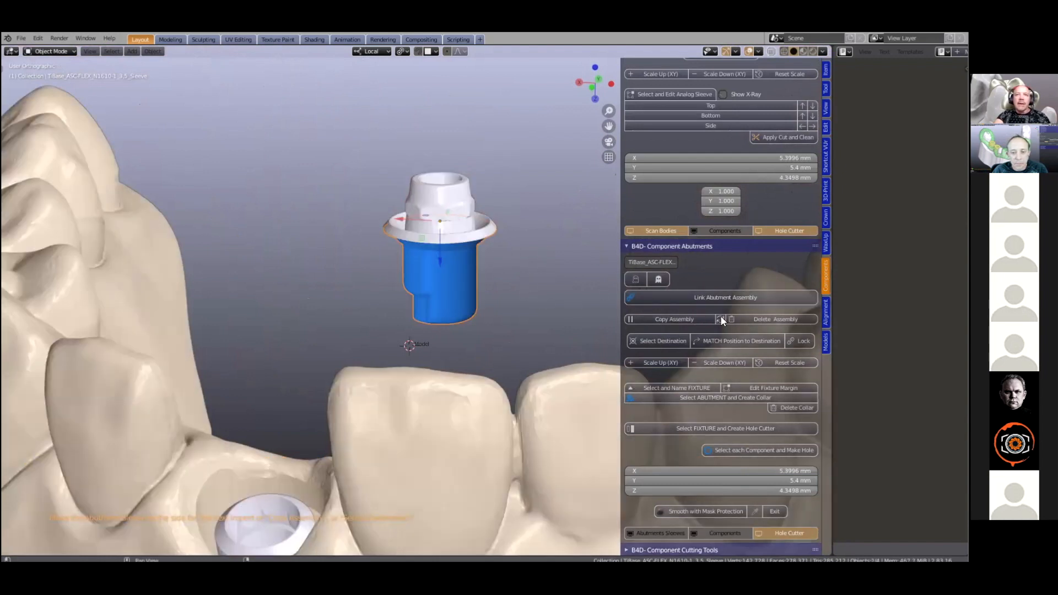
# Step: Match the linked TiBase assembly's position to the analog seated in the jaw model
pyautogui.scroll(-2, 431, 290)
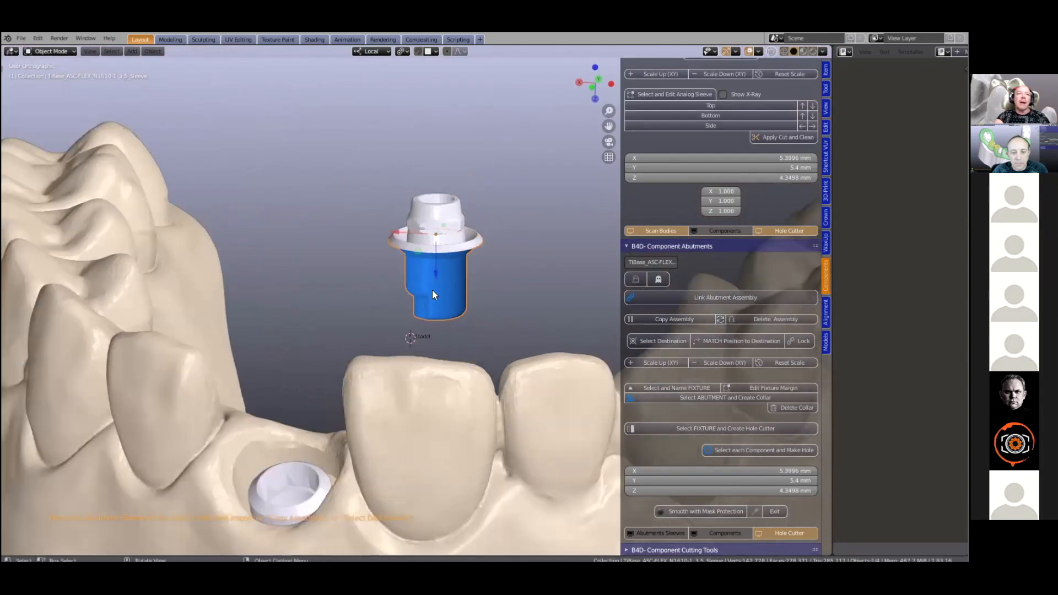
pyautogui.click(331, 443)
pyautogui.click(654, 343)
pyautogui.click(445, 291)
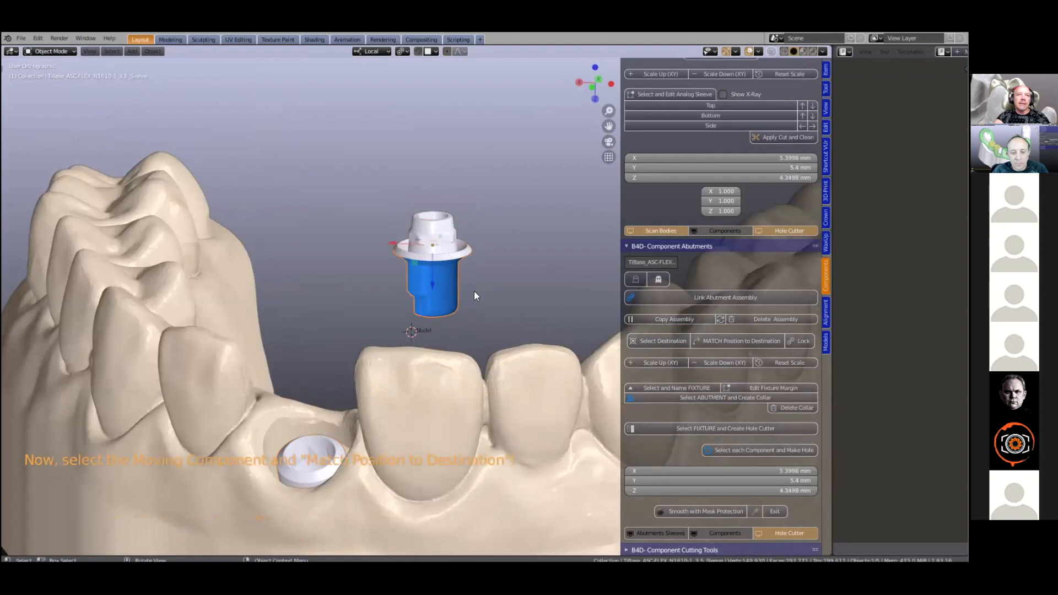
pyautogui.click(731, 342)
pyautogui.scroll(2, 463, 254)
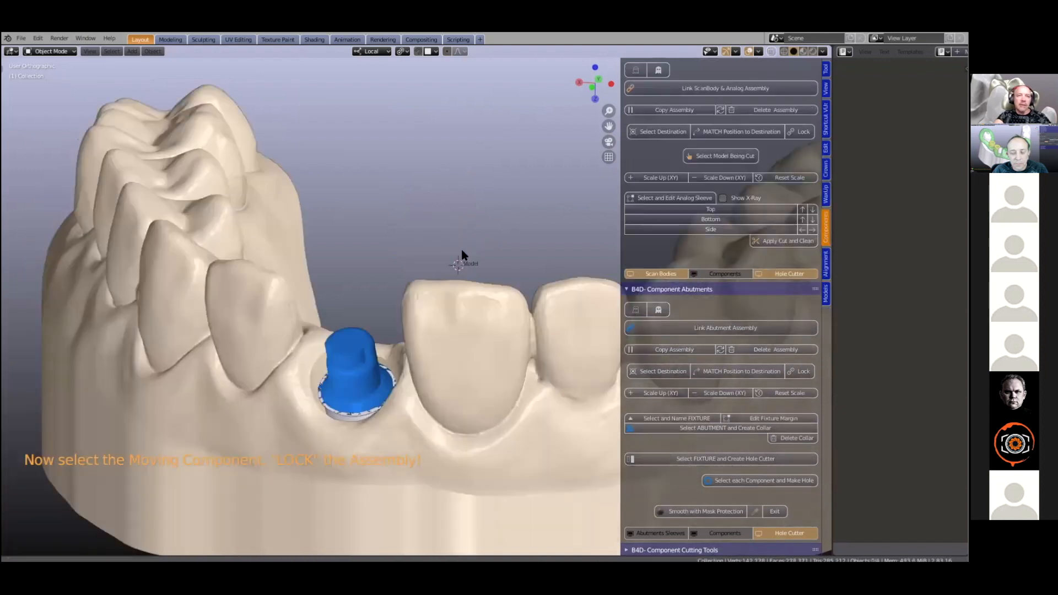
# Step: Inspect how the abutment sits on the analog, selecting its blue sleeve and briefly hiding it
pyautogui.scroll(5, 430, 280)
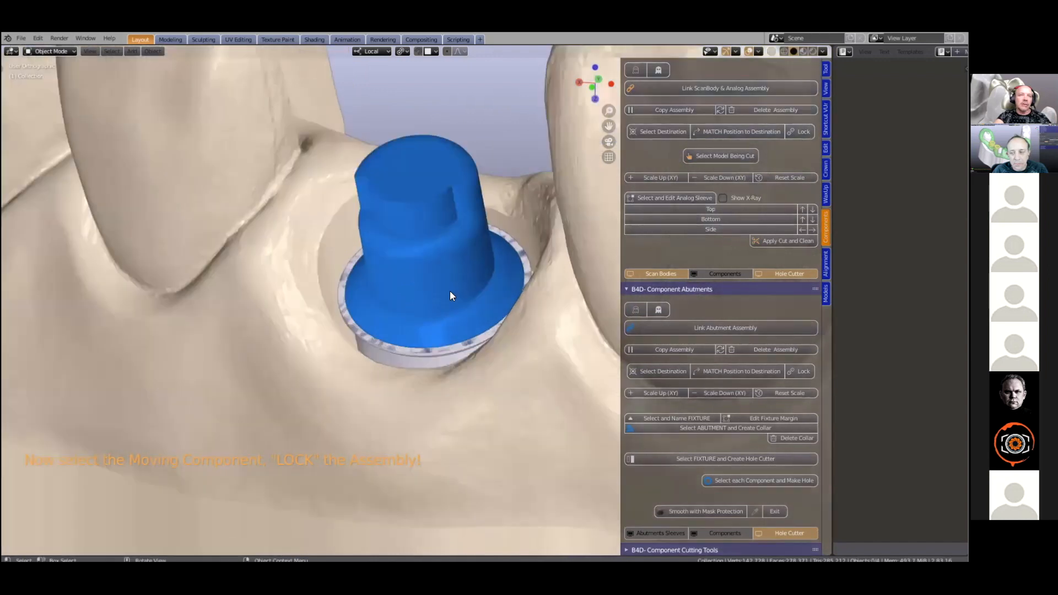
pyautogui.scroll(-5, 443, 282)
pyautogui.click(417, 217)
pyautogui.moveTo(416, 217); pyautogui.dragTo(416, 236, button='middle')
pyautogui.keyDown('shift'); pyautogui.moveTo(399, 275); pyautogui.dragTo(407, 251, button='middle'); pyautogui.keyUp('shift')
pyautogui.press('h')
pyautogui.hotkey('ctrl', 'z')
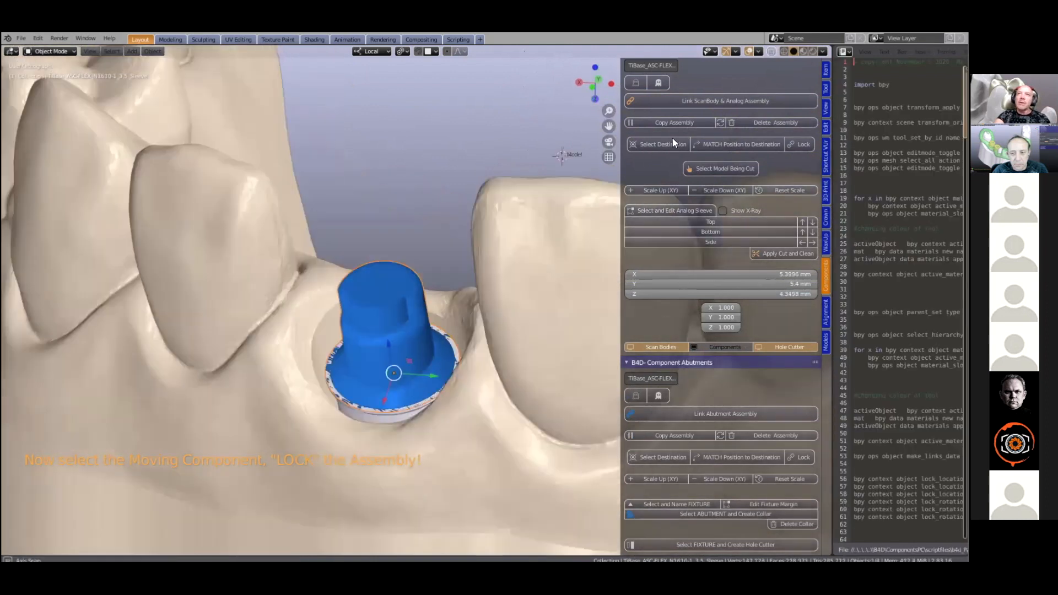
# Step: Set the abutment sleeve's Z rotation to 180° and check its orientation from both sides of the arch
pyautogui.click(826, 70)
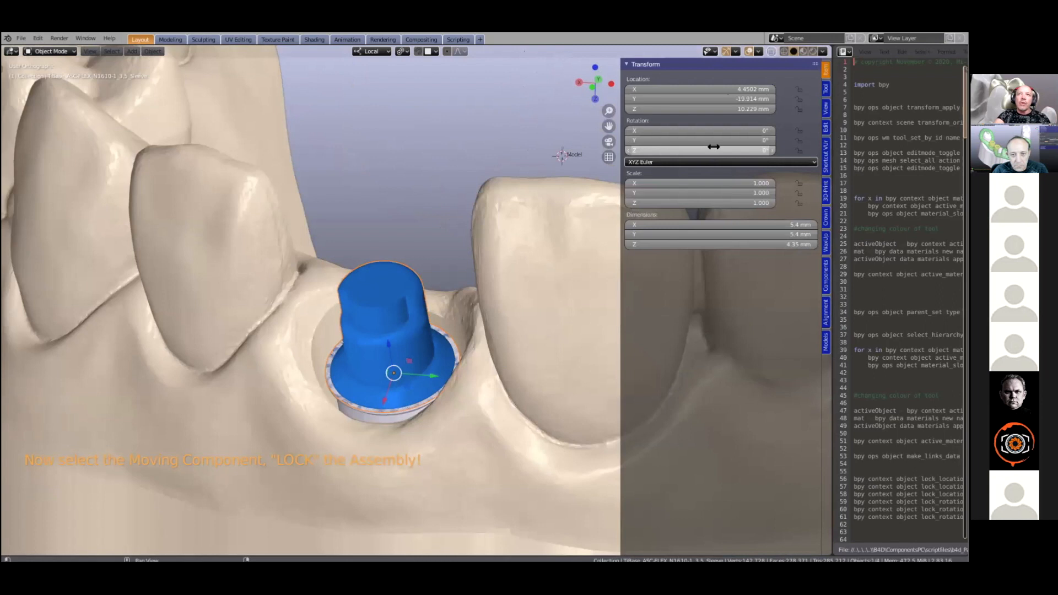
pyautogui.moveTo(380, 370); pyautogui.dragTo(379, 465, button='middle')
pyautogui.scroll(4, 381, 462)
pyautogui.moveTo(396, 392); pyautogui.dragTo(425, 362, button='middle')
pyautogui.moveTo(574, 244); pyautogui.dragTo(585, 260, button='middle')
pyautogui.scroll(-2, 574, 246)
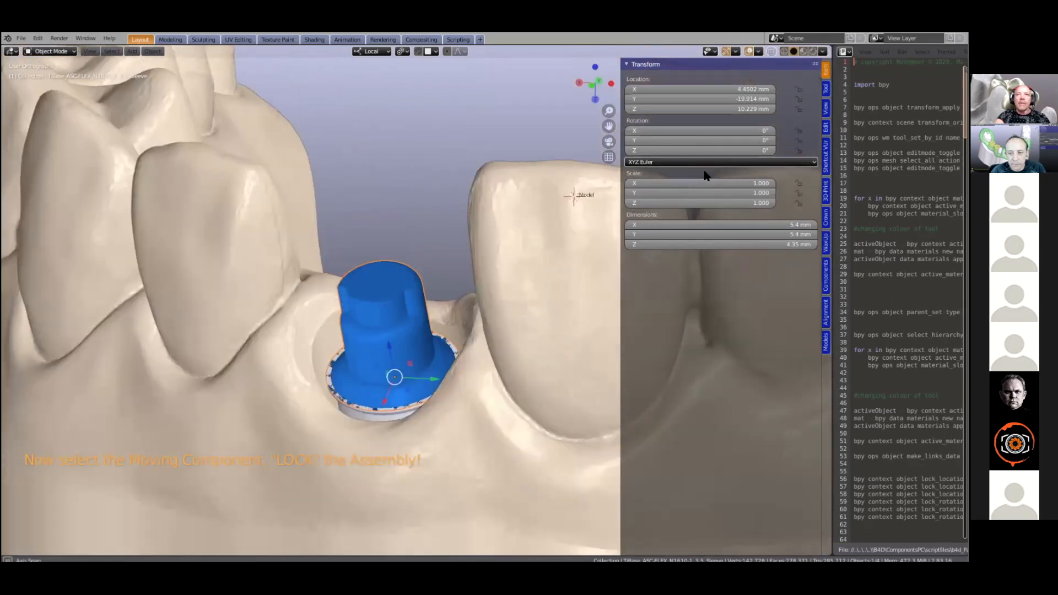
pyautogui.click(720, 150)
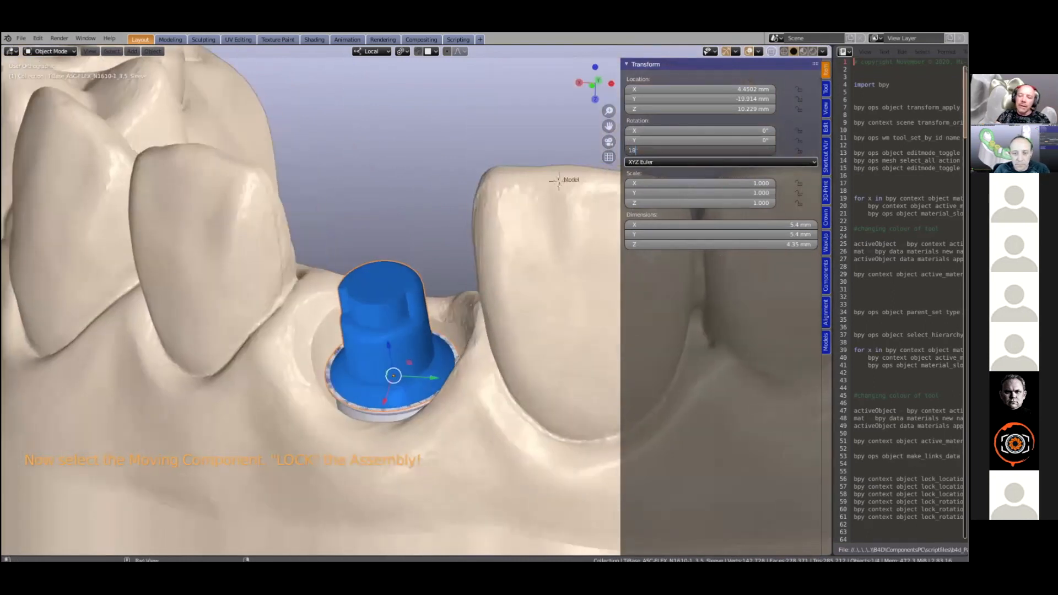
pyautogui.press('Return')
pyautogui.click(392, 196)
pyautogui.moveTo(380, 259); pyautogui.dragTo(355, 258, button='middle')
pyautogui.click(380, 280)
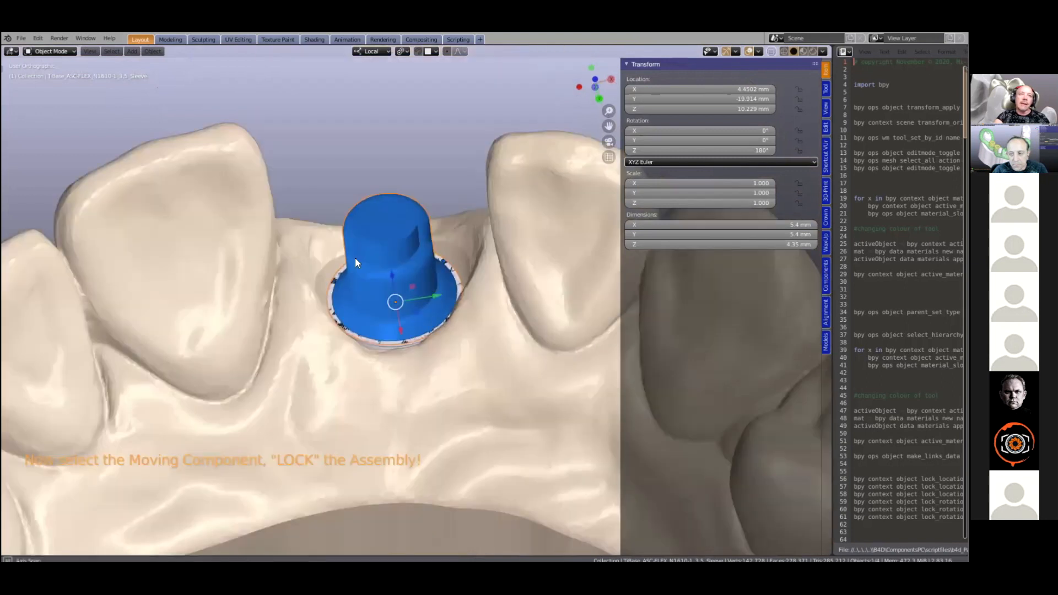
pyautogui.moveTo(448, 230); pyautogui.dragTo(506, 241, button='middle')
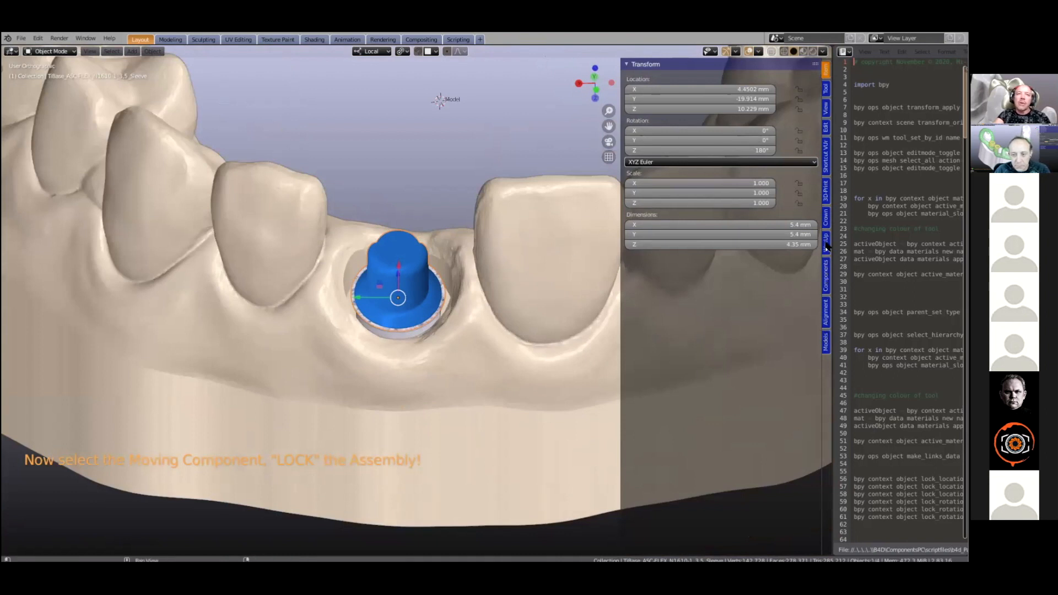
# Step: Import the generic tooth library and delete all teeth except the central incisor that matches the implant gap
pyautogui.click(826, 247)
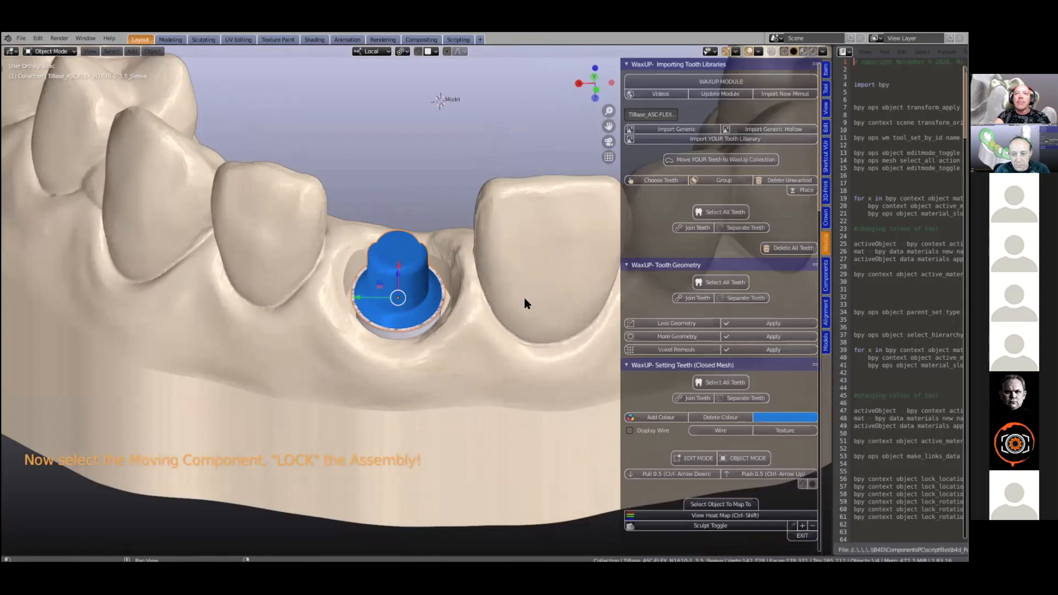
pyautogui.scroll(-2, 540, 295)
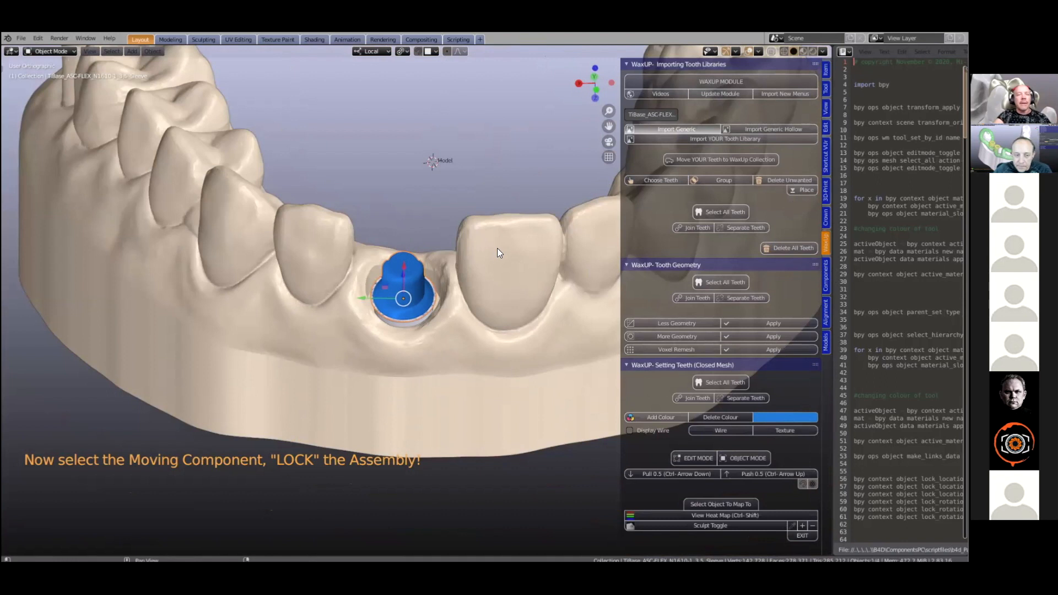
pyautogui.scroll(-2, 489, 257)
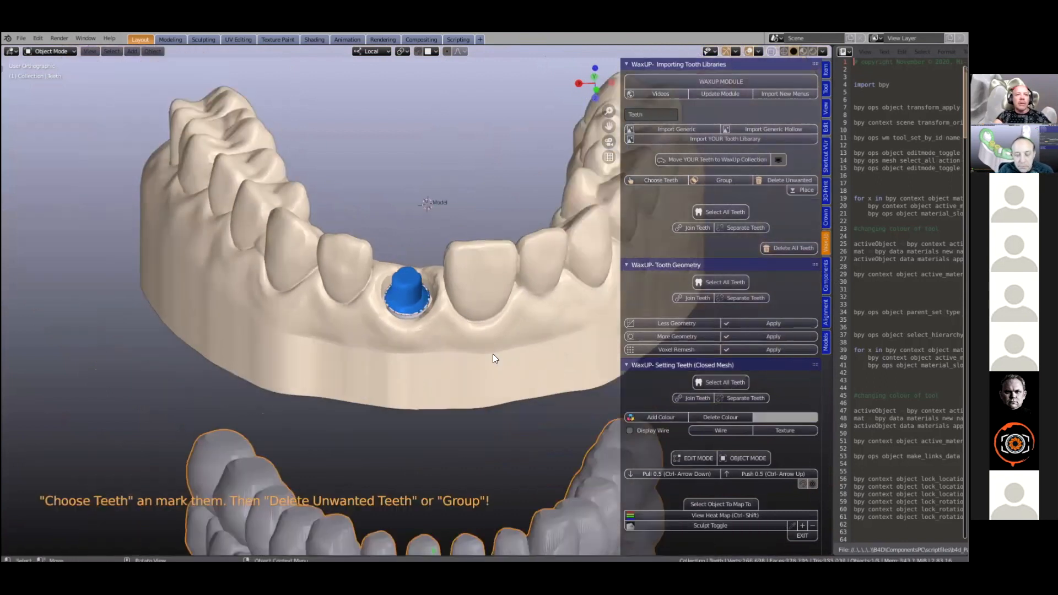
pyautogui.scroll(-4, 493, 353)
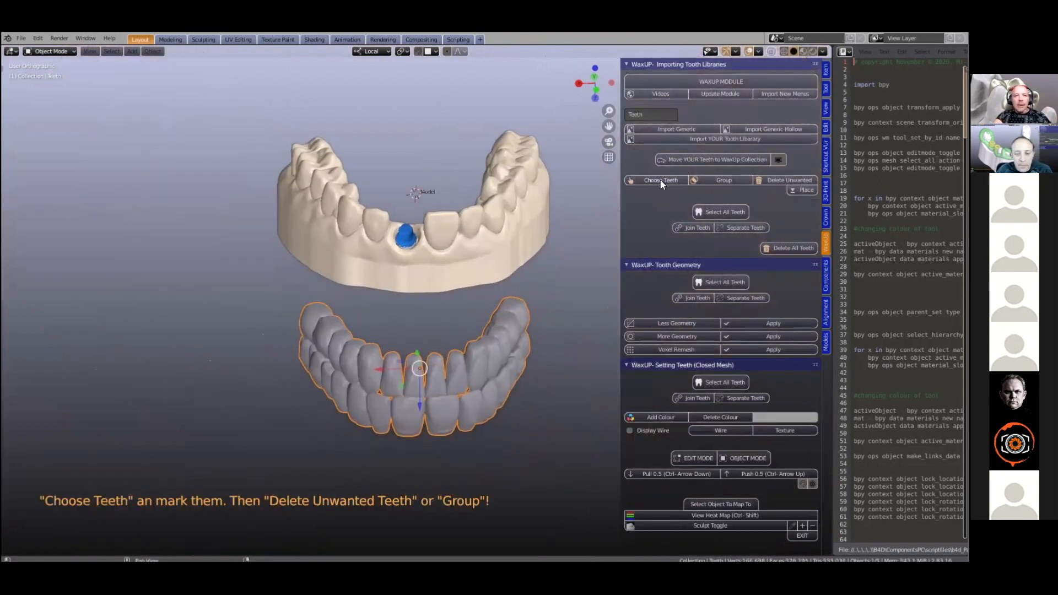
pyautogui.click(404, 418)
pyautogui.click(770, 180)
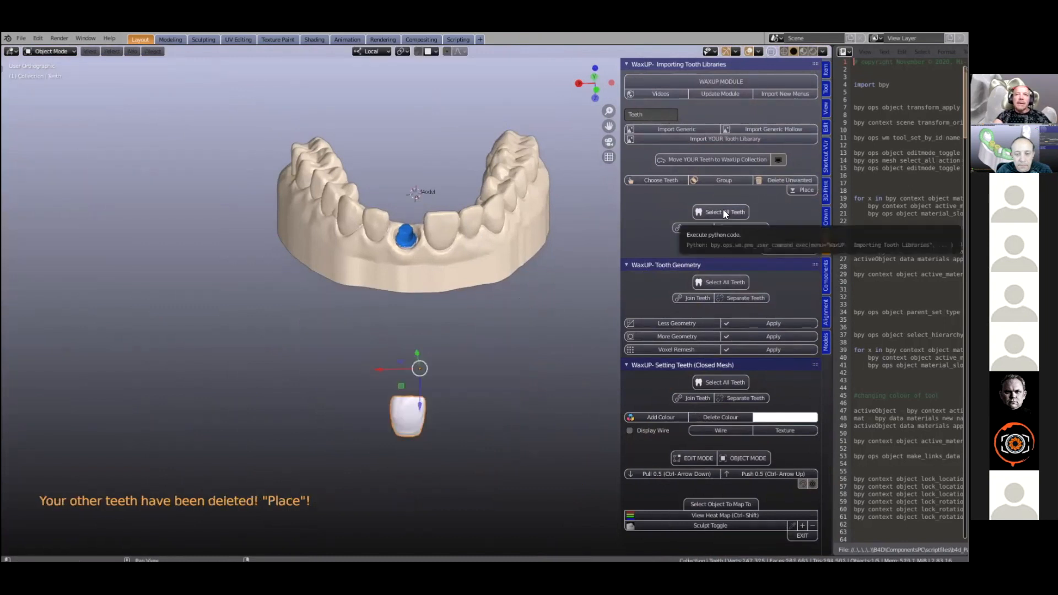
# Step: Select the remaining library incisor and move it into the implant gap over the abutment
pyautogui.click(724, 213)
pyautogui.moveTo(407, 453); pyautogui.dragTo(401, 272)
pyautogui.scroll(3, 400, 269)
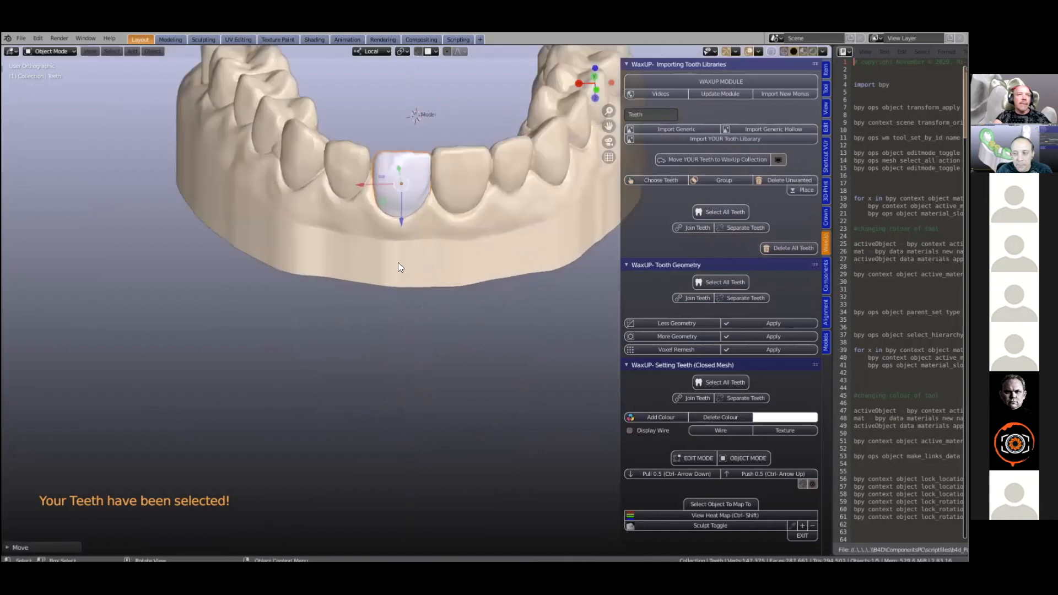
pyautogui.scroll(3, 398, 263)
pyautogui.keyDown('shift'); pyautogui.moveTo(385, 444); pyautogui.dragTo(385, 350, button='middle'); pyautogui.keyUp('shift')
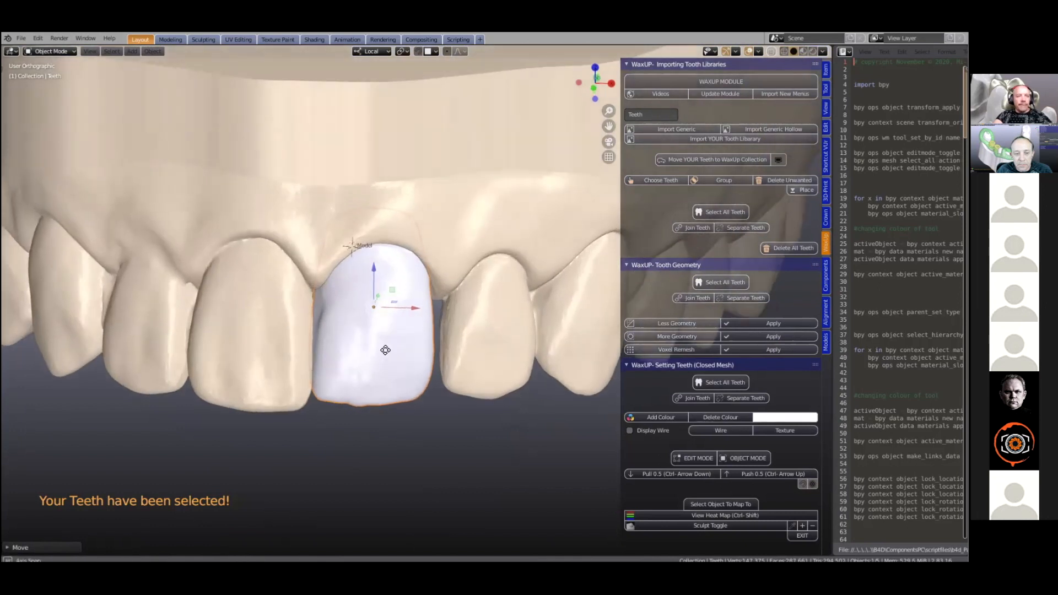
# Step: Scale the library incisor up to fill the gap and adjust its height along Z to line up with the neighbouring teeth
pyautogui.press('g')
pyautogui.click(390, 359)
pyautogui.press('s')
pyautogui.click(452, 331)
pyautogui.press('g')
pyautogui.press('z')
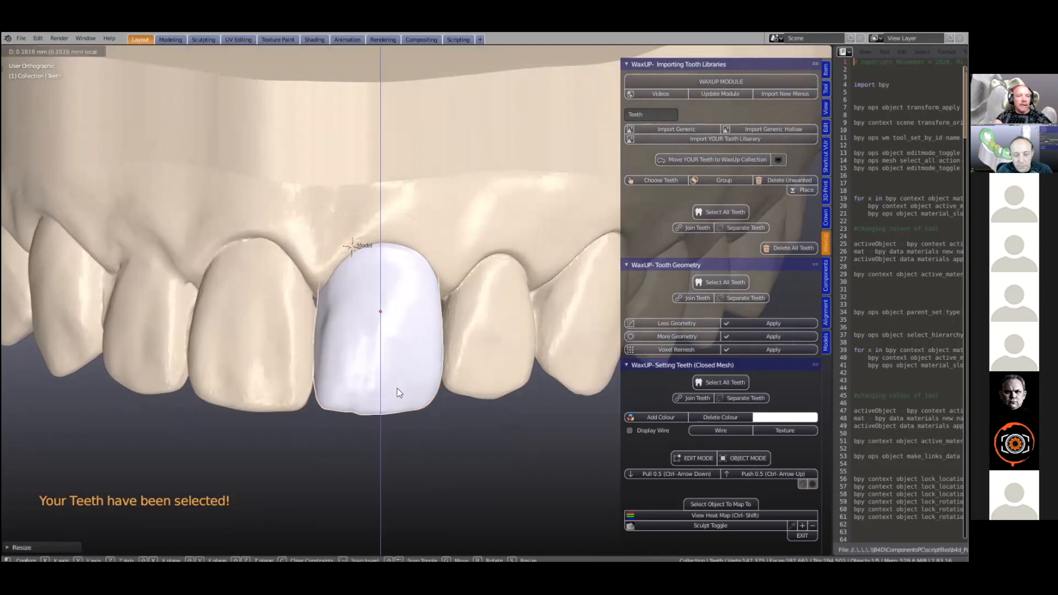
pyautogui.click(397, 388)
# Step: Tilt the incisor in side view and shift it along Y to follow the arch of the adjacent teeth
pyautogui.moveTo(402, 320); pyautogui.dragTo(436, 253, button='middle')
pyautogui.press('r')
pyautogui.click(373, 320)
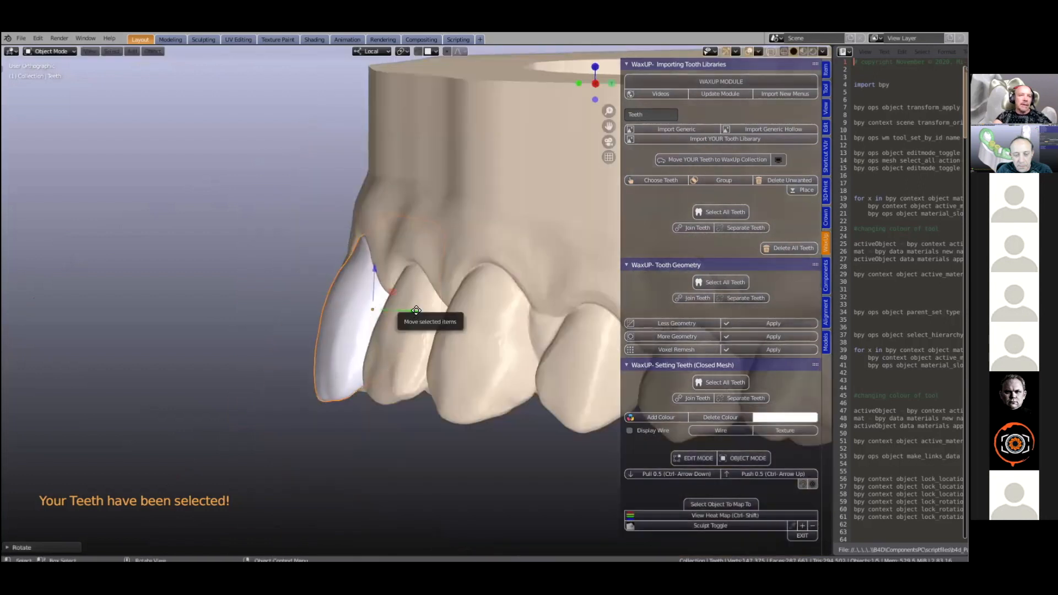
pyautogui.press('g')
pyautogui.press('y')
pyautogui.press('y')
pyautogui.click(346, 344)
pyautogui.moveTo(428, 348); pyautogui.dragTo(490, 307, button='middle')
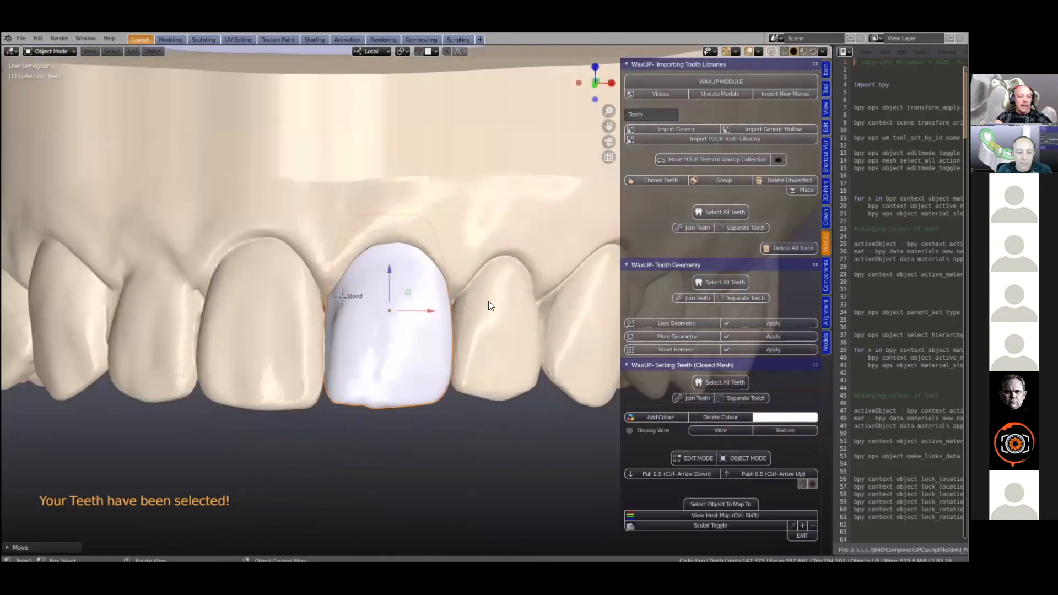
# Step: Fine-tune the library incisor's rotation and size in front view to fit between the neighbouring teeth
pyautogui.press('r')
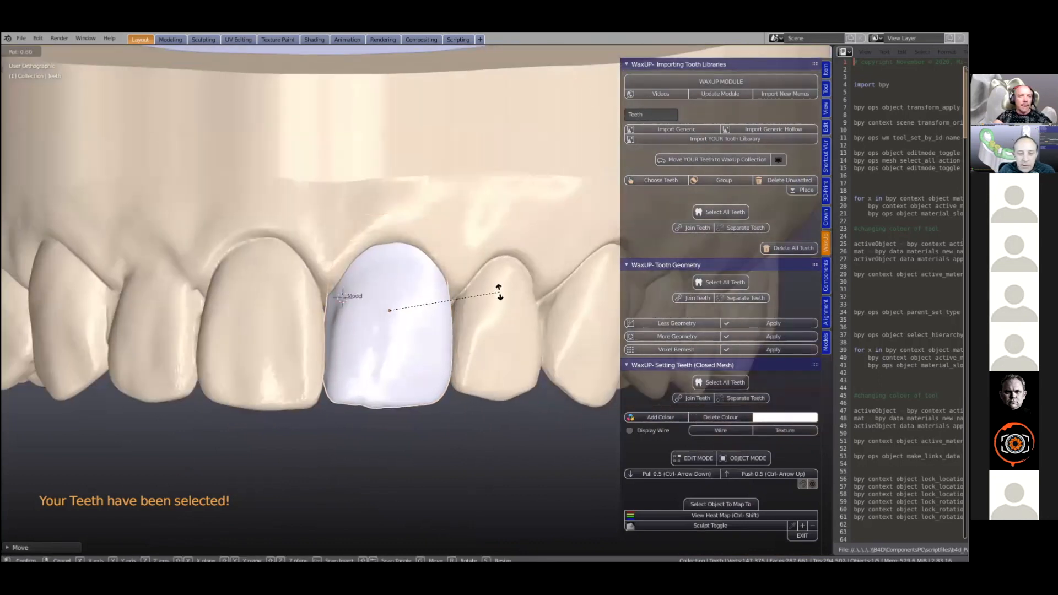
pyautogui.click(500, 290)
pyautogui.scroll(1, 499, 305)
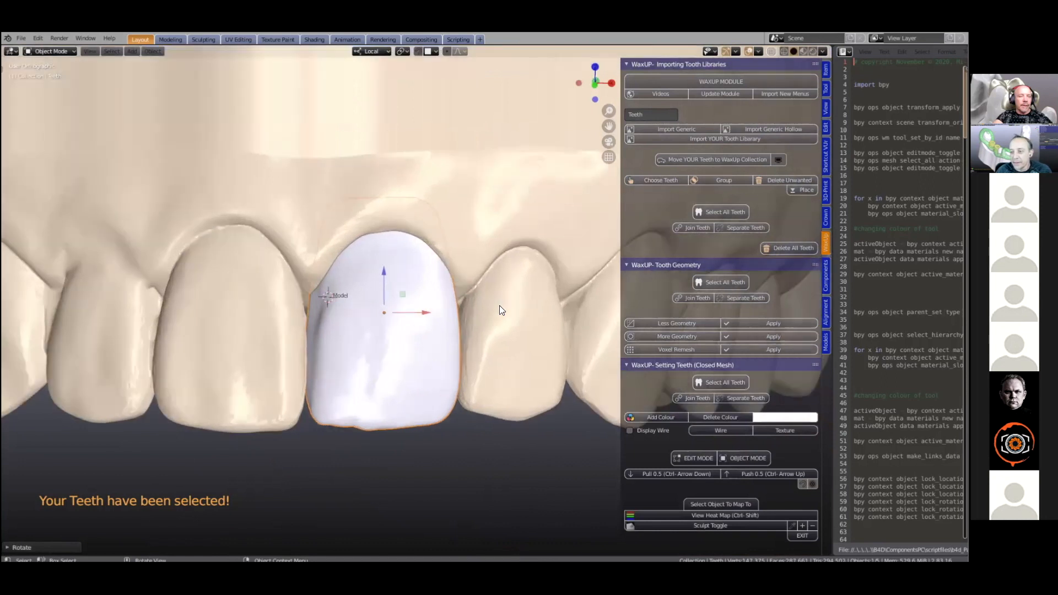
pyautogui.press('s')
pyautogui.click(495, 303)
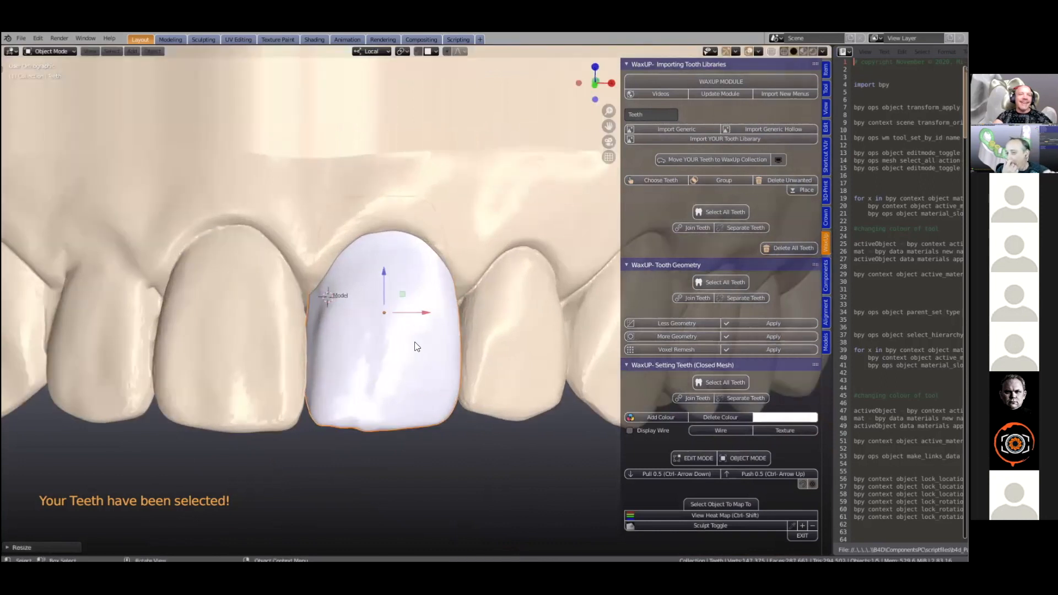
# Step: Tilt the incisor about its local X axis while viewing the arch from the incisal side
pyautogui.scroll(-2, 406, 317)
pyautogui.moveTo(404, 241); pyautogui.dragTo(483, 254, button='middle')
pyautogui.scroll(1, 484, 254)
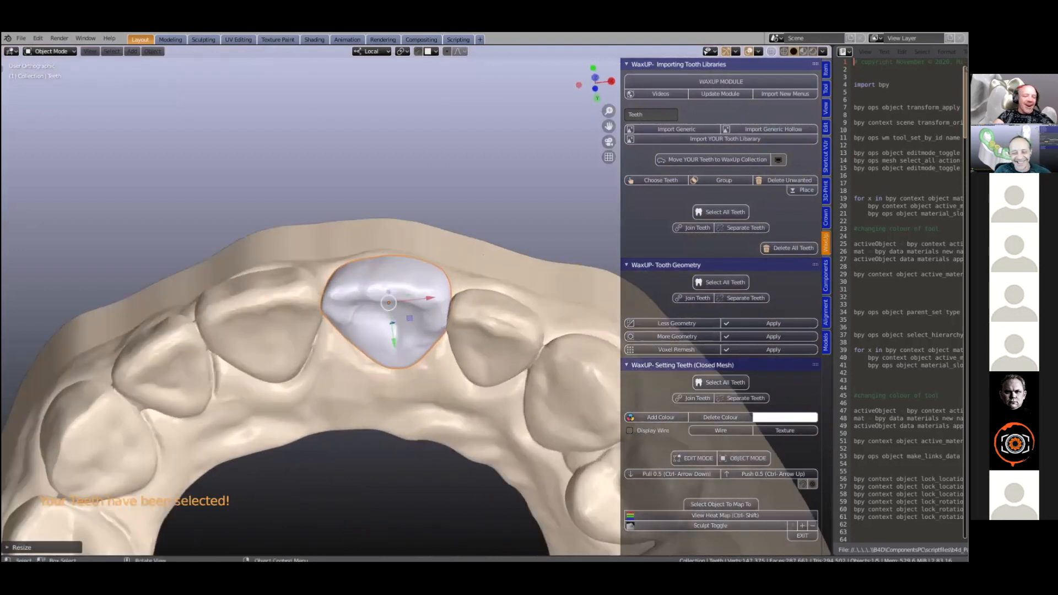
pyautogui.scroll(1, 463, 236)
pyautogui.press('r')
pyautogui.press('x')
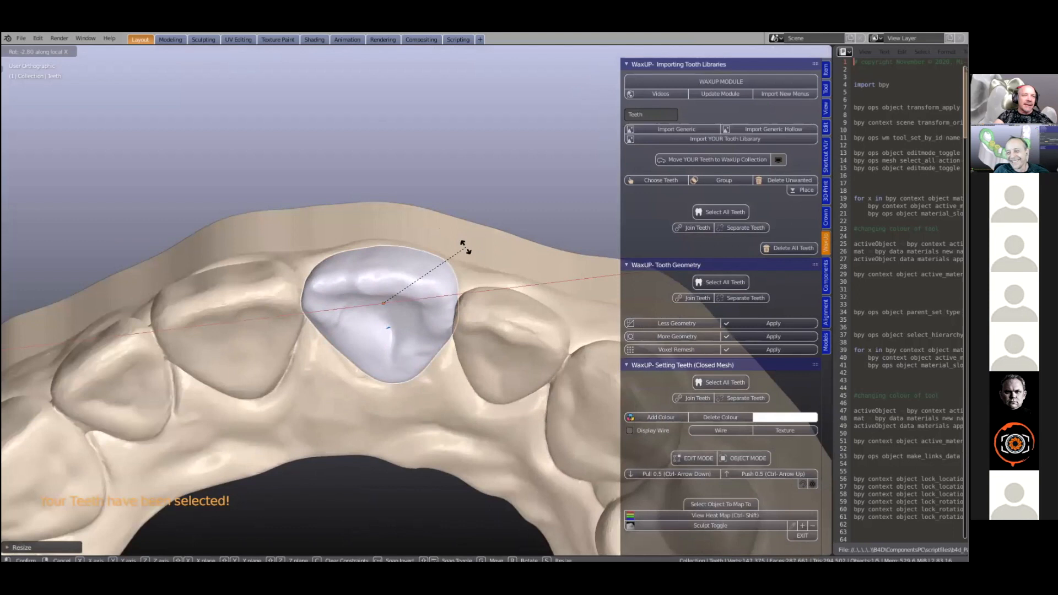
pyautogui.click(466, 246)
# Step: Shift the incisor along Z in front view to line up its incisal edge with the adjacent central incisor
pyautogui.moveTo(417, 301); pyautogui.dragTo(401, 353, button='middle')
pyautogui.press('g')
pyautogui.press('z')
pyautogui.click(334, 313)
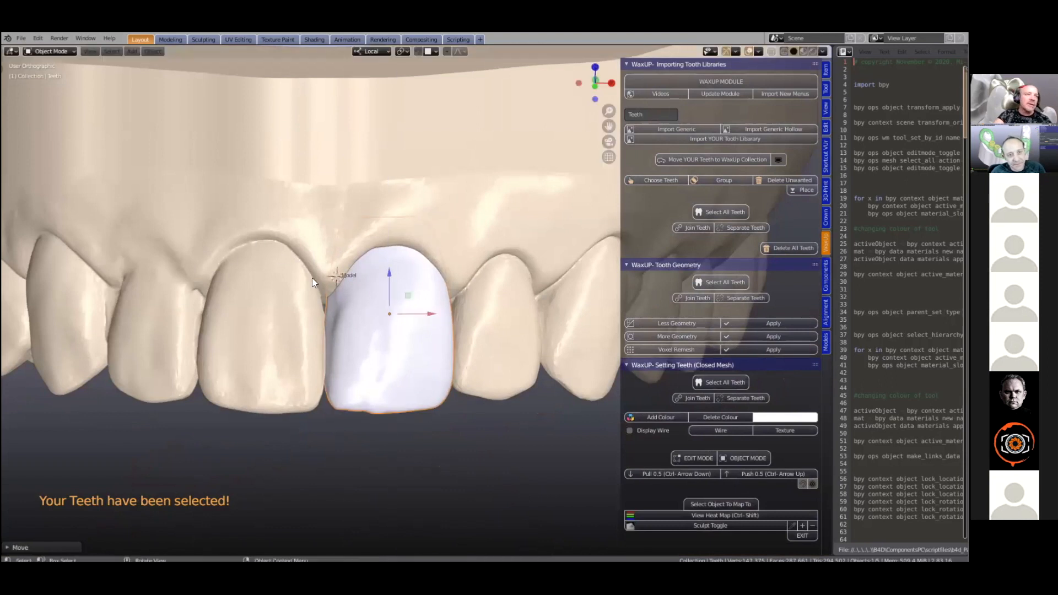
pyautogui.scroll(-1, 357, 321)
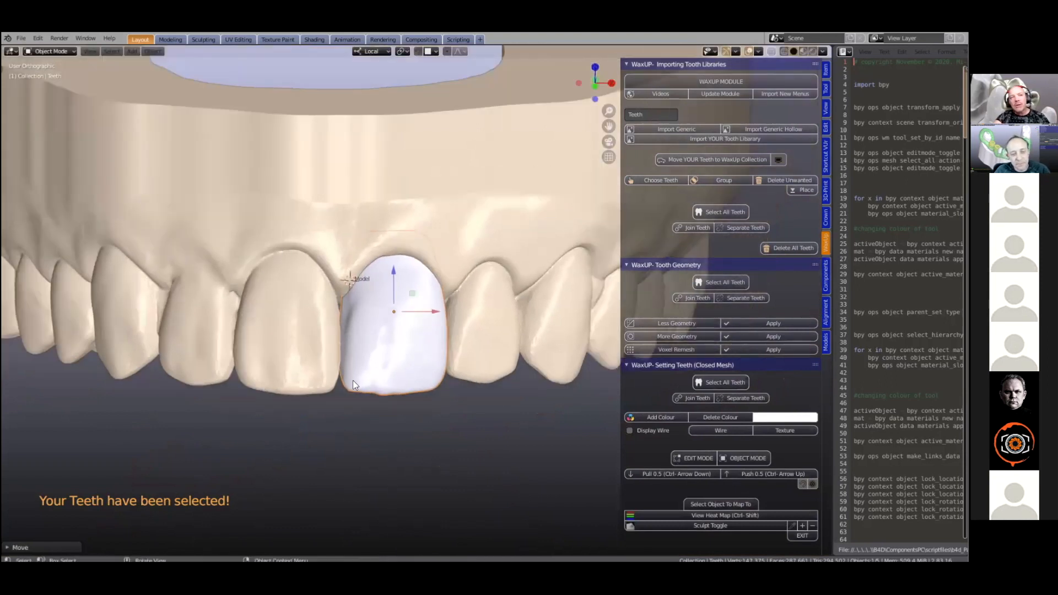
pyautogui.scroll(1, 355, 391)
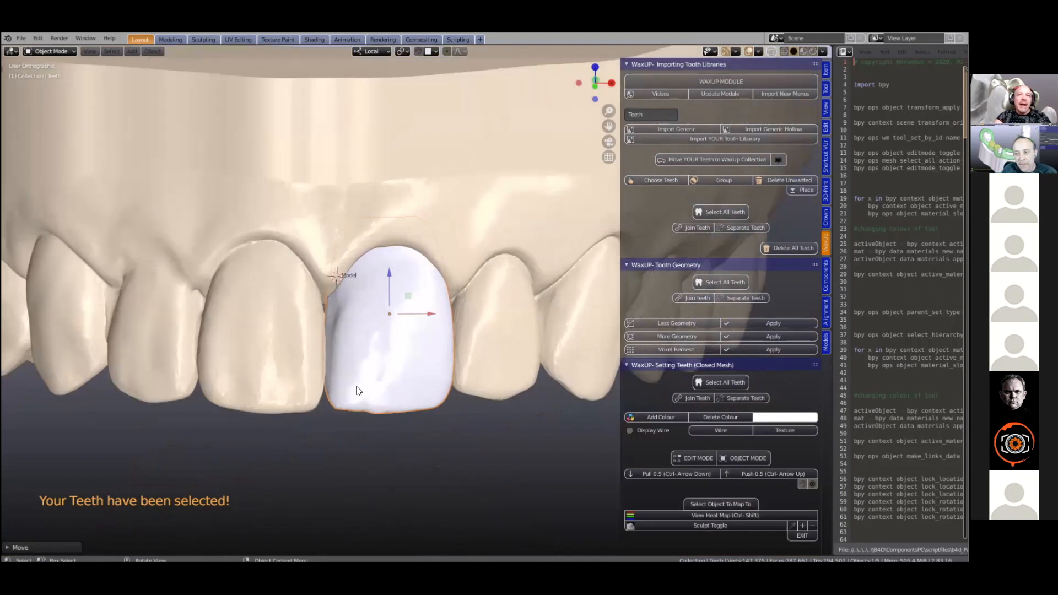
# Step: Reshape the incisor's incisal corner next to the other central incisor with proportional editing on its mesh, and return to Object Mode
pyautogui.press('Tab')
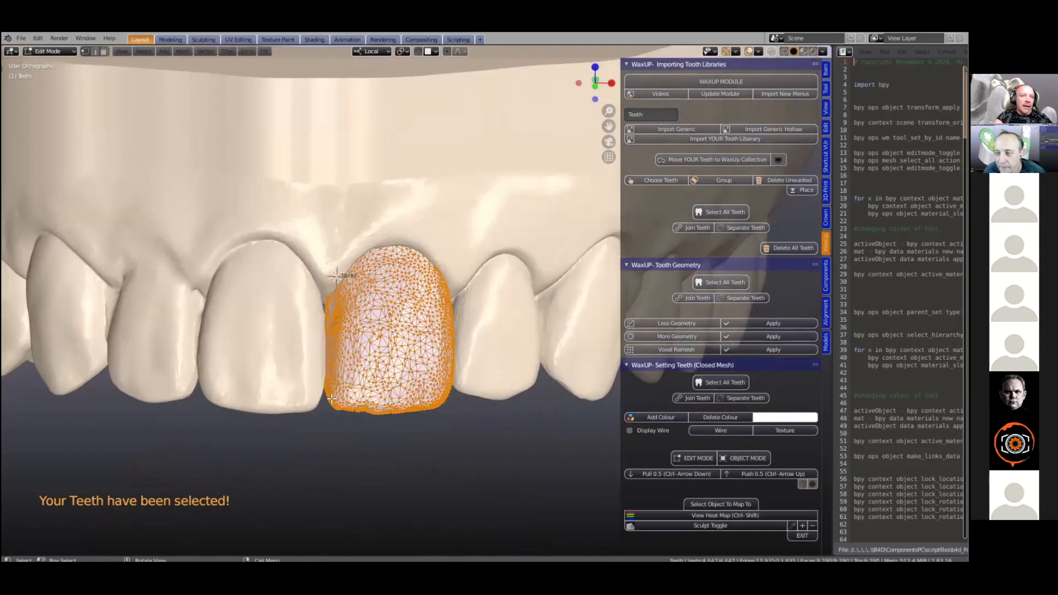
pyautogui.click(409, 286)
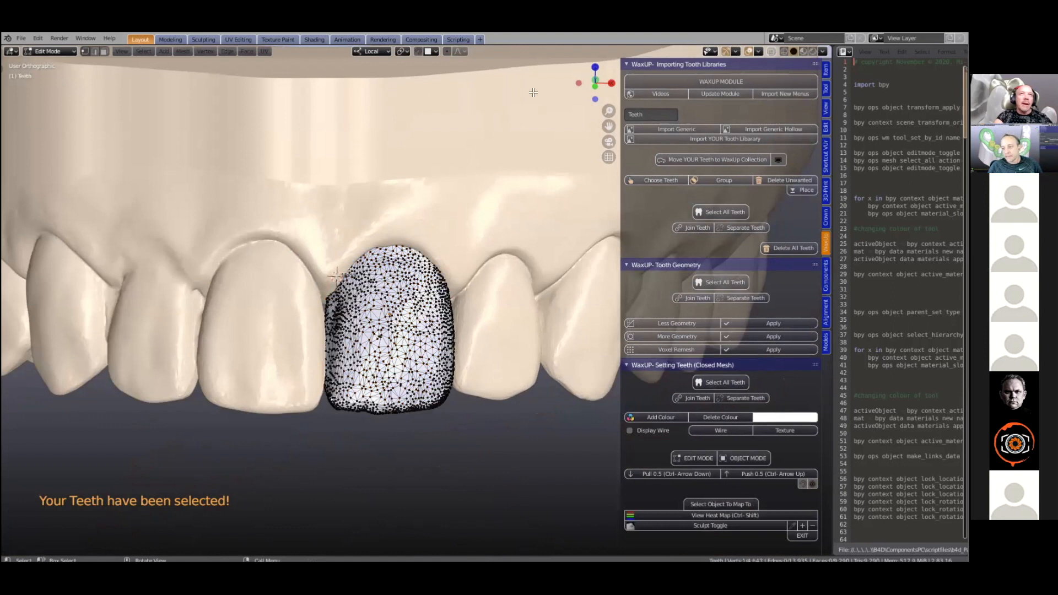
pyautogui.press('o')
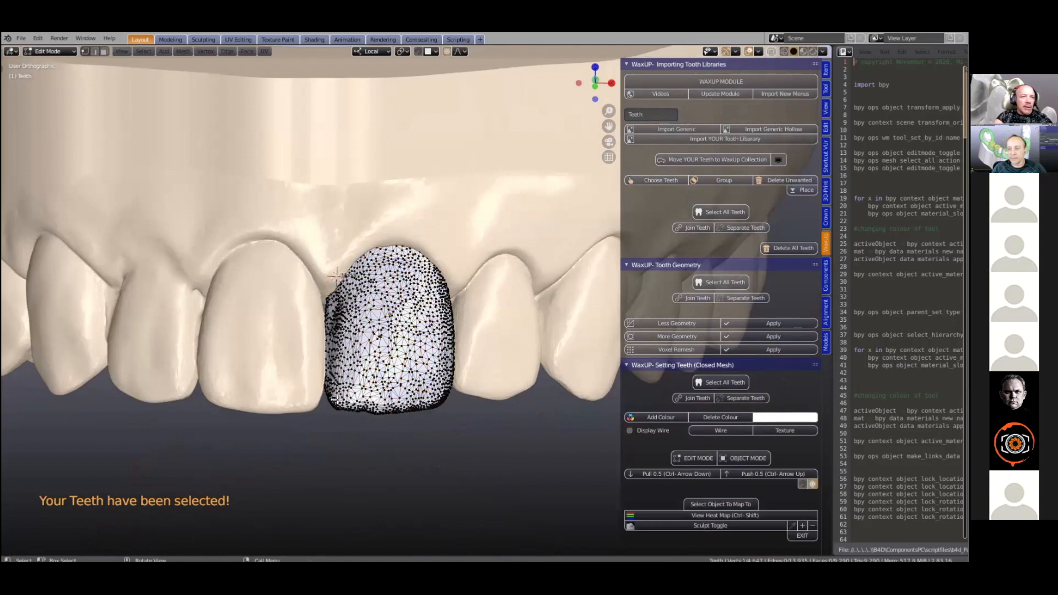
pyautogui.press('g')
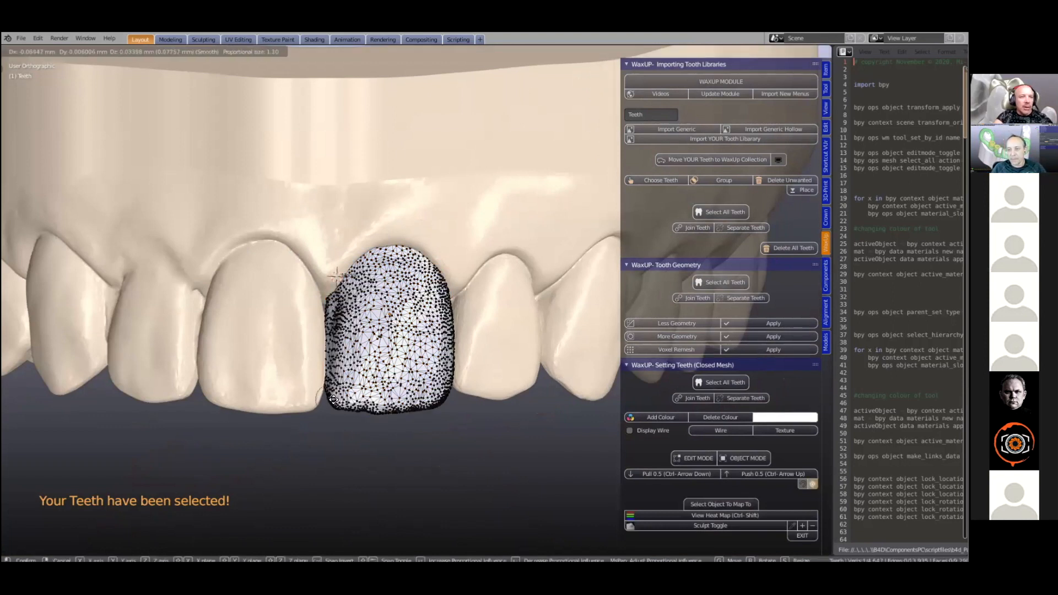
pyautogui.click(331, 401)
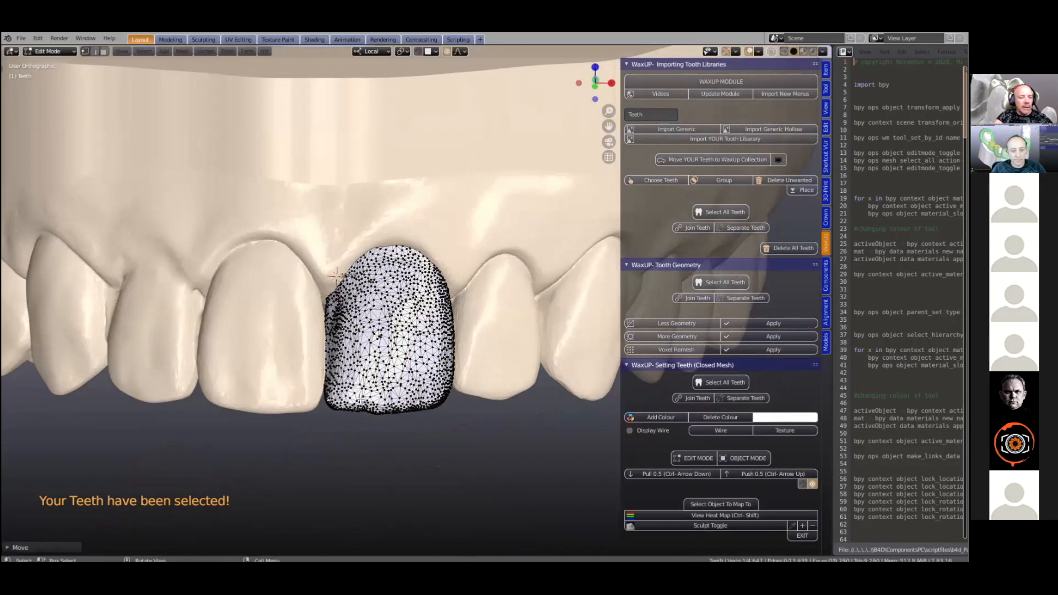
pyautogui.press('Tab')
pyautogui.press('KP_8')
pyautogui.press('KP_8')
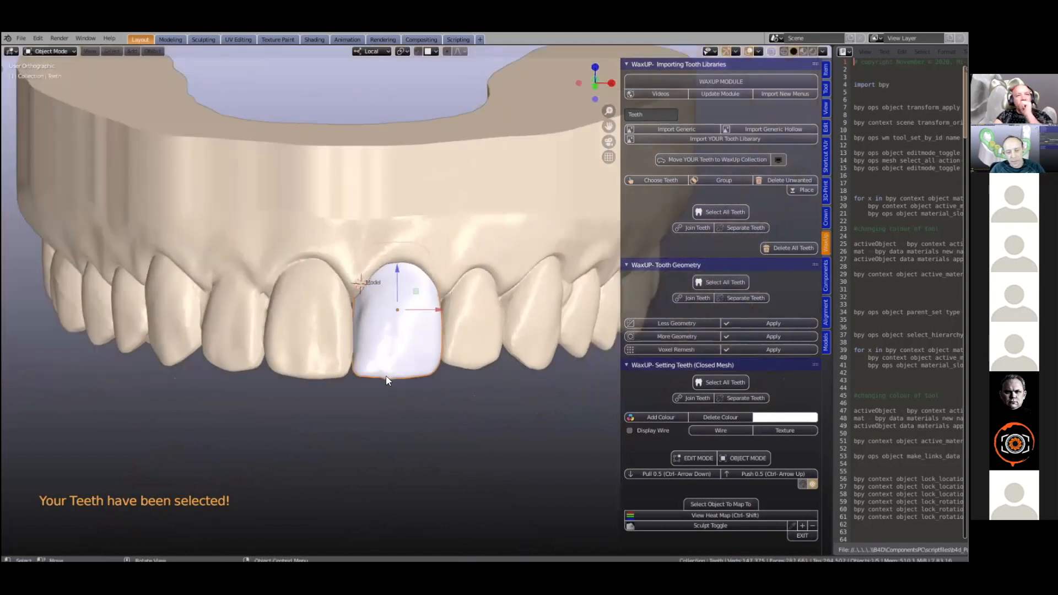
# Step: Select the library incisor and move it to the teeth collection of the Crown & Bridge module
pyautogui.click(500, 312)
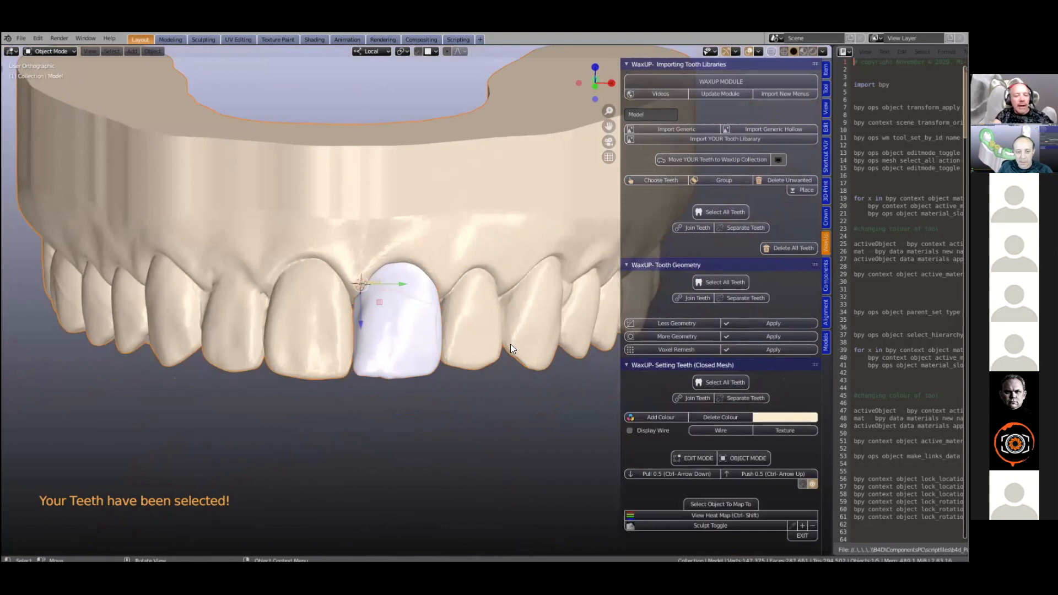
pyautogui.moveTo(500, 311); pyautogui.dragTo(372, 328, button='middle')
pyautogui.scroll(2, 379, 327)
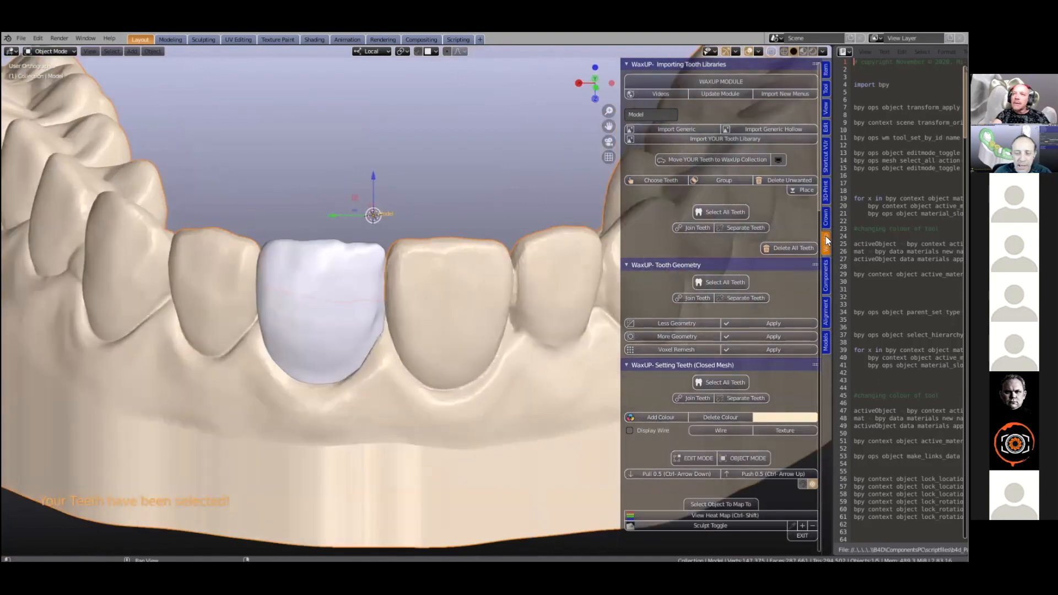
pyautogui.click(825, 219)
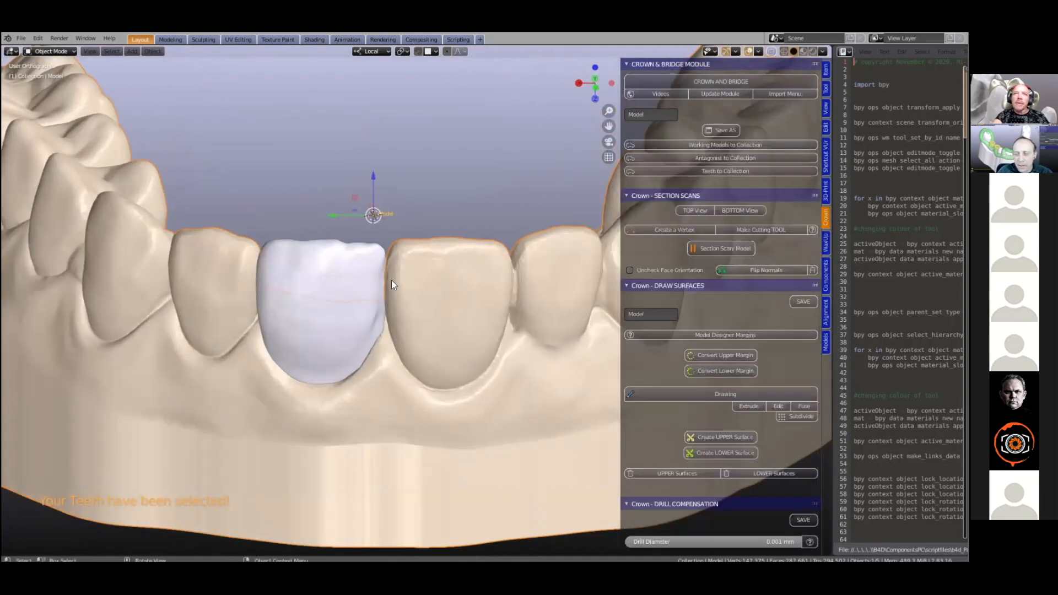
pyautogui.click(336, 271)
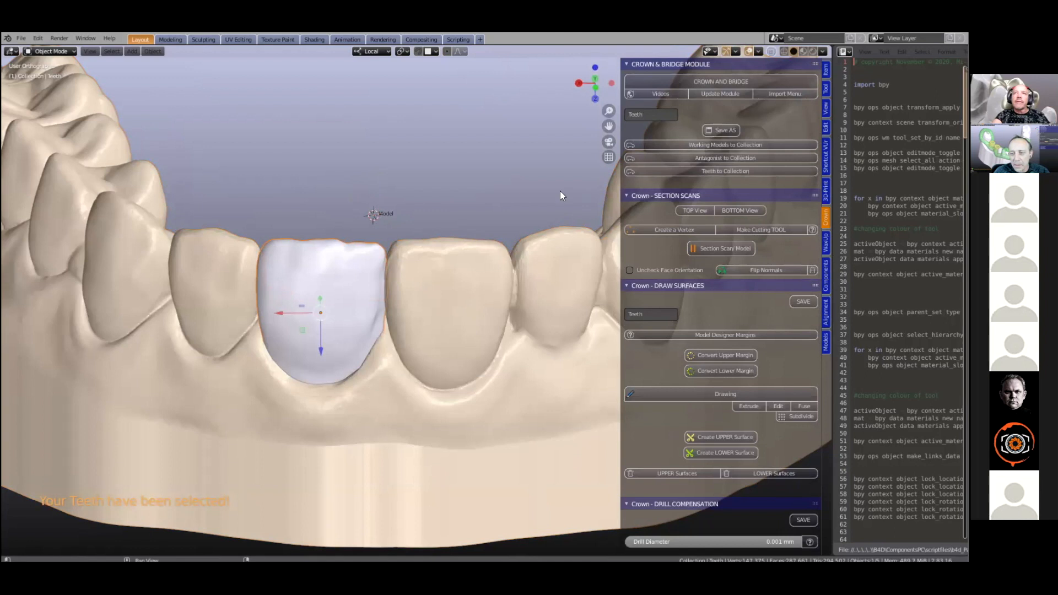
pyautogui.scroll(1, 465, 248)
pyautogui.scroll(1, 461, 262)
pyautogui.scroll(-1, 461, 262)
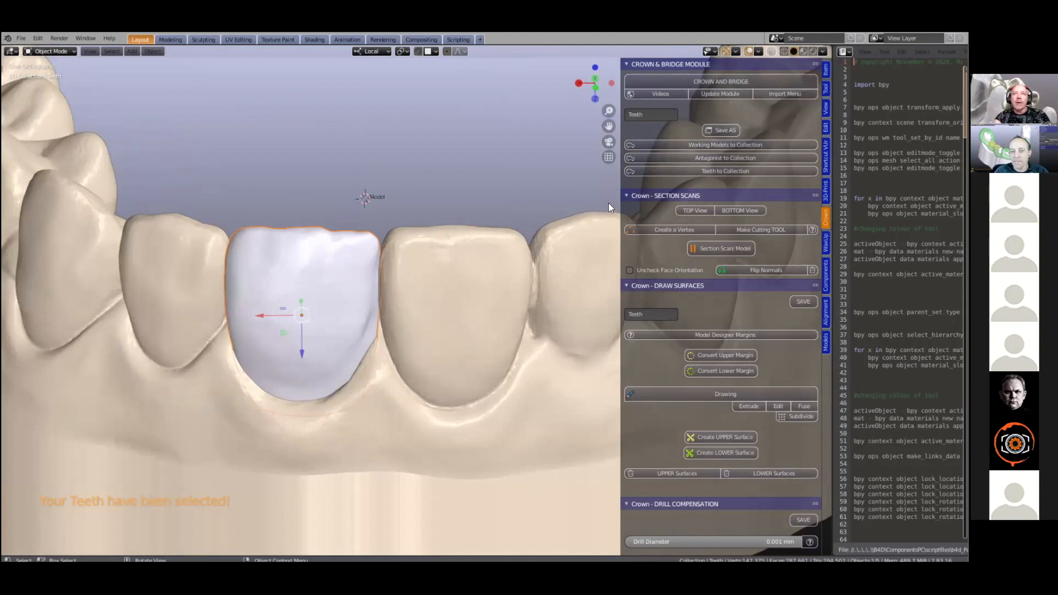
pyautogui.click(710, 170)
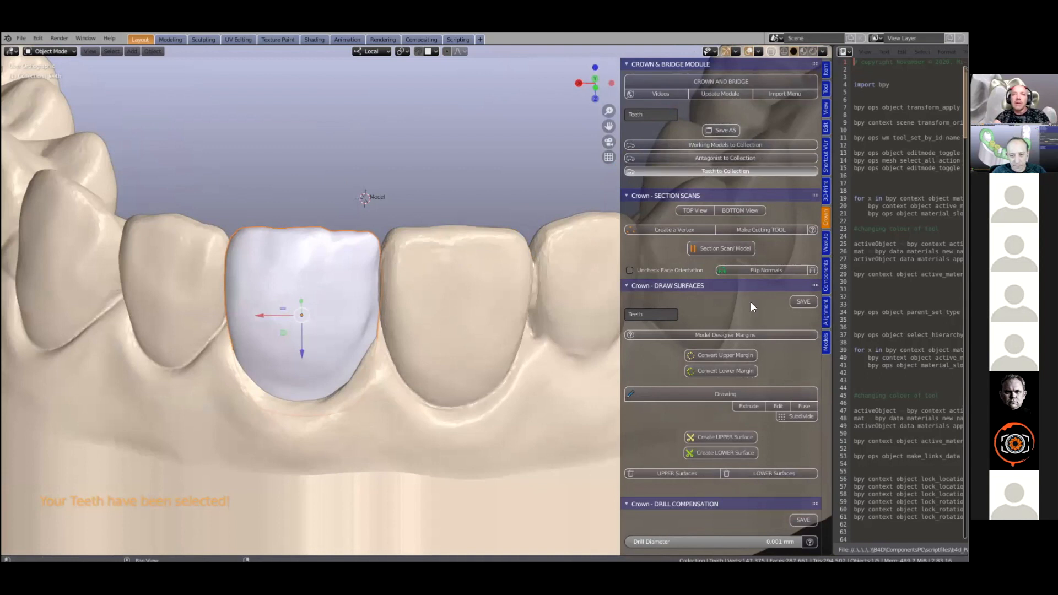
# Step: Select the dental arch model and move it to the working models collection
pyautogui.scroll(-2, 748, 342)
pyautogui.scroll(-15, 748, 342)
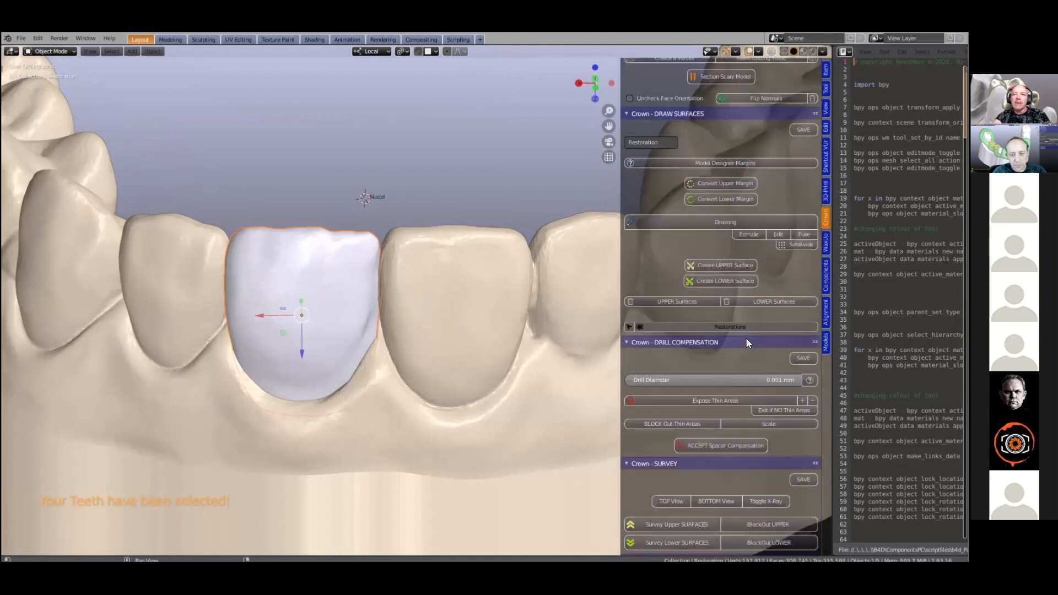
pyautogui.scroll(10, 747, 340)
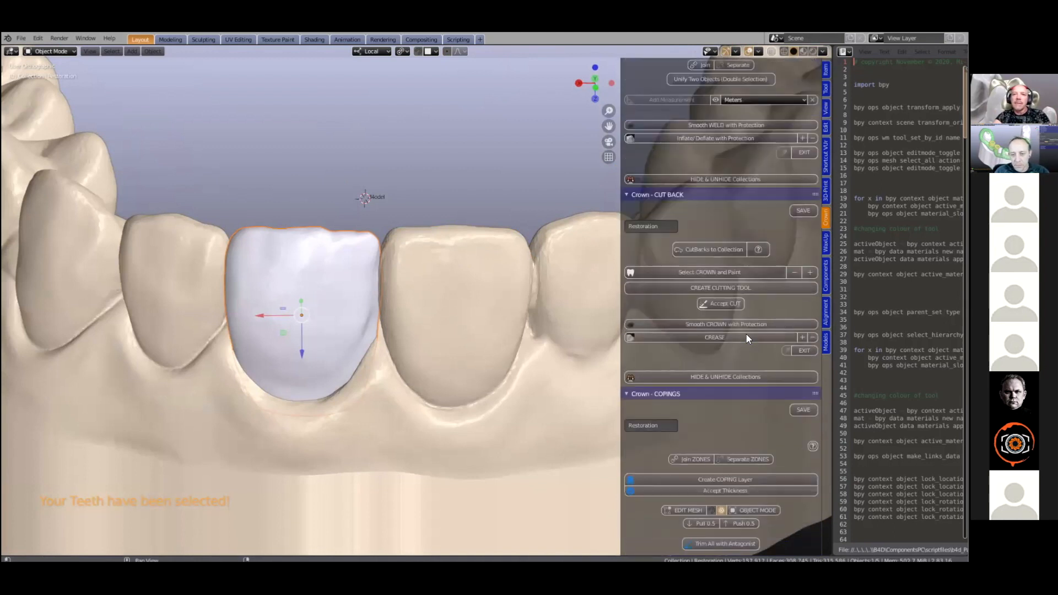
pyautogui.scroll(-10, 748, 338)
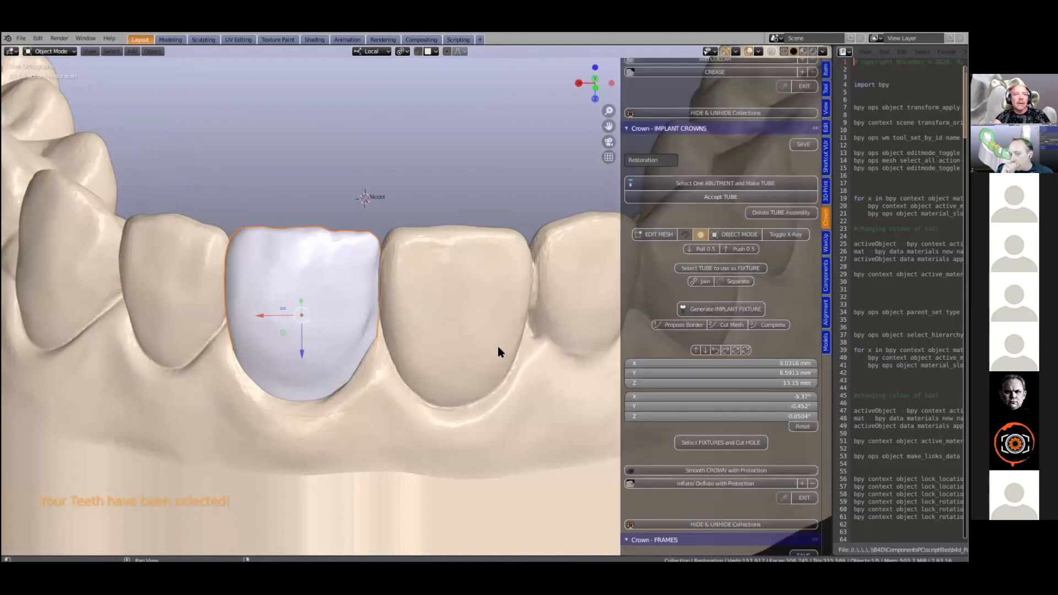
pyautogui.click(491, 332)
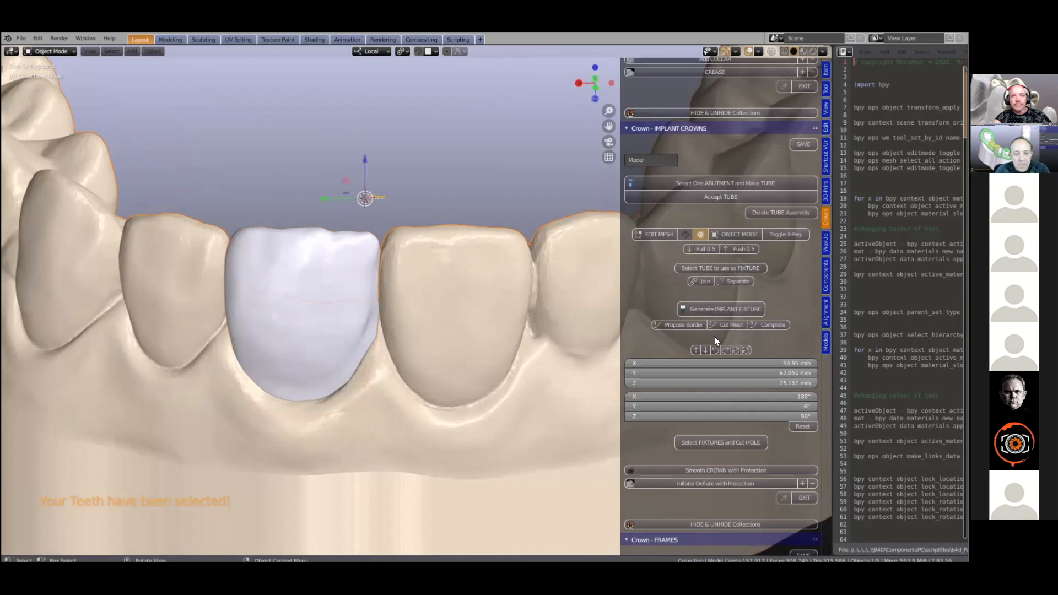
pyautogui.scroll(-3, 739, 447)
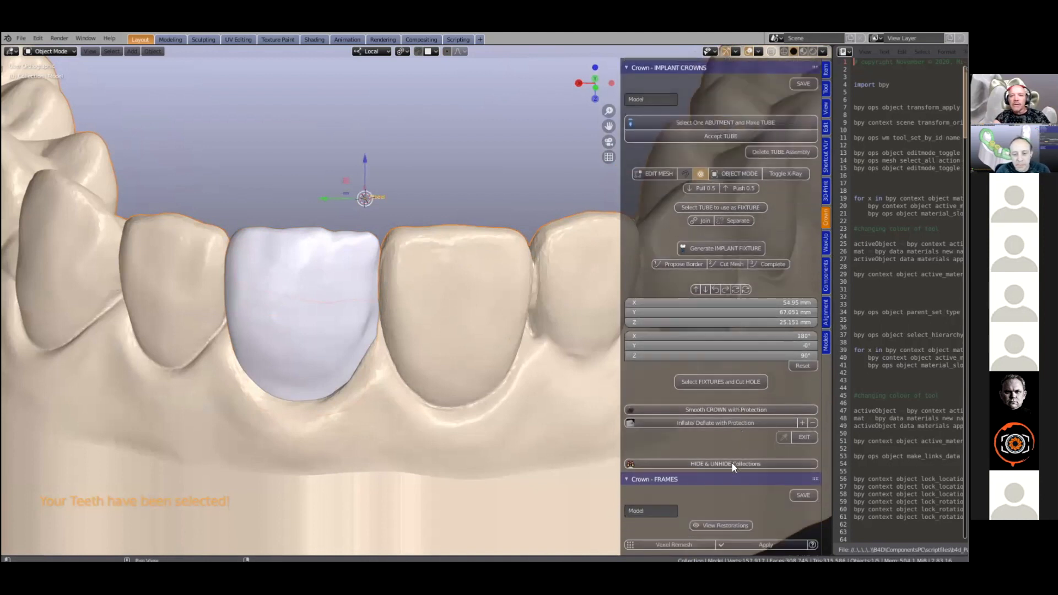
pyautogui.click(733, 465)
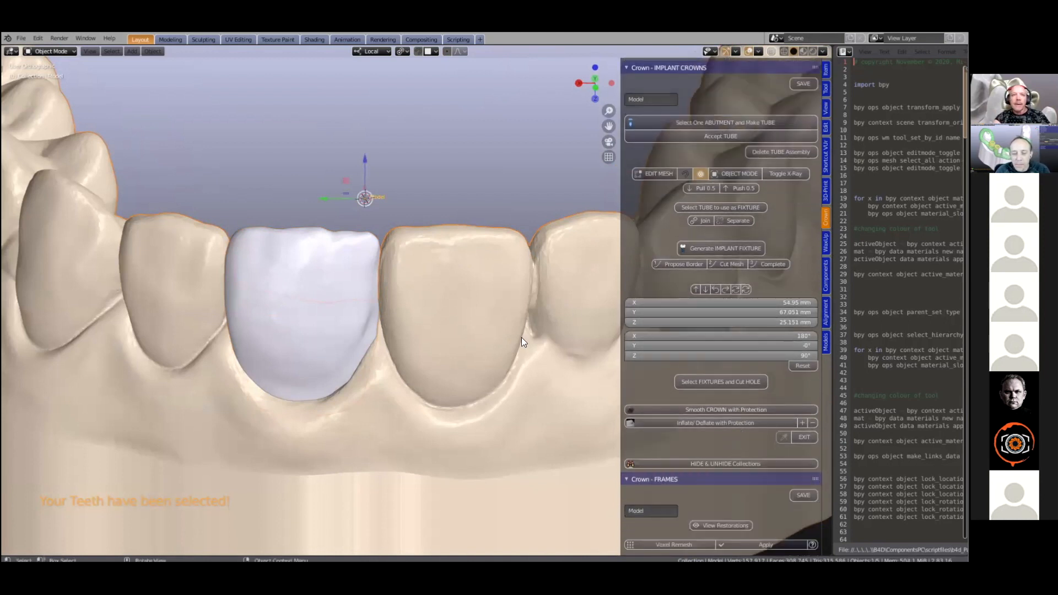
pyautogui.scroll(7, 706, 224)
pyautogui.scroll(15, 647, 384)
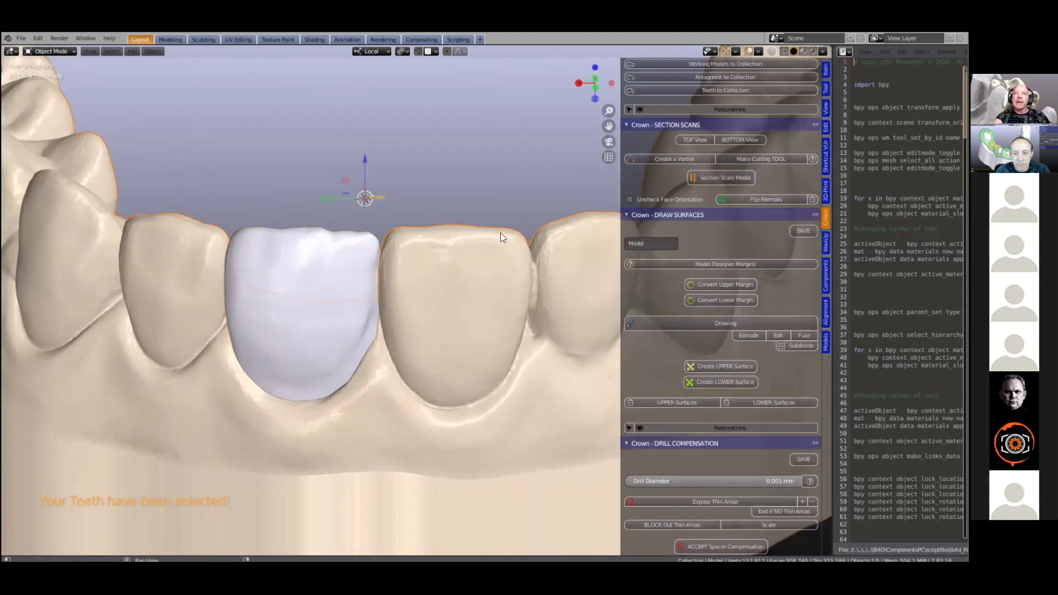
pyautogui.scroll(4, 649, 159)
pyautogui.scroll(1, 705, 144)
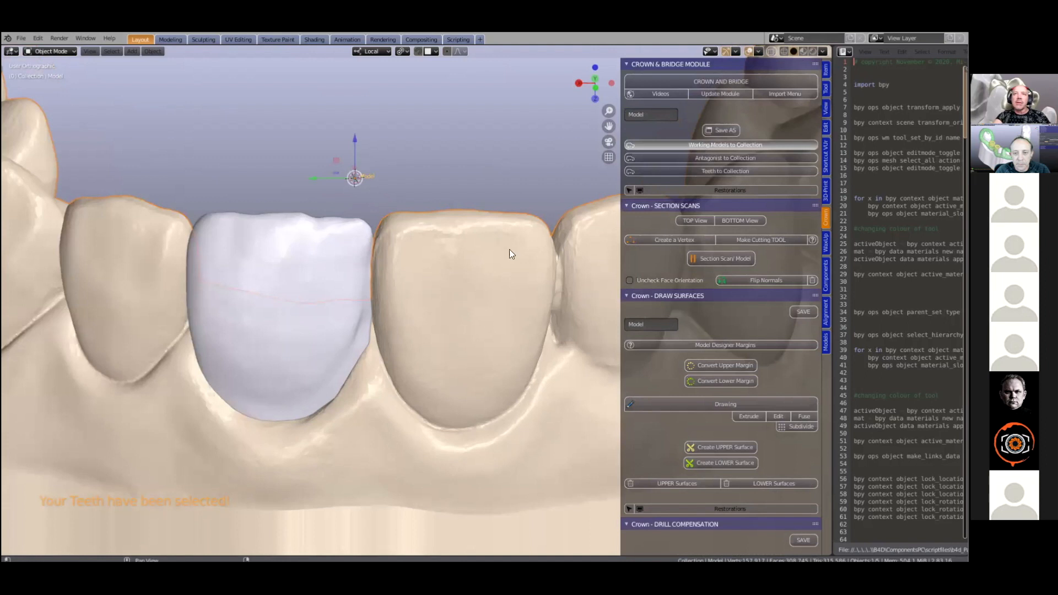
pyautogui.scroll(-2, 495, 264)
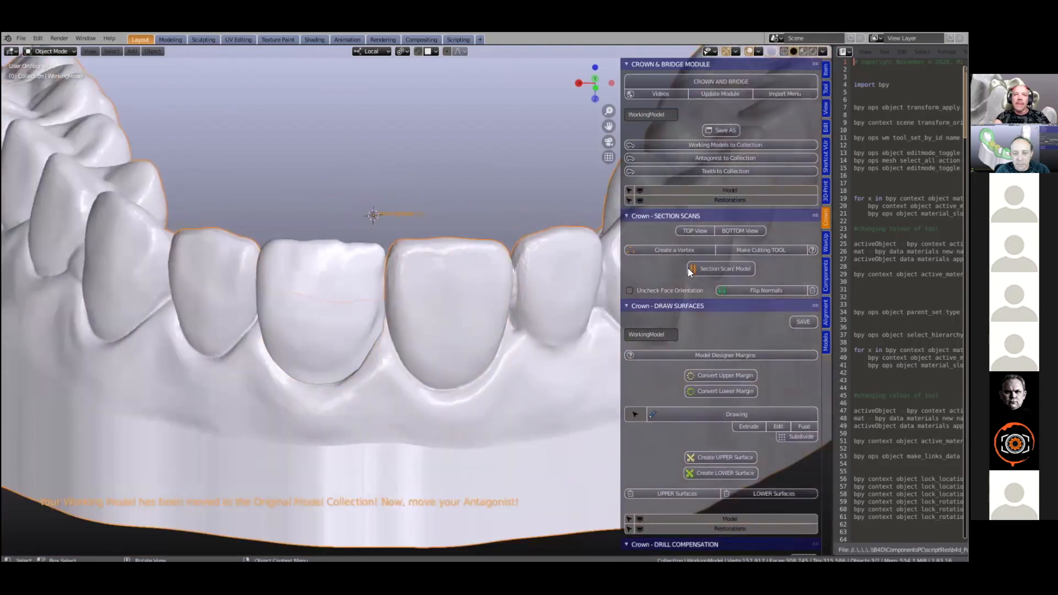
# Step: Hide the Model and Restorations collections from the Implant Crowns tools so only the abutment parts remain in view
pyautogui.scroll(-20, 687, 272)
pyautogui.scroll(-18, 686, 273)
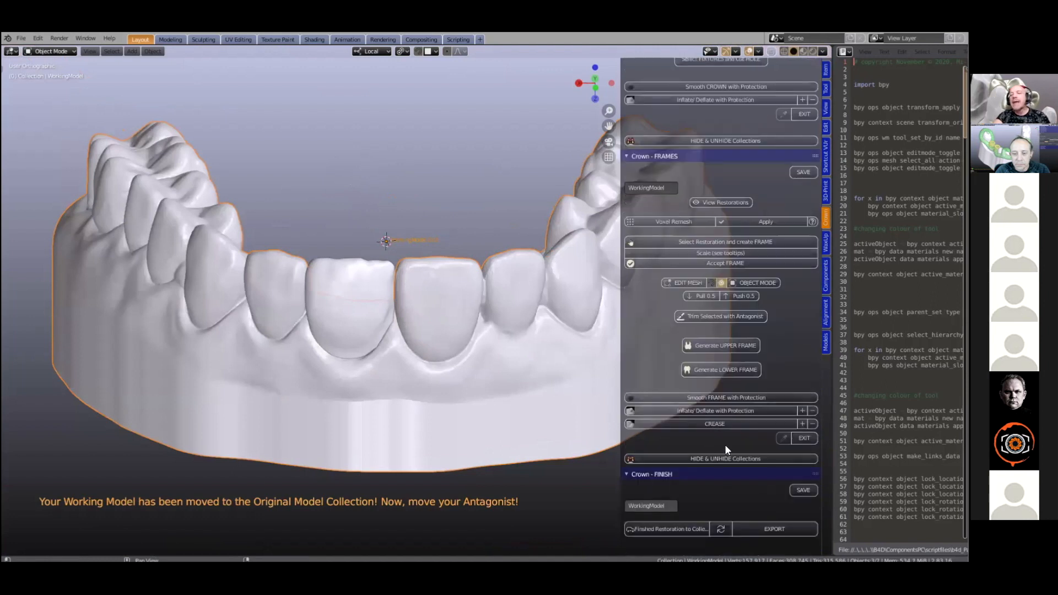
pyautogui.scroll(1, 703, 403)
pyautogui.scroll(10, 700, 394)
pyautogui.scroll(3, 699, 394)
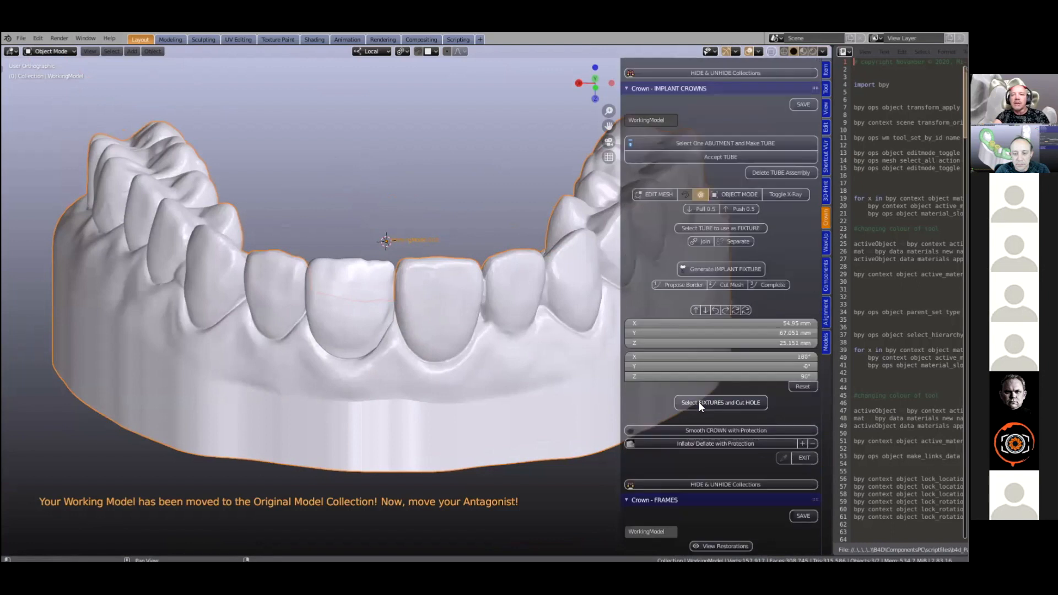
pyautogui.click(706, 443)
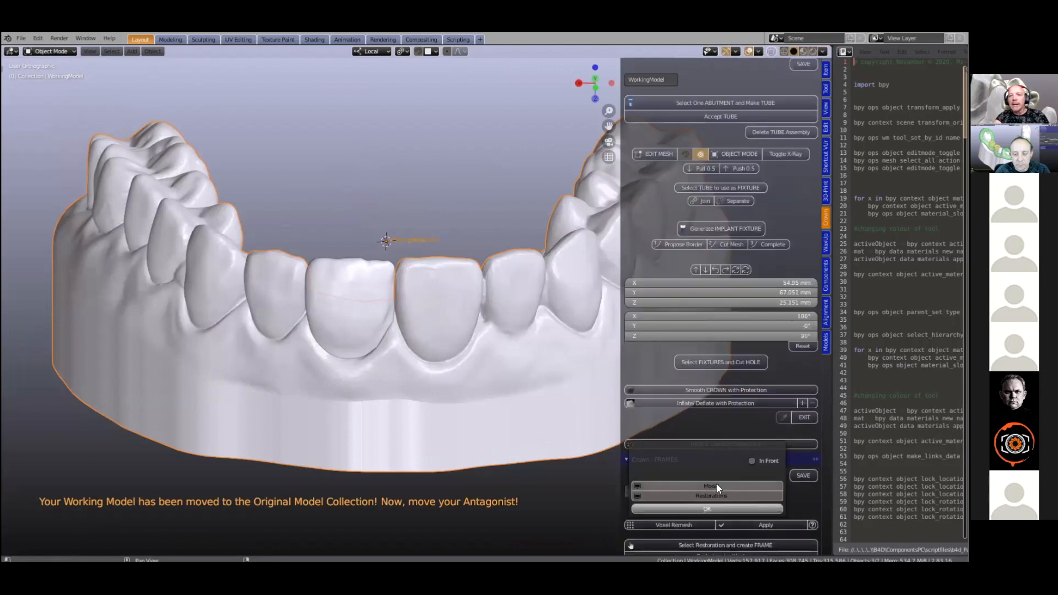
pyautogui.click(716, 486)
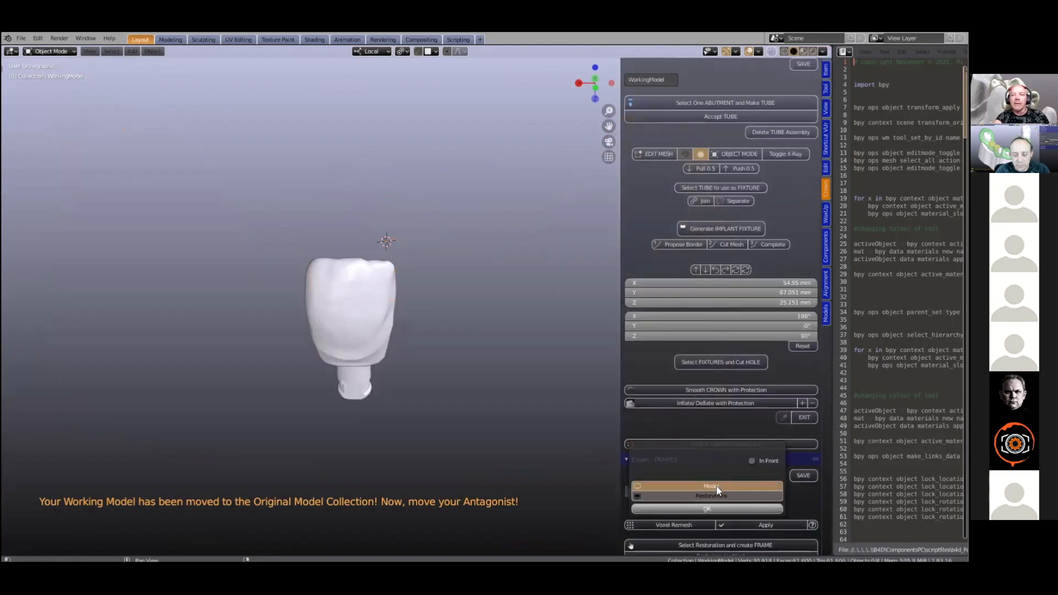
pyautogui.click(716, 497)
pyautogui.click(716, 498)
pyautogui.click(716, 498)
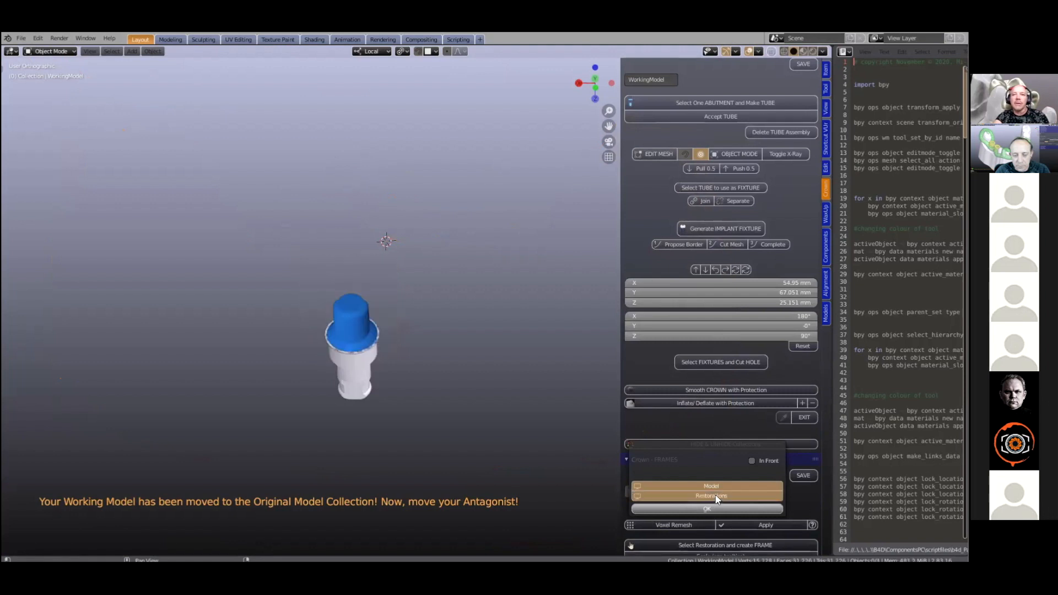
pyautogui.scroll(5, 248, 334)
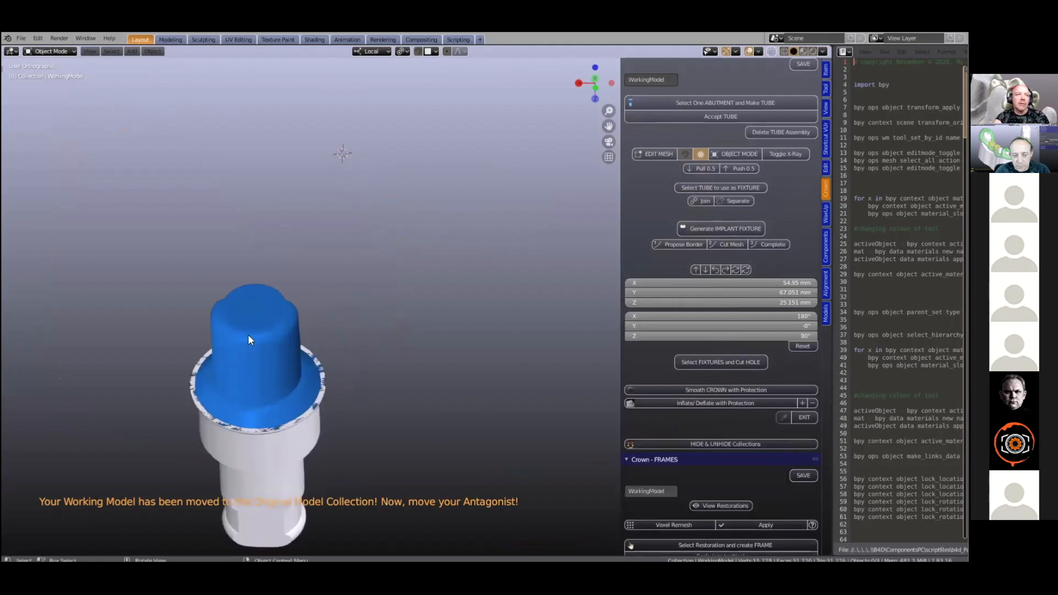
# Step: Make a tube around the blue TiBase sleeve and accept it with a 1.2 mm minimum thickness setting
pyautogui.click(248, 335)
pyautogui.scroll(4, 667, 243)
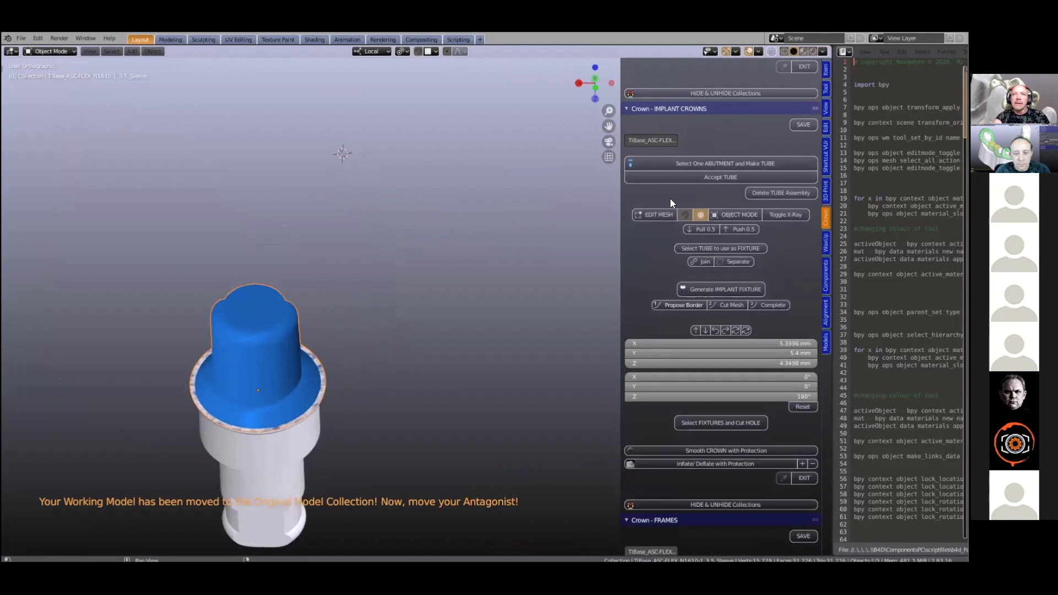
pyautogui.click(685, 184)
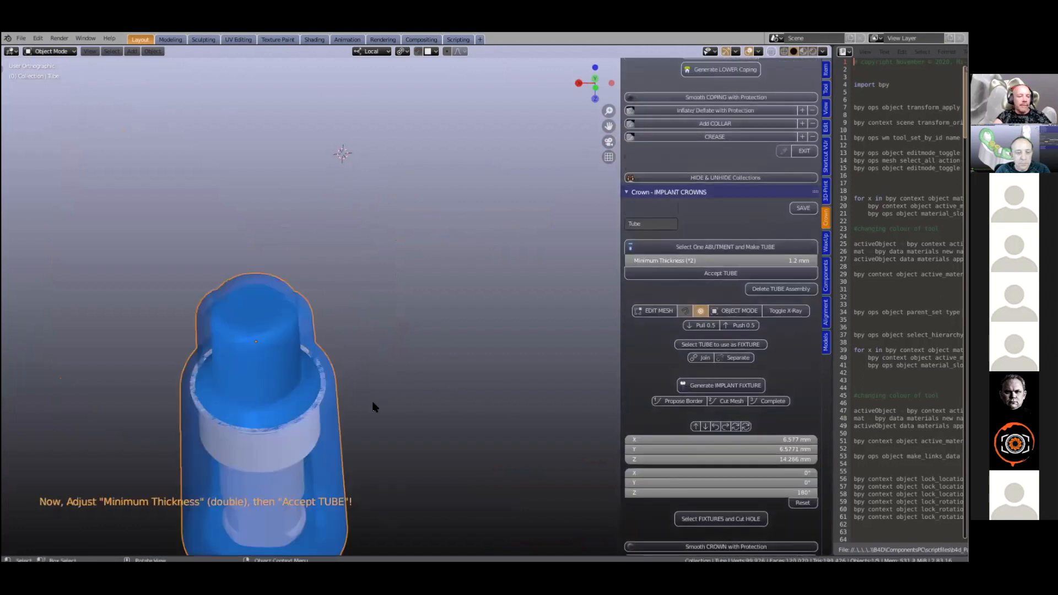
pyautogui.keyDown('shift'); pyautogui.moveTo(490, 302); pyautogui.dragTo(578, 229, button='middle'); pyautogui.keyUp('shift')
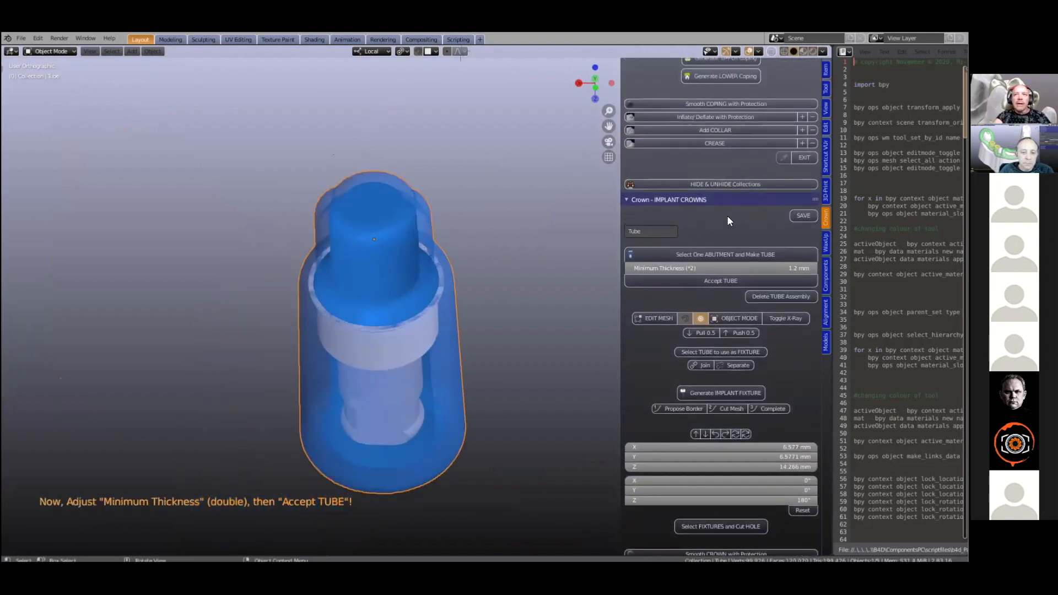
pyautogui.click(711, 282)
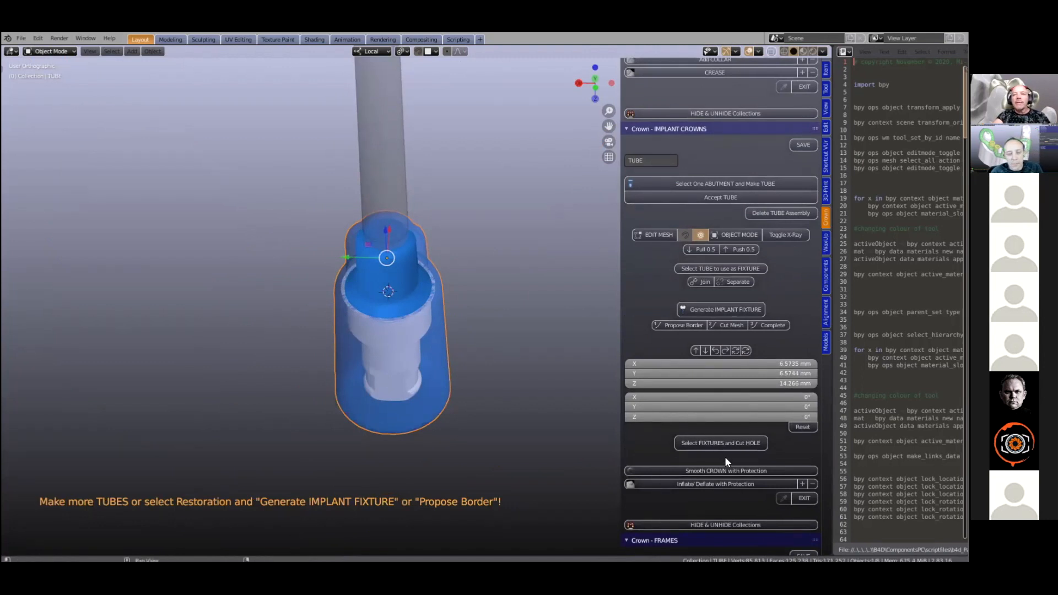
# Step: Unhide the Restorations collection and select the incisor crown over the tube
pyautogui.scroll(-2, 724, 469)
pyautogui.click(722, 483)
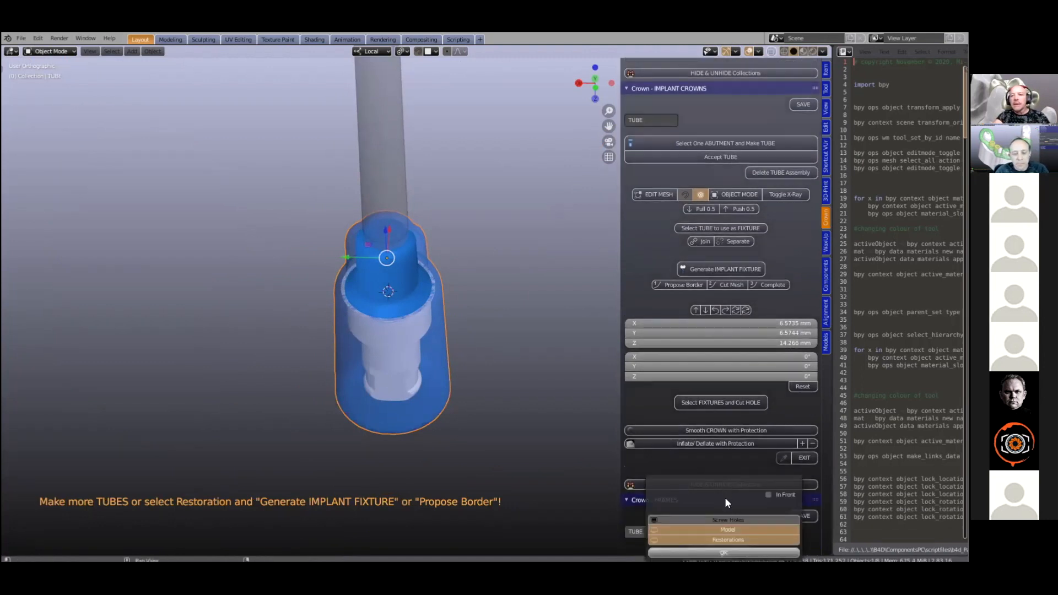
pyautogui.click(742, 536)
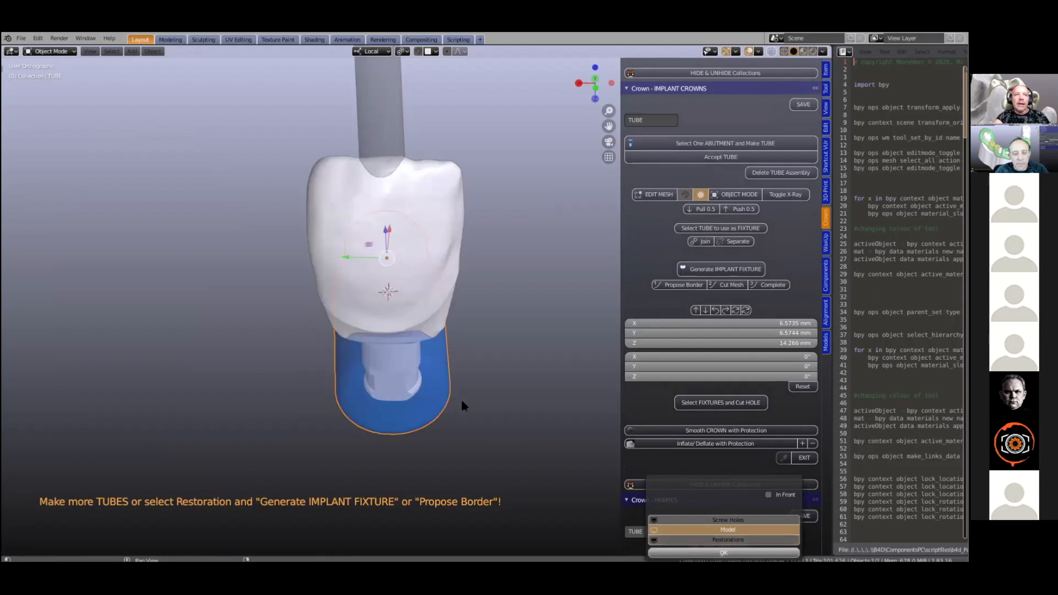
pyautogui.click(428, 291)
pyautogui.moveTo(422, 305); pyautogui.dragTo(397, 331, button='middle')
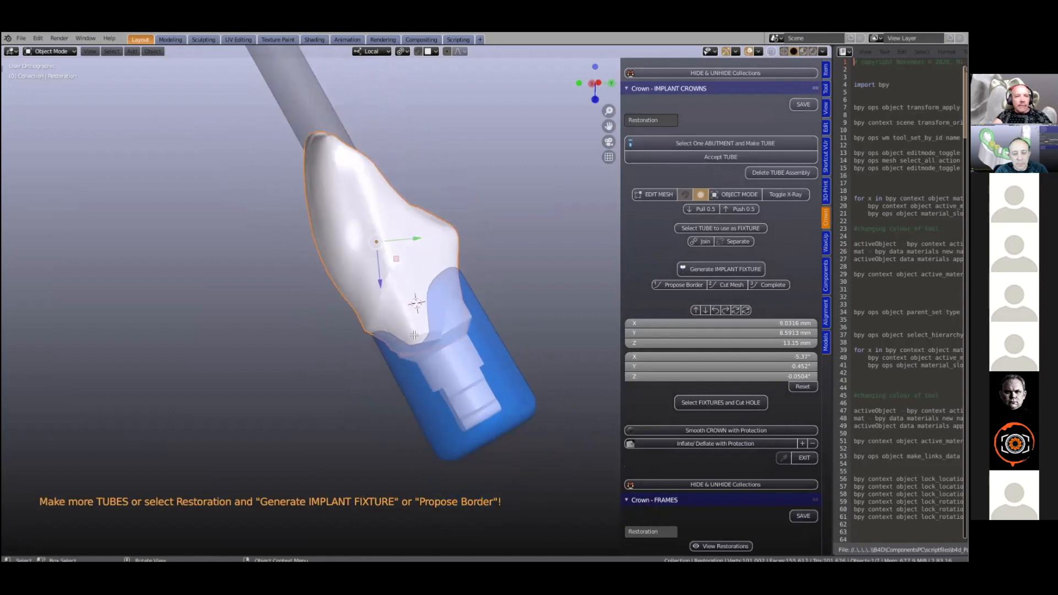
# Step: Open the crown's mesh for editing with X-ray on and circle-select the band of faces at its cervical end
pyautogui.press('Tab')
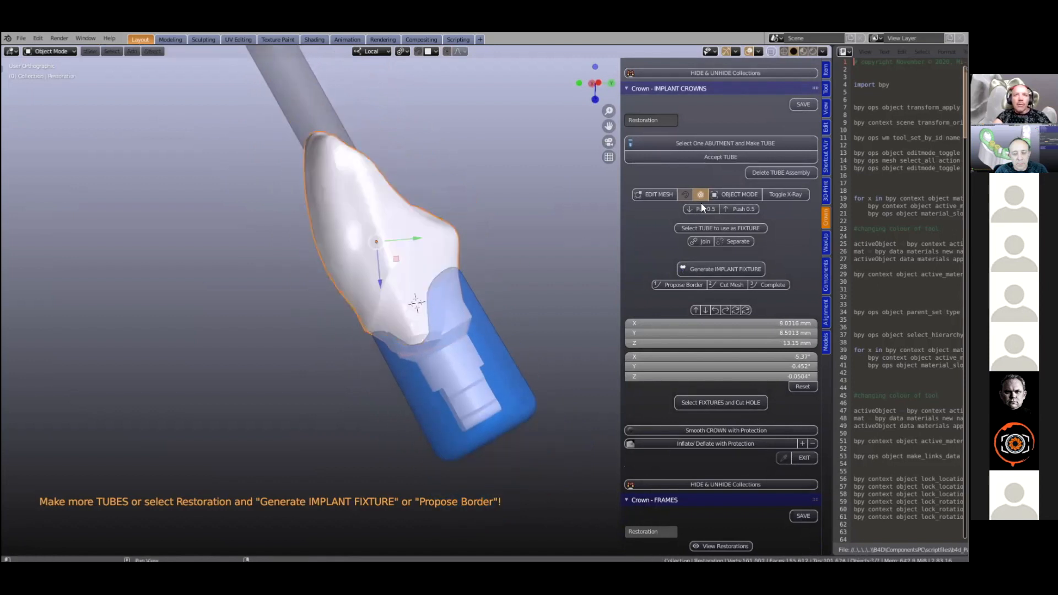
pyautogui.click(657, 195)
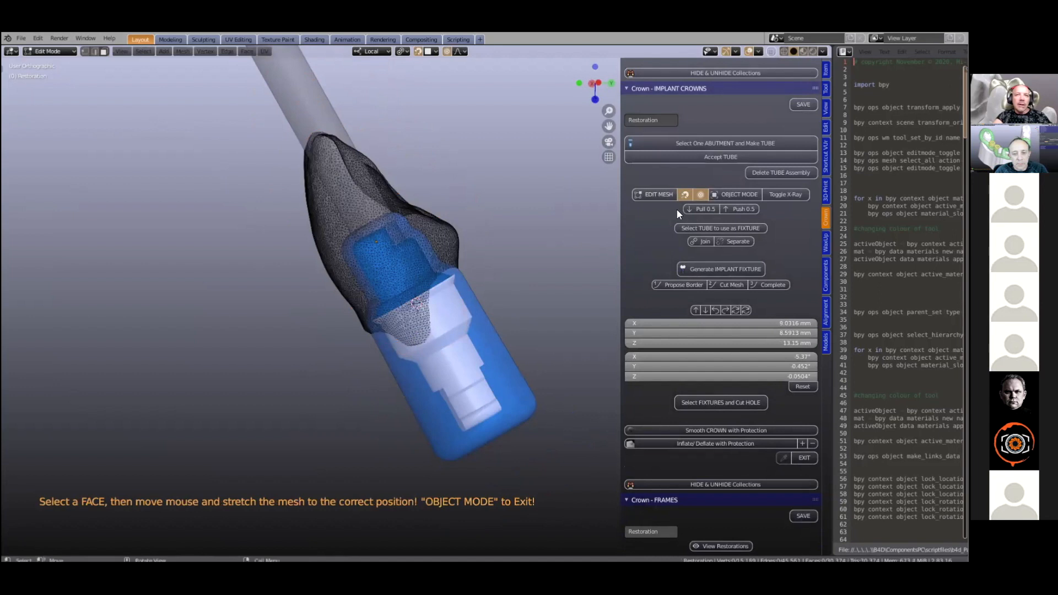
pyautogui.click(770, 196)
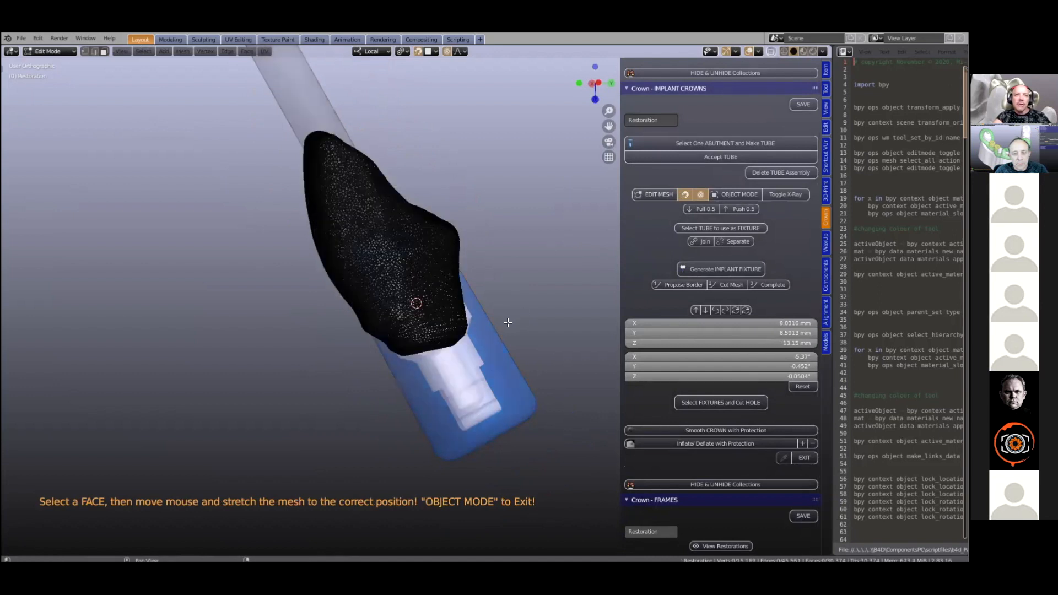
pyautogui.press('c')
pyautogui.moveTo(386, 352)
pyautogui.mouseDown()
pyautogui.moveTo(411, 359)
pyautogui.moveTo(488, 334)
pyautogui.mouseUp()
pyautogui.press('Escape')
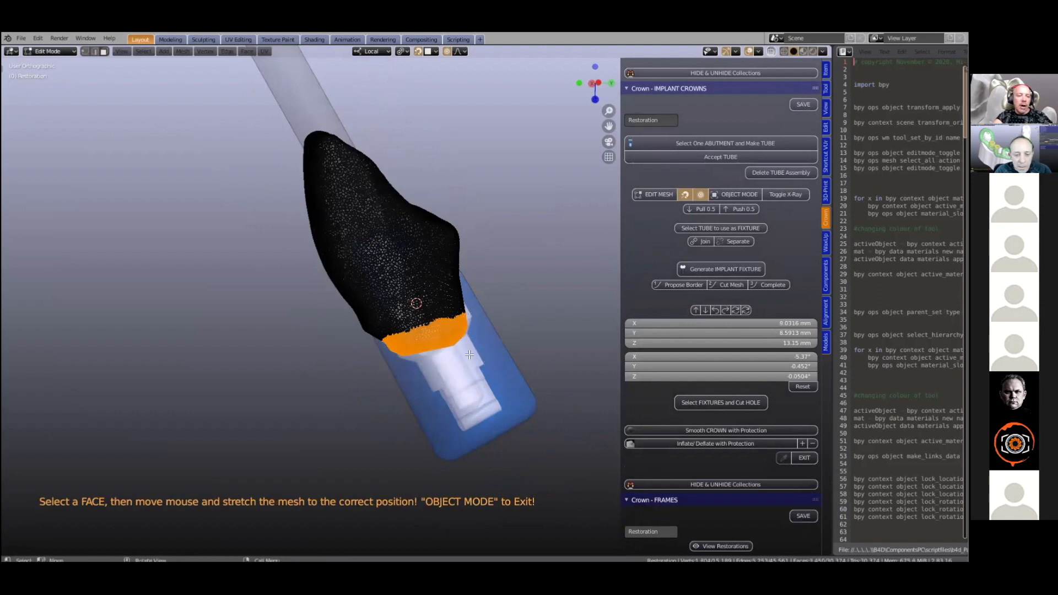
# Step: Rotate the selected cervical band with proportional editing to match the tilt of the abutment margin
pyautogui.scroll(1, 488, 334)
pyautogui.scroll(1, 486, 343)
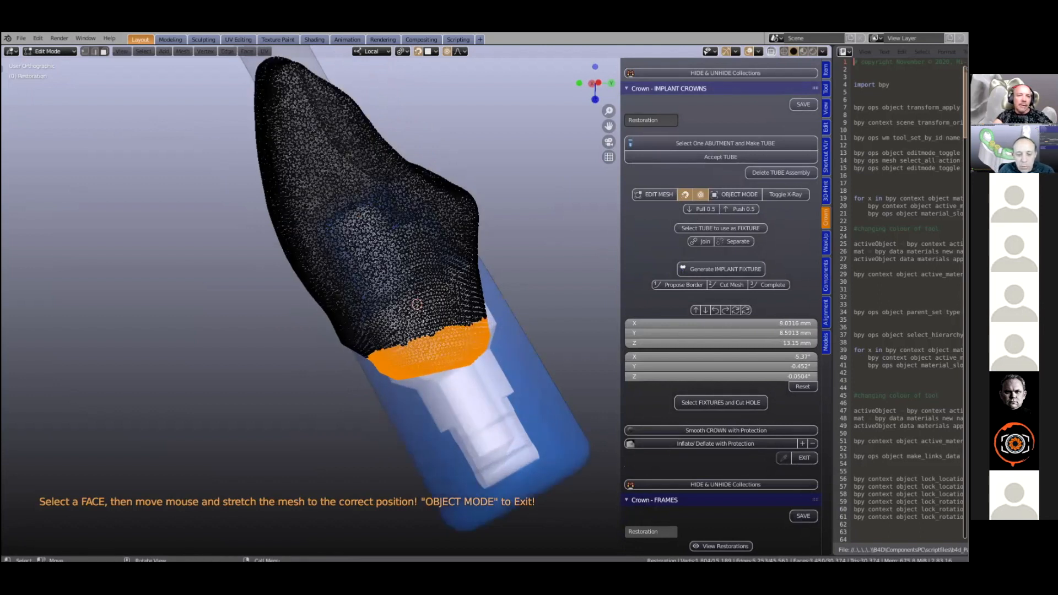
pyautogui.scroll(1, 449, 353)
pyautogui.press('r')
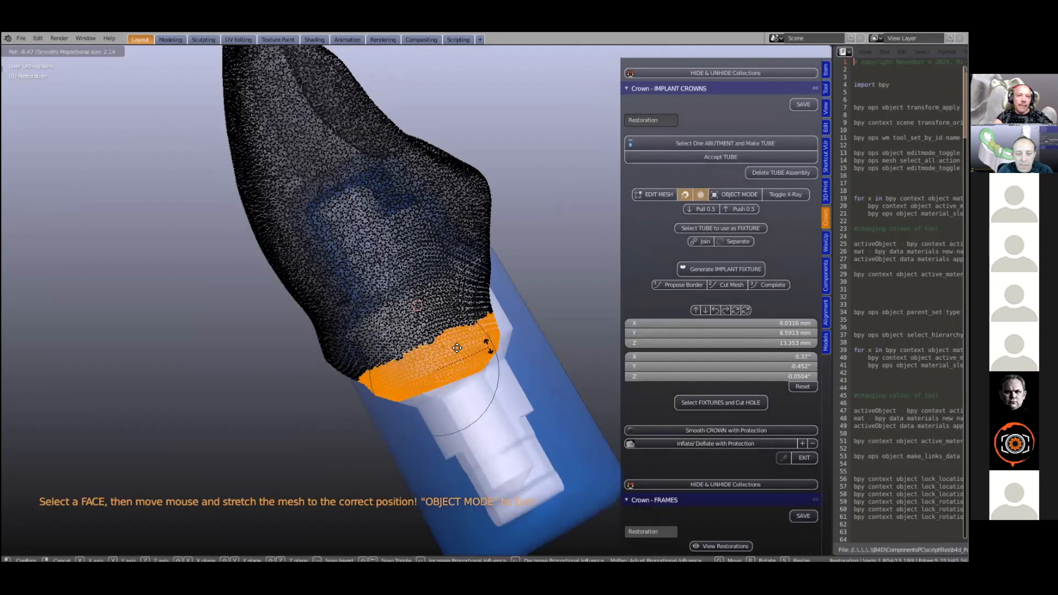
pyautogui.click(453, 351)
pyautogui.press('g')
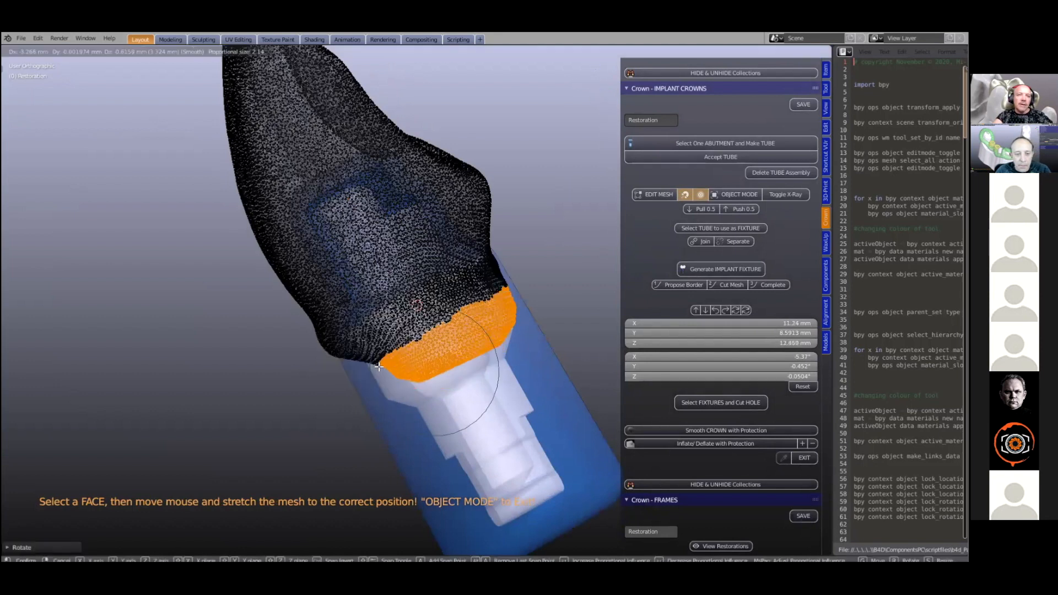
pyautogui.click(478, 359)
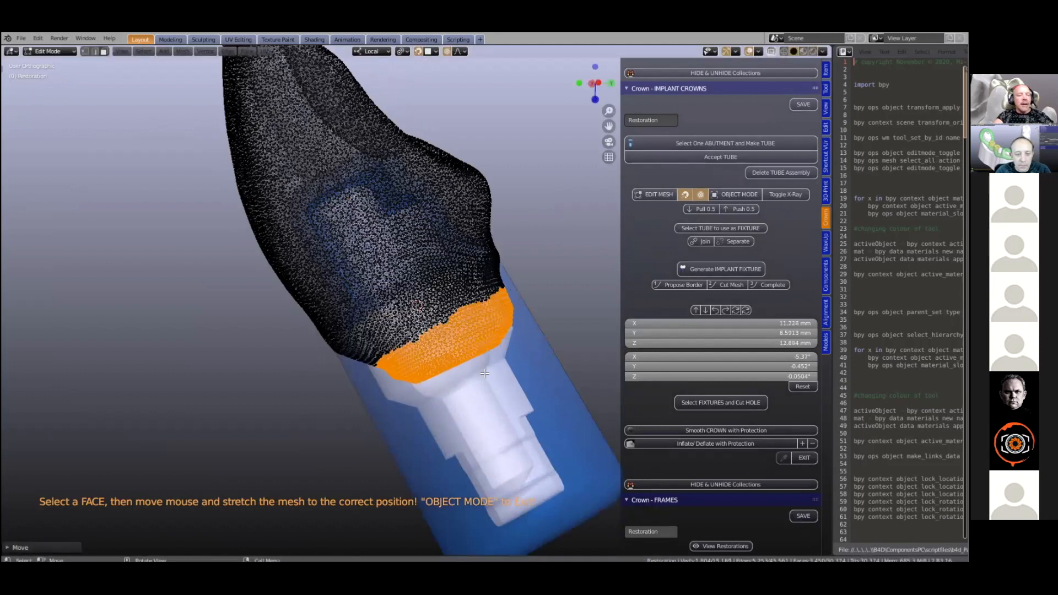
pyautogui.moveTo(481, 365); pyautogui.dragTo(469, 396, button='middle')
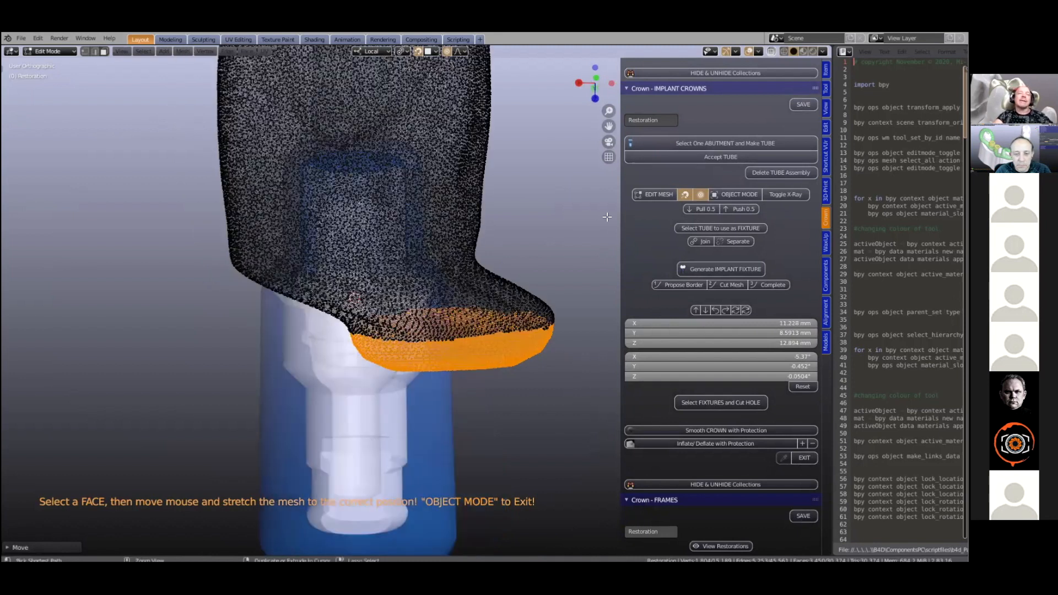
pyautogui.hotkey('ctrl', 'z')
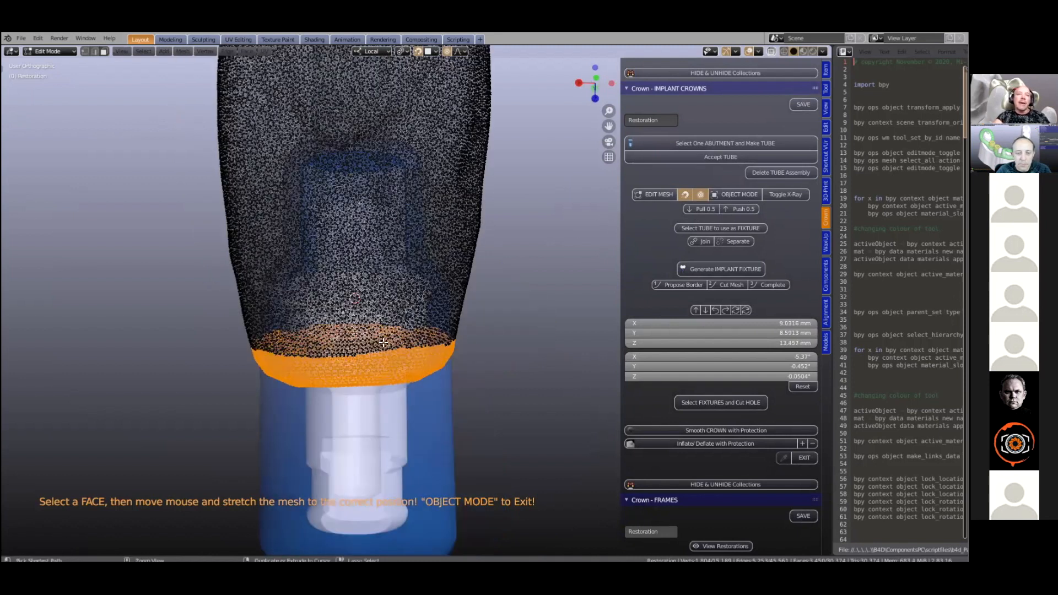
# Step: Move the cervical band in side view with snapping off so it sits over the abutment margin
pyautogui.moveTo(380, 345); pyautogui.dragTo(411, 351, button='middle')
pyautogui.press('g')
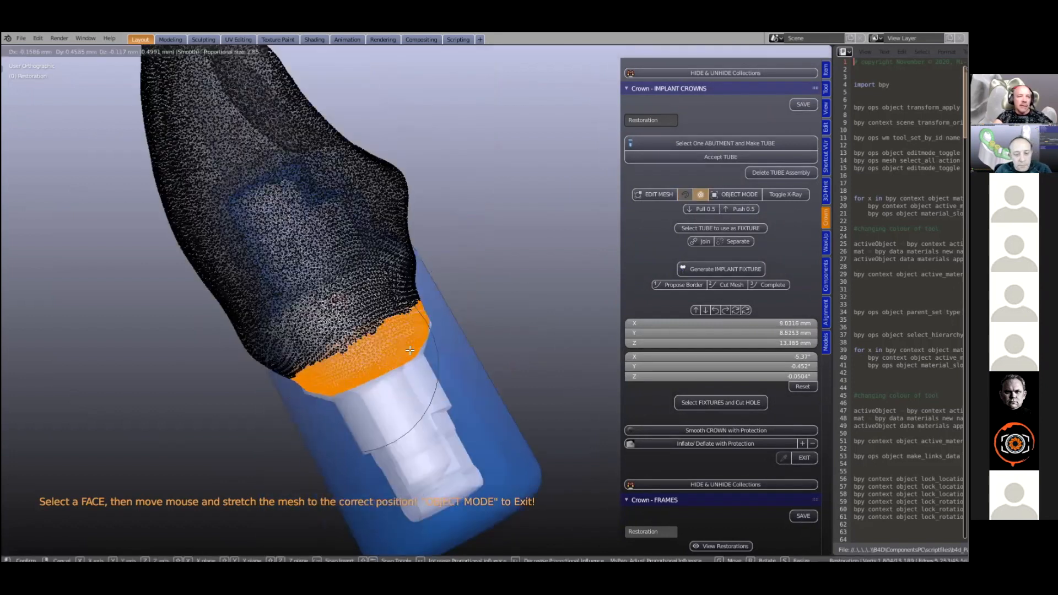
pyautogui.click(524, 371)
pyautogui.moveTo(525, 371); pyautogui.dragTo(544, 375, button='middle')
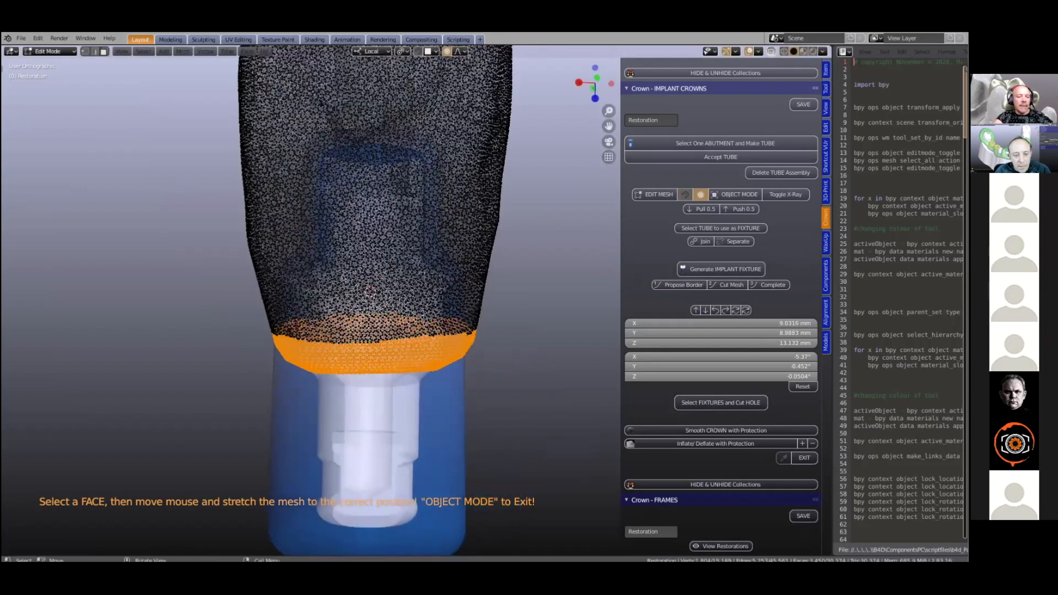
# Step: Scale and shift the cervical band in facial view to fit the abutment, turn X-ray off and return to Object Mode
pyautogui.press('s')
pyautogui.click(529, 371)
pyautogui.press('g')
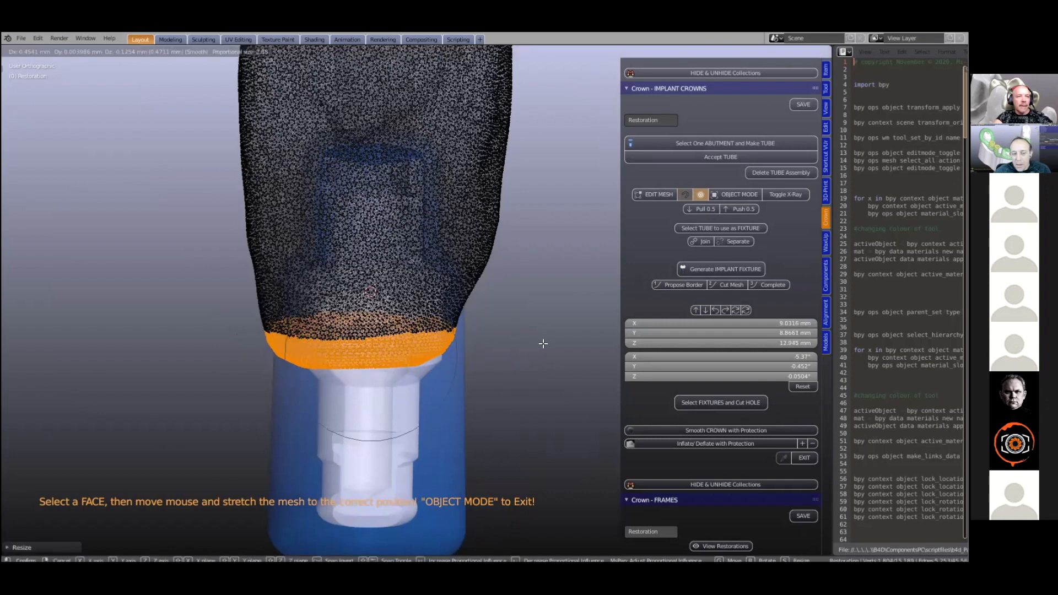
pyautogui.click(428, 375)
pyautogui.moveTo(428, 375); pyautogui.dragTo(784, 197, button='middle')
pyautogui.click(784, 196)
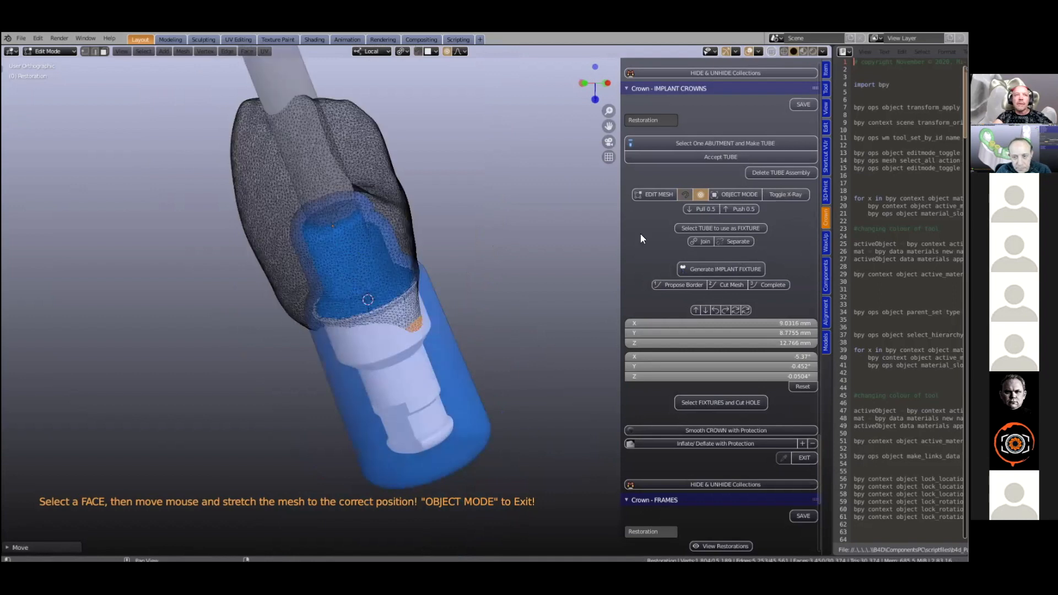
pyautogui.press('Tab')
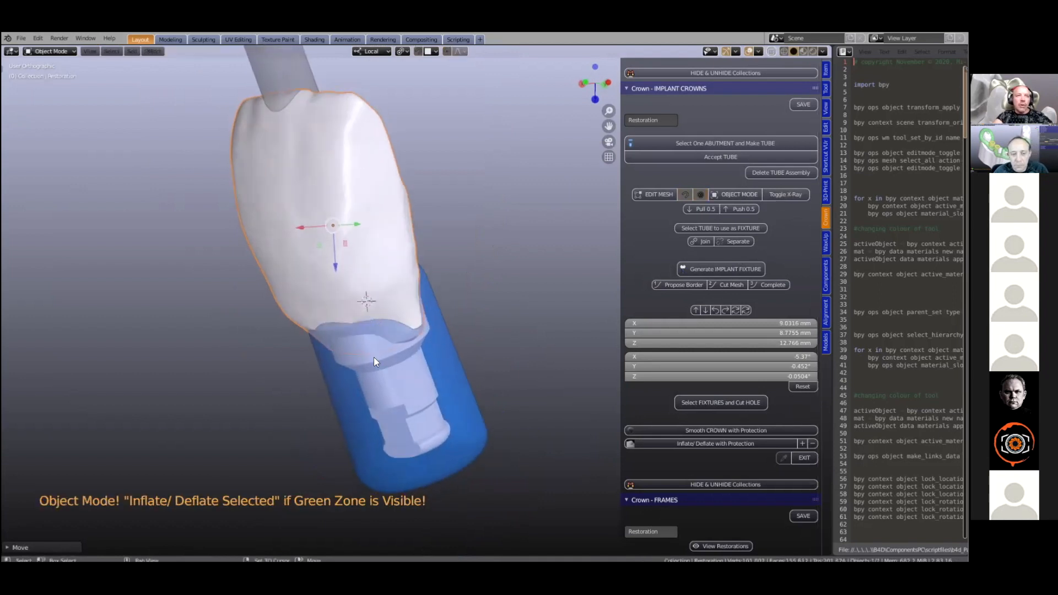
# Step: Generate the implant fixture from the crown and tube, and inspect its seat on the abutment
pyautogui.click(722, 271)
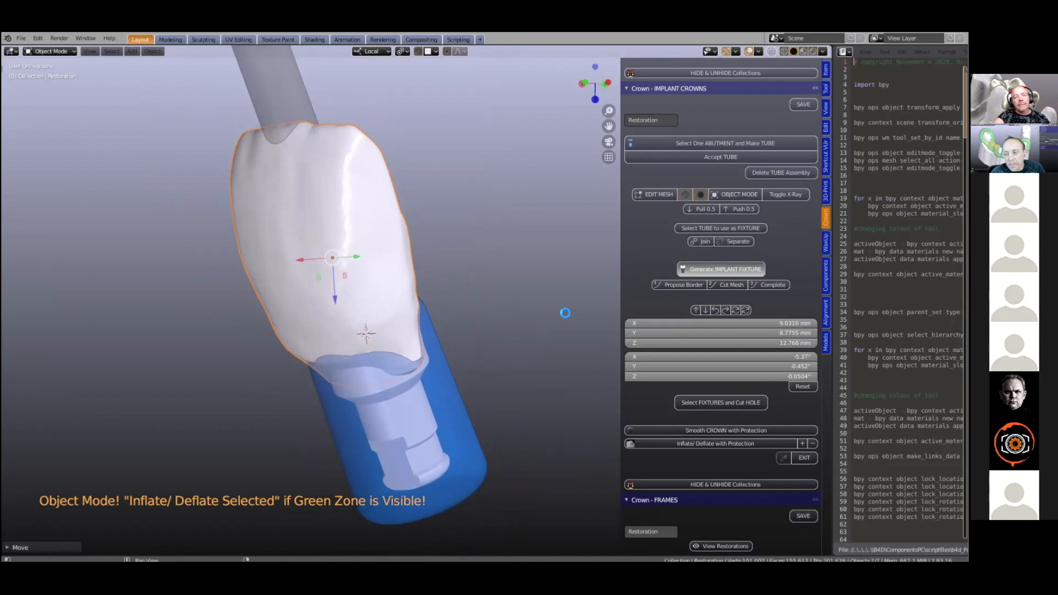
pyautogui.click(488, 318)
pyautogui.scroll(3, 372, 321)
pyautogui.moveTo(350, 268); pyautogui.dragTo(361, 299, button='middle')
pyautogui.click(362, 303)
pyautogui.scroll(-2, 365, 307)
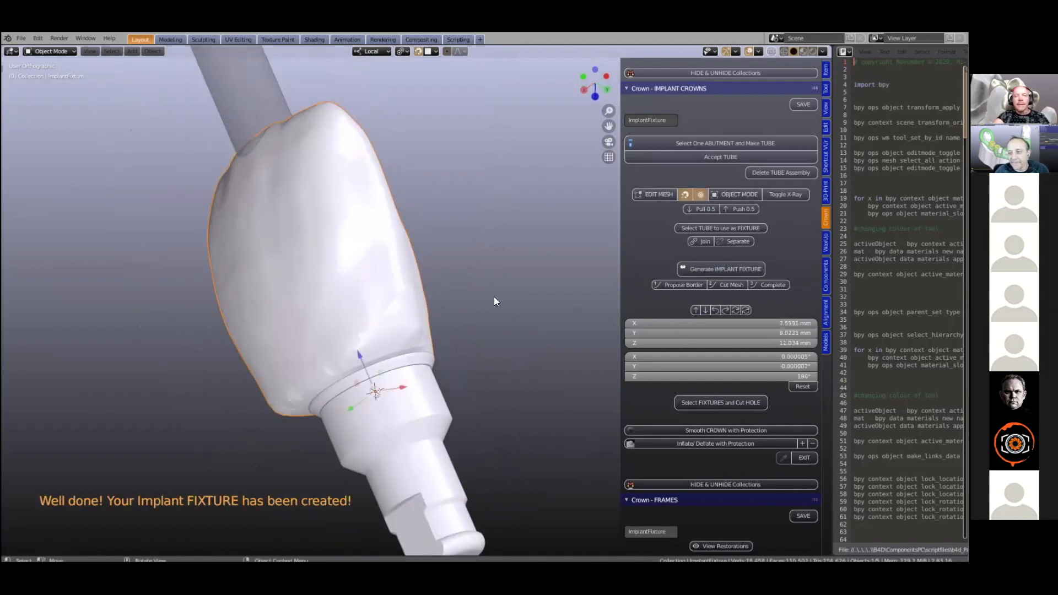
# Step: Smooth the crown surface around the abutment margin with the protected smoothing brush, then exit sculpting
pyautogui.scroll(-3, 689, 380)
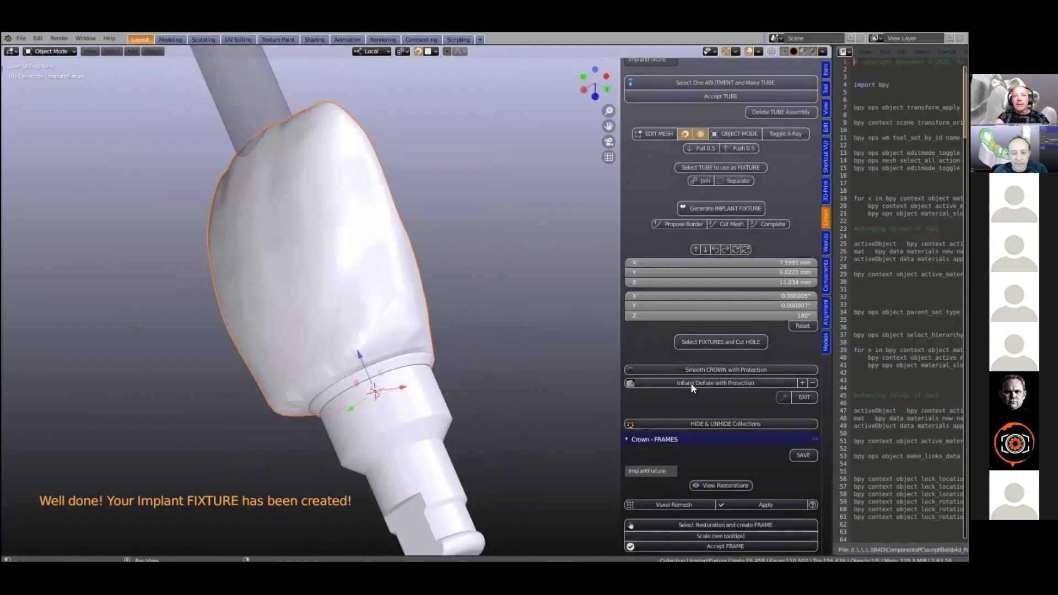
pyautogui.click(717, 370)
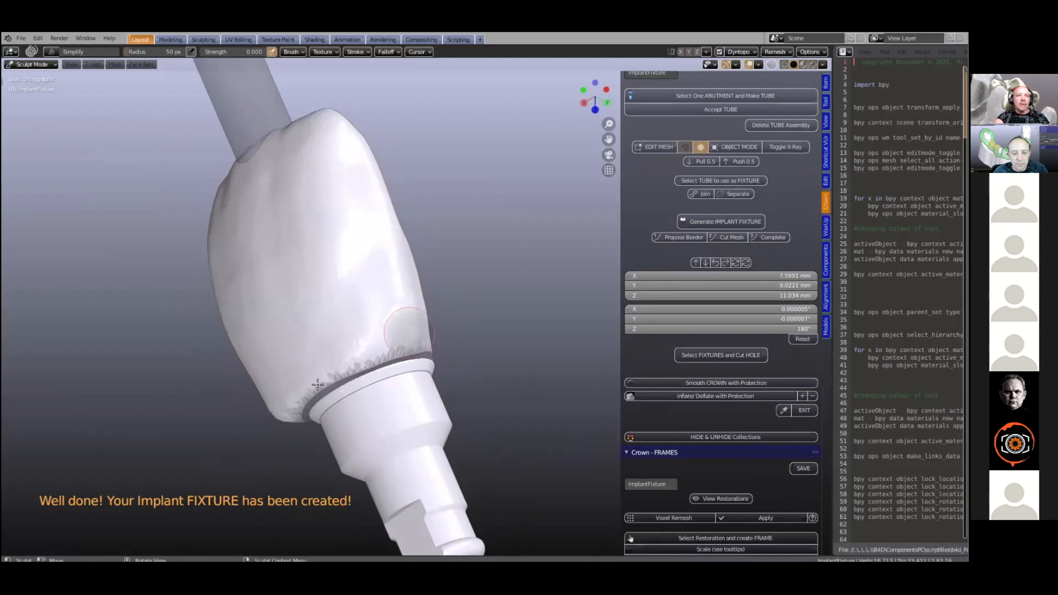
pyautogui.moveTo(423, 348); pyautogui.dragTo(278, 406)
pyautogui.scroll(-4, 333, 336)
pyautogui.moveTo(333, 333)
pyautogui.mouseDown(button='middle')
pyautogui.moveTo(335, 298)
pyautogui.moveTo(401, 296)
pyautogui.mouseUp(button='middle')
pyautogui.moveTo(408, 334); pyautogui.dragTo(382, 320)
pyautogui.moveTo(373, 321); pyautogui.dragTo(496, 384, button='middle')
pyautogui.click(803, 416)
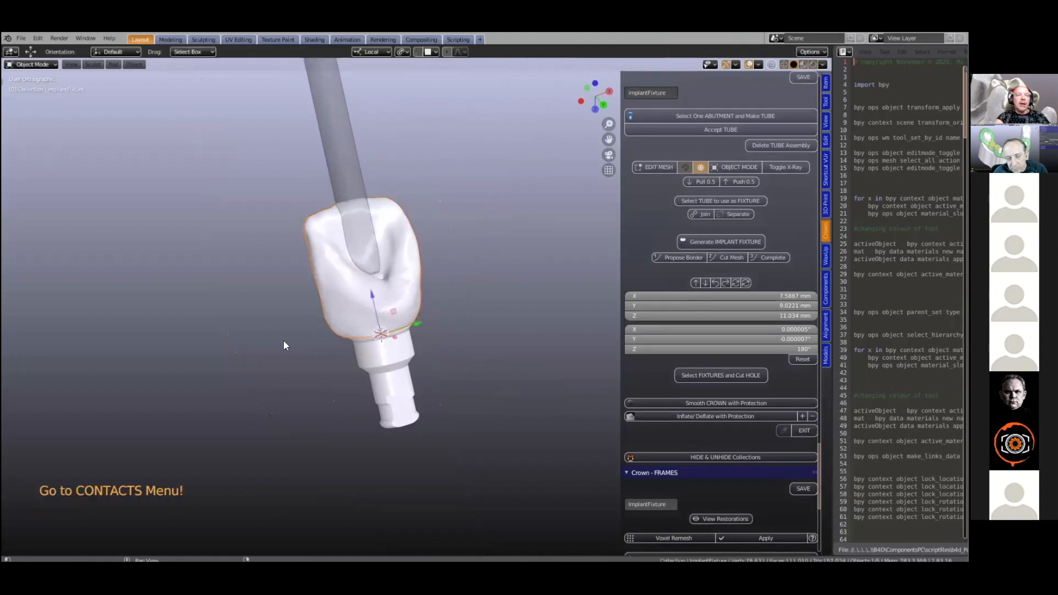
# Step: Turn on X-ray display to view the implant, abutment and sleeve inside the crown up close
pyautogui.moveTo(300, 339); pyautogui.dragTo(336, 330, button='middle')
pyautogui.moveTo(333, 288); pyautogui.dragTo(363, 285, button='middle')
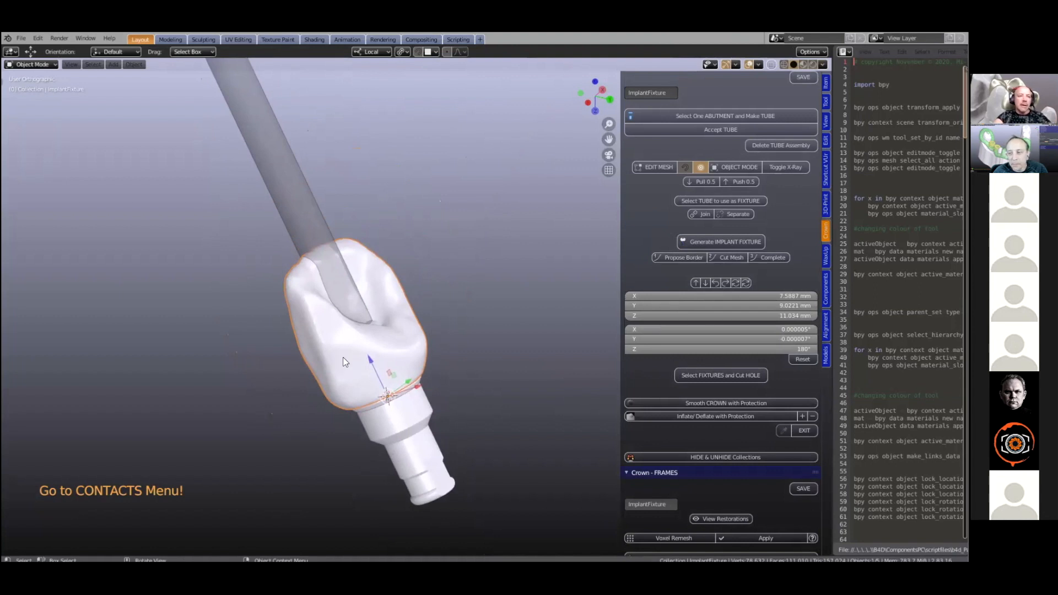
pyautogui.moveTo(348, 364); pyautogui.dragTo(371, 380, button='middle')
pyautogui.click(428, 451)
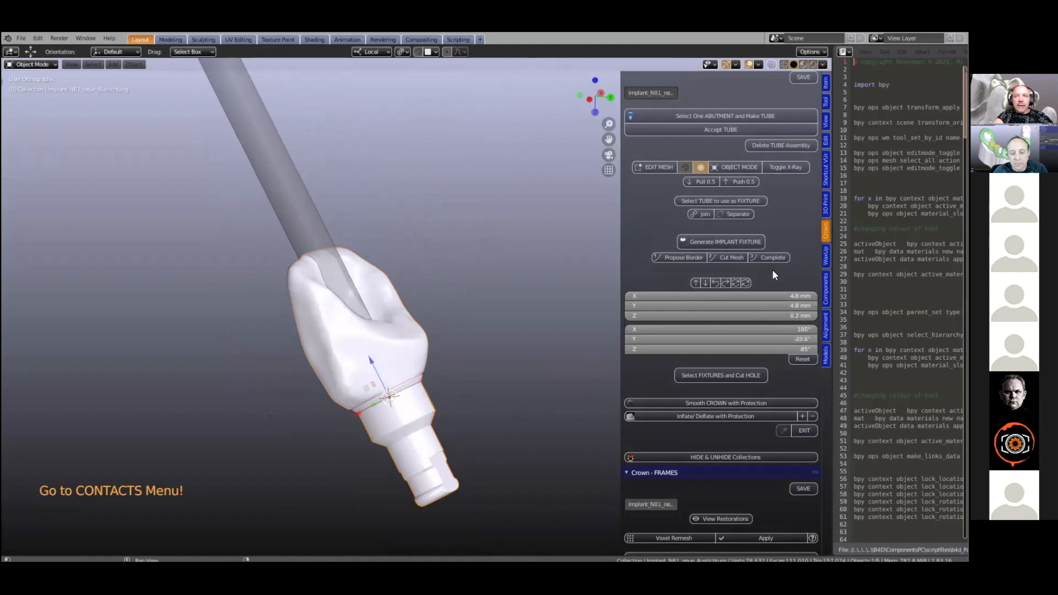
pyautogui.click(786, 167)
pyautogui.scroll(2, 353, 367)
pyautogui.scroll(1, 360, 363)
pyautogui.keyDown('shift'); pyautogui.moveTo(360, 369); pyautogui.dragTo(433, 305, button='middle'); pyautogui.keyUp('shift')
pyautogui.scroll(3, 332, 336)
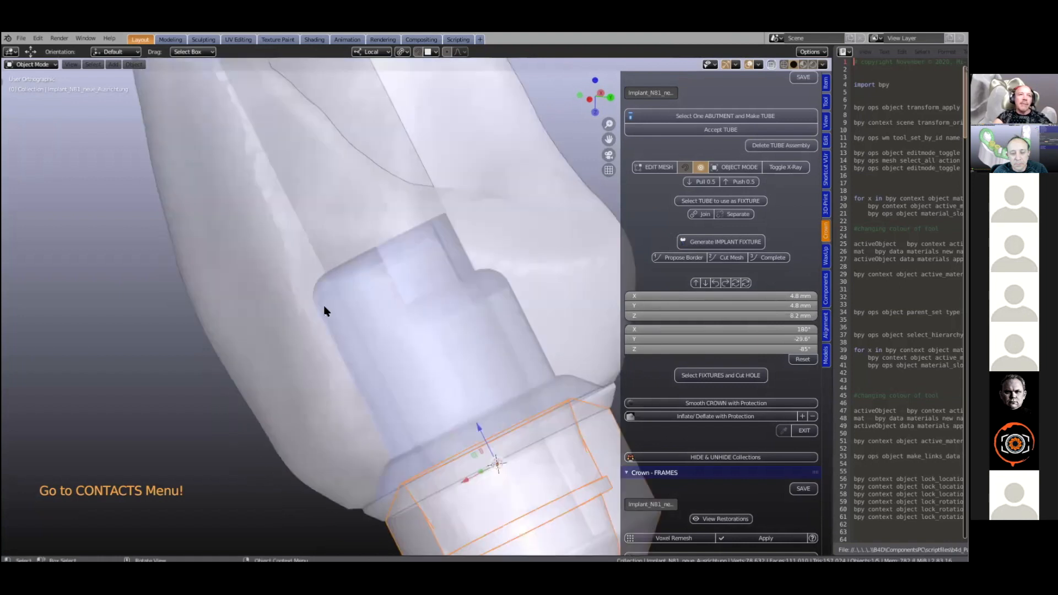
# Step: Delete the TiBase sleeve inside the crown and the implant below the abutment
pyautogui.click(319, 286)
pyautogui.click(319, 287)
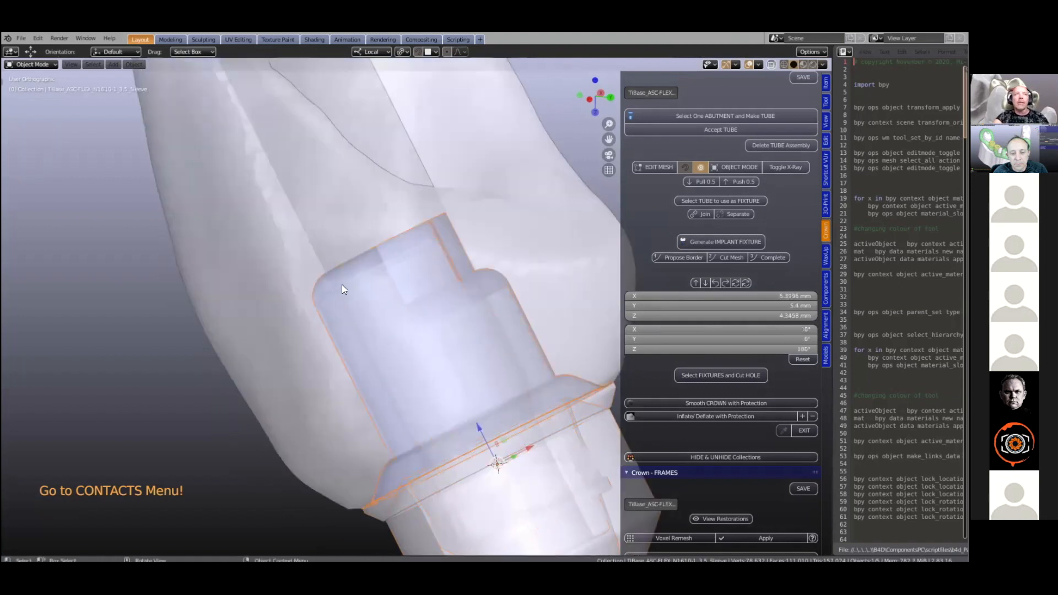
pyautogui.scroll(-4, 363, 253)
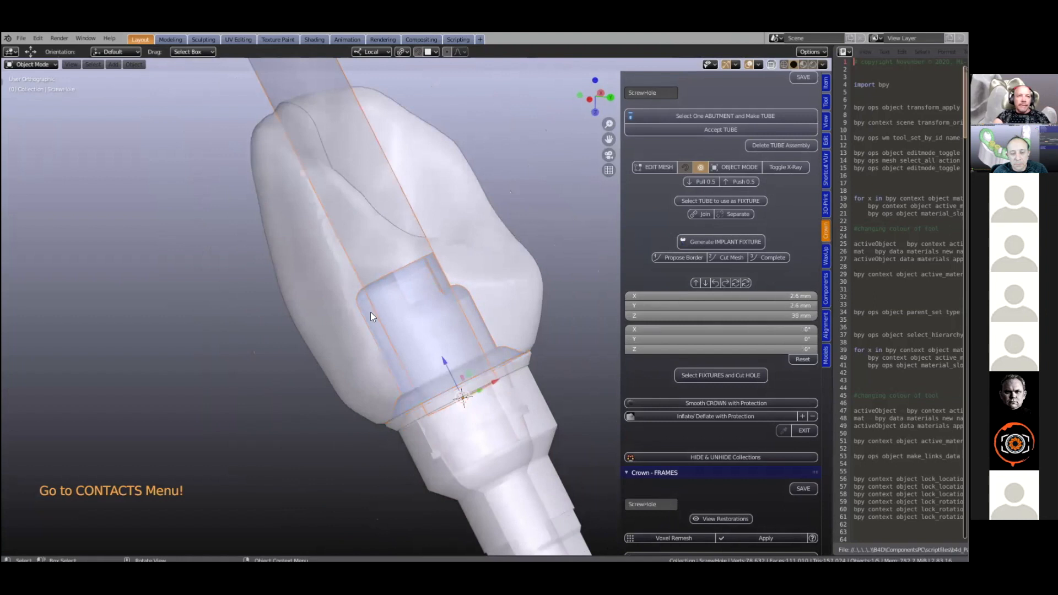
pyautogui.click(369, 309)
pyautogui.click(361, 298)
pyautogui.press('Delete')
pyautogui.click(472, 452)
pyautogui.press('Delete')
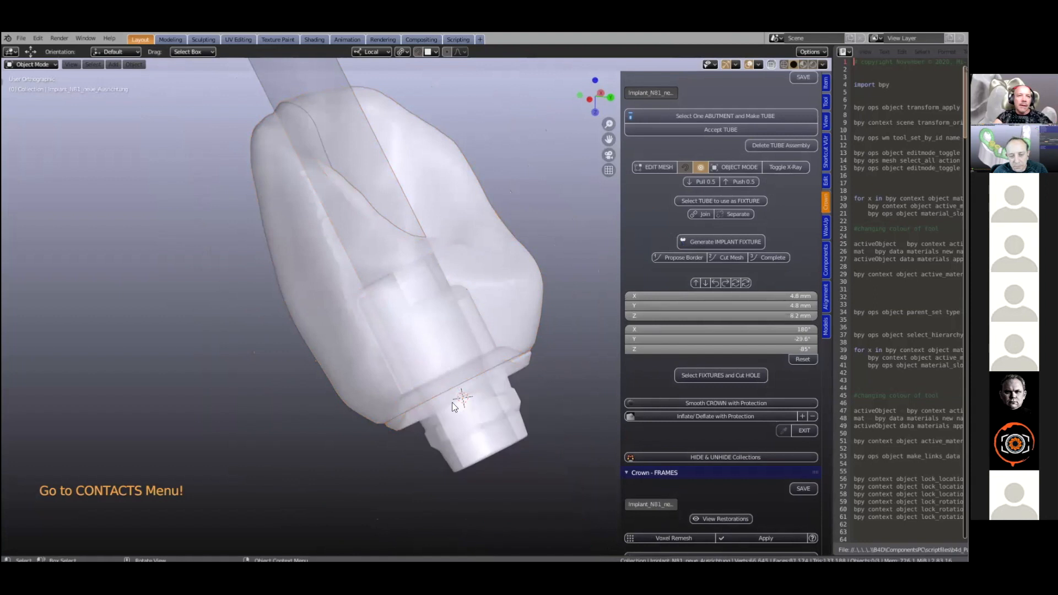
# Step: Raise the ScrewHole cylinder along its local Z axis so its base sits inside the top of the abutment
pyautogui.click(438, 308)
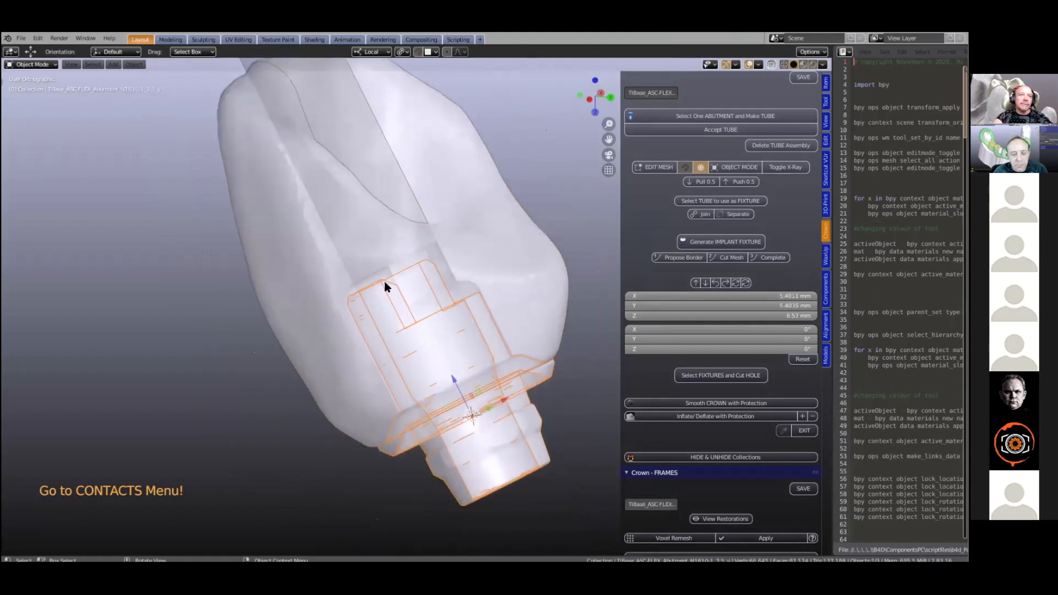
pyautogui.scroll(2, 367, 246)
pyautogui.scroll(-3, 366, 394)
pyautogui.click(435, 393)
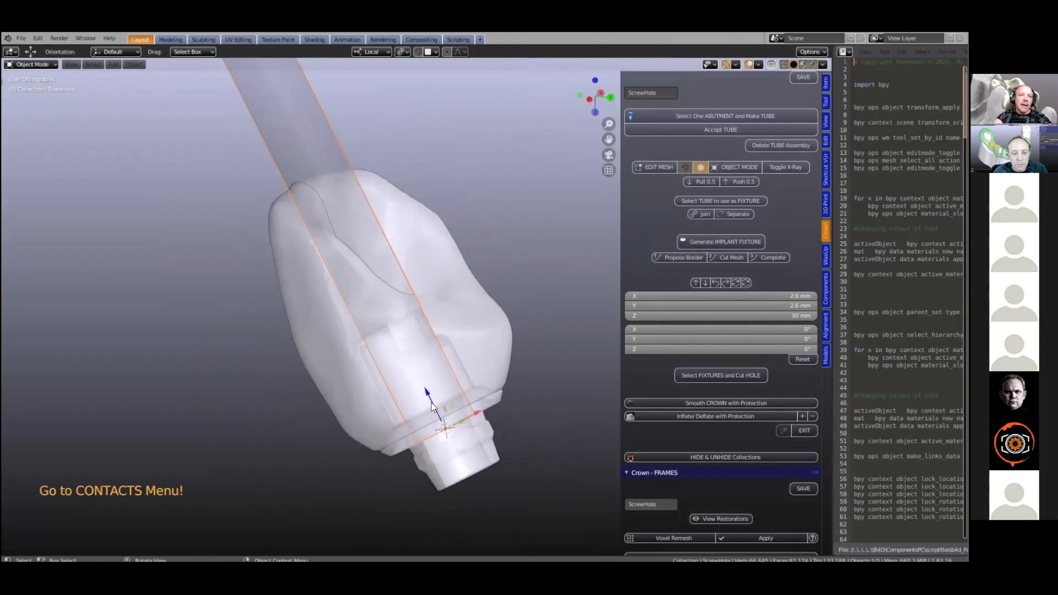
pyautogui.press('g')
pyautogui.press('z')
pyautogui.moveTo(395, 321); pyautogui.dragTo(395, 320)
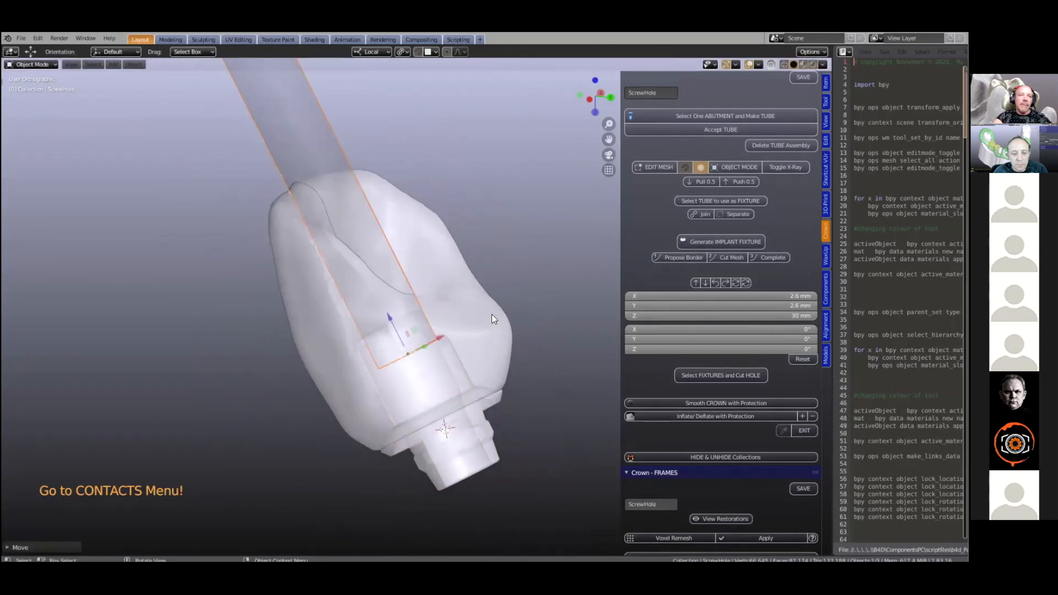
# Step: Hide the crown fixture and lower the ScrewHole cylinder about 1.2 mm along local Z into the abutment opening
pyautogui.click(485, 313)
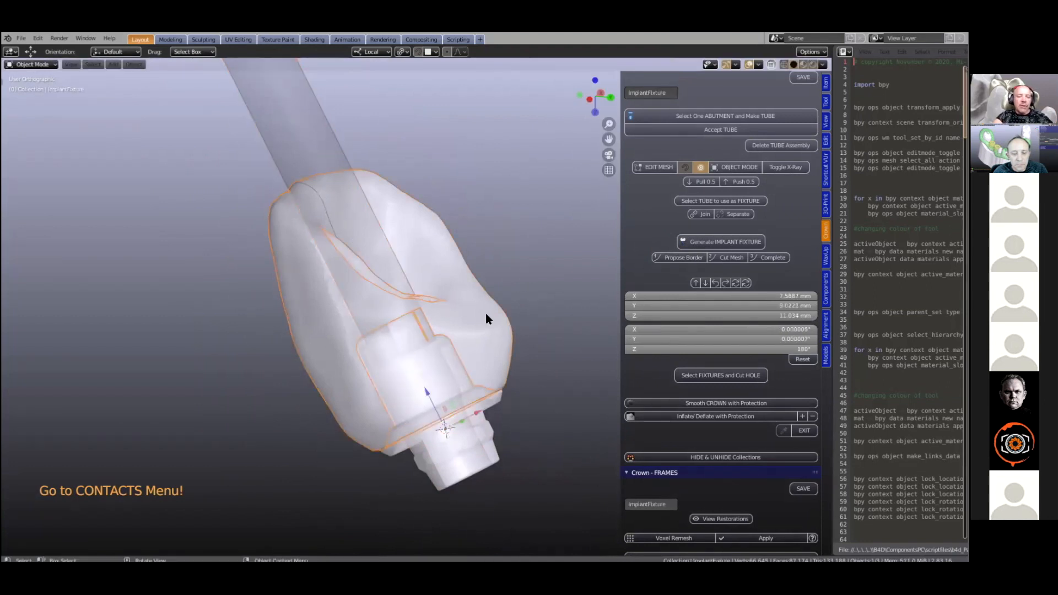
pyautogui.press('h')
pyautogui.click(397, 294)
pyautogui.press('g')
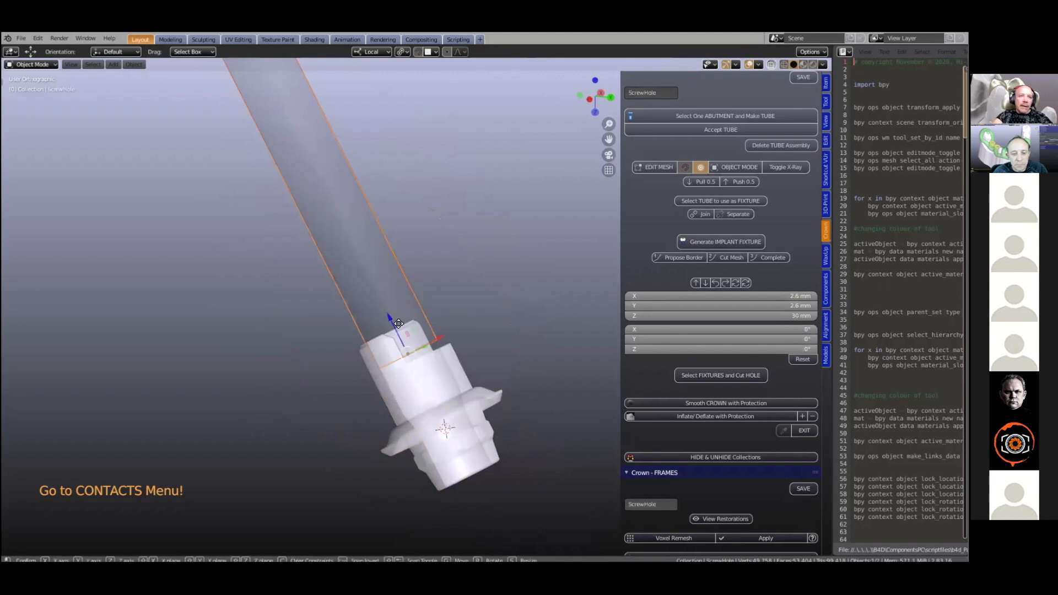
pyautogui.press('z')
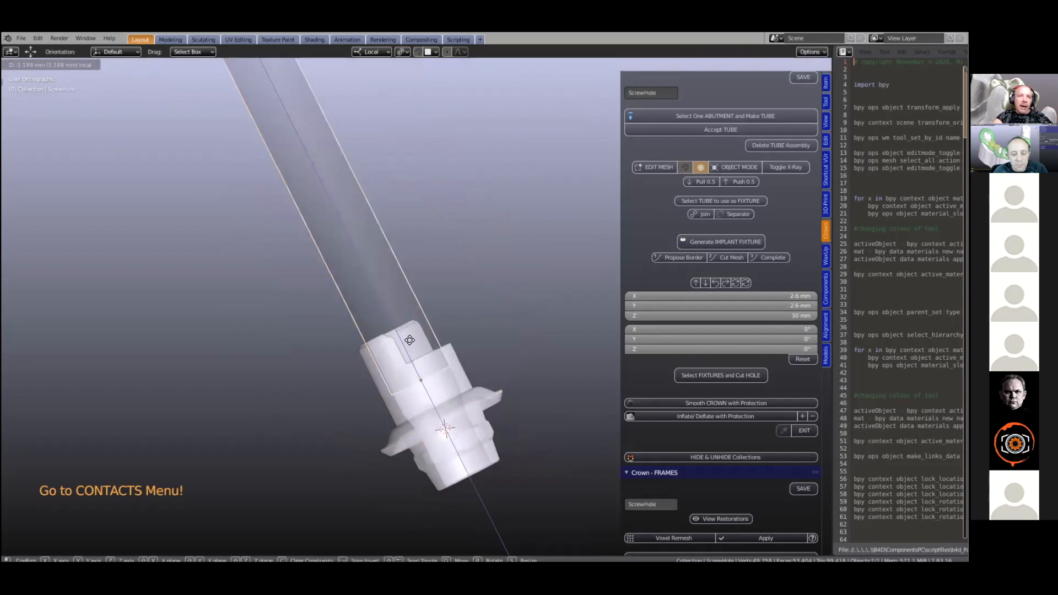
pyautogui.click(407, 333)
pyautogui.scroll(2, 408, 331)
pyautogui.moveTo(405, 325); pyautogui.dragTo(371, 368, button='middle')
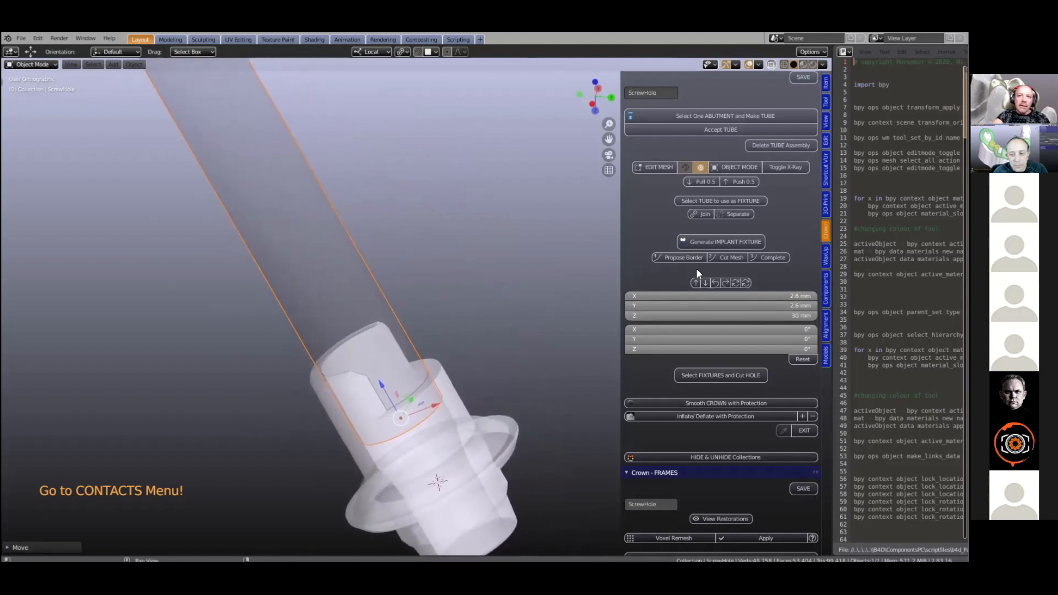
# Step: Rotate the ScrewHole cylinder in increments to a Y rotation of 10°
pyautogui.click(745, 283)
pyautogui.click(735, 284)
pyautogui.click(735, 284)
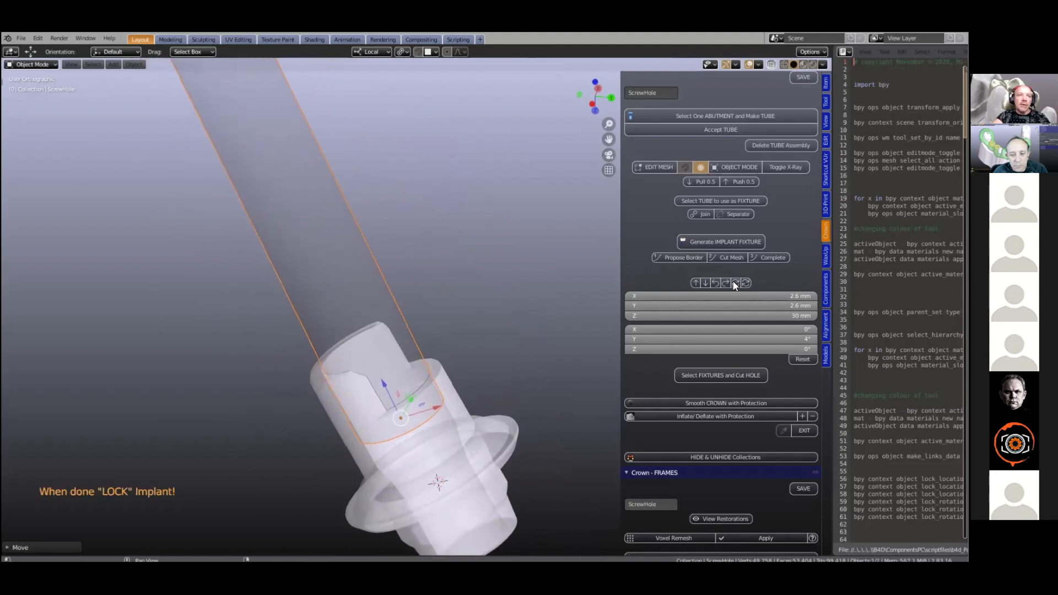
pyautogui.click(734, 284)
pyautogui.click(735, 284)
pyautogui.click(736, 284)
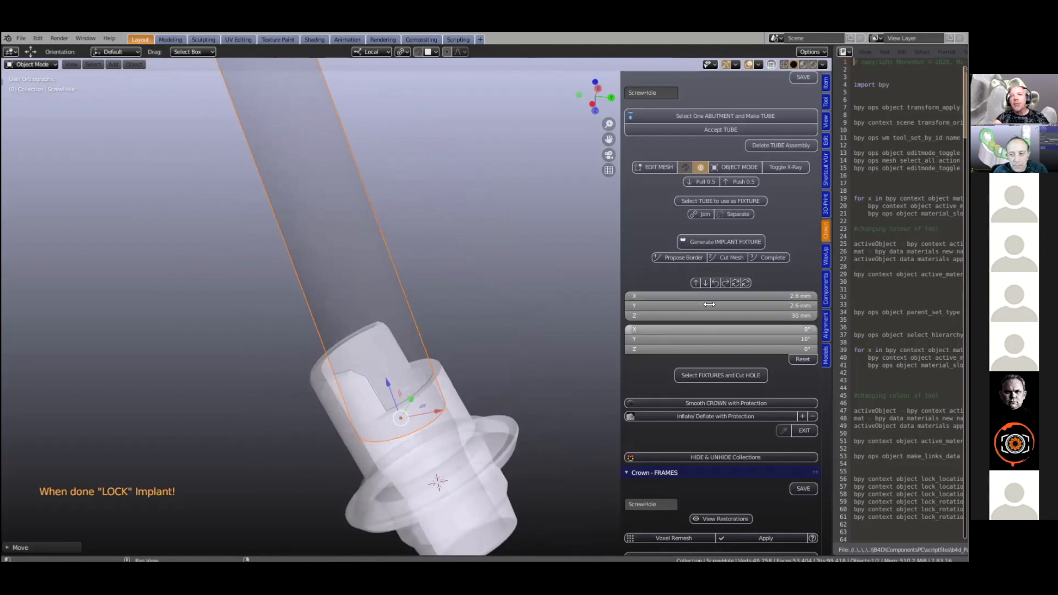
# Step: Unhide the crown fixture and hidden implant parts, and reselect the ScrewHole cylinder to check its exit through the crown
pyautogui.scroll(-1, 495, 324)
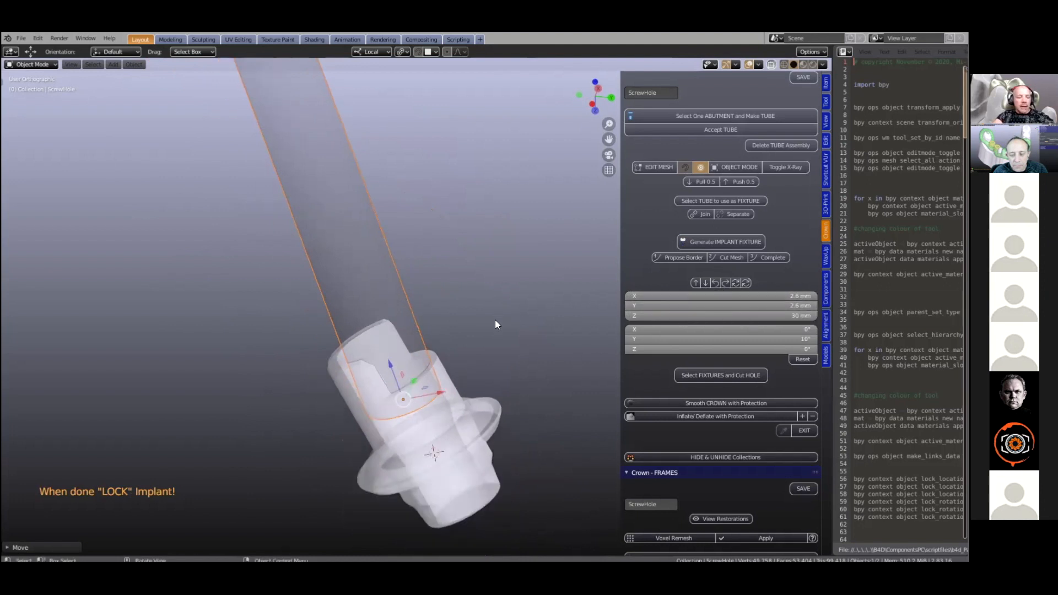
pyautogui.moveTo(440, 303); pyautogui.dragTo(429, 334, button='middle')
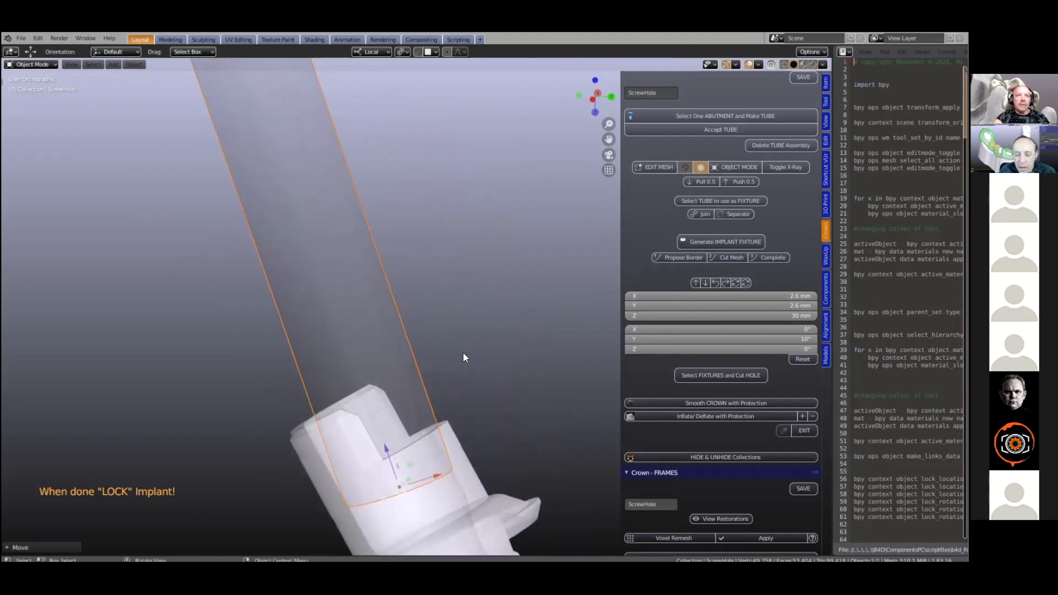
pyautogui.click(477, 327)
pyautogui.hotkey('alt', 'h')
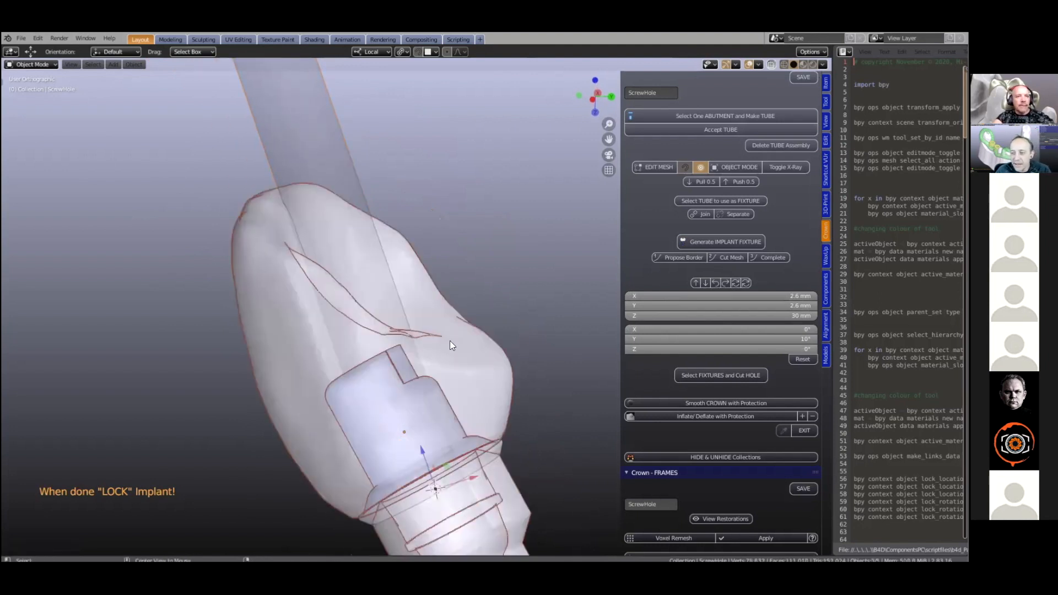
pyautogui.click(364, 278)
pyautogui.scroll(-2, 350, 181)
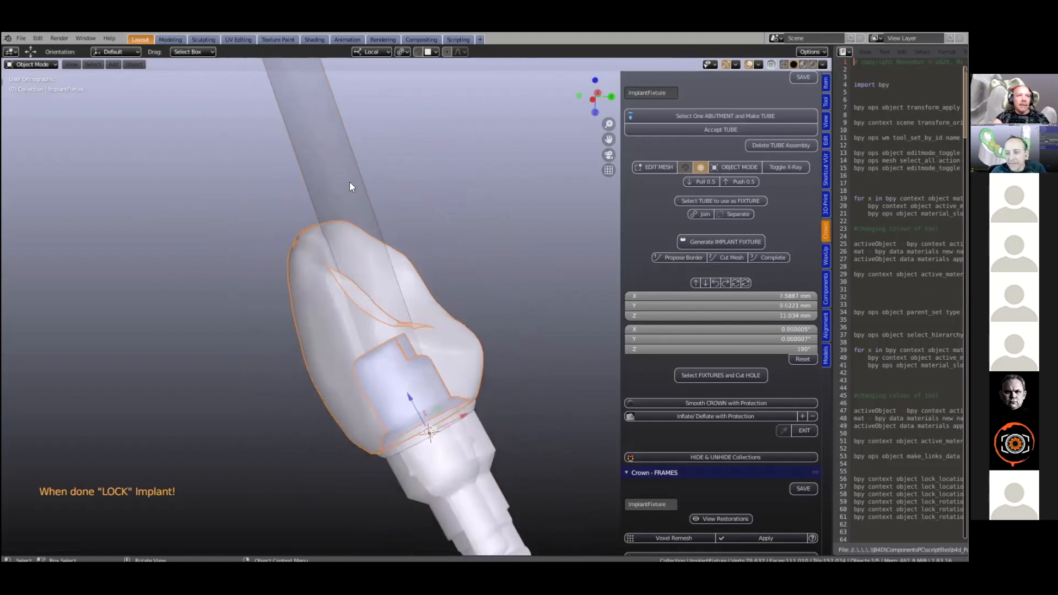
pyautogui.scroll(3, 400, 285)
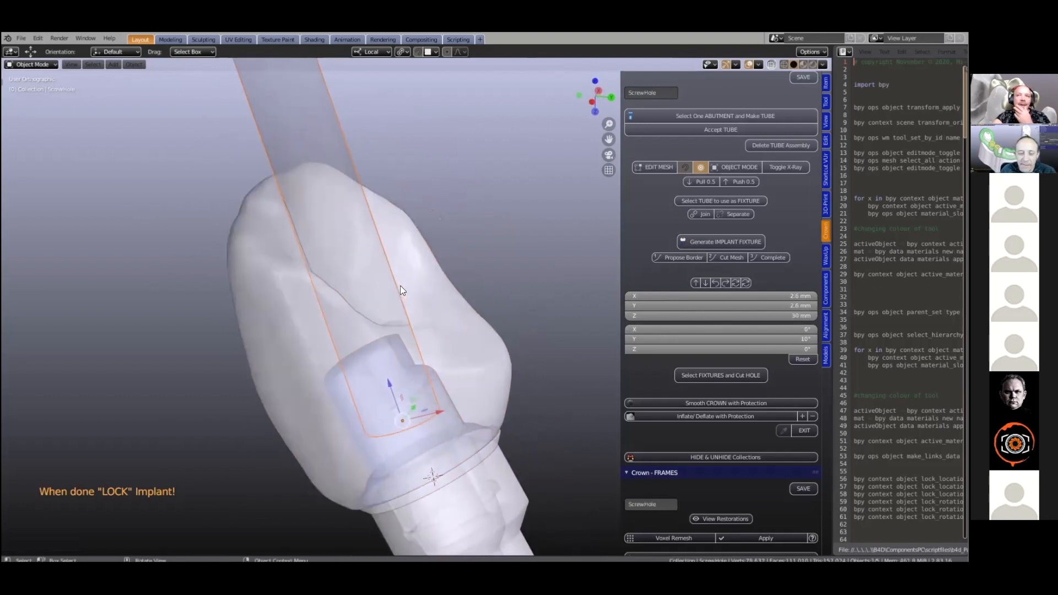
pyautogui.moveTo(469, 318); pyautogui.dragTo(791, 306, button='middle')
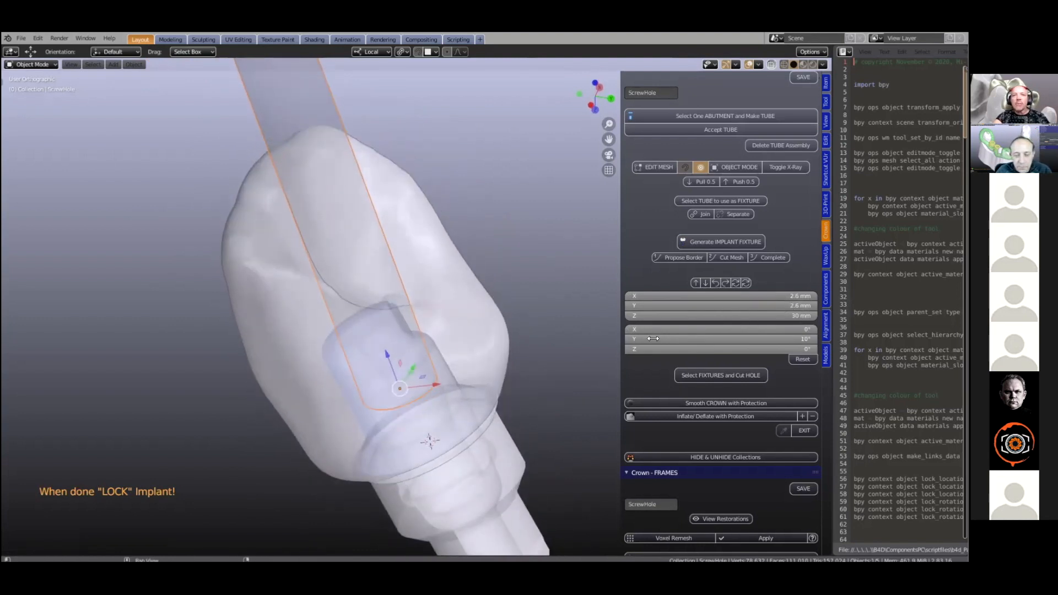
# Step: Tilt the ScrewHole cylinder further to a Y rotation of 17° and check its path through the crown
pyautogui.click(737, 283)
pyautogui.click(737, 282)
pyautogui.click(737, 283)
pyautogui.click(737, 283)
pyautogui.click(737, 282)
pyautogui.click(737, 281)
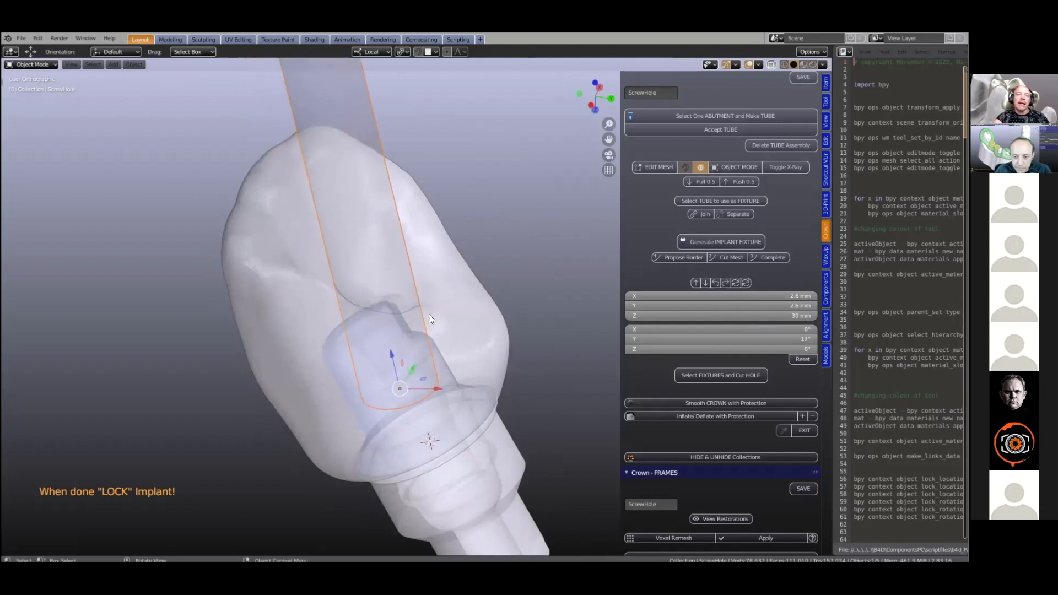
pyautogui.scroll(-1, 429, 314)
pyautogui.moveTo(429, 325); pyautogui.dragTo(430, 267, button='middle')
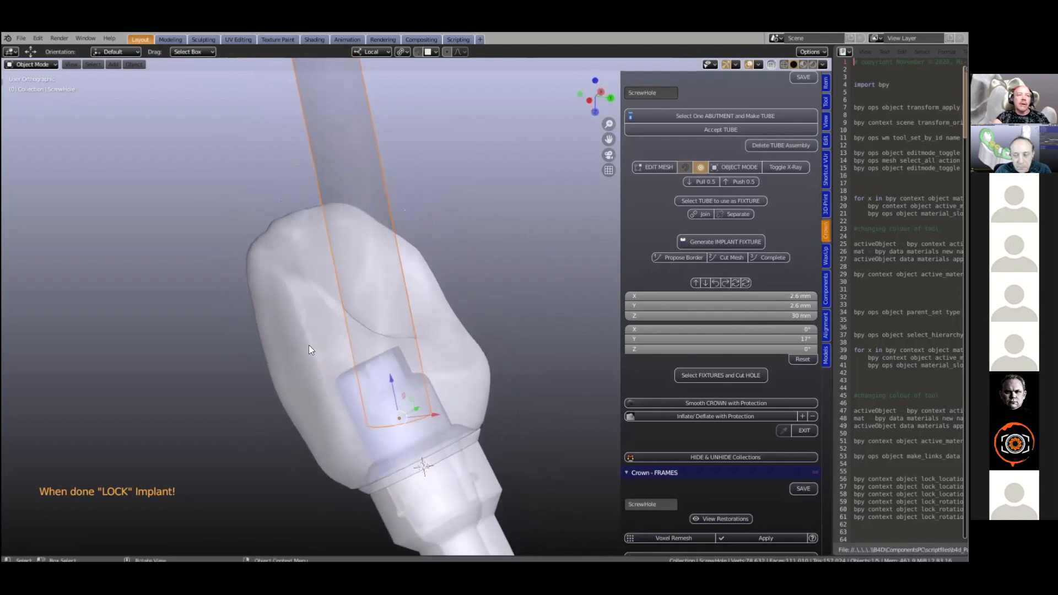
# Step: Hide the crown fixture, reselect the ScrewHole cylinder and turn off X-ray display to view the abutment opening solid
pyautogui.click(309, 345)
pyautogui.press('h')
pyautogui.click(366, 313)
pyautogui.moveTo(371, 318); pyautogui.dragTo(360, 339, button='middle')
pyautogui.click(341, 329)
pyautogui.click(377, 284)
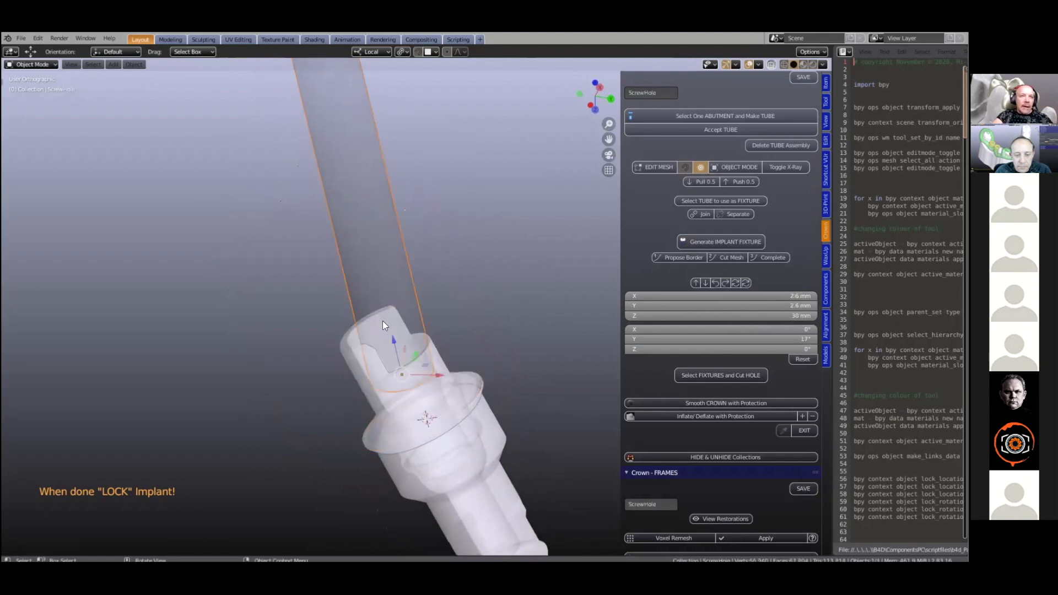
pyautogui.scroll(5, 386, 331)
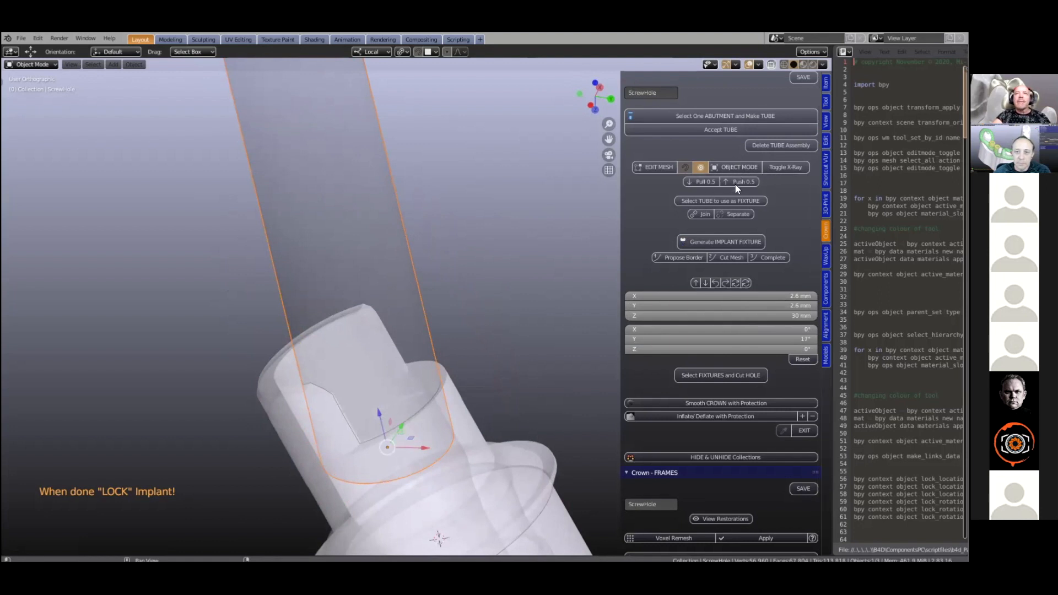
pyautogui.click(785, 167)
pyautogui.moveTo(442, 339); pyautogui.dragTo(444, 312, button='middle')
pyautogui.scroll(3, 466, 341)
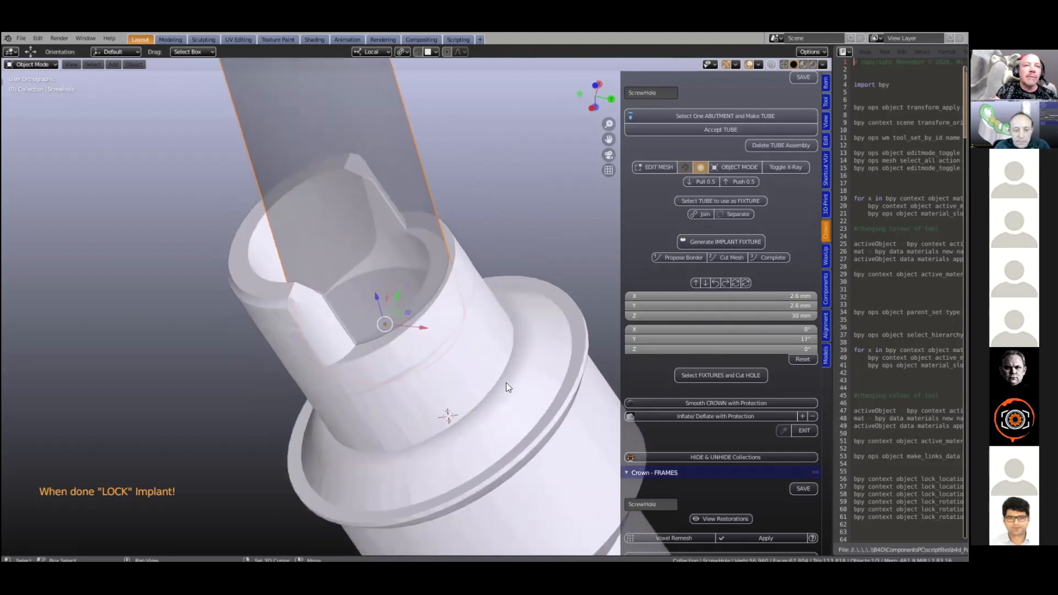
pyautogui.scroll(-3, 308, 315)
# Step: Trace the stepped rim of the abutment opening with a freehand annotation line
pyautogui.press('t')
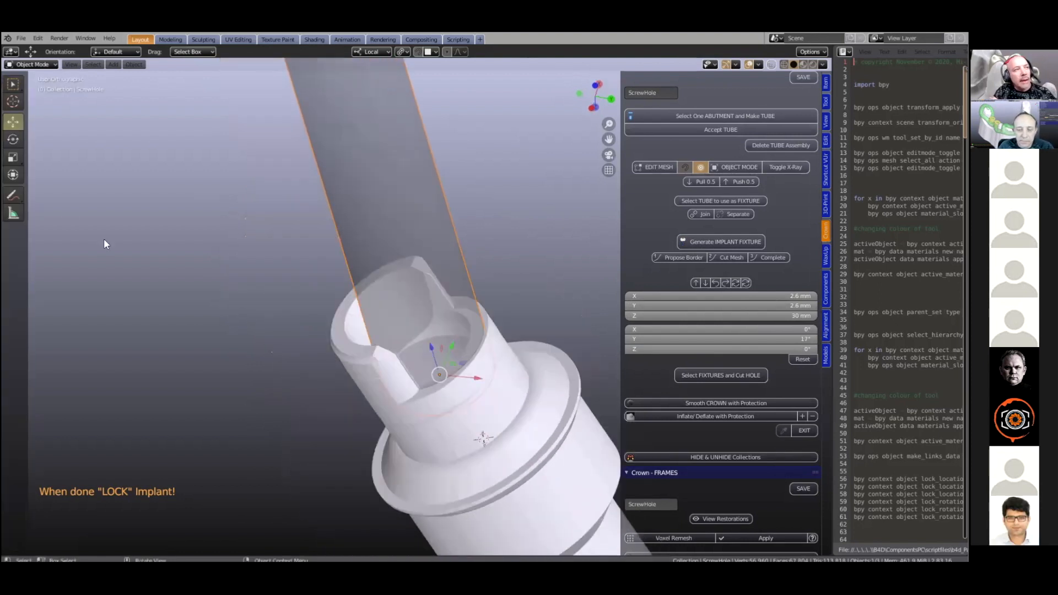
pyautogui.click(14, 211)
pyautogui.moveTo(15, 199); pyautogui.dragTo(55, 197)
pyautogui.scroll(3, 455, 296)
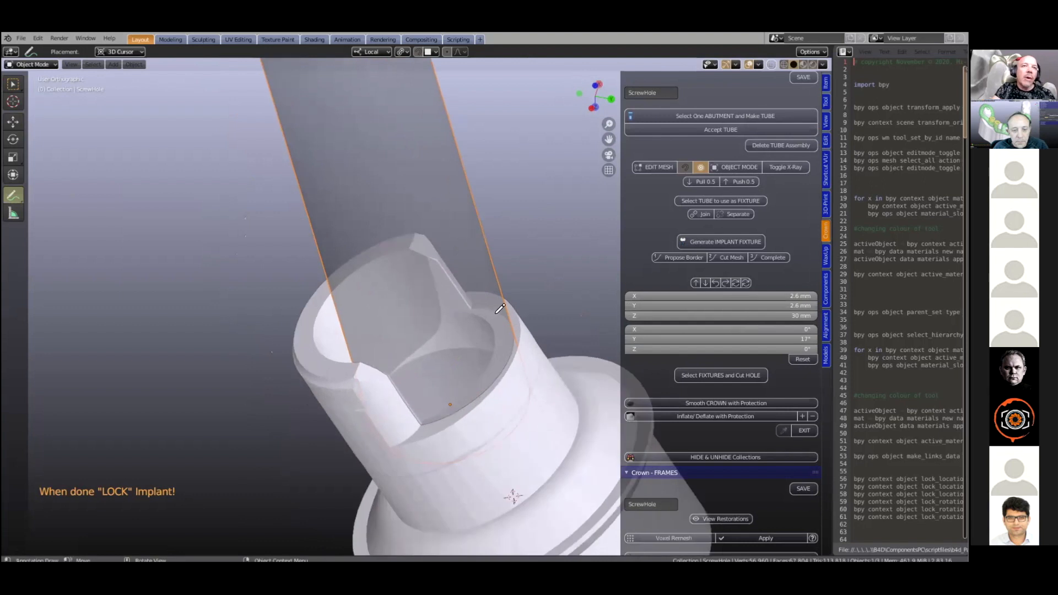
pyautogui.scroll(1, 506, 319)
pyautogui.keyDown('shift'); pyautogui.moveTo(487, 286); pyautogui.dragTo(398, 203, button='middle'); pyautogui.keyUp('shift')
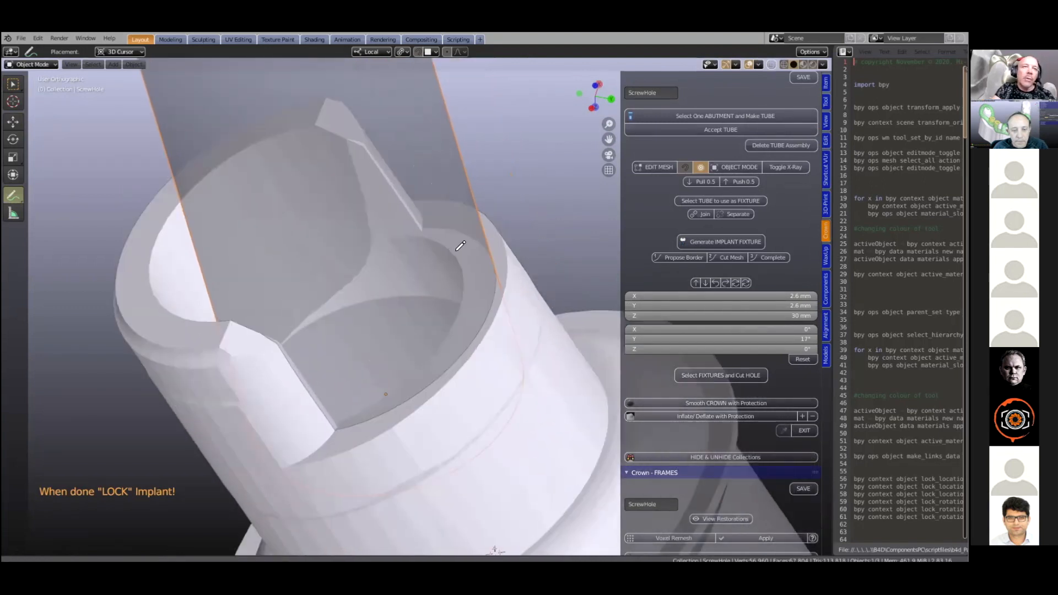
pyautogui.moveTo(460, 246); pyautogui.dragTo(429, 234, button='middle')
pyautogui.moveTo(434, 239); pyautogui.dragTo(463, 252)
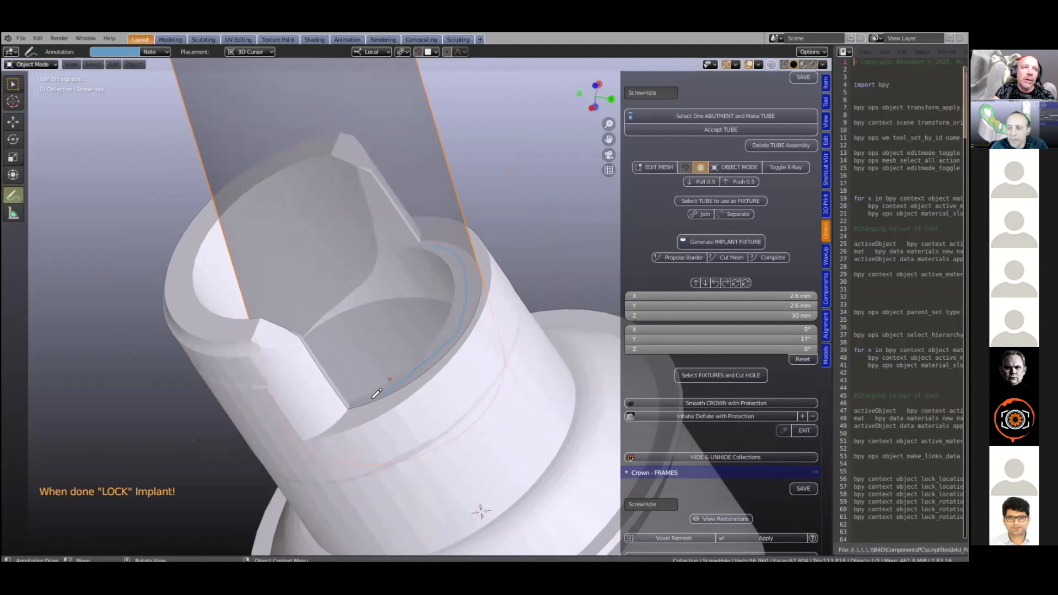
pyautogui.moveTo(402, 209)
pyautogui.mouseDown()
pyautogui.moveTo(365, 156)
pyautogui.moveTo(326, 147)
pyautogui.mouseUp()
pyautogui.moveTo(232, 196)
pyautogui.mouseDown()
pyautogui.moveTo(194, 240)
pyautogui.moveTo(190, 298)
pyautogui.moveTo(232, 328)
pyautogui.moveTo(262, 323)
pyautogui.moveTo(289, 339)
pyautogui.moveTo(355, 407)
pyautogui.moveTo(378, 392)
pyautogui.mouseUp()
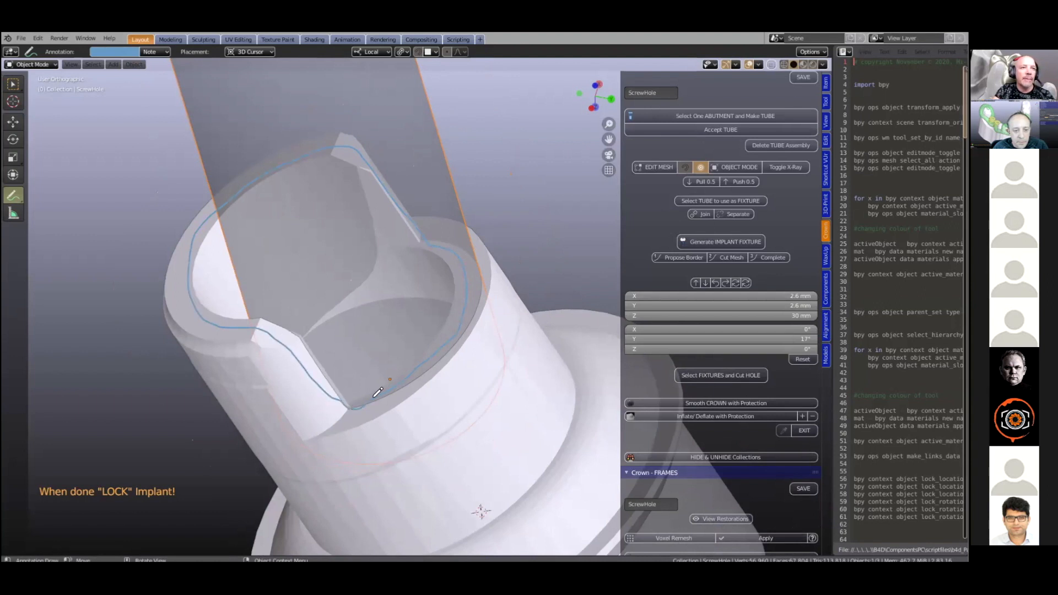
# Step: Erase the annotation around the abutment rim and return to the Select Box tool
pyautogui.moveTo(13, 192)
pyautogui.mouseDown()
pyautogui.moveTo(35, 204)
pyautogui.moveTo(61, 264)
pyautogui.mouseUp()
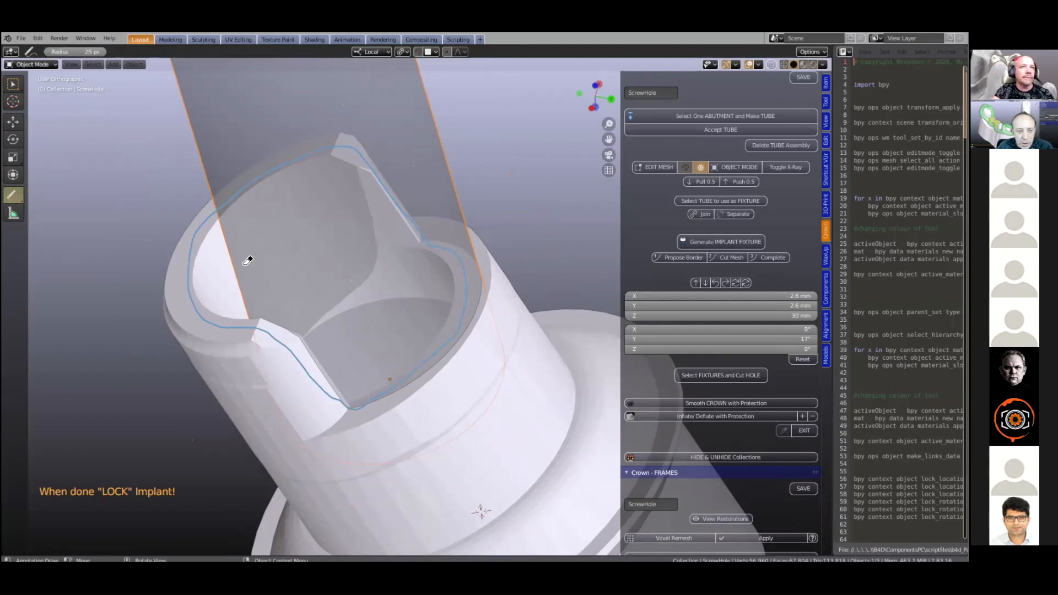
pyautogui.scroll(-3, 344, 248)
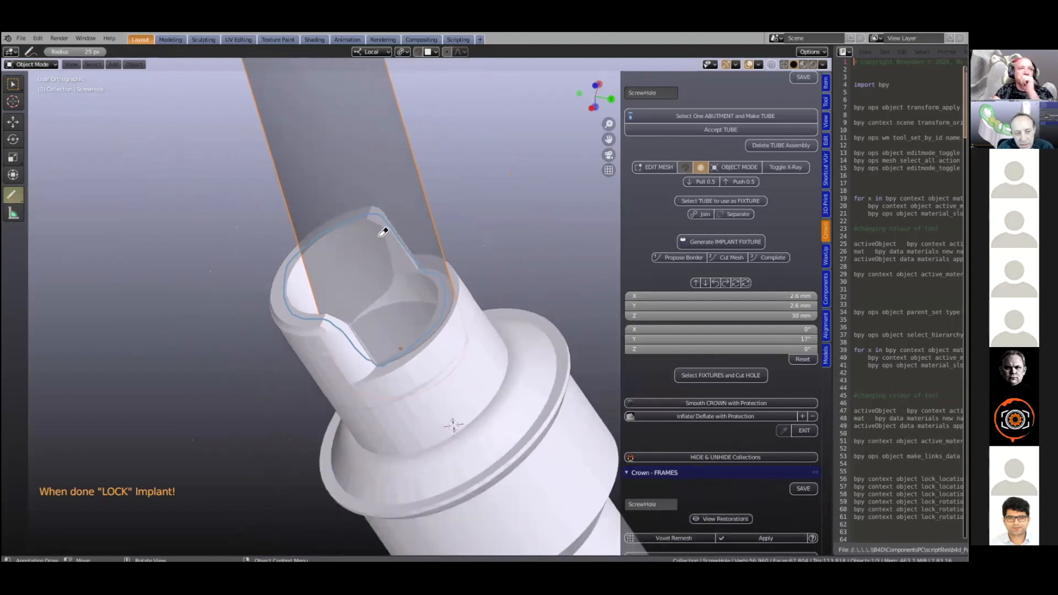
pyautogui.scroll(-1, 384, 233)
pyautogui.moveTo(366, 333)
pyautogui.mouseDown()
pyautogui.moveTo(463, 295)
pyautogui.moveTo(426, 250)
pyautogui.moveTo(427, 285)
pyautogui.mouseUp()
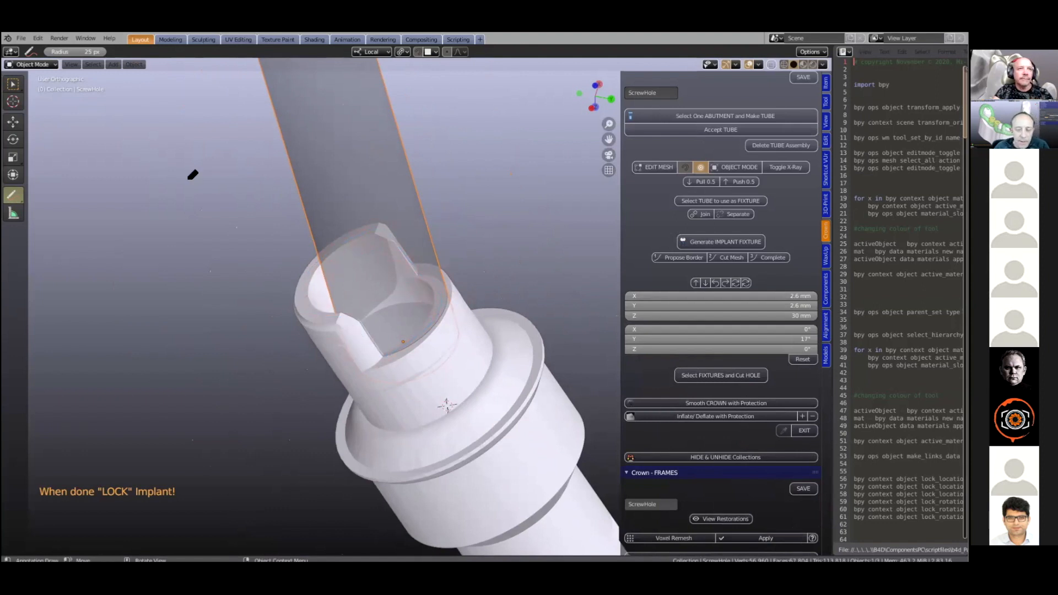
pyautogui.click(14, 84)
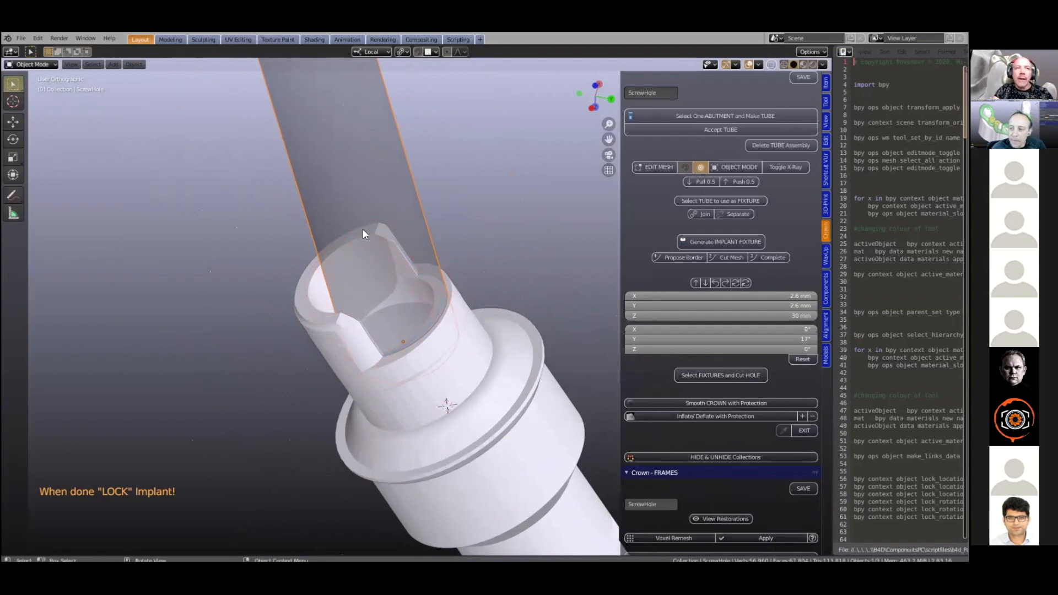
# Step: Scale the ScrewHole cylinder's diameter up to about 2.69 mm in X and Y, keeping its 30 mm length
pyautogui.scroll(1, 388, 215)
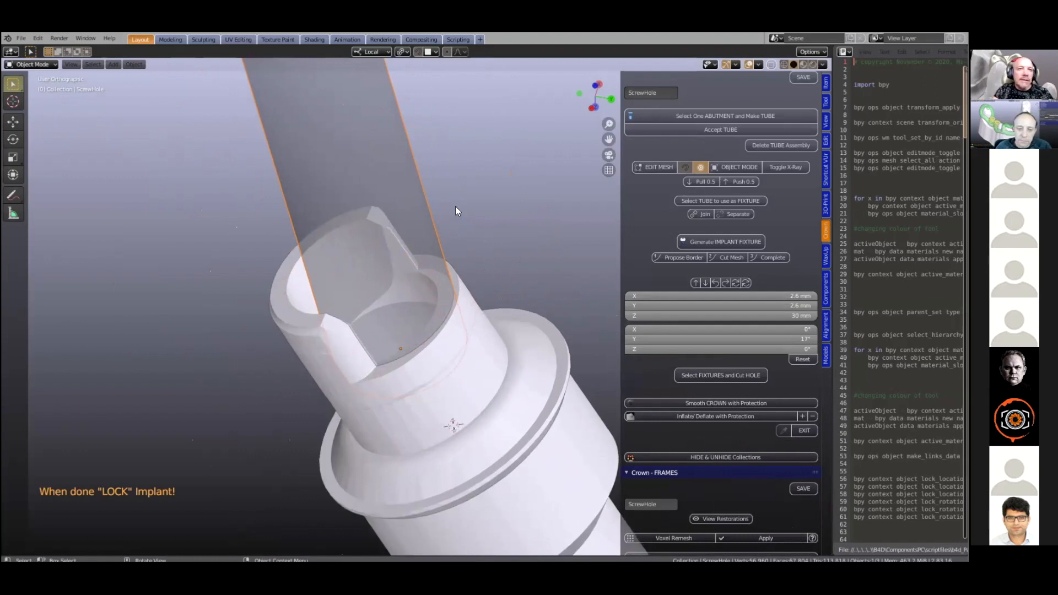
pyautogui.press('s')
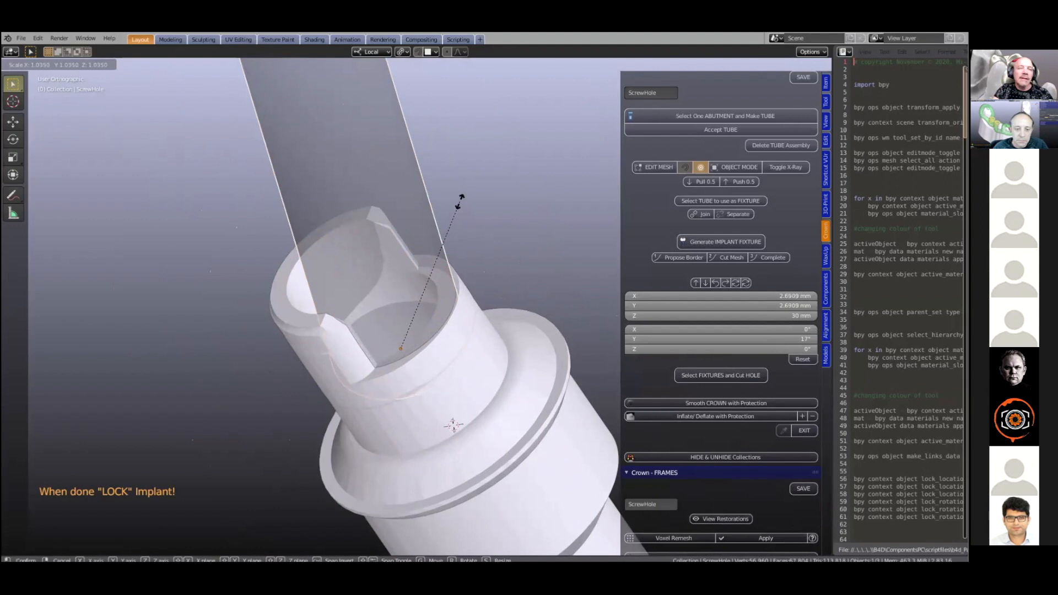
pyautogui.click(460, 201)
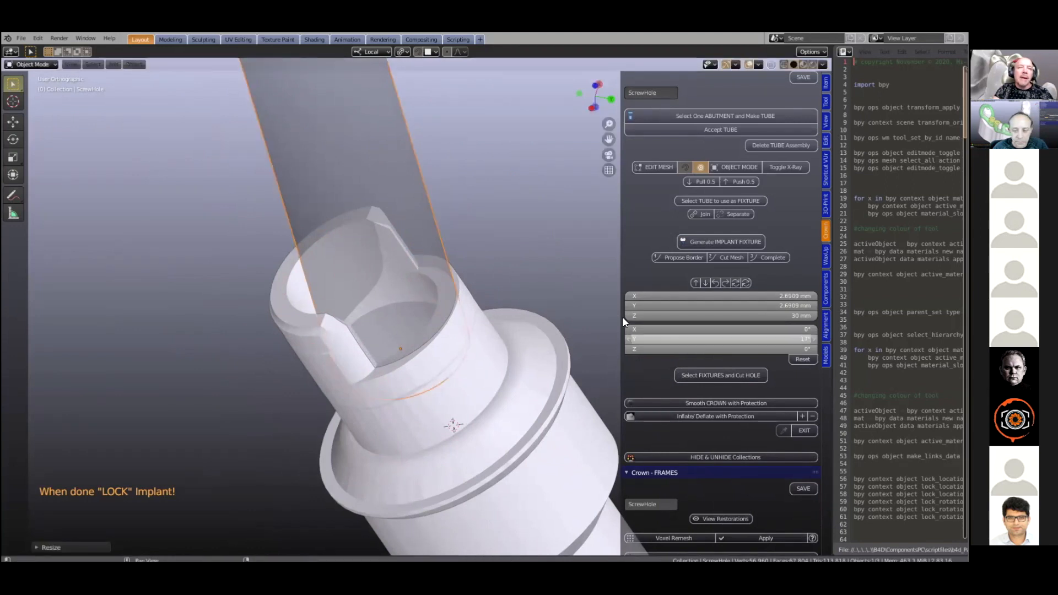
# Step: Open the ScrewHole cylinder's mesh for editing and stretch one side outward to the abutment's rim with proportional falloff
pyautogui.scroll(-2, 617, 216)
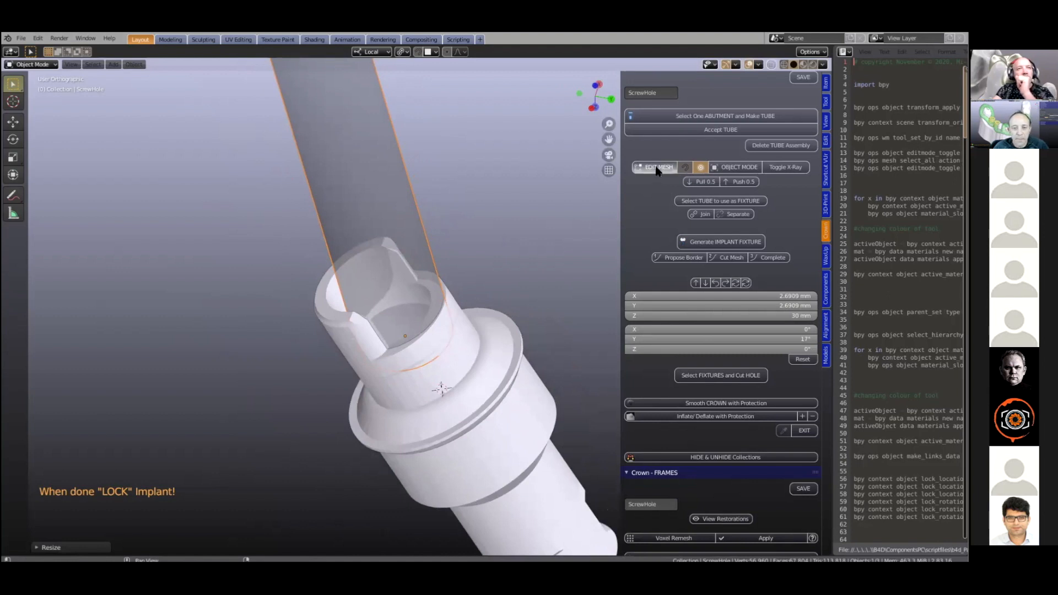
pyautogui.moveTo(349, 303); pyautogui.dragTo(335, 240, button='middle')
pyautogui.scroll(2, 363, 253)
pyautogui.click(391, 243)
pyautogui.click(334, 241)
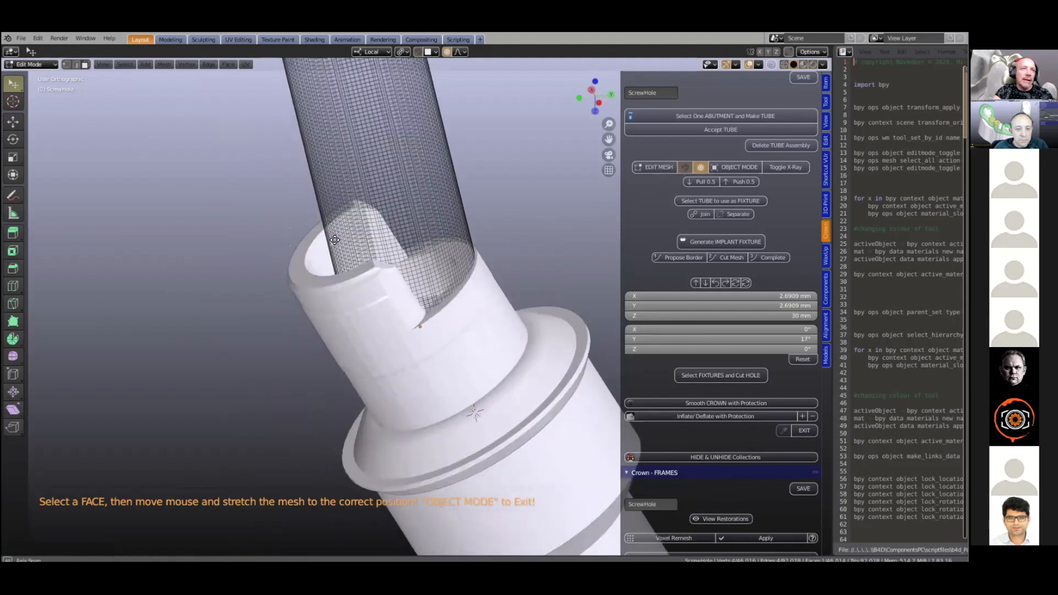
pyautogui.press('g')
pyautogui.scroll(14, 335, 240)
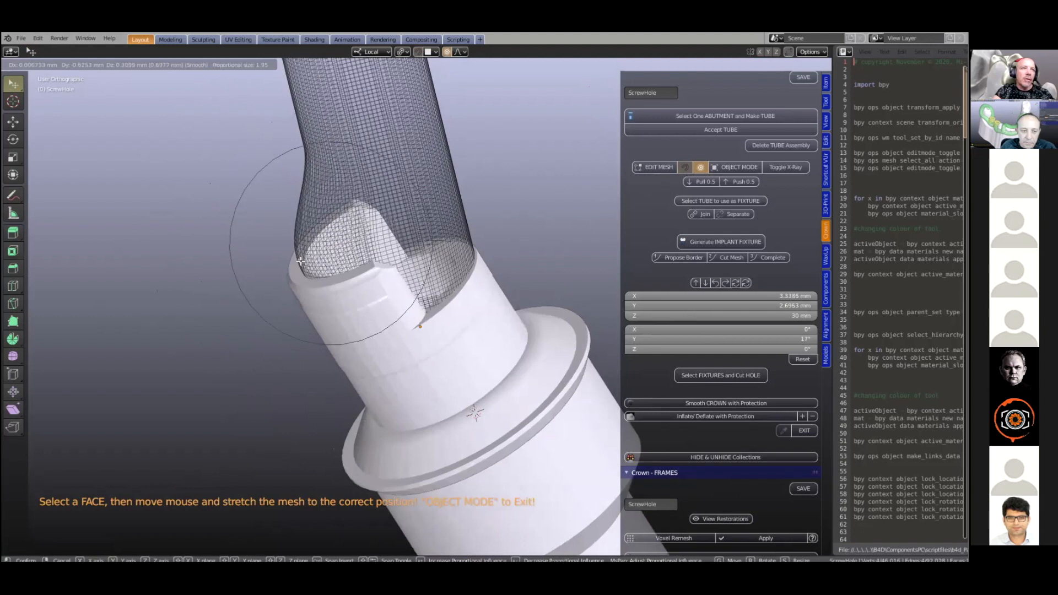
pyautogui.click(408, 263)
# Step: Stretch neighbouring faces of the cylinder over the rim until it spans about 3.49 mm in X and 2.98 mm in Y
pyautogui.moveTo(344, 241); pyautogui.dragTo(287, 244, button='middle')
pyautogui.moveTo(351, 241); pyautogui.dragTo(362, 241)
pyautogui.moveTo(229, 244)
pyautogui.mouseDown()
pyautogui.moveTo(211, 250)
pyautogui.moveTo(226, 264)
pyautogui.mouseUp()
pyautogui.moveTo(234, 268); pyautogui.dragTo(232, 272, button='middle')
pyautogui.moveTo(235, 267); pyautogui.dragTo(213, 282)
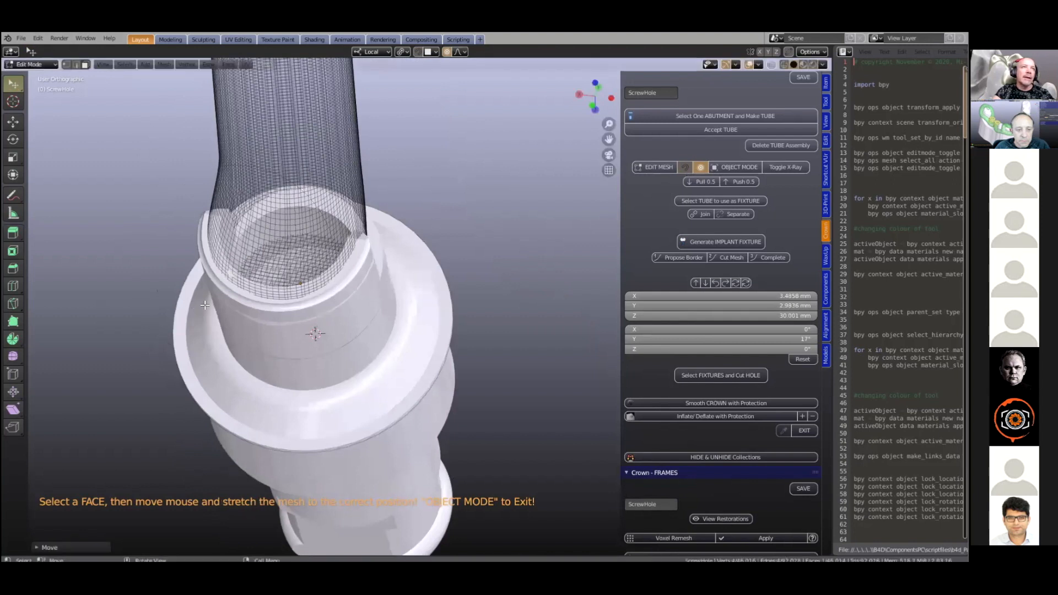
# Step: Pull the cylinder wall just above the abutment rim outward to soften the bulge's transition, and return to Object Mode
pyautogui.moveTo(204, 305); pyautogui.dragTo(223, 298, button='middle')
pyautogui.moveTo(305, 267); pyautogui.dragTo(231, 206, button='middle')
pyautogui.press('g')
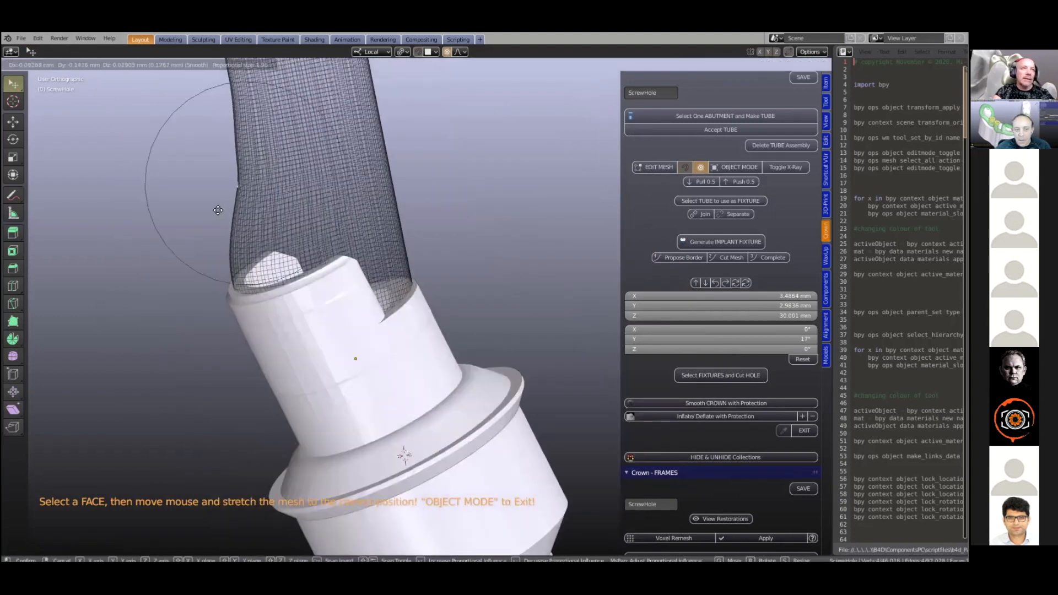
pyautogui.click(223, 205)
pyautogui.moveTo(223, 205); pyautogui.dragTo(334, 253, button='middle')
pyautogui.scroll(2, 370, 342)
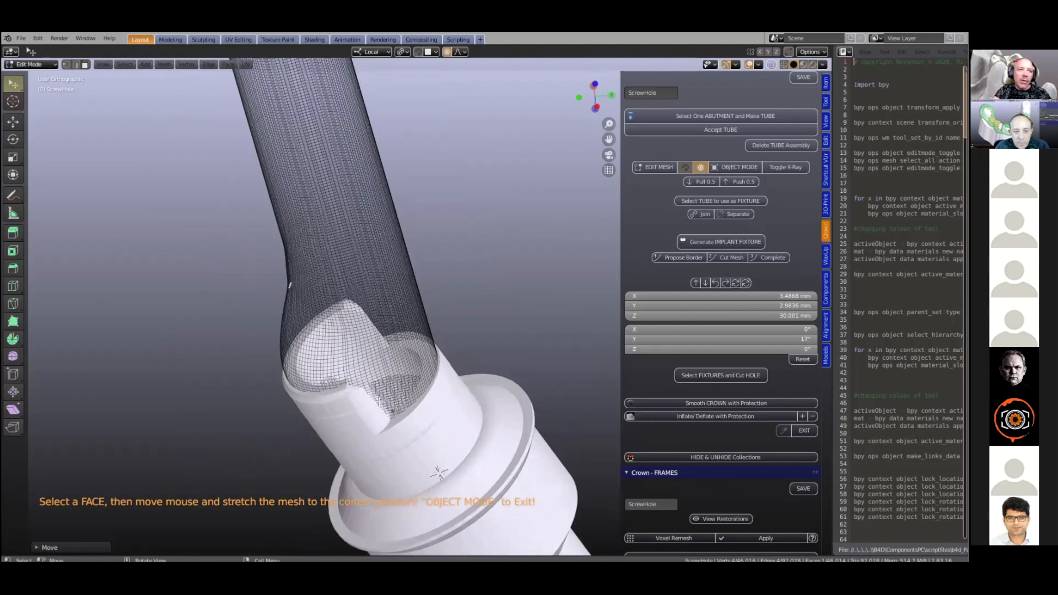
pyautogui.scroll(-3, 432, 322)
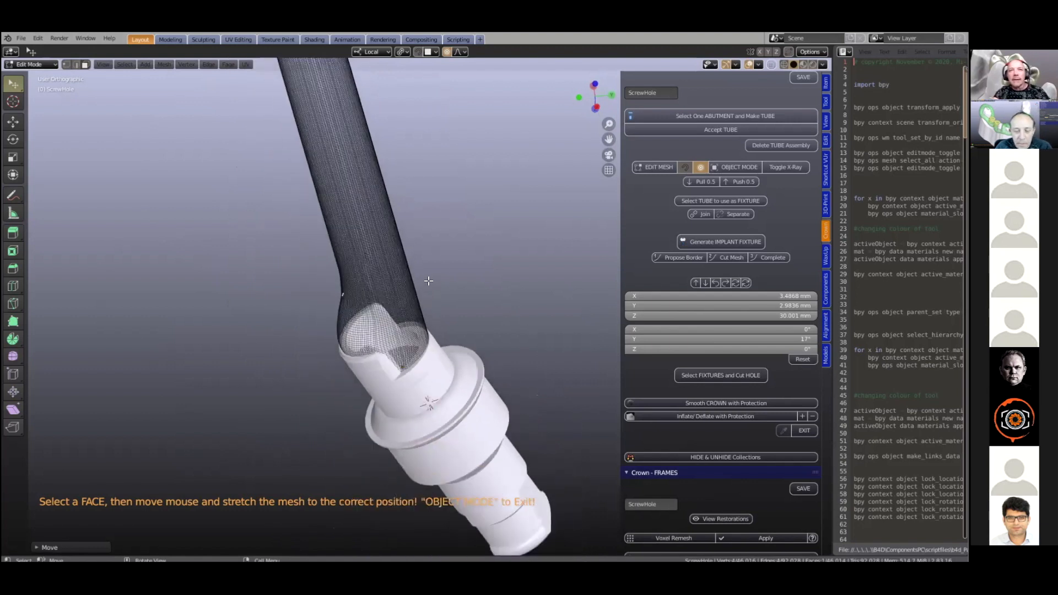
pyautogui.moveTo(430, 281); pyautogui.dragTo(431, 274, button='middle')
pyautogui.click(739, 167)
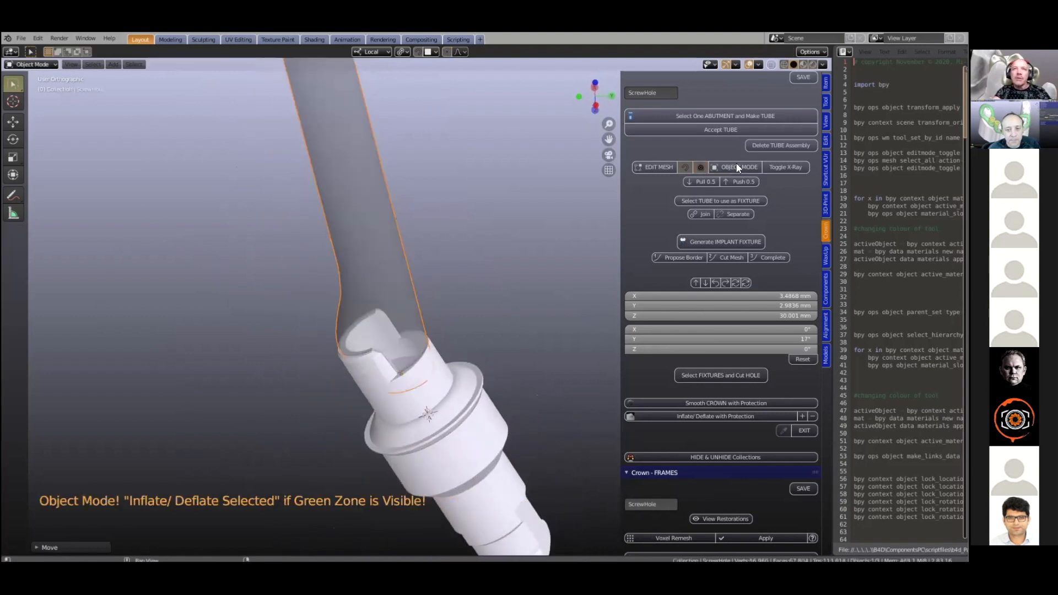
pyautogui.scroll(-2, 496, 295)
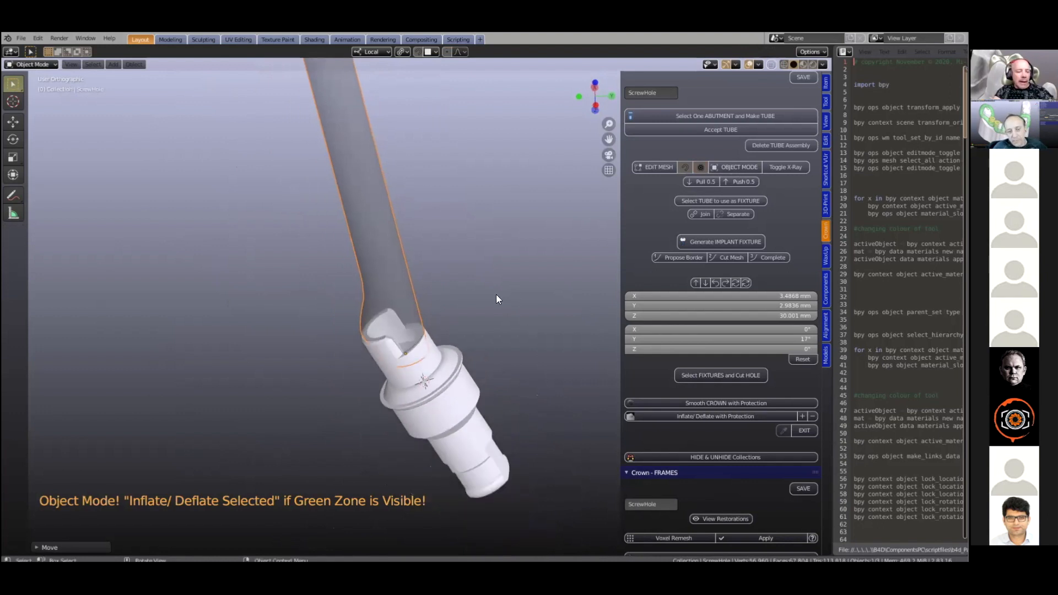
# Step: Unhide the crown, select the ImplantFixture and cut the screw access hole through the fixtures
pyautogui.hotkey('alt', 'h')
pyautogui.click(355, 349)
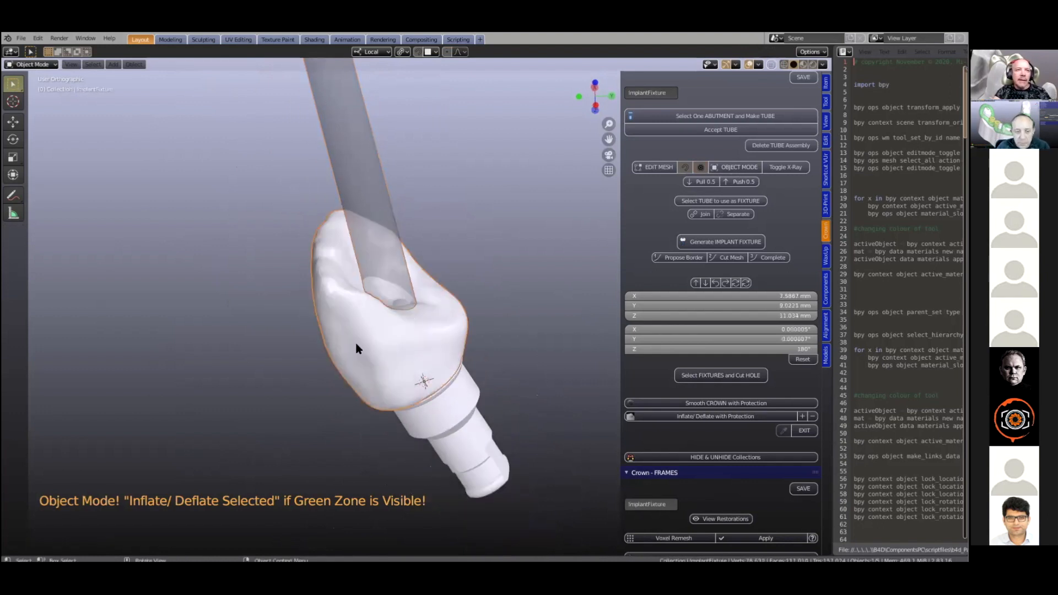
pyautogui.scroll(-3, 726, 373)
pyautogui.scroll(-9, 723, 378)
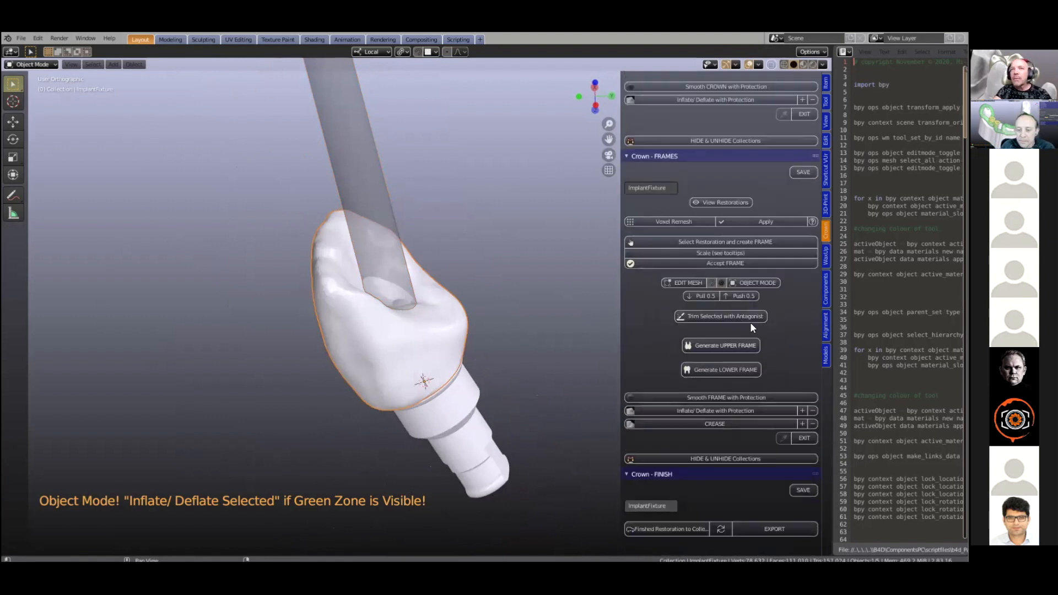
pyautogui.scroll(6, 750, 322)
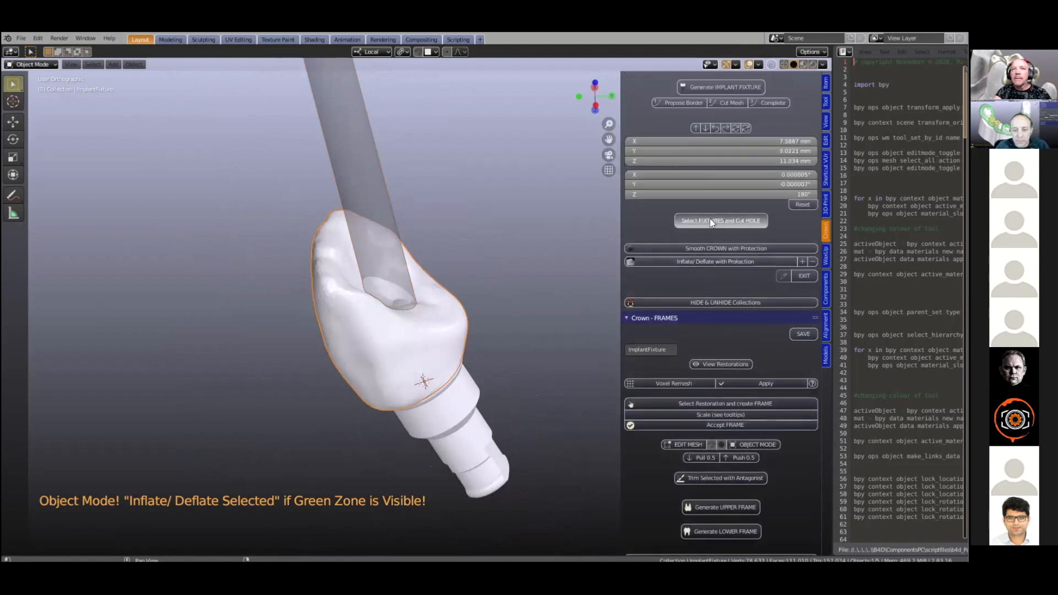
pyautogui.moveTo(453, 353); pyautogui.dragTo(374, 321, button='middle')
pyautogui.scroll(3, 353, 295)
# Step: Delete the cutting cylinder and inspect the hole through the crown down to the abutment
pyautogui.click(353, 292)
pyautogui.press('Delete')
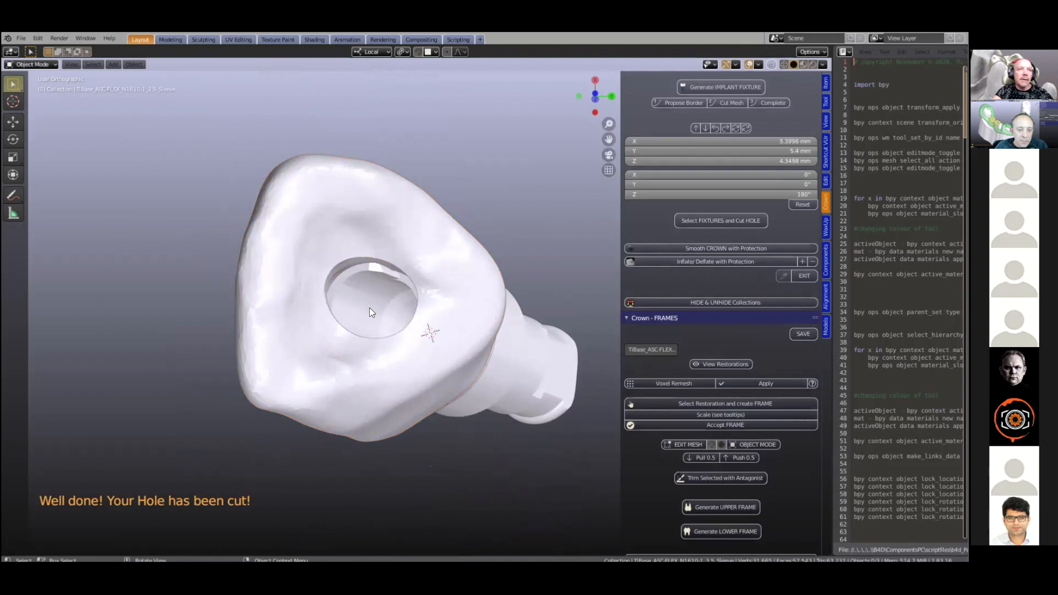
pyautogui.scroll(5, 370, 307)
pyautogui.moveTo(310, 319); pyautogui.dragTo(340, 292, button='middle')
pyautogui.scroll(-3, 342, 300)
pyautogui.scroll(-1, 340, 289)
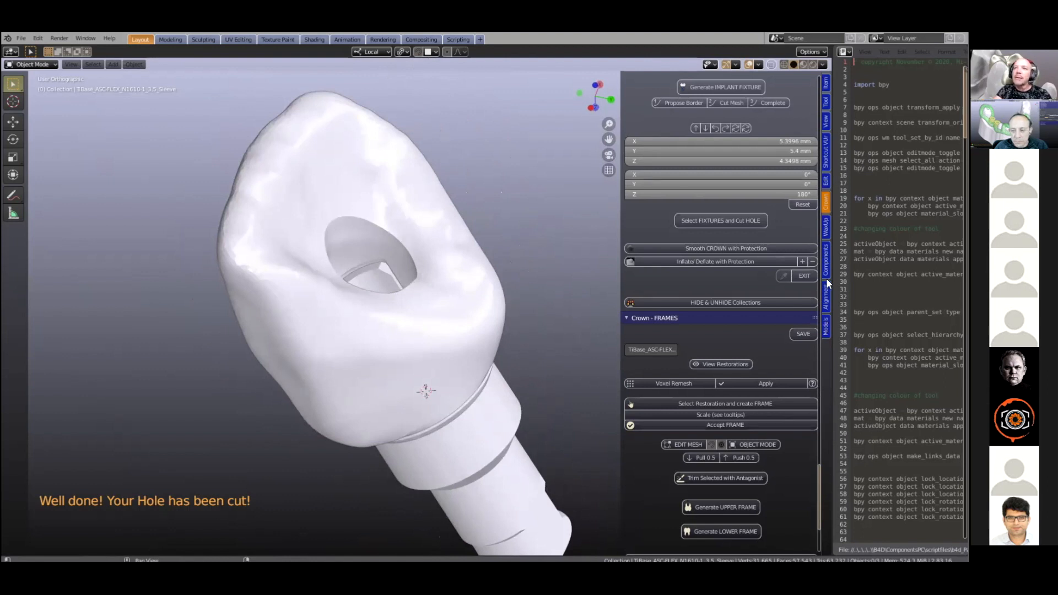
# Step: Append Screw - n67 20 from the SCREWS category of the Medentika N - Series component library
pyautogui.click(825, 260)
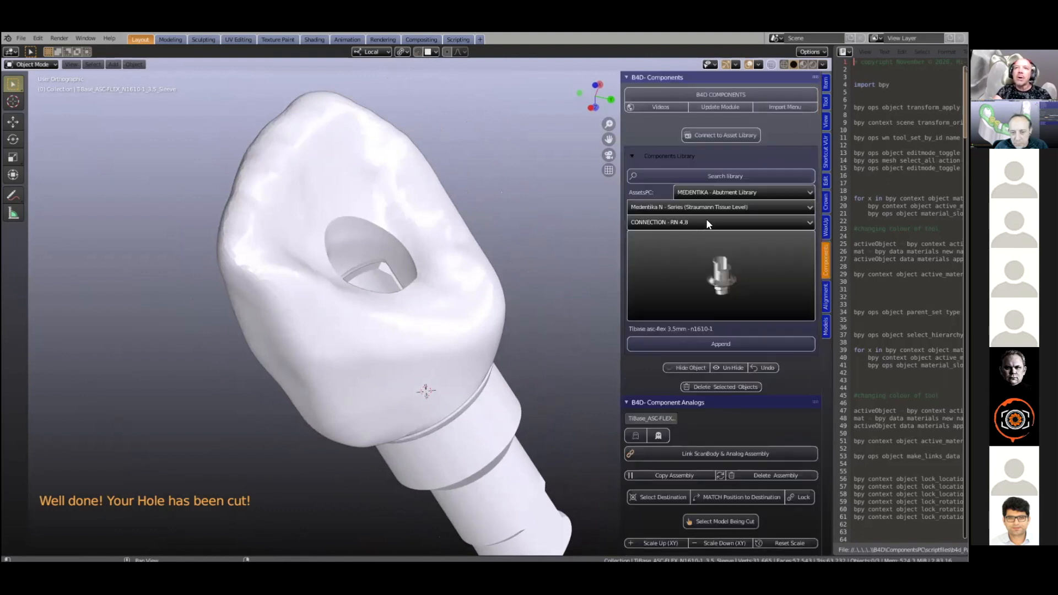
pyautogui.click(708, 224)
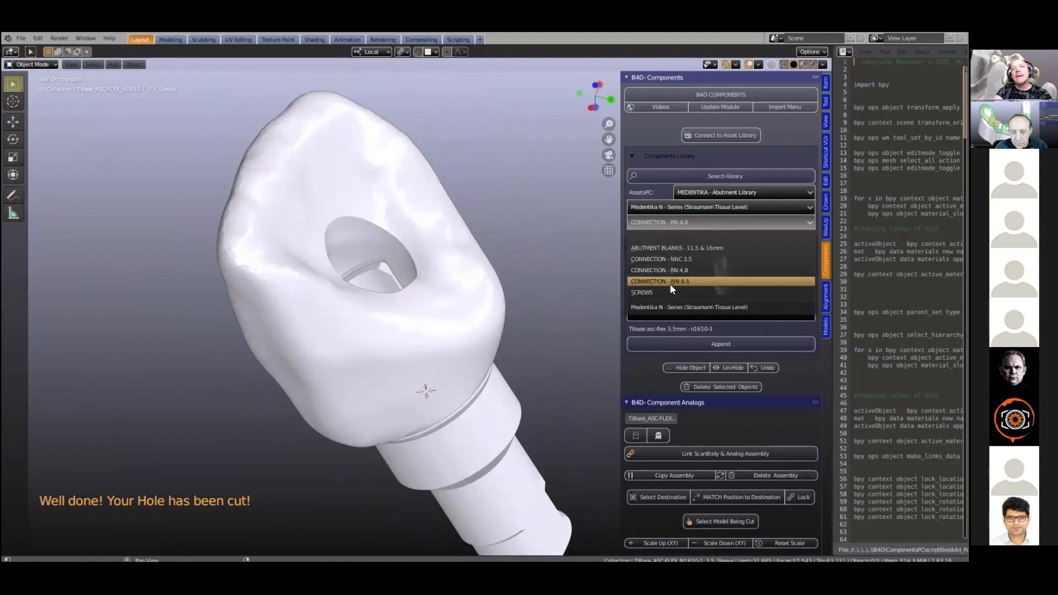
pyautogui.click(674, 285)
pyautogui.click(702, 223)
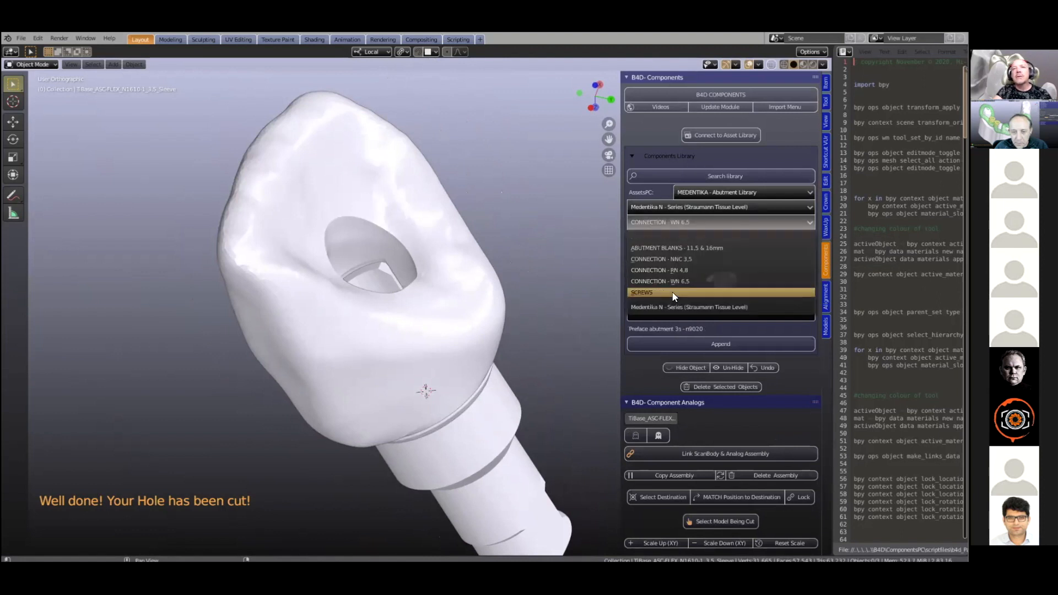
pyautogui.click(674, 289)
pyautogui.click(727, 280)
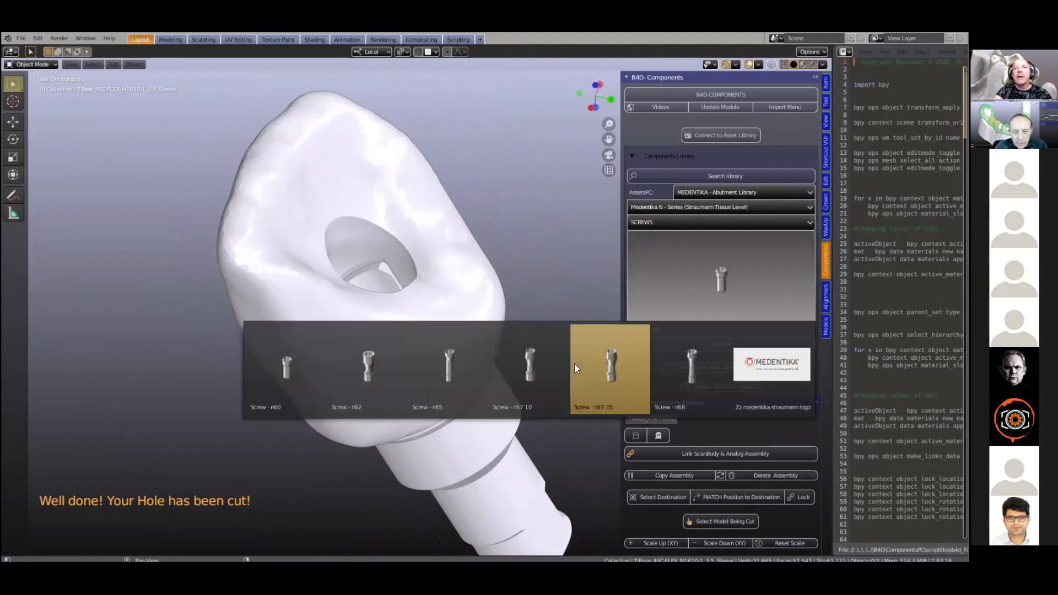
pyautogui.click(614, 363)
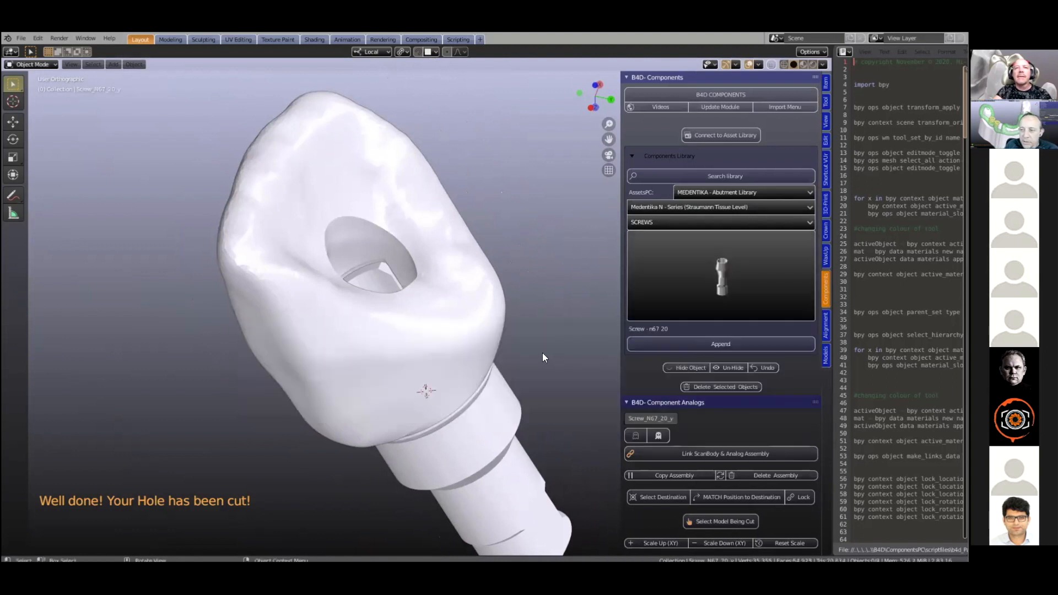
# Step: Select the appended screw beside the crown and examine its shape up close
pyautogui.scroll(-4, 542, 353)
pyautogui.scroll(-1, 540, 336)
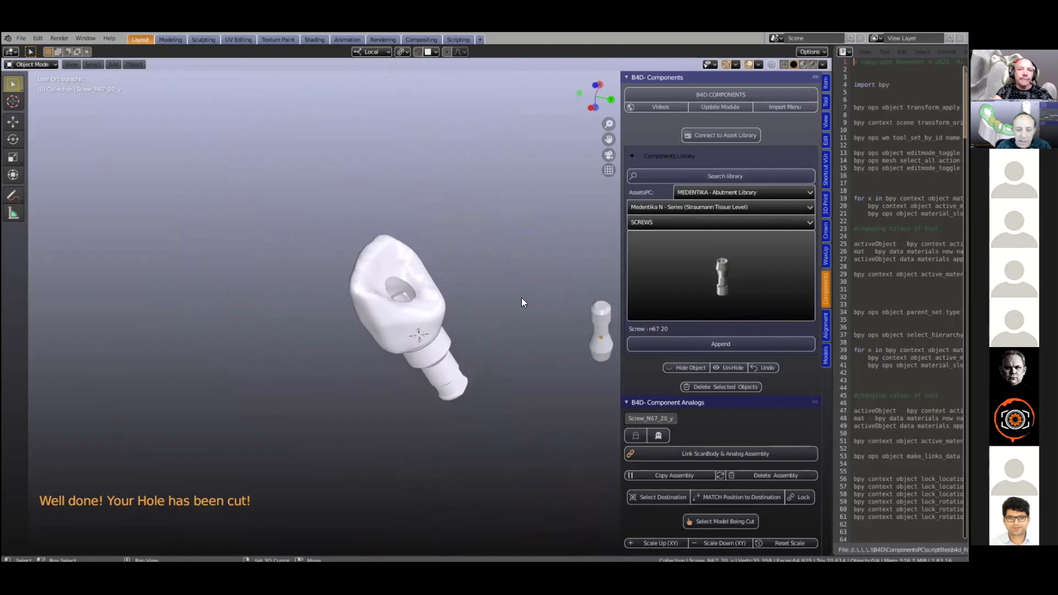
pyautogui.keyDown('shift'); pyautogui.moveTo(521, 299); pyautogui.dragTo(423, 279, button='middle'); pyautogui.keyUp('shift')
pyautogui.scroll(4, 484, 342)
pyautogui.moveTo(485, 342); pyautogui.dragTo(527, 282, button='middle')
pyautogui.click(556, 274)
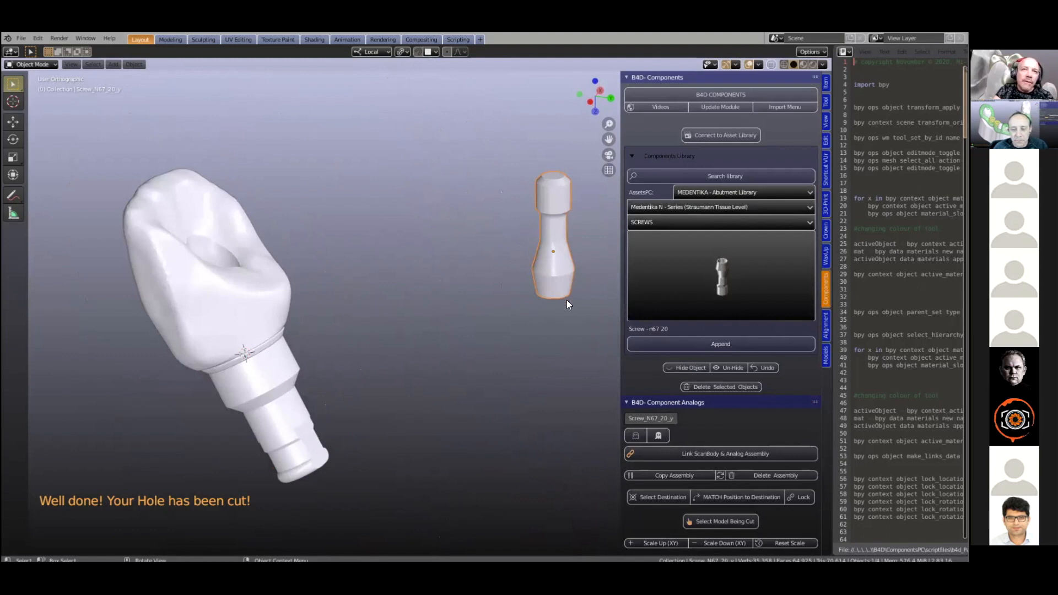
pyautogui.press('KP_Decimal')
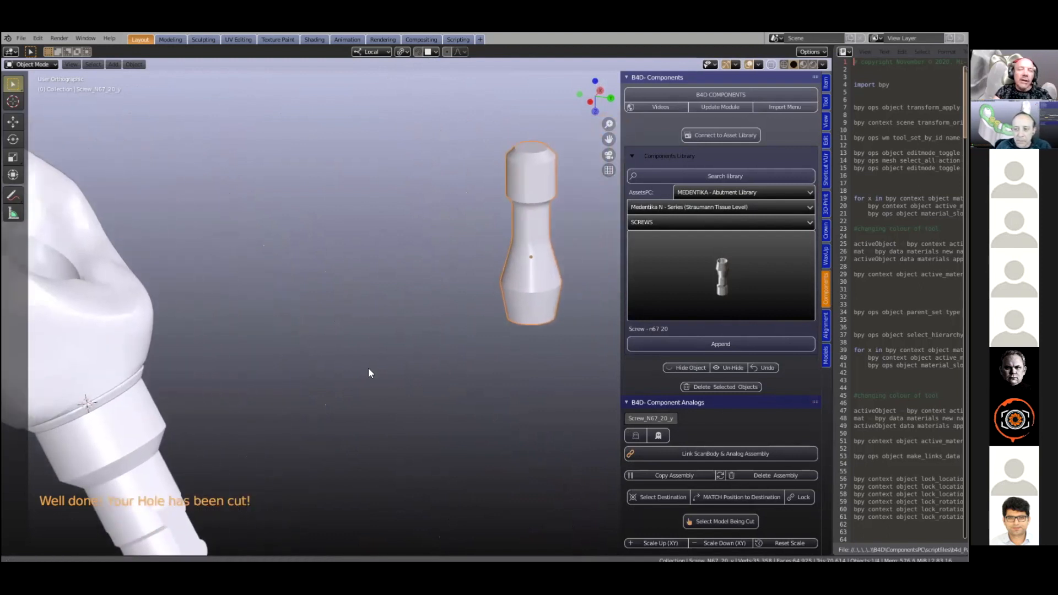
pyautogui.scroll(4, 453, 388)
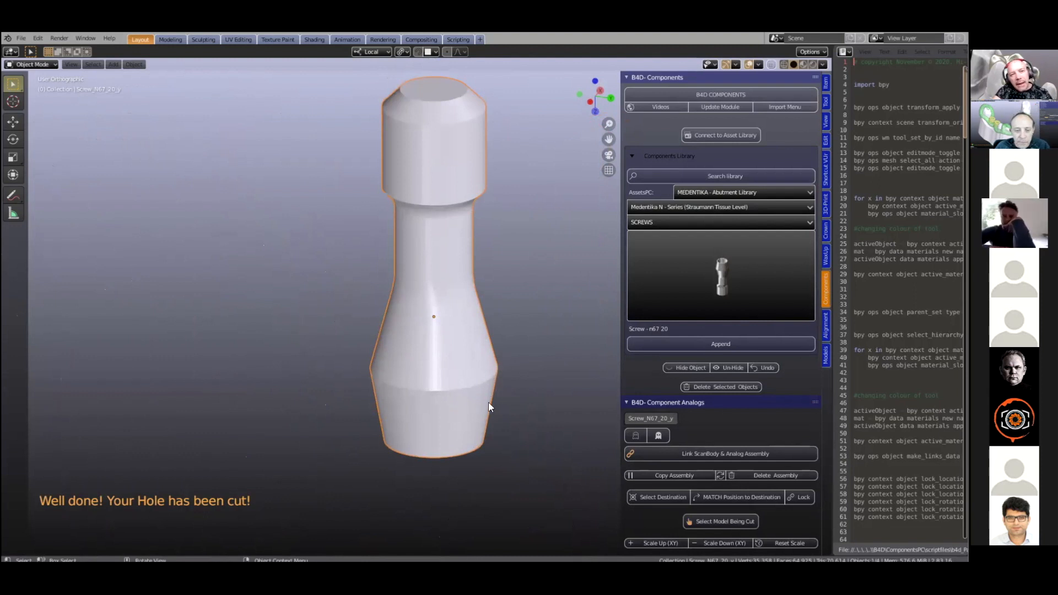
pyautogui.scroll(-5, 413, 411)
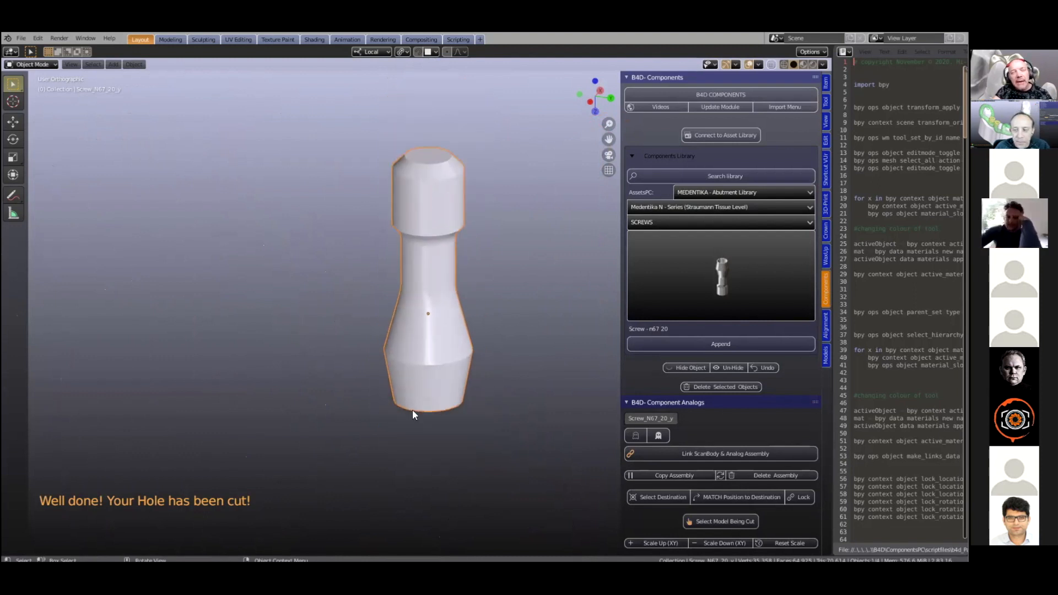
pyautogui.keyDown('shift'); pyautogui.moveTo(438, 334); pyautogui.dragTo(534, 269, button='middle'); pyautogui.keyUp('shift')
pyautogui.scroll(-4, 673, 373)
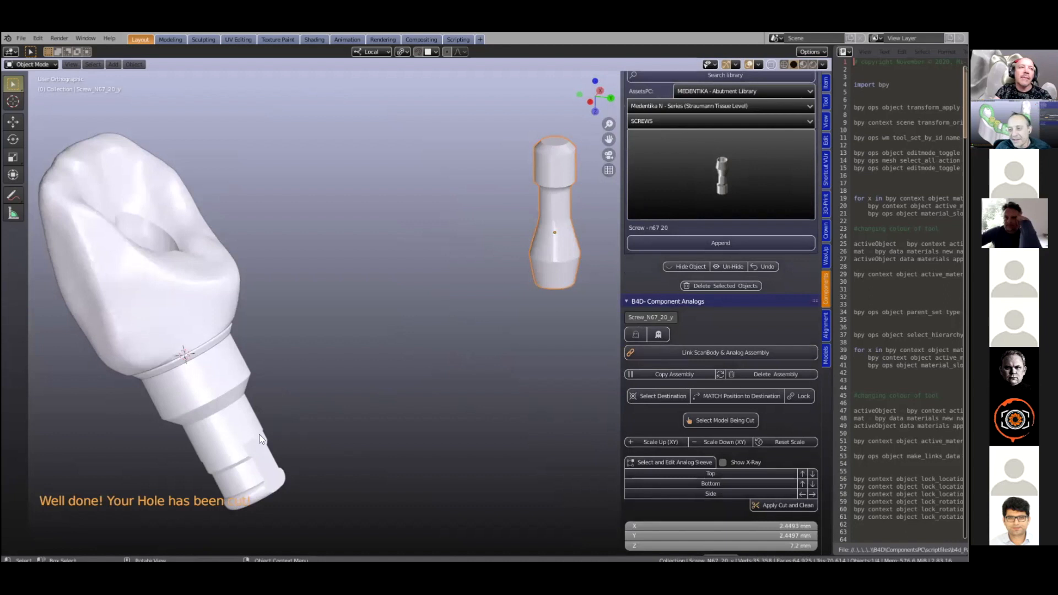
# Step: Set the TiBase abutment as the destination and match the screw's position to it
pyautogui.click(219, 343)
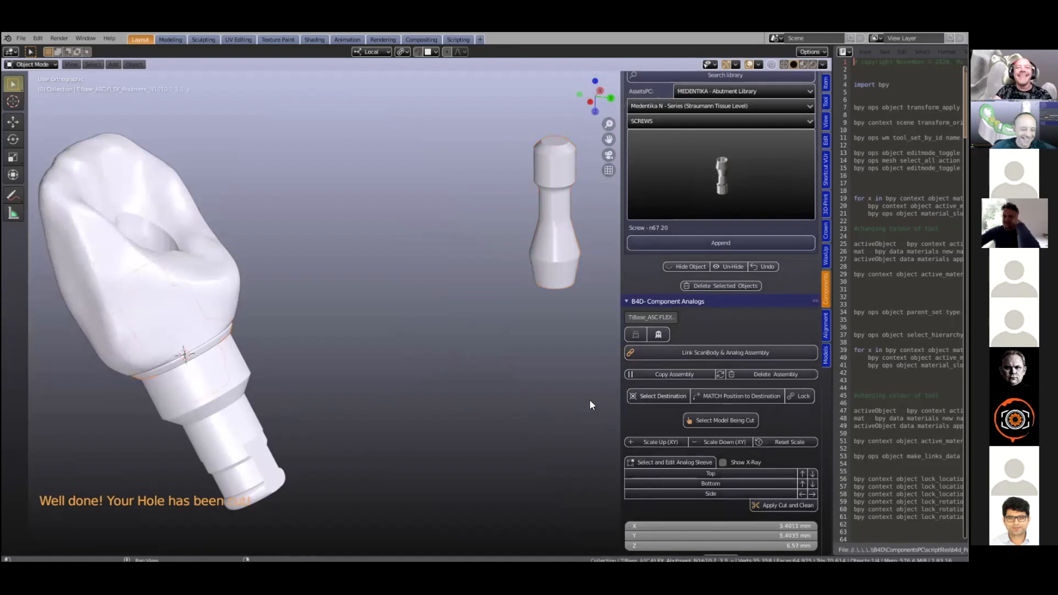
pyautogui.click(640, 398)
pyautogui.click(559, 252)
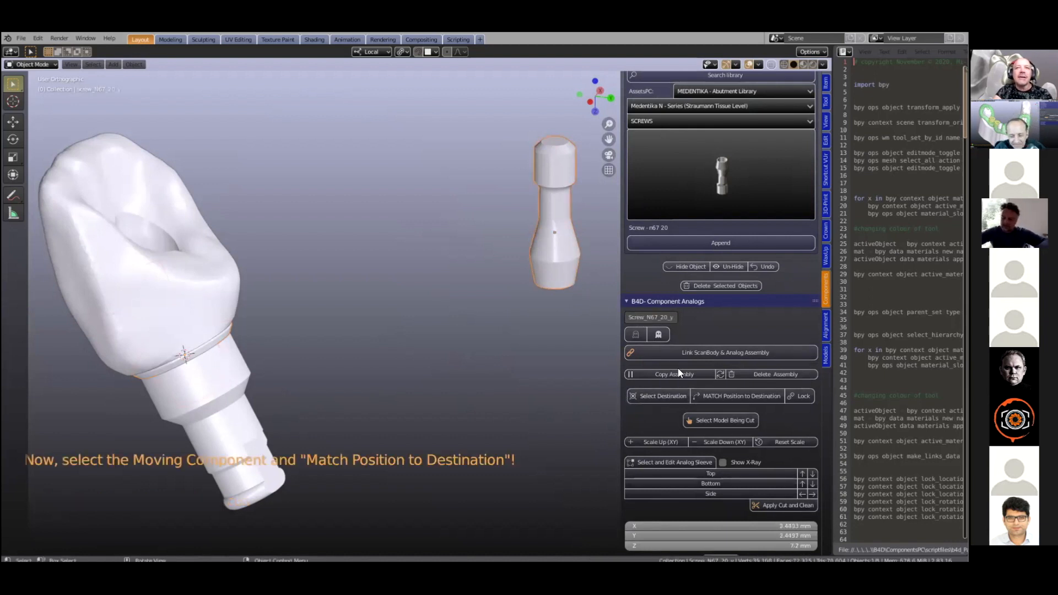
pyautogui.click(708, 397)
pyautogui.click(707, 394)
# Step: Turn on X-ray display and select the screw inside the crown and abutment
pyautogui.moveTo(338, 320)
pyautogui.mouseDown(button='middle')
pyautogui.moveTo(309, 184)
pyautogui.moveTo(477, 340)
pyautogui.moveTo(348, 303)
pyautogui.mouseUp(button='middle')
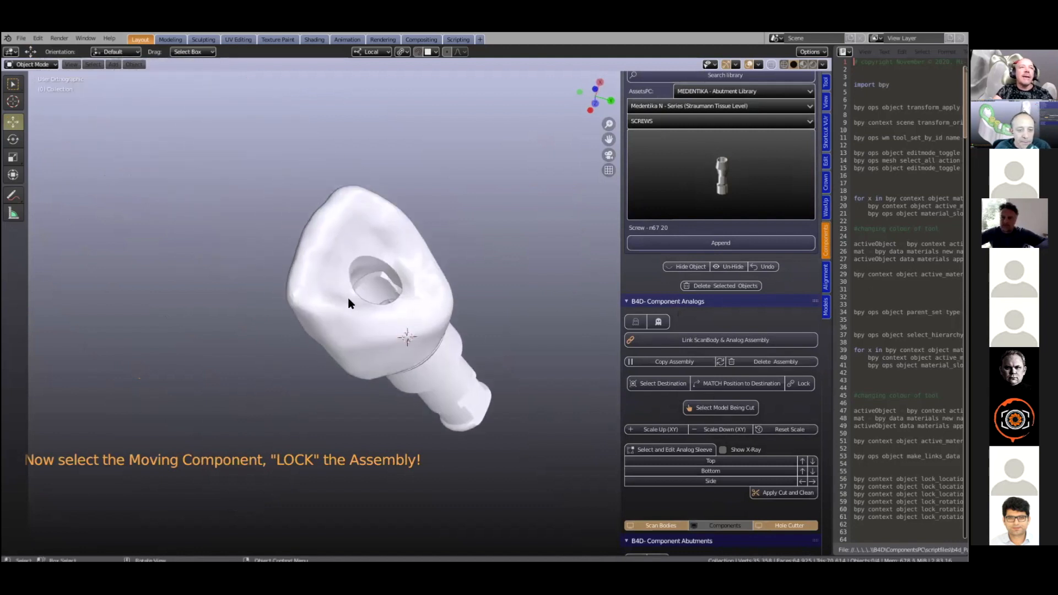
pyautogui.scroll(5, 349, 303)
pyautogui.moveTo(355, 260)
pyautogui.mouseDown(button='middle')
pyautogui.moveTo(361, 246)
pyautogui.moveTo(409, 349)
pyautogui.moveTo(370, 259)
pyautogui.mouseUp(button='middle')
pyautogui.scroll(-4, 370, 259)
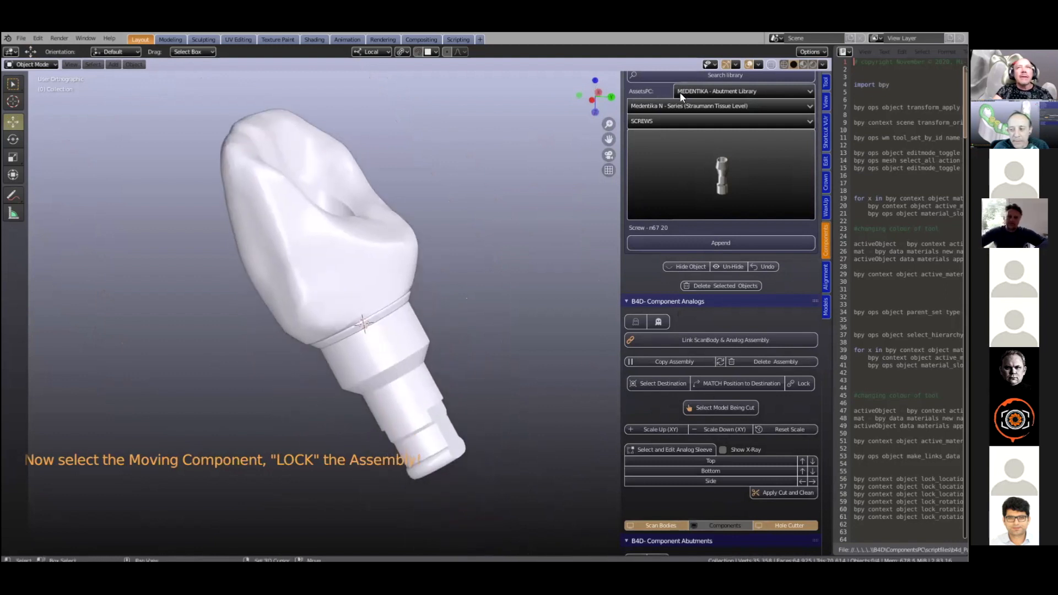
pyautogui.click(771, 64)
pyautogui.scroll(4, 315, 296)
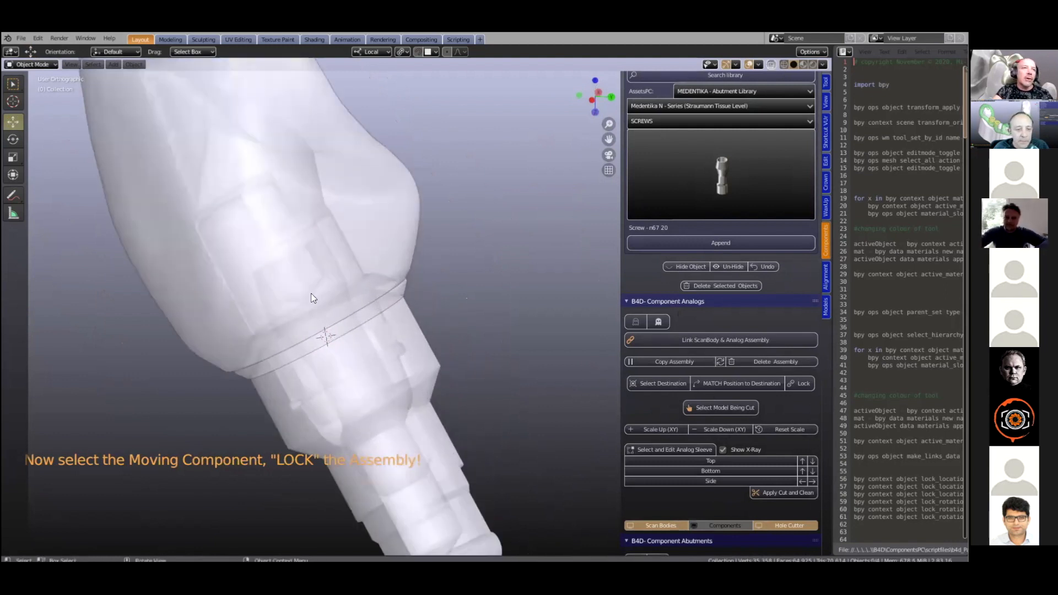
pyautogui.click(304, 282)
pyautogui.scroll(-2, 332, 261)
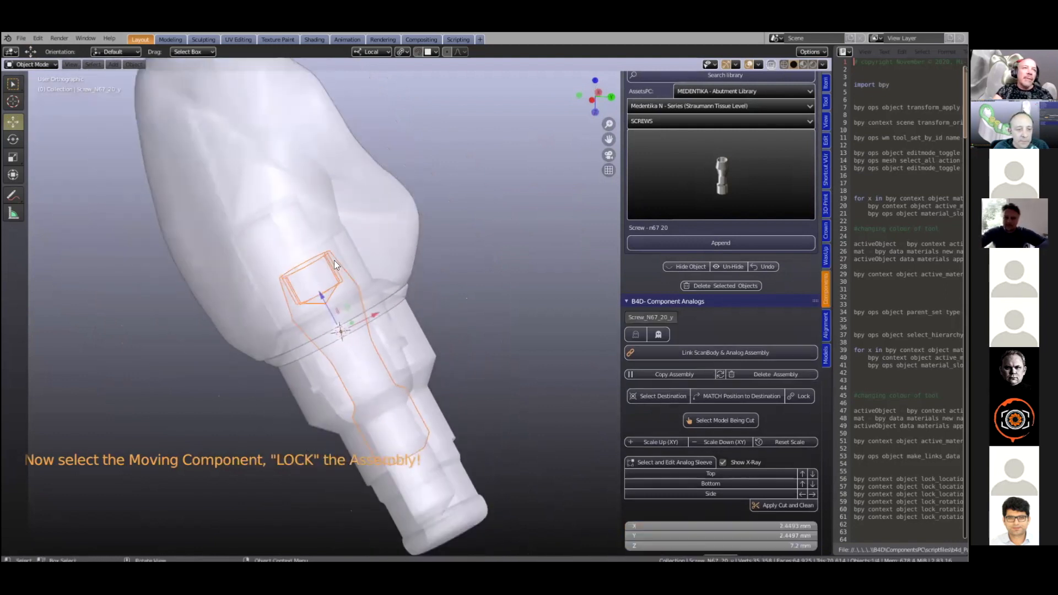
# Step: Hide the implant around the abutment's lower end and reselect the screw
pyautogui.click(447, 429)
pyautogui.press('h')
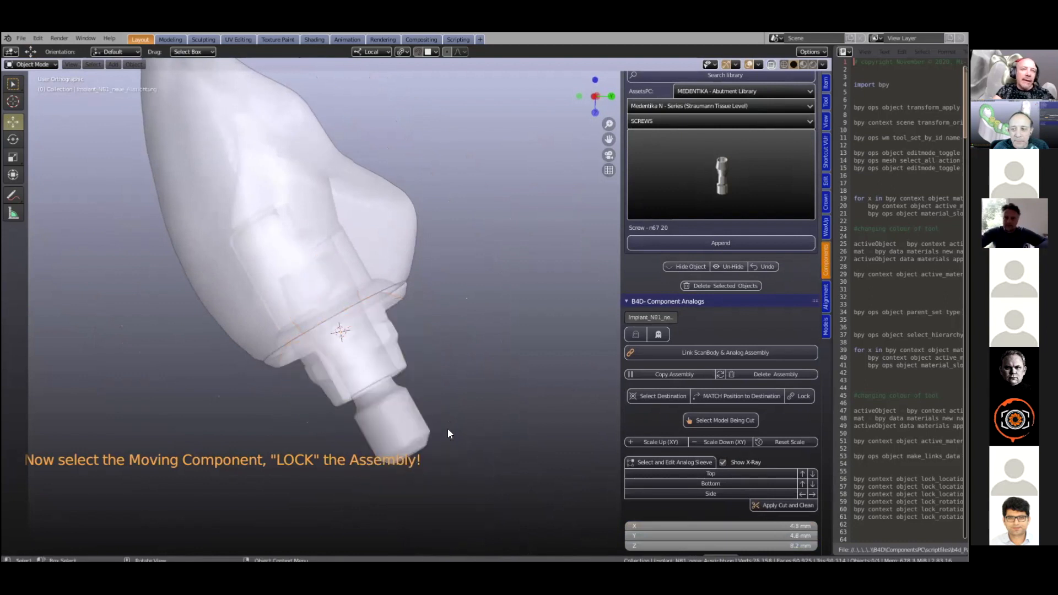
pyautogui.click(336, 294)
# Step: Examine how the screw seats inside the TiBase abutment, selecting the abutment to compare their outlines
pyautogui.scroll(3, 335, 317)
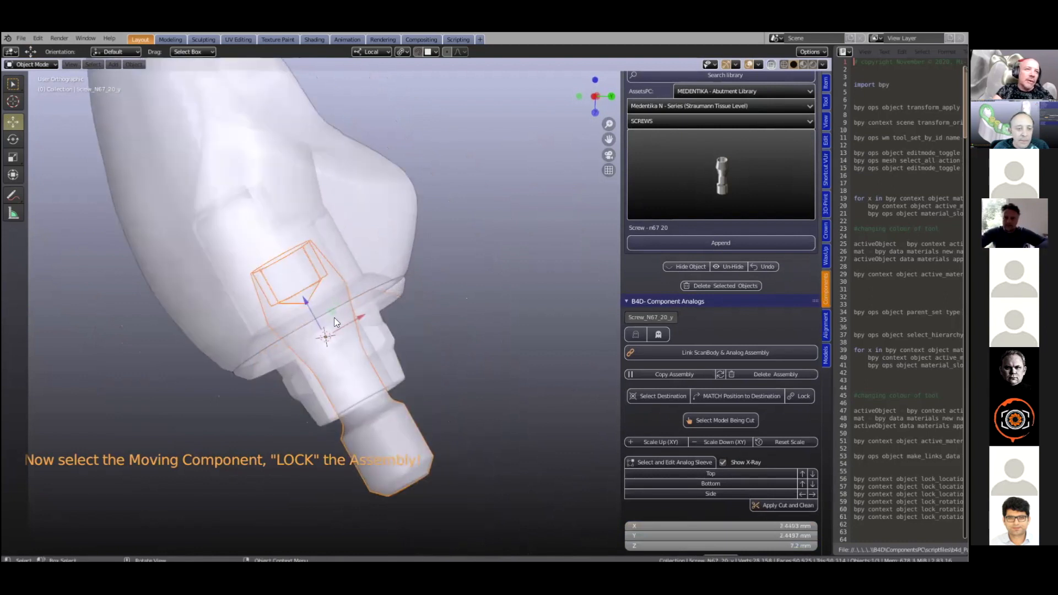
pyautogui.scroll(1, 447, 287)
pyautogui.scroll(-2, 445, 287)
pyautogui.keyDown('shift'); pyautogui.moveTo(372, 327); pyautogui.dragTo(455, 379, button='middle'); pyautogui.keyUp('shift')
pyautogui.scroll(1, 444, 309)
pyautogui.scroll(1, 403, 338)
pyautogui.scroll(1, 493, 221)
pyautogui.scroll(-2, 472, 322)
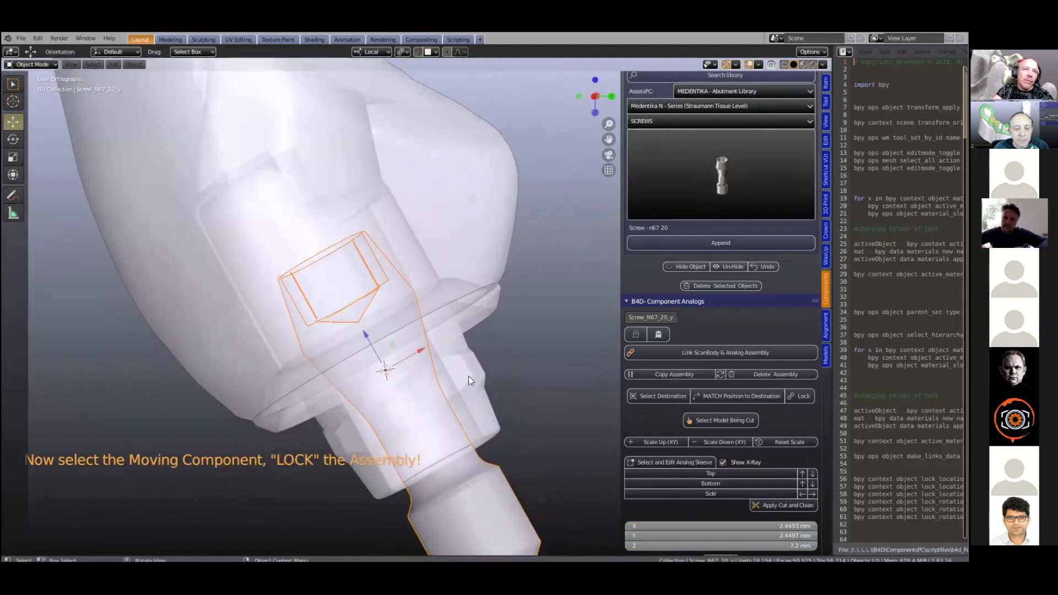
pyautogui.click(468, 374)
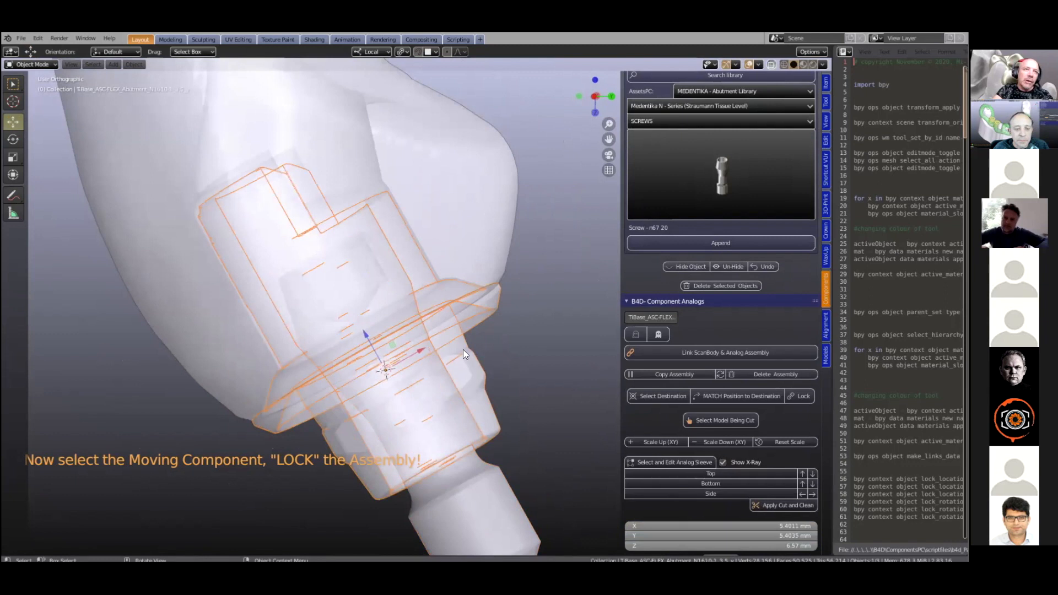
# Step: Examine how the screw sits inside the crown with the TiBase abutment hidden and shown again, and reselect the screw
pyautogui.click(457, 311)
pyautogui.click(447, 274)
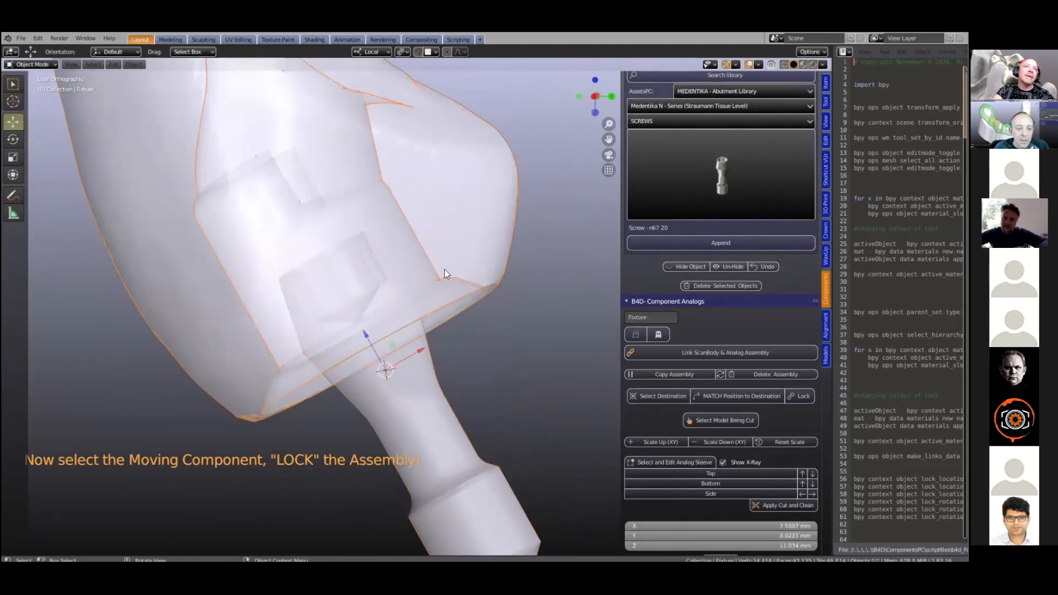
pyautogui.click(445, 379)
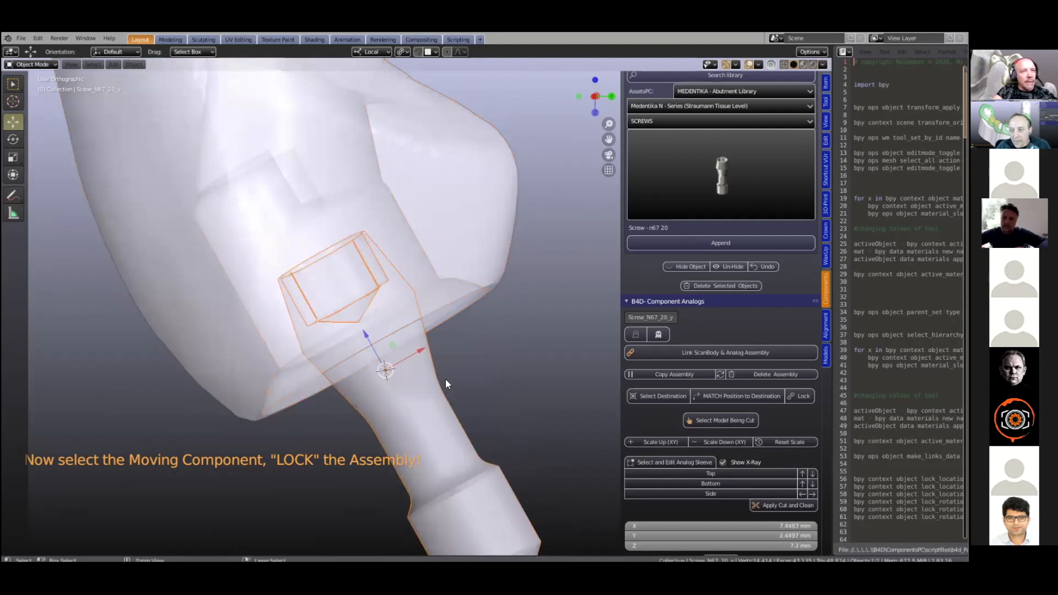
pyautogui.click(444, 381)
pyautogui.click(432, 381)
pyautogui.click(384, 362)
pyautogui.scroll(5, 383, 361)
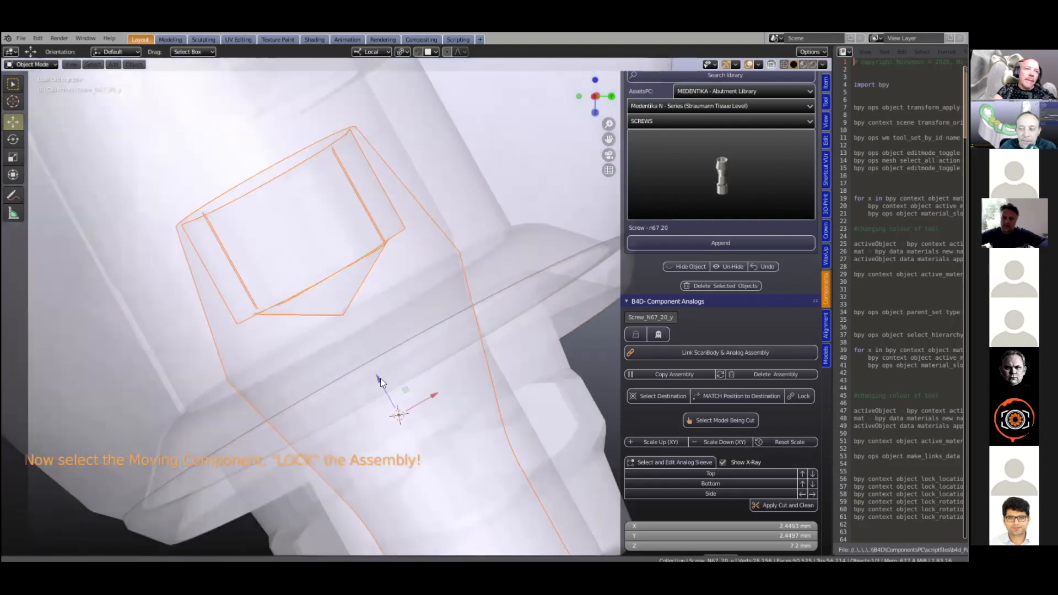
# Step: Nudge the screw slightly along its local axes to fine-tune how it seats inside the TiBase abutment
pyautogui.moveTo(380, 379); pyautogui.dragTo(437, 332)
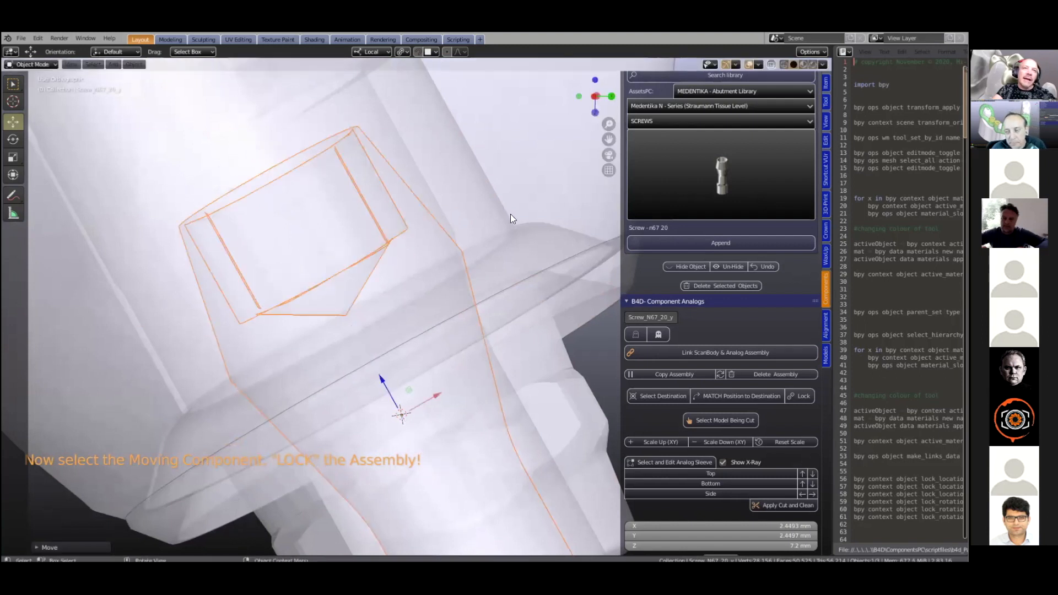
pyautogui.scroll(3, 453, 246)
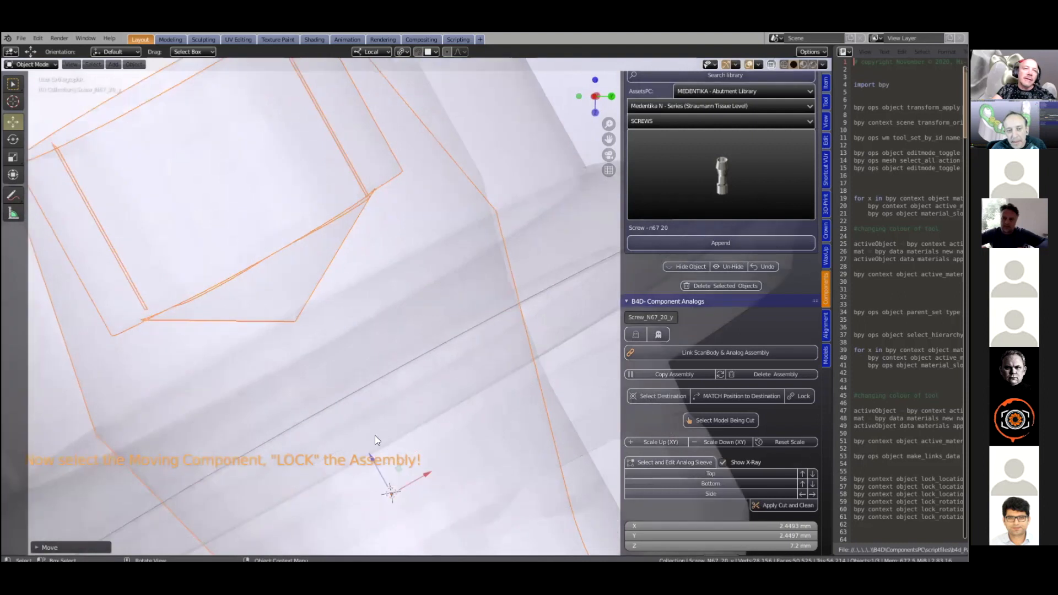
pyautogui.scroll(-2, 380, 408)
pyautogui.moveTo(381, 400); pyautogui.dragTo(373, 375)
pyautogui.scroll(-2, 400, 383)
pyautogui.scroll(-3, 400, 383)
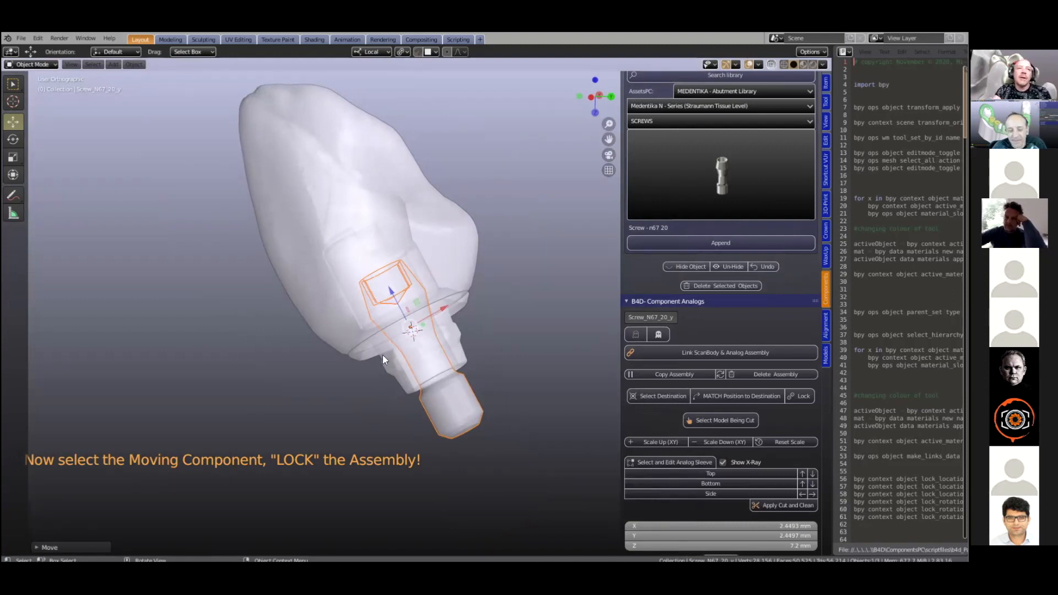
# Step: Slide the screw along its long axis, up out of its seat in the abutment
pyautogui.scroll(5, 382, 355)
pyautogui.moveTo(390, 338); pyautogui.dragTo(390, 308, button='middle')
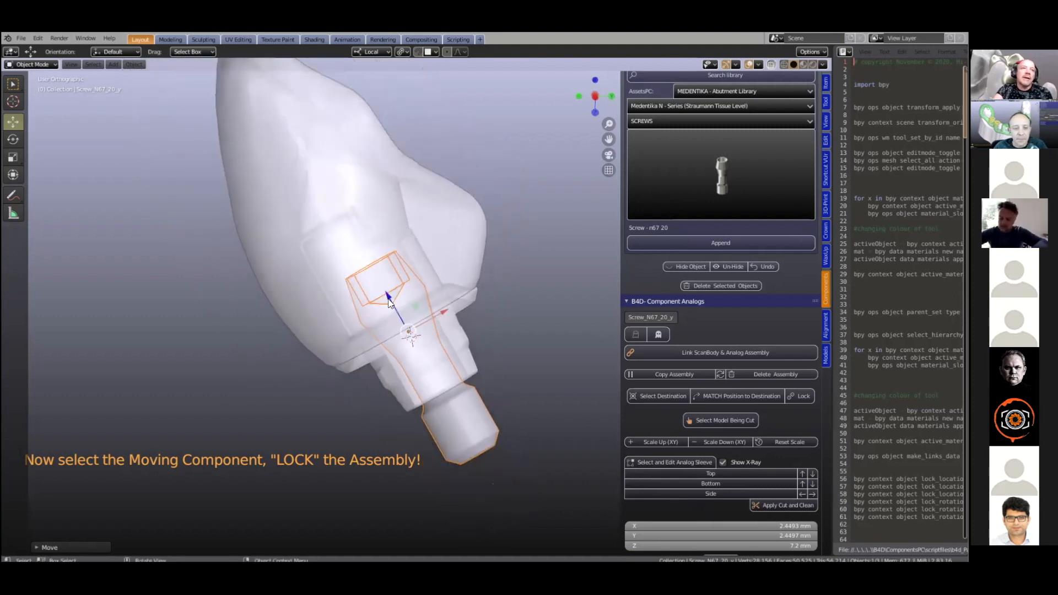
pyautogui.scroll(2, 388, 304)
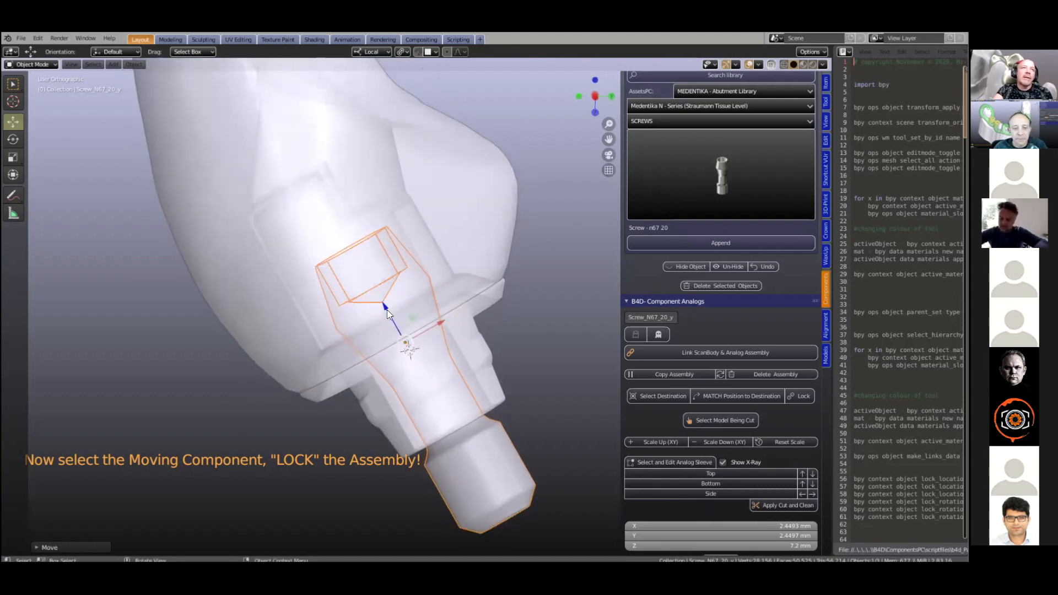
pyautogui.scroll(-1, 387, 310)
pyautogui.moveTo(392, 308); pyautogui.dragTo(367, 221)
pyautogui.moveTo(367, 220); pyautogui.dragTo(359, 221, button='middle')
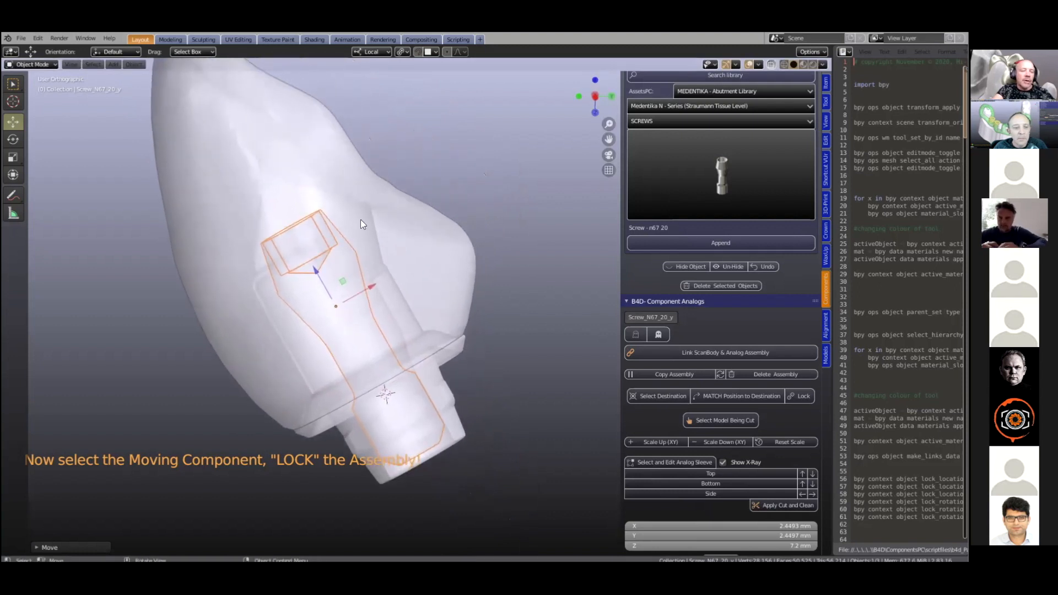
# Step: Tilt the screw toward the angled access channel in two rotations, sliding it further up in between
pyautogui.press('r')
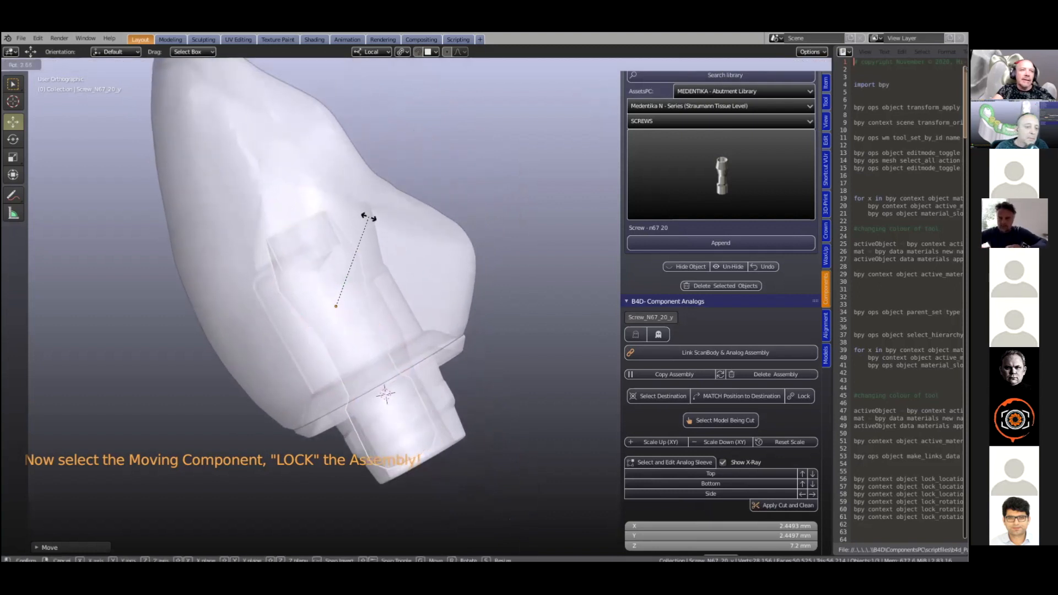
pyautogui.click(376, 224)
pyautogui.moveTo(333, 272); pyautogui.dragTo(356, 196)
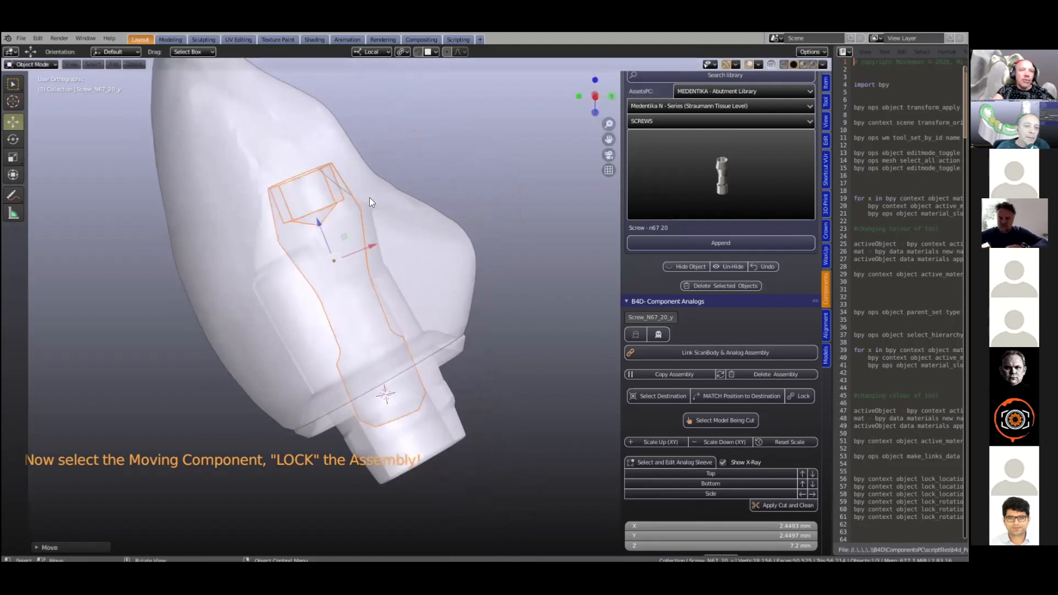
pyautogui.press('r')
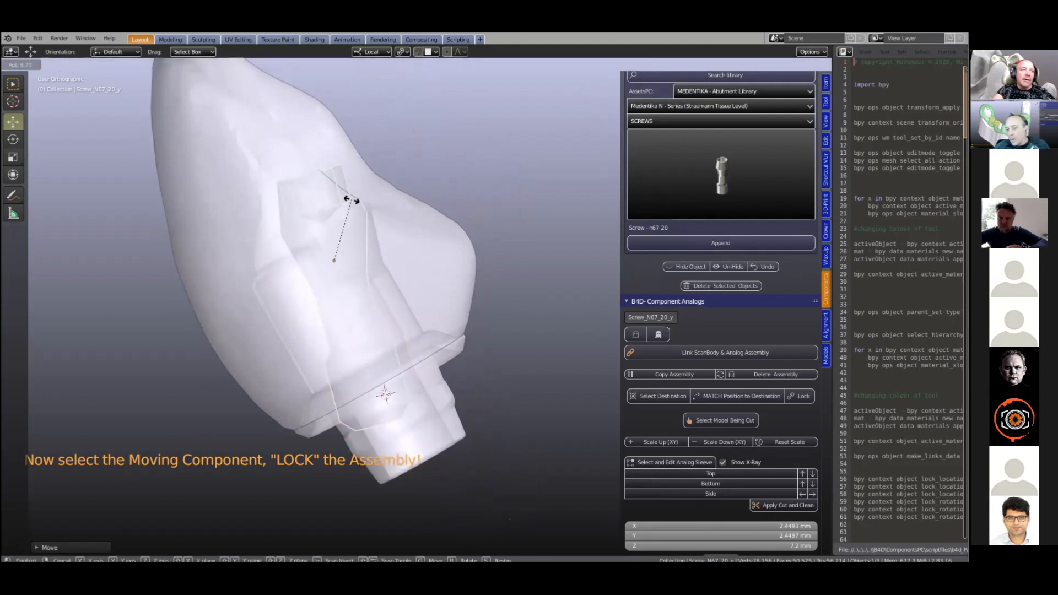
pyautogui.click(353, 203)
# Step: Move the screw out through the crown's access hole and park it beside the crown
pyautogui.press('g')
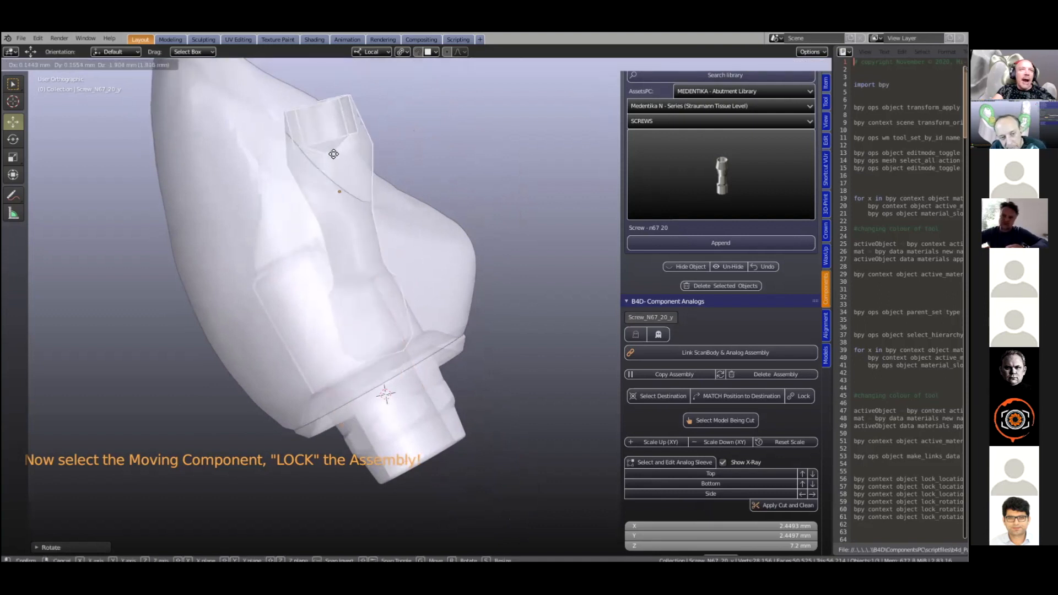
pyautogui.click(309, 88)
pyautogui.moveTo(486, 93); pyautogui.dragTo(376, 258, button='middle')
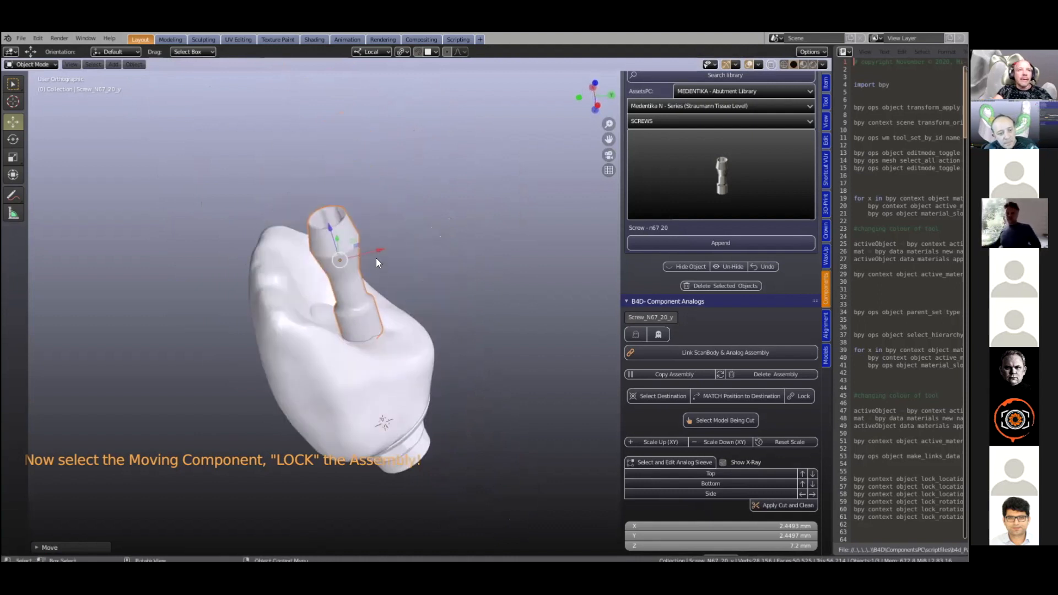
pyautogui.press('g')
pyautogui.moveTo(446, 221); pyautogui.dragTo(448, 220)
pyautogui.moveTo(430, 271); pyautogui.dragTo(436, 274, button='middle')
pyautogui.scroll(-3, 429, 234)
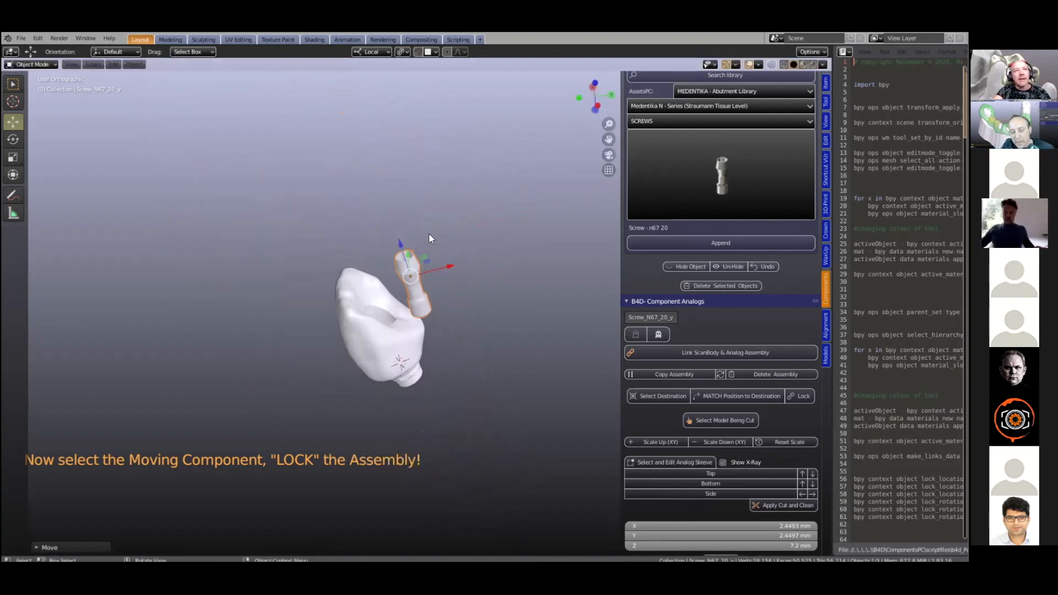
pyautogui.moveTo(429, 234); pyautogui.dragTo(422, 257, button='middle')
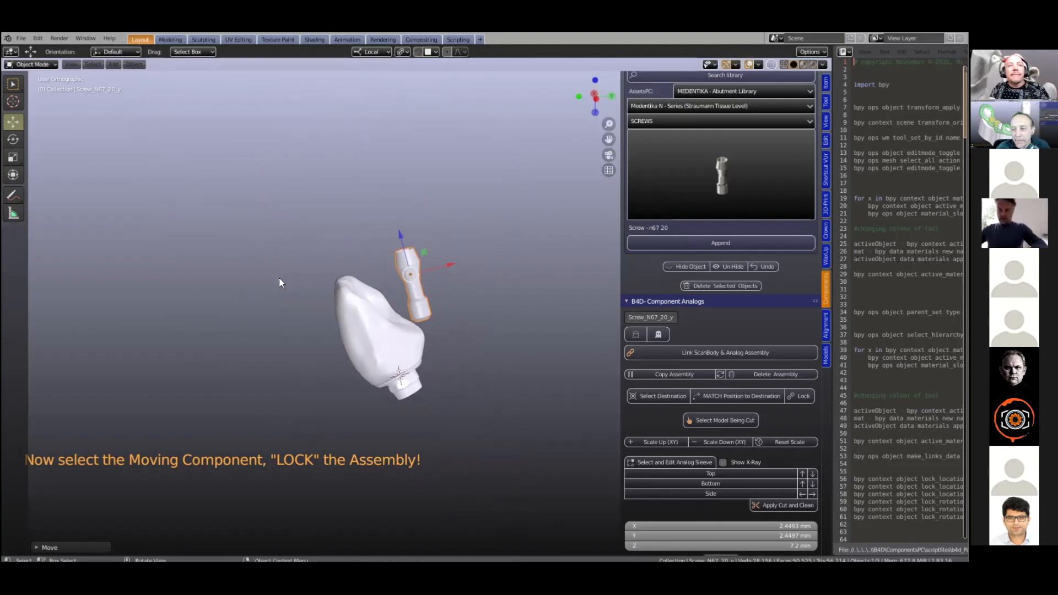
pyautogui.scroll(4, 388, 362)
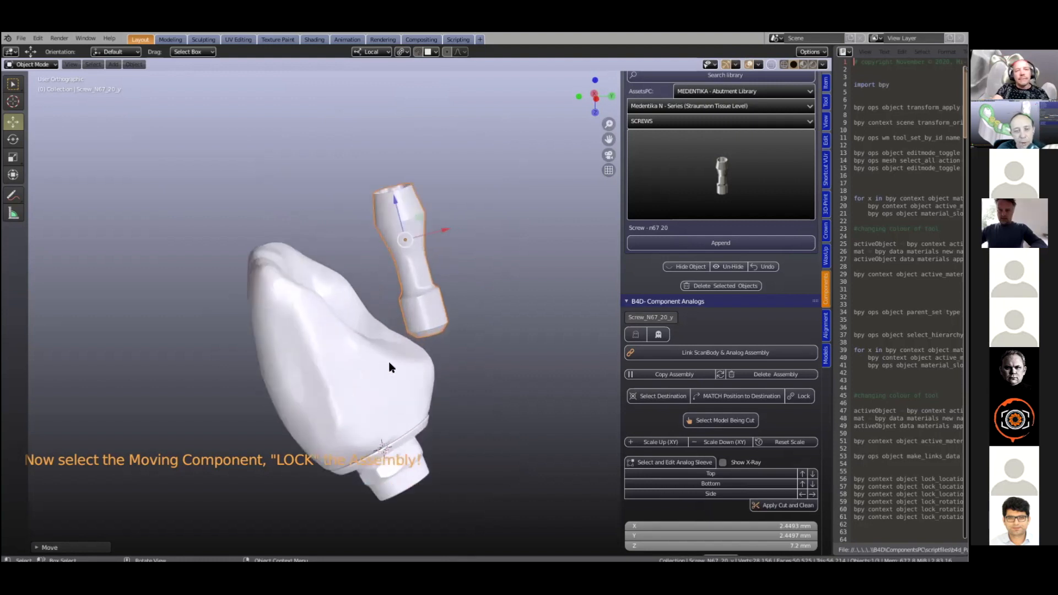
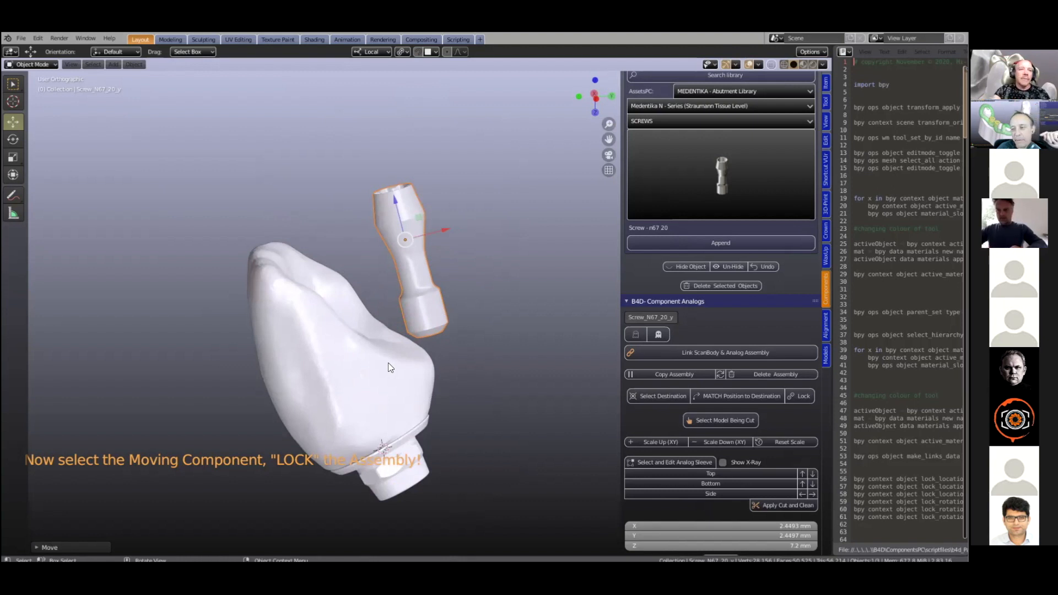
# Step: Select the crown, inspect its underside, and unhide the hidden implant below it
pyautogui.click(346, 392)
pyautogui.moveTo(352, 368); pyautogui.dragTo(308, 427, button='middle')
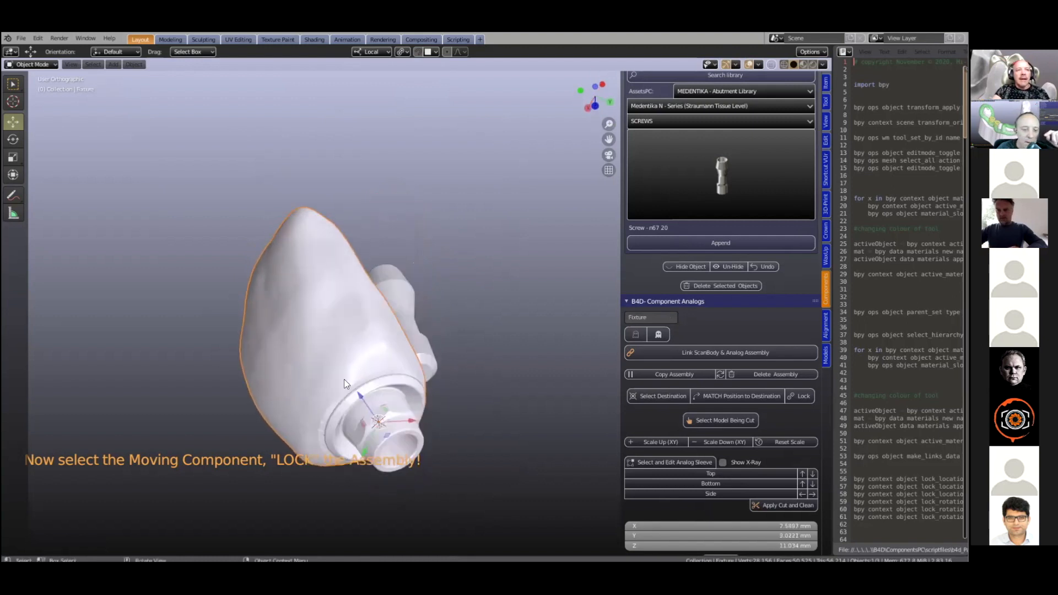
pyautogui.moveTo(344, 387); pyautogui.dragTo(367, 358, button='middle')
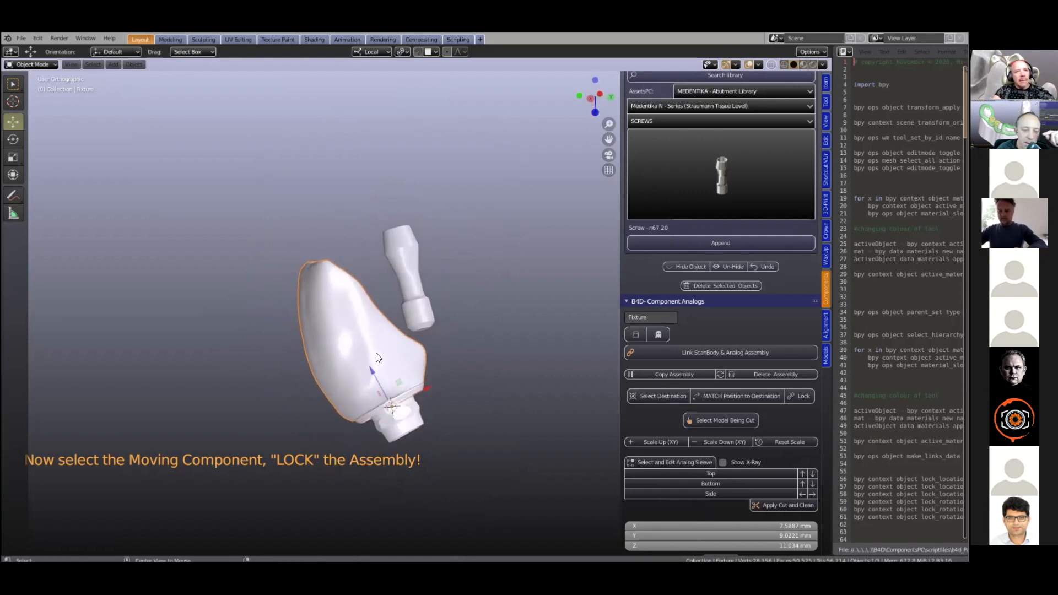
pyautogui.hotkey('alt', 'h')
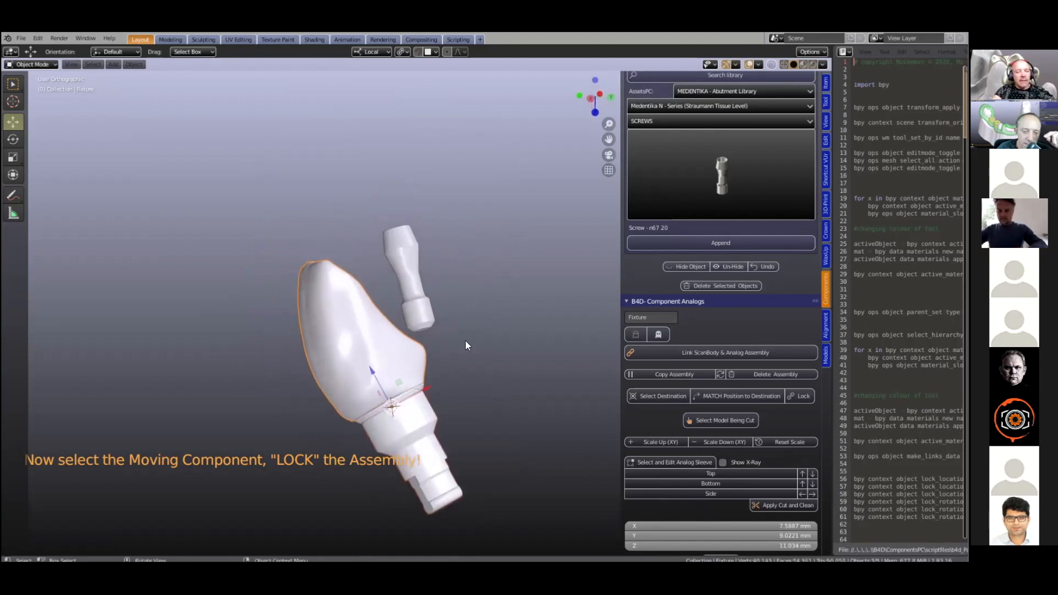
# Step: Make the Model collection visible through the collection visibility options for Implant Crowns
pyautogui.scroll(-8, 727, 458)
pyautogui.scroll(3, 733, 481)
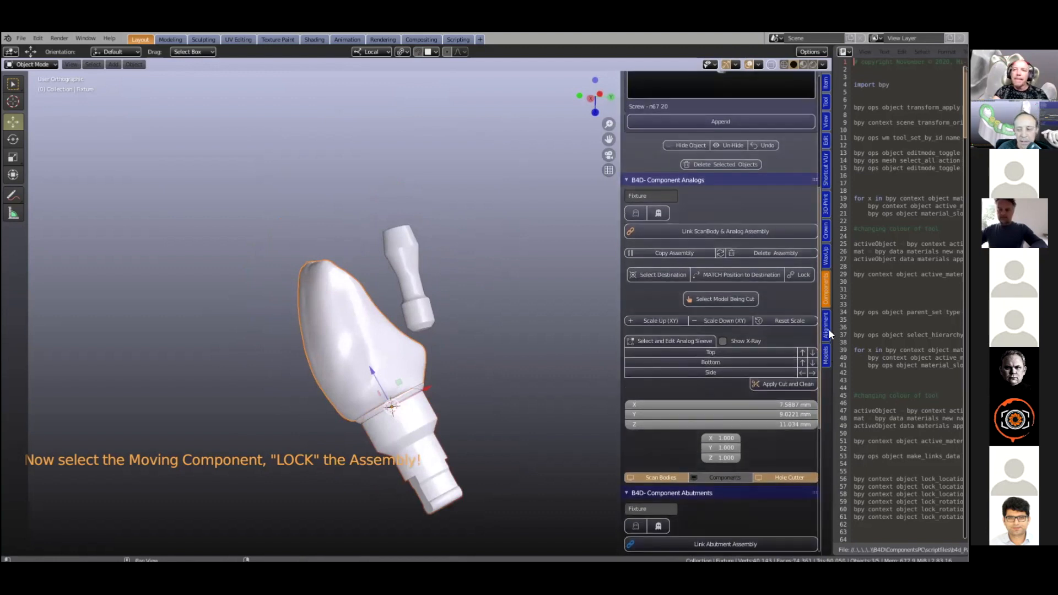
pyautogui.click(823, 236)
pyautogui.scroll(-10, 747, 403)
pyautogui.scroll(-15, 746, 399)
pyautogui.scroll(-15, 746, 401)
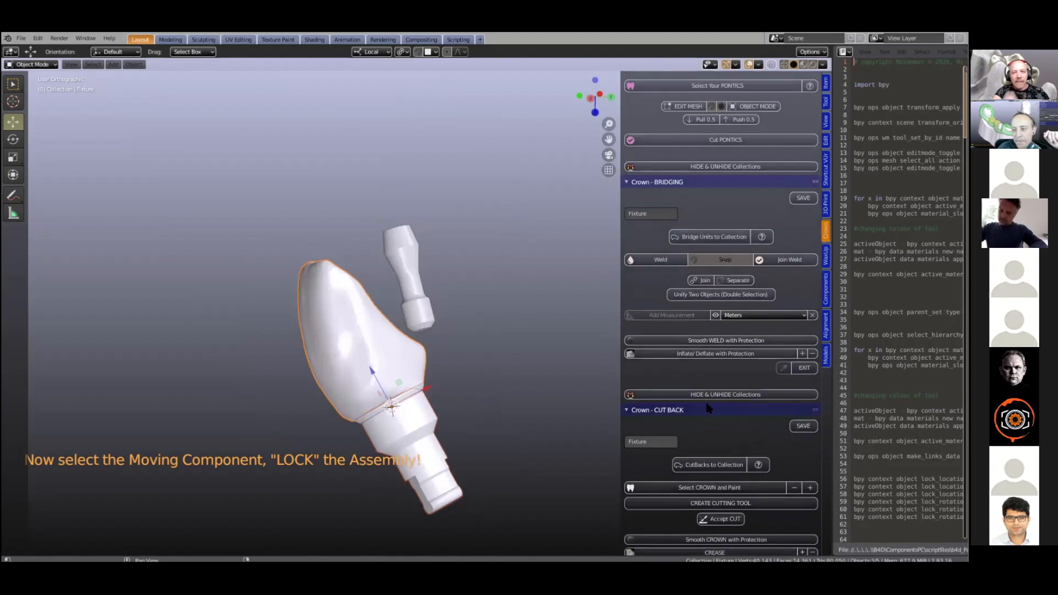
pyautogui.scroll(-10, 729, 389)
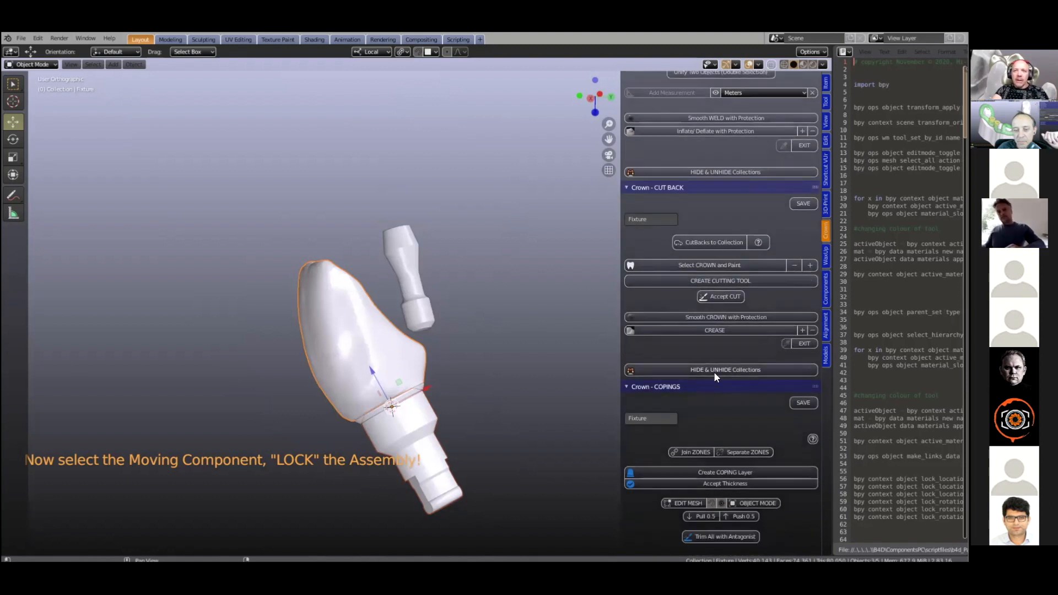
pyautogui.scroll(-8, 717, 378)
pyautogui.scroll(-6, 725, 390)
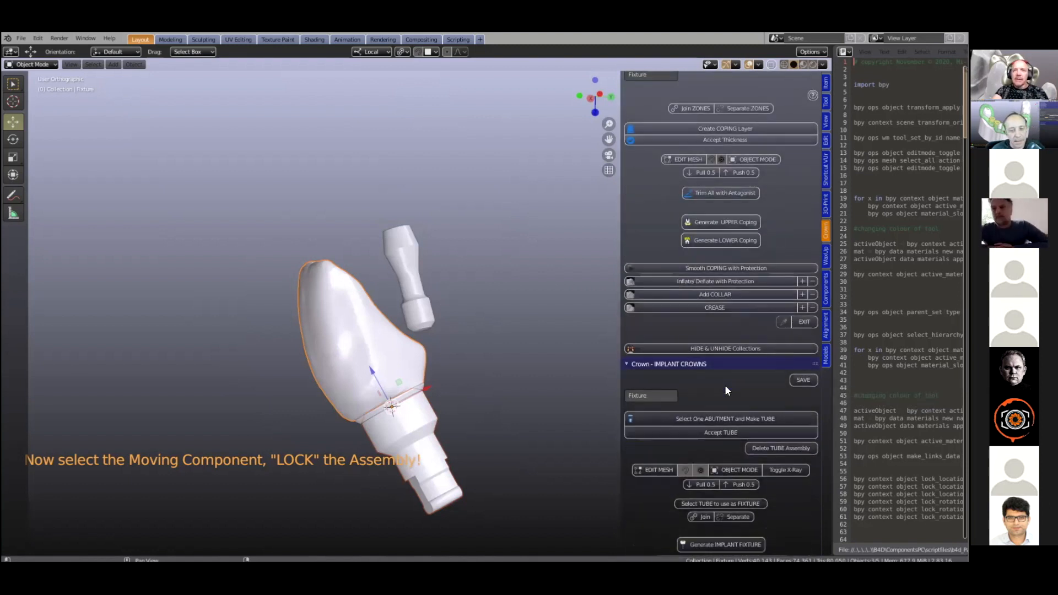
pyautogui.scroll(-8, 719, 339)
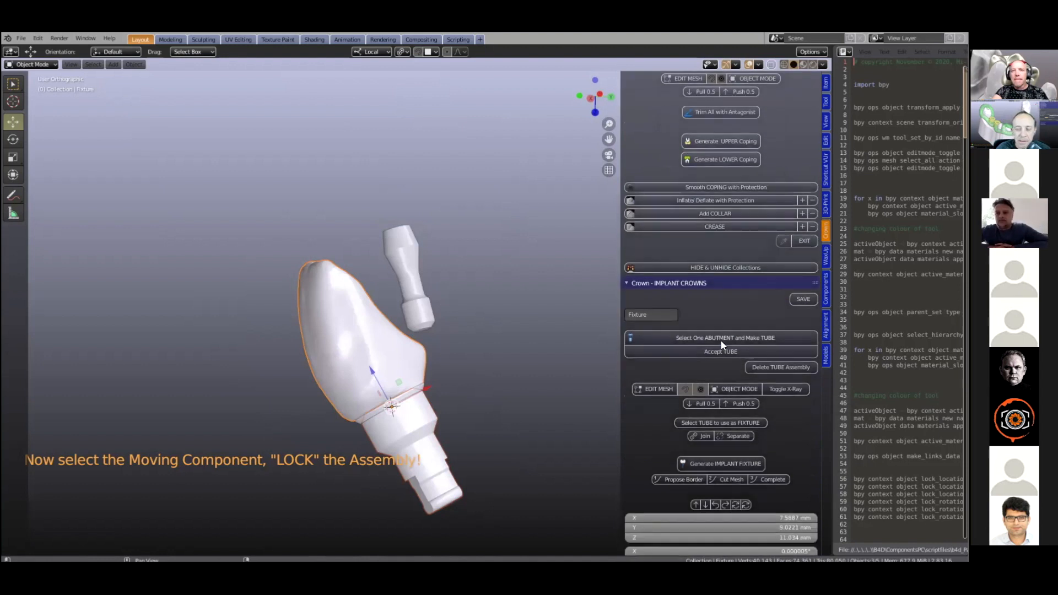
pyautogui.scroll(-5, 720, 343)
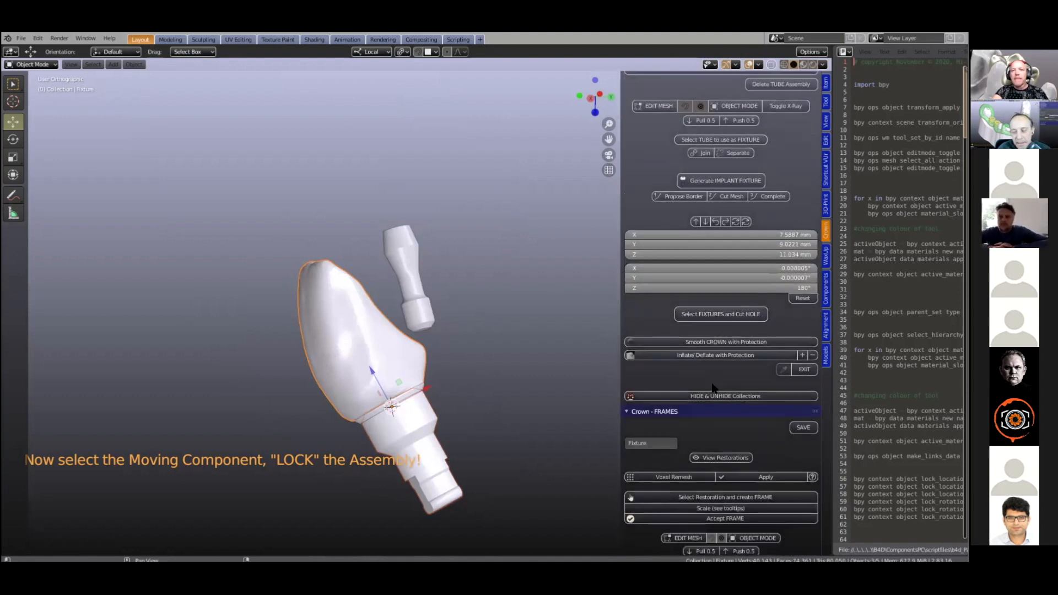
pyautogui.click(720, 396)
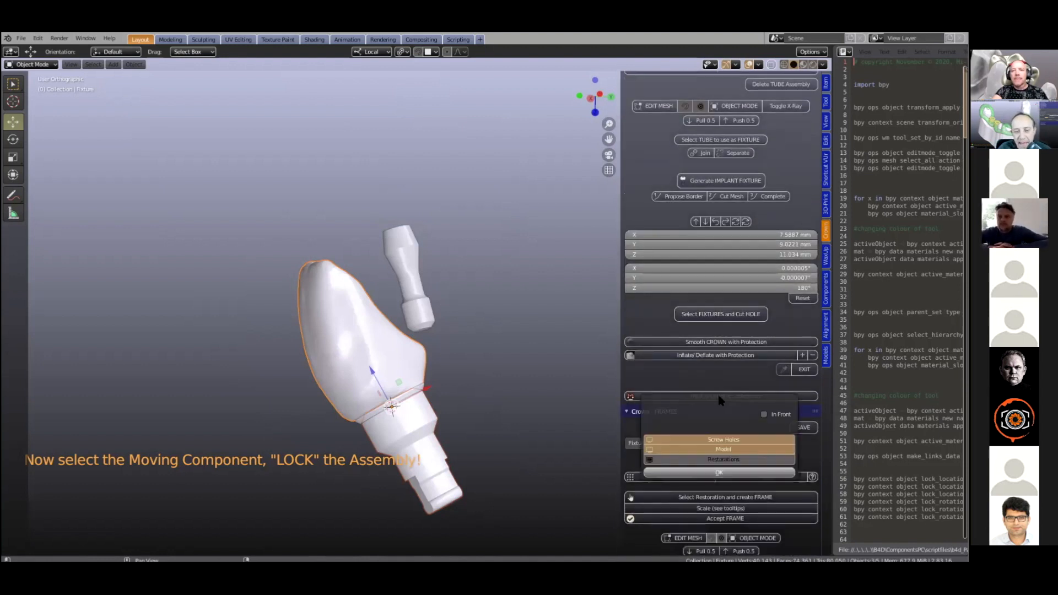
pyautogui.click(718, 449)
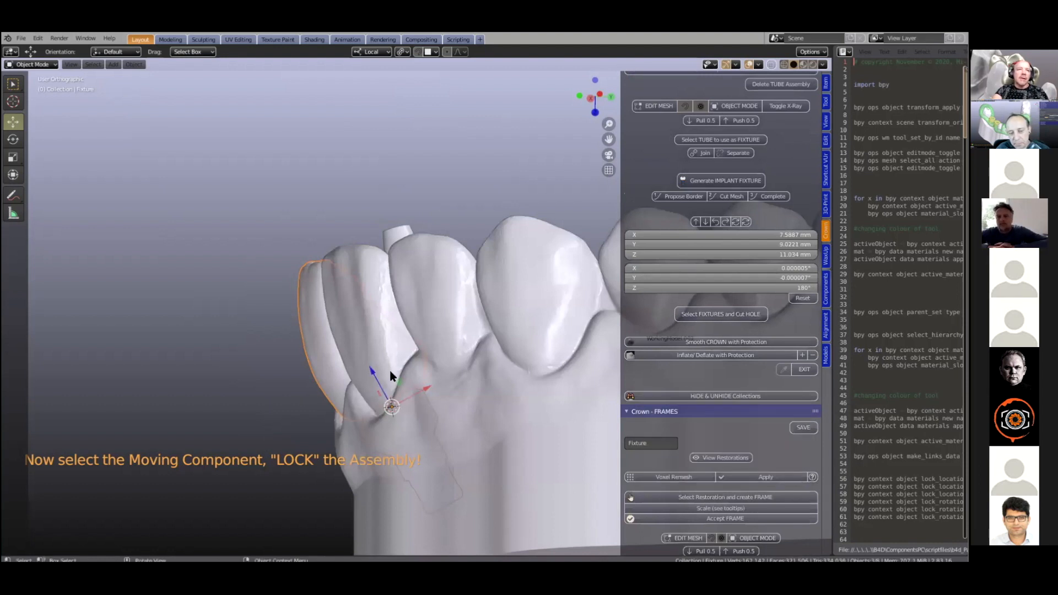
# Step: Examine the crown's margin against the gum of the working model from the front and back, selecting the TiBase abutment there
pyautogui.click(368, 325)
pyautogui.moveTo(378, 350); pyautogui.dragTo(378, 302, button='middle')
pyautogui.scroll(3, 378, 302)
pyautogui.moveTo(446, 338); pyautogui.dragTo(456, 324, button='middle')
pyautogui.scroll(4, 487, 331)
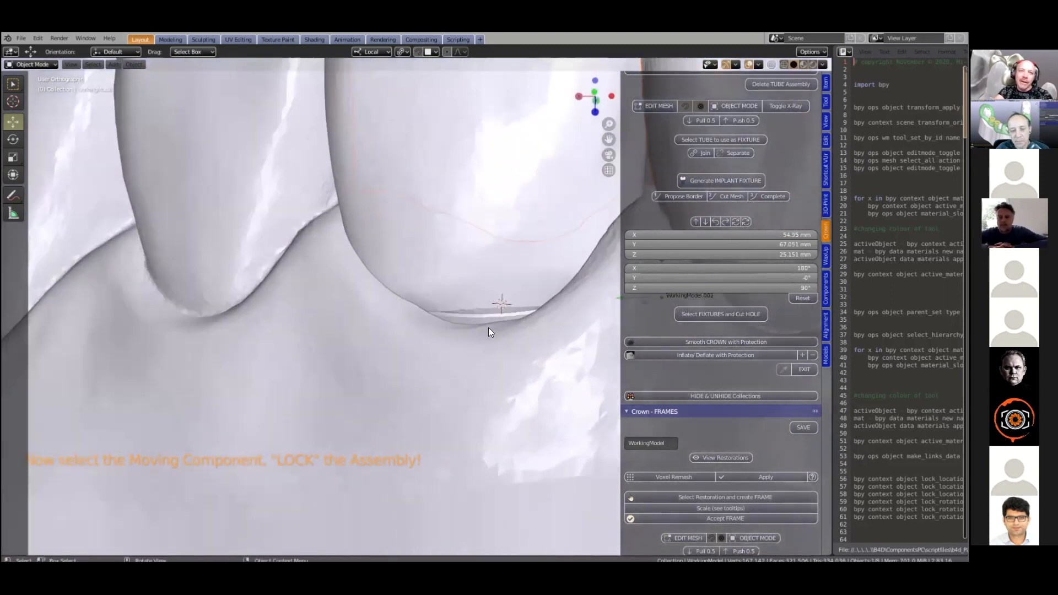
pyautogui.click(521, 323)
pyautogui.scroll(-4, 520, 338)
pyautogui.moveTo(520, 337); pyautogui.dragTo(314, 390, button='middle')
pyautogui.moveTo(434, 338); pyautogui.dragTo(435, 315, button='middle')
pyautogui.scroll(-2, 364, 172)
pyautogui.scroll(-1, 366, 174)
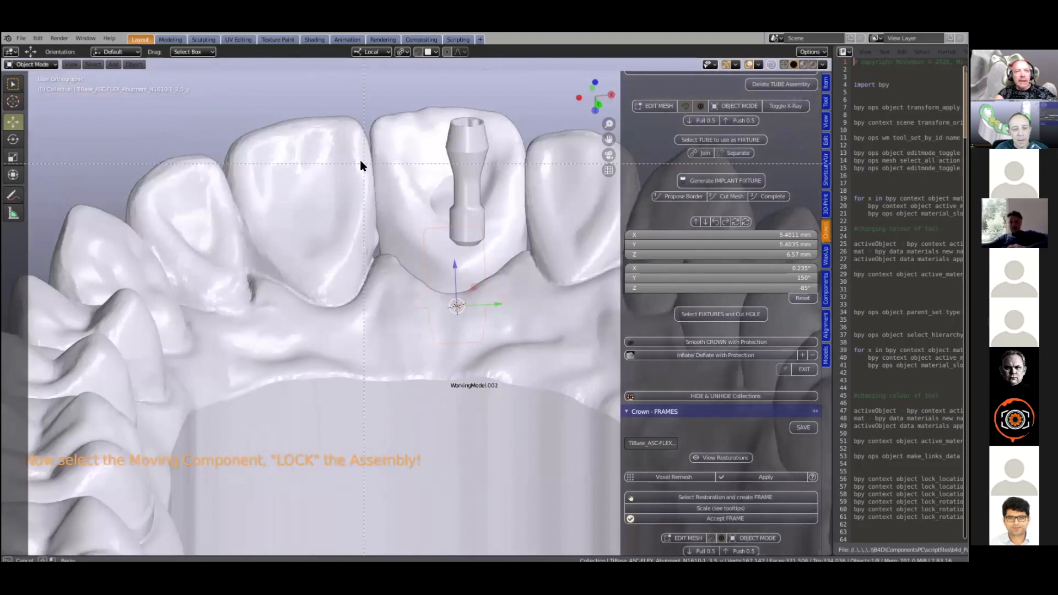
# Step: Clip the view to a box around the crown's gum margin and select the working model in the cross-section
pyautogui.press('b')
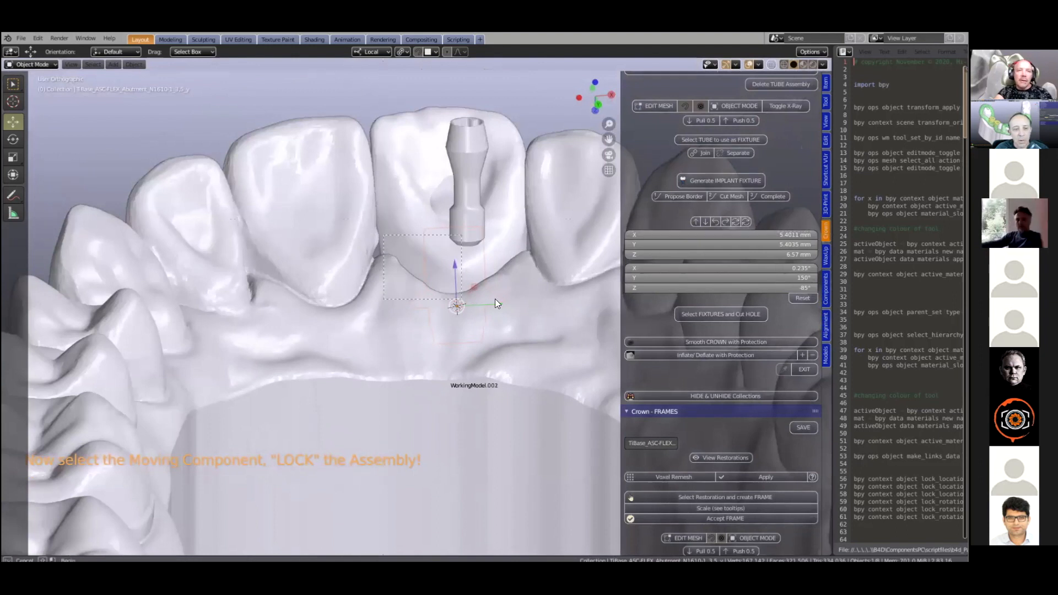
pyautogui.moveTo(525, 312); pyautogui.dragTo(528, 316)
pyautogui.moveTo(470, 314); pyautogui.dragTo(326, 330, button='middle')
pyautogui.scroll(5, 454, 234)
pyautogui.scroll(-3, 502, 243)
pyautogui.scroll(5, 439, 220)
pyautogui.click(447, 203)
pyautogui.click(326, 331)
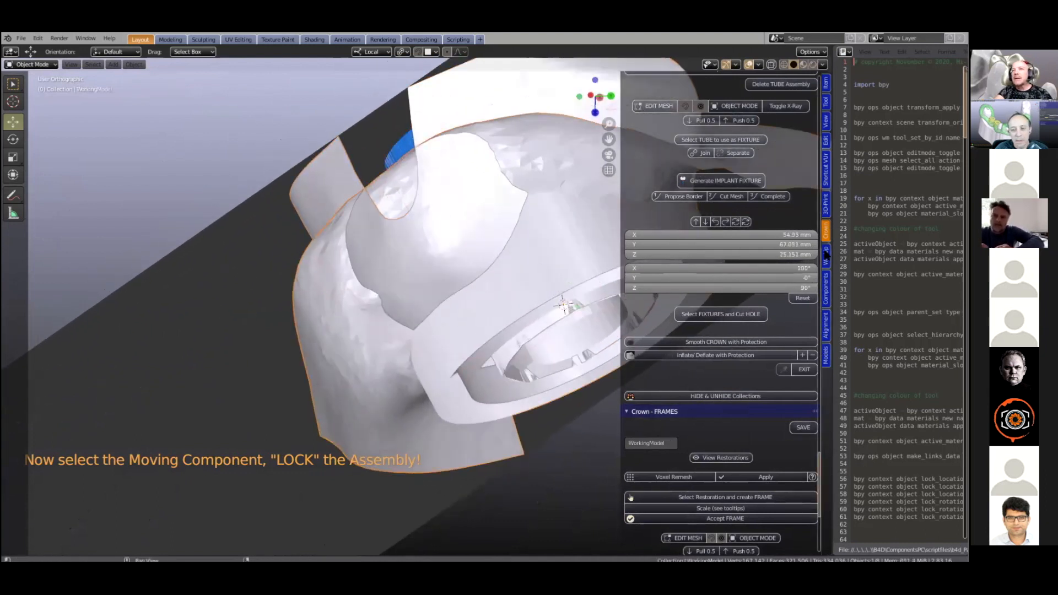
# Step: Colour the working model pale green (H 0.263, S 0.161, V 0.936) and select the crown
pyautogui.click(825, 254)
pyautogui.click(780, 431)
pyautogui.click(786, 327)
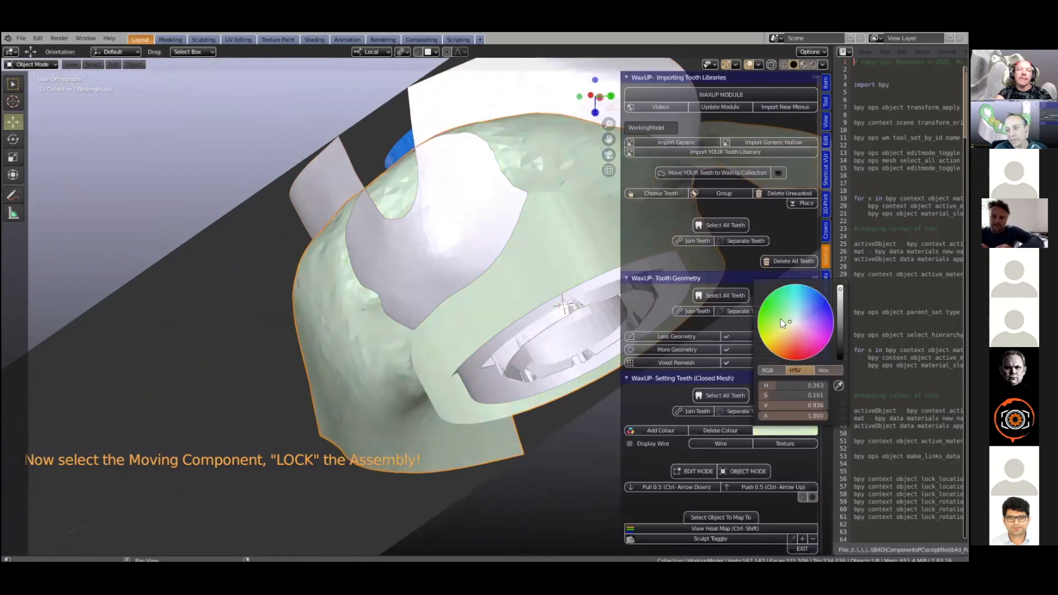
pyautogui.click(446, 263)
pyautogui.moveTo(445, 259); pyautogui.dragTo(447, 261, button='middle')
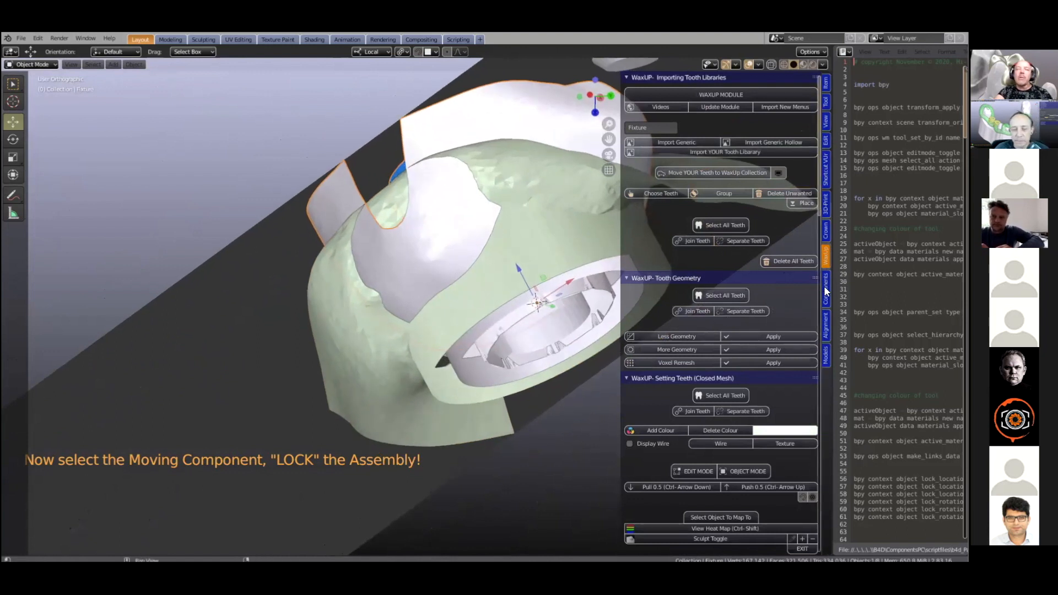
# Step: Sculpt back the crown's gum-side surface where it protrudes through the working model, using Inflate/Deflate with Protection, and exit sculpting
pyautogui.click(826, 231)
pyautogui.scroll(-10, 760, 310)
pyautogui.scroll(-15, 759, 312)
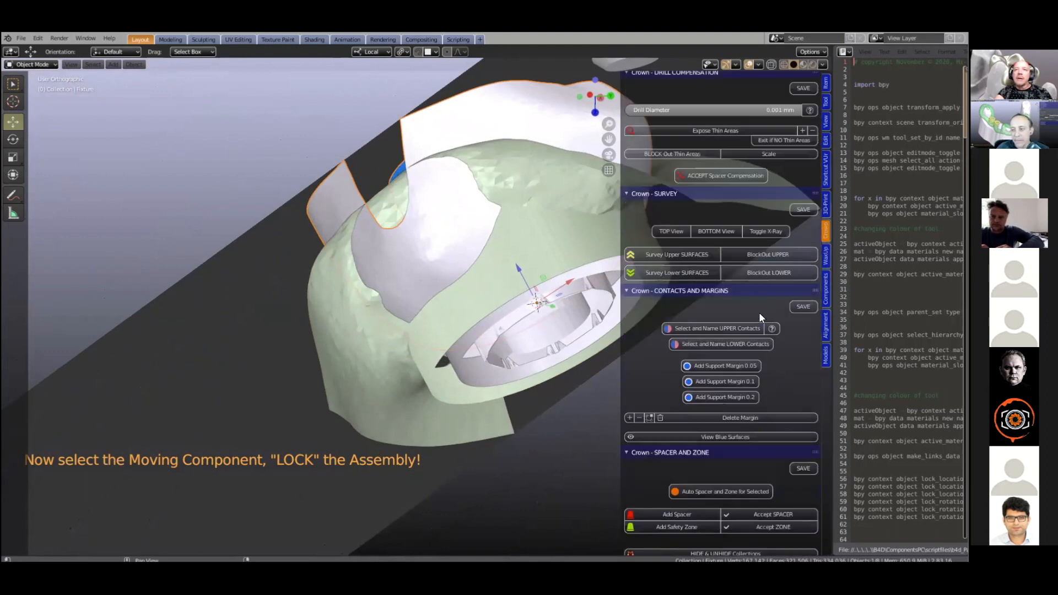
pyautogui.scroll(-20, 758, 312)
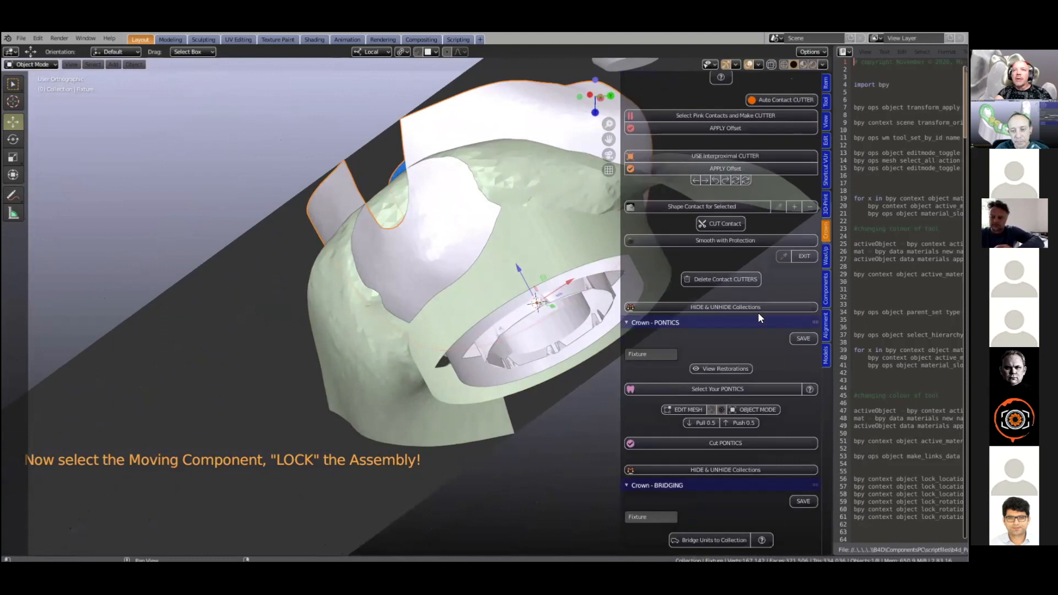
pyautogui.scroll(-12, 756, 311)
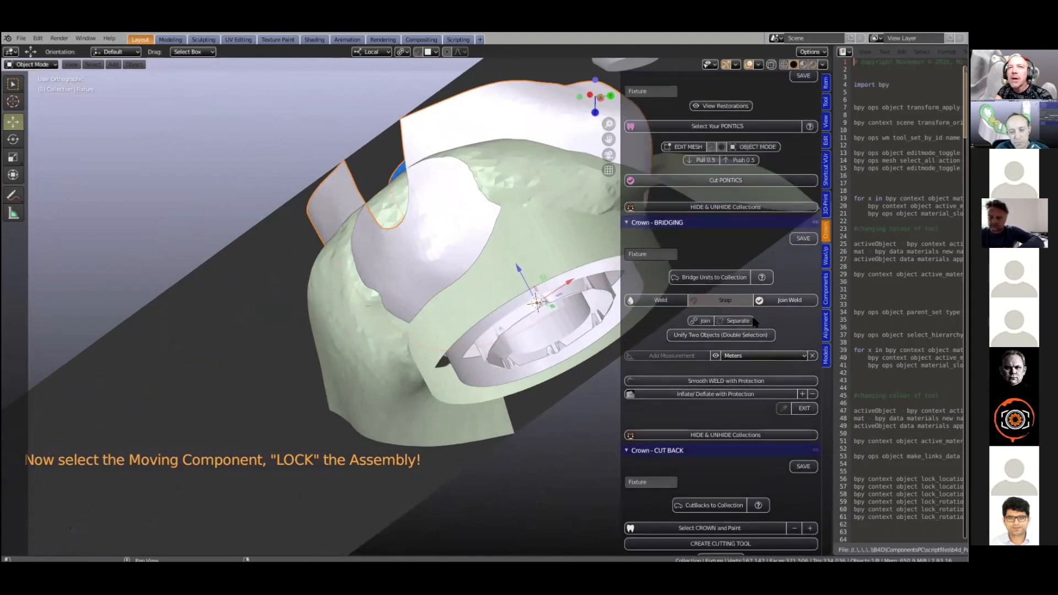
pyautogui.scroll(-15, 755, 321)
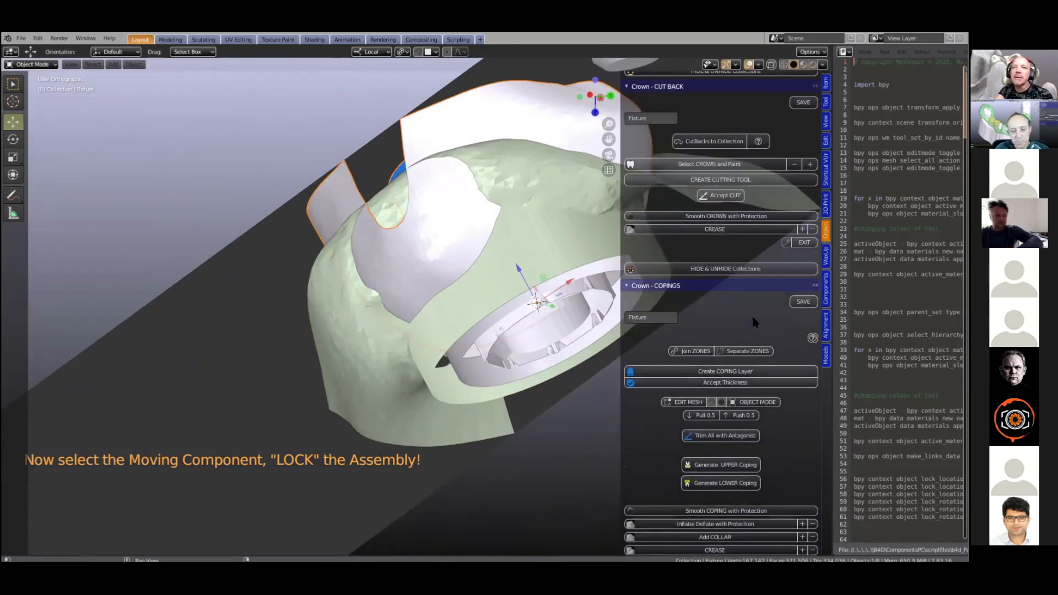
pyautogui.scroll(-10, 755, 322)
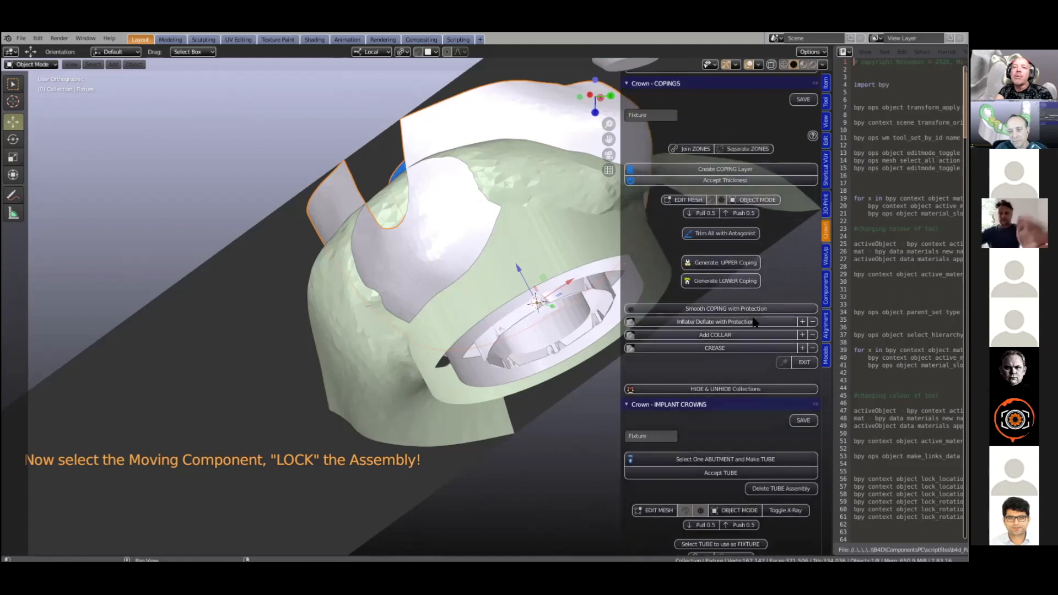
pyautogui.scroll(-5, 750, 320)
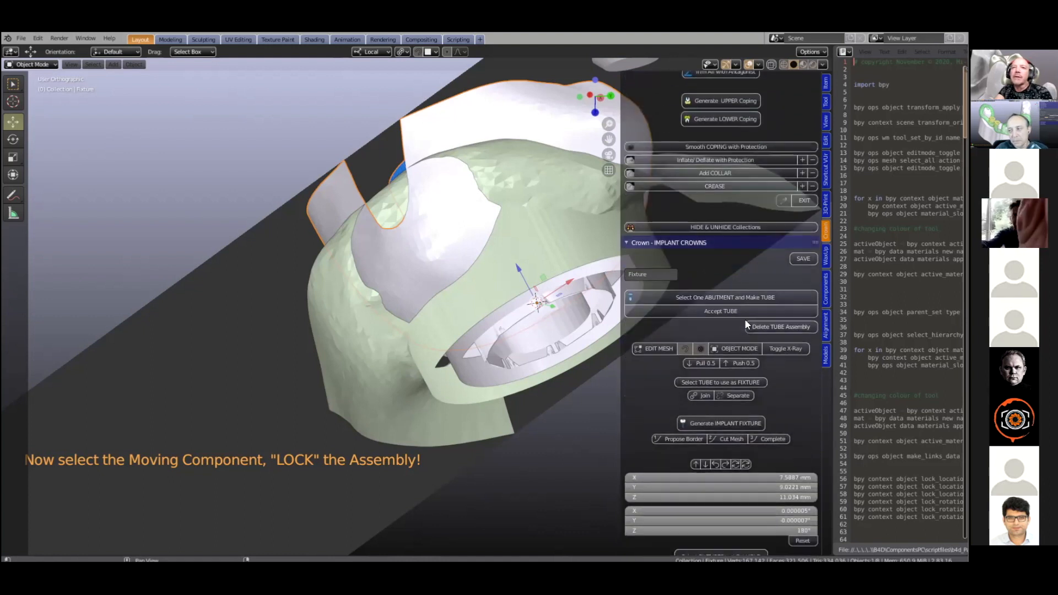
pyautogui.scroll(-2, 747, 324)
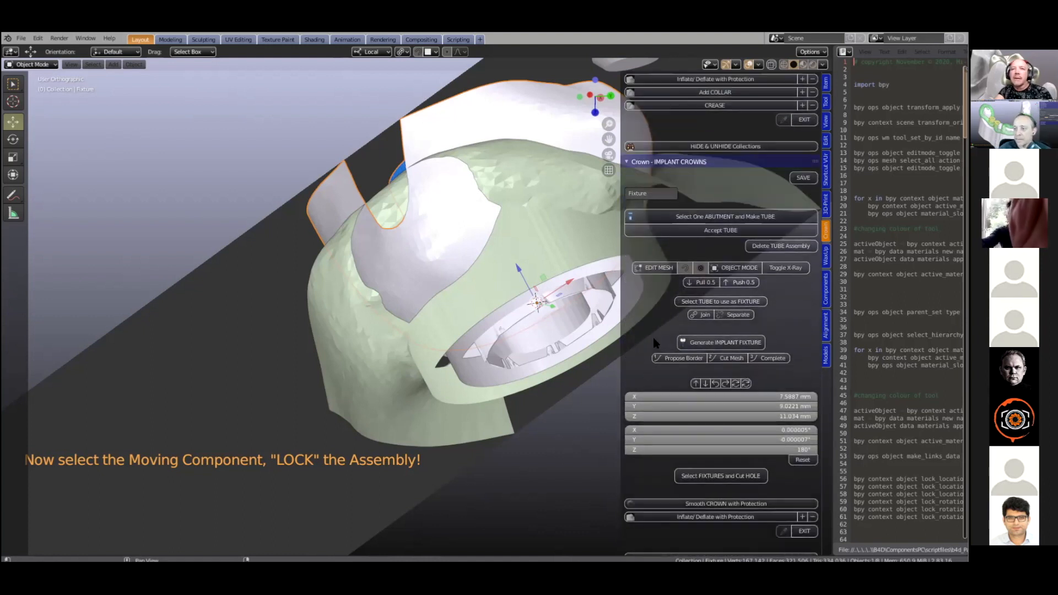
pyautogui.scroll(-4, 666, 340)
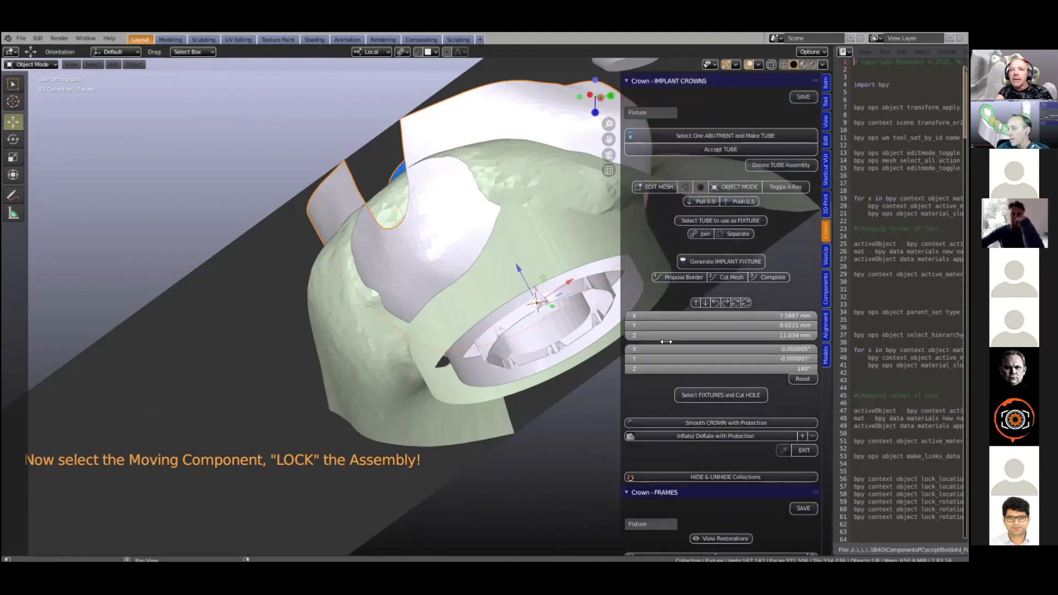
pyautogui.scroll(-2, 667, 342)
pyautogui.click(687, 396)
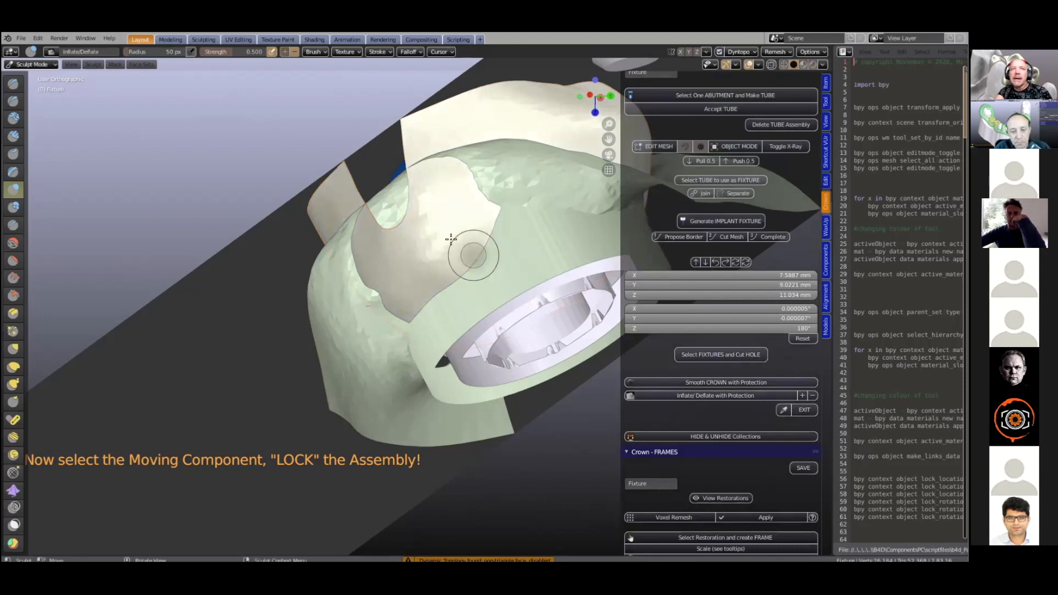
pyautogui.moveTo(449, 201)
pyautogui.keyDown('ctrl'); pyautogui.mouseDown(button='middle')
pyautogui.moveTo(456, 193)
pyautogui.moveTo(437, 248)
pyautogui.mouseUp(button='middle'); pyautogui.keyUp('ctrl')
pyautogui.moveTo(437, 249)
pyautogui.mouseDown()
pyautogui.moveTo(408, 290)
pyautogui.moveTo(444, 240)
pyautogui.moveTo(425, 236)
pyautogui.moveTo(403, 274)
pyautogui.moveTo(422, 240)
pyautogui.moveTo(442, 238)
pyautogui.moveTo(411, 284)
pyautogui.moveTo(436, 256)
pyautogui.moveTo(458, 260)
pyautogui.moveTo(405, 264)
pyautogui.moveTo(386, 286)
pyautogui.moveTo(430, 227)
pyautogui.moveTo(408, 244)
pyautogui.moveTo(415, 286)
pyautogui.moveTo(427, 254)
pyautogui.moveTo(380, 298)
pyautogui.moveTo(403, 281)
pyautogui.moveTo(419, 286)
pyautogui.mouseUp()
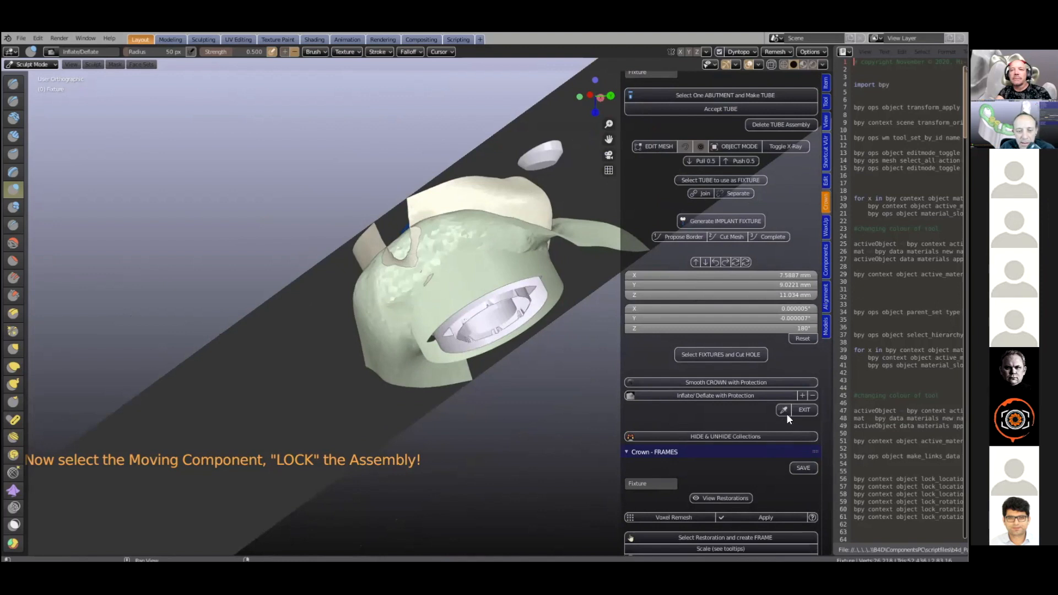
pyautogui.click(806, 410)
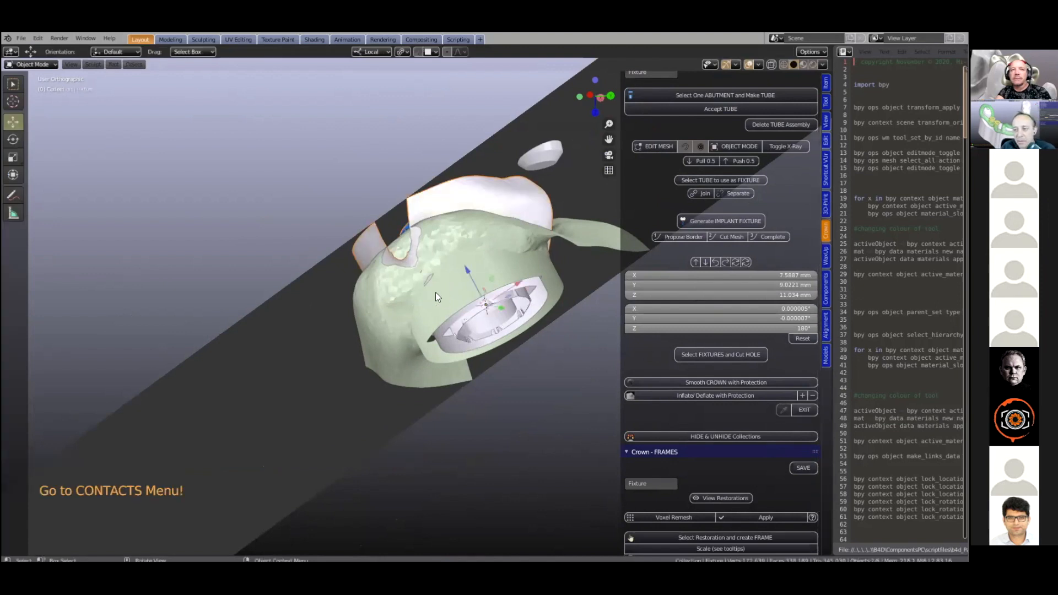
# Step: Remove the view clipping and examine the crown, its screw hole and gum margin from the back and front
pyautogui.moveTo(433, 312); pyautogui.dragTo(451, 319, button='middle')
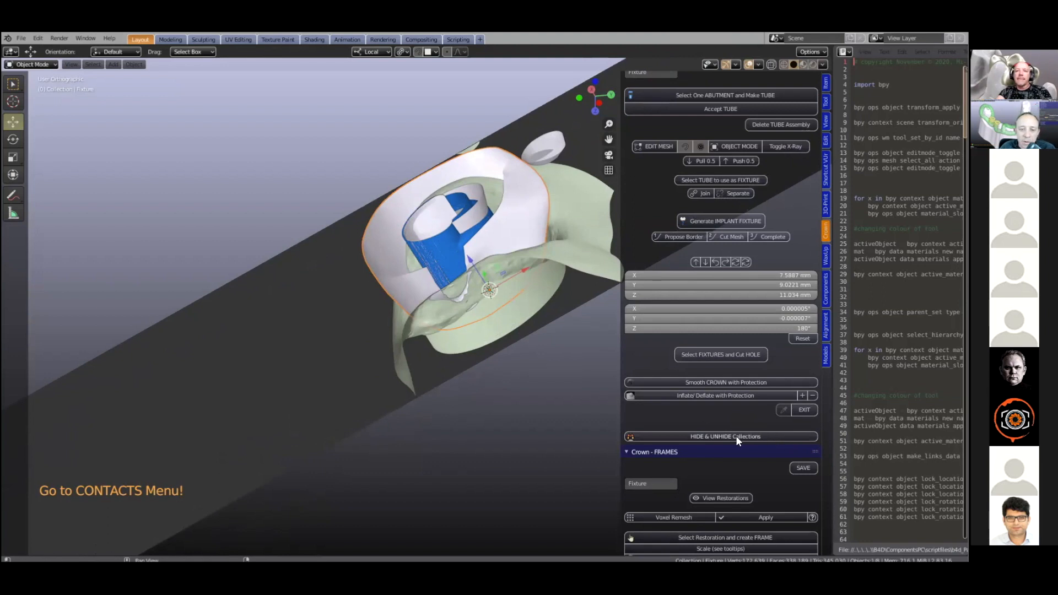
pyautogui.click(555, 395)
pyautogui.moveTo(554, 395); pyautogui.dragTo(511, 285, button='middle')
pyautogui.scroll(5, 356, 427)
pyautogui.scroll(10, 498, 245)
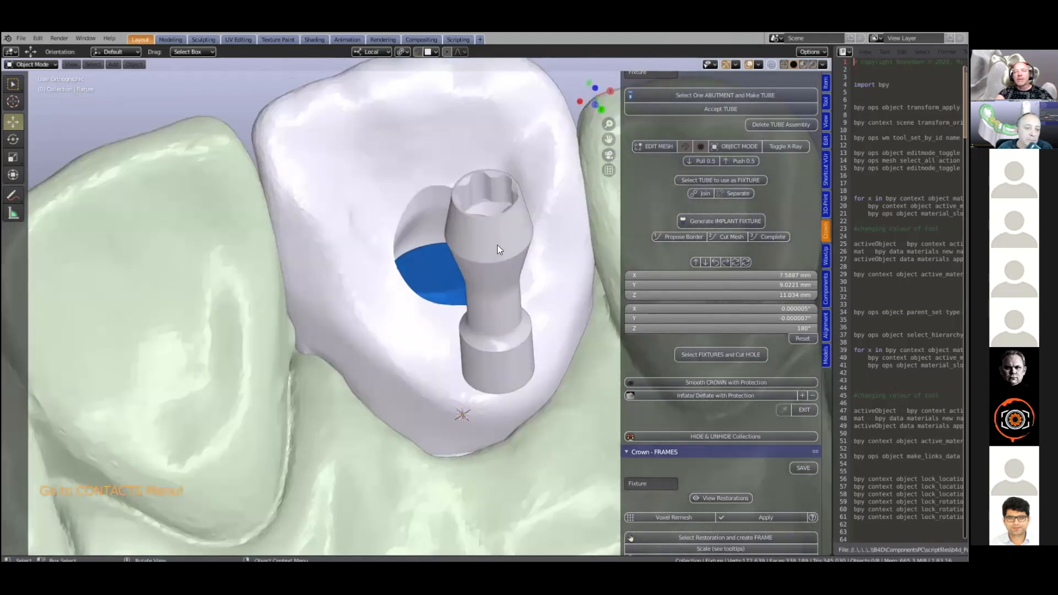
pyautogui.moveTo(502, 244); pyautogui.dragTo(448, 303, button='middle')
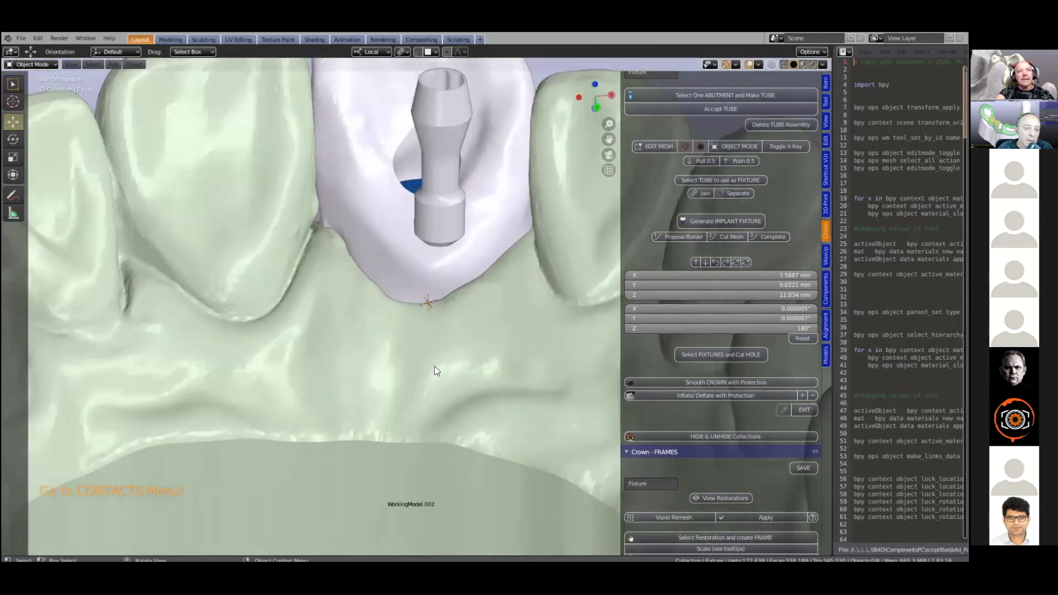
pyautogui.moveTo(434, 366); pyautogui.dragTo(482, 278, button='middle')
pyautogui.scroll(3, 483, 350)
pyautogui.scroll(-3, 470, 352)
pyautogui.moveTo(469, 356); pyautogui.dragTo(492, 398, button='middle')
pyautogui.scroll(3, 409, 352)
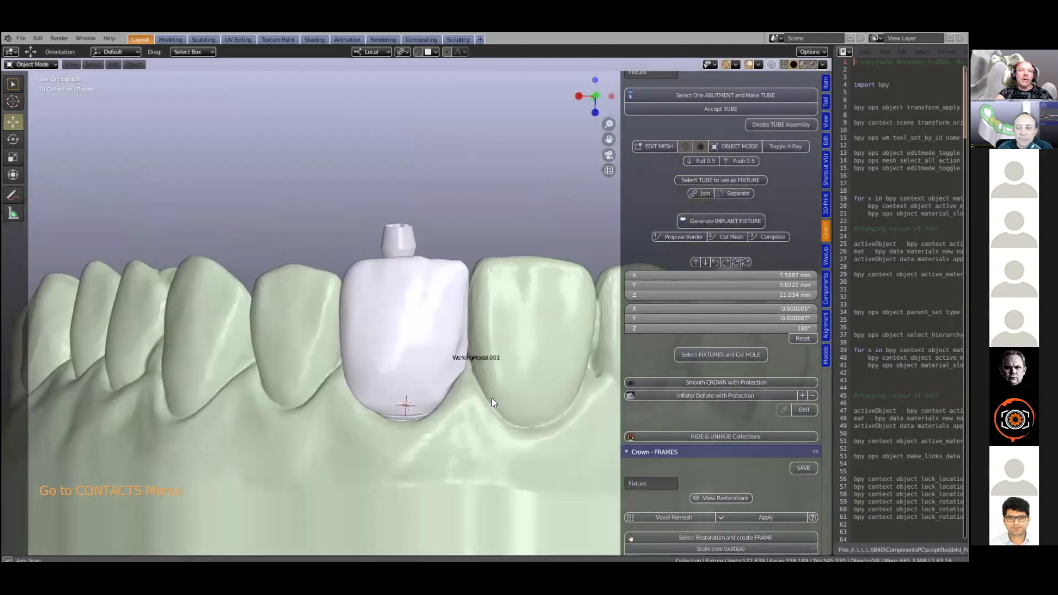
# Step: Select the working model, place the 3D cursor at the gum line of the larger tooth beside the crown and start surface Drawing
pyautogui.click(465, 378)
pyautogui.scroll(-3, 441, 361)
pyautogui.keyDown('shift'); pyautogui.moveTo(459, 361); pyautogui.dragTo(431, 340, button='middle'); pyautogui.keyUp('shift')
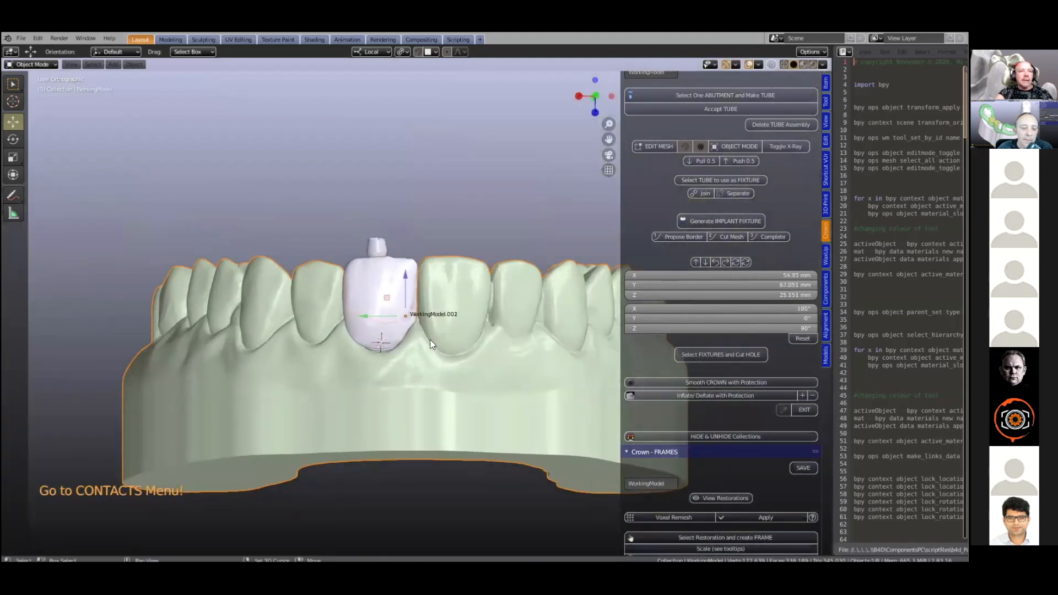
pyautogui.keyDown('shift'); pyautogui.rightClick(431, 342); pyautogui.keyUp('shift')
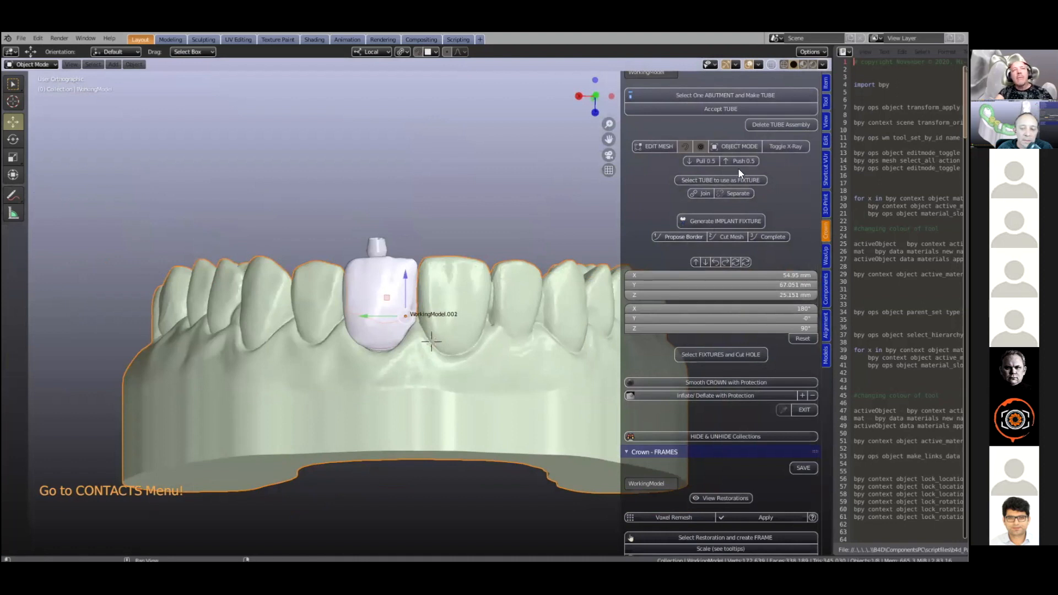
pyautogui.scroll(-15, 792, 319)
pyautogui.scroll(10, 731, 197)
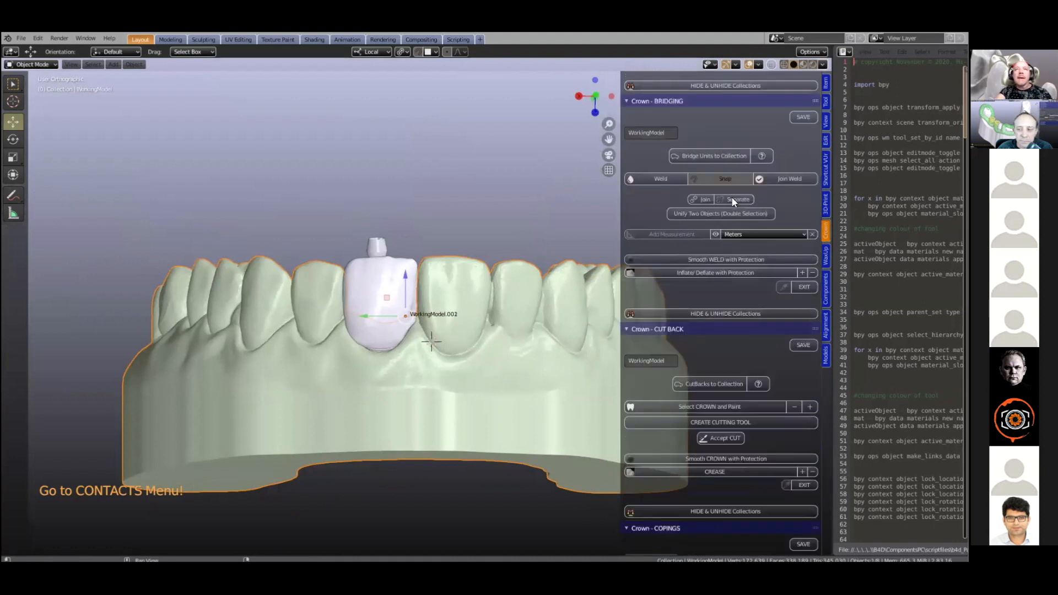
pyautogui.scroll(10, 729, 196)
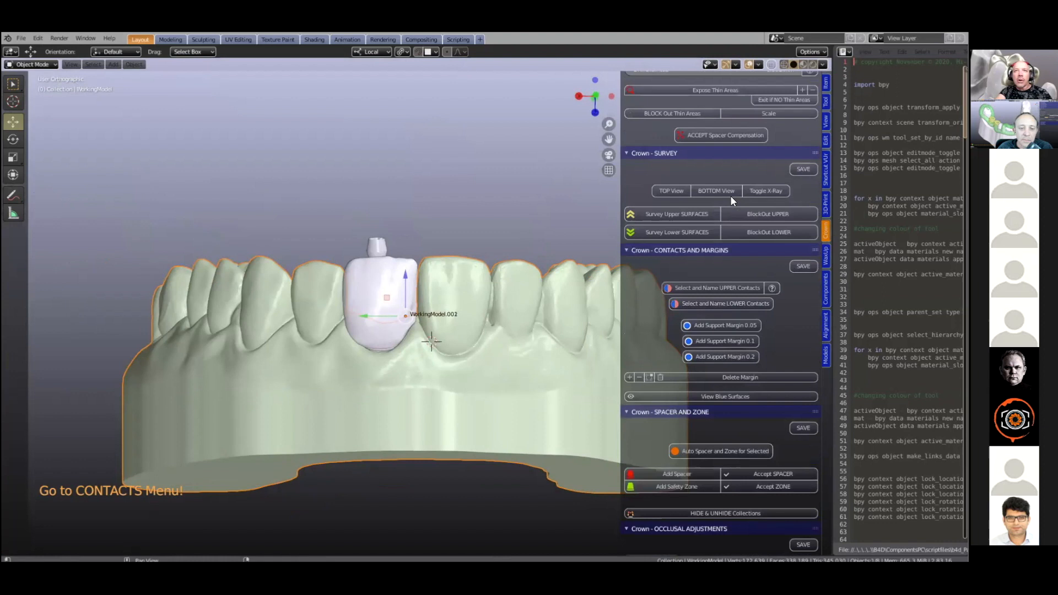
pyautogui.scroll(-6, 708, 259)
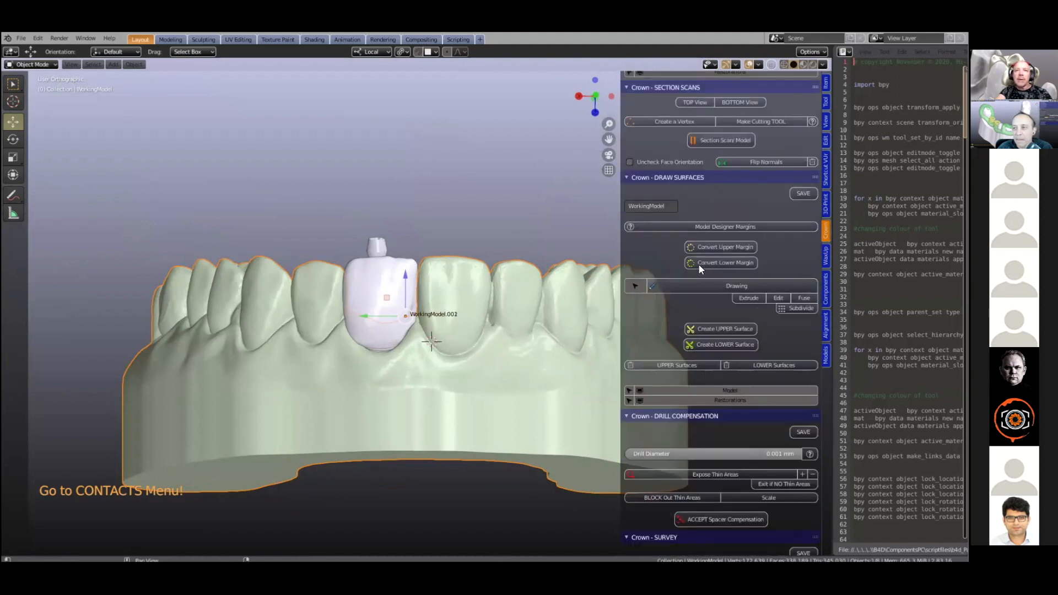
pyautogui.click(701, 268)
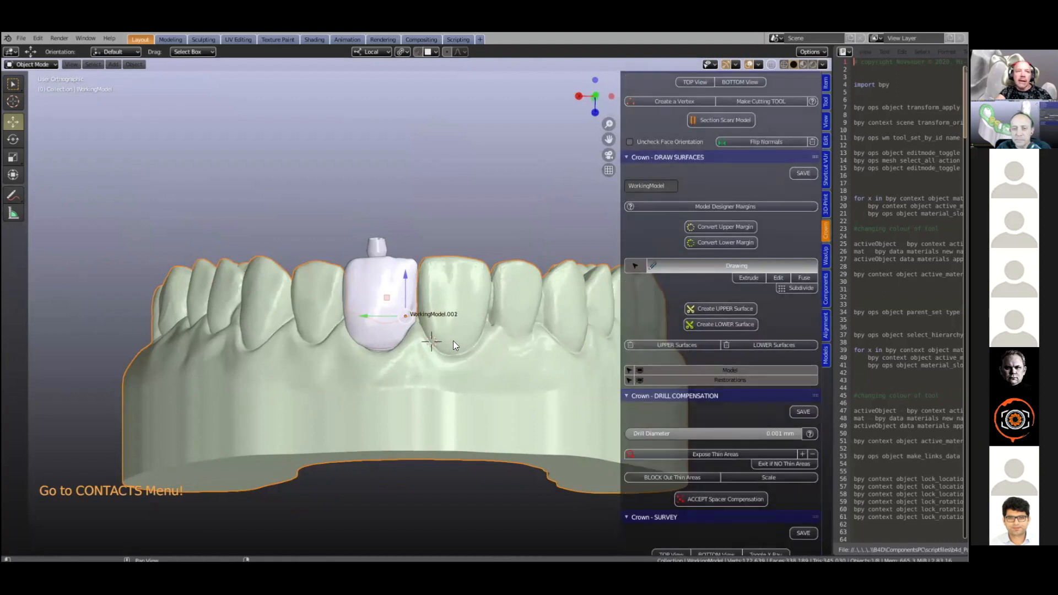
# Step: Draw the contact surface outline from the gum line across the front of the larger neighbouring tooth to its biting edge
pyautogui.press('e')
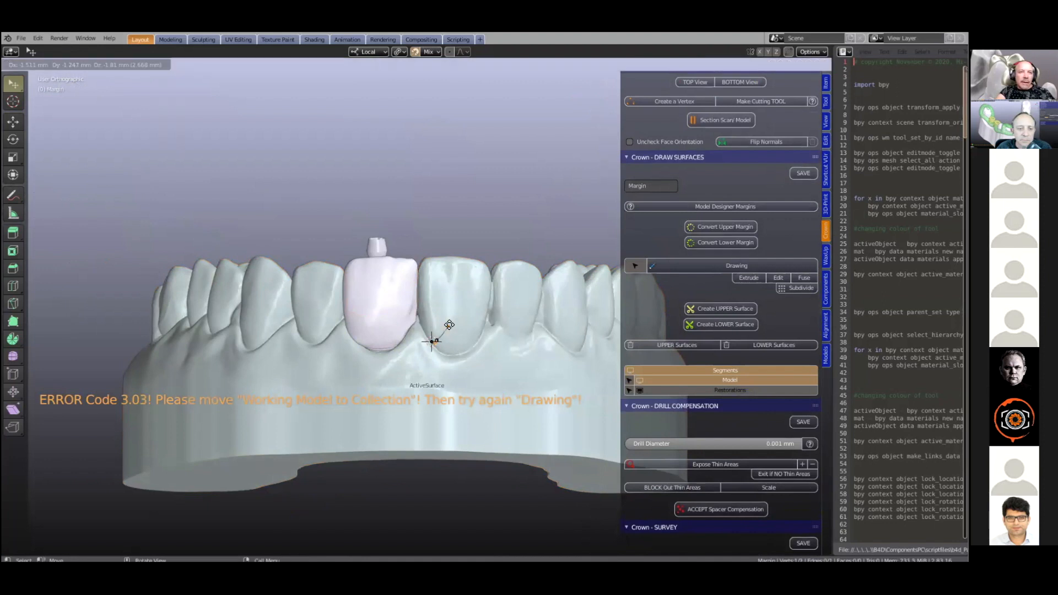
pyautogui.click(449, 324)
pyautogui.press('e')
pyautogui.click(466, 299)
pyautogui.press('e')
pyautogui.click(475, 279)
pyautogui.press('e')
pyautogui.click(480, 263)
pyautogui.moveTo(481, 262); pyautogui.dragTo(480, 266, button='middle')
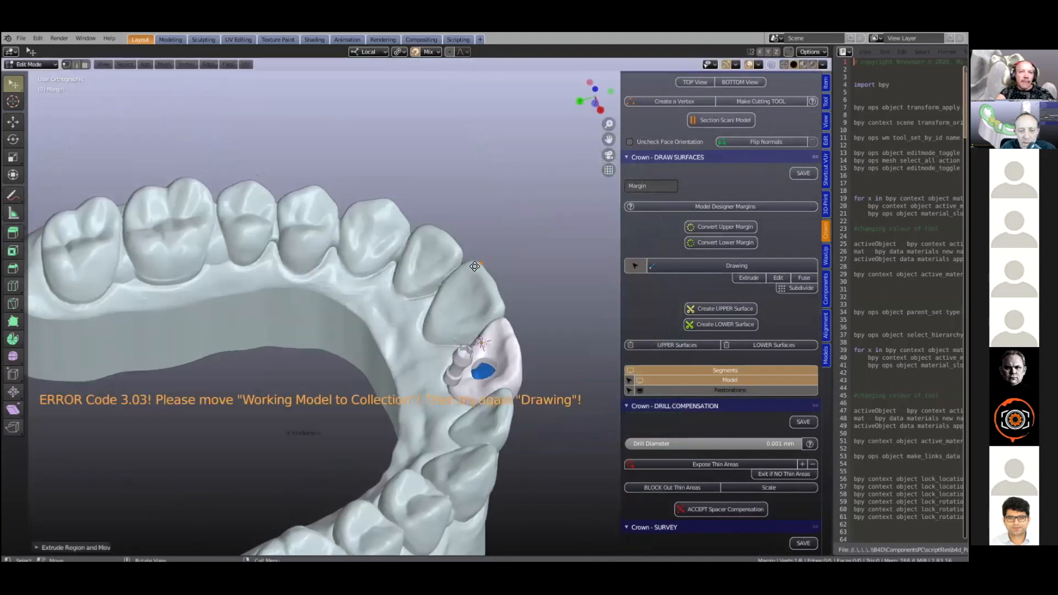
# Step: Continue the outline down the tooth's back and around to its starting point, and create an upper surface from it
pyautogui.press('e')
pyautogui.click(437, 338)
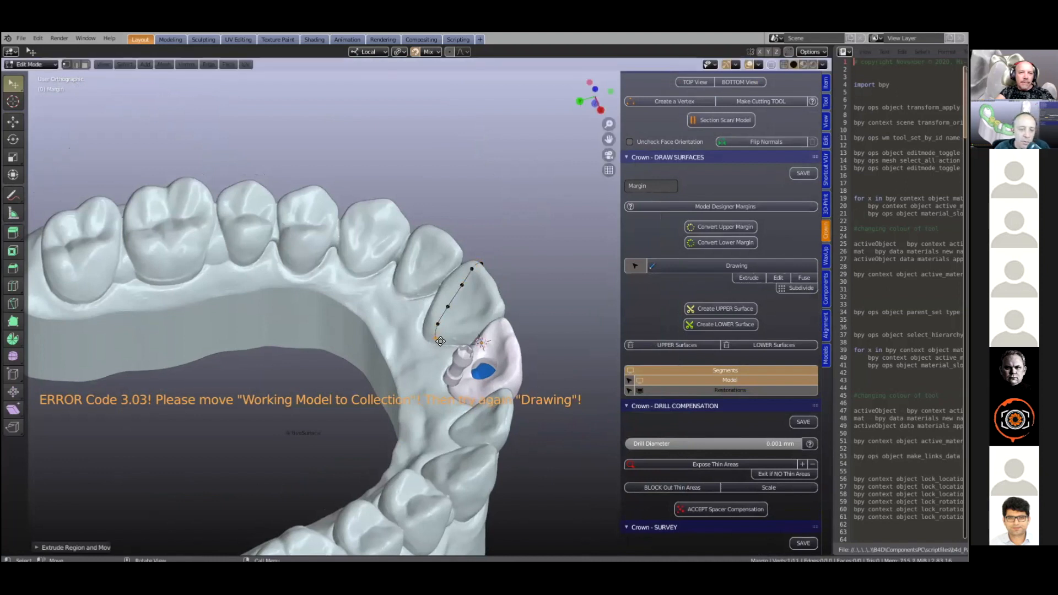
pyautogui.press('e')
pyautogui.click(446, 344)
pyautogui.press('e')
pyautogui.click(467, 344)
pyautogui.moveTo(574, 368); pyautogui.dragTo(474, 356, button='middle')
pyautogui.press('e')
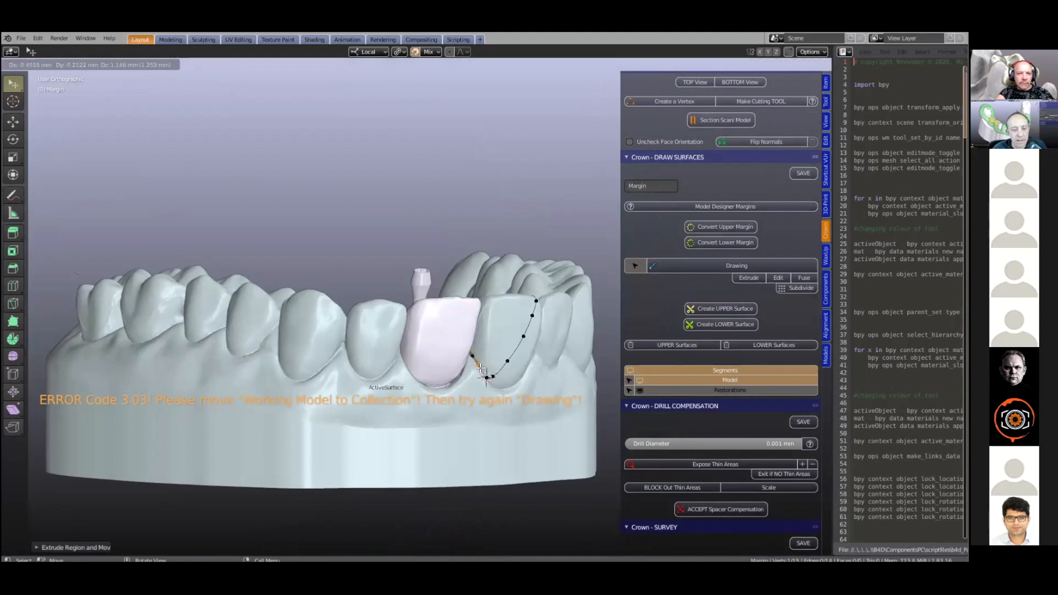
pyautogui.click(486, 378)
pyautogui.keyDown('shift'); pyautogui.moveTo(527, 332); pyautogui.dragTo(507, 342, button='middle'); pyautogui.keyUp('shift')
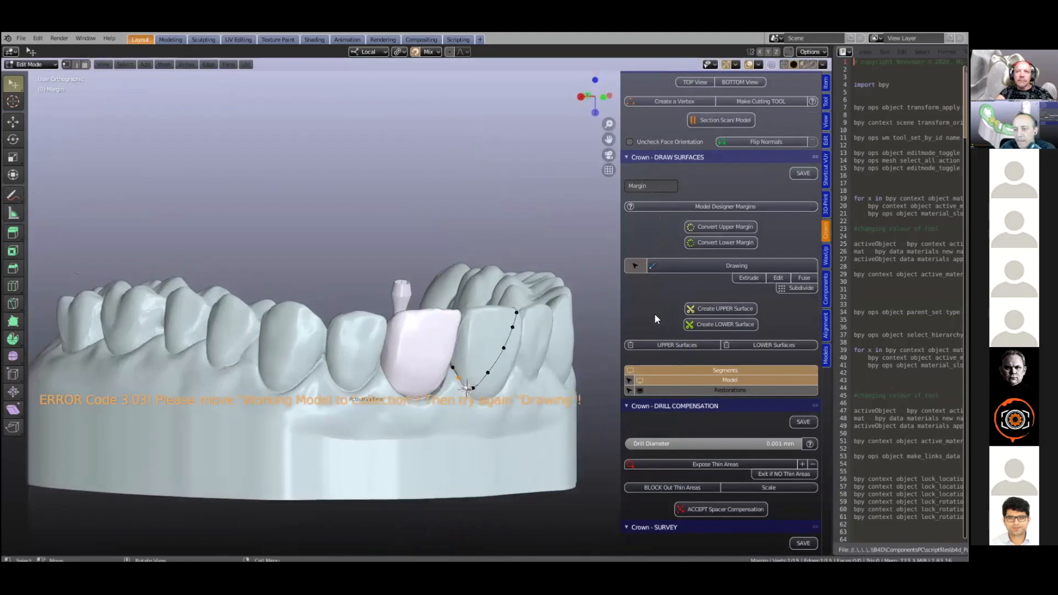
pyautogui.click(712, 311)
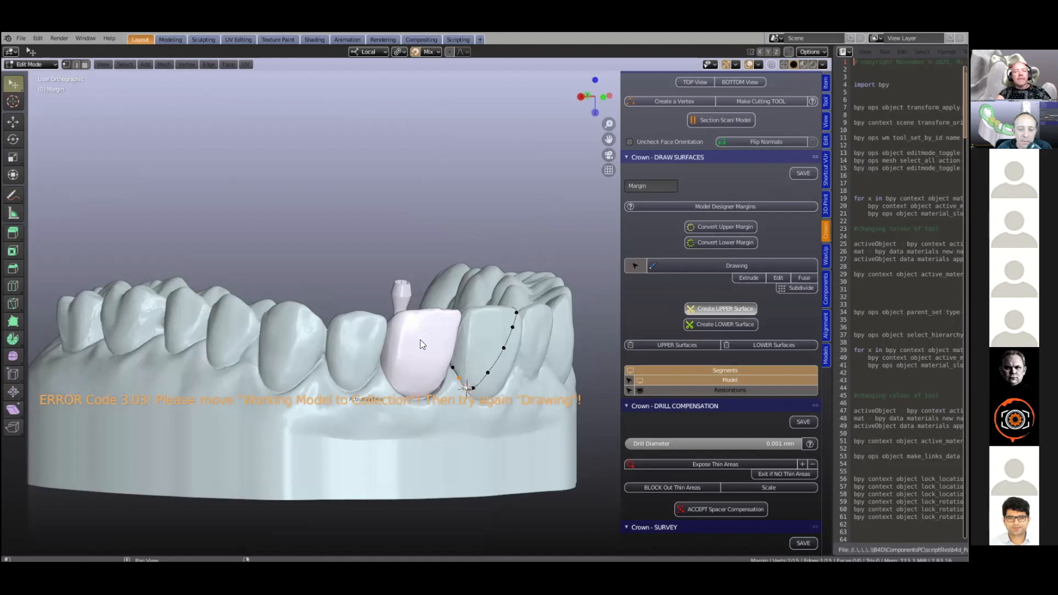
# Step: Start a second outline at the biting edge of the tooth on the crown's other side and draw it down the front to the crown contact
pyautogui.moveTo(435, 337); pyautogui.dragTo(338, 318, button='middle')
pyautogui.click(337, 317)
pyautogui.keyDown('shift'); pyautogui.moveTo(402, 284); pyautogui.dragTo(432, 254, button='middle'); pyautogui.keyUp('shift')
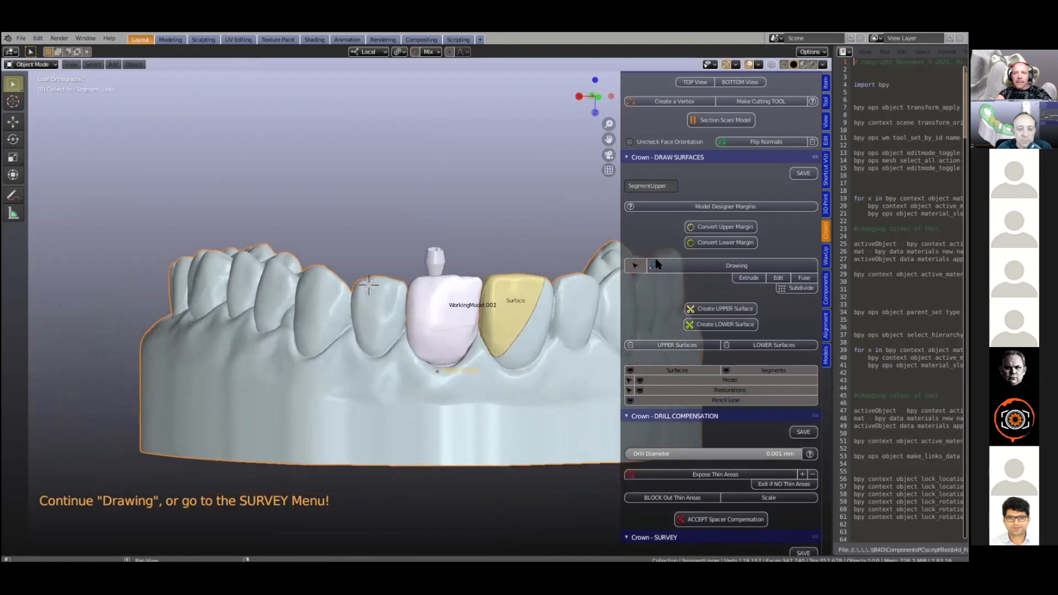
pyautogui.click(668, 265)
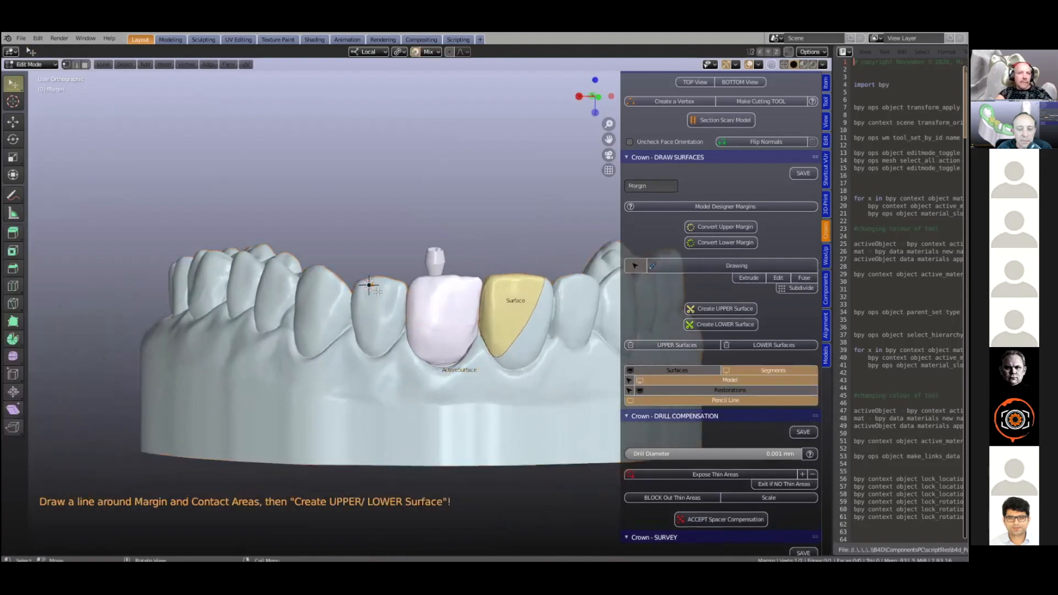
pyautogui.press('e')
pyautogui.click(375, 303)
pyautogui.press('e')
pyautogui.click(379, 319)
pyautogui.press('e')
pyautogui.click(386, 330)
pyautogui.press('e')
pyautogui.click(394, 332)
pyautogui.press('e')
pyautogui.click(402, 329)
# Step: Continue the second outline around the back of the tooth and up to its biting edge
pyautogui.moveTo(403, 329); pyautogui.dragTo(374, 342, button='middle')
pyautogui.scroll(3, 370, 317)
pyautogui.press('e')
pyautogui.click(420, 354)
pyautogui.press('e')
pyautogui.click(440, 349)
pyautogui.press('e')
pyautogui.click(451, 329)
pyautogui.press('e')
pyautogui.click(453, 294)
pyautogui.press('e')
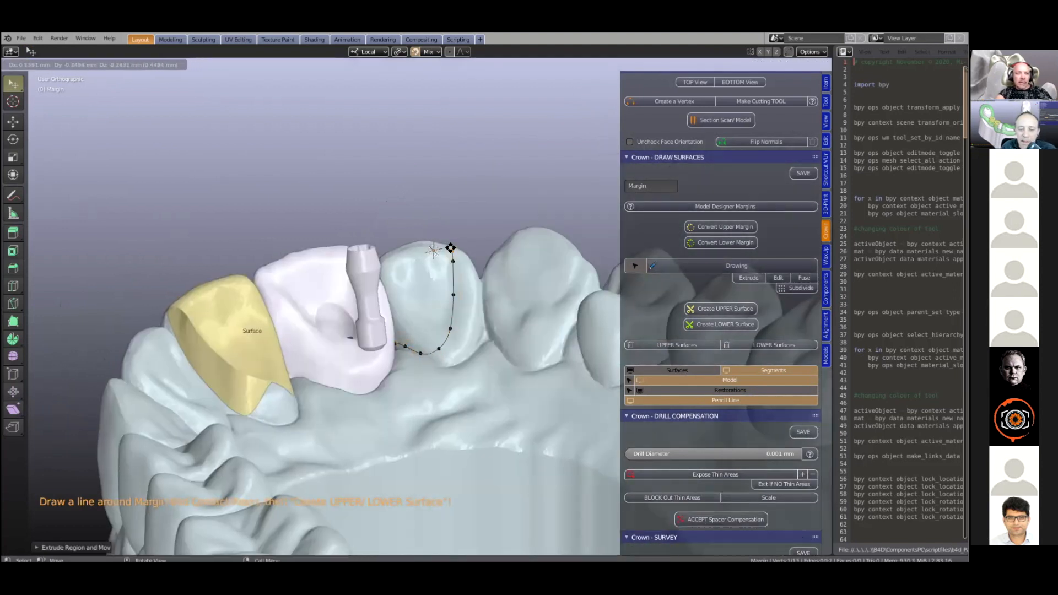
pyautogui.click(450, 248)
# Step: Close the second outline on the tooth's front into an upper surface and select both contact surfaces
pyautogui.moveTo(450, 248); pyautogui.dragTo(437, 311, button='middle')
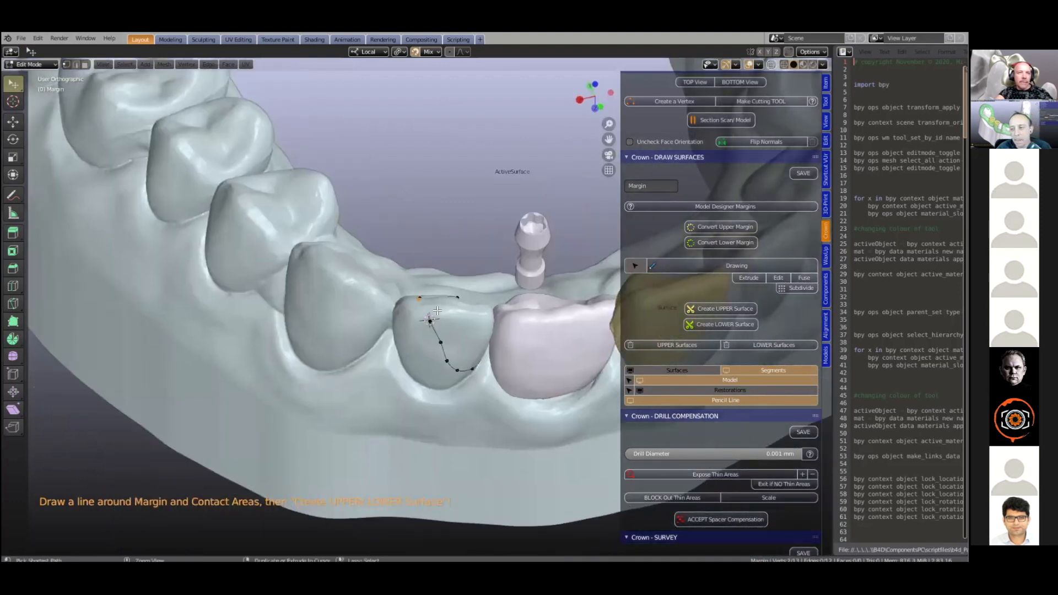
pyautogui.press('e')
pyautogui.click(424, 309)
pyautogui.keyDown('shift'); pyautogui.click(430, 320); pyautogui.keyUp('shift')
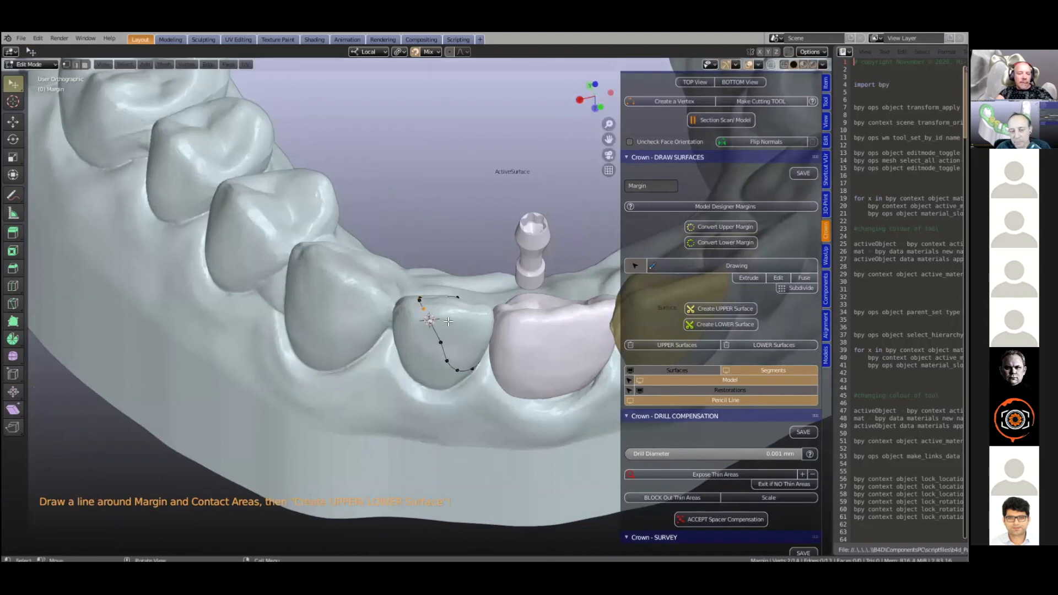
pyautogui.moveTo(334, 348); pyautogui.dragTo(385, 329, button='middle')
pyautogui.scroll(2, 336, 335)
pyautogui.click(722, 309)
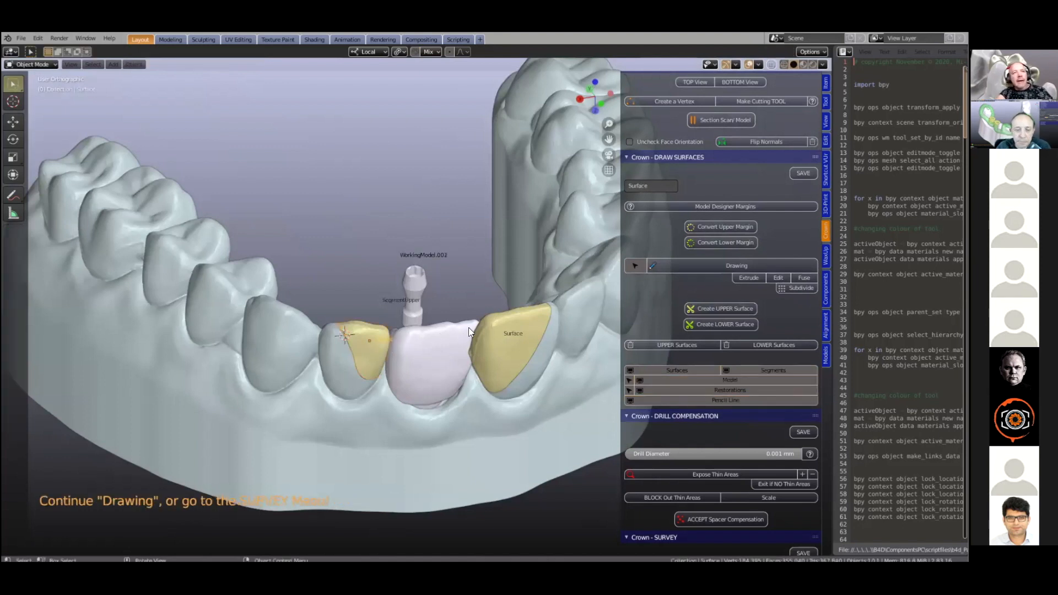
pyautogui.keyDown('shift'); pyautogui.click(511, 336); pyautogui.keyUp('shift')
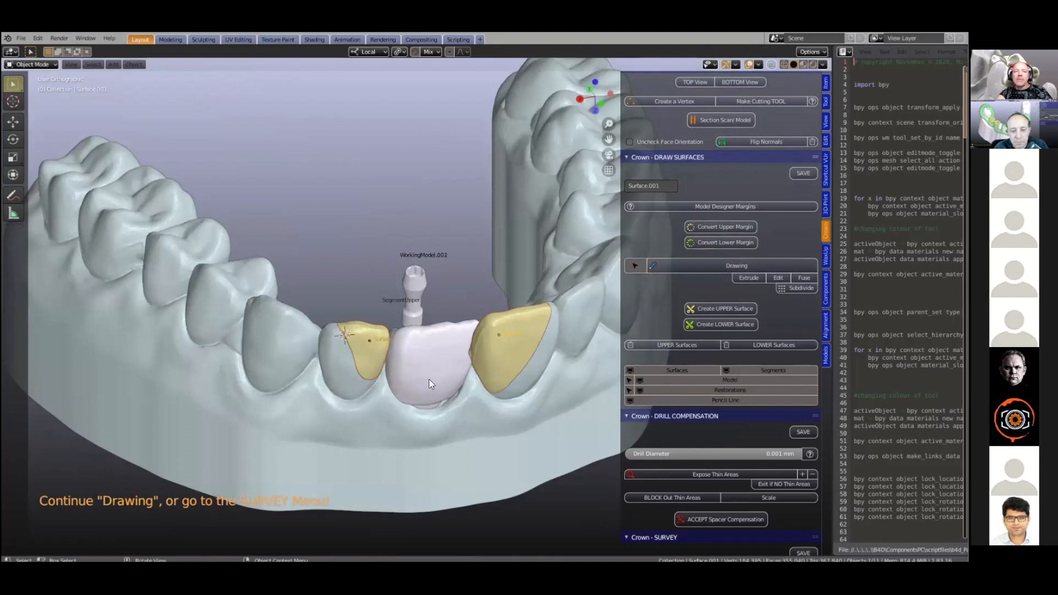
pyautogui.scroll(3, 440, 394)
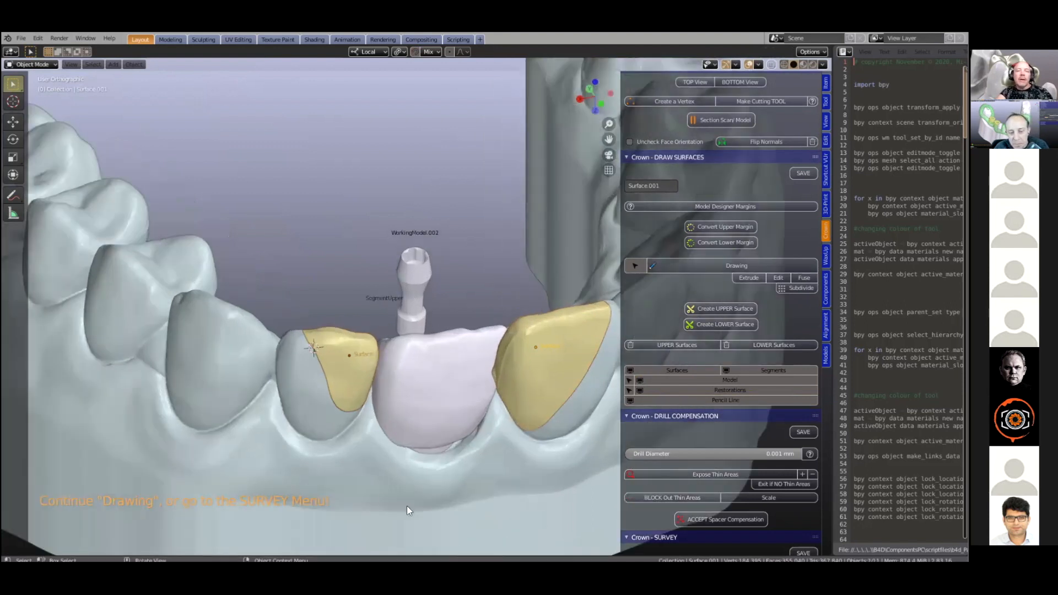
# Step: Survey the two upper contact surfaces and tilt the survey group slightly to set the path of insertion
pyautogui.scroll(2, 450, 457)
pyautogui.scroll(-2, 466, 443)
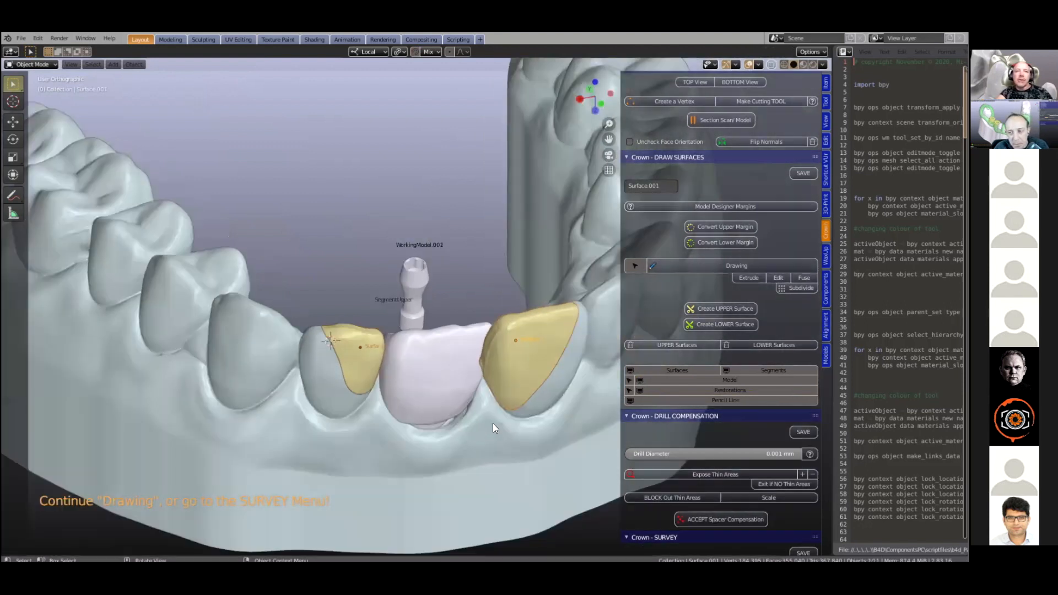
pyautogui.scroll(-1, 494, 423)
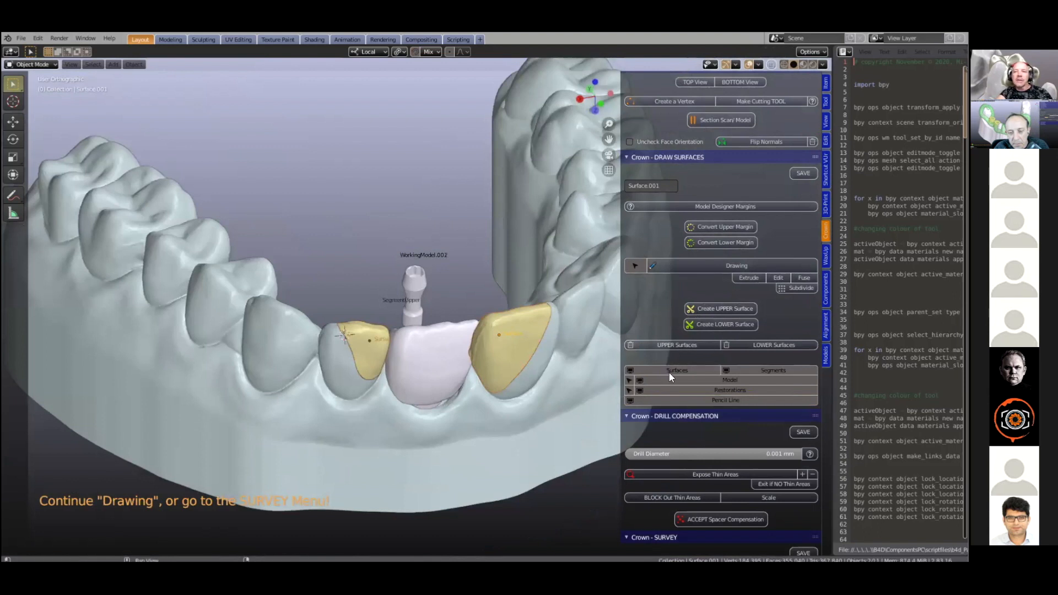
pyautogui.scroll(-5, 668, 381)
pyautogui.scroll(-4, 667, 392)
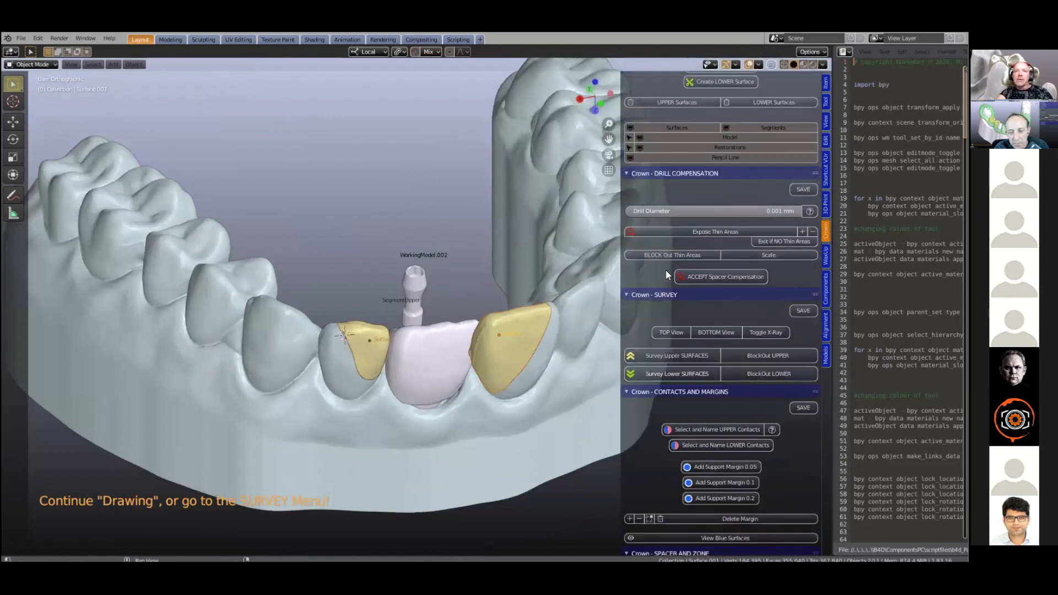
pyautogui.scroll(-2, 666, 270)
pyautogui.click(668, 275)
pyautogui.scroll(4, 441, 265)
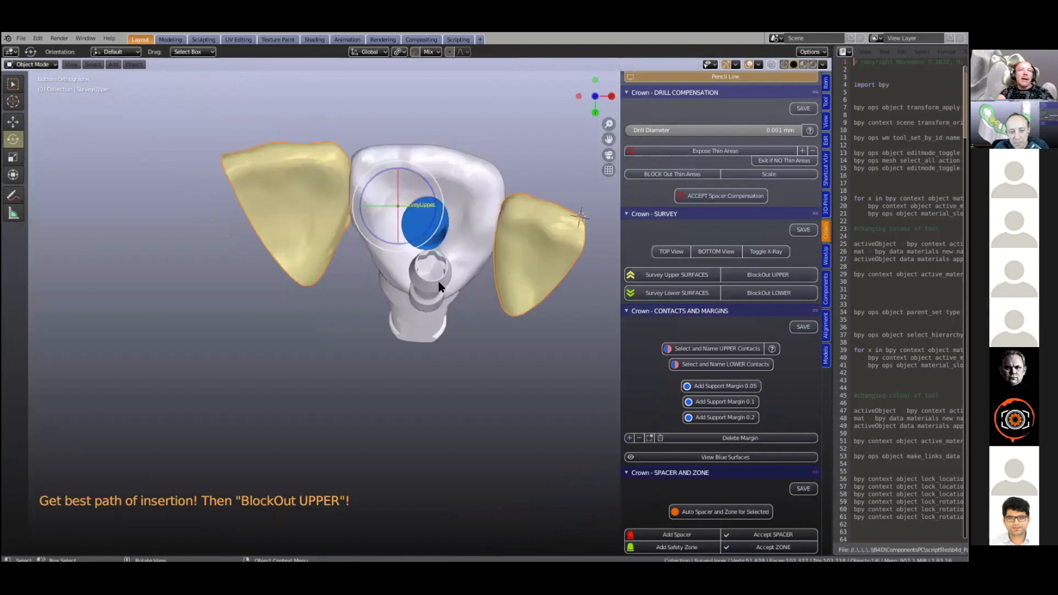
pyautogui.keyDown('shift'); pyautogui.moveTo(440, 358); pyautogui.dragTo(456, 500, button='middle'); pyautogui.keyUp('shift')
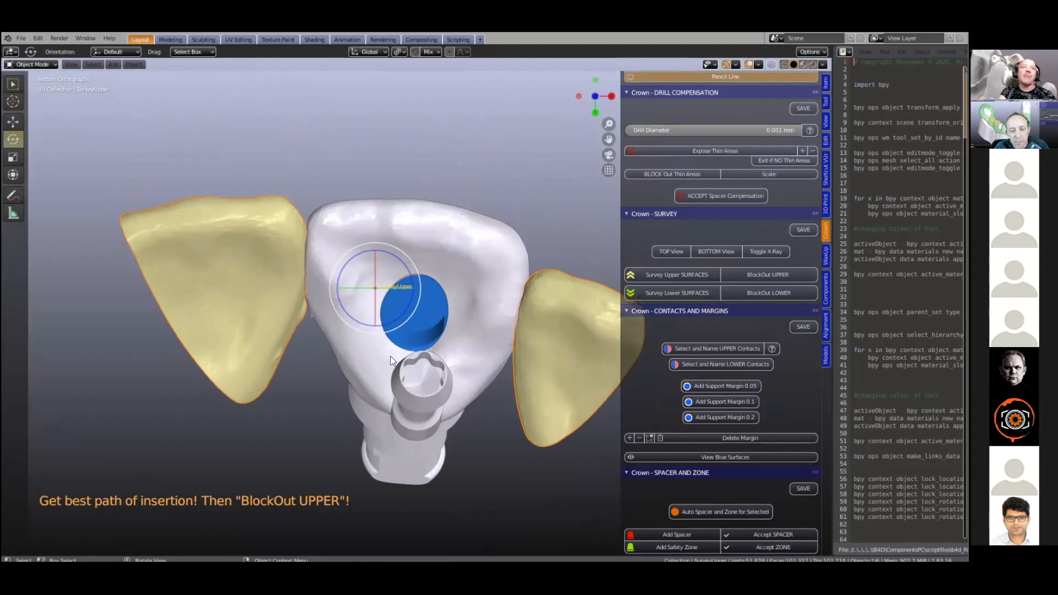
pyautogui.moveTo(387, 266)
pyautogui.mouseDown()
pyautogui.moveTo(395, 255)
pyautogui.moveTo(385, 254)
pyautogui.mouseUp()
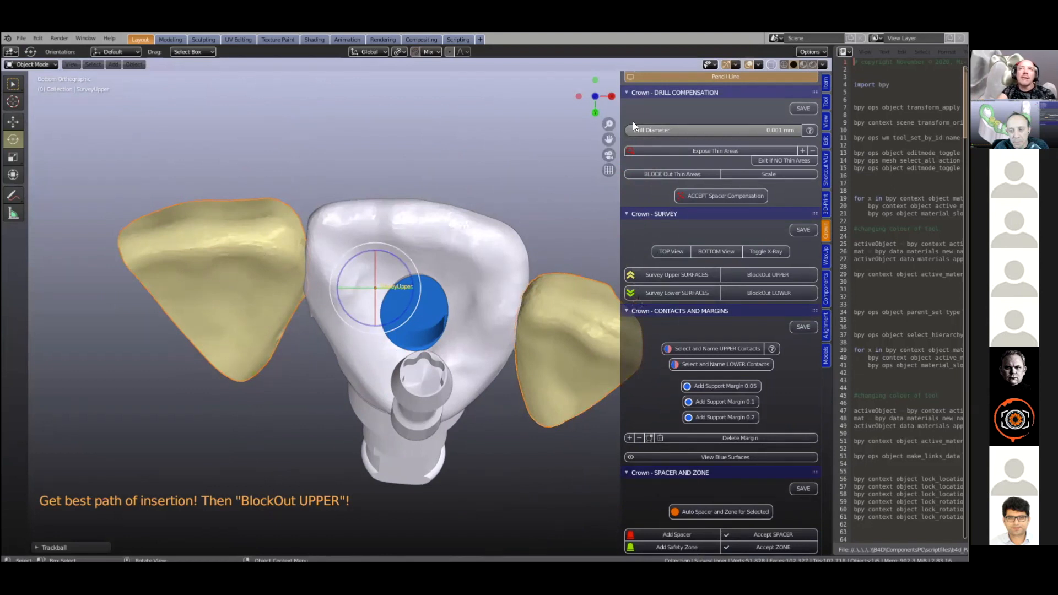
# Step: Turn on X-ray to check the path of insertion, block out the upper surfaces, and turn X-ray off
pyautogui.click(772, 254)
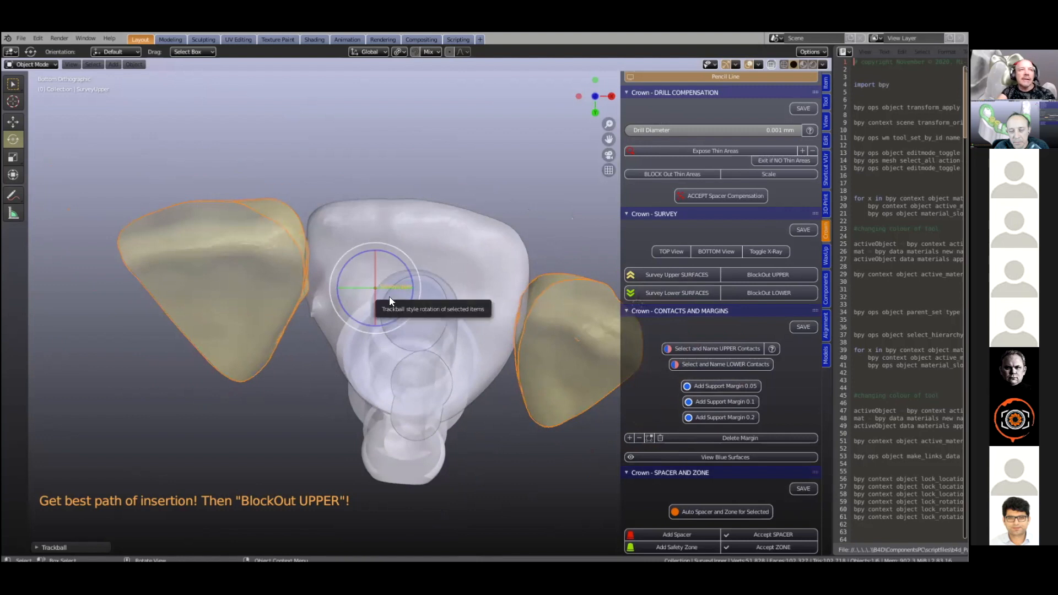
pyautogui.click(555, 328)
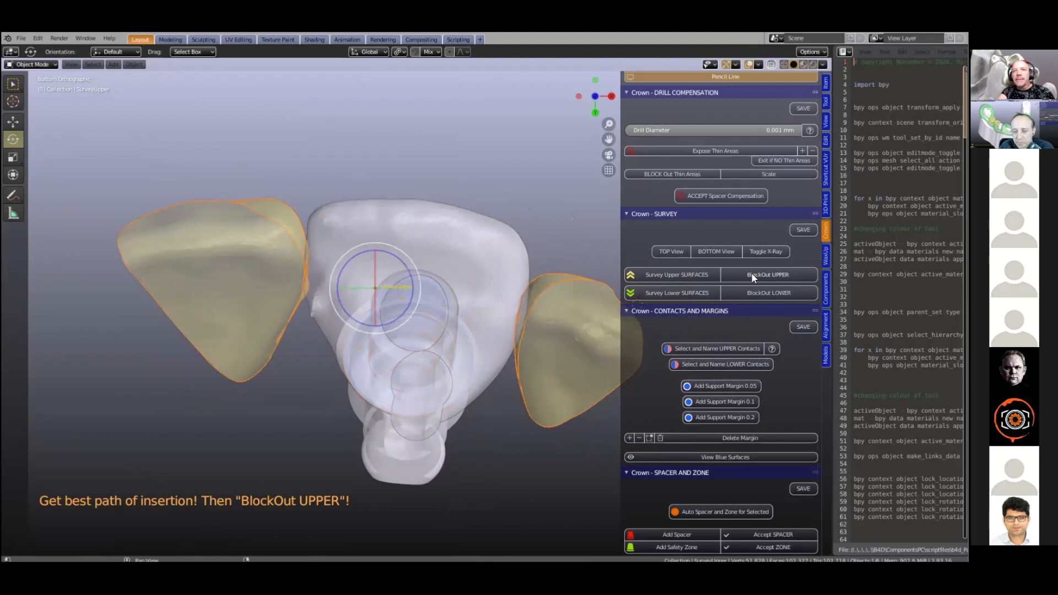
pyautogui.click(777, 276)
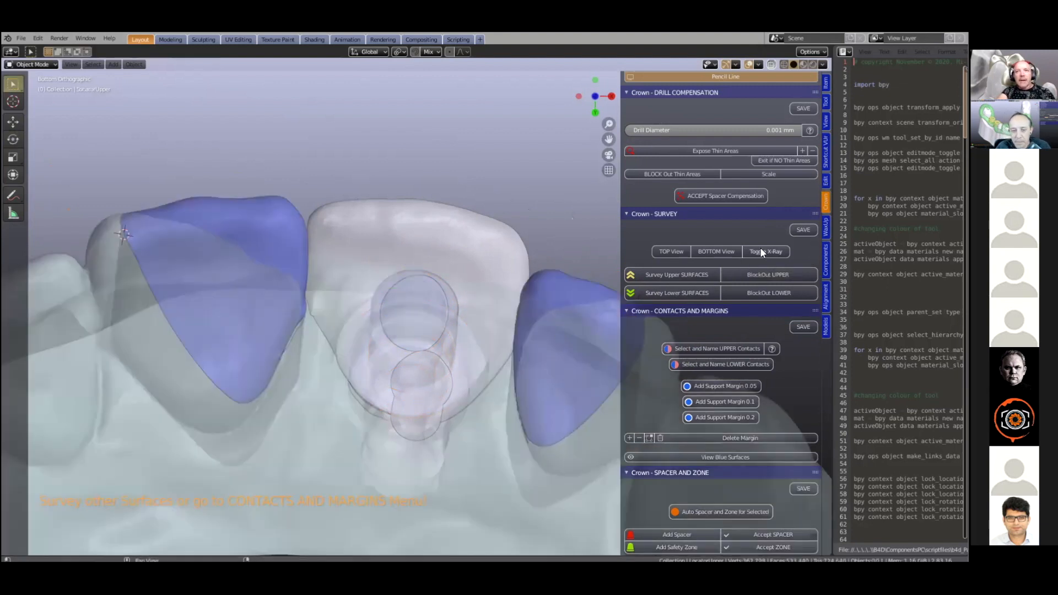
pyautogui.click(762, 252)
pyautogui.scroll(-1, 357, 318)
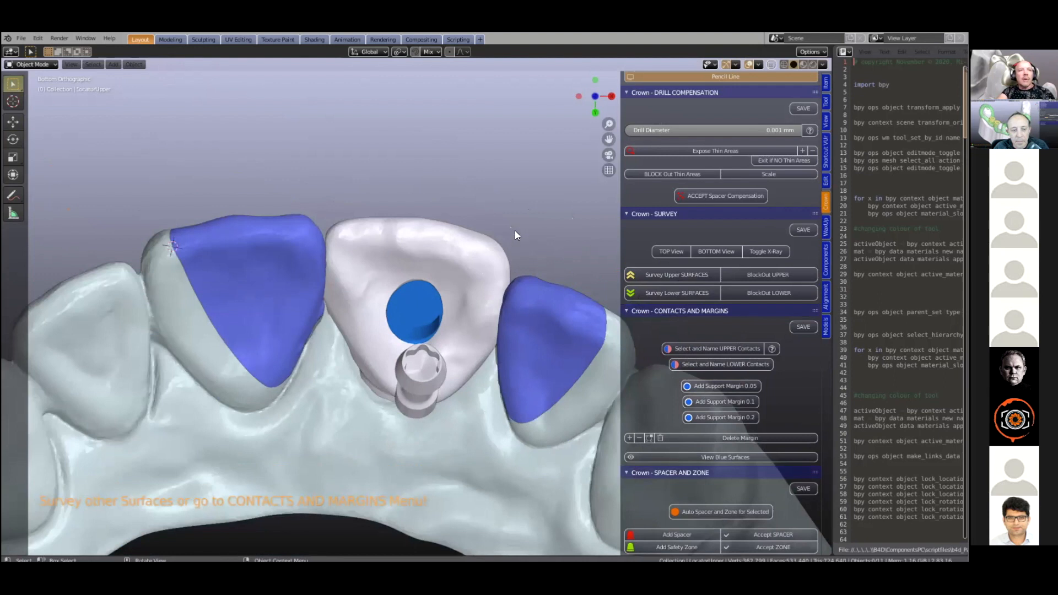
# Step: Select and name the blocked-out surfaces on both neighbouring teeth as the upper contacts
pyautogui.scroll(-5, 368, 294)
pyautogui.moveTo(313, 315); pyautogui.dragTo(399, 287, button='middle')
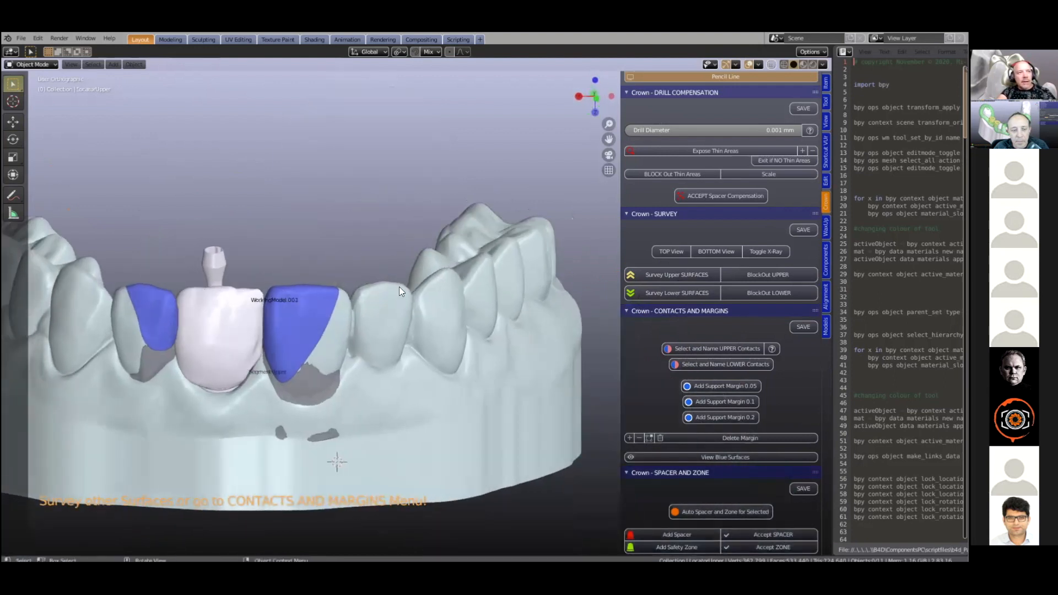
pyautogui.scroll(1, 399, 286)
pyautogui.keyDown('shift'); pyautogui.moveTo(461, 278); pyautogui.dragTo(534, 250, button='middle'); pyautogui.keyUp('shift')
pyautogui.click(719, 348)
pyautogui.moveTo(479, 284)
pyautogui.keyDown('shift'); pyautogui.mouseDown(button='middle')
pyautogui.moveTo(495, 282)
pyautogui.moveTo(477, 293)
pyautogui.mouseUp(button='middle'); pyautogui.keyUp('shift')
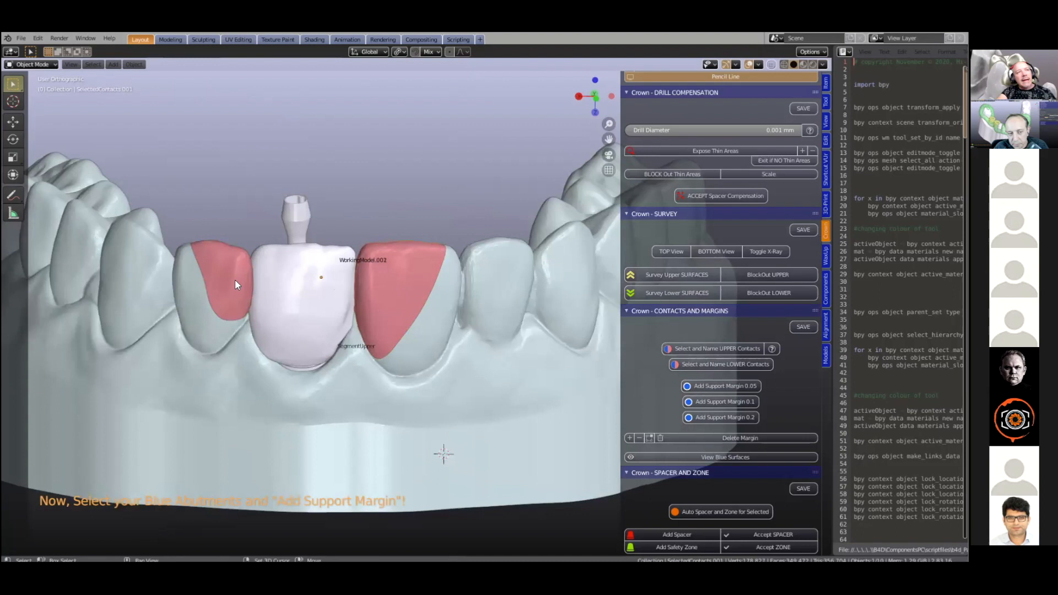
pyautogui.keyDown('shift'); pyautogui.moveTo(460, 281); pyautogui.dragTo(492, 279, button='middle'); pyautogui.keyUp('shift')
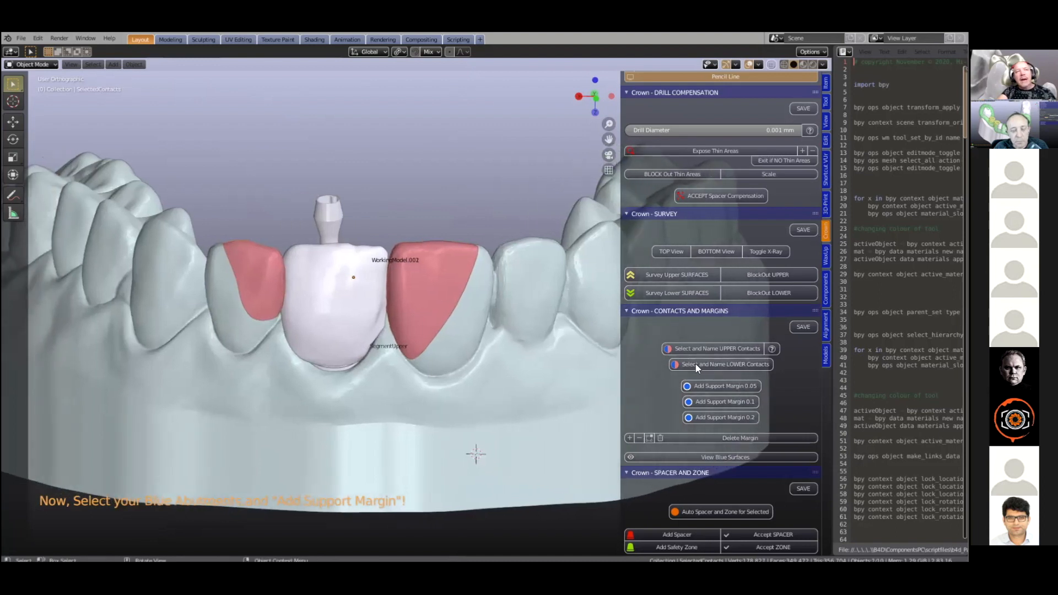
# Step: Create automatic contact cutters from the pink contacts and select the crown
pyautogui.scroll(-7, 697, 368)
pyautogui.scroll(-9, 699, 374)
pyautogui.scroll(-20, 737, 273)
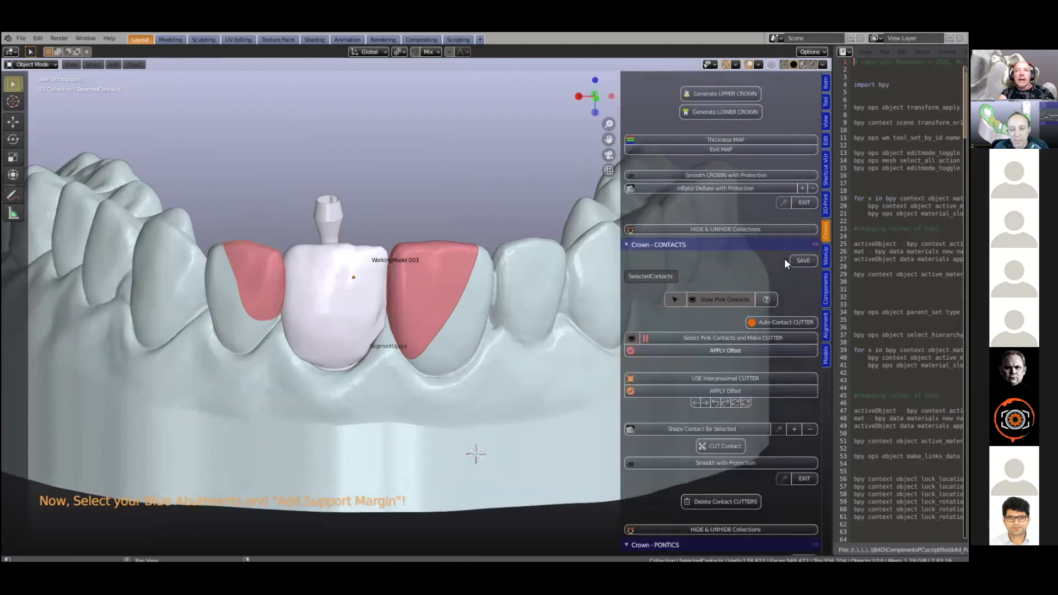
pyautogui.scroll(-3, 785, 258)
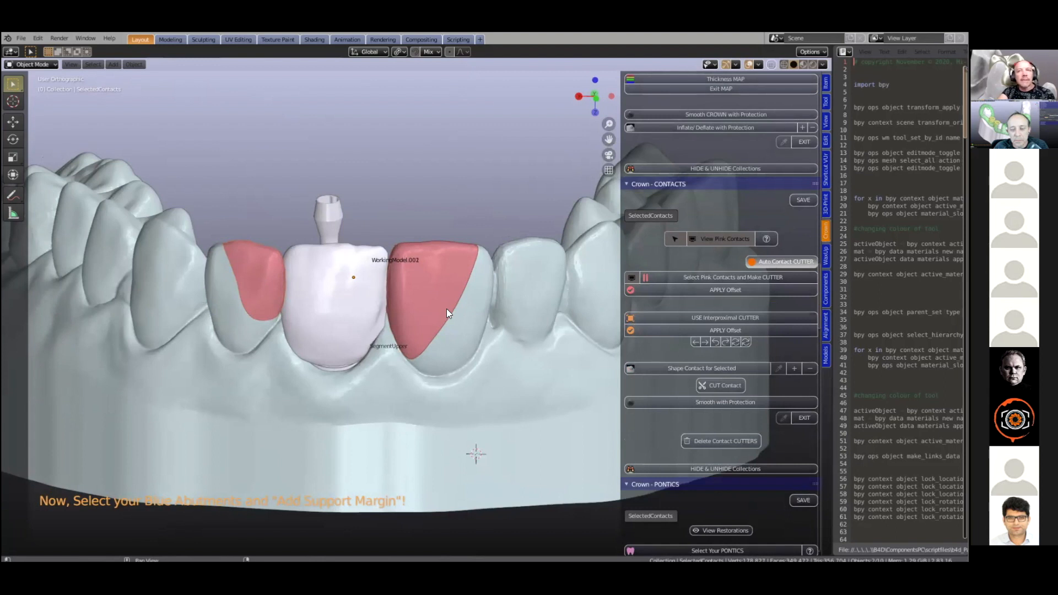
pyautogui.click(337, 313)
pyautogui.scroll(-6, 688, 351)
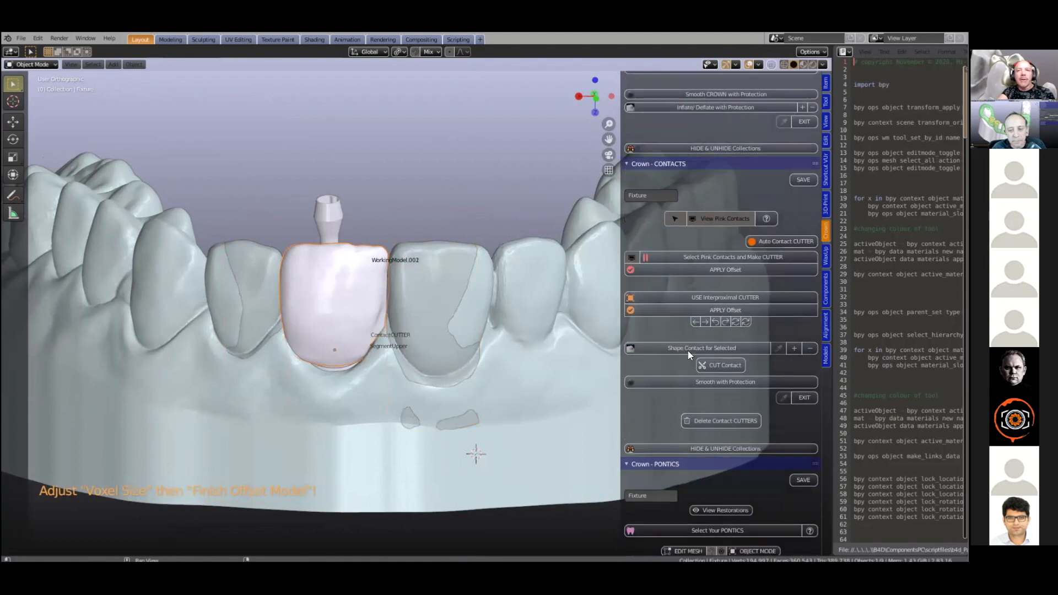
# Step: Start shaping the contact for the selected crown and hide the Upper Segments collection
pyautogui.scroll(-4, 688, 357)
pyautogui.scroll(5, 673, 308)
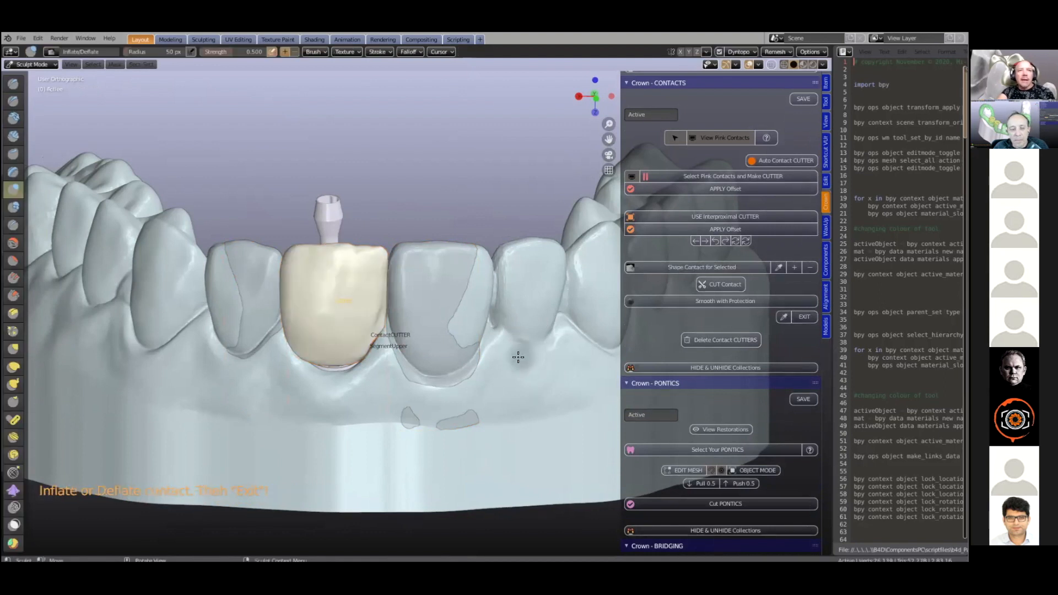
pyautogui.click(700, 370)
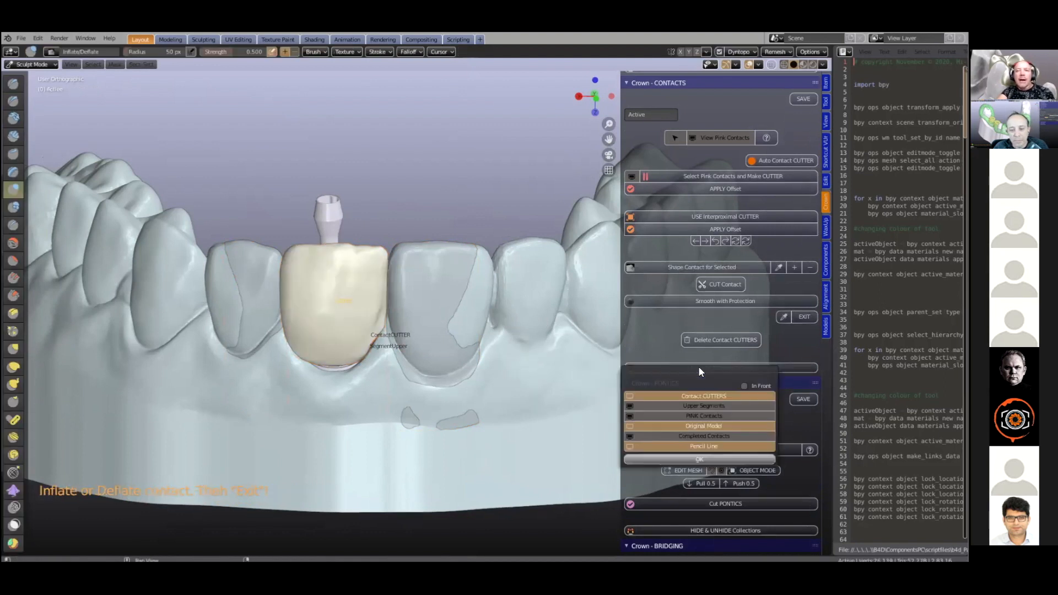
pyautogui.click(694, 408)
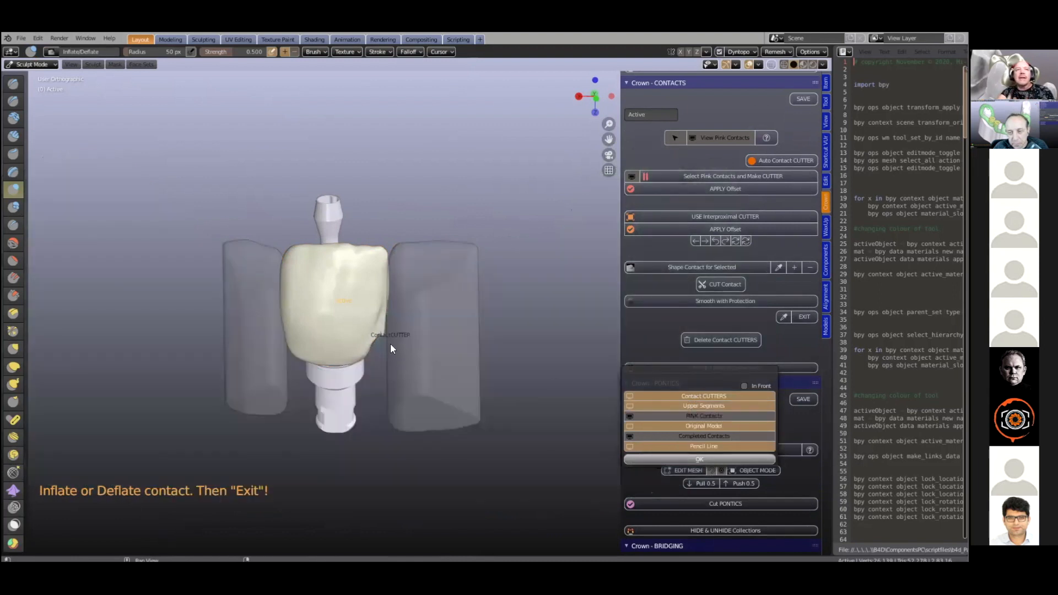
# Step: Inflate the contact area on the crown's side into the contact cutter and cut the contact
pyautogui.moveTo(361, 310); pyautogui.dragTo(264, 302, button='middle')
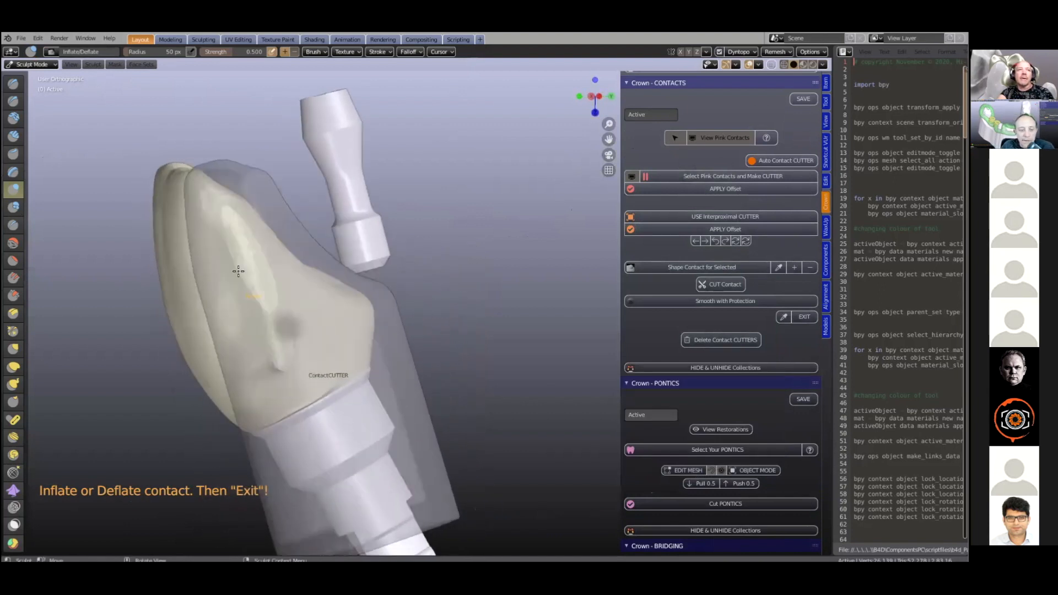
pyautogui.moveTo(265, 303)
pyautogui.mouseDown()
pyautogui.moveTo(225, 237)
pyautogui.moveTo(279, 348)
pyautogui.mouseUp()
pyautogui.moveTo(279, 348)
pyautogui.mouseDown(button='middle')
pyautogui.moveTo(296, 333)
pyautogui.moveTo(313, 368)
pyautogui.moveTo(345, 312)
pyautogui.moveTo(328, 307)
pyautogui.moveTo(292, 319)
pyautogui.moveTo(314, 349)
pyautogui.moveTo(419, 362)
pyautogui.moveTo(172, 325)
pyautogui.moveTo(22, 332)
pyautogui.moveTo(165, 341)
pyautogui.moveTo(106, 344)
pyautogui.mouseUp(button='middle')
pyautogui.scroll(-2, 619, 330)
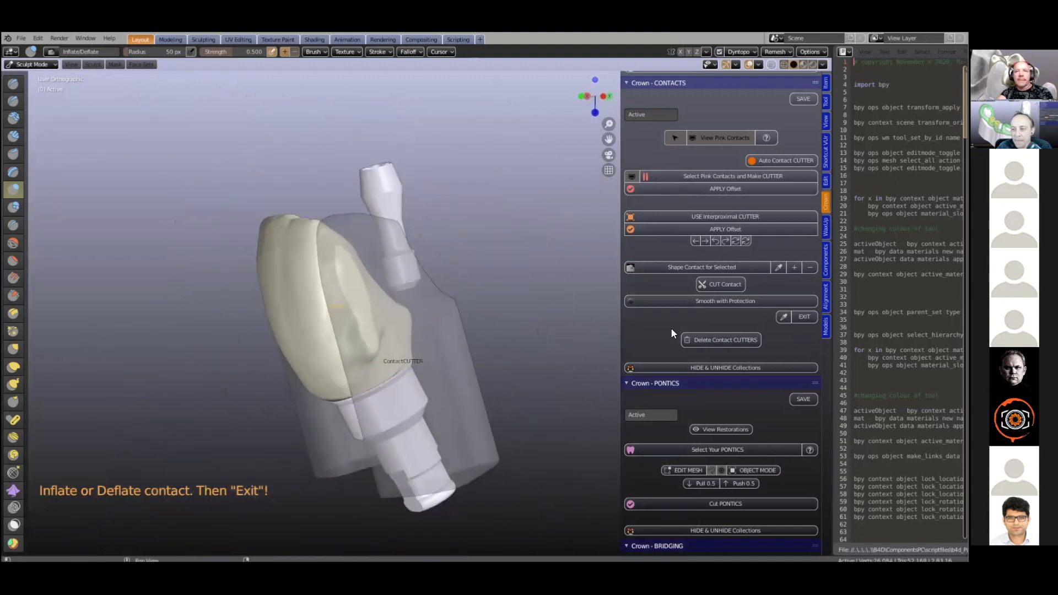
pyautogui.click(711, 286)
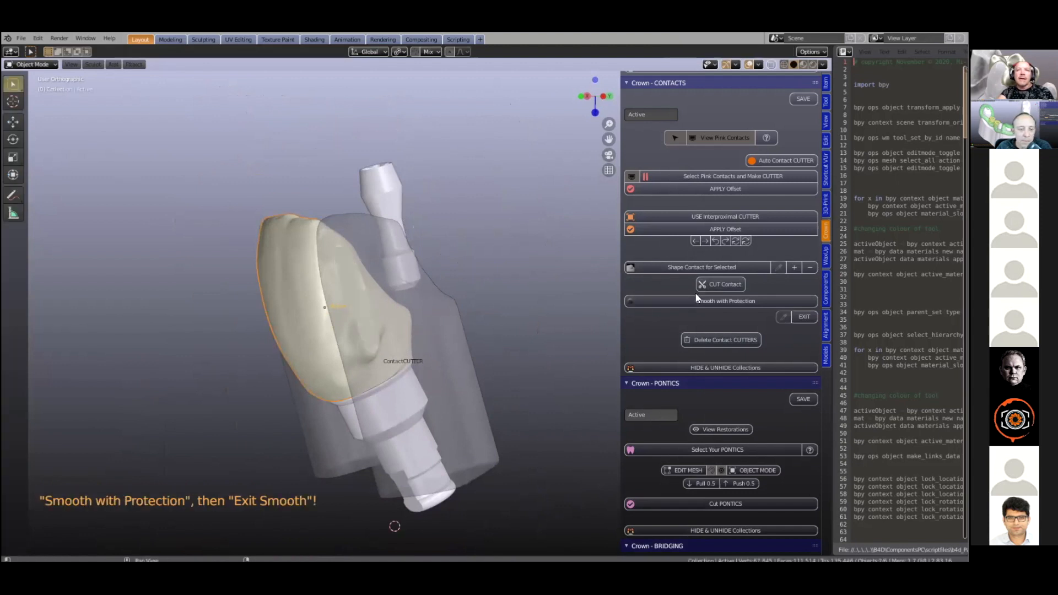
# Step: Smooth the crown along the borders of the cut contact using Smooth with Protection, and exit smoothing
pyautogui.click(694, 302)
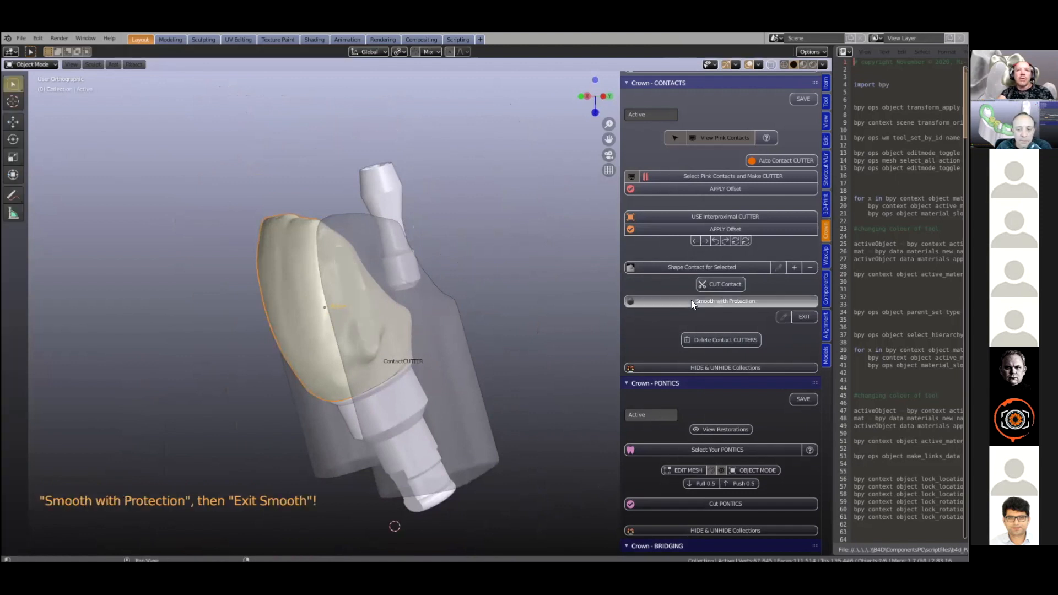
pyautogui.scroll(3, 361, 364)
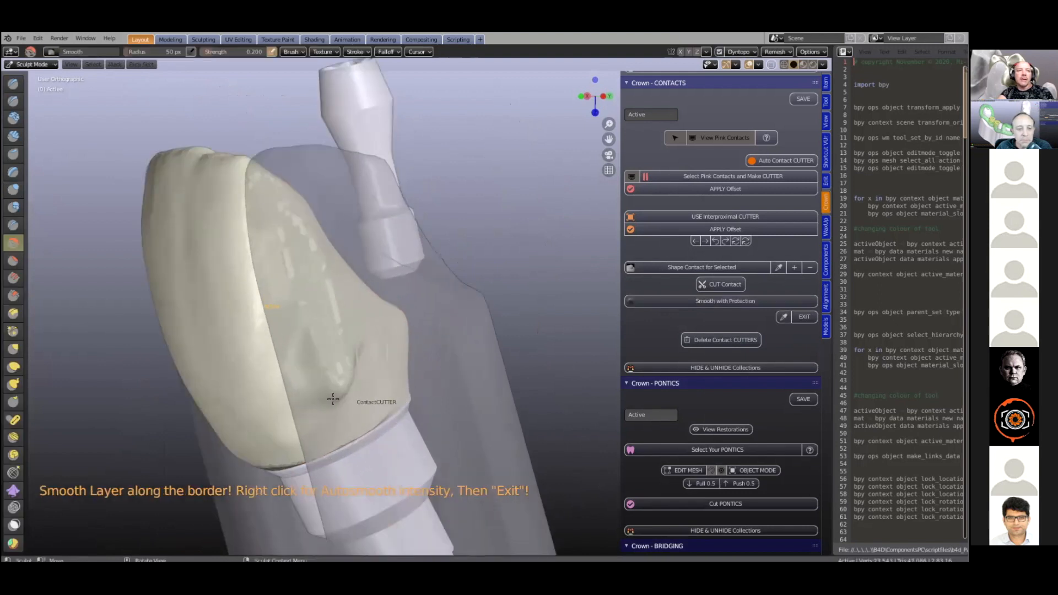
pyautogui.moveTo(360, 388); pyautogui.dragTo(343, 390, button='middle')
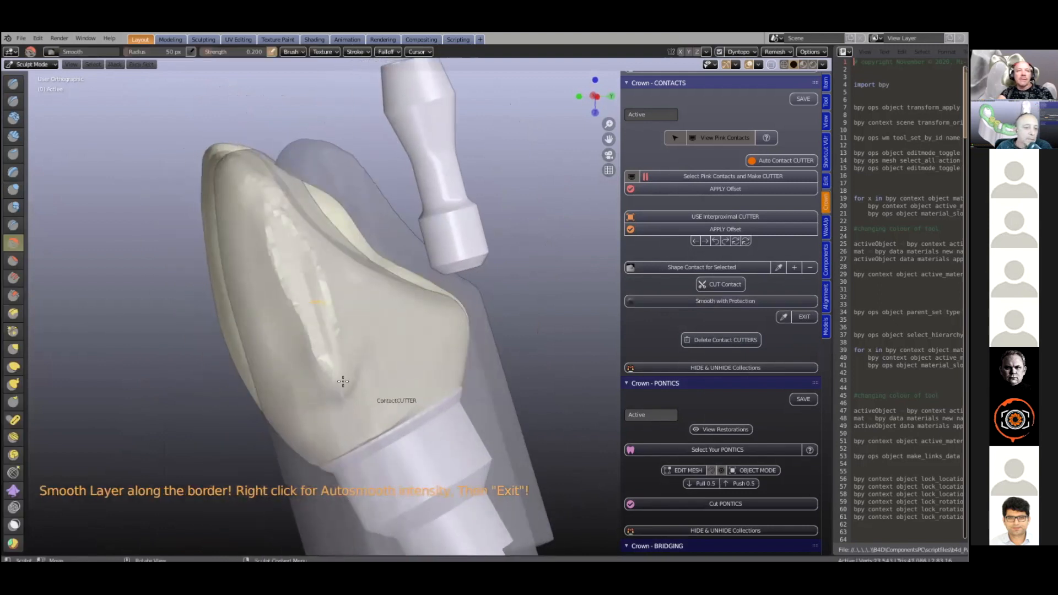
pyautogui.moveTo(328, 288)
pyautogui.mouseDown()
pyautogui.moveTo(274, 213)
pyautogui.moveTo(284, 288)
pyautogui.moveTo(328, 390)
pyautogui.mouseUp()
pyautogui.moveTo(207, 323)
pyautogui.mouseDown(button='middle')
pyautogui.moveTo(297, 350)
pyautogui.moveTo(446, 326)
pyautogui.moveTo(416, 300)
pyautogui.moveTo(309, 287)
pyautogui.mouseUp(button='middle')
pyautogui.moveTo(341, 207)
pyautogui.mouseDown()
pyautogui.moveTo(265, 362)
pyautogui.moveTo(270, 293)
pyautogui.moveTo(317, 217)
pyautogui.moveTo(352, 193)
pyautogui.moveTo(361, 266)
pyautogui.mouseUp()
pyautogui.moveTo(362, 267); pyautogui.dragTo(260, 310, button='middle')
pyautogui.moveTo(341, 170)
pyautogui.mouseDown(button='middle')
pyautogui.moveTo(254, 246)
pyautogui.moveTo(272, 224)
pyautogui.moveTo(287, 284)
pyautogui.mouseUp(button='middle')
pyautogui.moveTo(415, 295); pyautogui.dragTo(323, 369, button='middle')
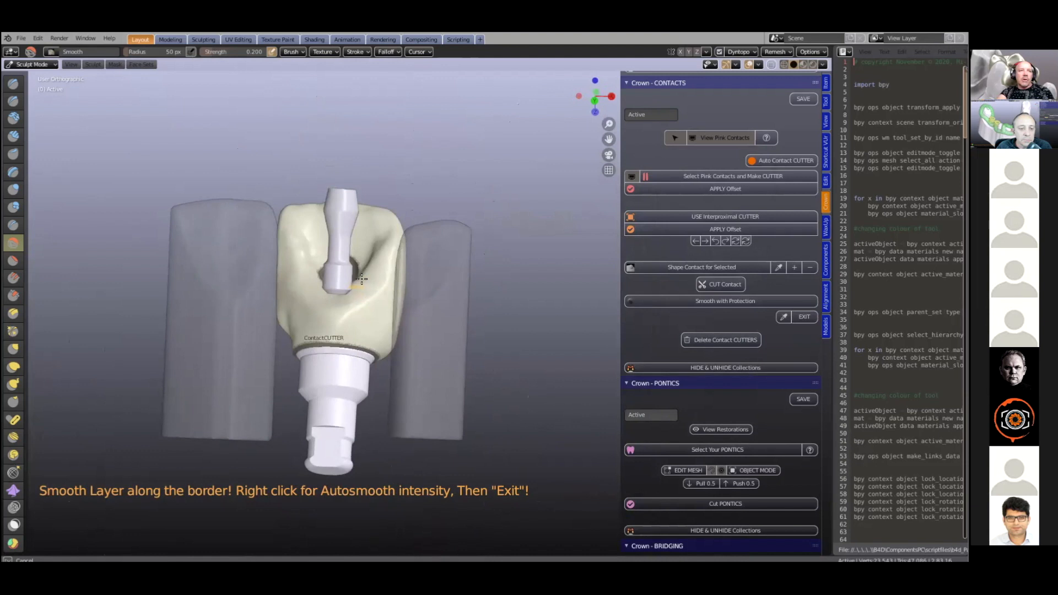
pyautogui.moveTo(451, 312); pyautogui.dragTo(456, 343, button='middle')
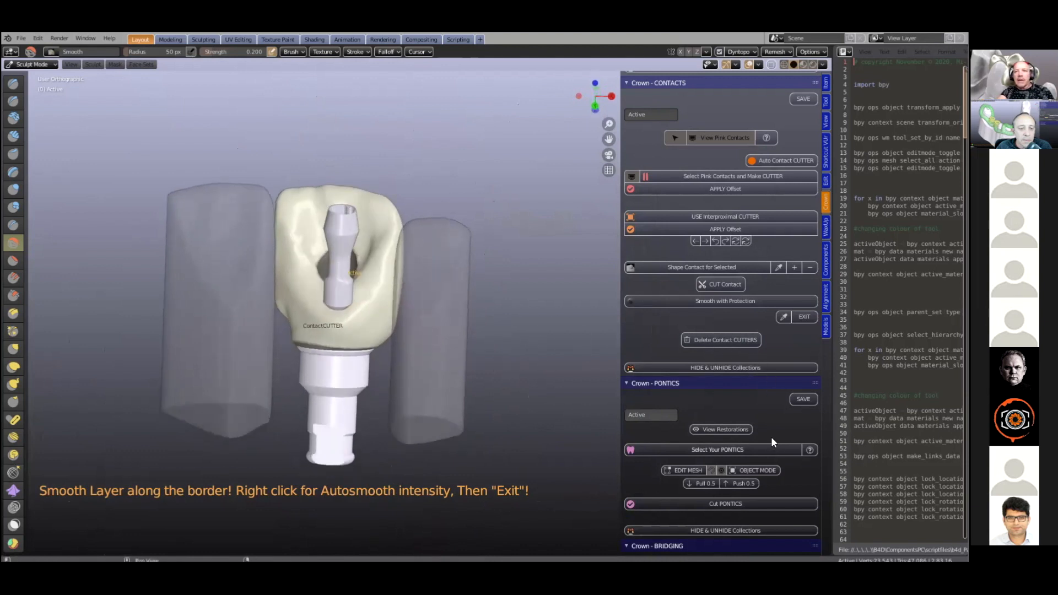
pyautogui.click(805, 317)
# Step: Hide the Contact CUTTERS collection and inspect the trimmed crown from the back and front
pyautogui.moveTo(425, 322); pyautogui.dragTo(441, 353, button='middle')
pyautogui.click(703, 368)
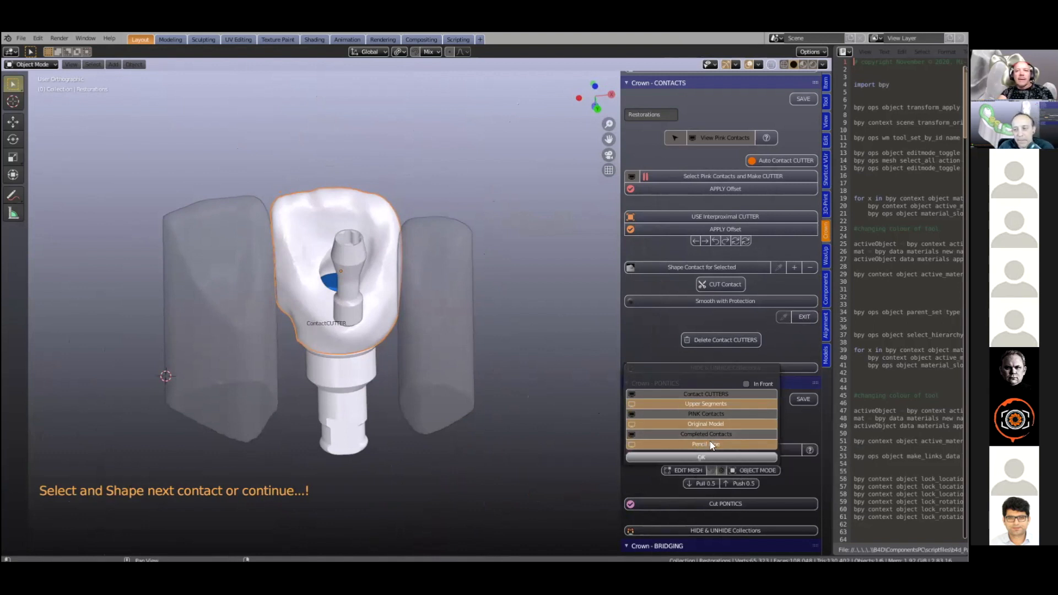
pyautogui.click(710, 393)
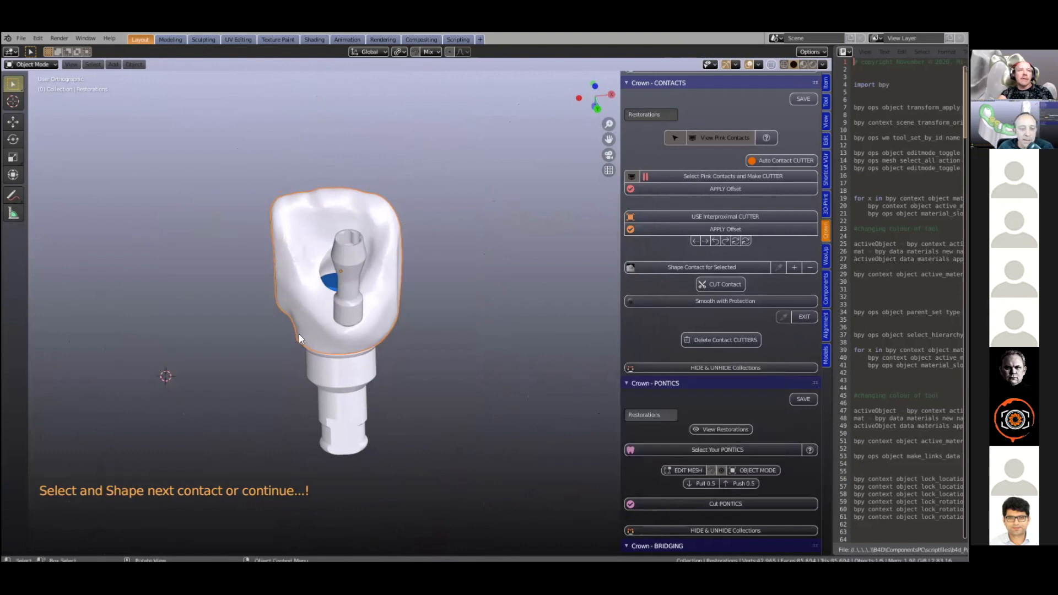
pyautogui.scroll(5, 296, 337)
pyautogui.moveTo(355, 293); pyautogui.dragTo(425, 300, button='middle')
pyautogui.scroll(-4, 464, 294)
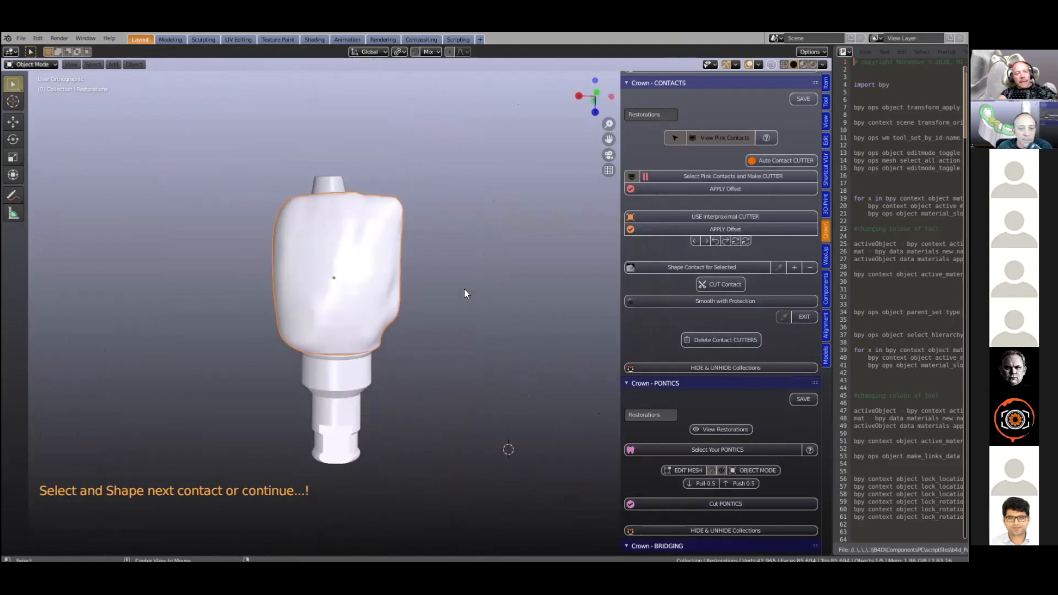
# Step: Show the Upper Segments collection again and select the crown between its neighbouring teeth
pyautogui.click(731, 369)
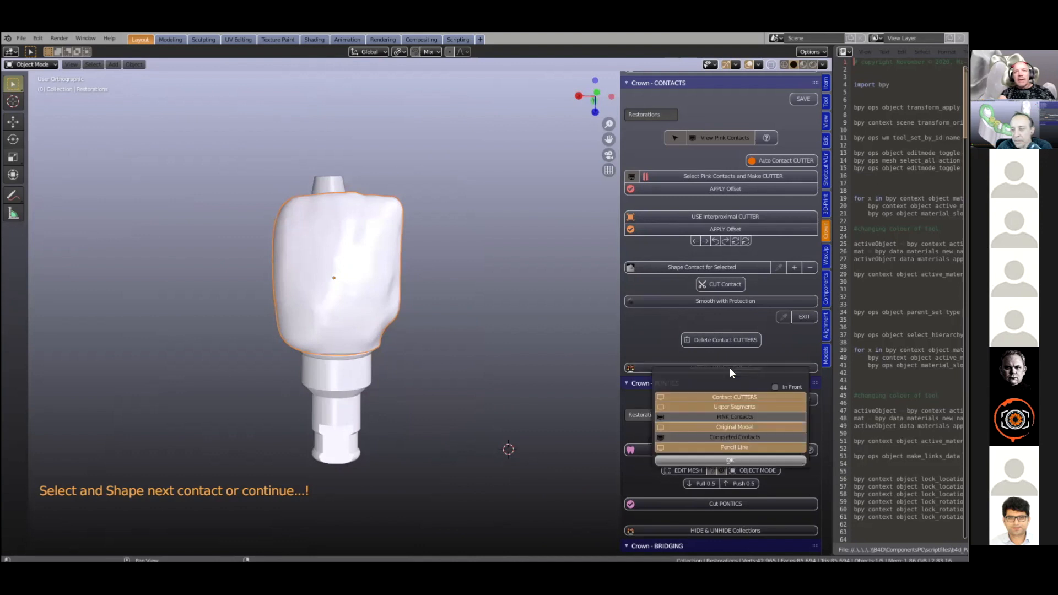
pyautogui.click(735, 409)
pyautogui.click(349, 271)
pyautogui.scroll(-4, 406, 314)
pyautogui.moveTo(385, 305); pyautogui.dragTo(324, 380, button='middle')
pyautogui.click(392, 320)
pyautogui.scroll(1, 332, 370)
pyautogui.scroll(2, 276, 347)
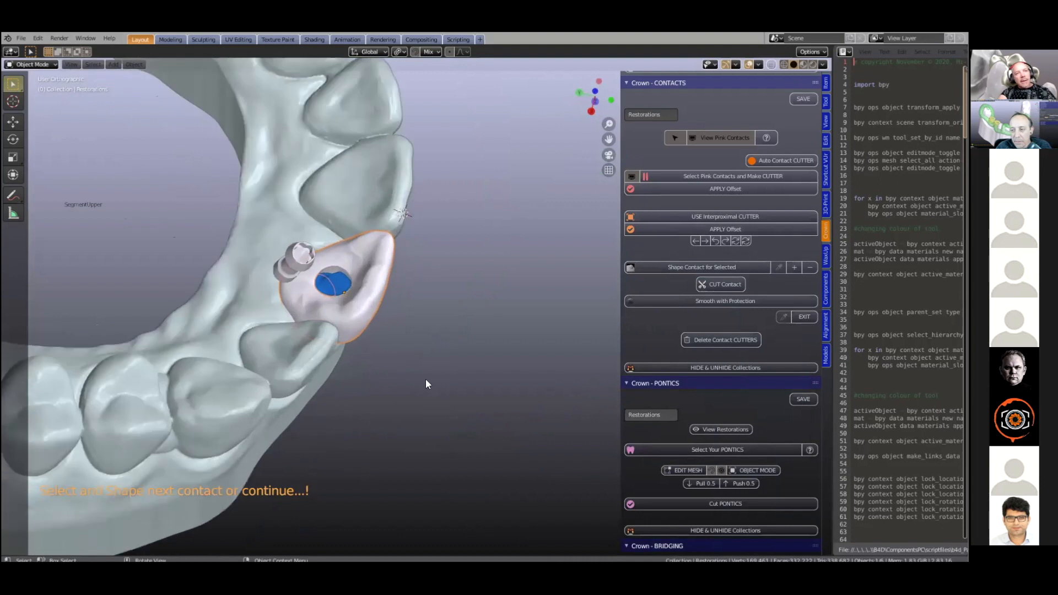
# Step: Add the selected crown to the finished restoration collection
pyautogui.scroll(1, 433, 382)
pyautogui.keyDown('shift'); pyautogui.moveTo(437, 382); pyautogui.dragTo(592, 419, button='middle'); pyautogui.keyUp('shift')
pyautogui.scroll(-4, 710, 348)
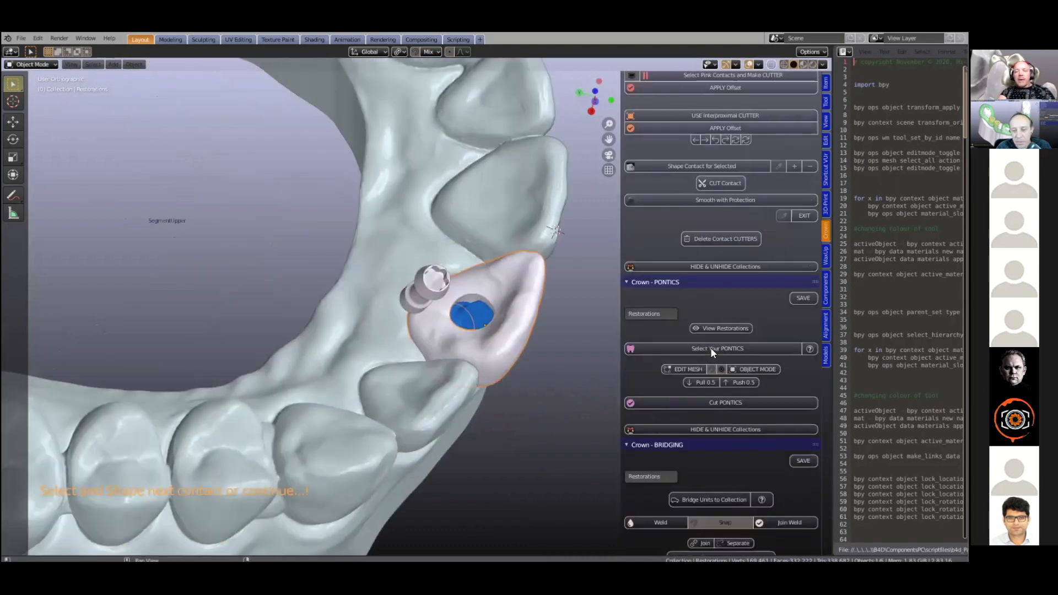
pyautogui.scroll(-2, 710, 349)
pyautogui.scroll(-2, 710, 347)
pyautogui.scroll(-2, 710, 347)
pyautogui.scroll(-6, 709, 347)
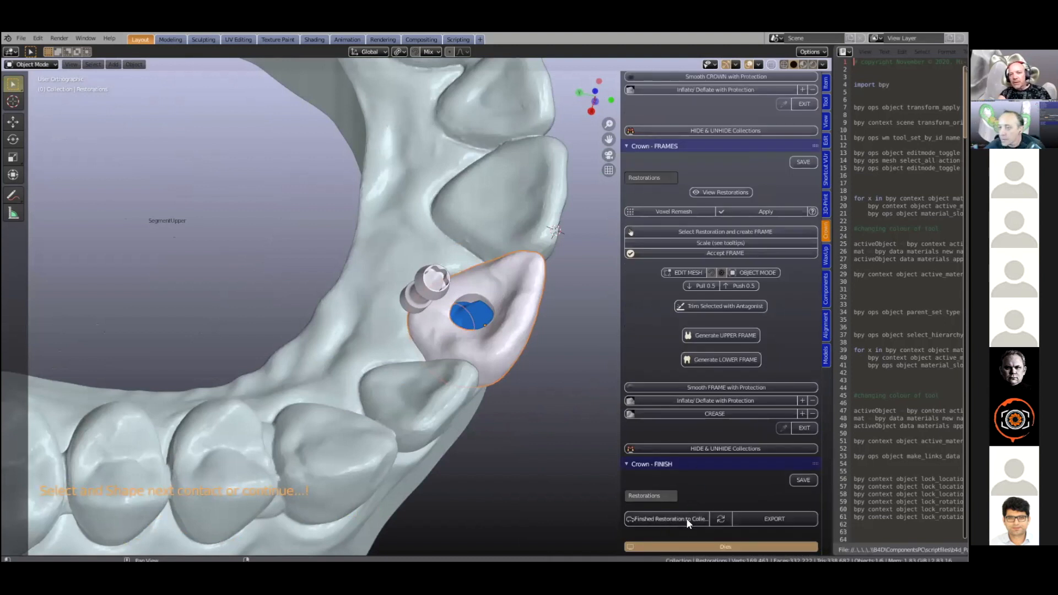
pyautogui.click(687, 521)
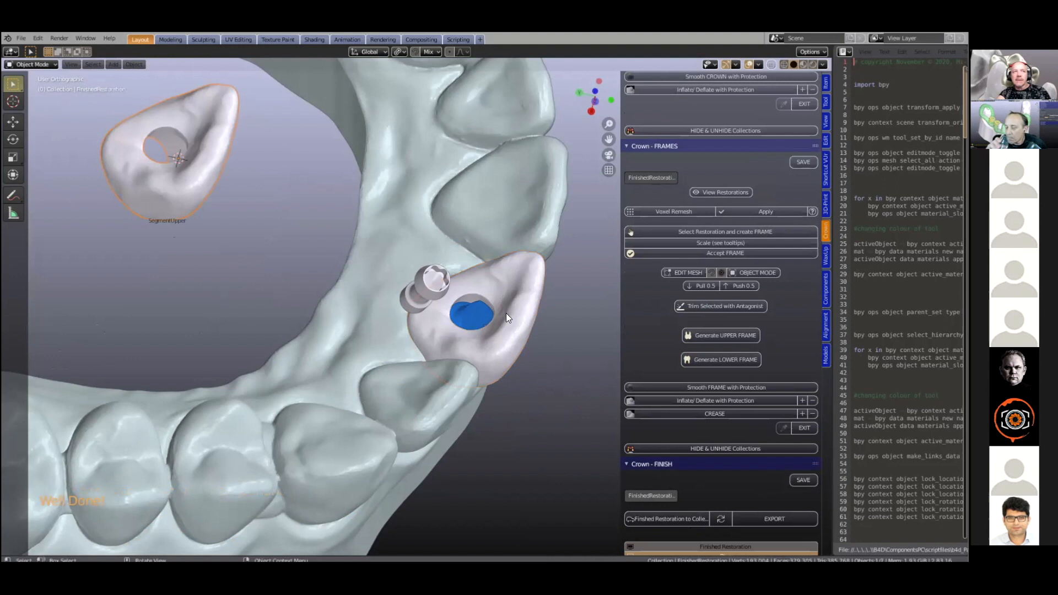
# Step: Flip the finished crown copy above the arch so that its base faces upward
pyautogui.moveTo(193, 246); pyautogui.dragTo(703, 464, button='middle')
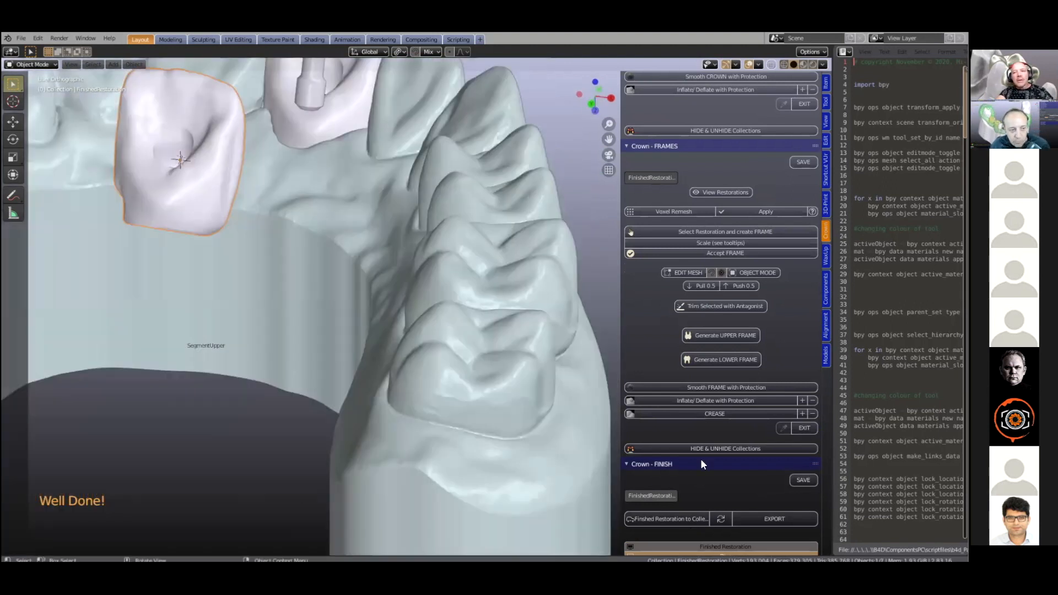
pyautogui.moveTo(304, 321); pyautogui.dragTo(439, 374, button='middle')
pyautogui.scroll(-2, 432, 380)
pyautogui.moveTo(359, 364); pyautogui.dragTo(282, 364, button='middle')
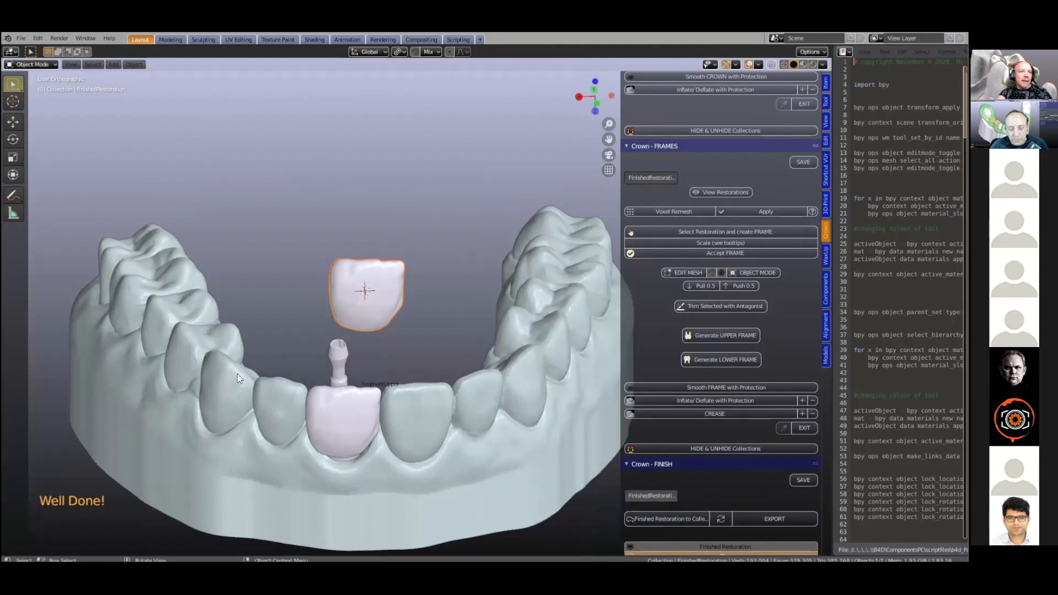
pyautogui.moveTo(406, 305); pyautogui.dragTo(399, 240, button='middle')
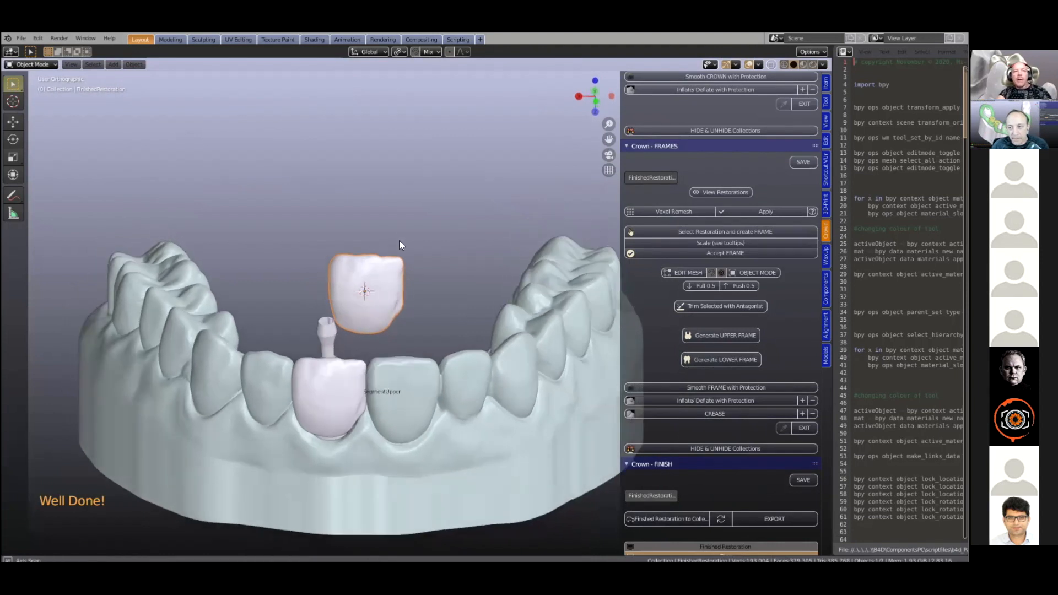
pyautogui.scroll(2, 393, 286)
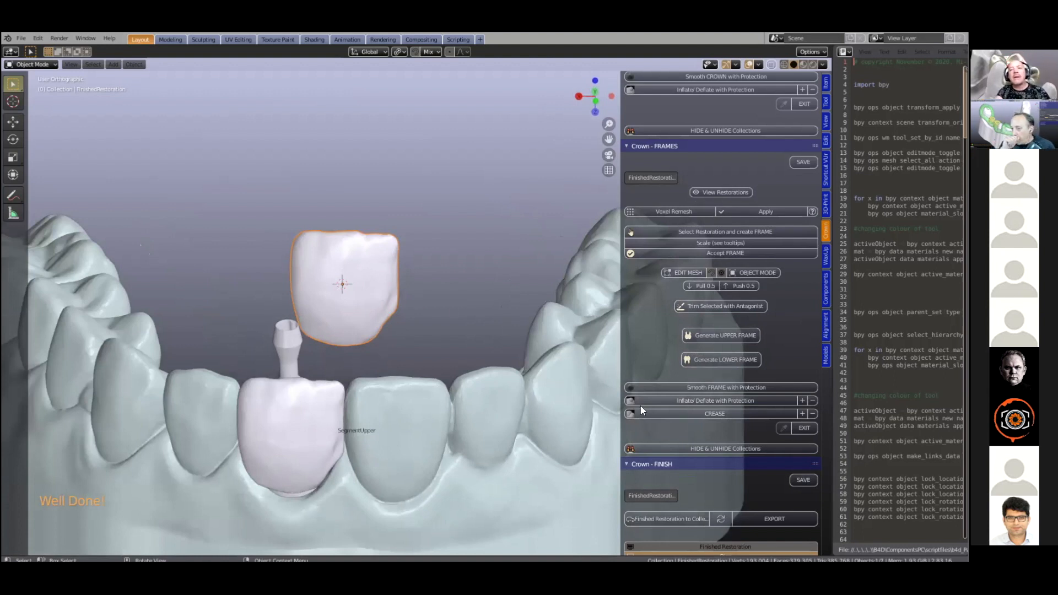
pyautogui.click(720, 519)
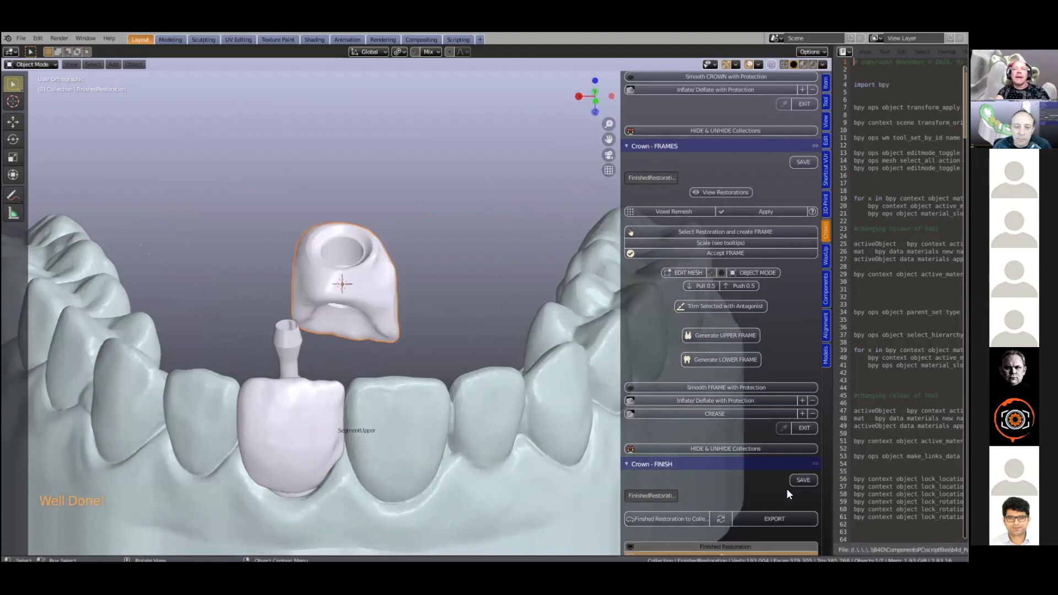
# Step: Export only the selected finished crown as Medentika Learning.stl into the Zoom_crowns folder
pyautogui.moveTo(408, 295); pyautogui.dragTo(463, 390, button='middle')
pyautogui.scroll(3, 333, 309)
pyautogui.scroll(-2, 496, 402)
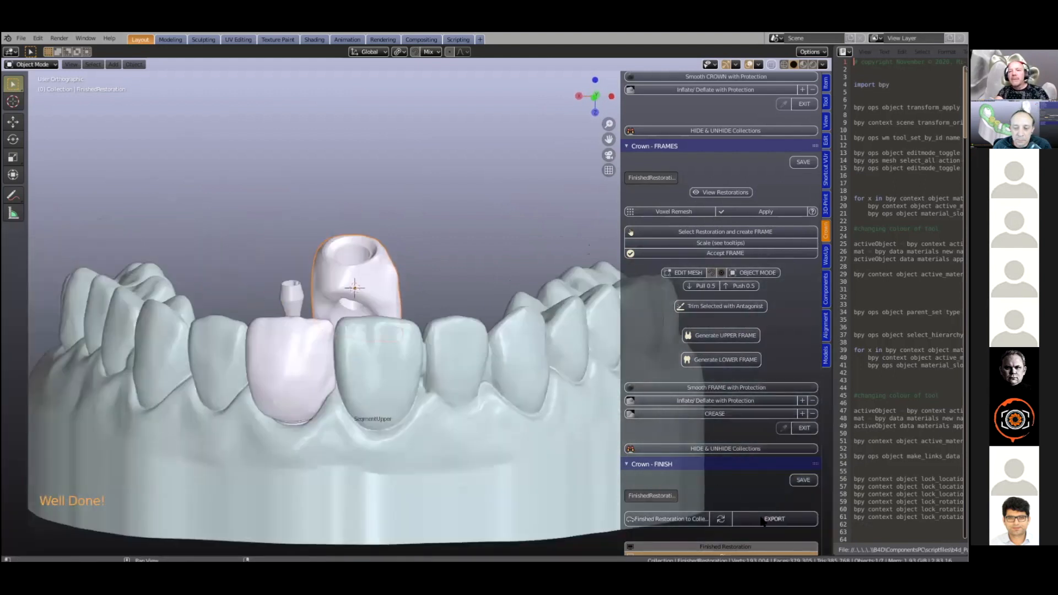
pyautogui.click(763, 521)
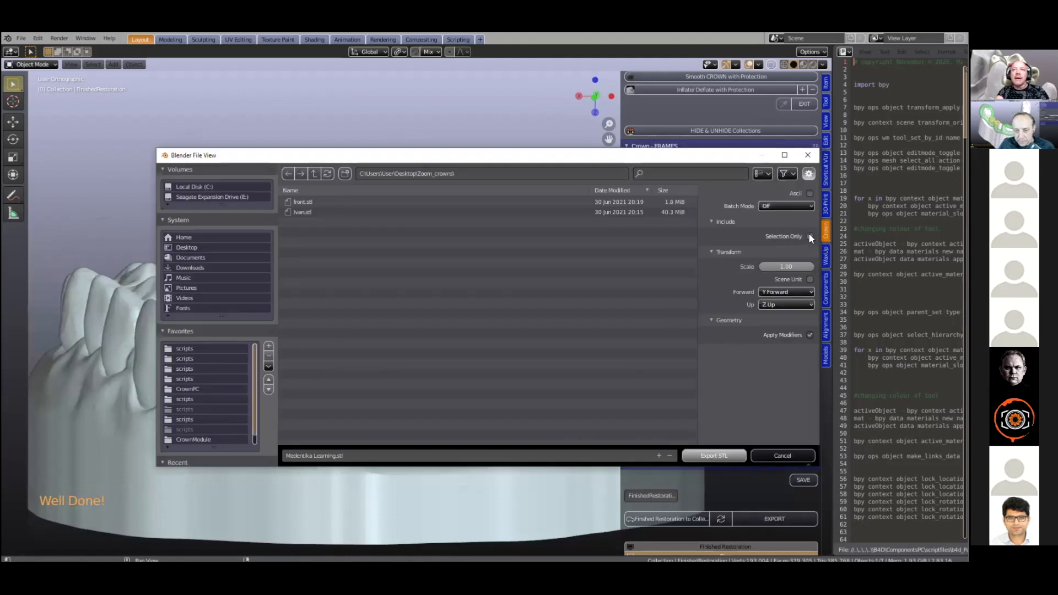
pyautogui.click(810, 237)
pyautogui.click(377, 456)
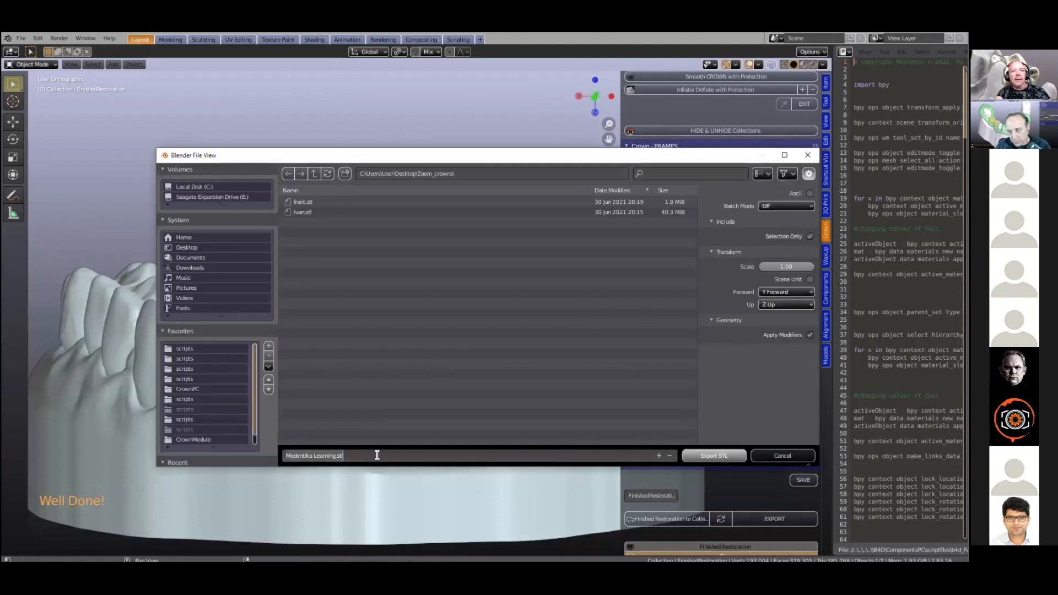
pyautogui.click(715, 456)
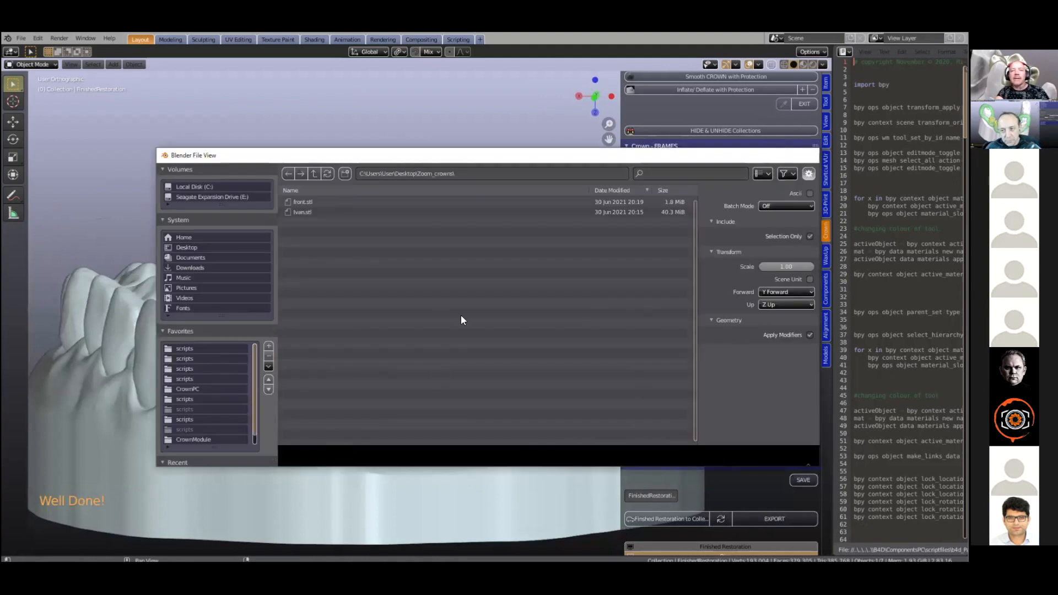